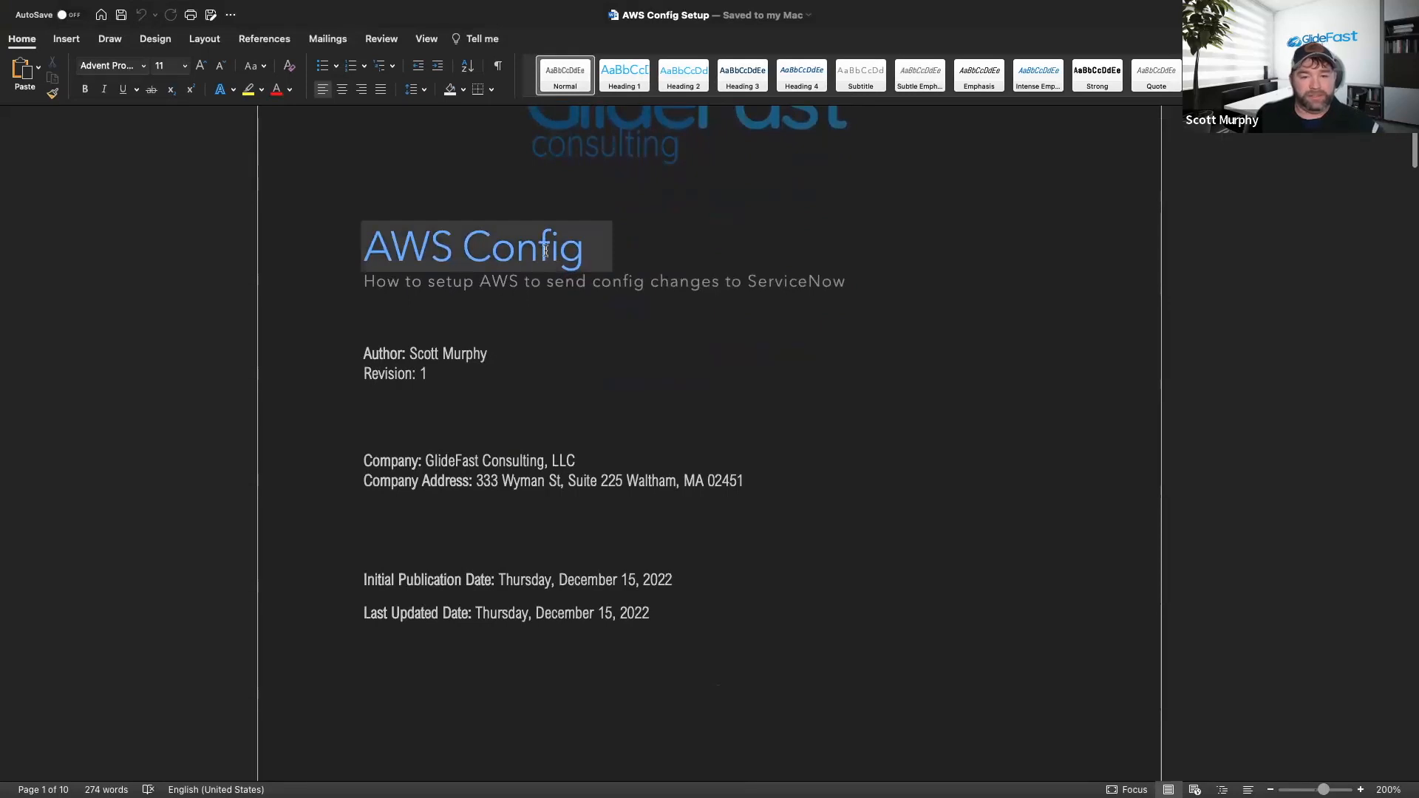
Scroll through the AWS Config Setup title page and table of contents, then switch to the browser.
scroll(562, 254, "down", 5)
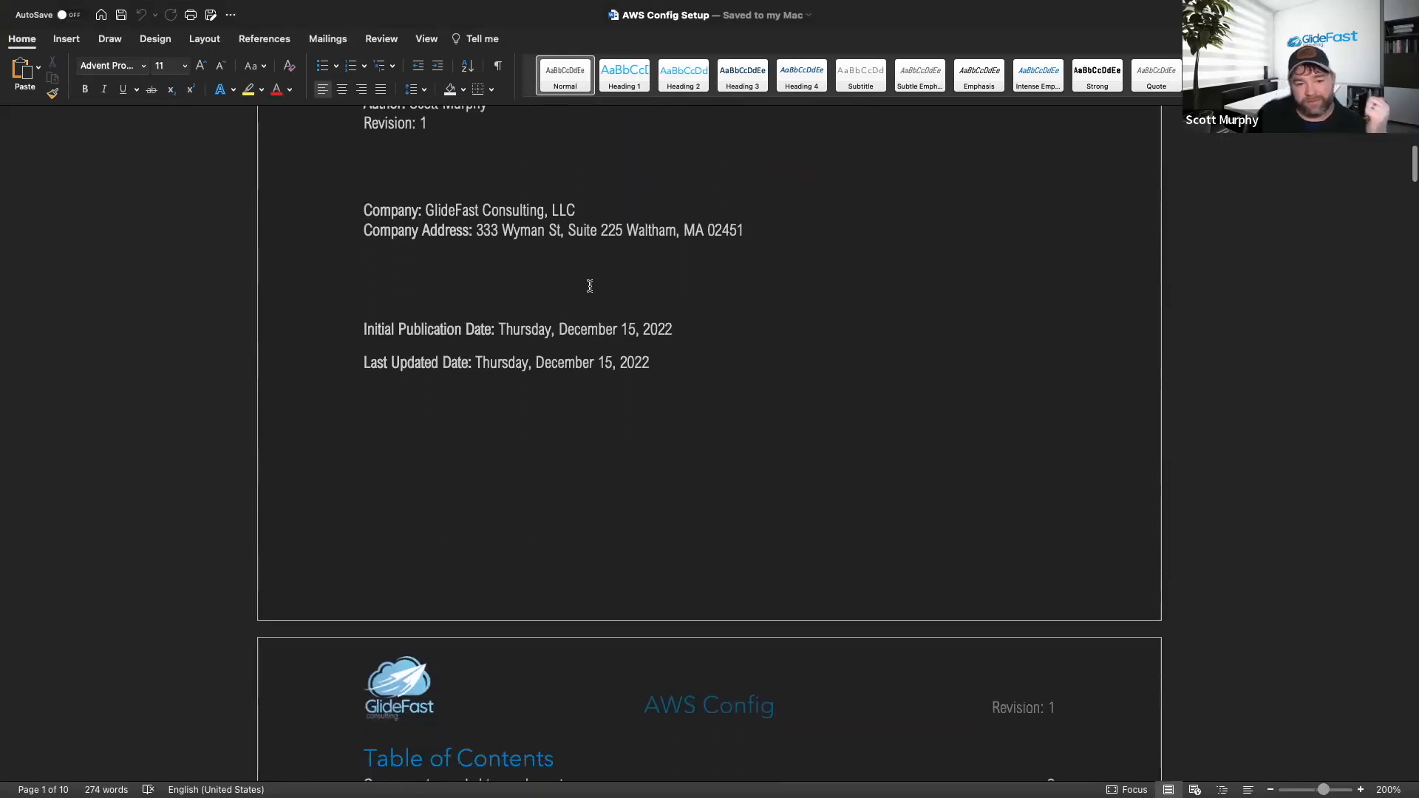
scroll(600, 286, "down", 5)
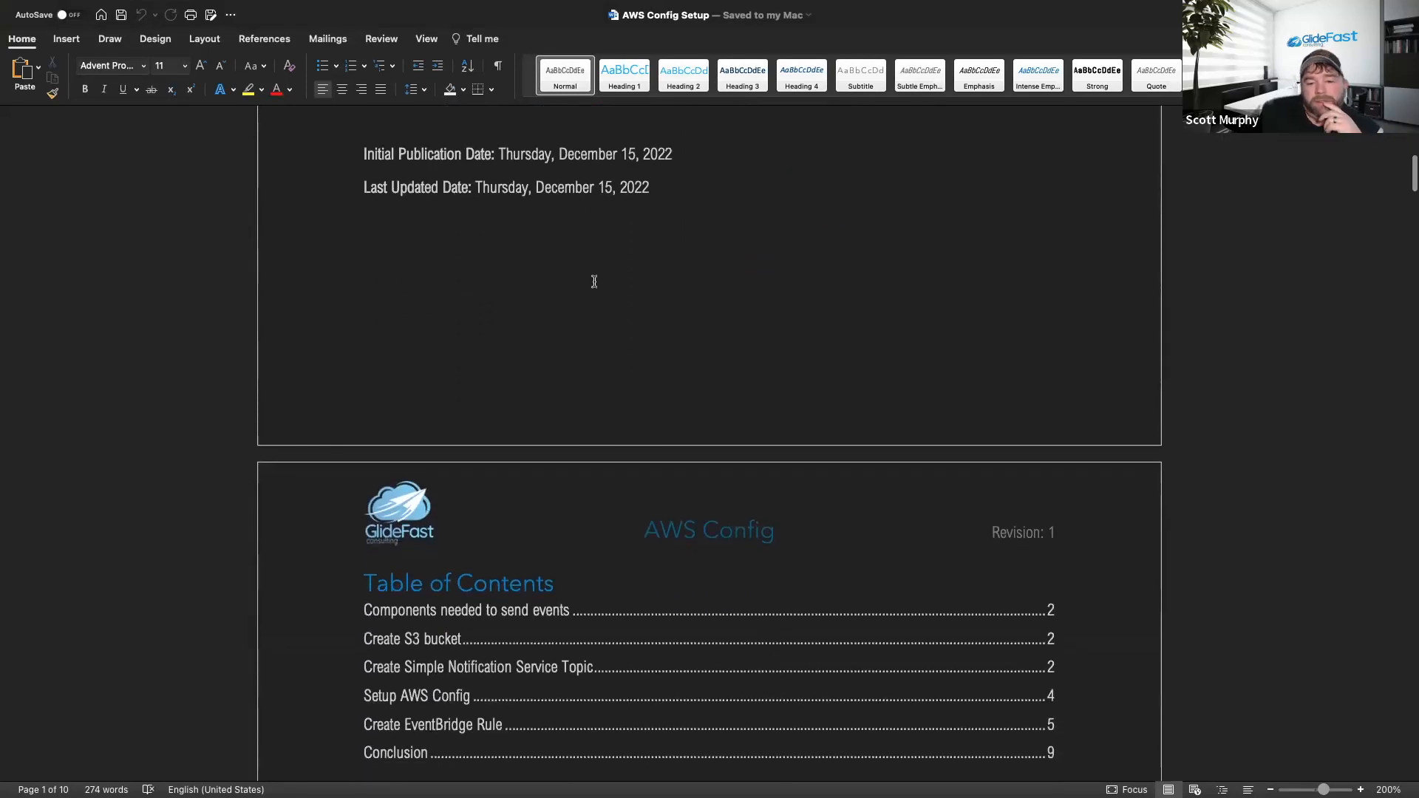
scroll(594, 281, "down", 7)
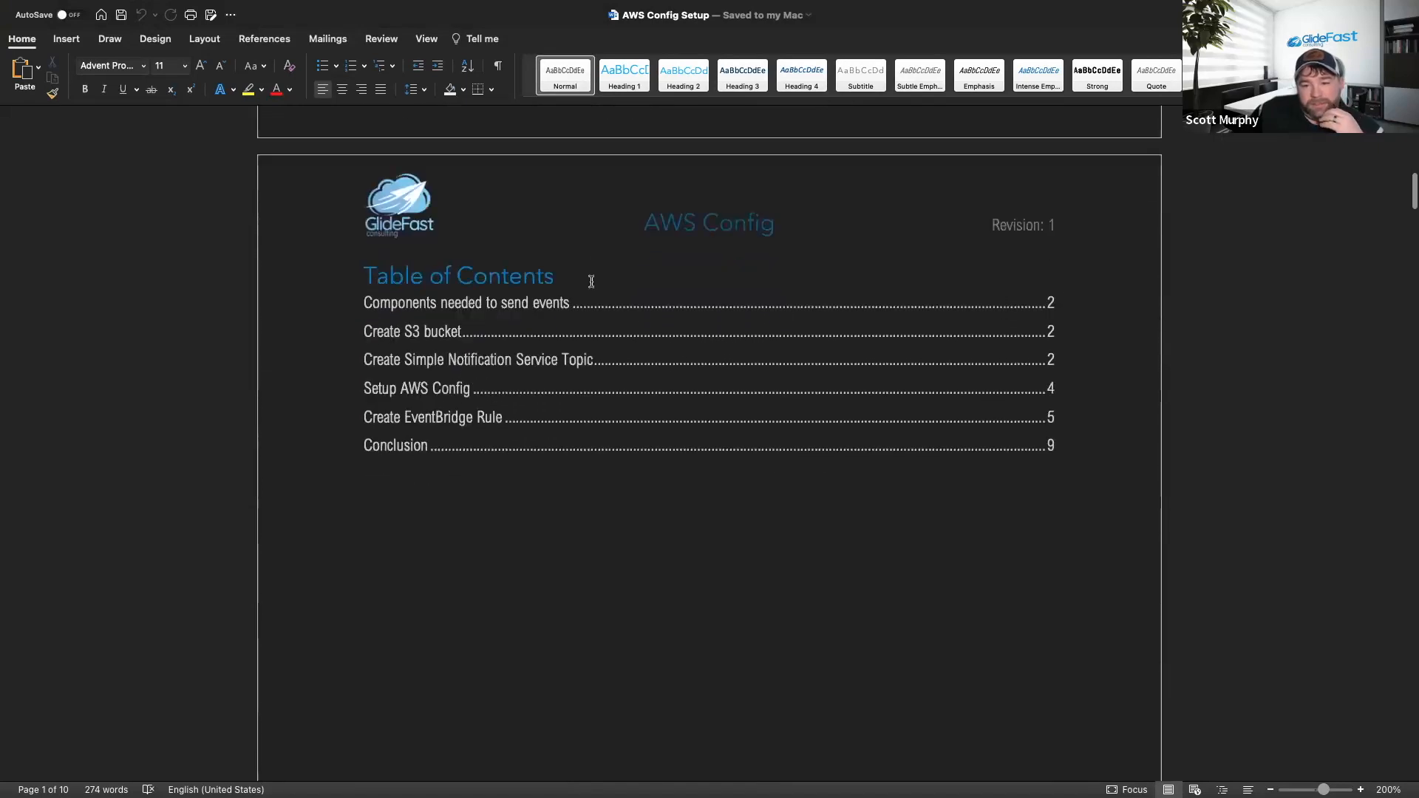
scroll(593, 286, "up", 18)
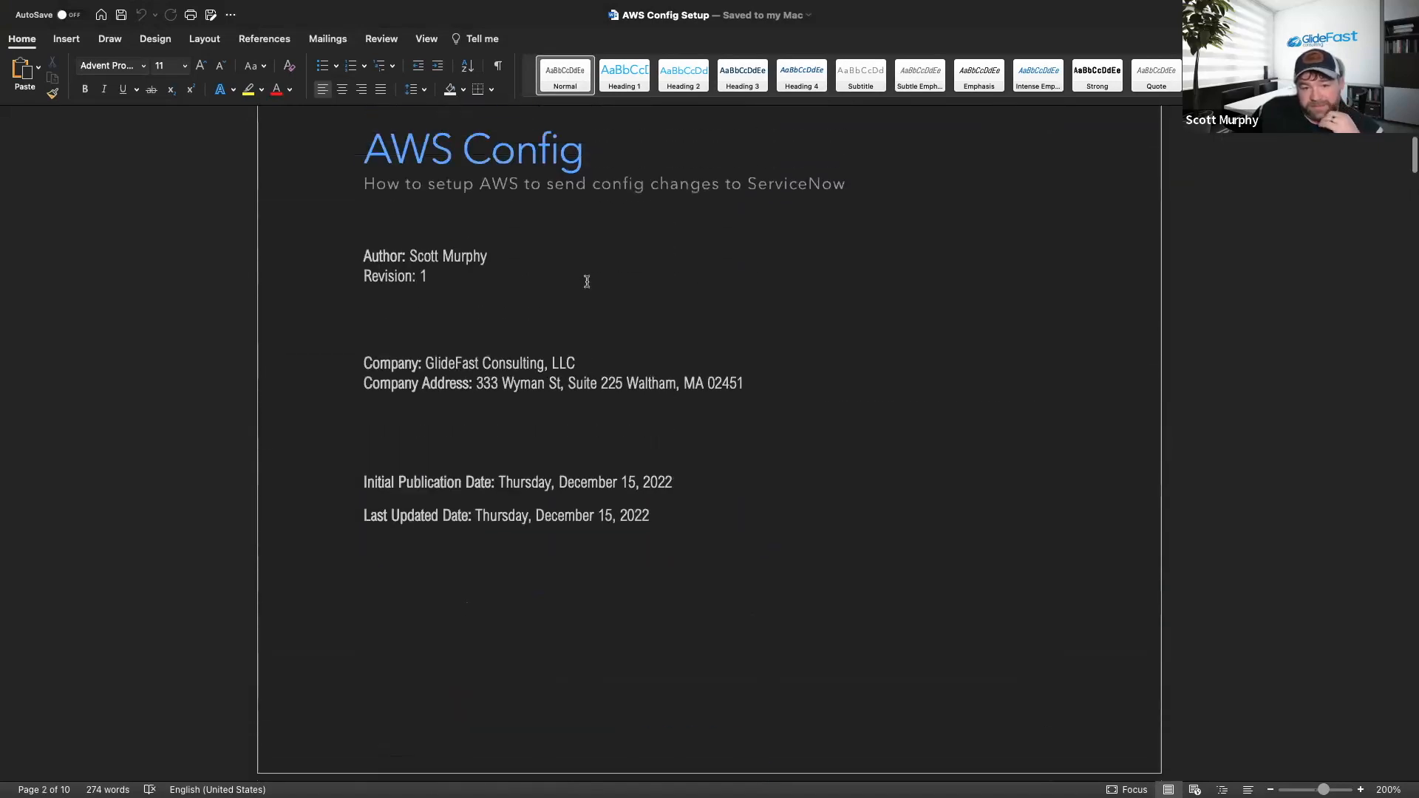
scroll(587, 281, "up", 3)
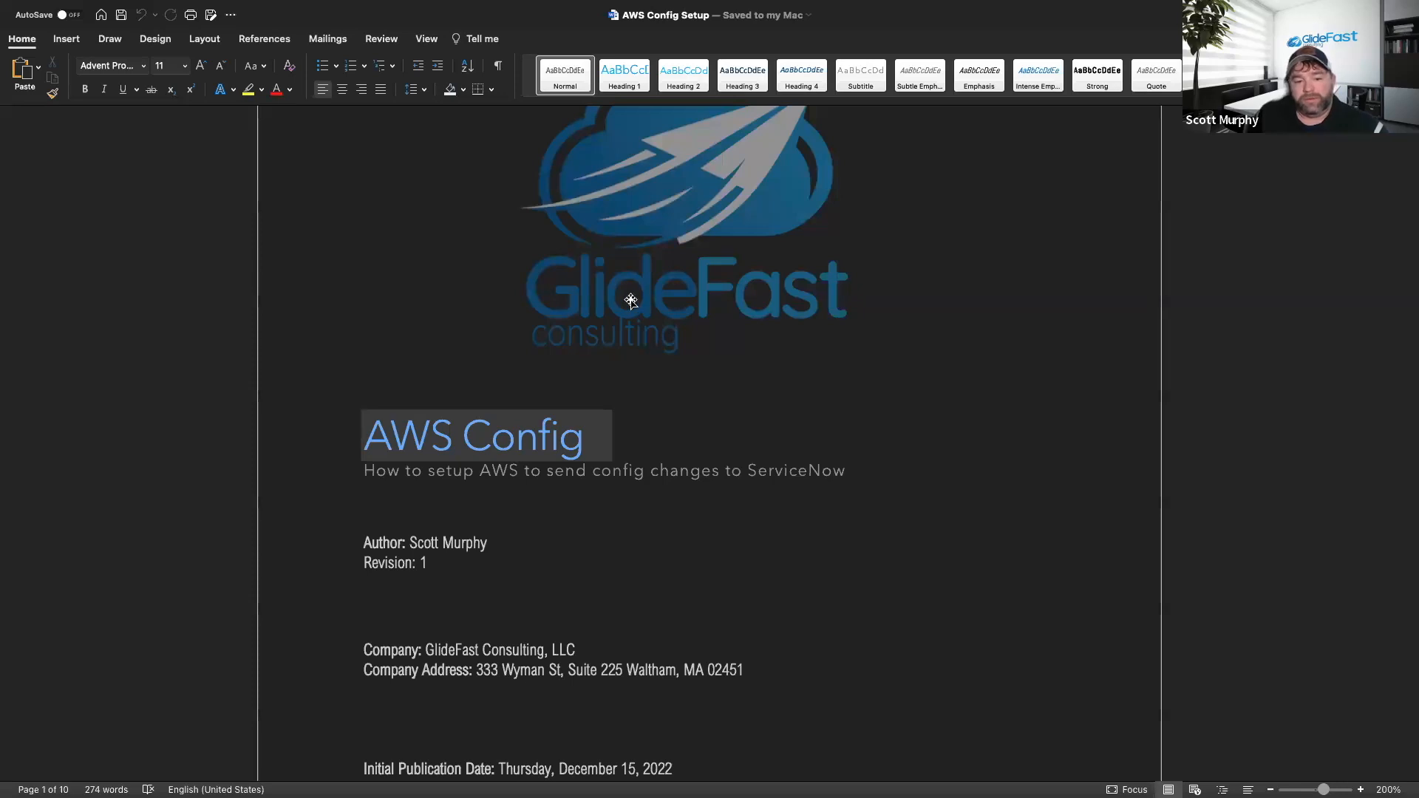
scroll(626, 299, "down", 10)
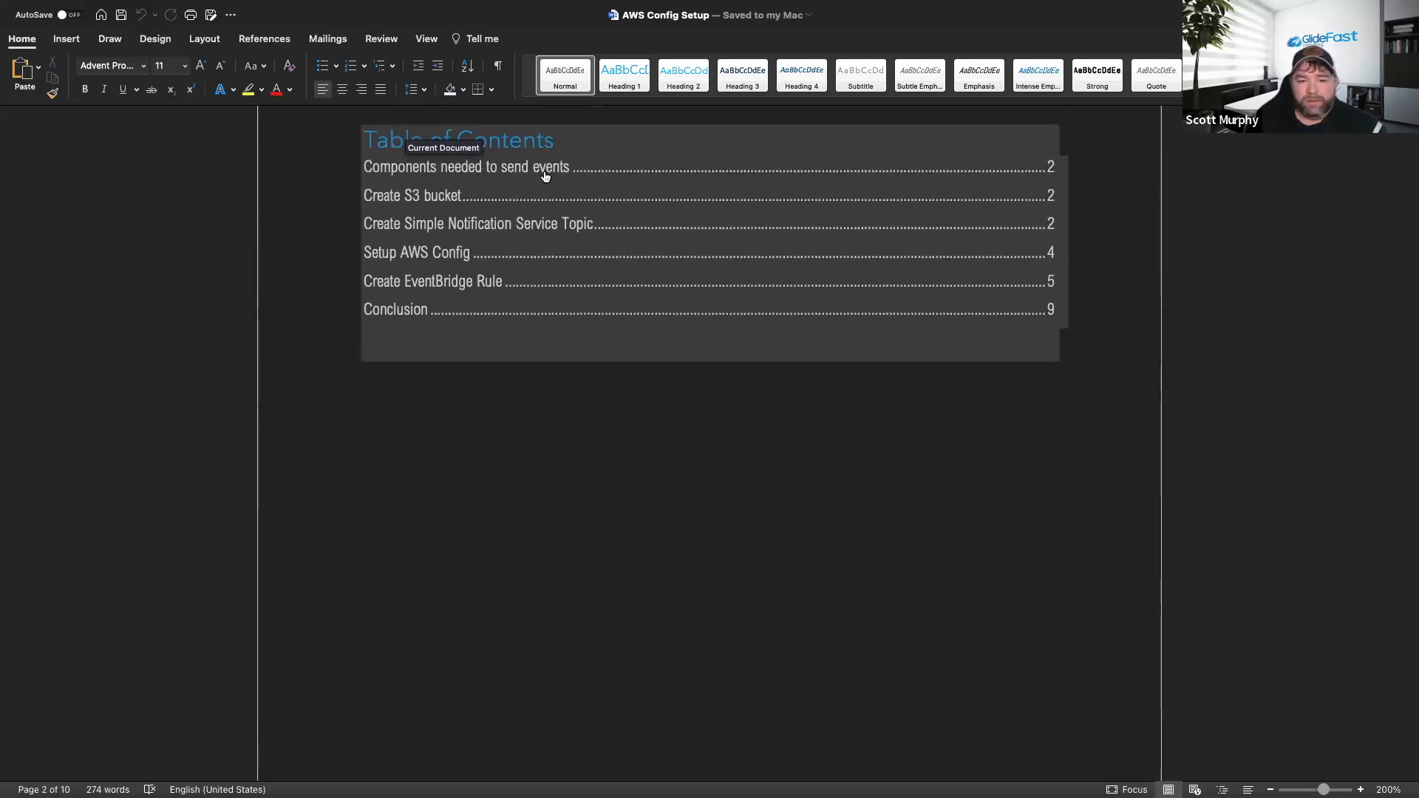
scroll(683, 275, "down", 10)
key("super+Tab")
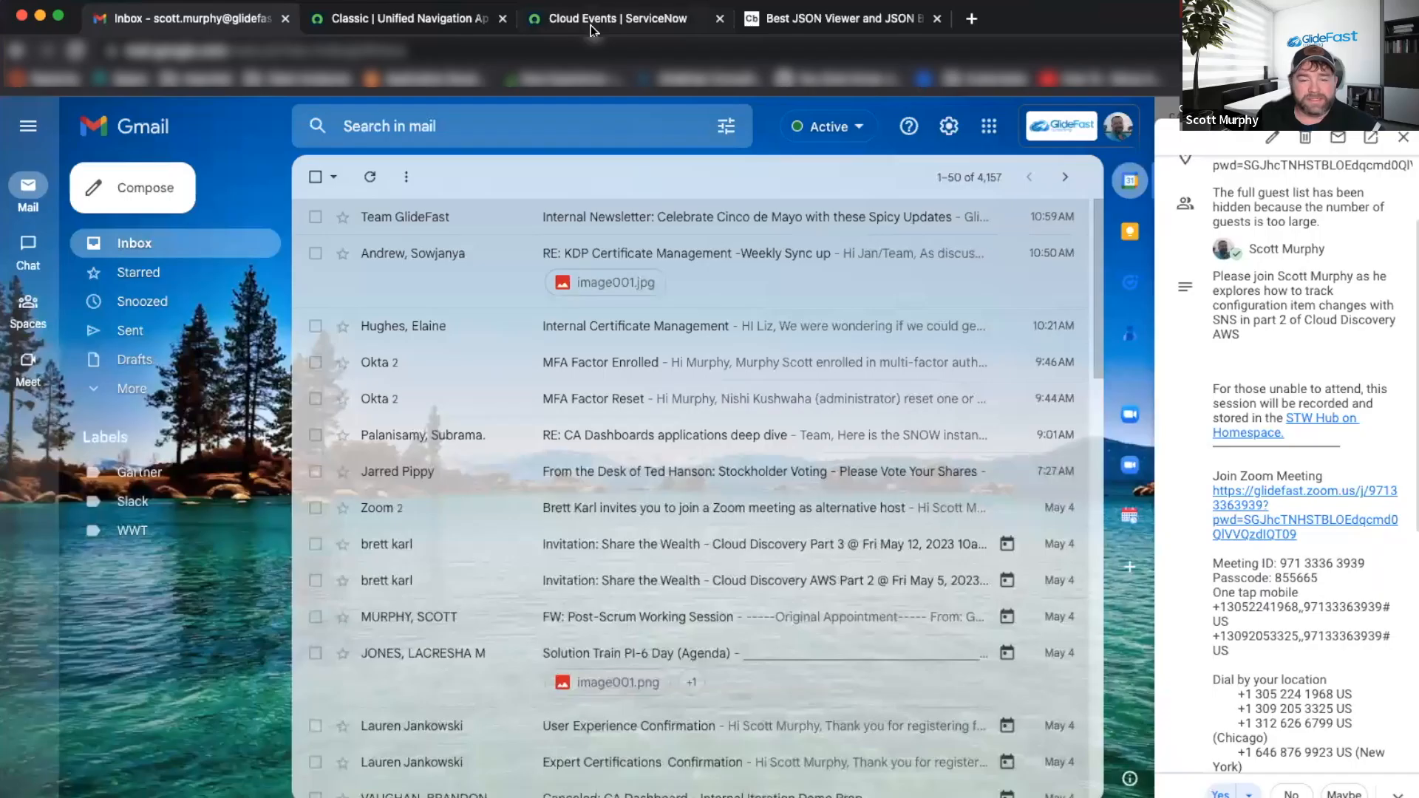
Open the cloud event user record from ServiceNow's History list.
left_click(602, 26)
left_click(390, 20)
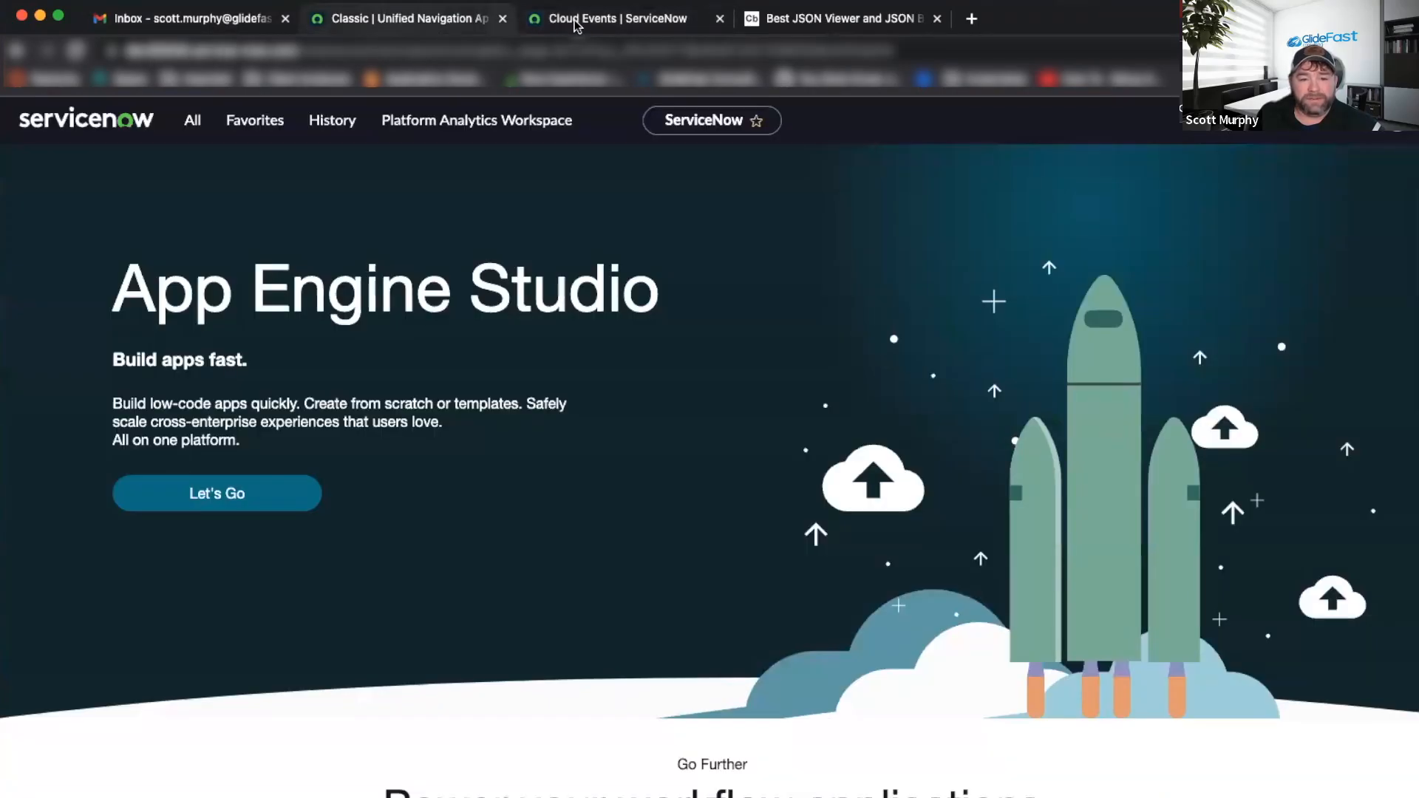
left_click(576, 22)
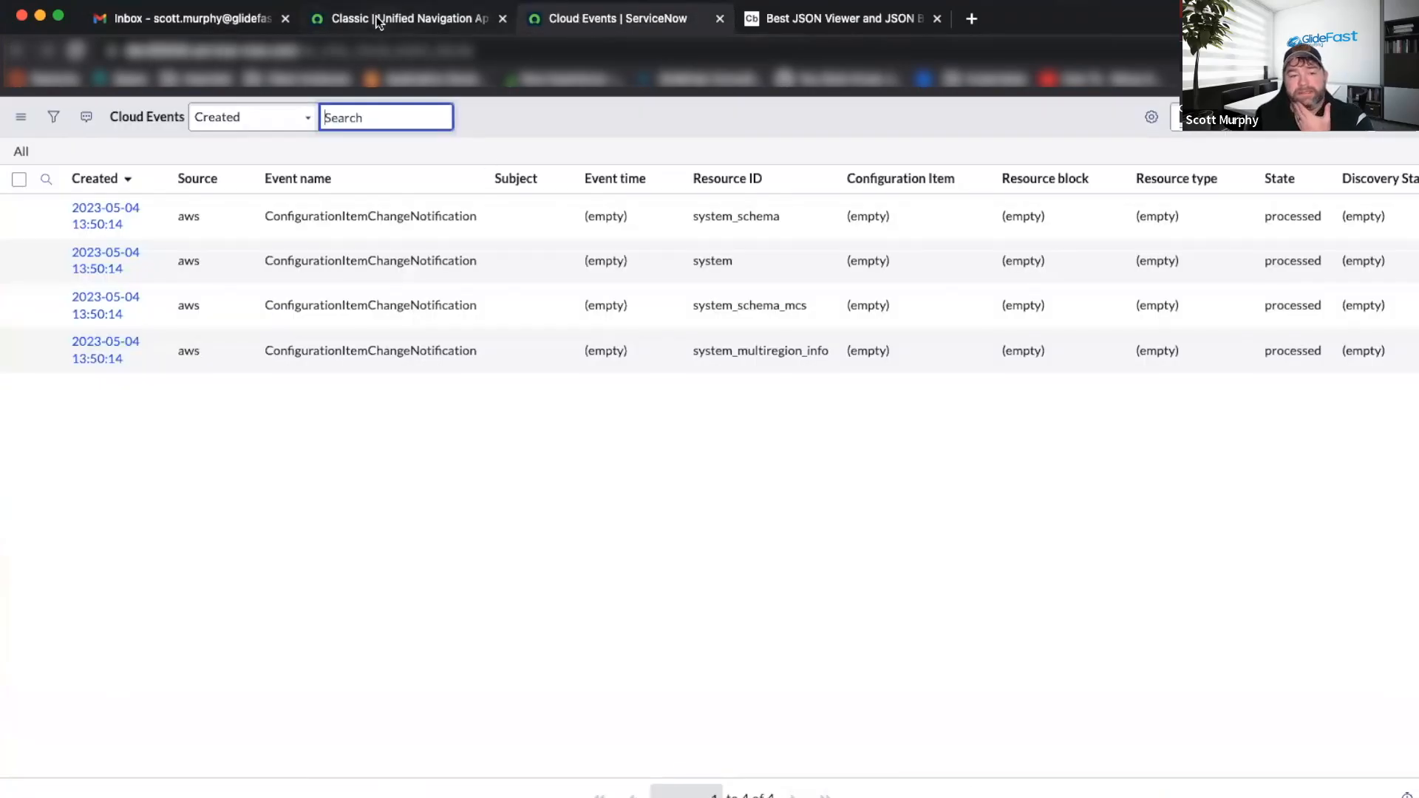
left_click(377, 21)
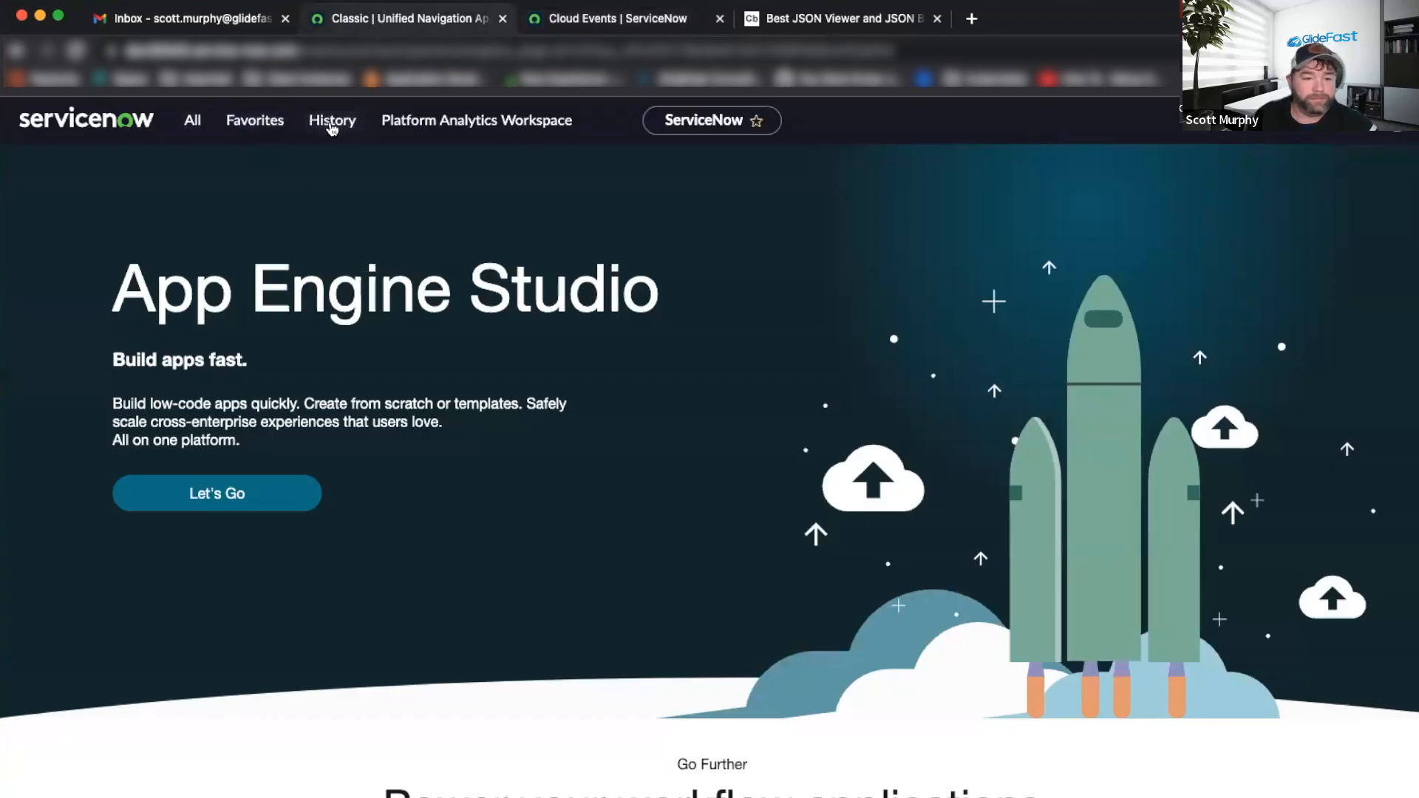
left_click(332, 129)
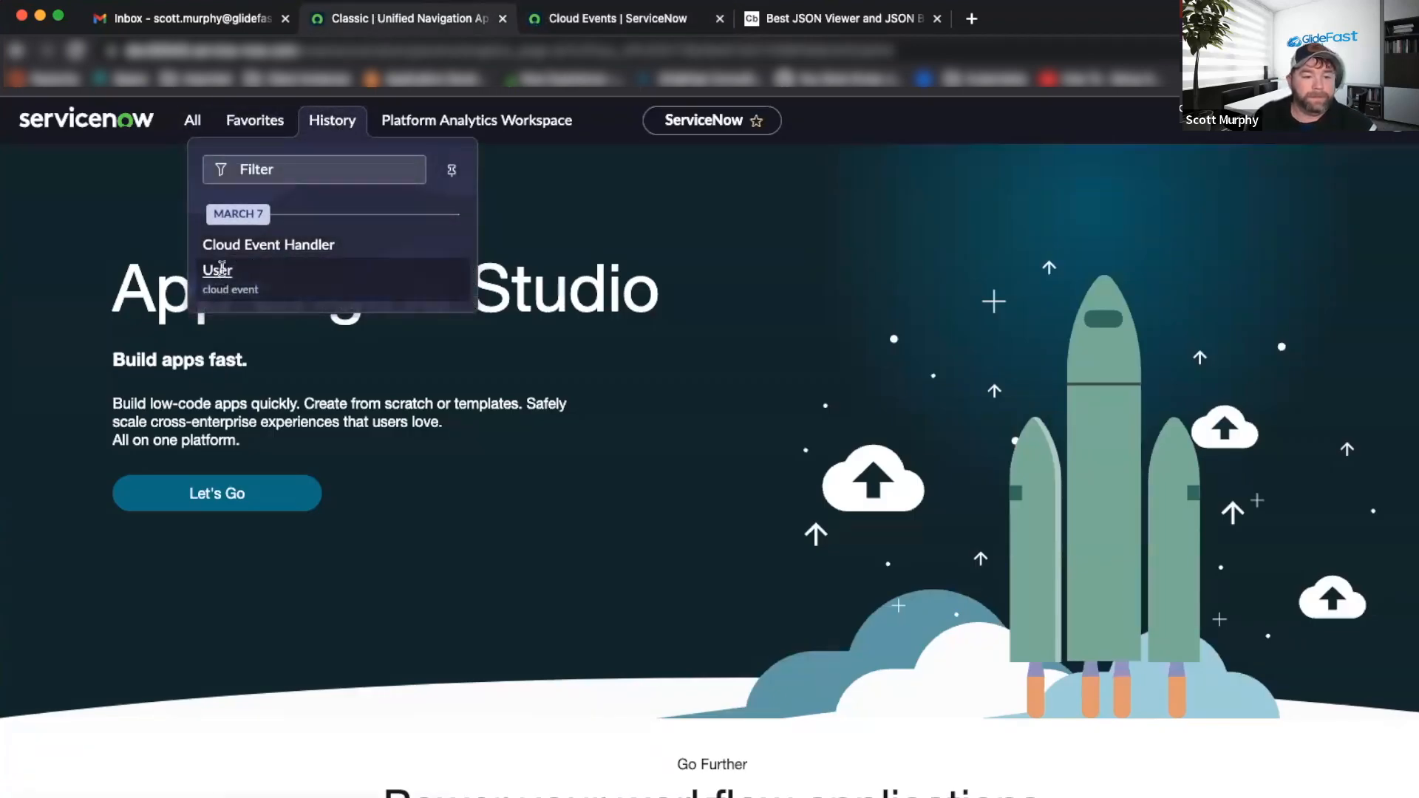
left_click(222, 268)
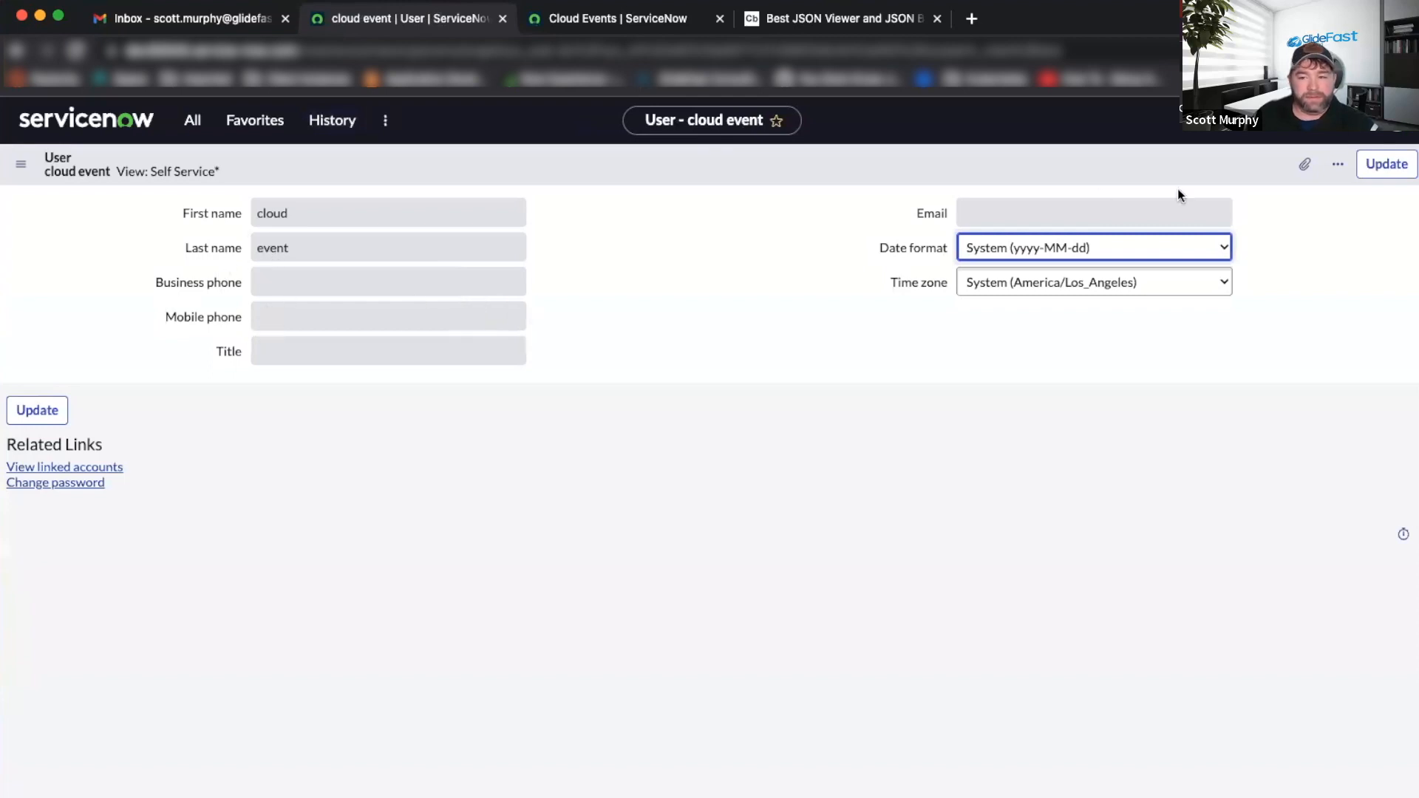
left_click(195, 173)
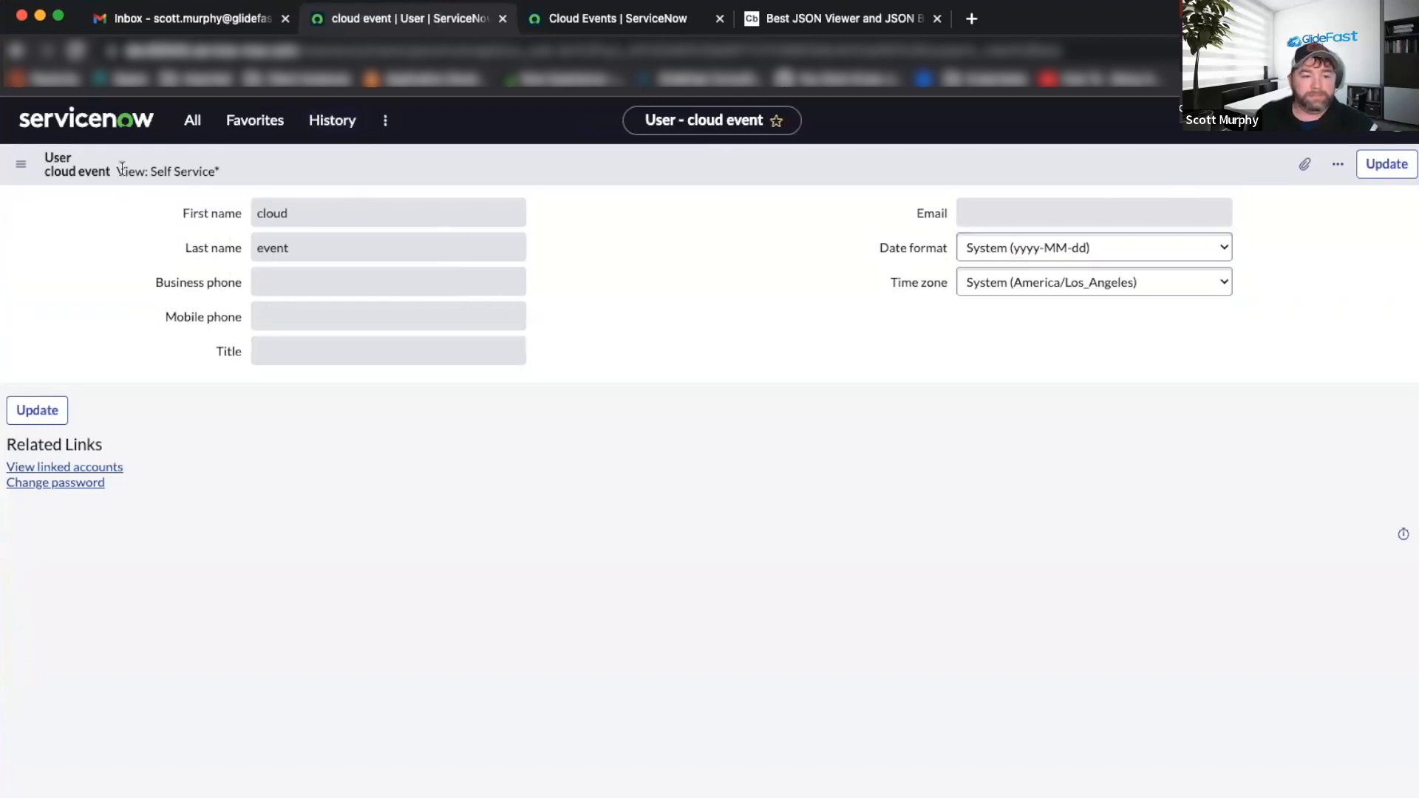
Log out of the cloud event user's ServiceNow session.
left_click(1396, 133)
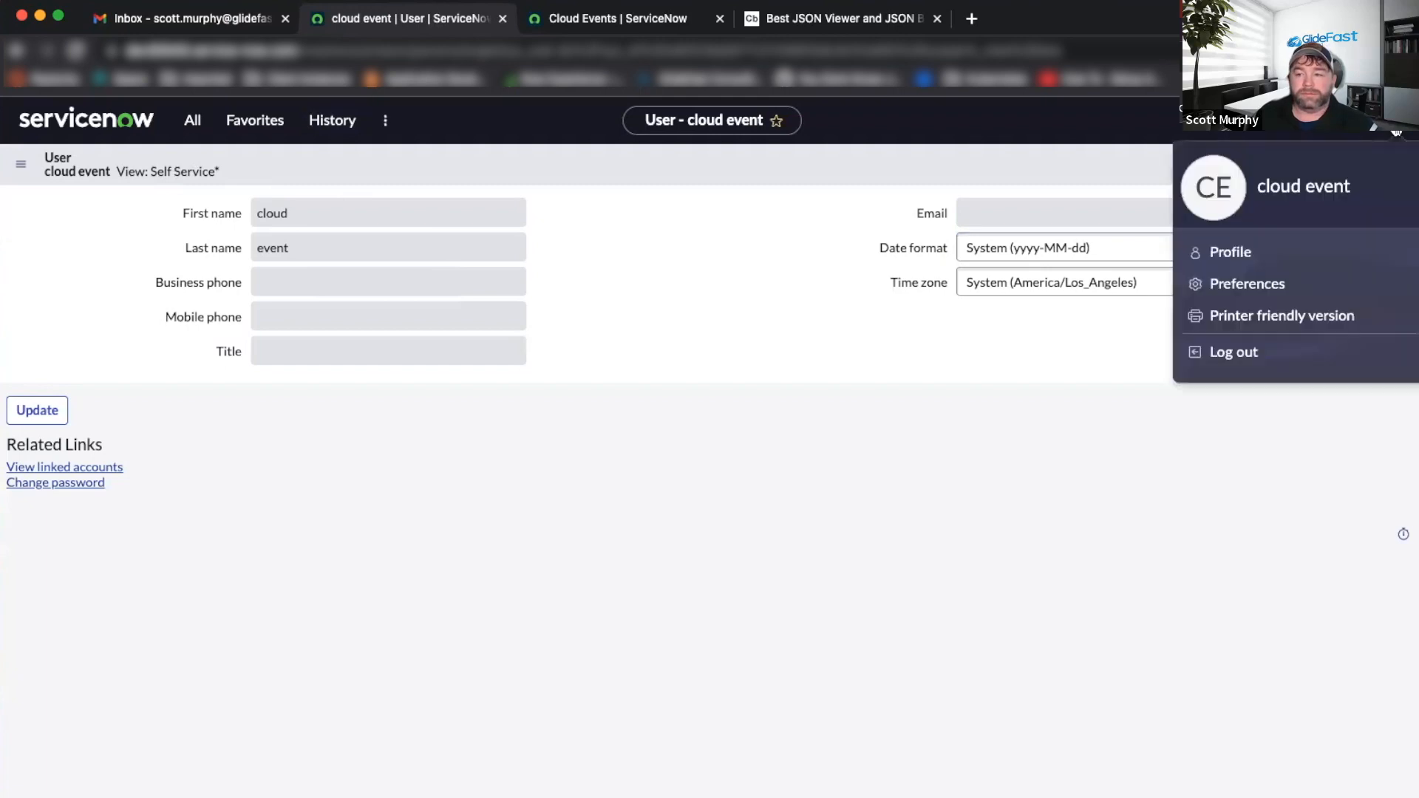
left_click(1234, 352)
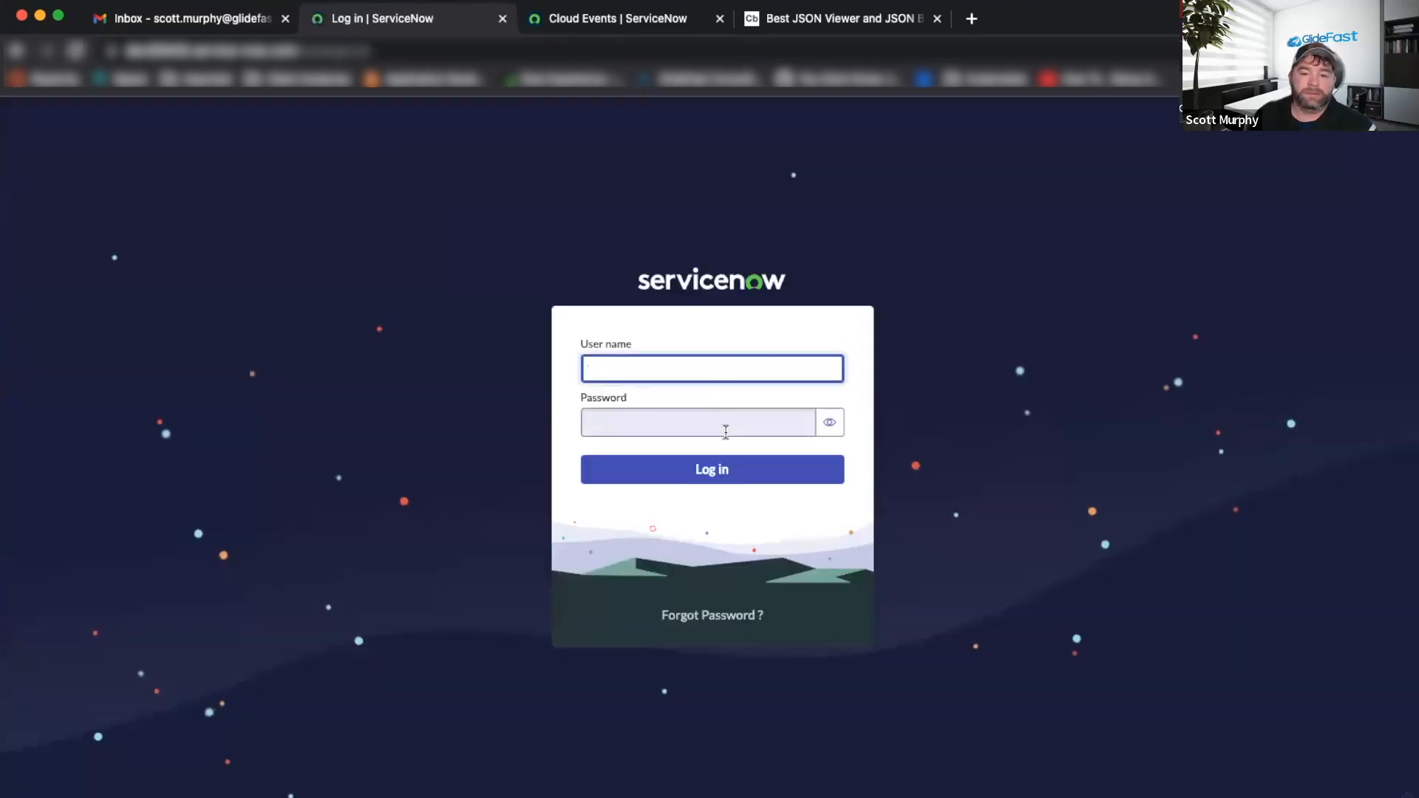
left_click(196, 77)
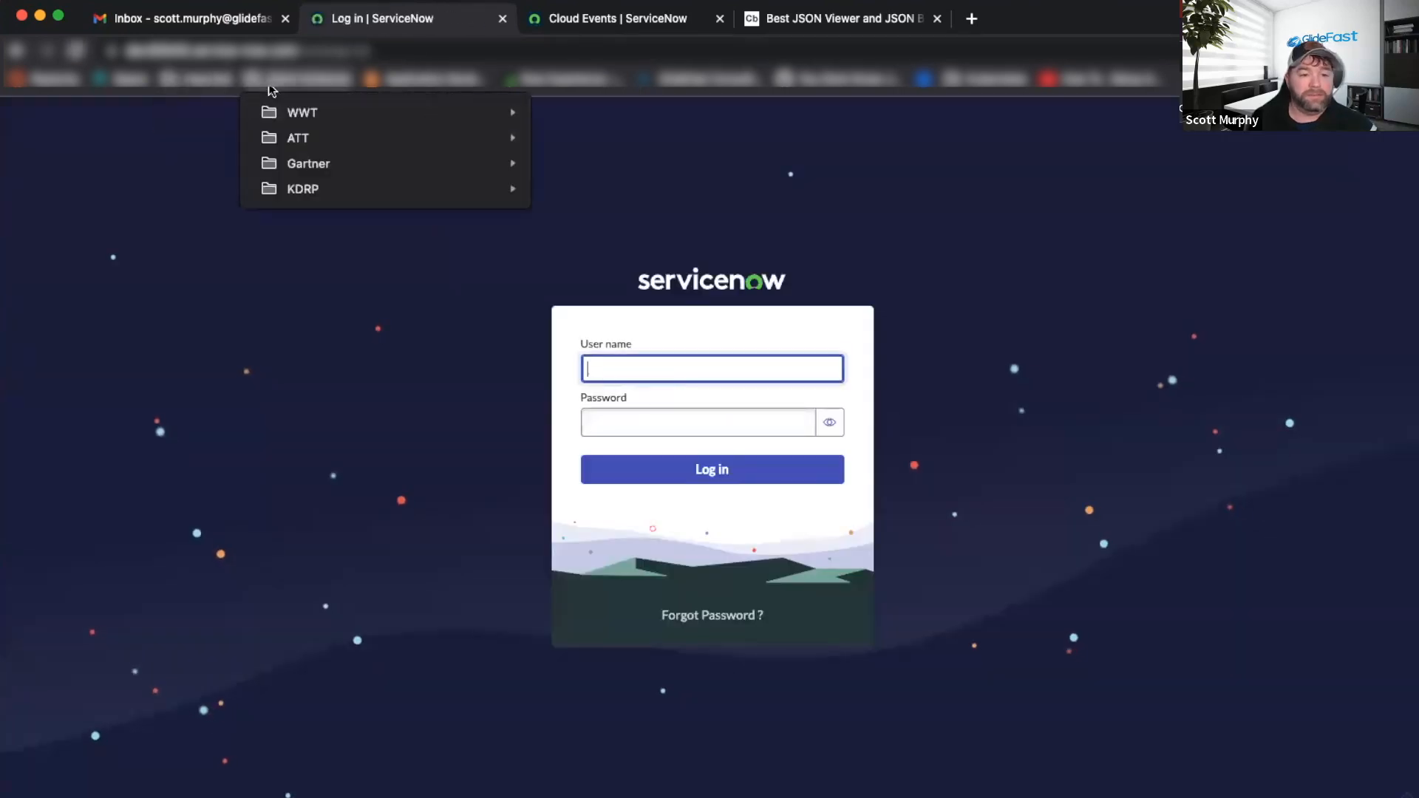
Log back in through the bookmarked instance and reopen the cloud event user record.
mouse_move(224, 103)
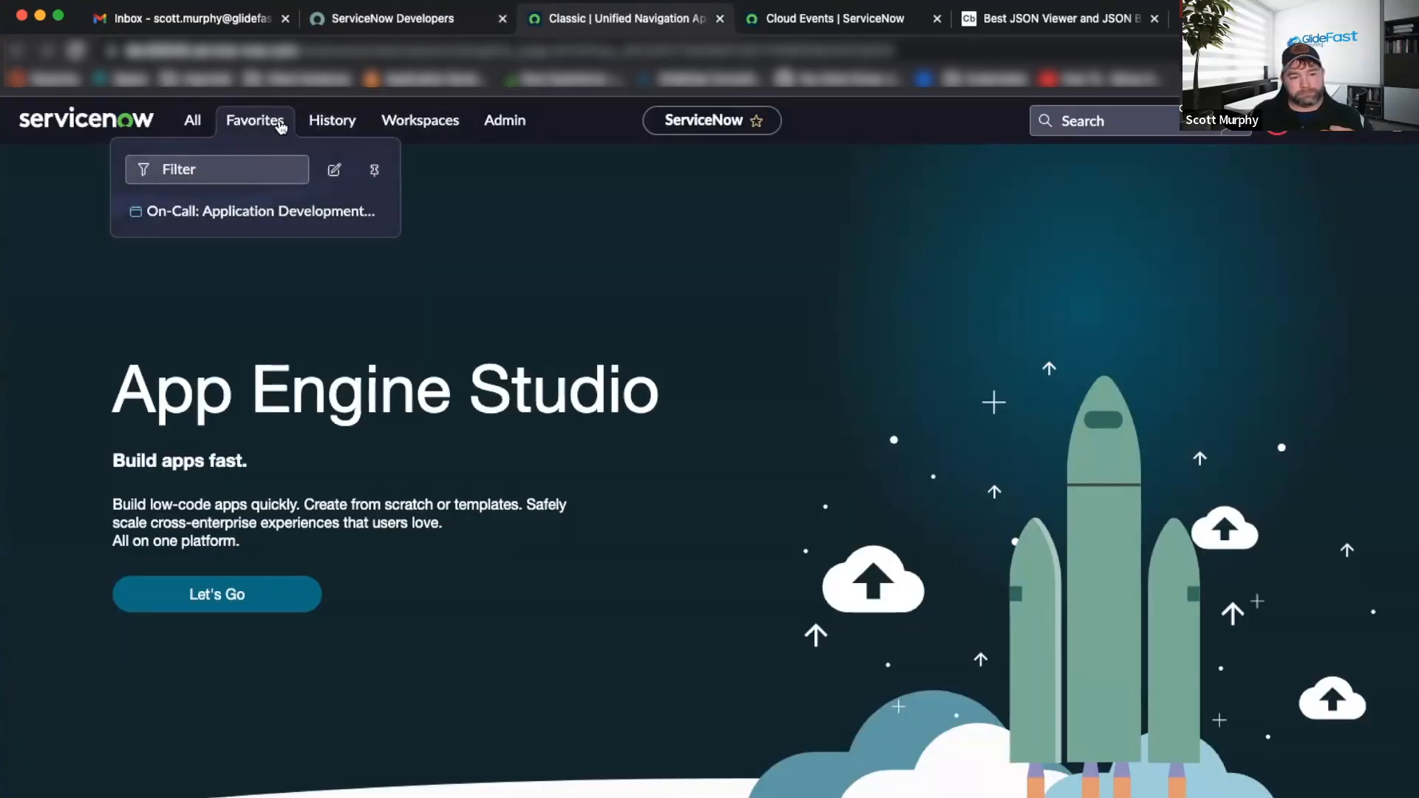
left_click(317, 120)
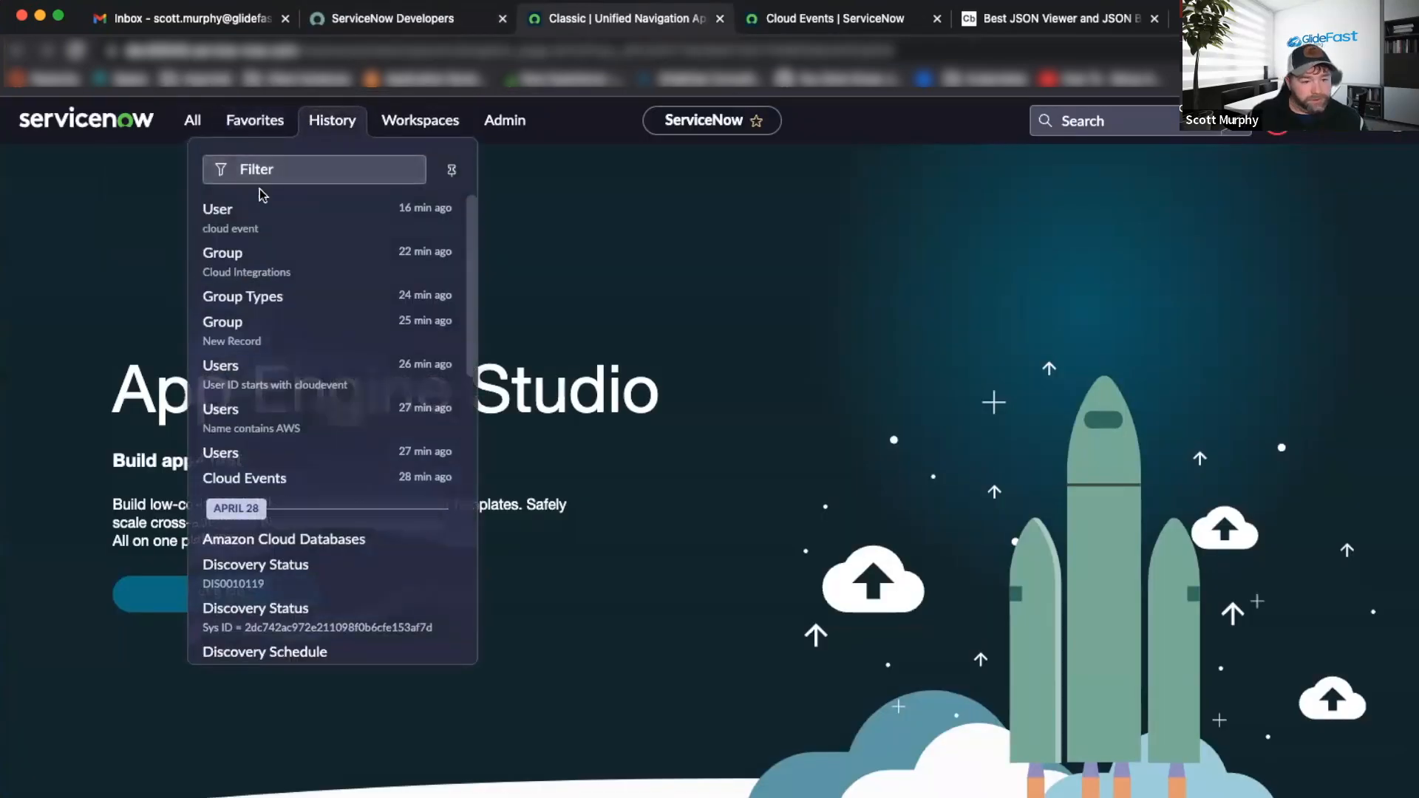
left_click(222, 211)
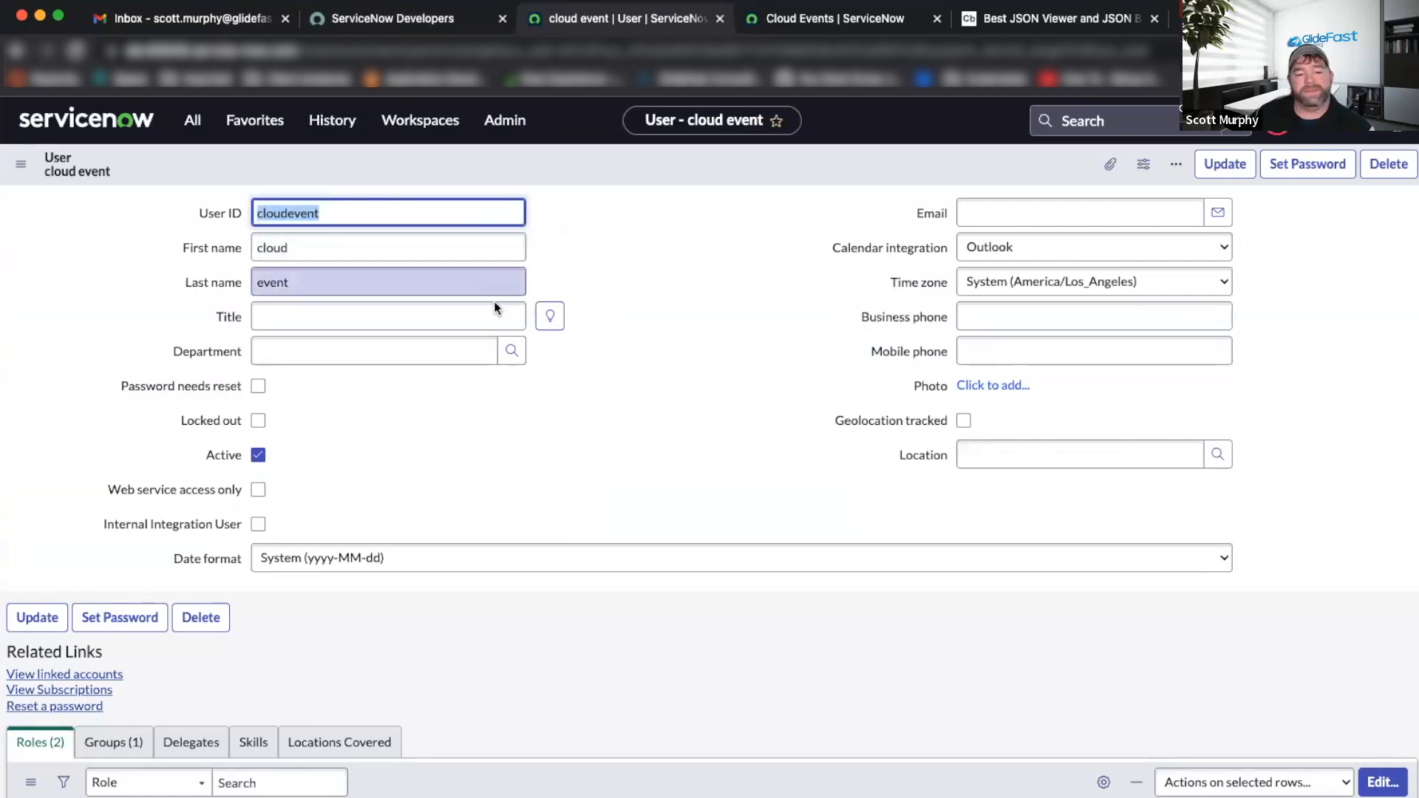
Review the user's Groups and Roles tabs, including sn_cmp.cloud_event_integration, then return to Word.
scroll(582, 364, "down", 3)
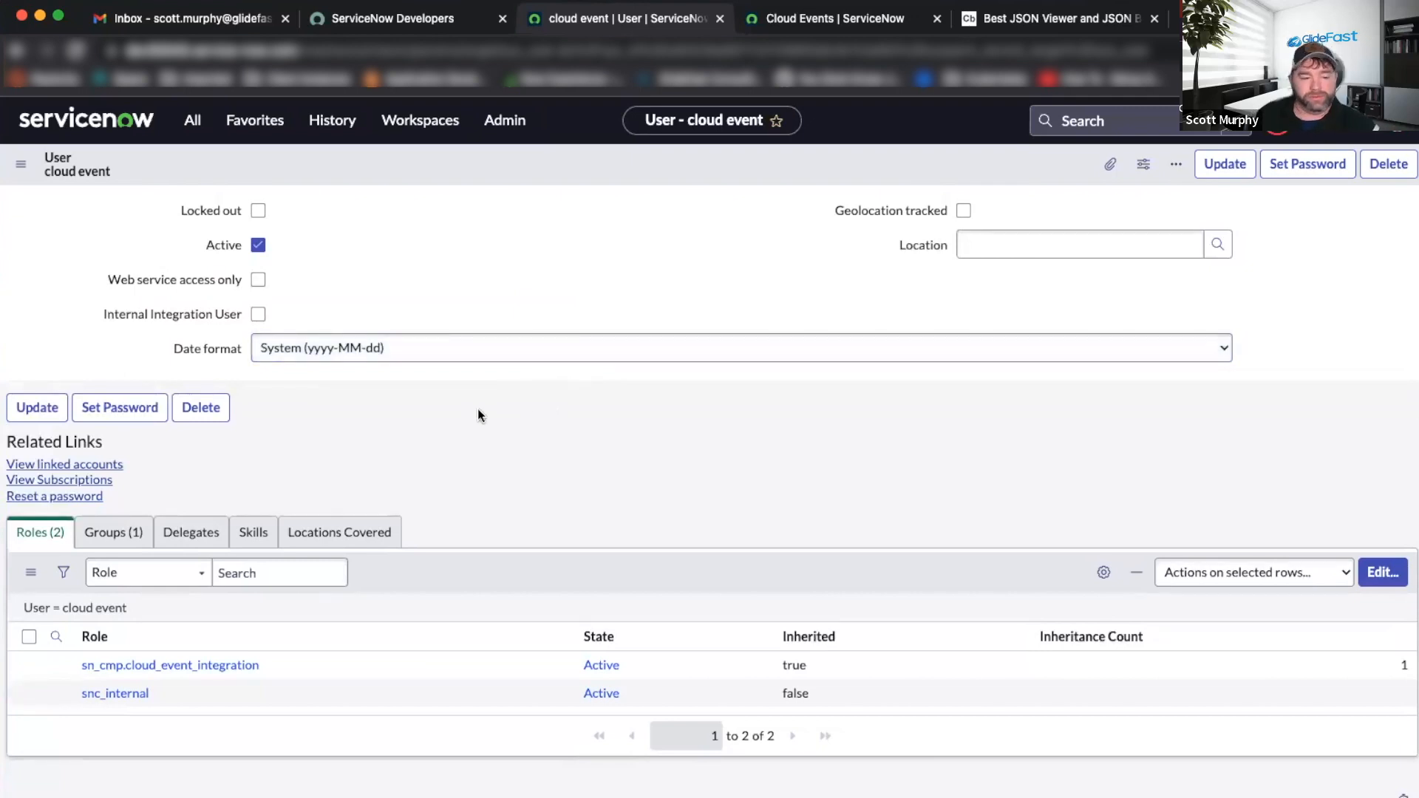
left_click(114, 532)
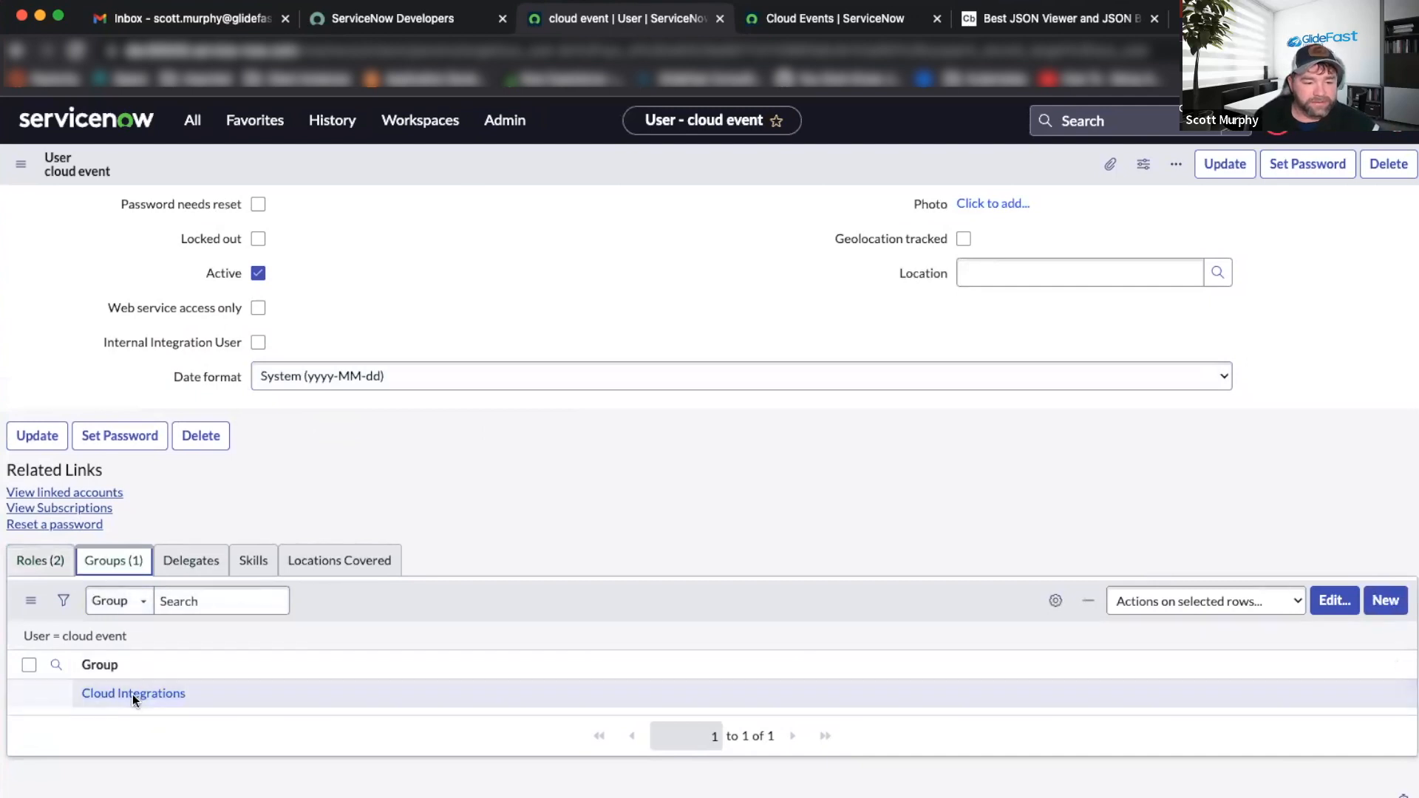
left_click(40, 561)
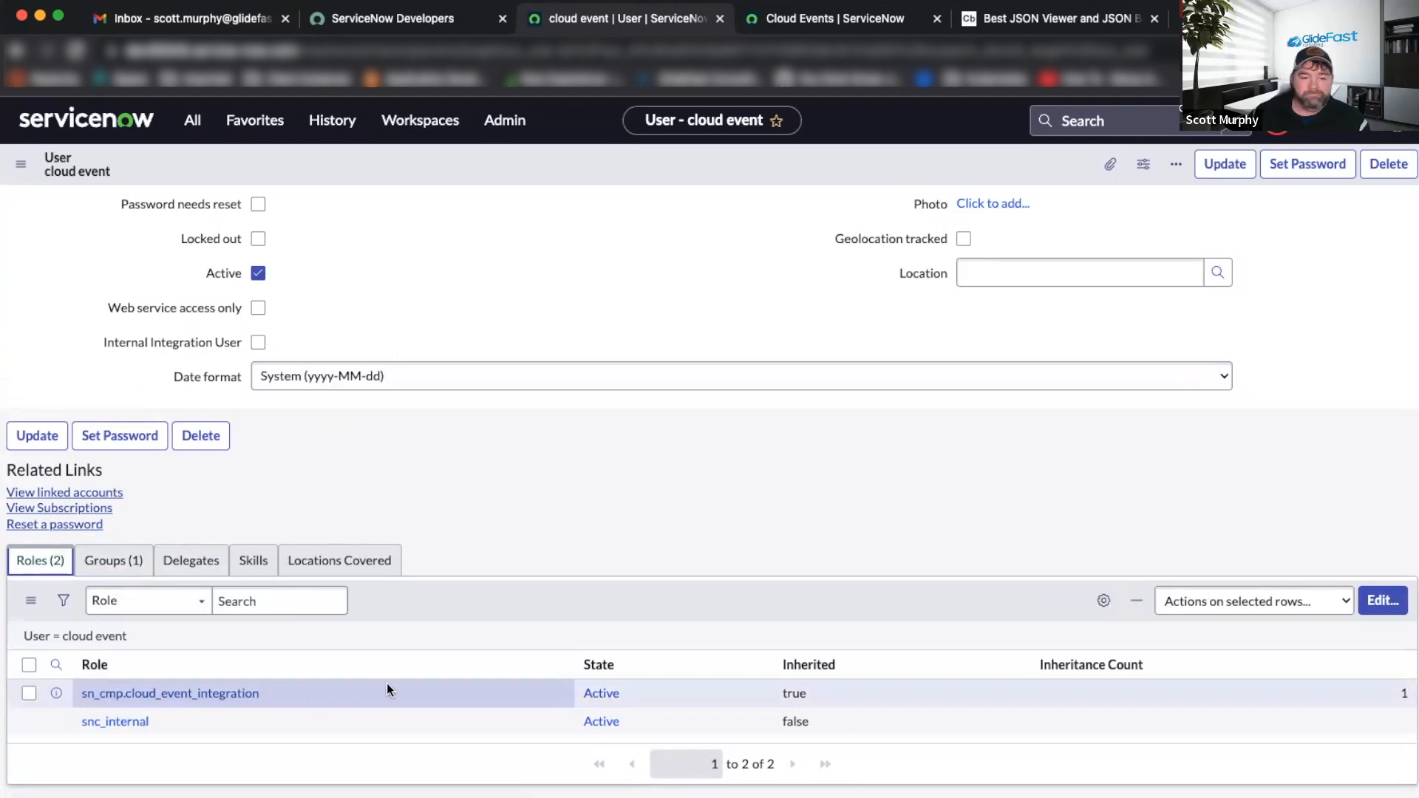
scroll(392, 682, "up", 1)
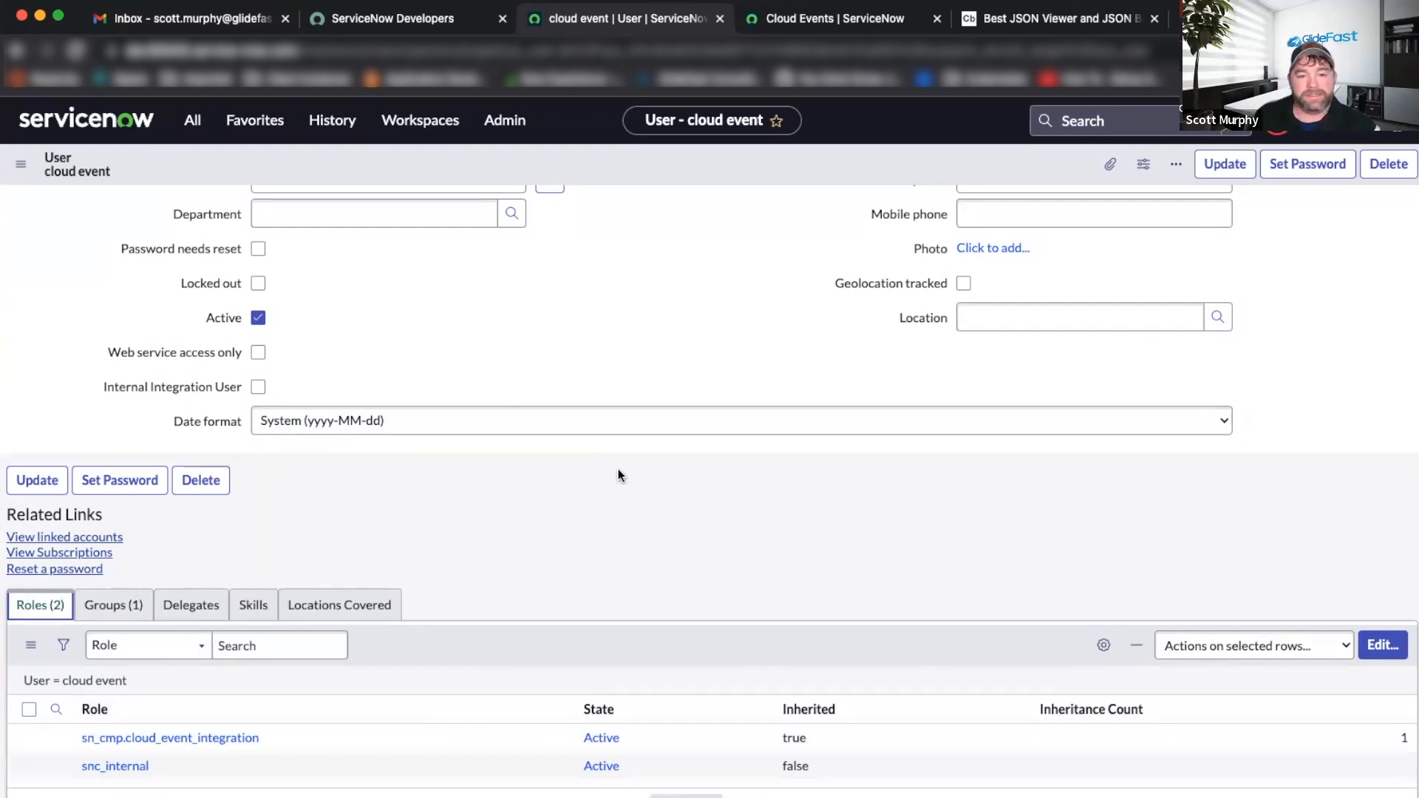
scroll(619, 468, "up", 4)
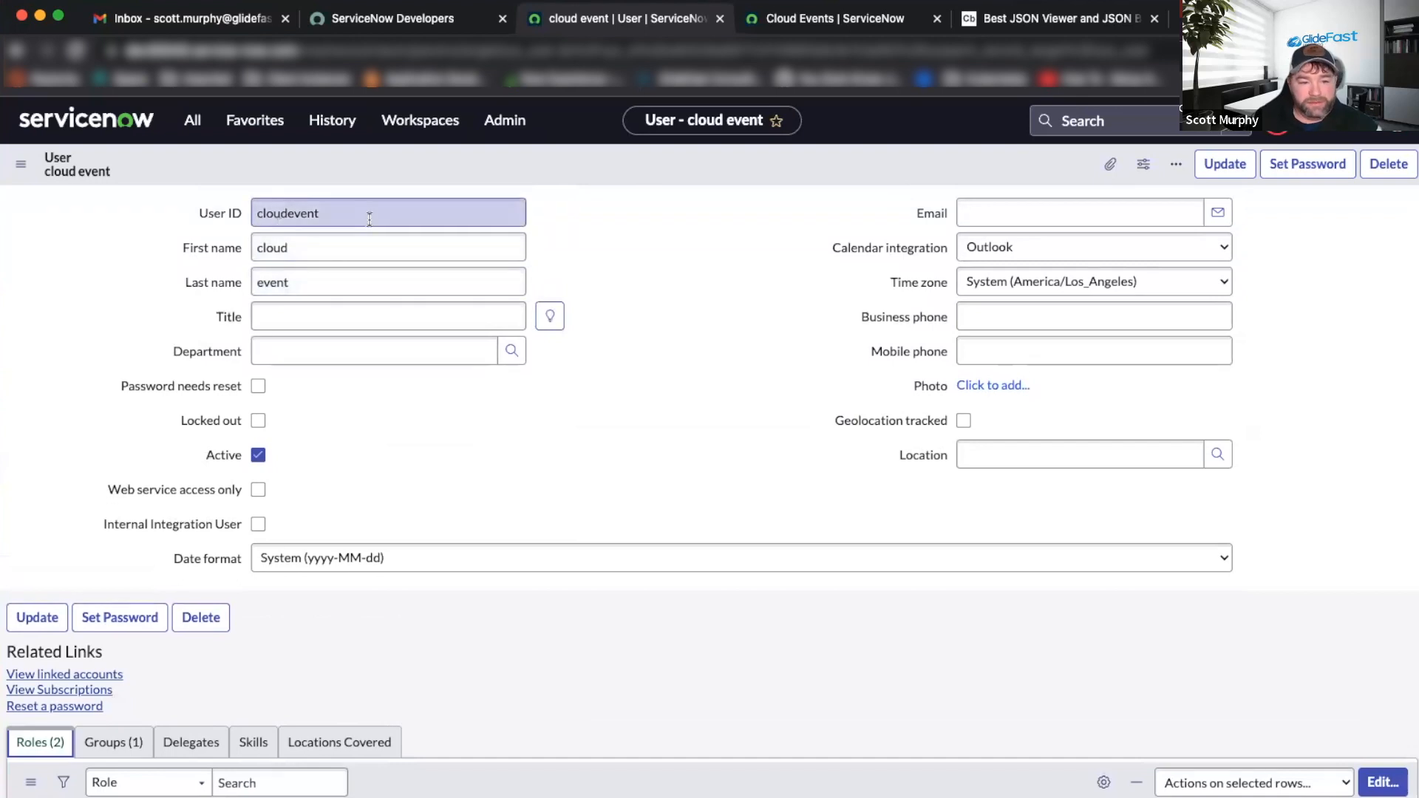
scroll(289, 542, "down", 6)
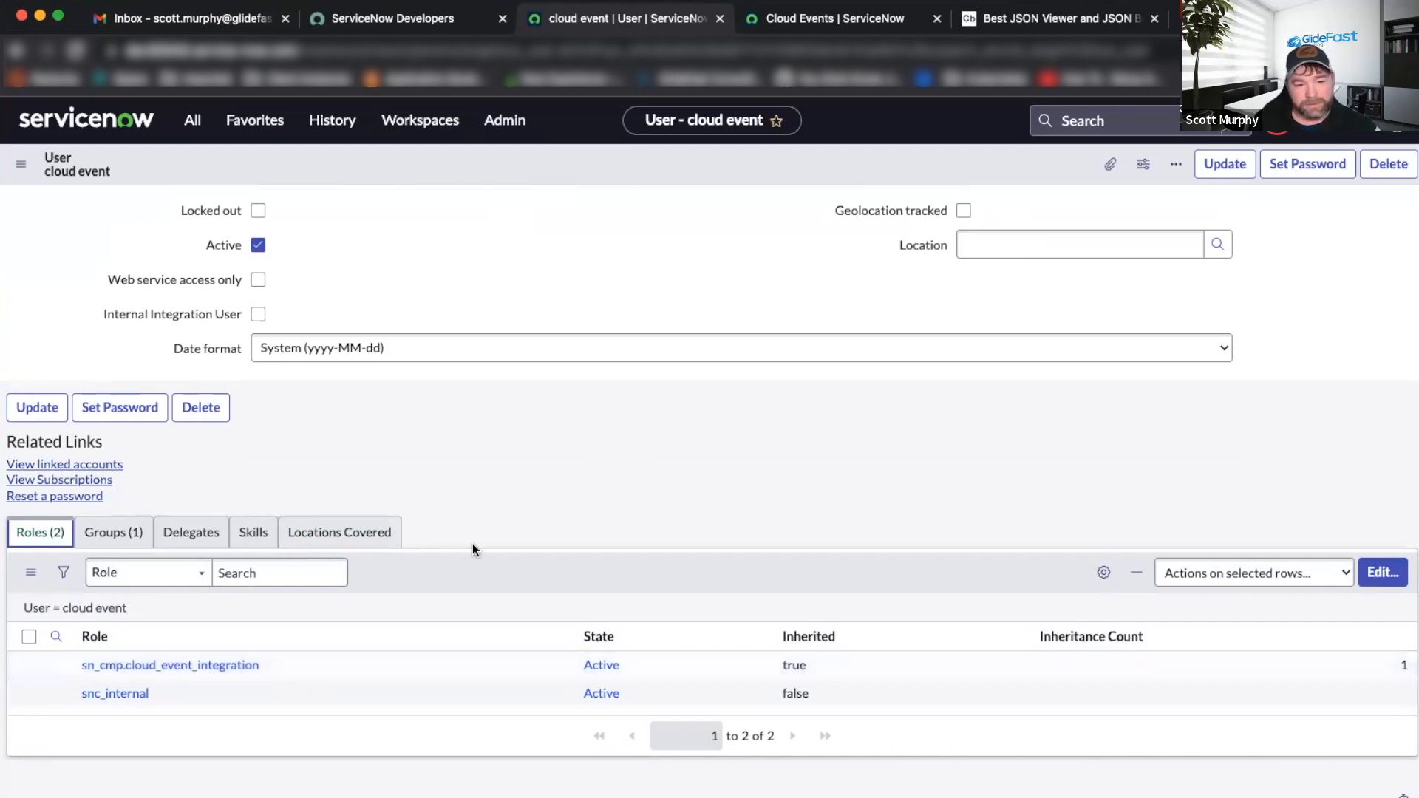
scroll(473, 543, "up", 6)
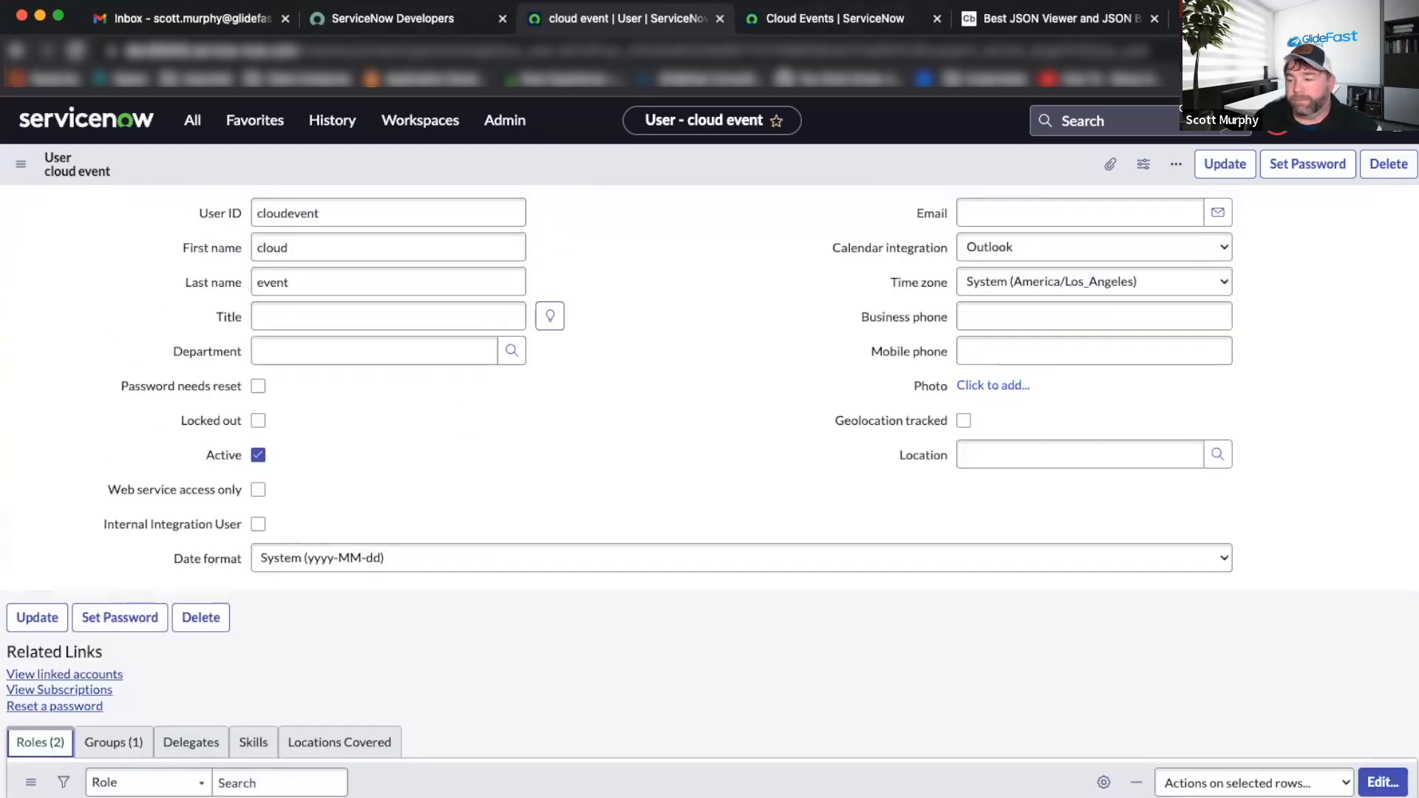
key("ctrl+Right")
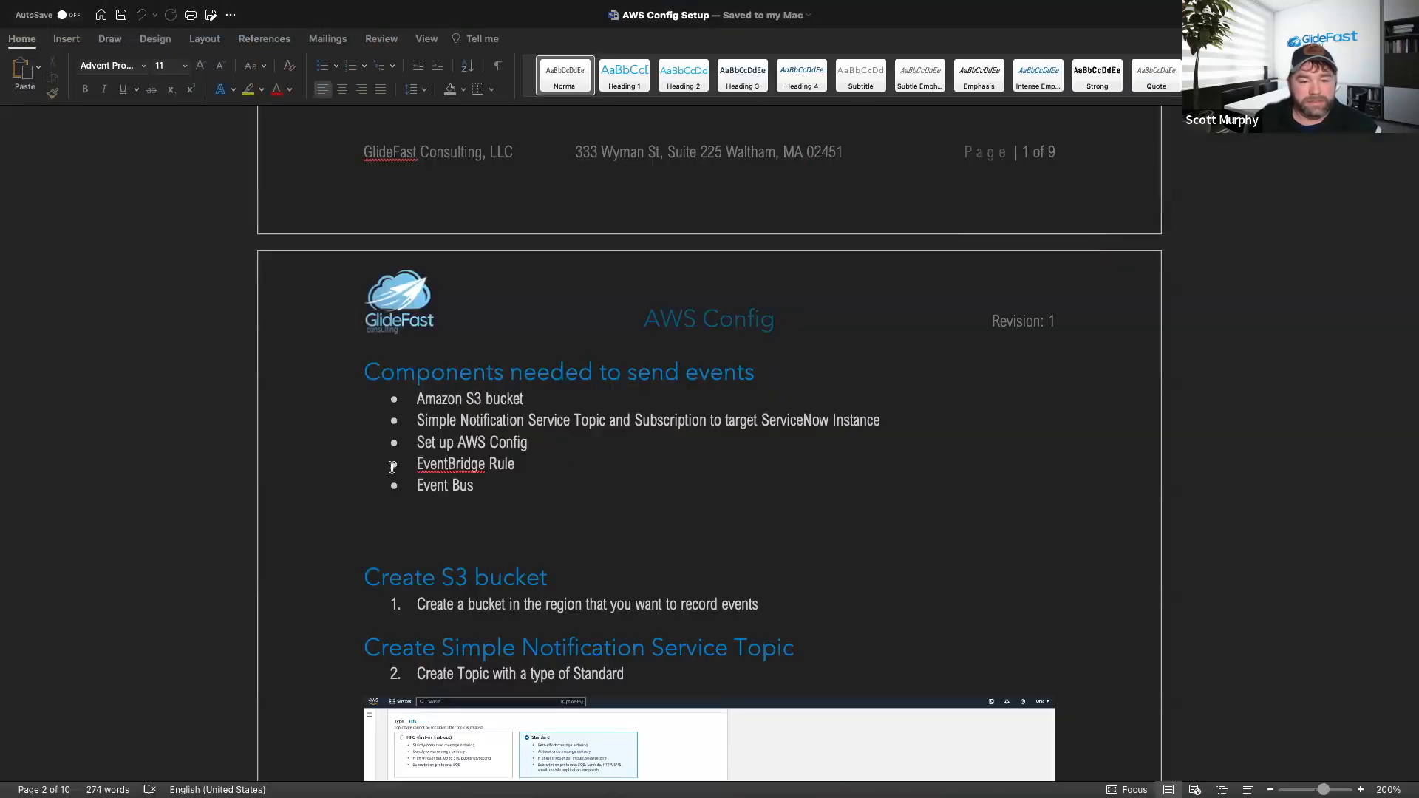
Read further through the AWS Config Setup guide, then bring the AWS console forward.
scroll(498, 437, "down", 2)
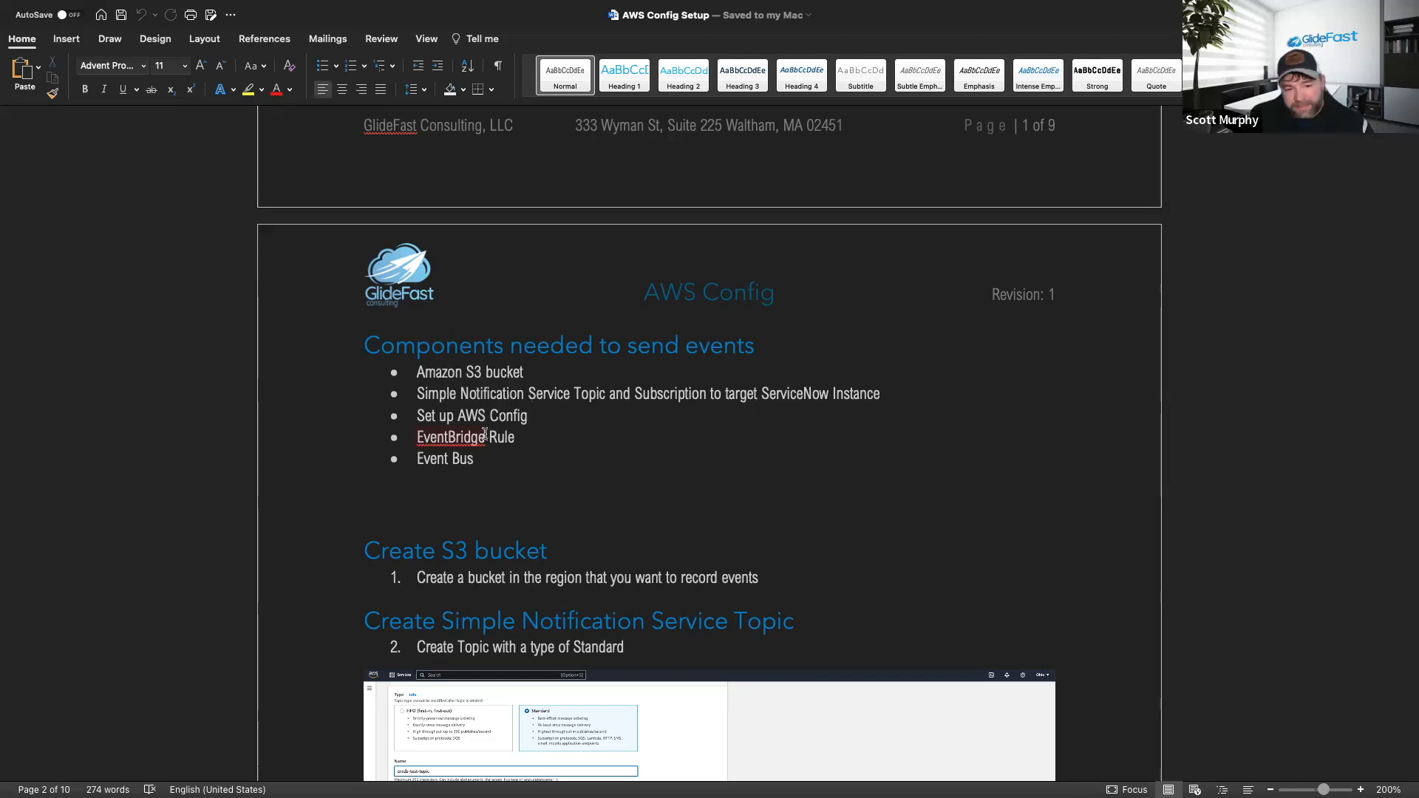
scroll(562, 443, "down", 5)
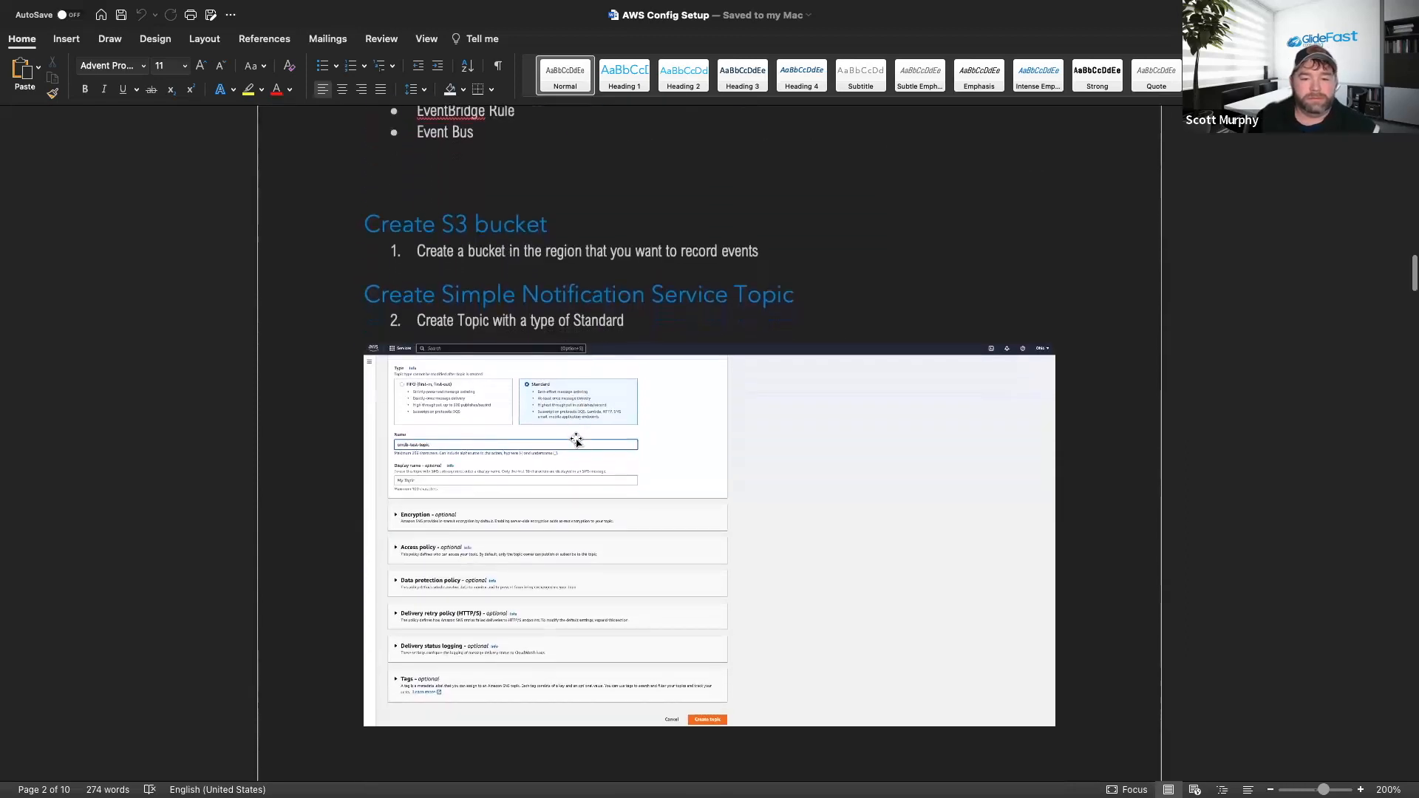
scroll(589, 452, "down", 1)
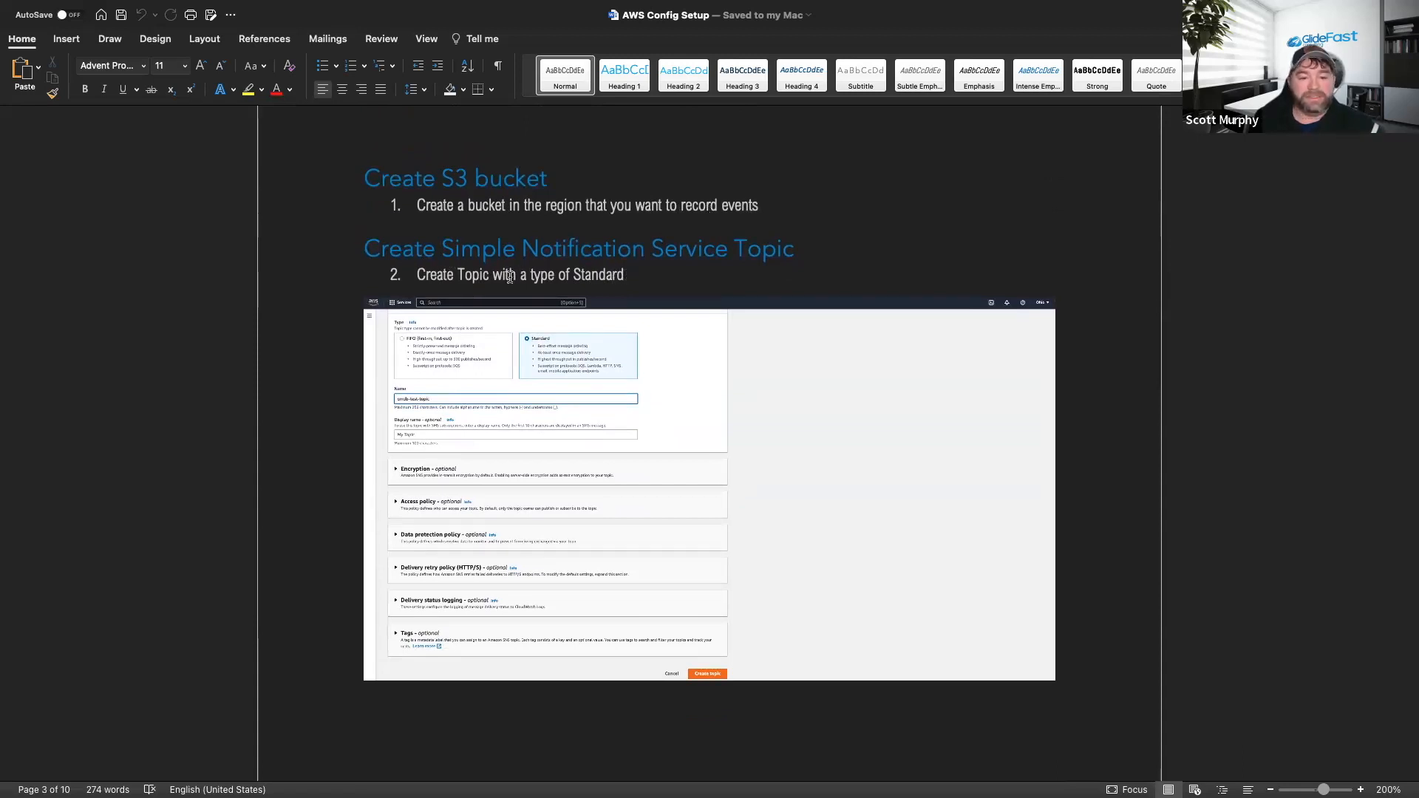
scroll(532, 379, "down", 1)
scroll(614, 378, "up", 1)
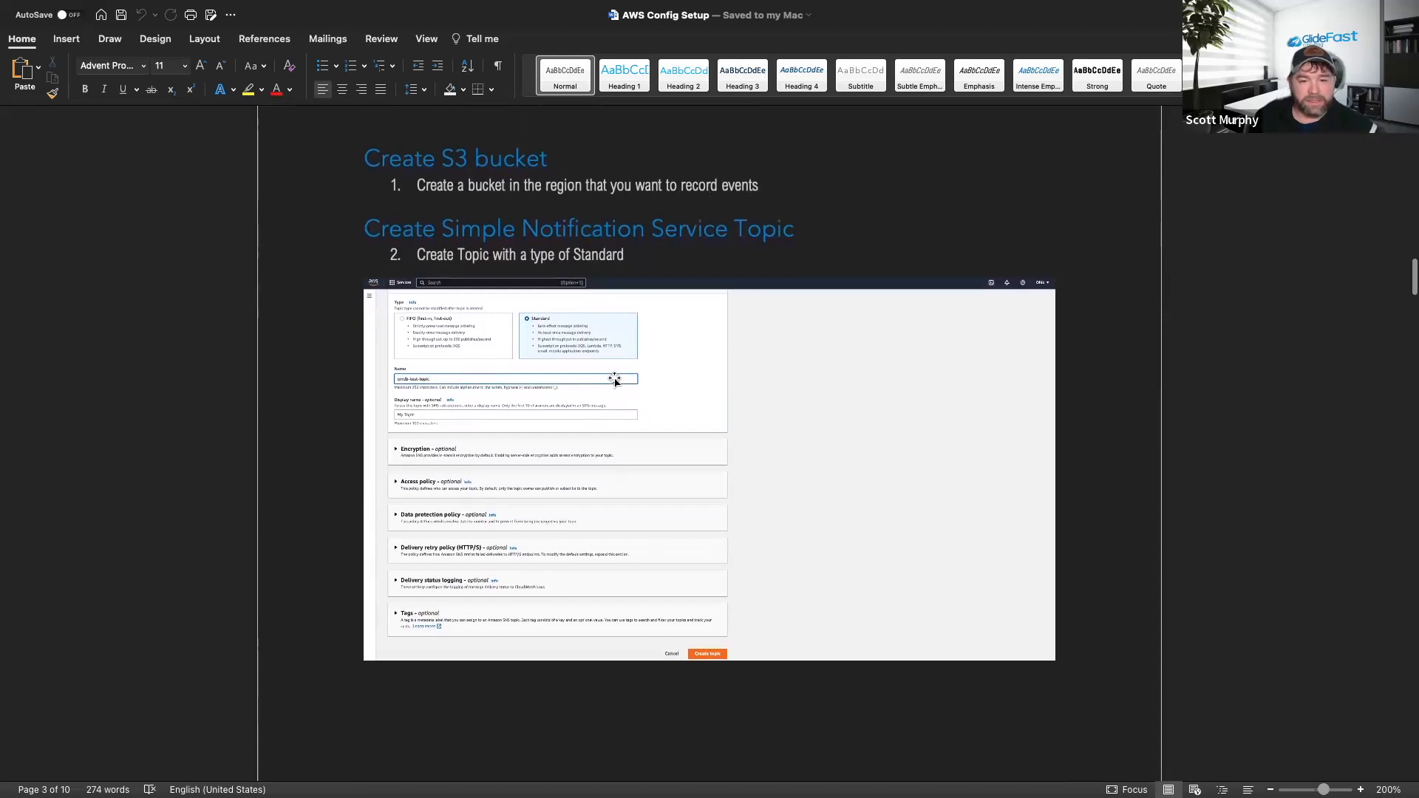
key("ctrl+Right")
key("ctrl+Left")
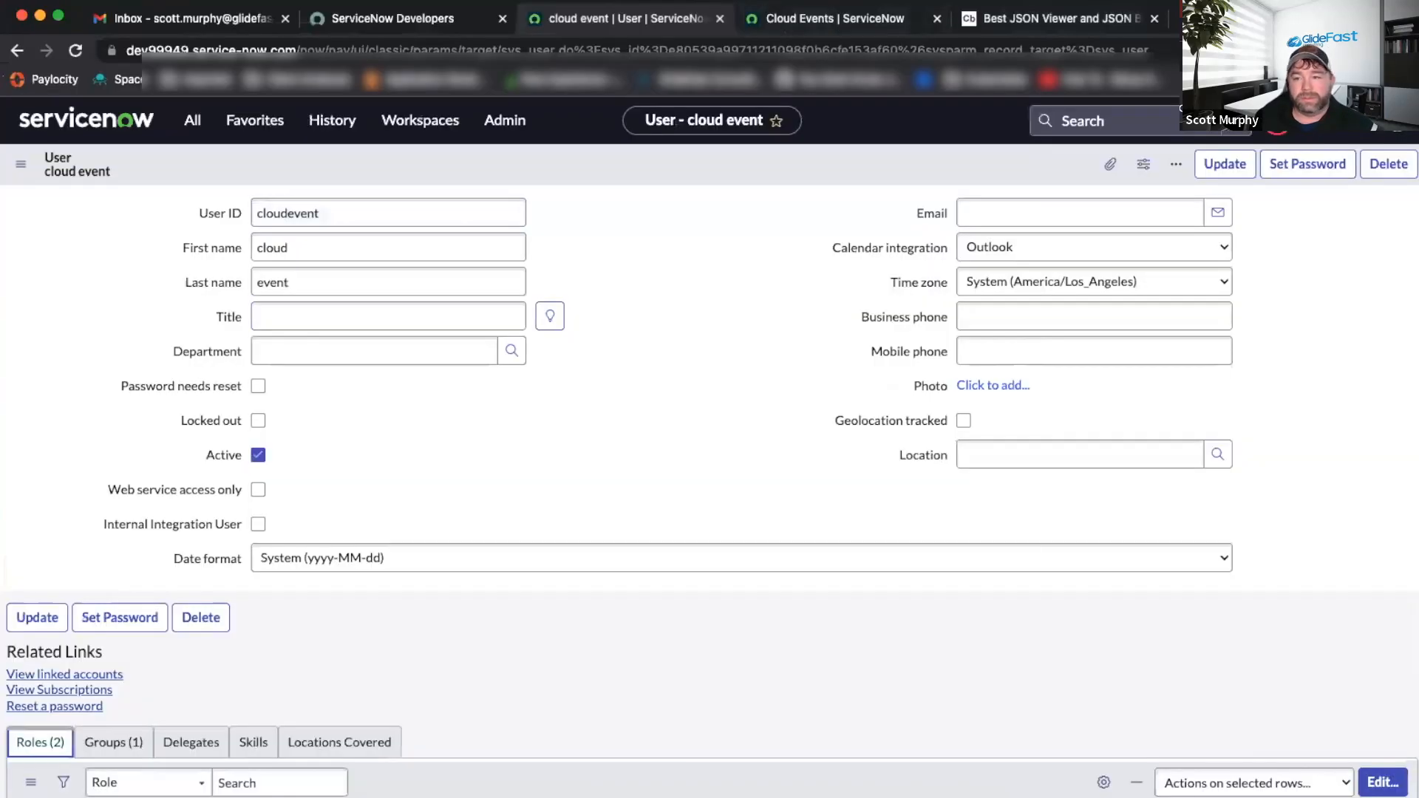
key("super+grave")
Maximize the AWS console and go to S3 from the Services menu.
left_click(172, 107)
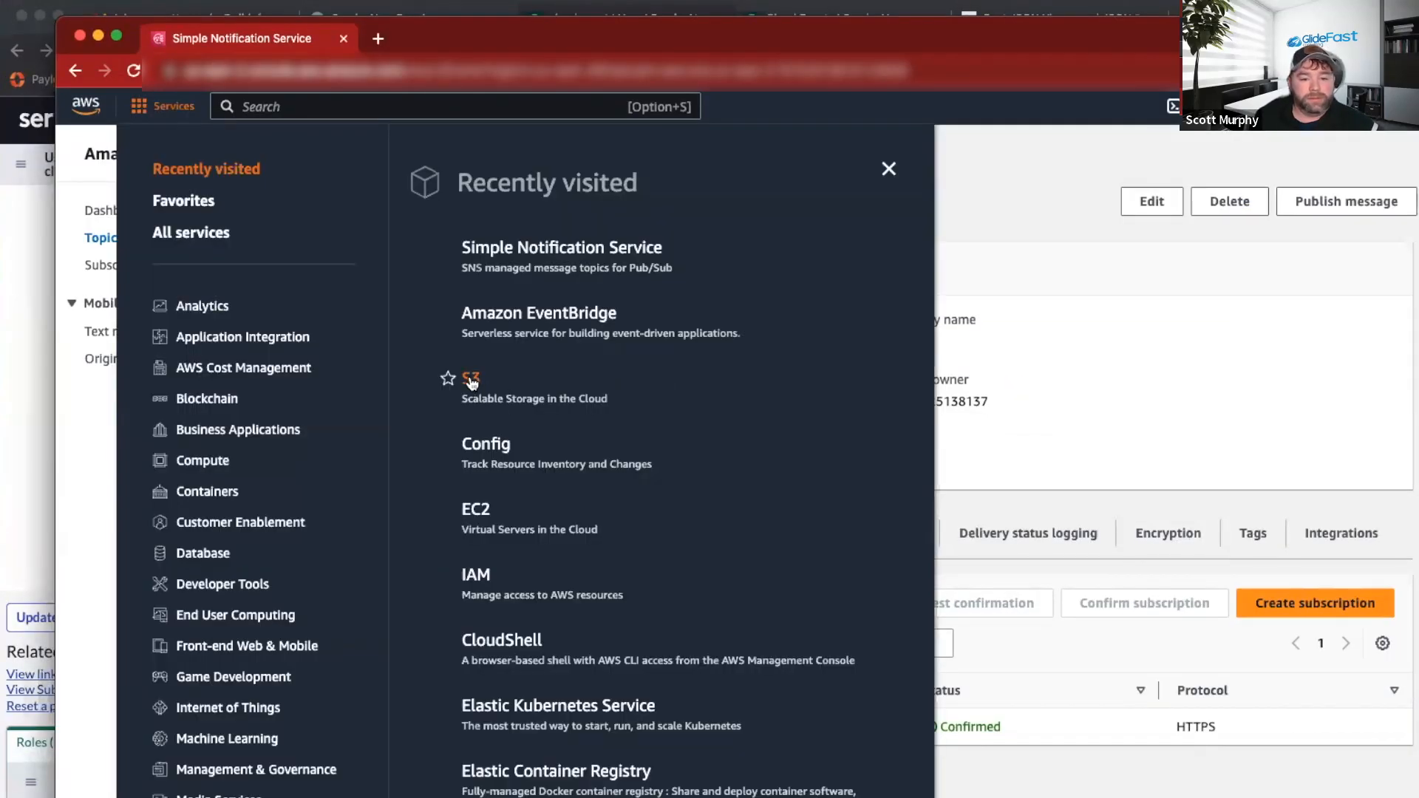
left_click(116, 35)
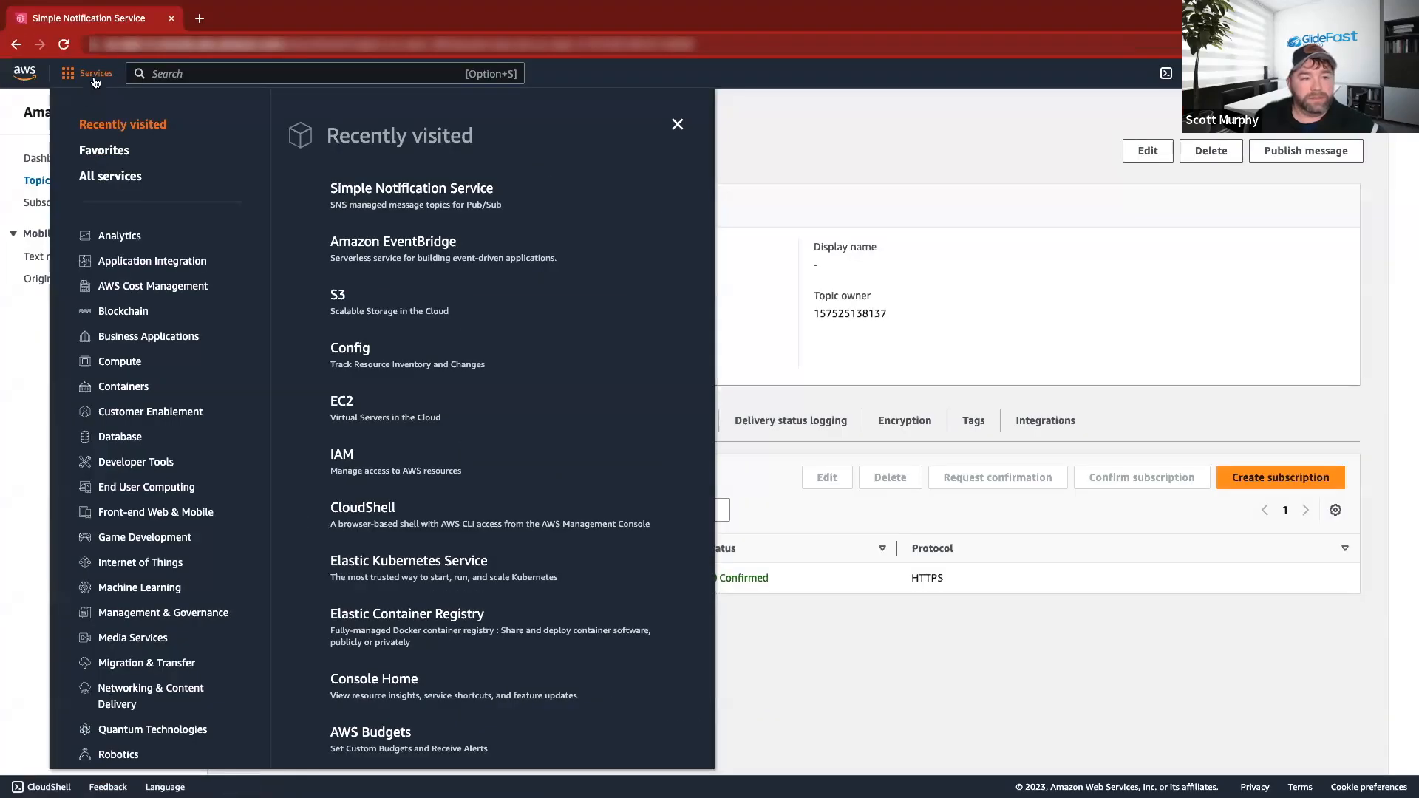
left_click(339, 297)
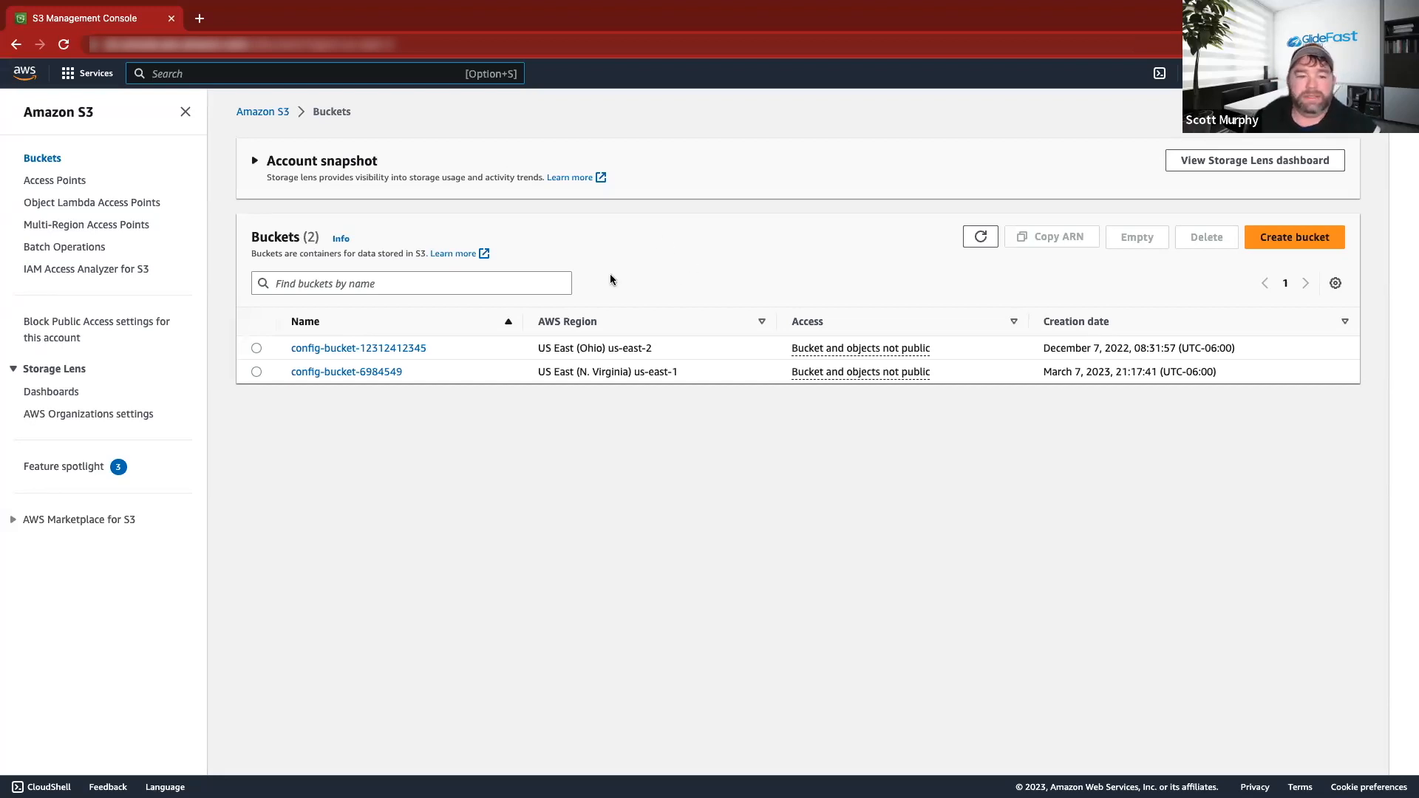
Start deleting config-bucket-6984549, then inspect its contents and object actions instead.
left_click(252, 353)
left_click(256, 371)
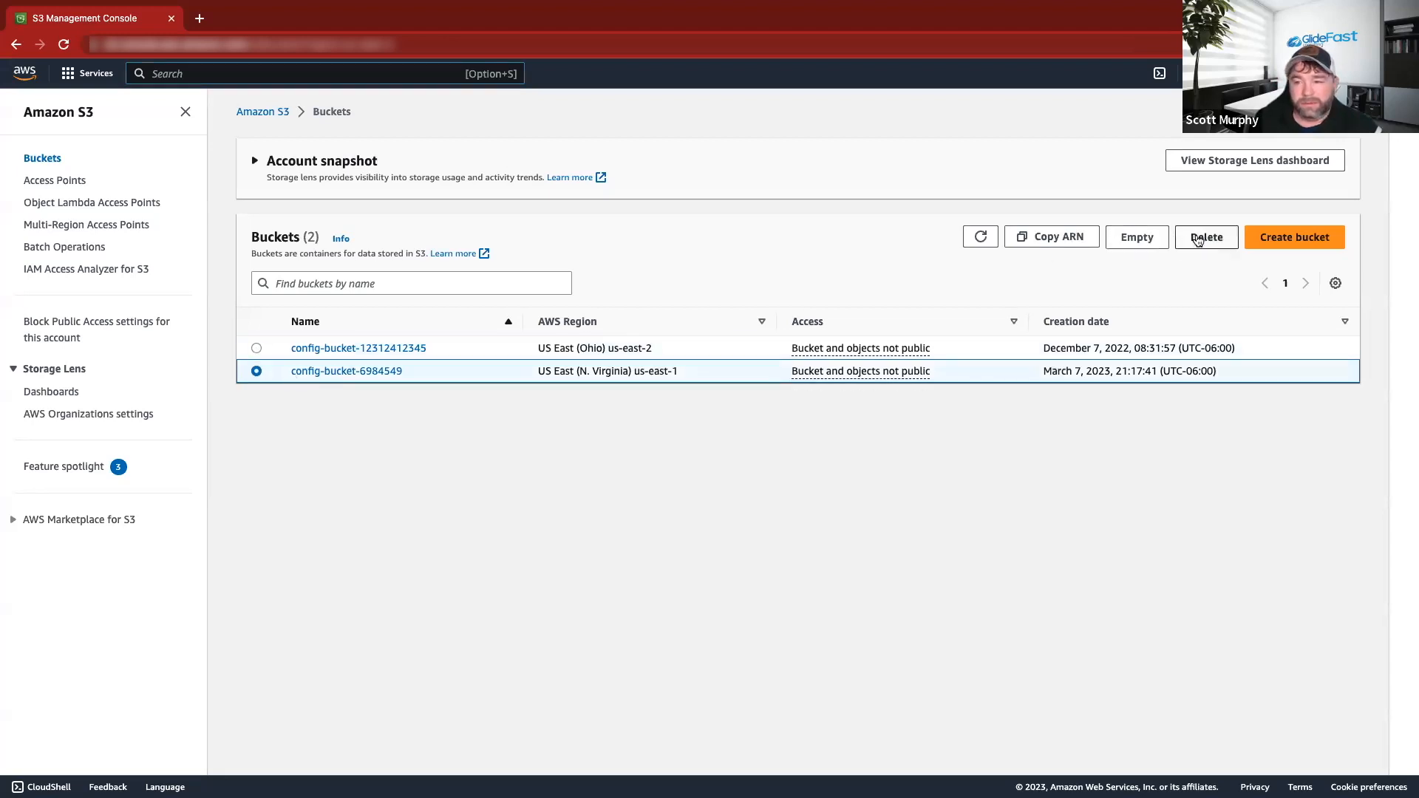
left_click(1198, 239)
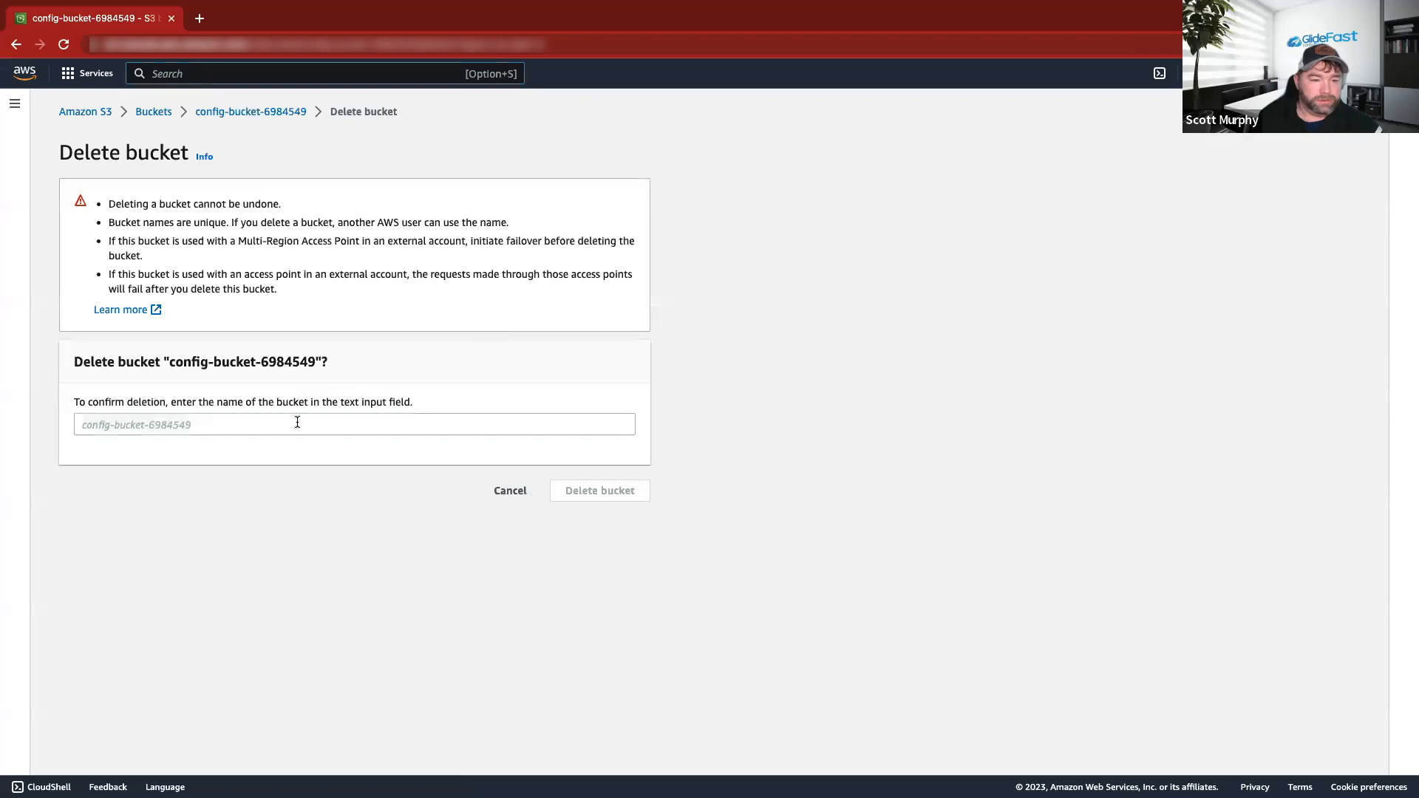
left_click(297, 422)
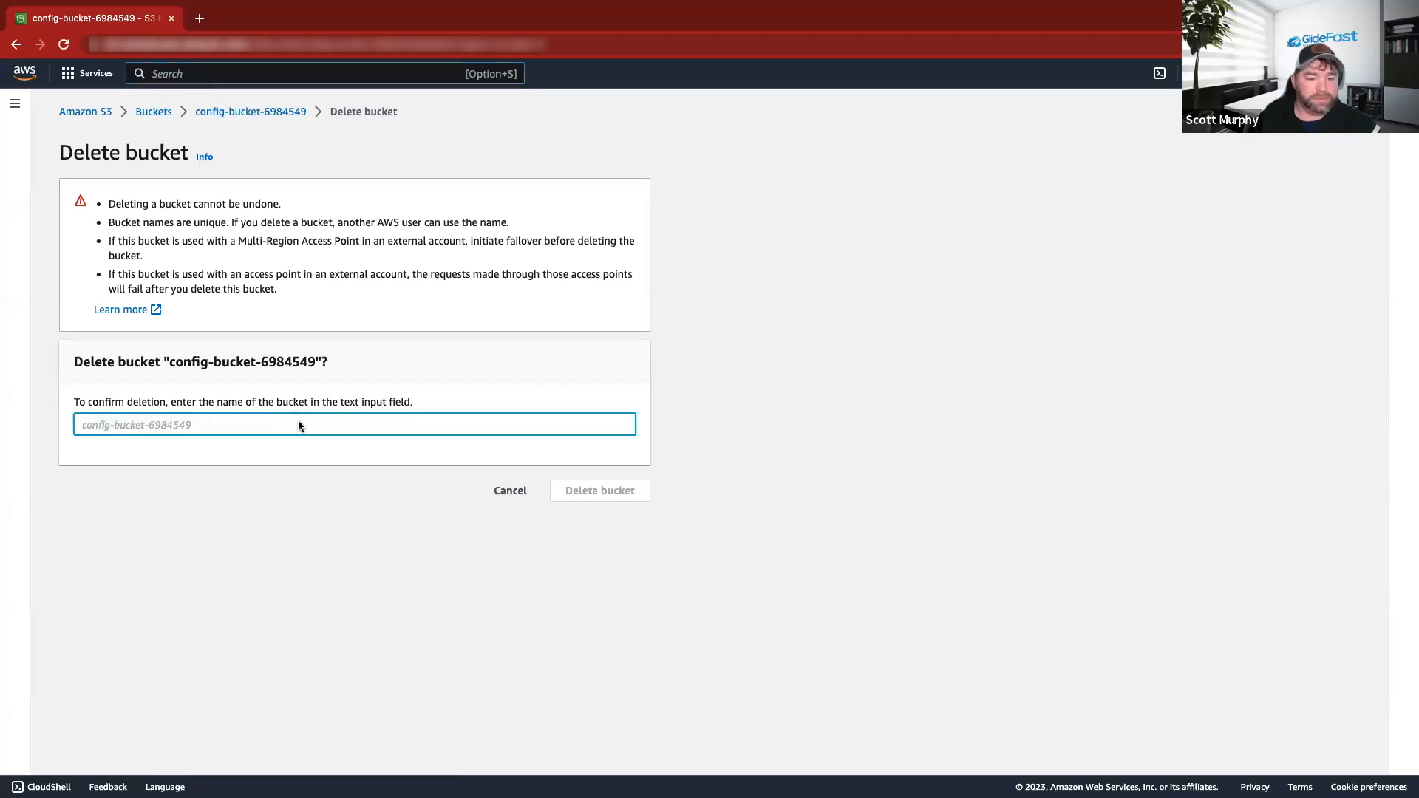
left_click(260, 112)
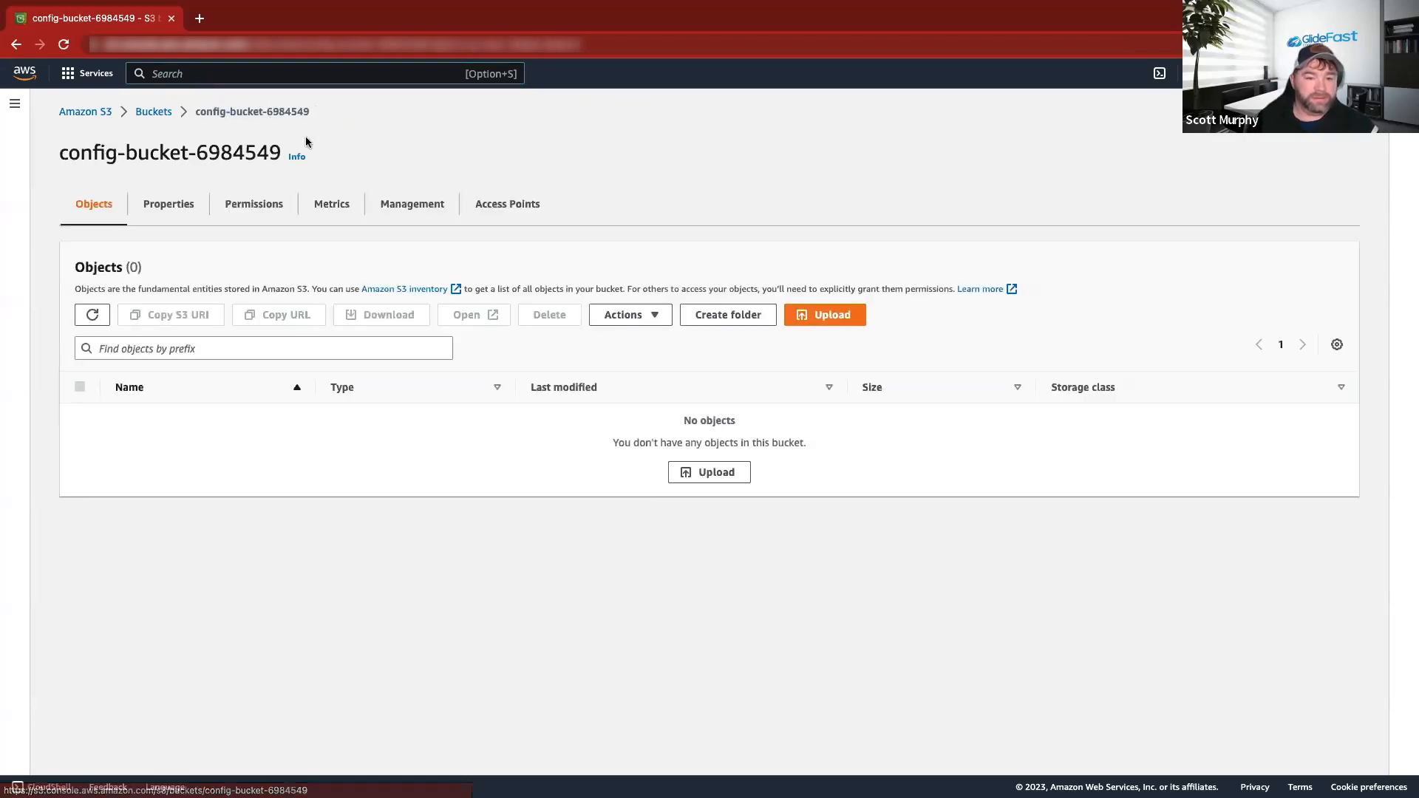
left_click(148, 115)
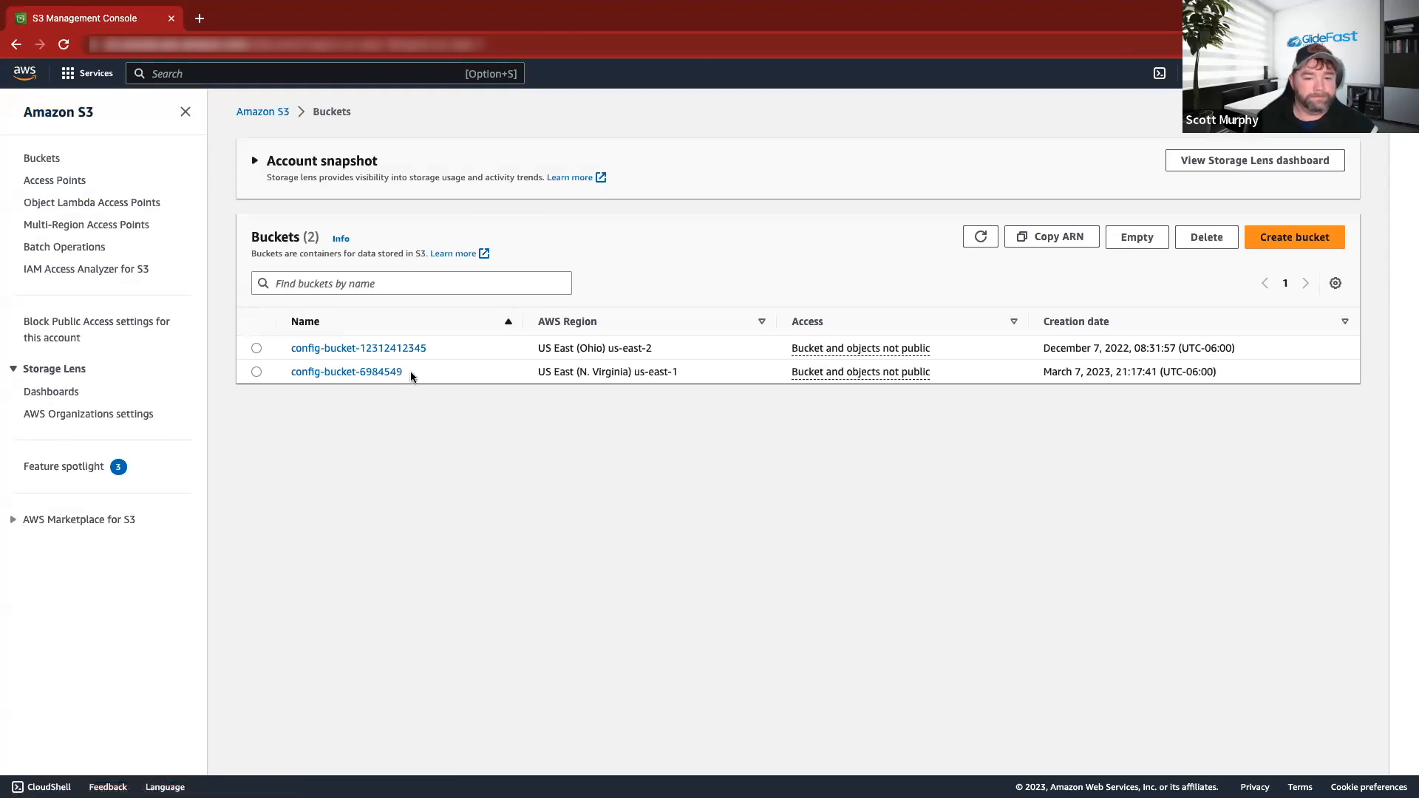
left_click(384, 379)
left_click(802, 316)
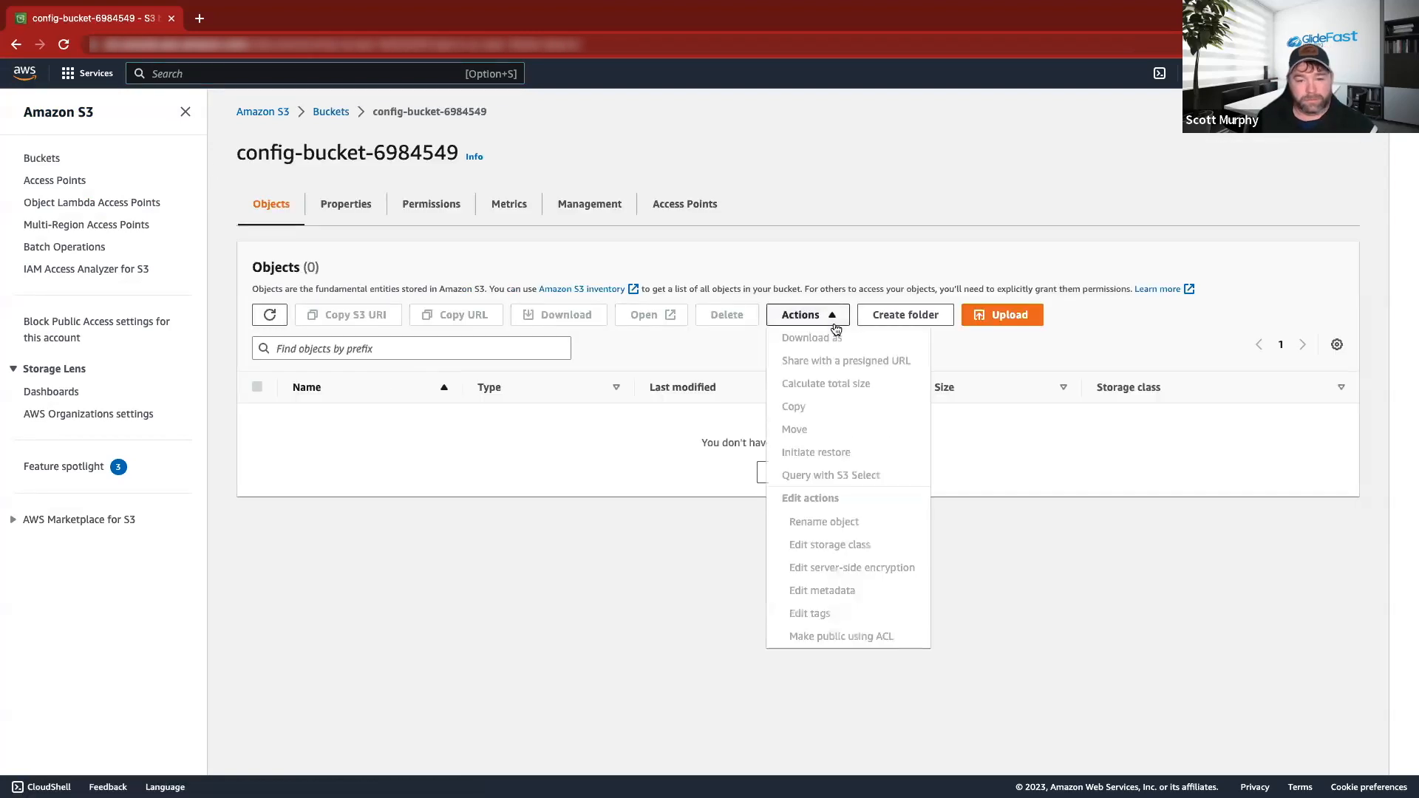
left_click(831, 318)
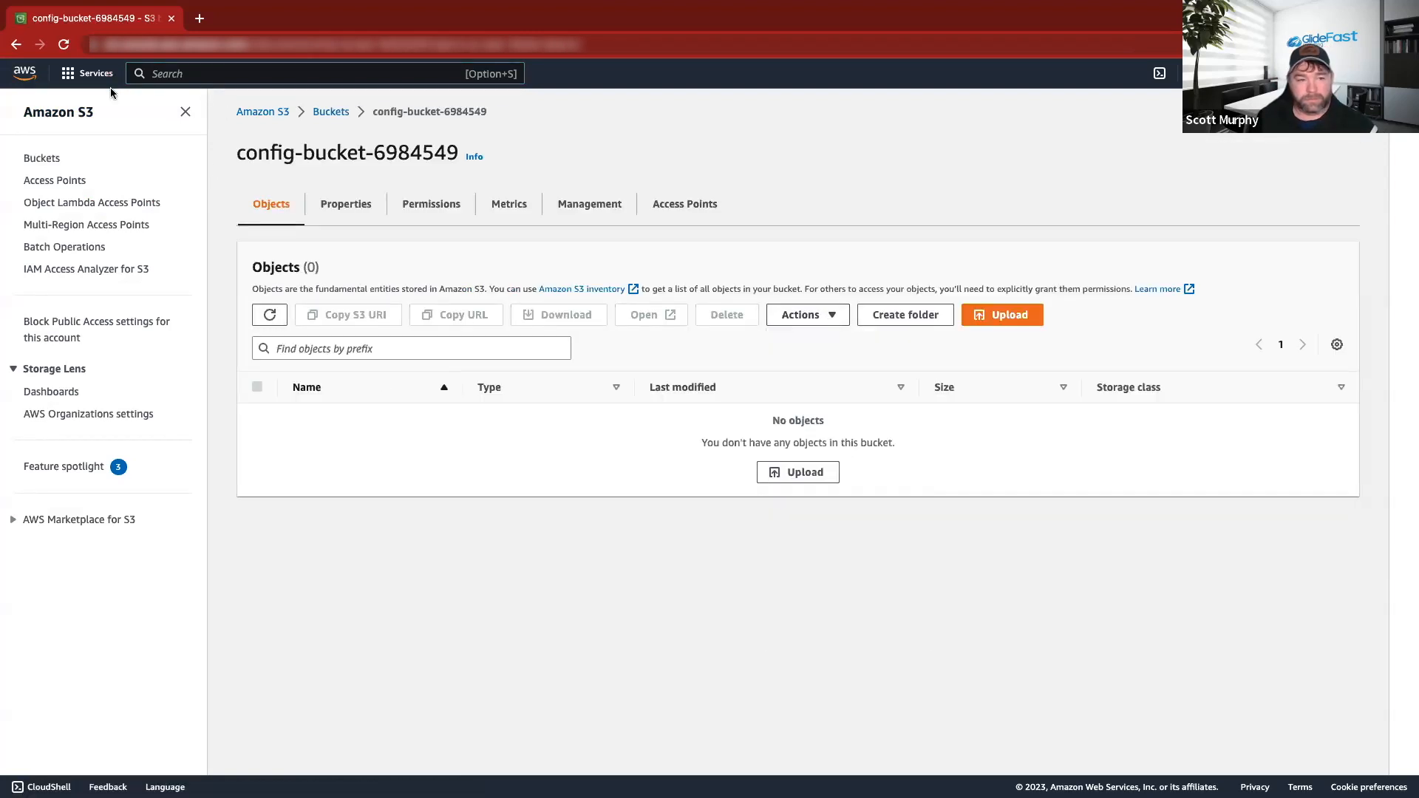
left_click(331, 112)
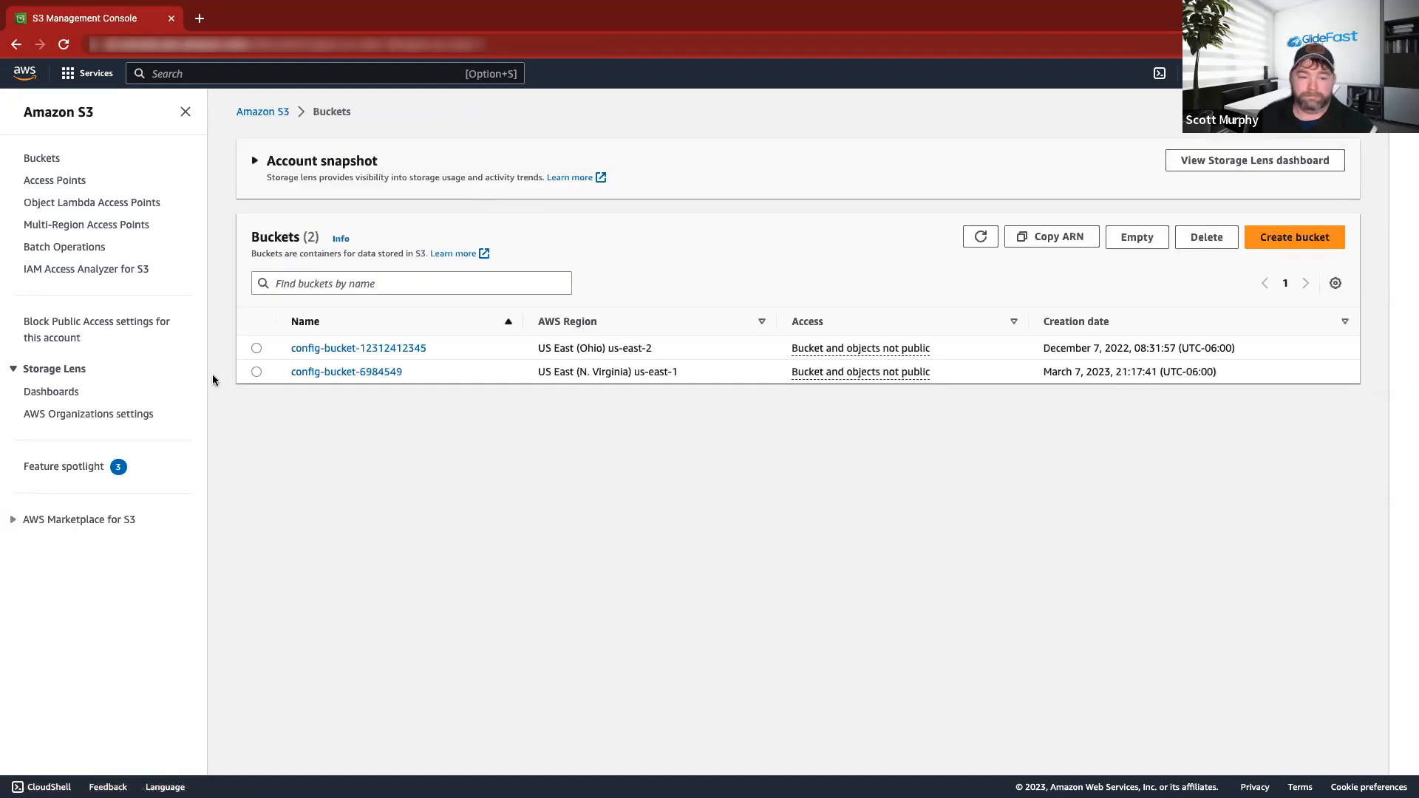
Delete config-bucket-6984549, confirming with its pasted bucket name.
left_click(257, 371)
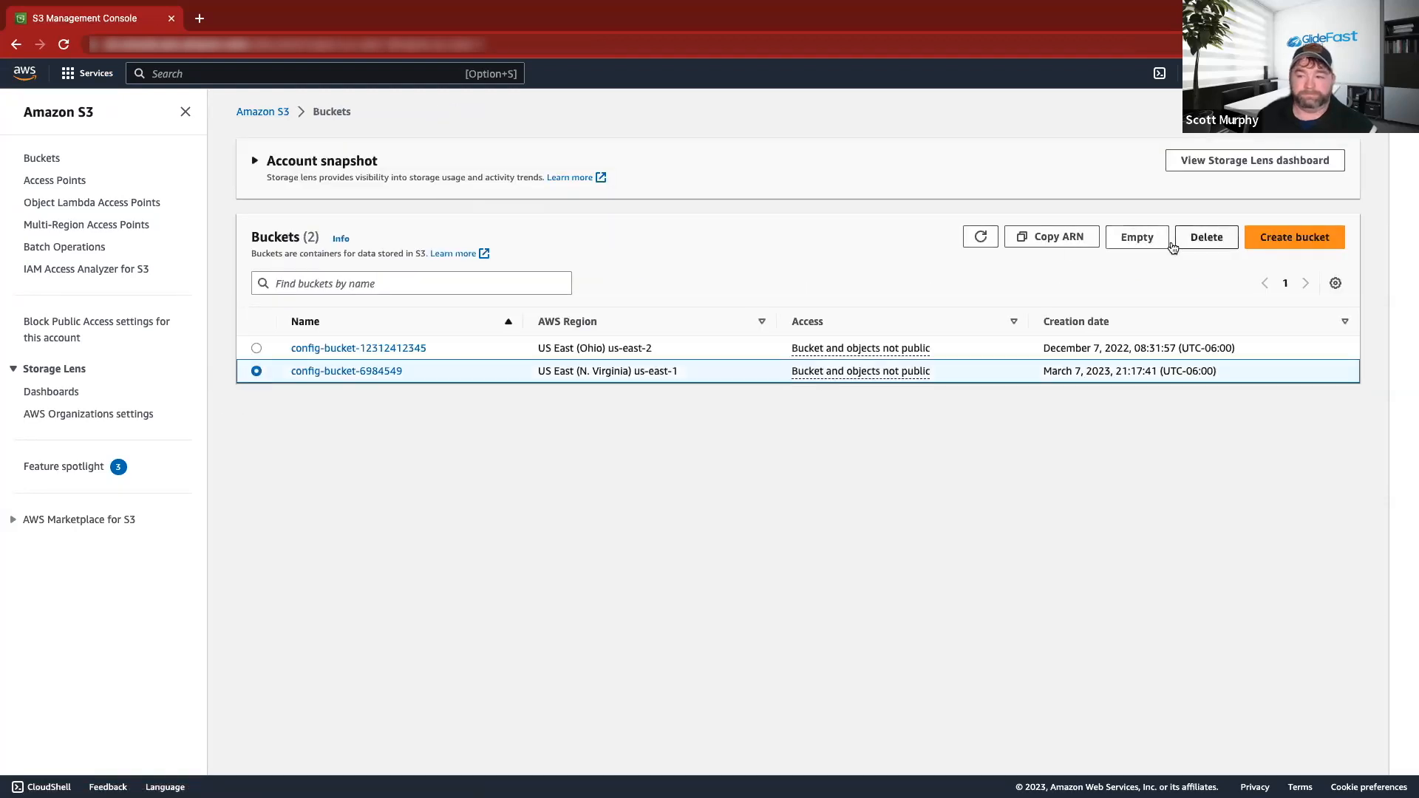
left_click(1197, 240)
left_click(202, 419)
type("config-bucket-6984549")
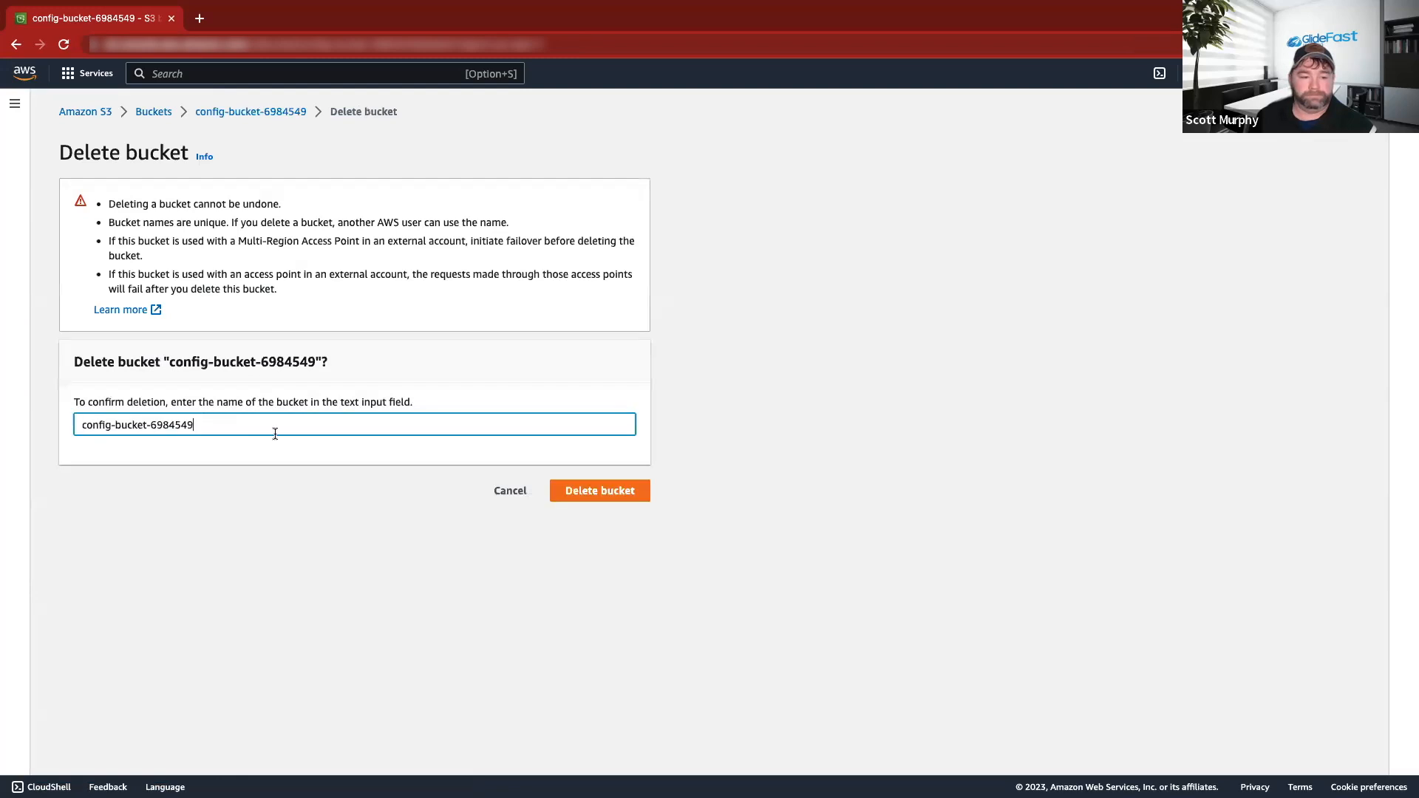
left_click(591, 491)
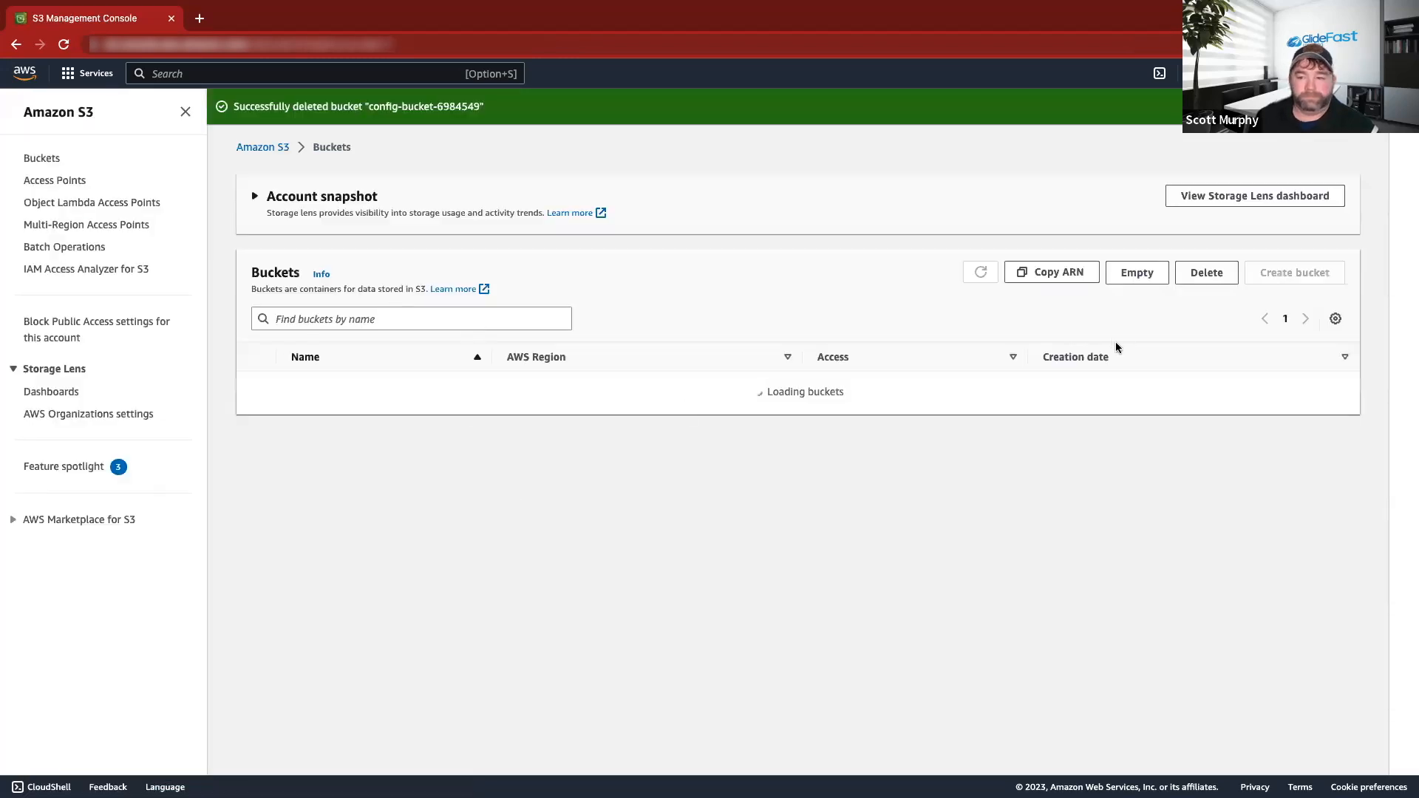
left_click_drag(441, 384, 296, 390)
key("super+c")
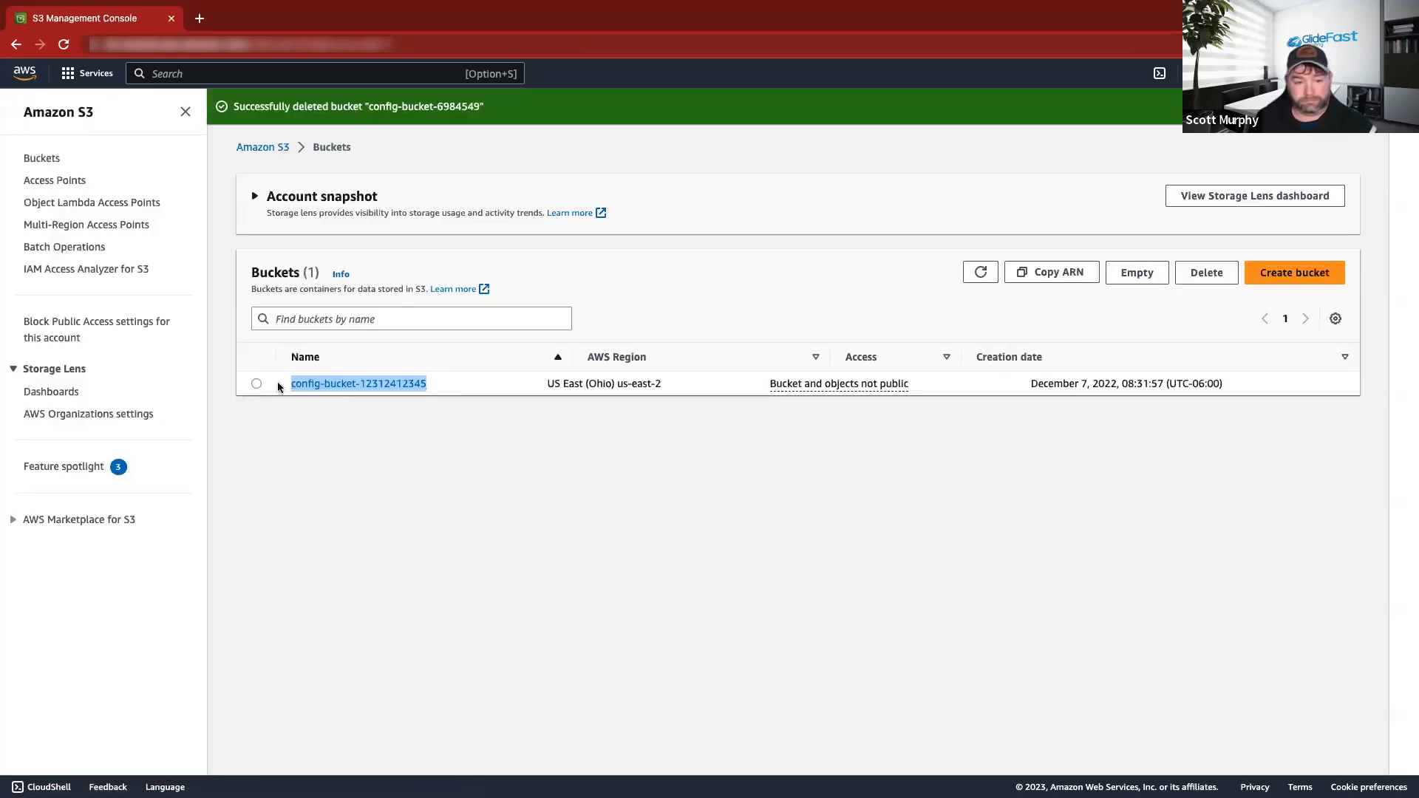
left_click(256, 384)
left_click(1206, 272)
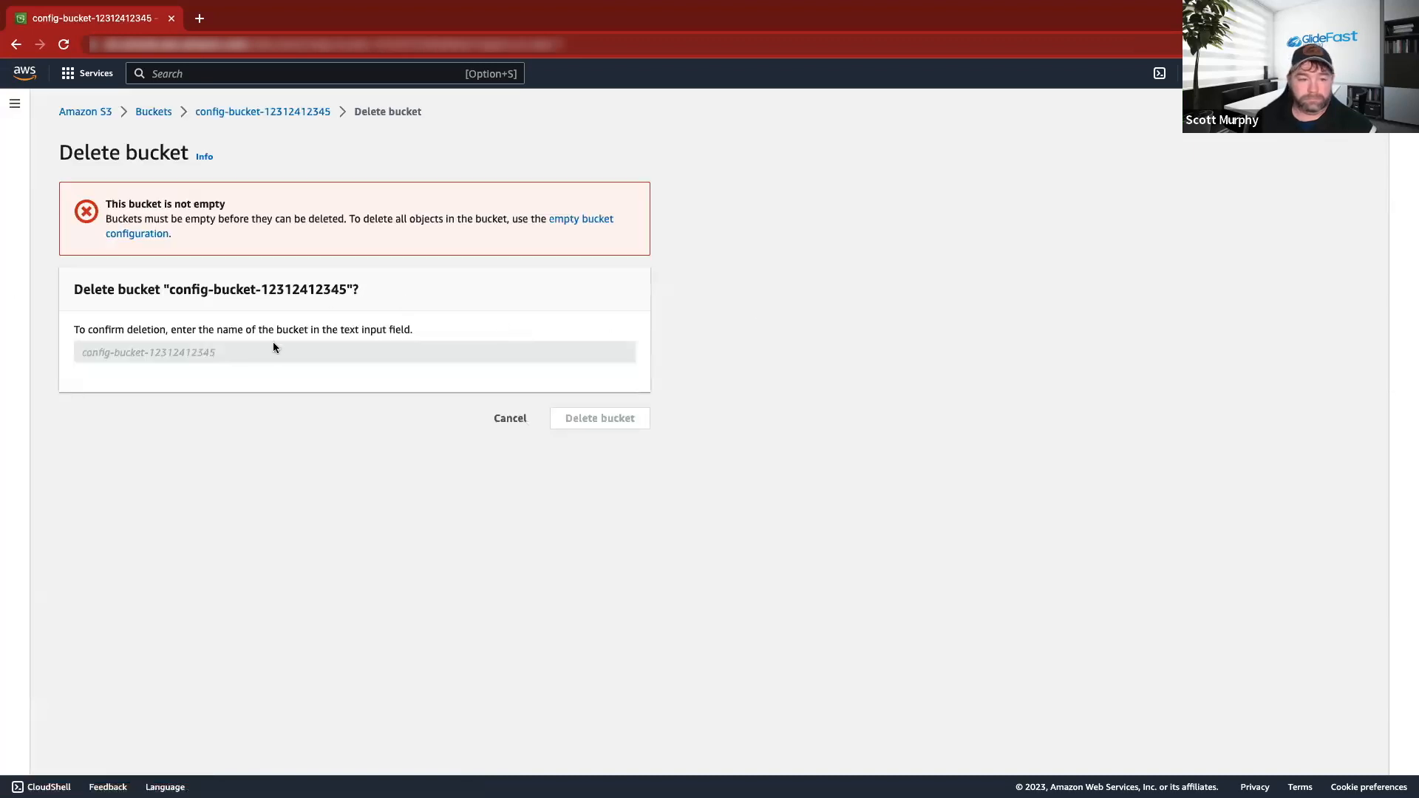
left_click(512, 421)
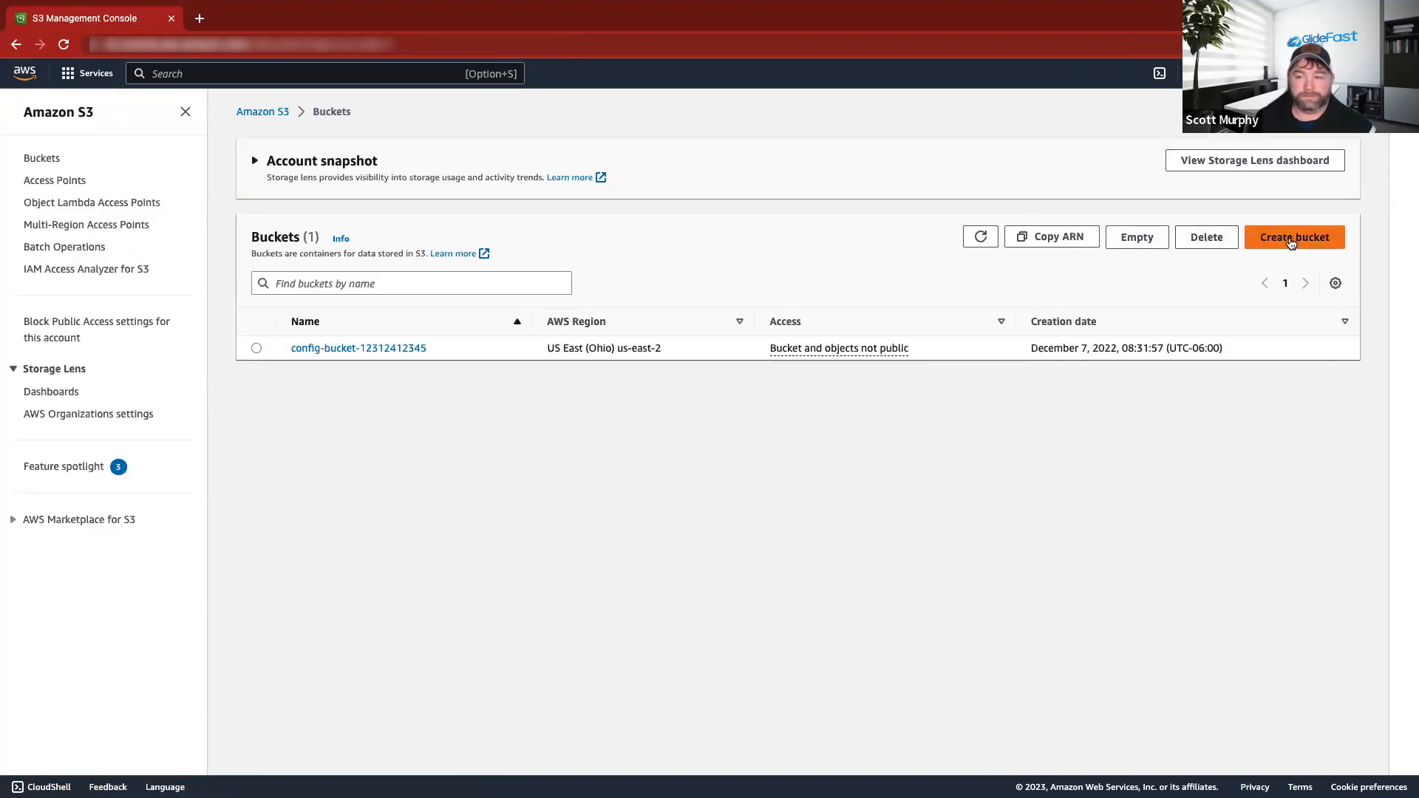
left_click(1294, 237)
left_click(211, 283)
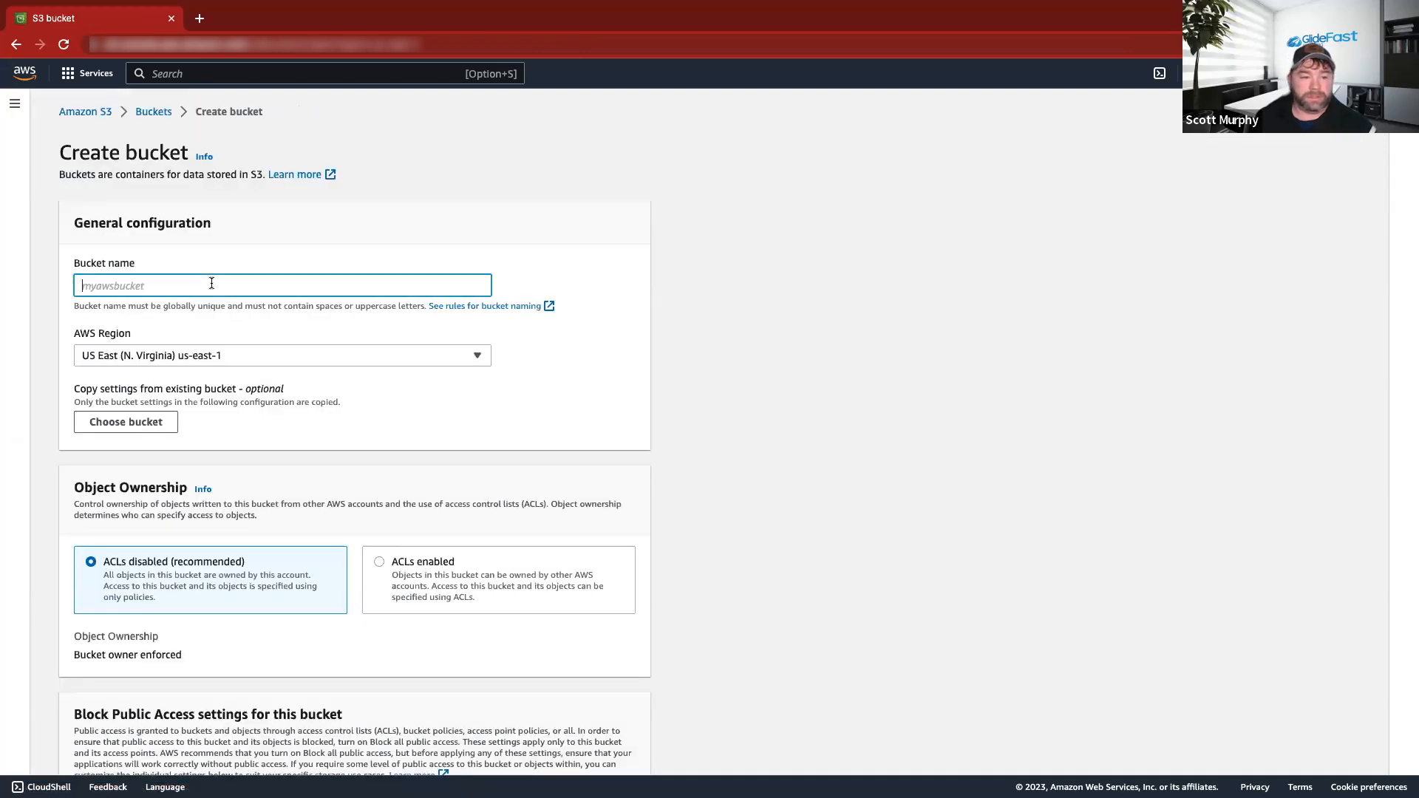
key("super+v")
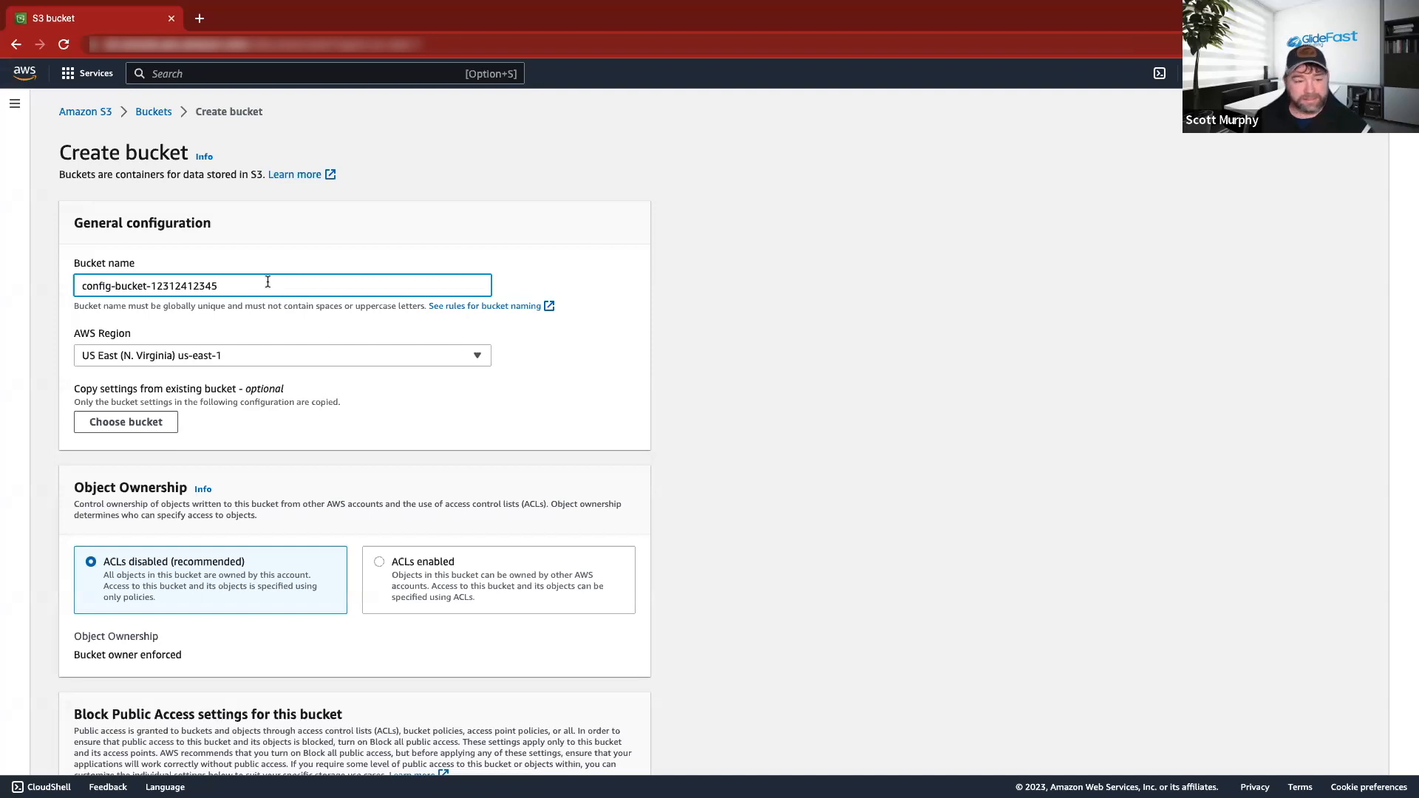
type("12312")
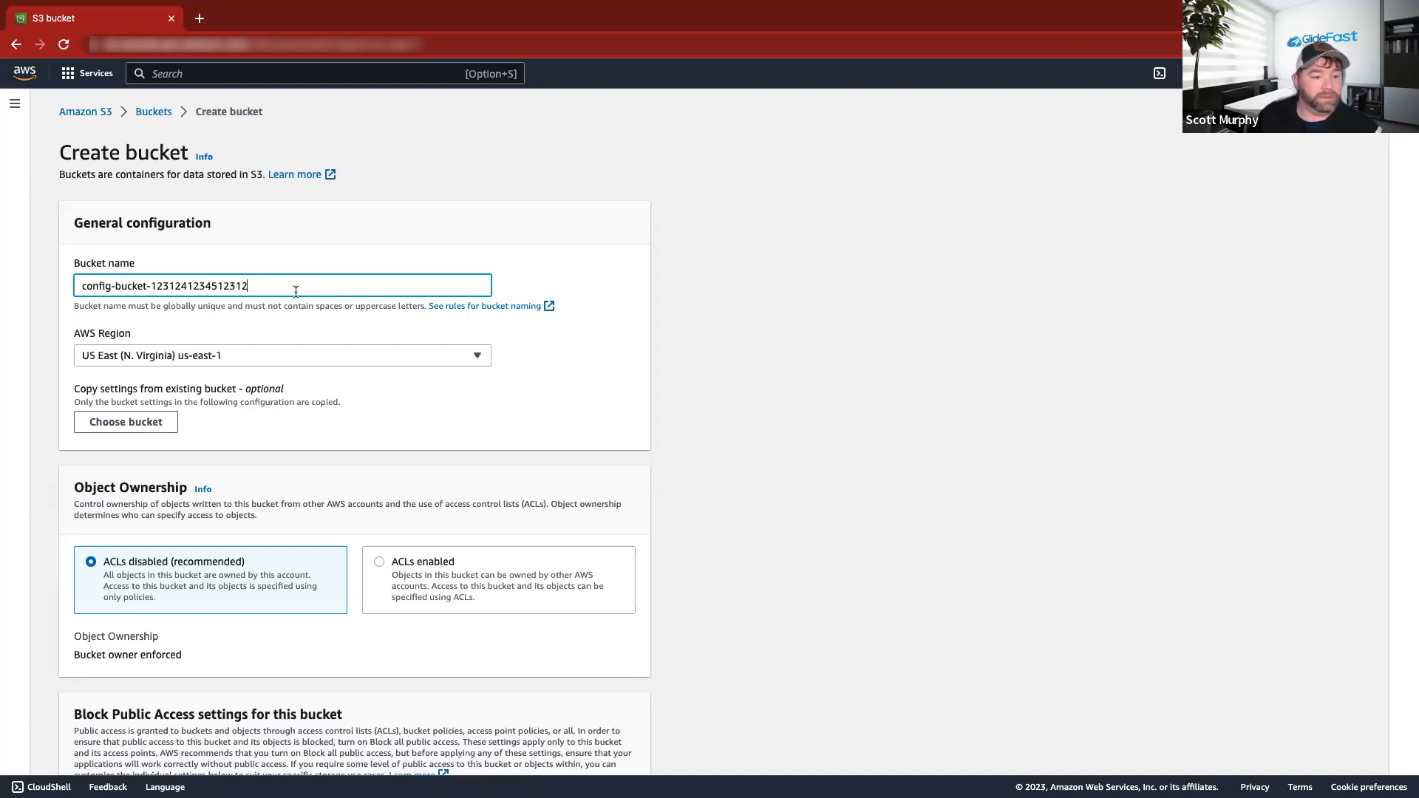
left_click(204, 355)
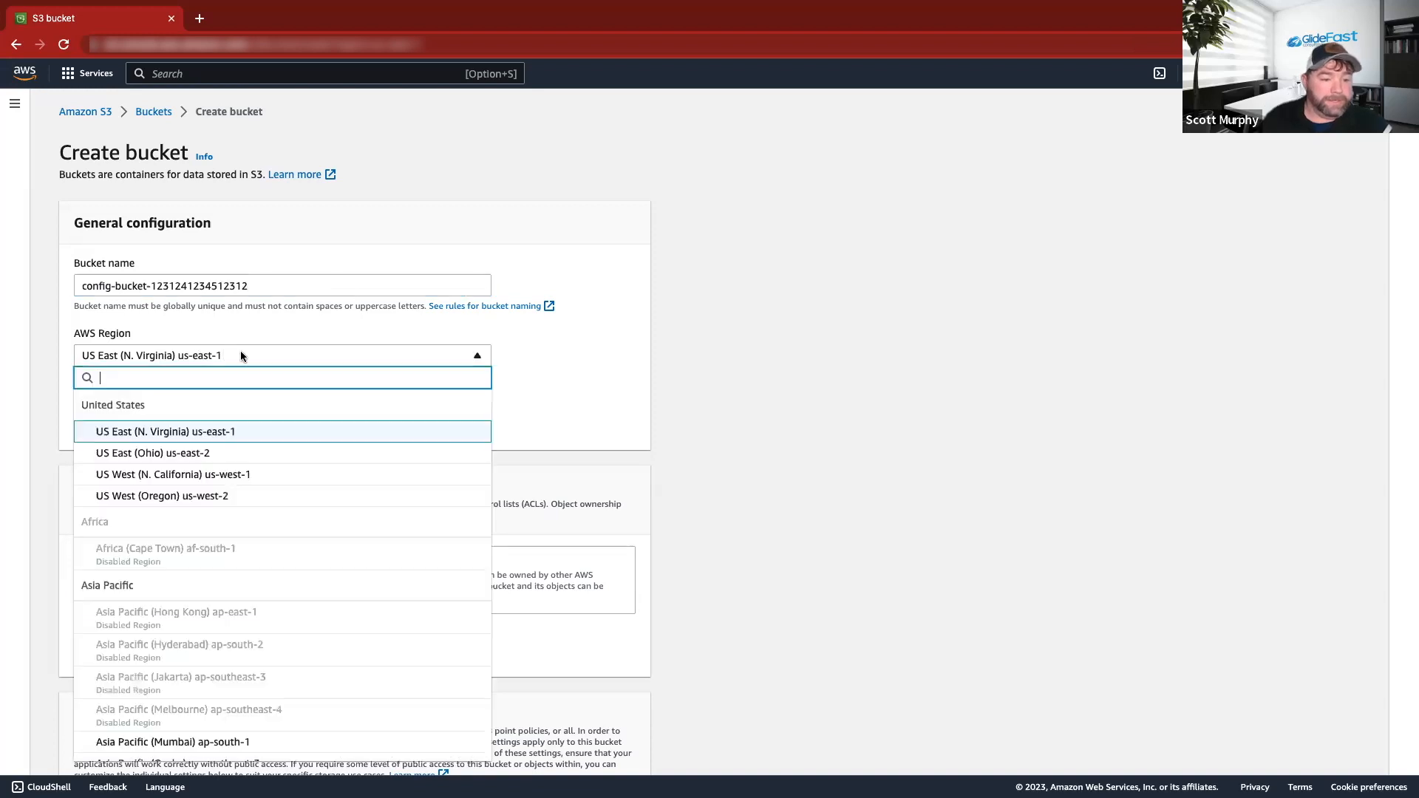
left_click(197, 431)
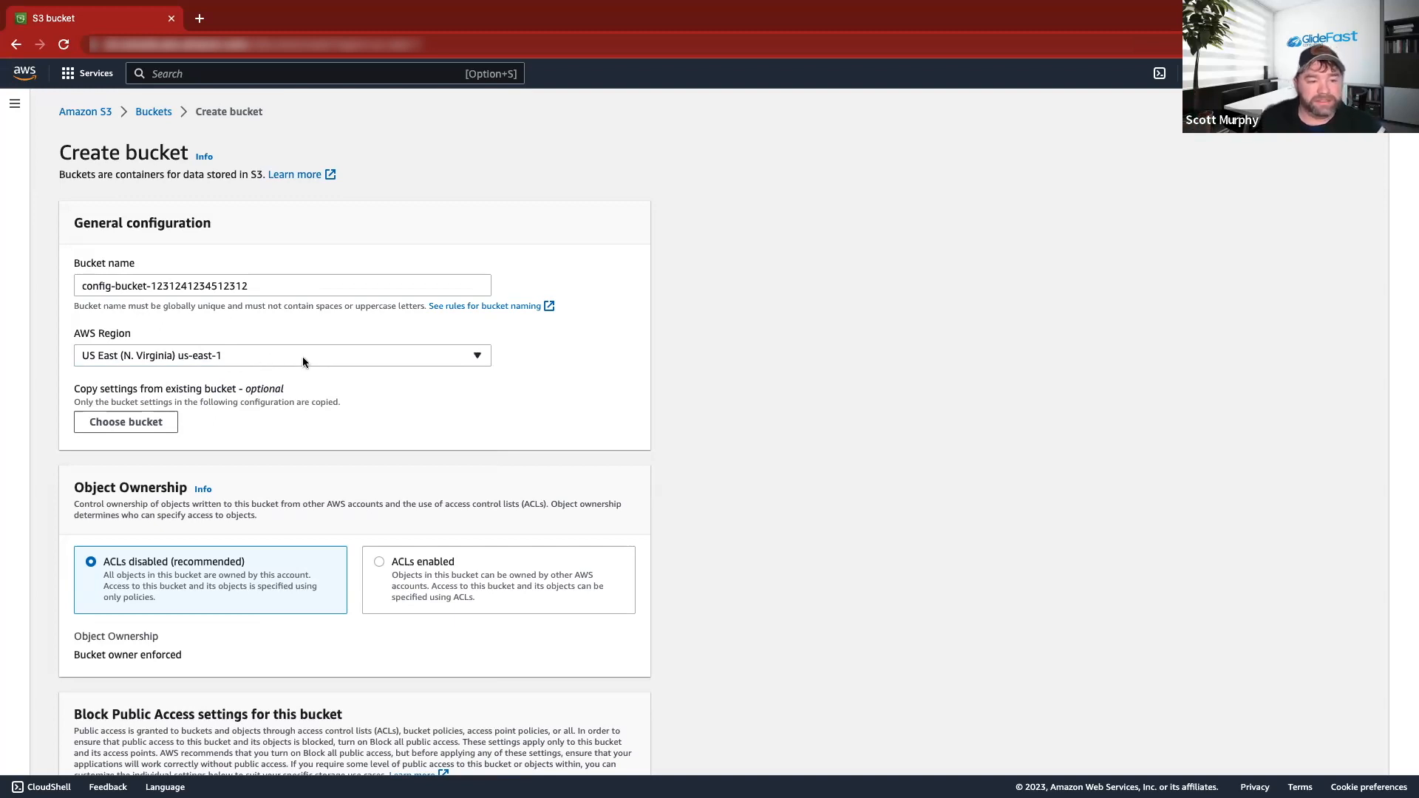
Scroll to the bottom of the form and check the Create S3 bucket screenshot in the Word notes.
scroll(334, 402, "down", 3)
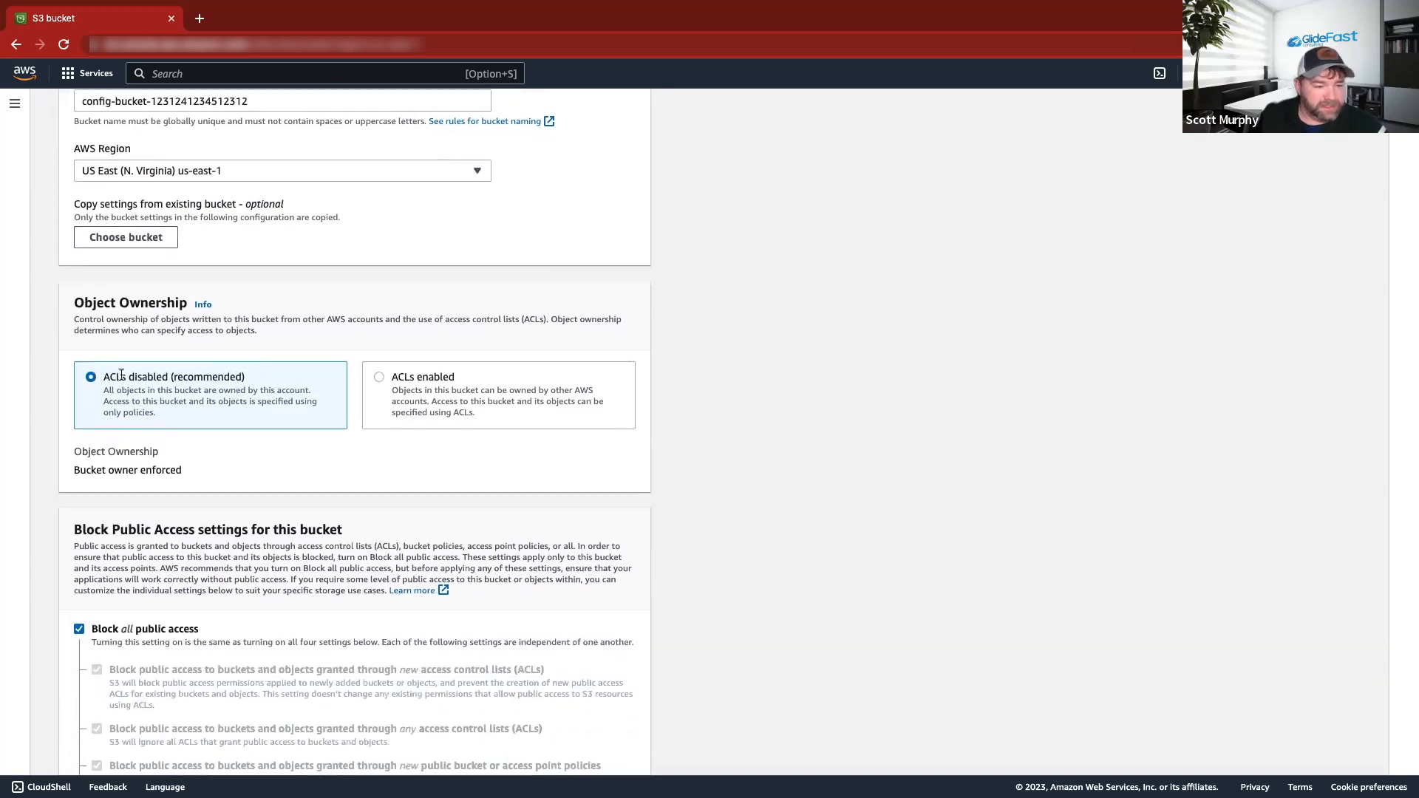
scroll(330, 398, "down", 4)
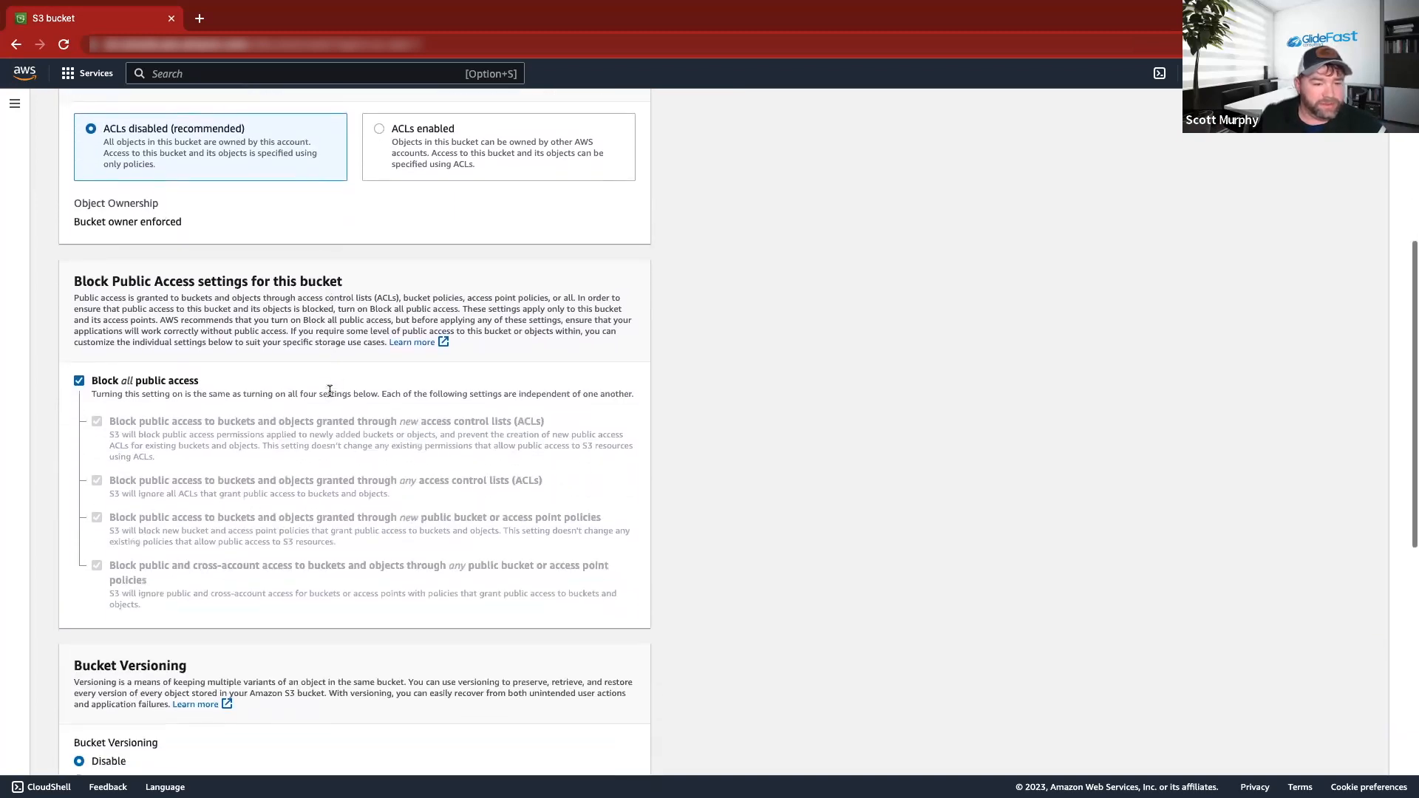
scroll(168, 400, "down", 13)
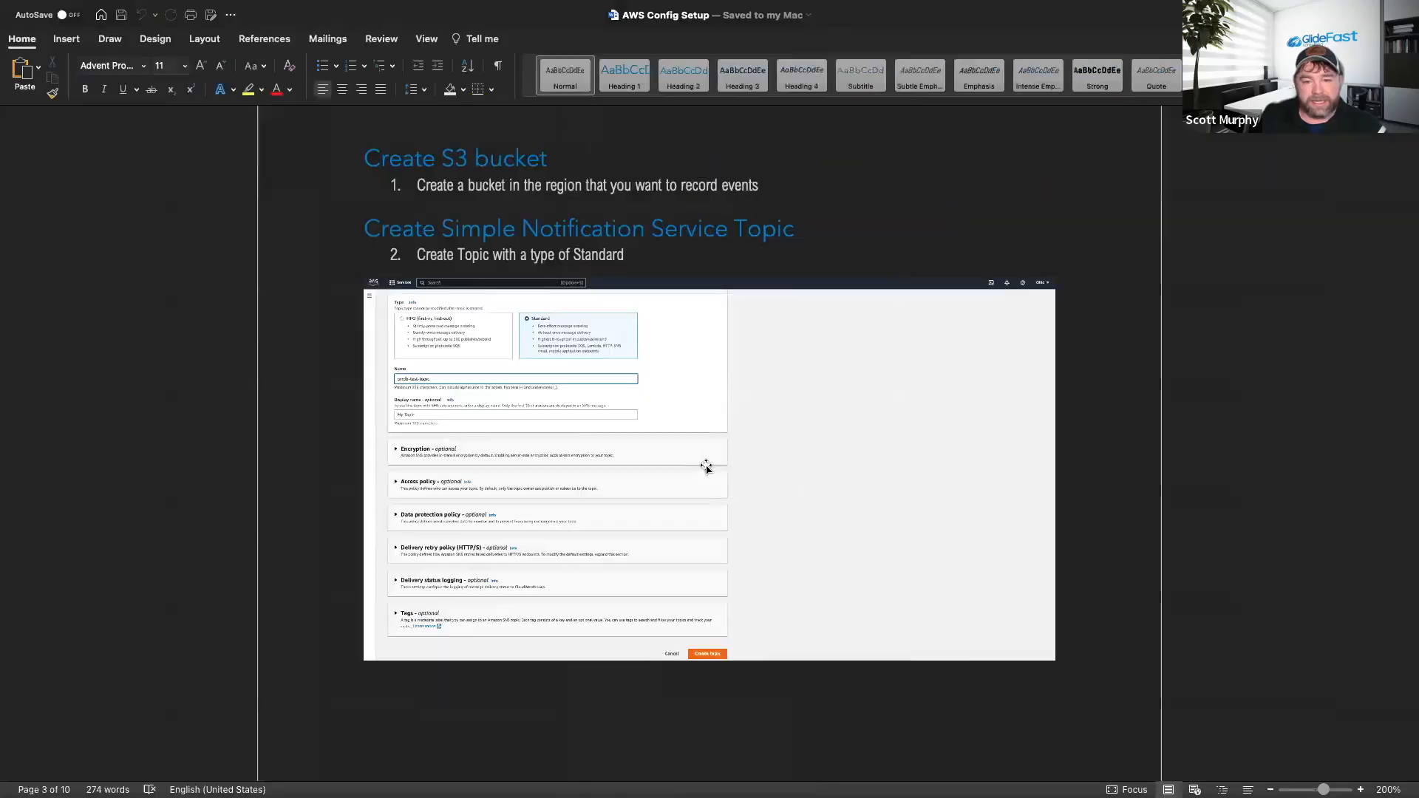
left_click(507, 423)
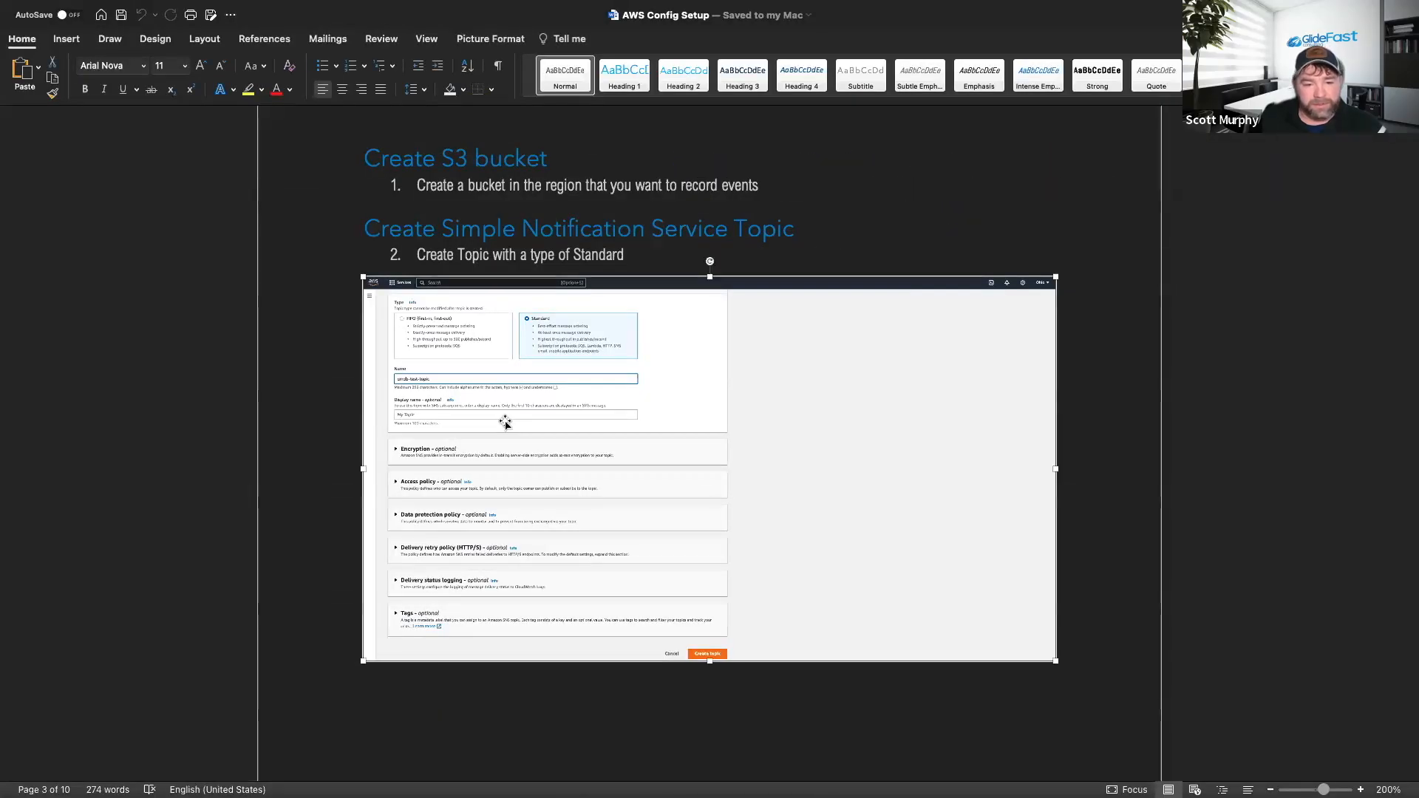
double_click(506, 423)
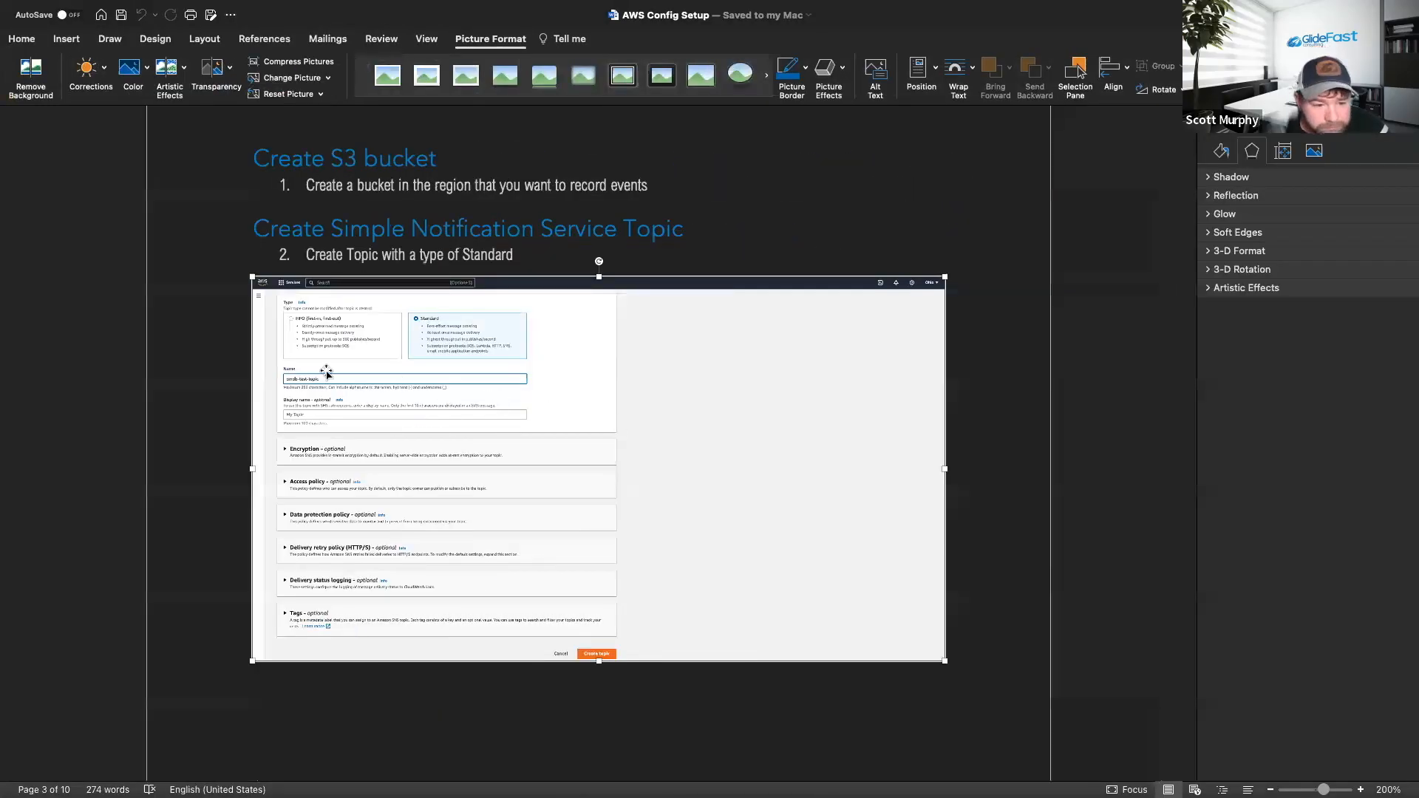
scroll(550, 255, "up", 2)
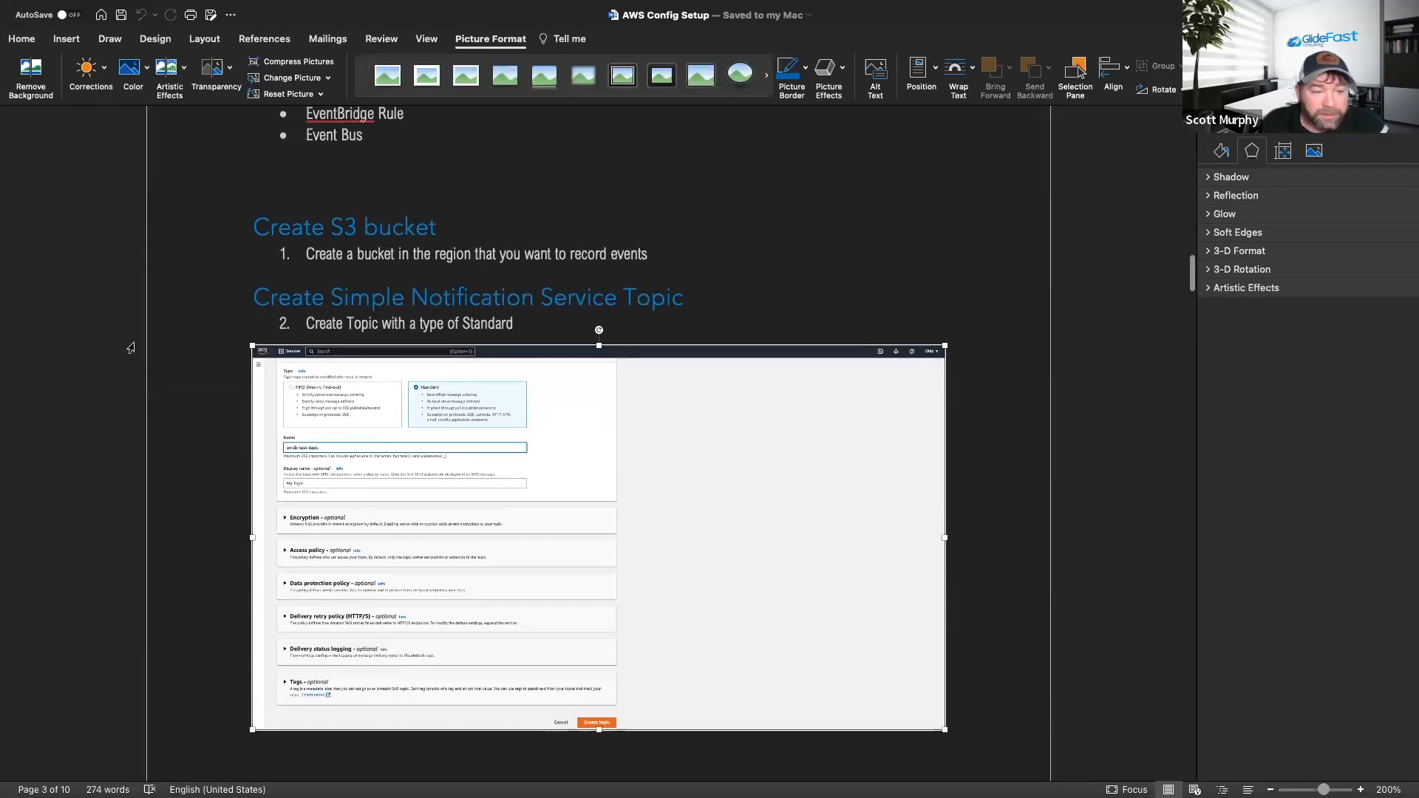
key("ctrl+Left")
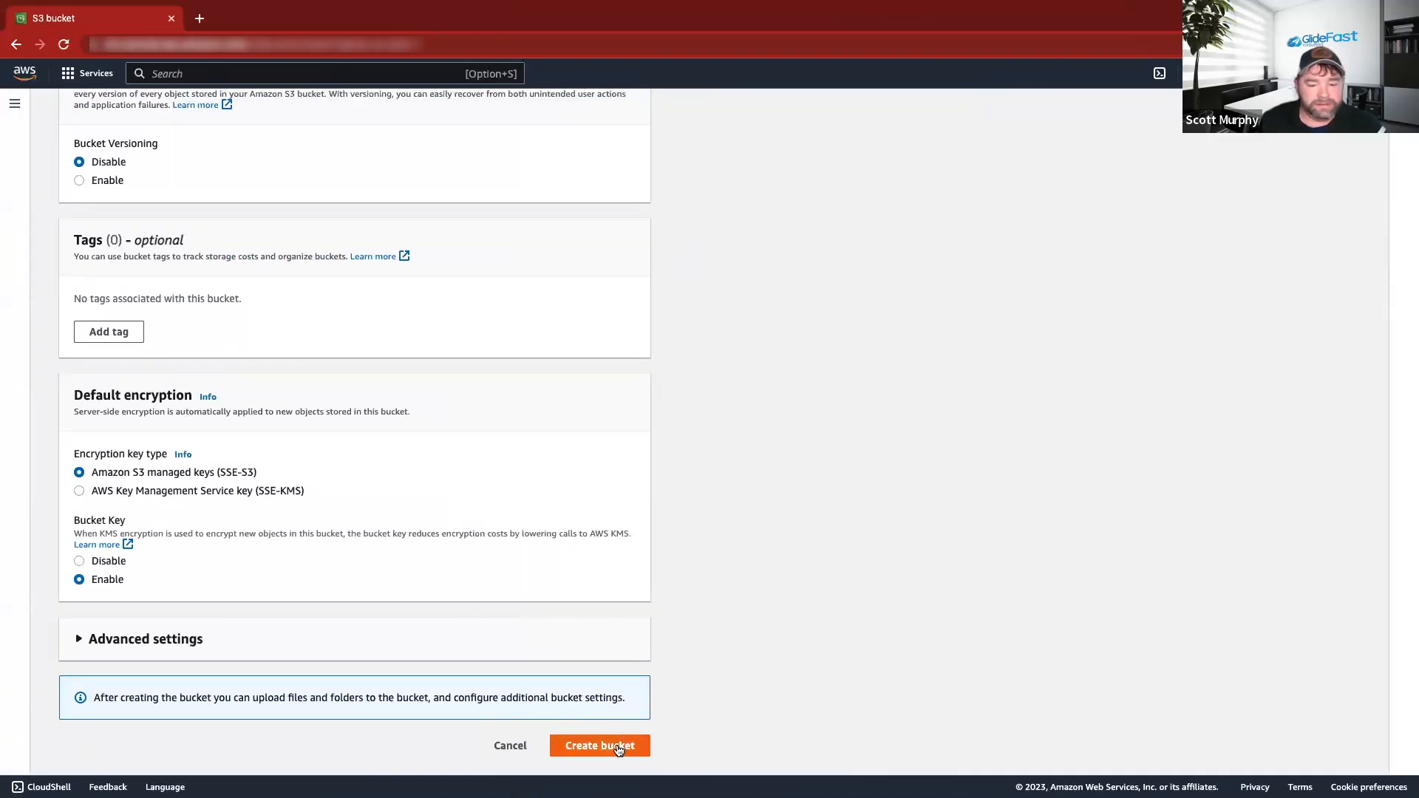
left_click(619, 748)
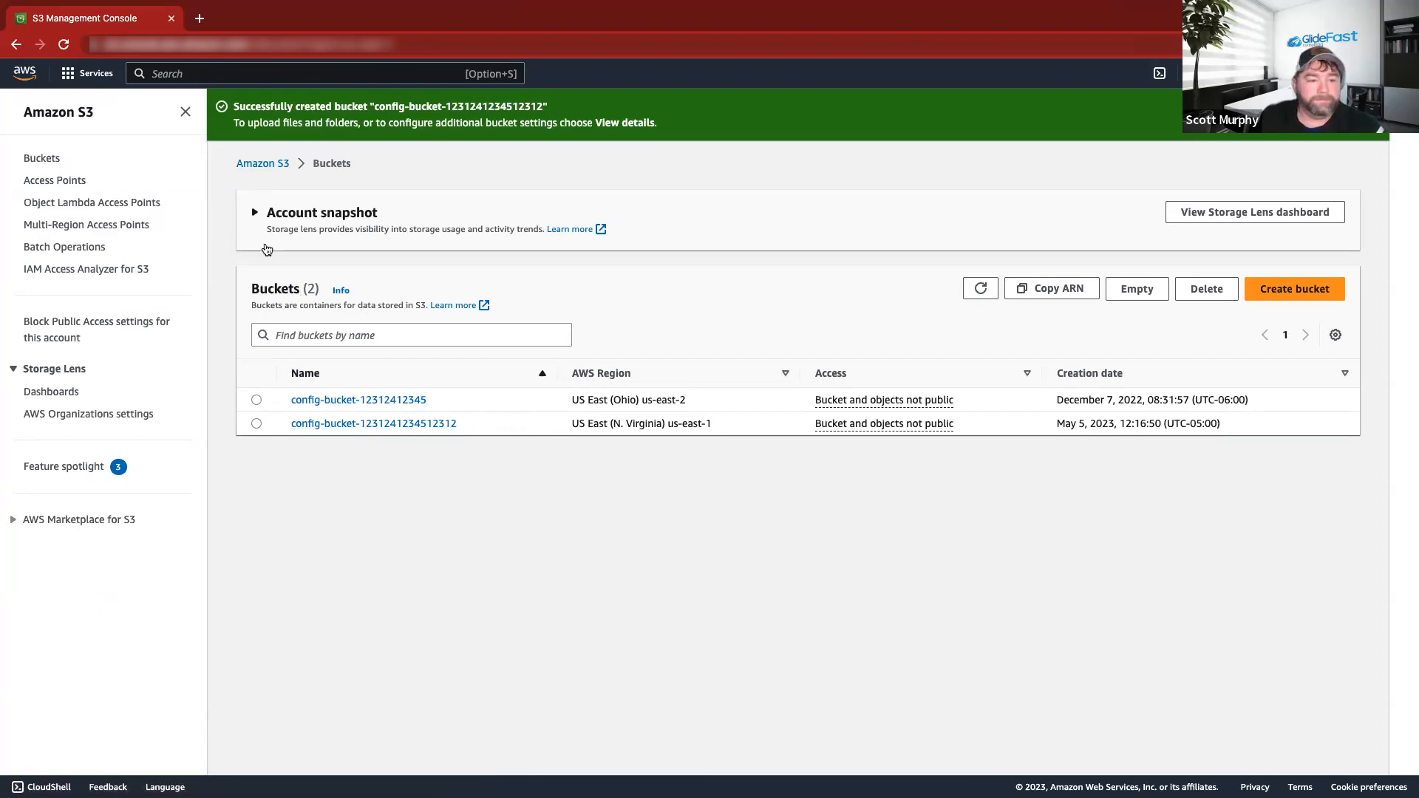
key("super+Tab")
scroll(433, 298, "down", 1)
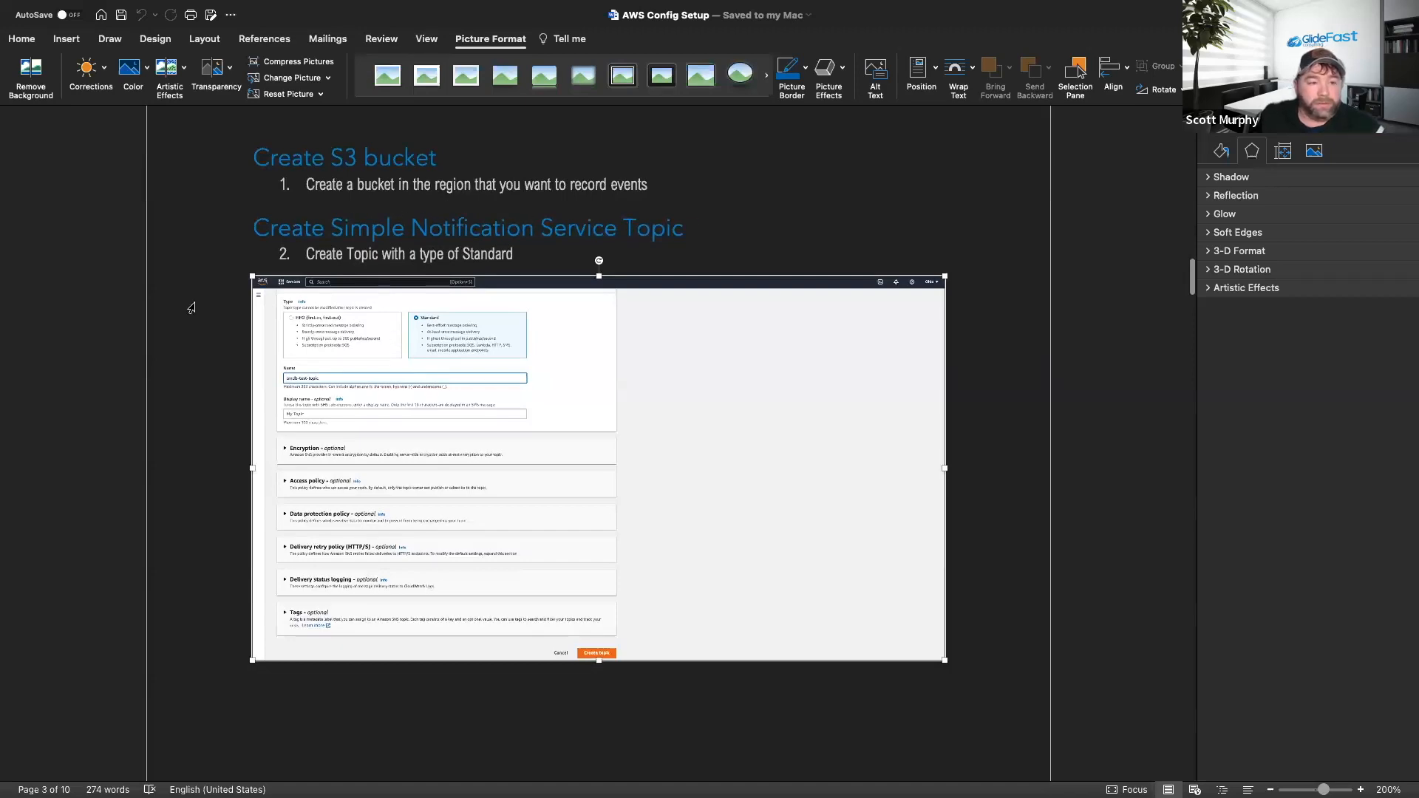
key("super+Tab")
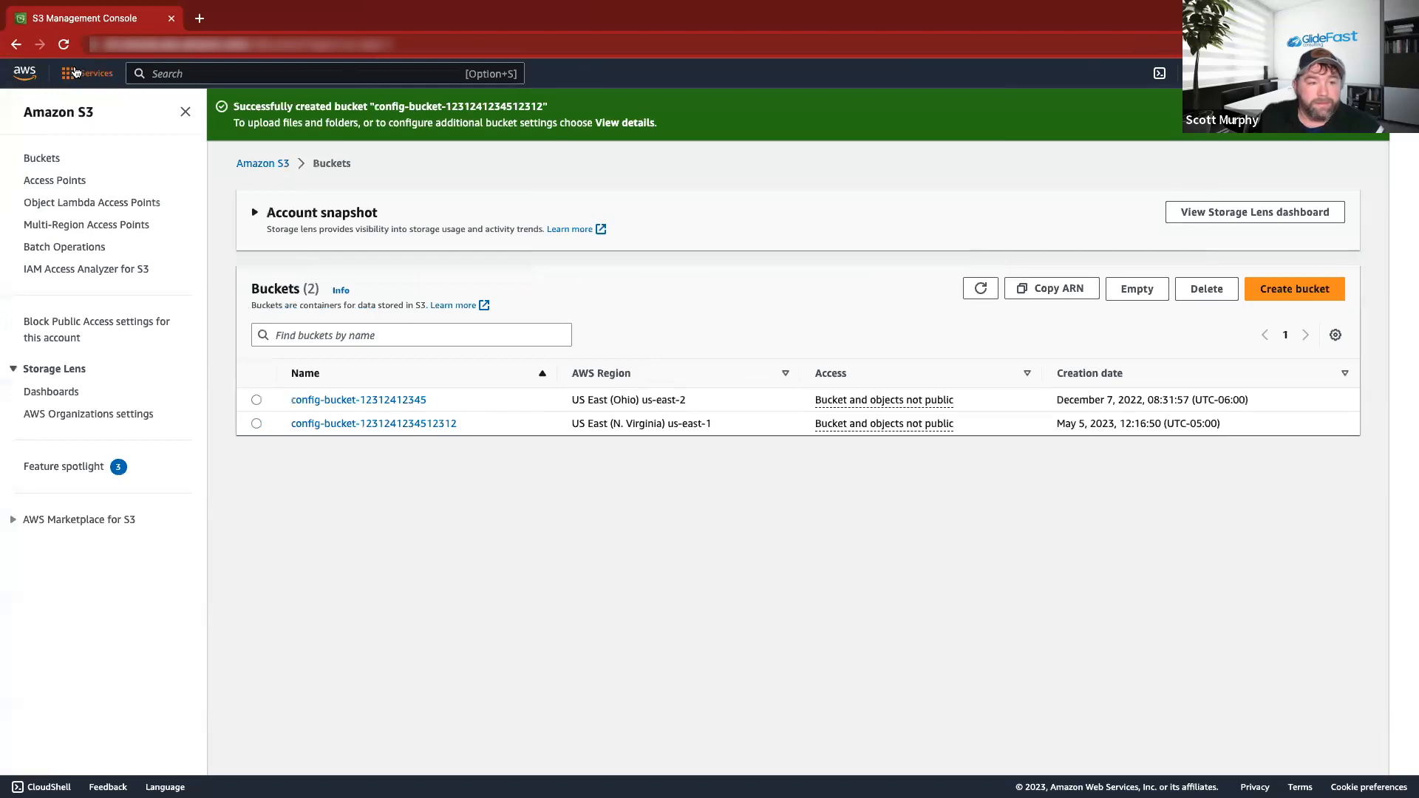
Go to the Simple Notification Service Topics list.
left_click(76, 72)
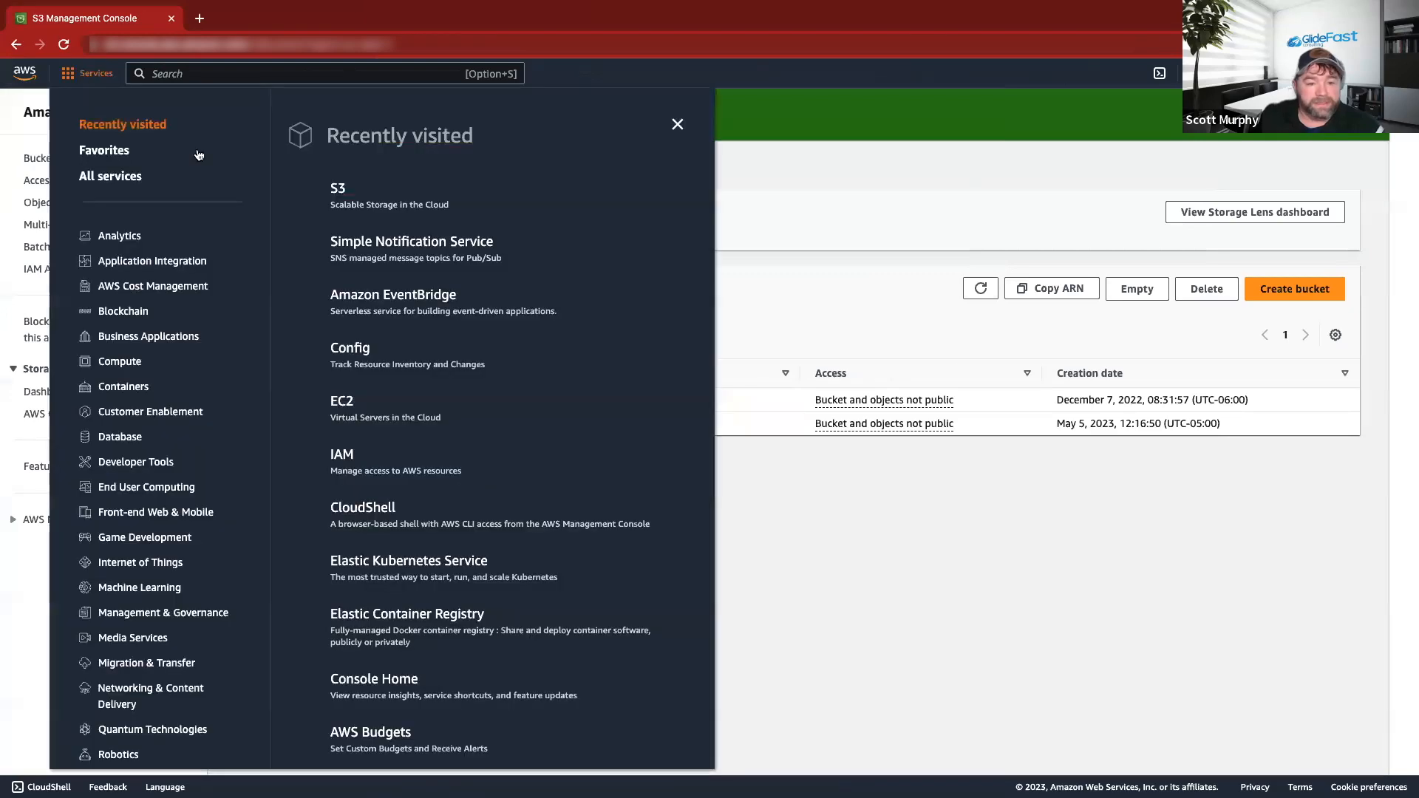
left_click(398, 246)
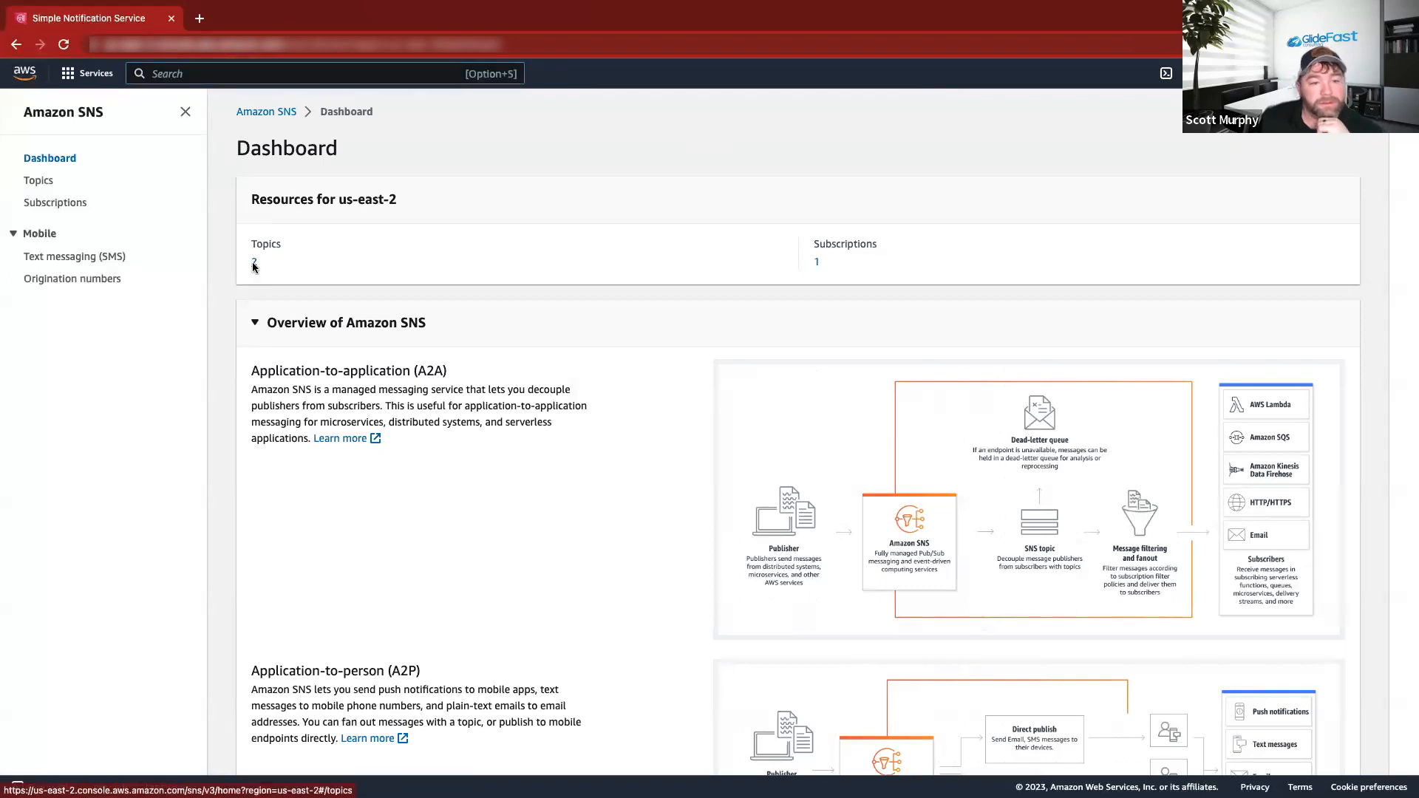
left_click(253, 264)
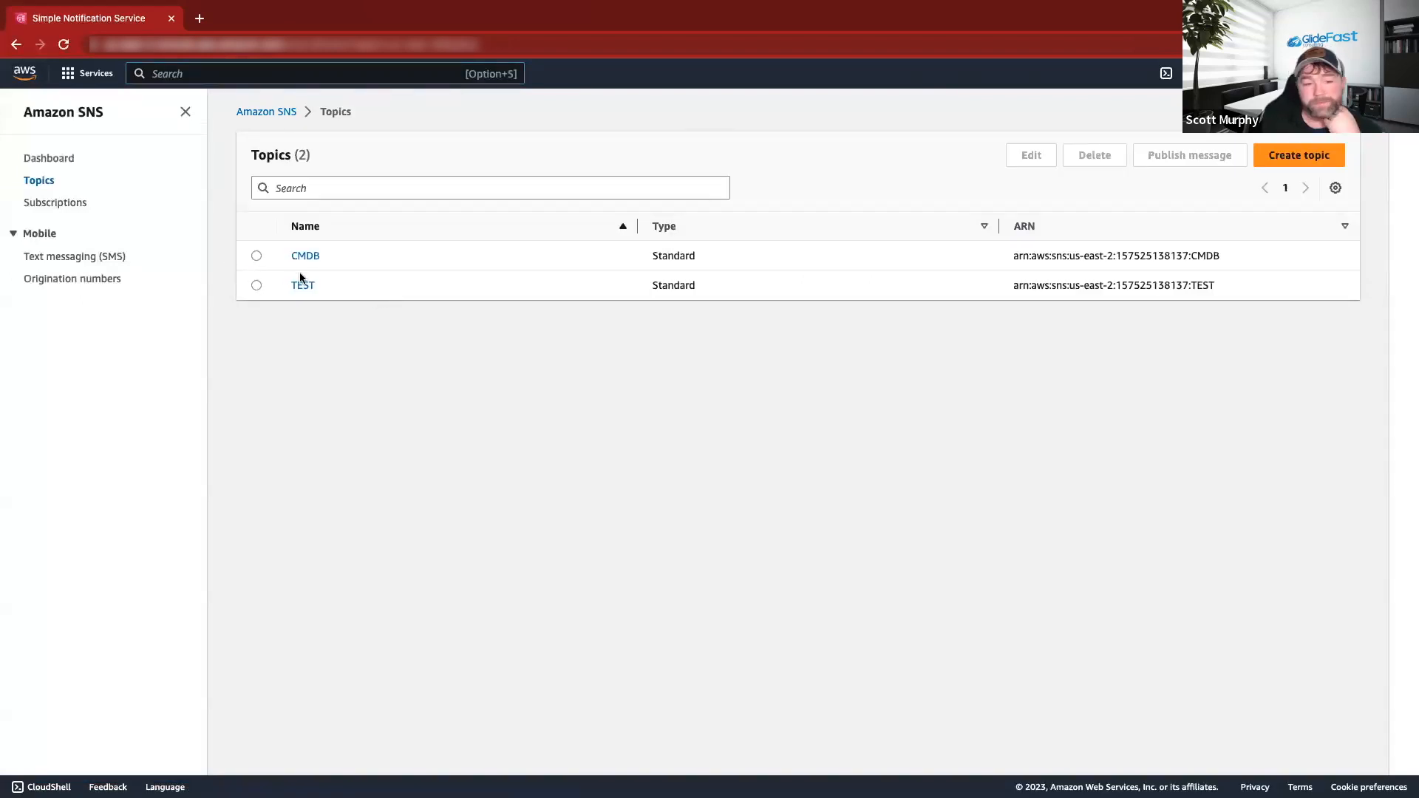
left_click(1311, 161)
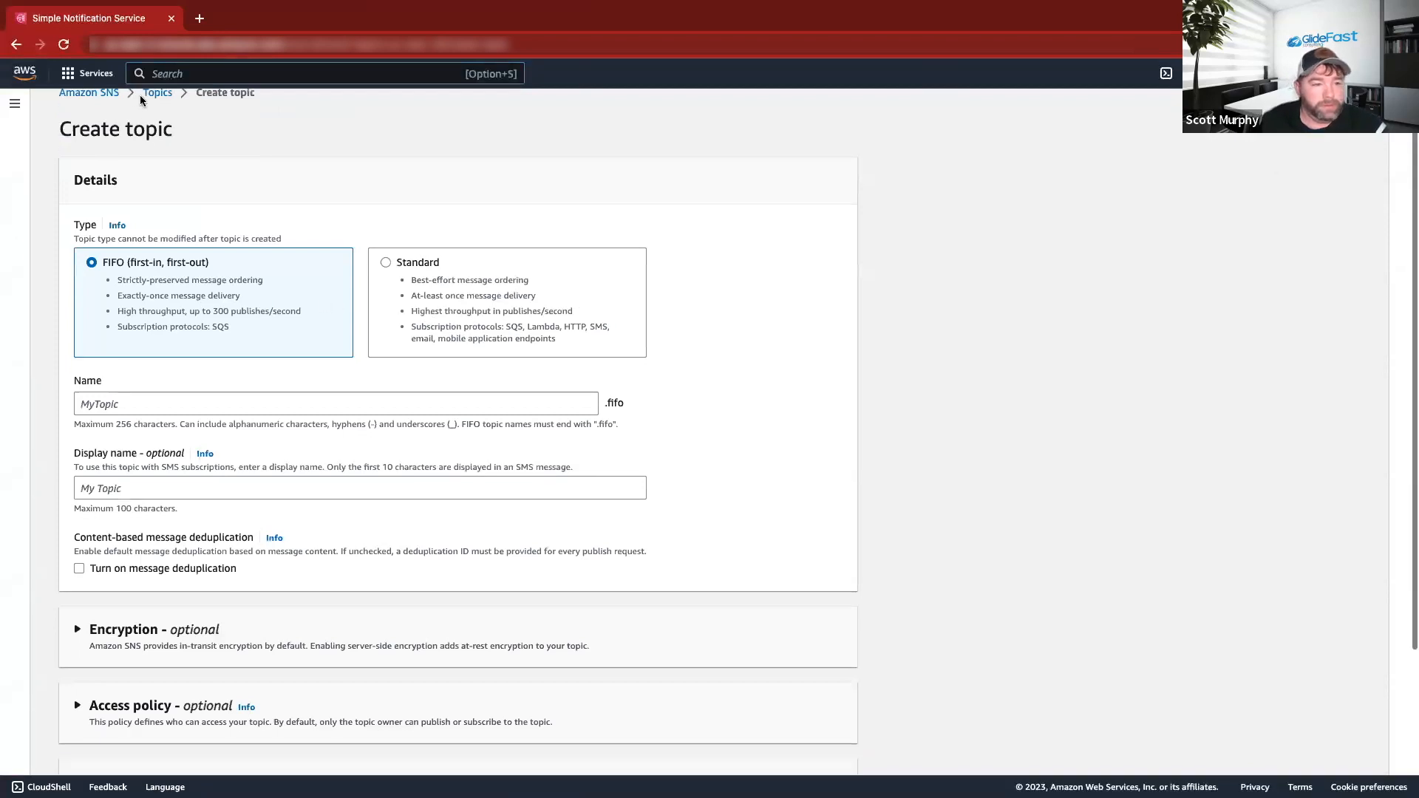
left_click(157, 111)
Delete the CMDB and TEST topics, confirming each with 'delete me'.
left_click(257, 256)
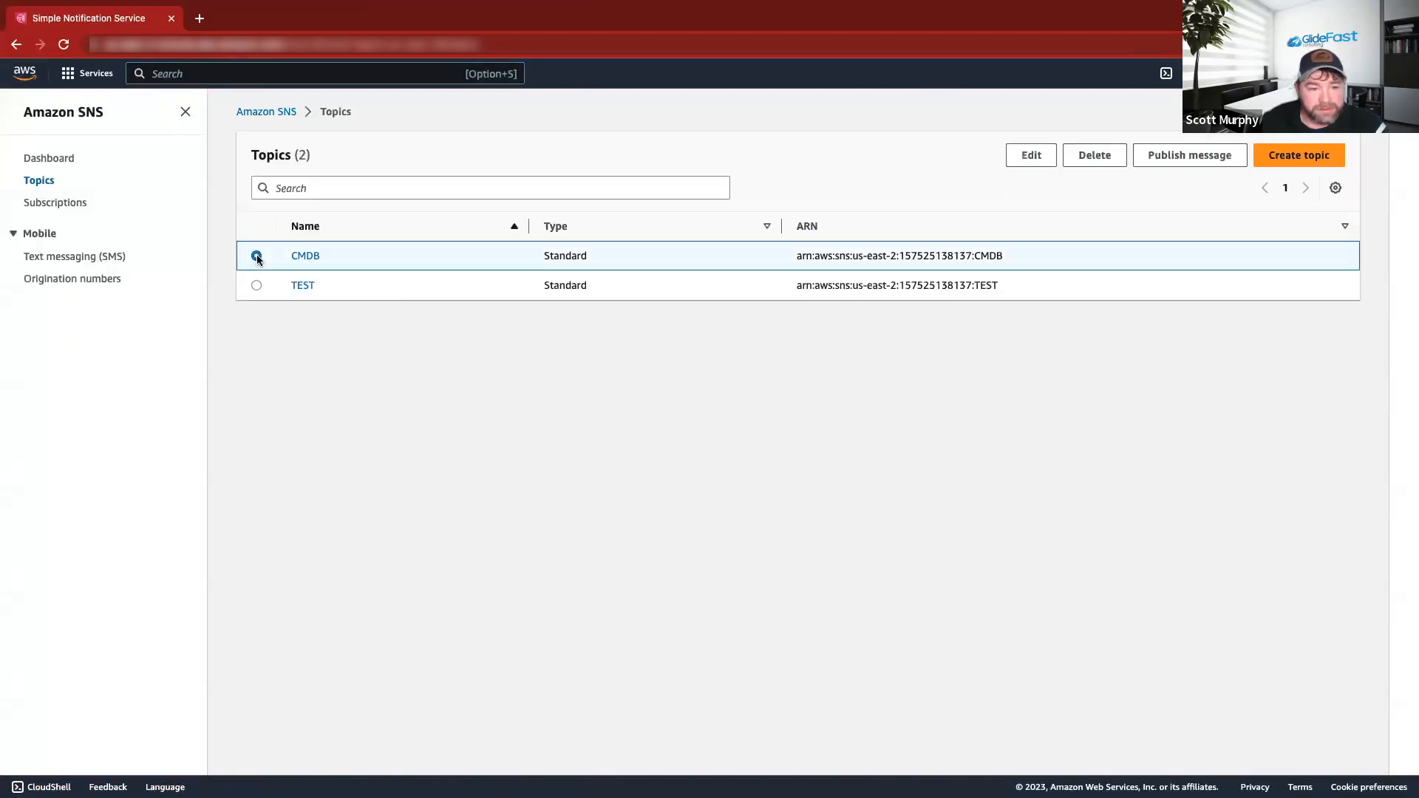
left_click(1106, 164)
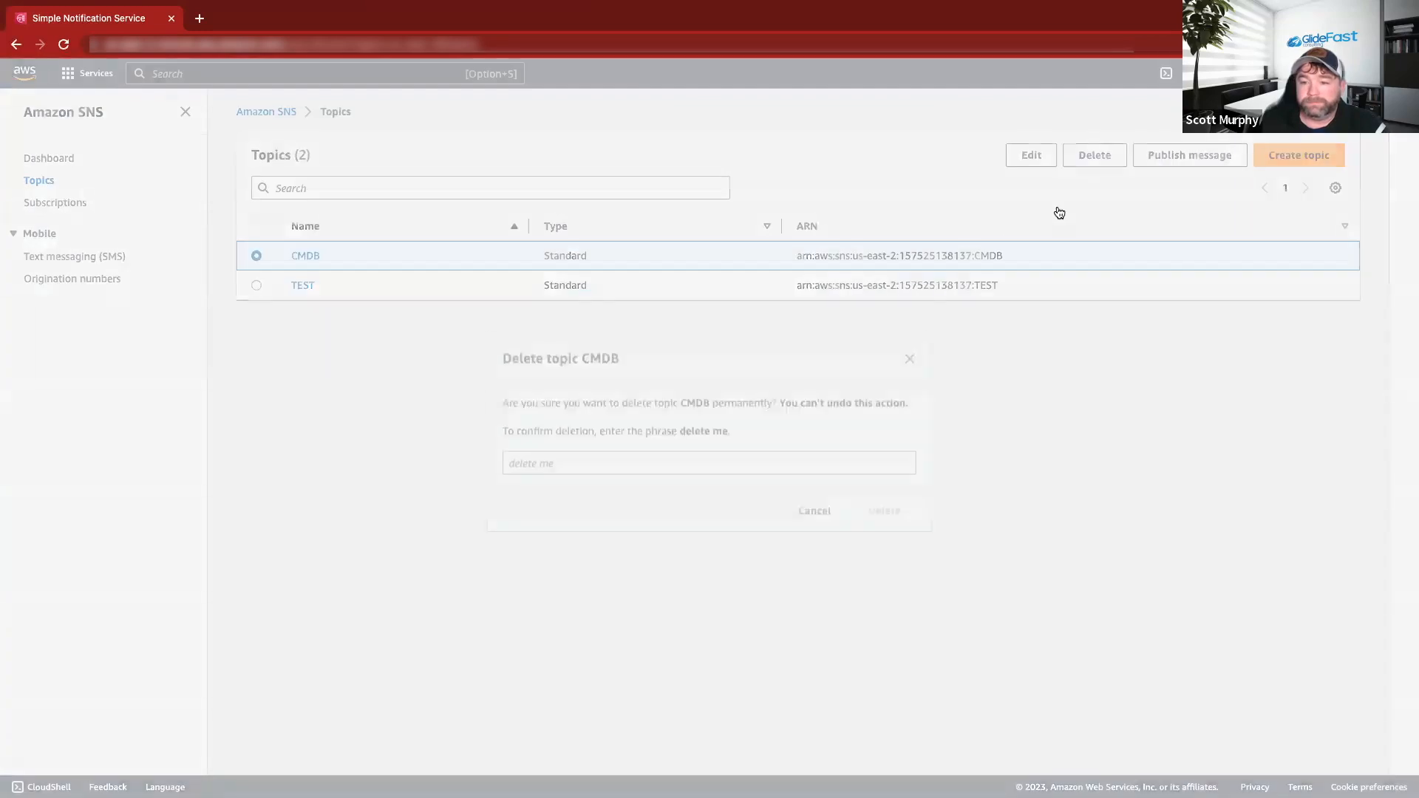
left_click(655, 460)
type("dele")
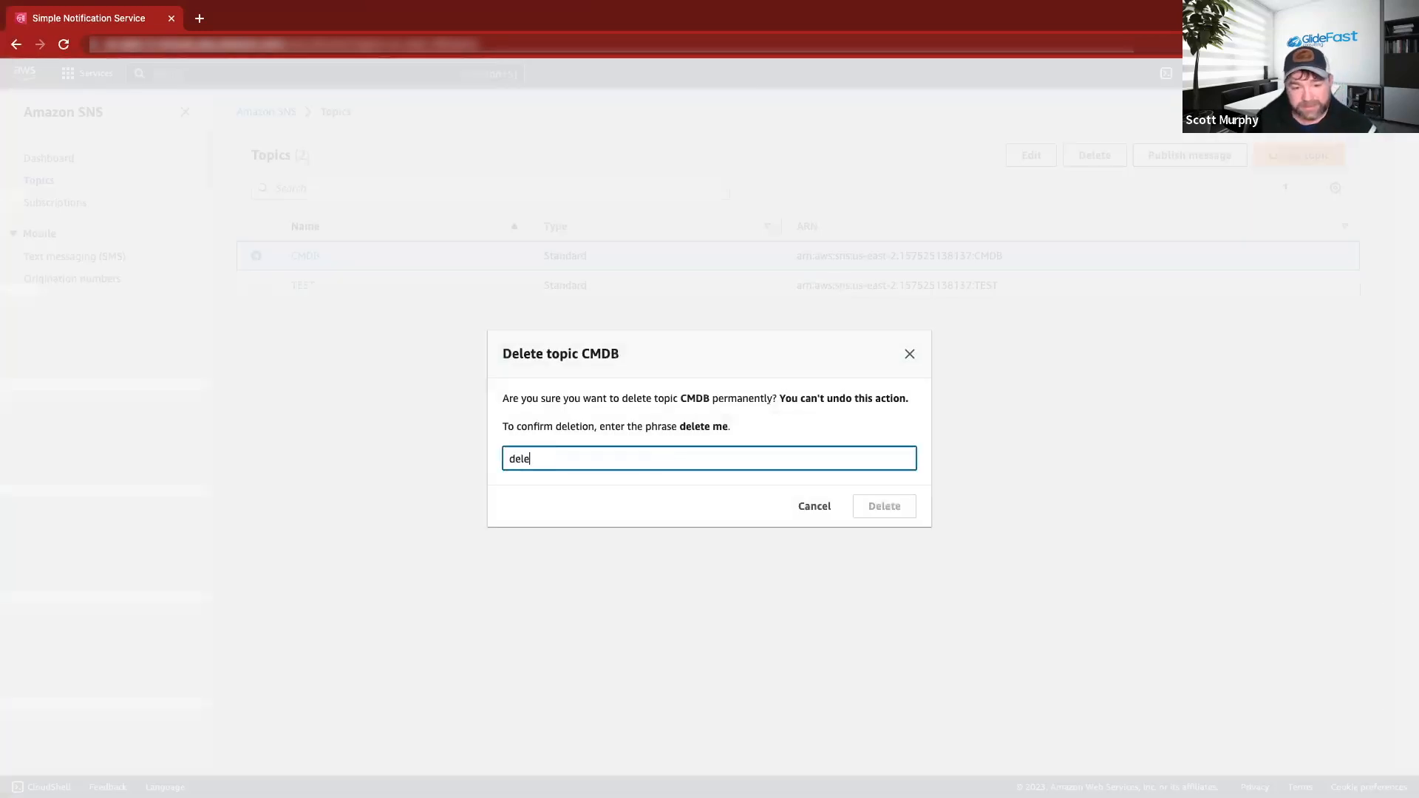
type("te me")
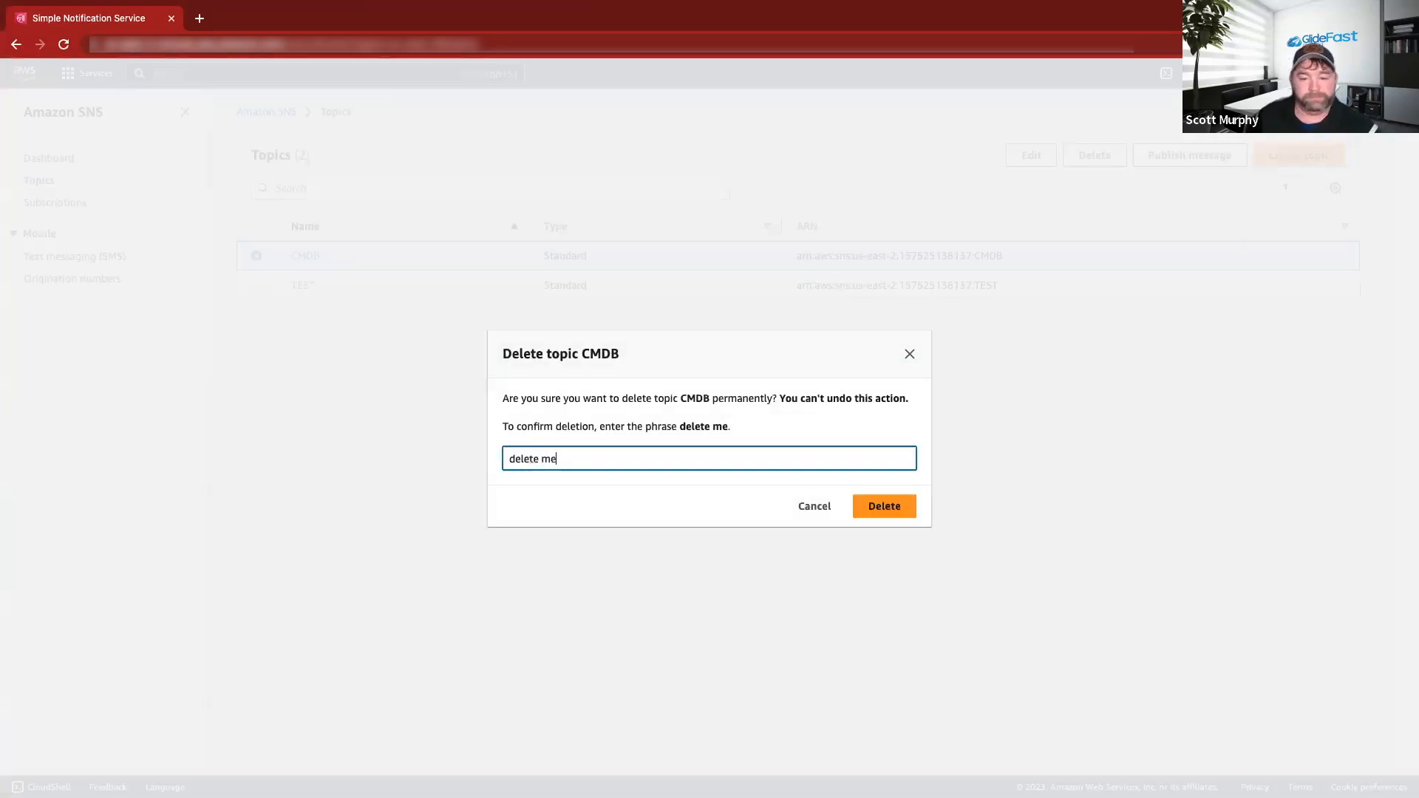
left_click(895, 506)
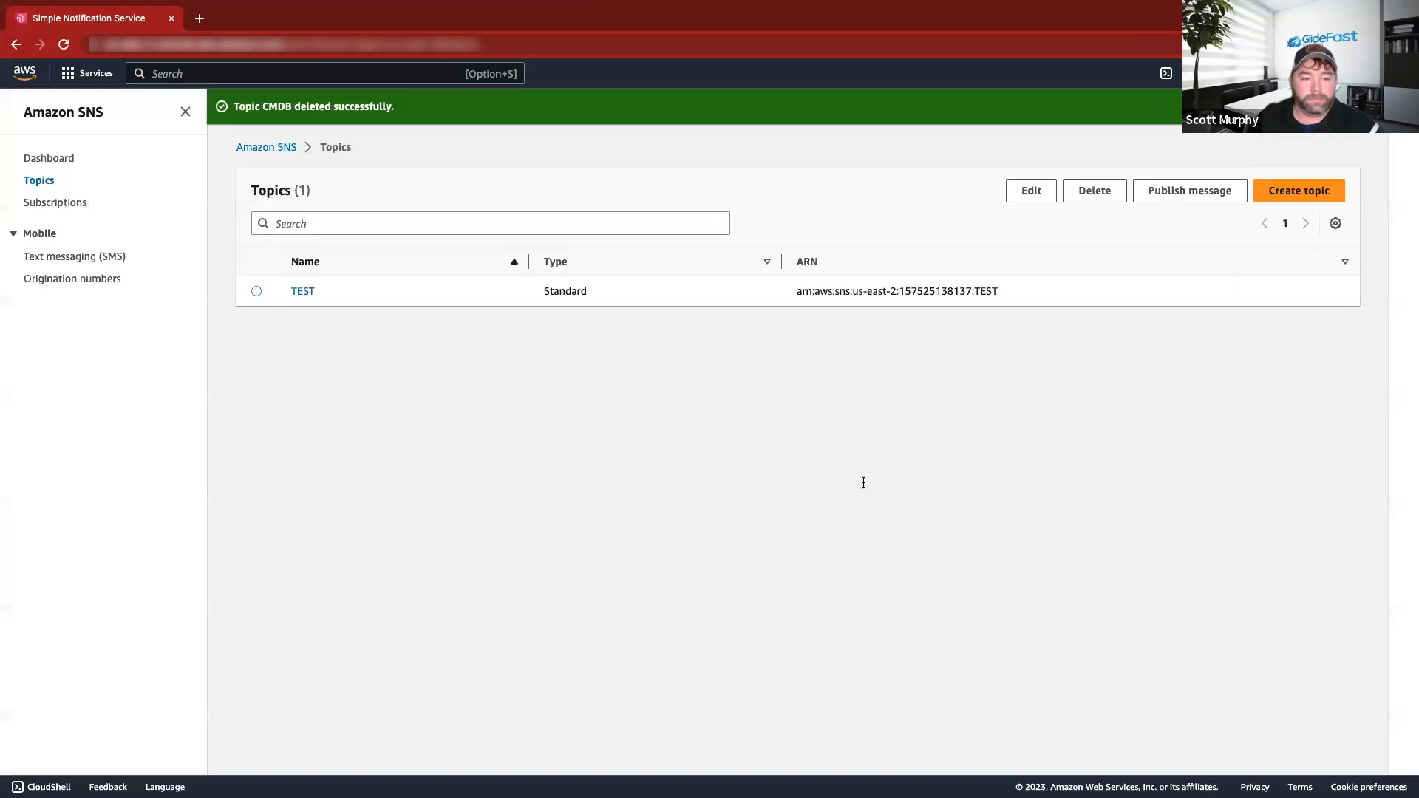
left_click(257, 292)
left_click(1094, 190)
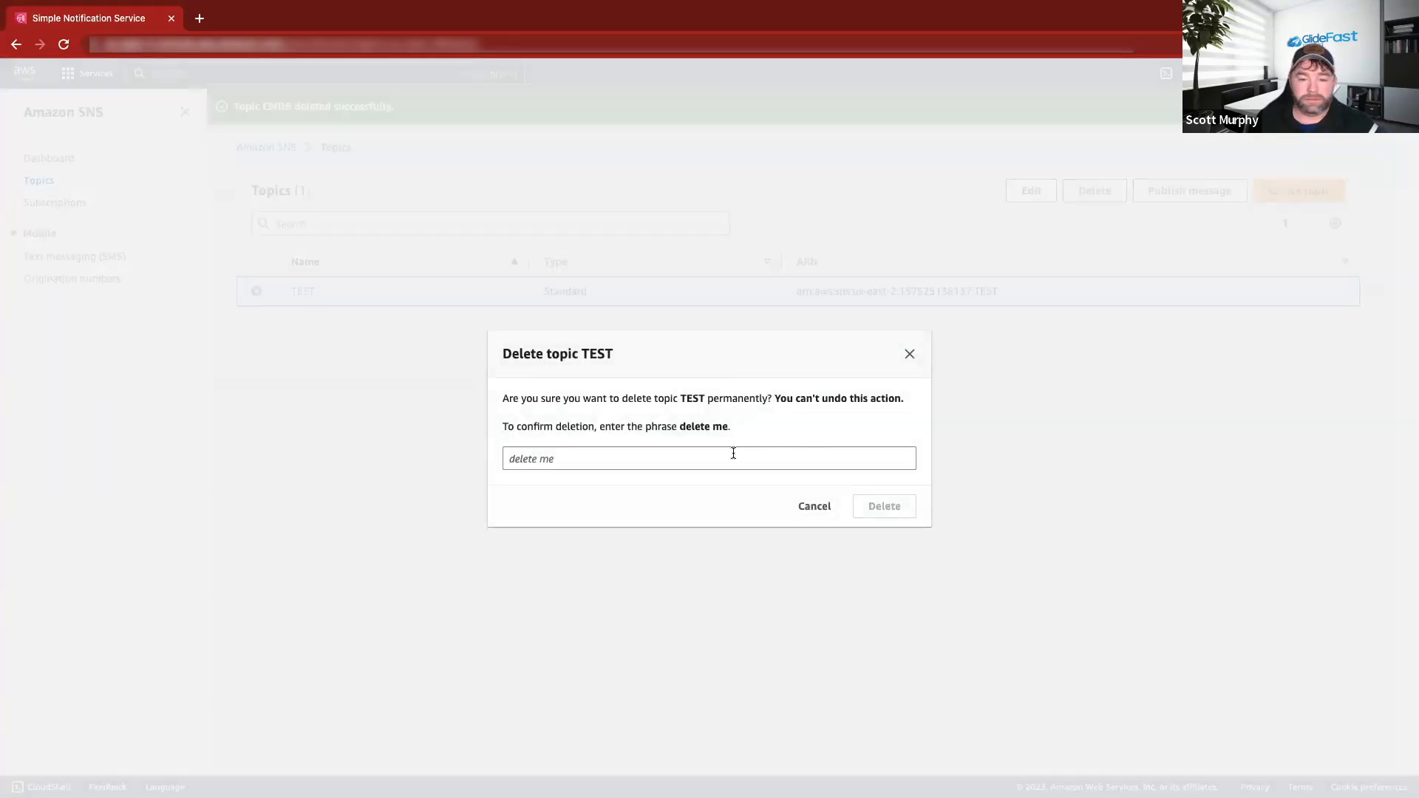
left_click(733, 453)
type("delete me")
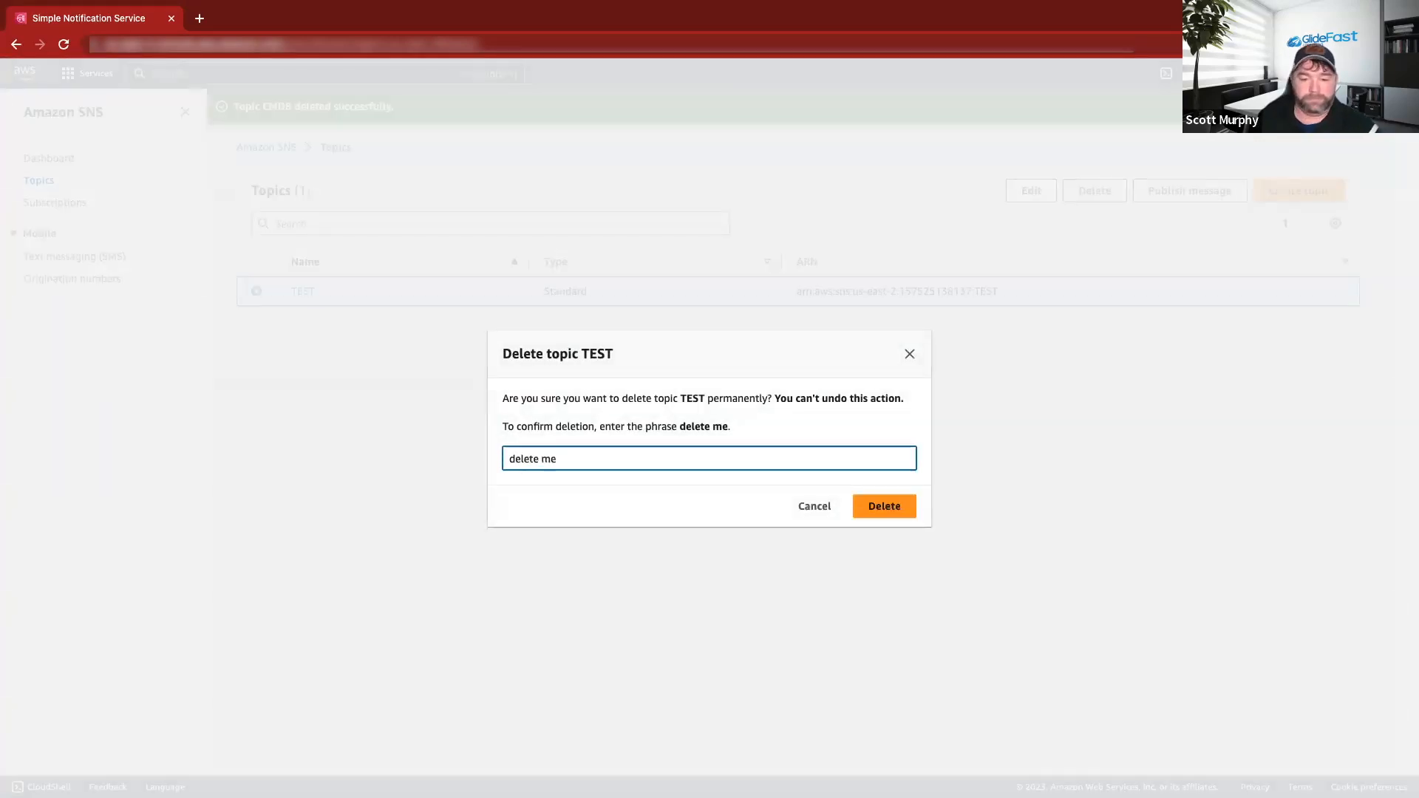
left_click(898, 502)
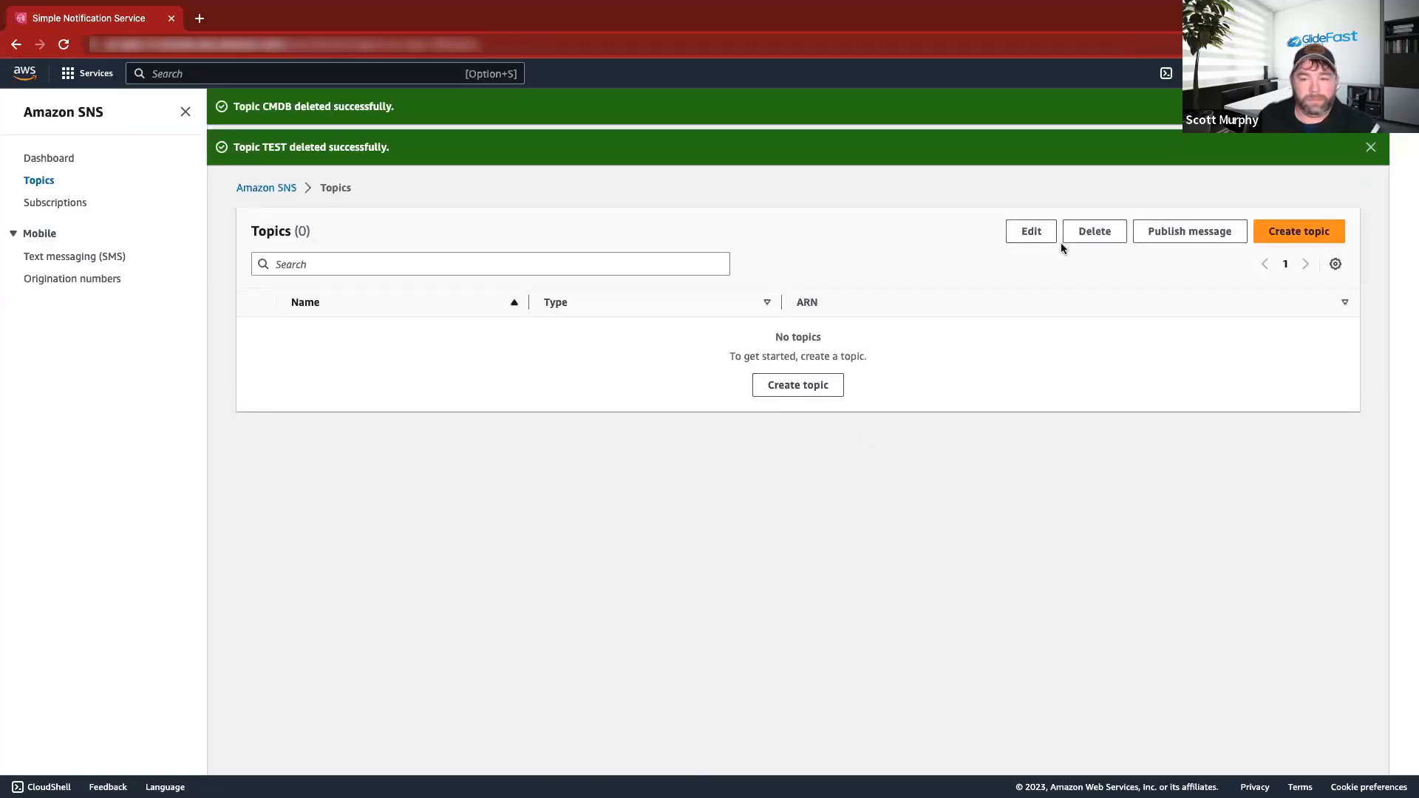
Create a Standard SNS topic named 'STW Demo'.
left_click(1295, 232)
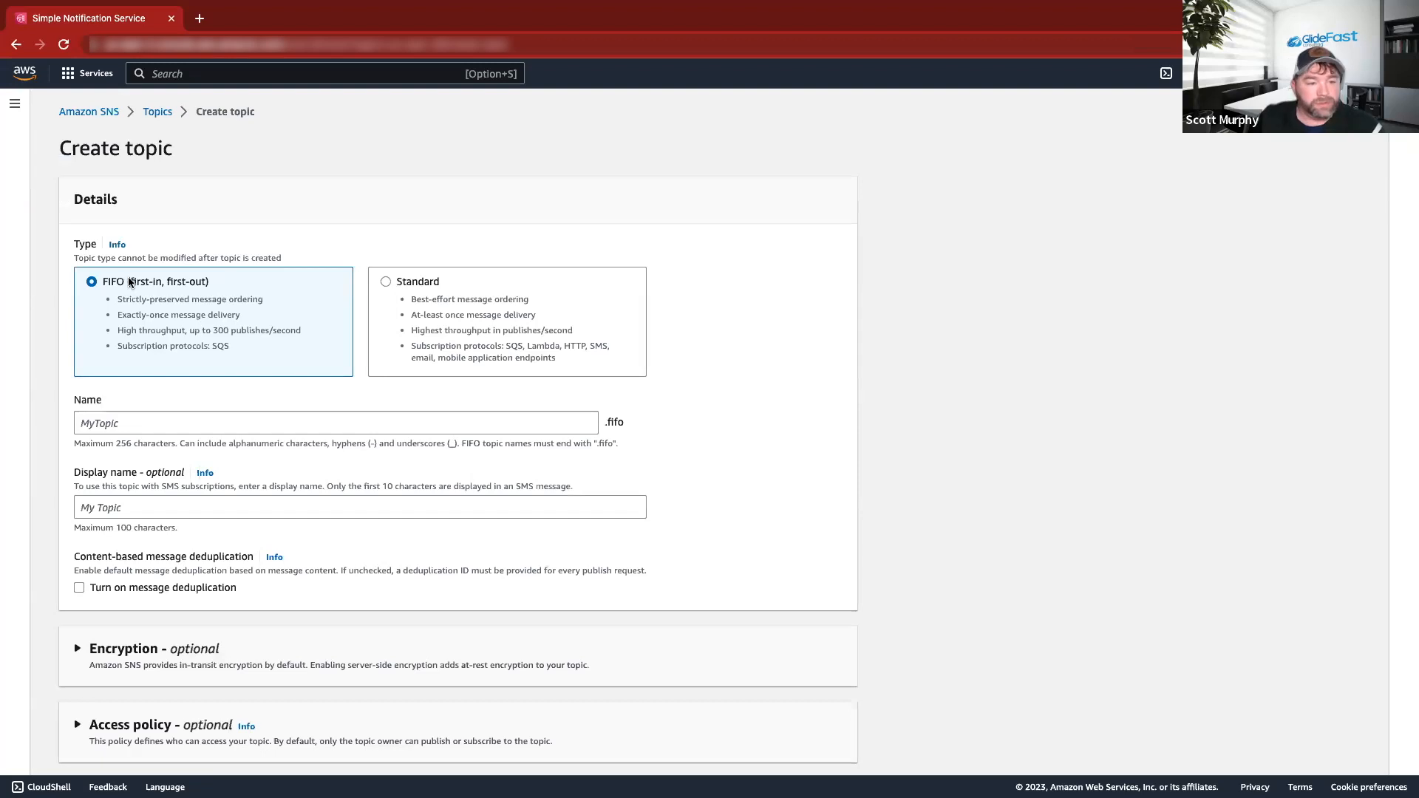
left_click(405, 287)
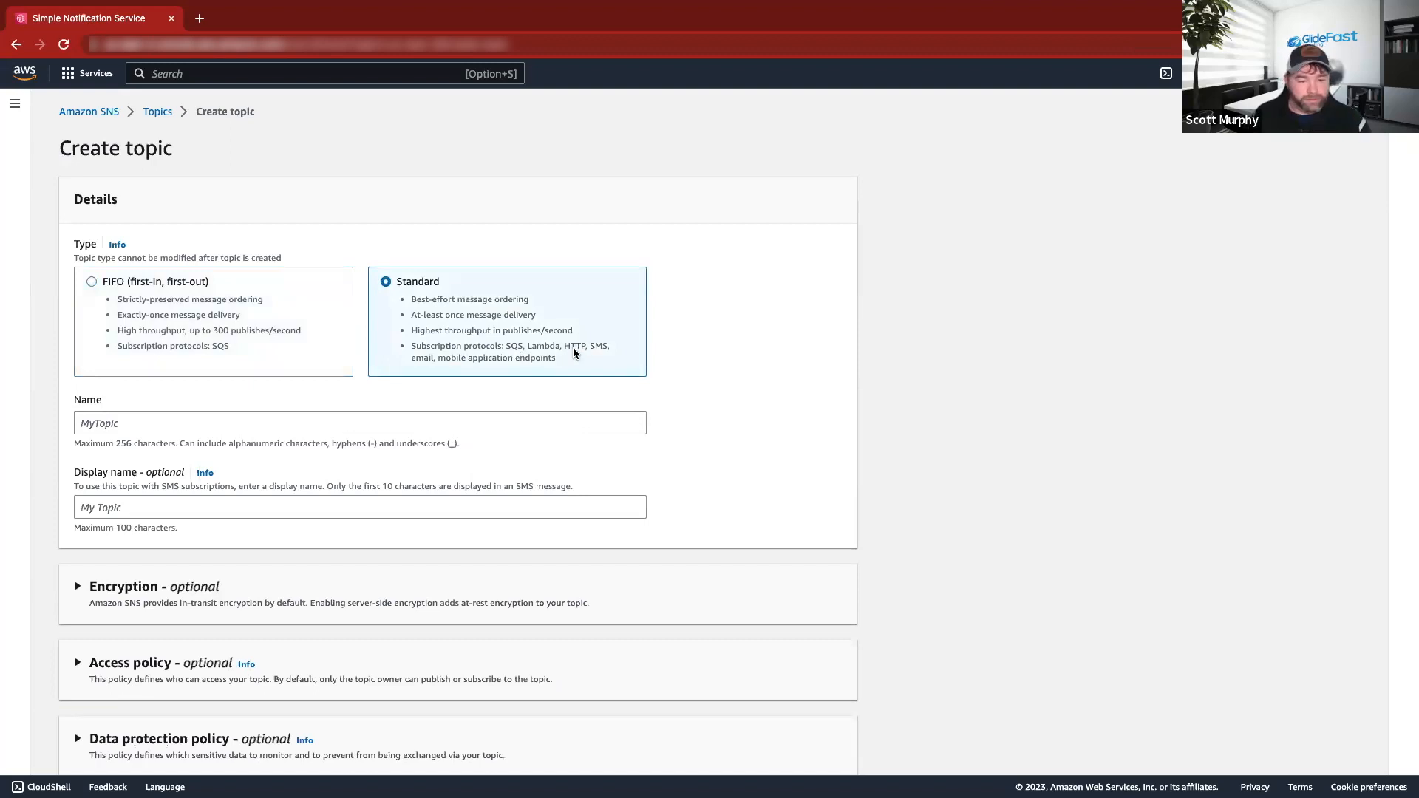
left_click(230, 419)
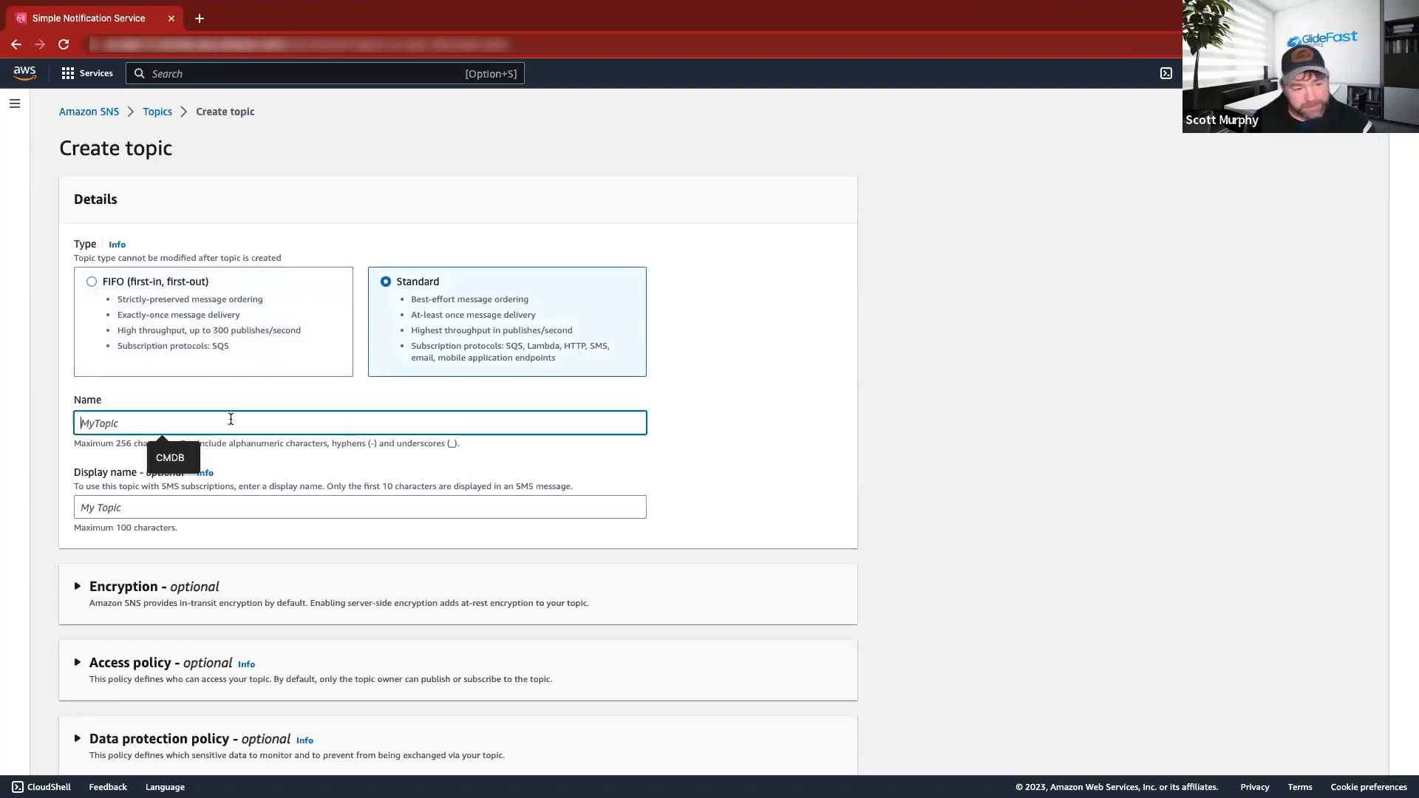
type("STW Demo")
scroll(230, 419, "down", 2)
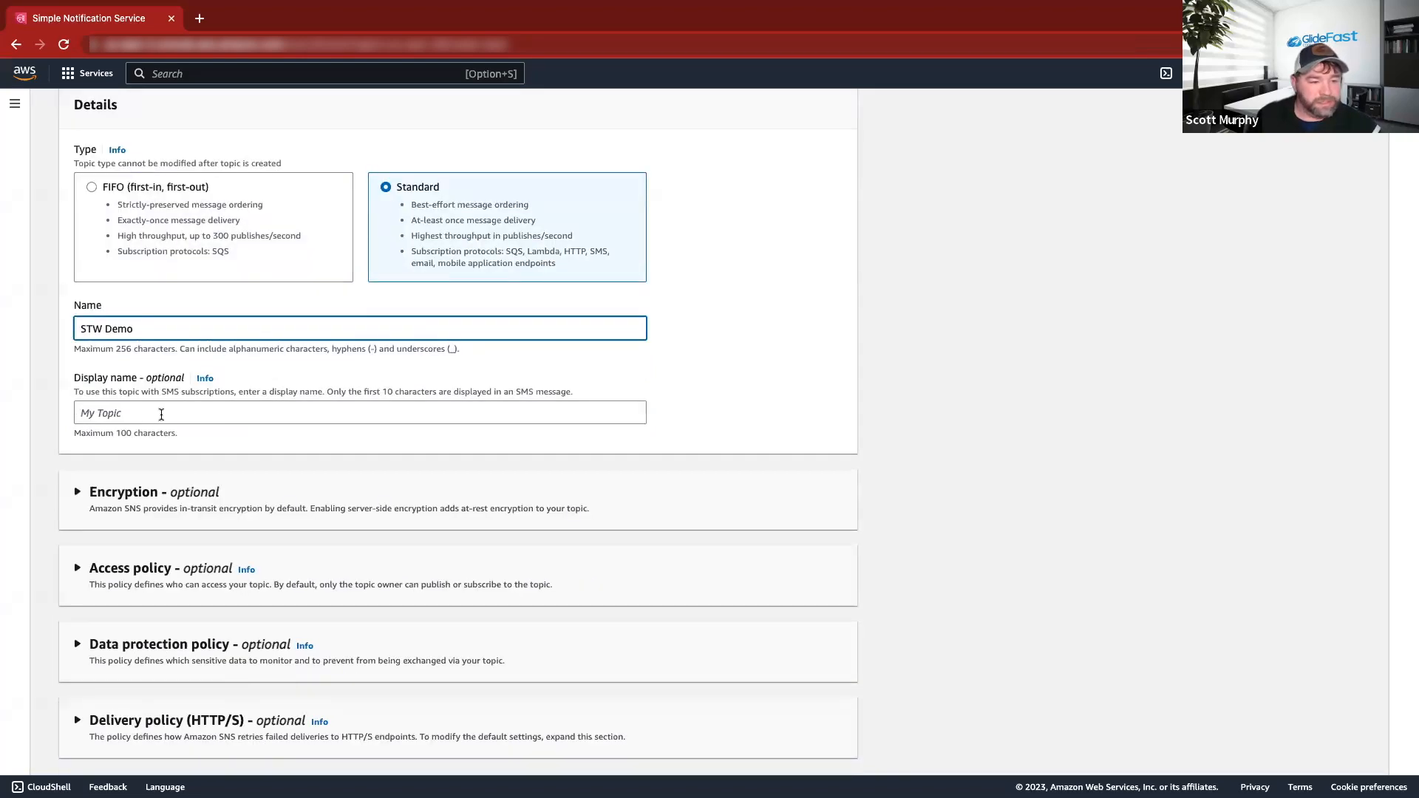
scroll(330, 429, "down", 5)
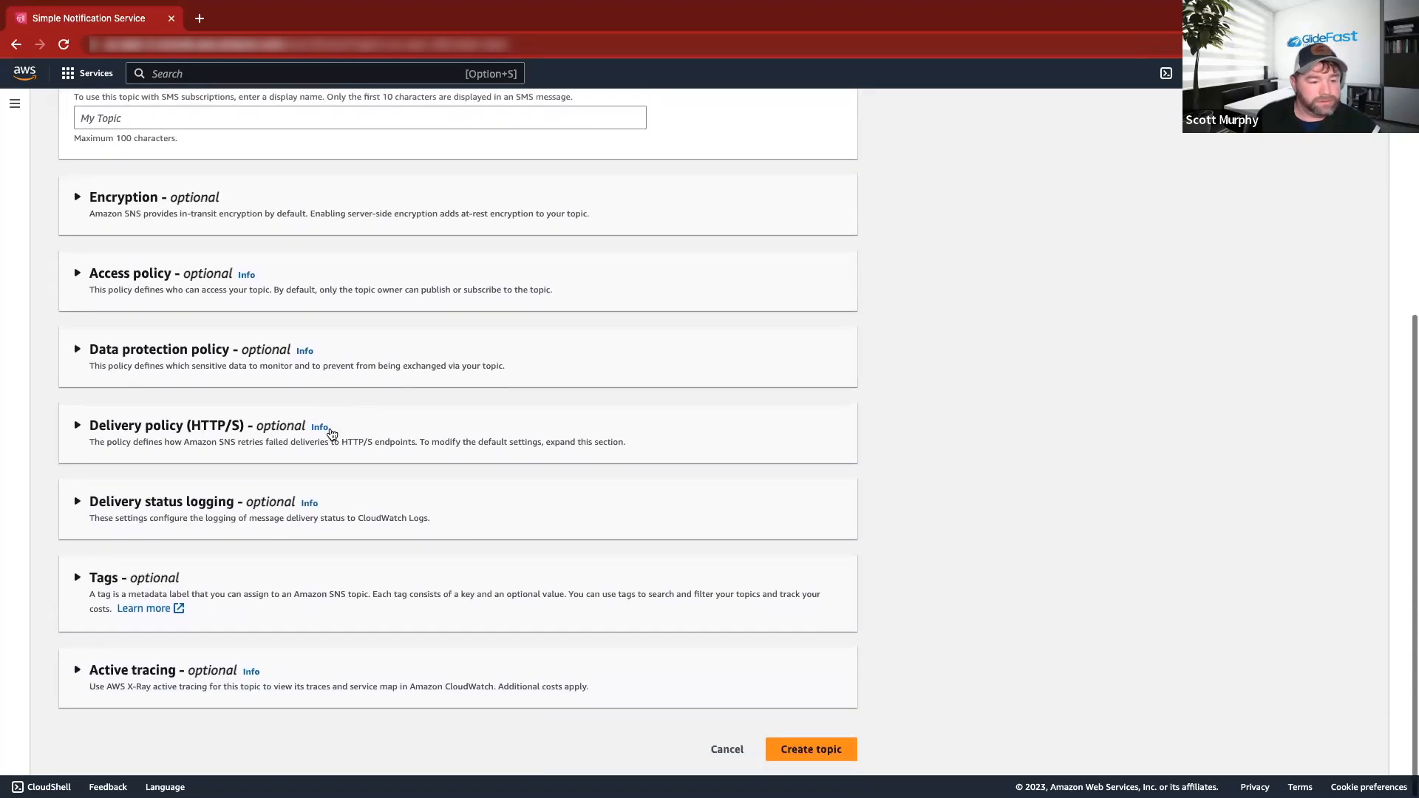
scroll(175, 281, "up", 6)
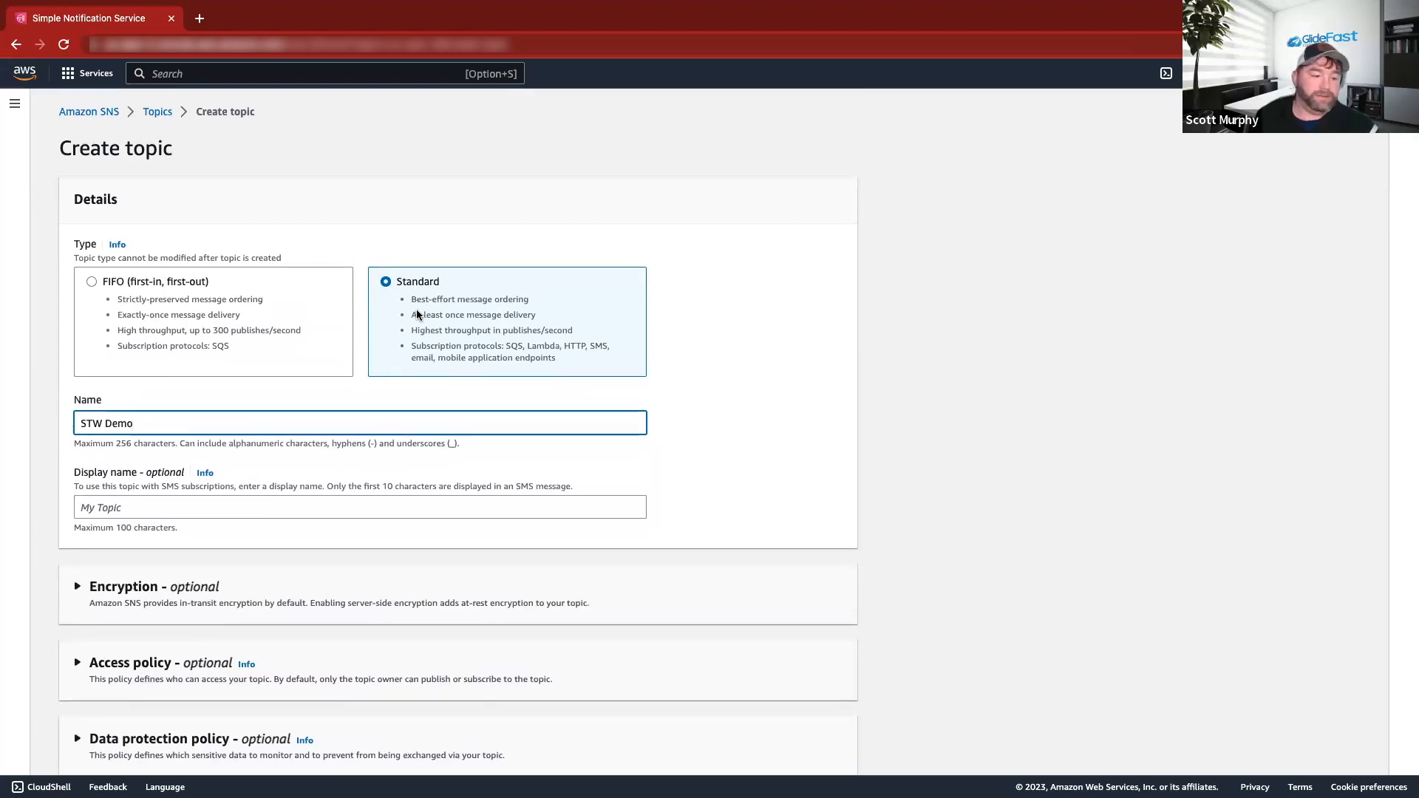
scroll(422, 322, "down", 5)
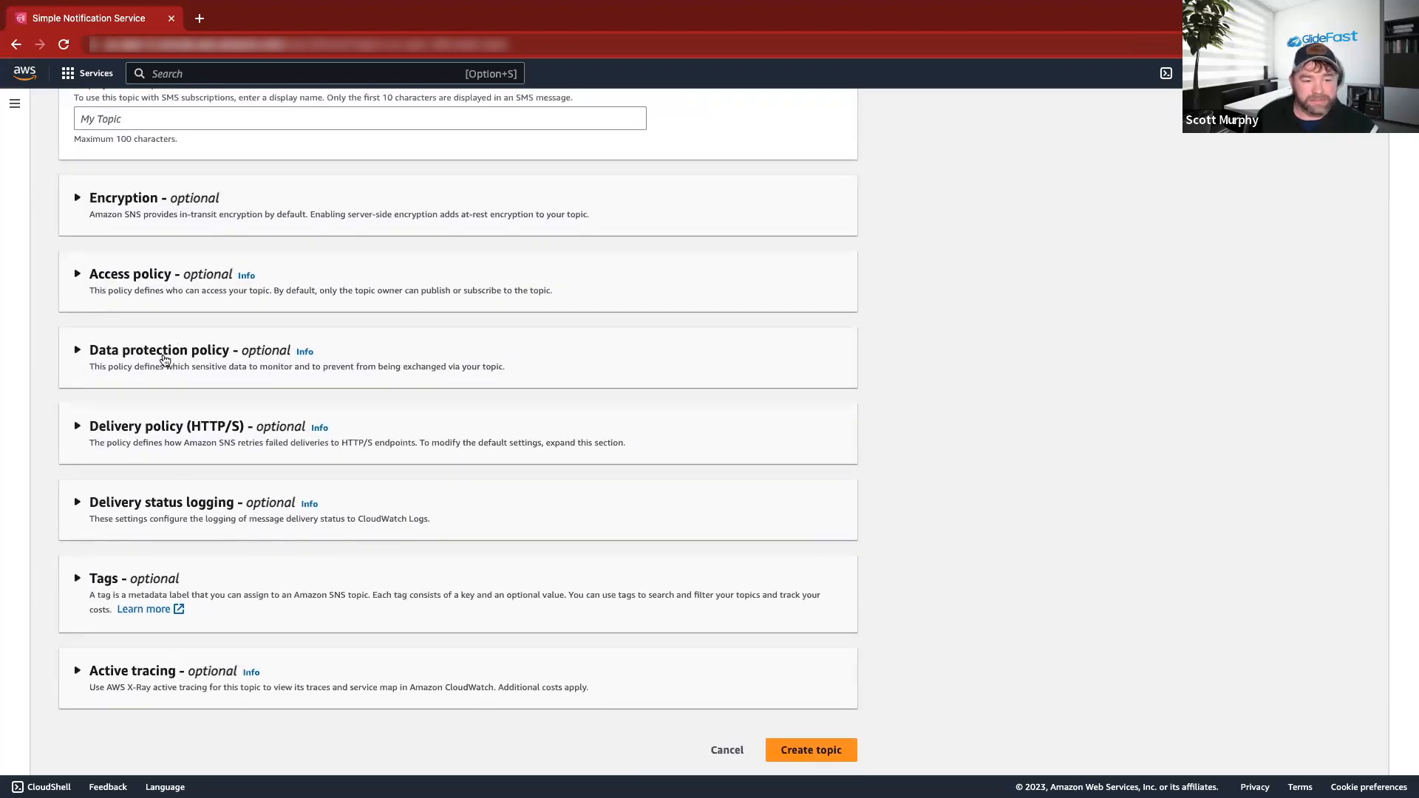
left_click(811, 750)
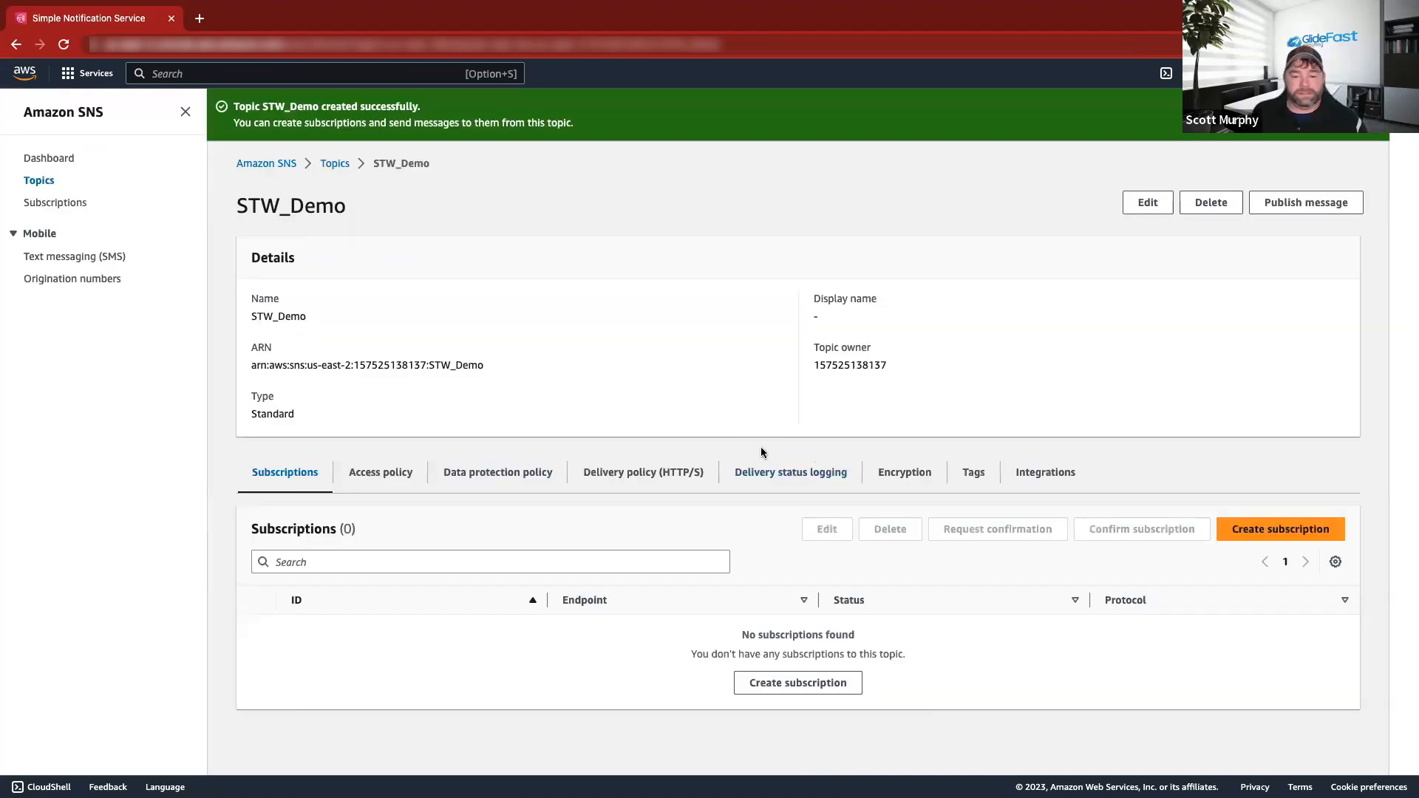
Start an HTTPS subscription for STW_Demo, ready for an endpoint, then switch to the Word guide.
left_click(784, 681)
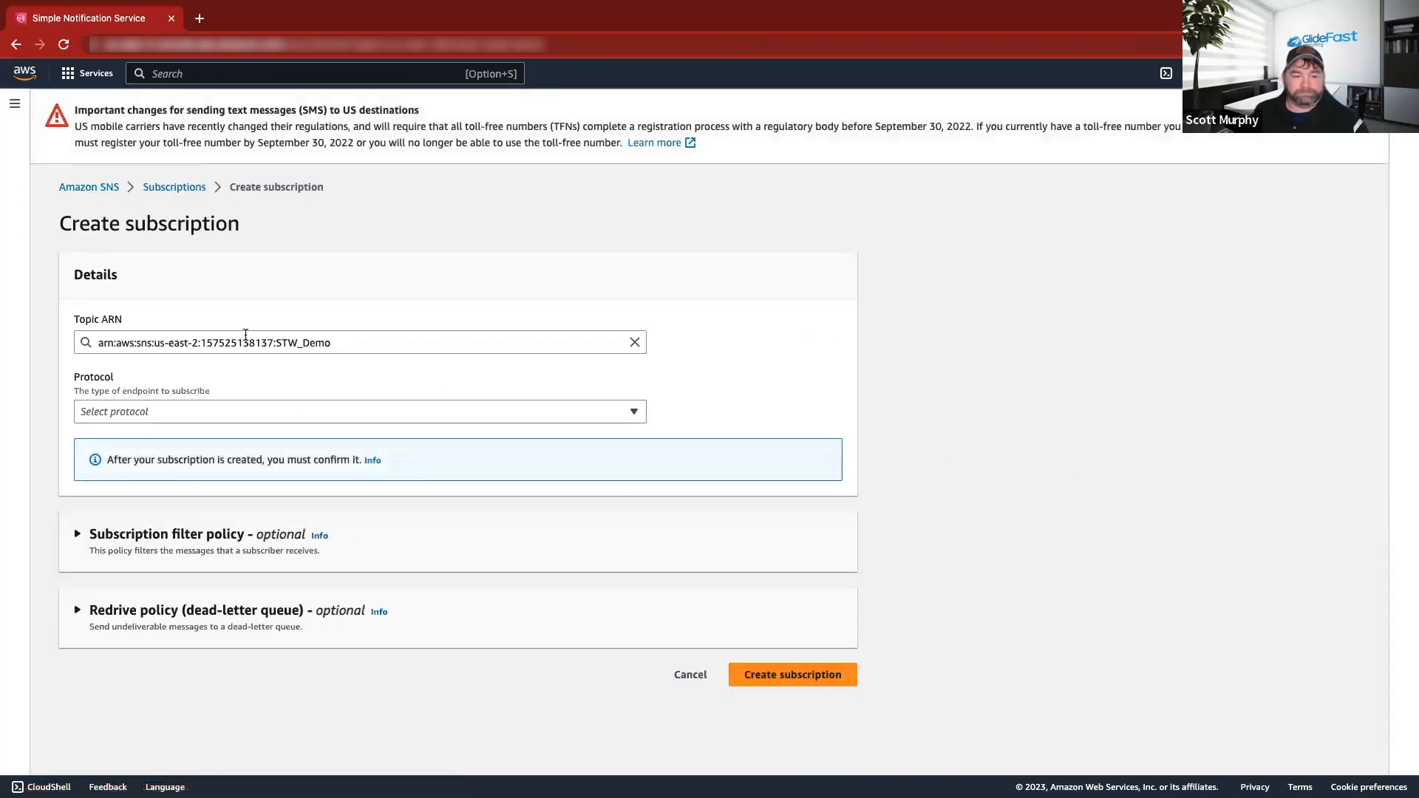
left_click(302, 410)
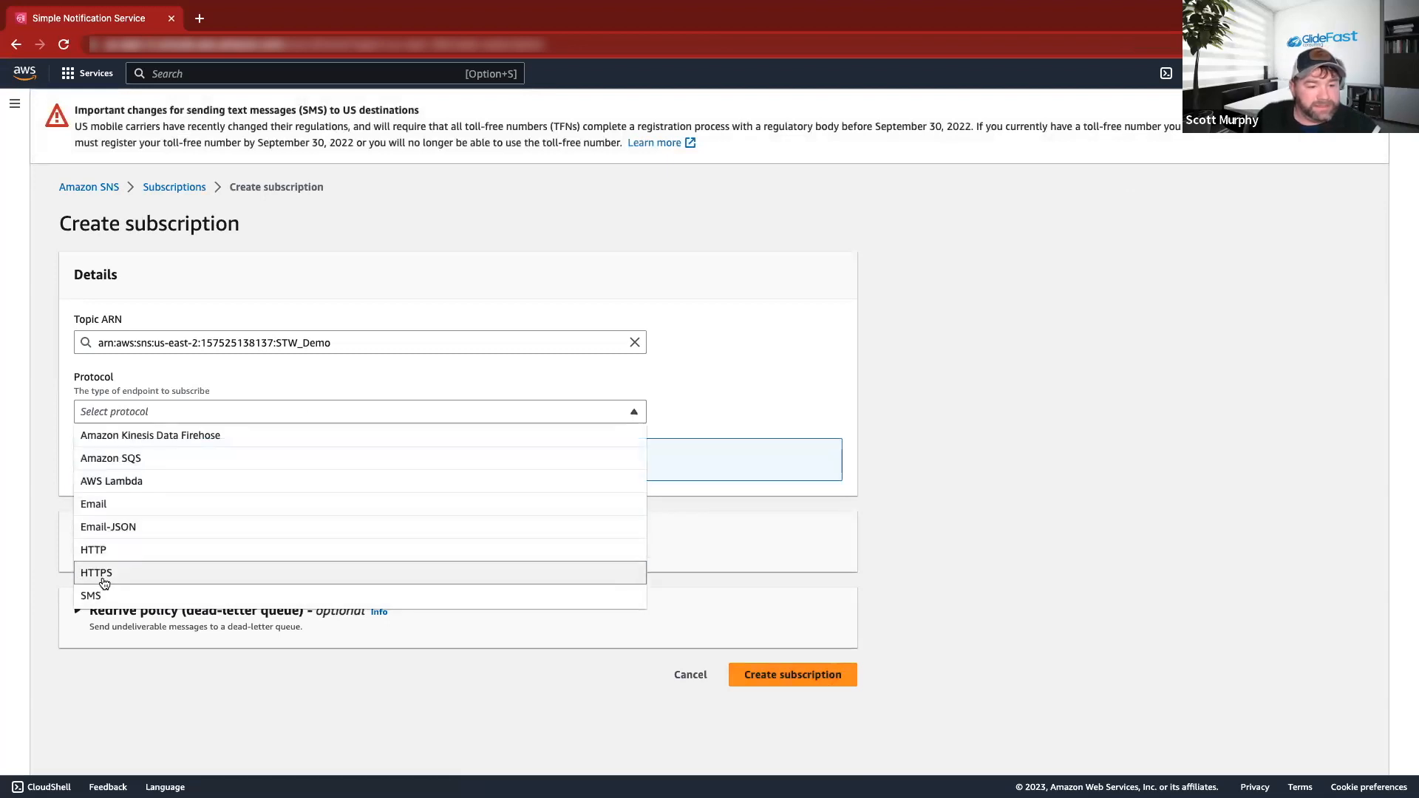
left_click(105, 583)
left_click(314, 414)
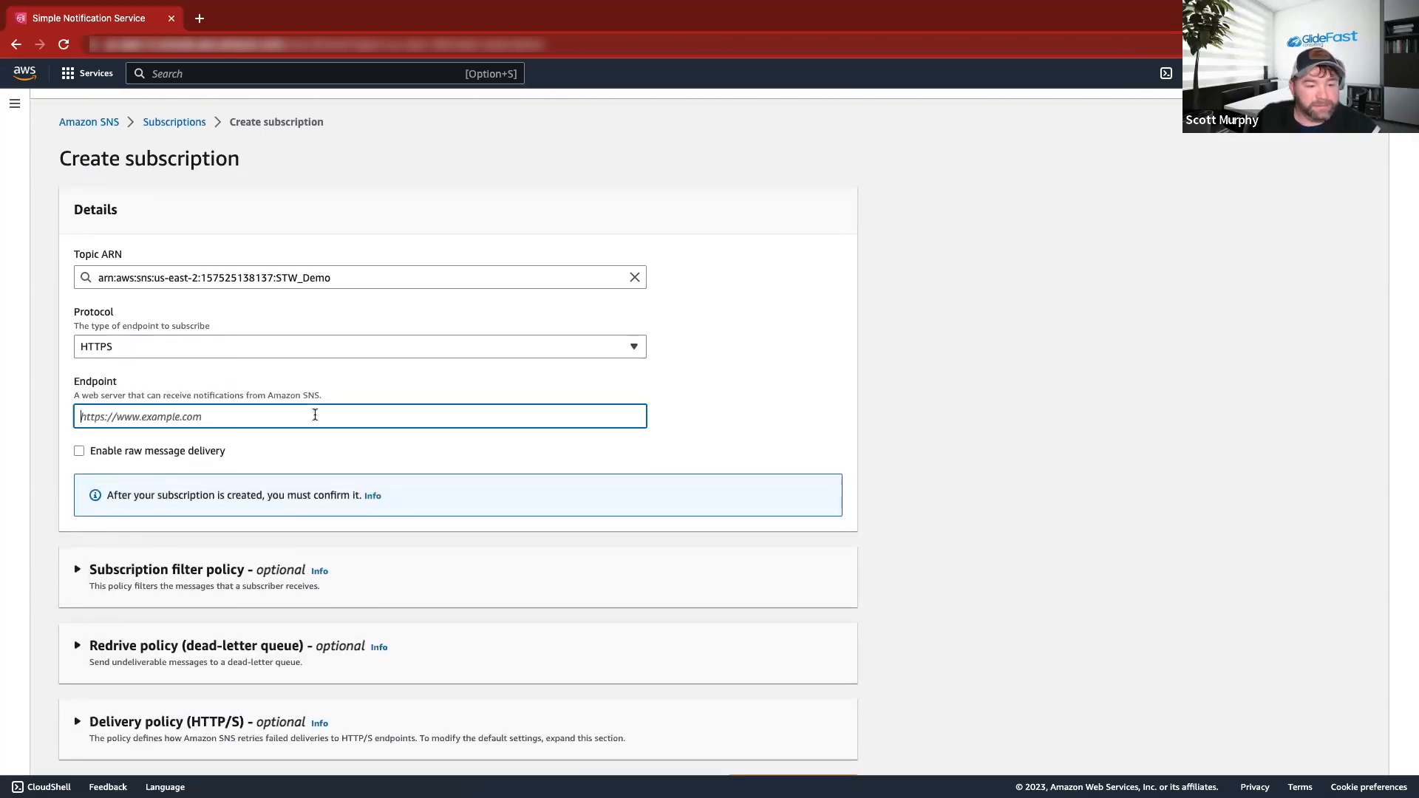
key("ctrl+Right")
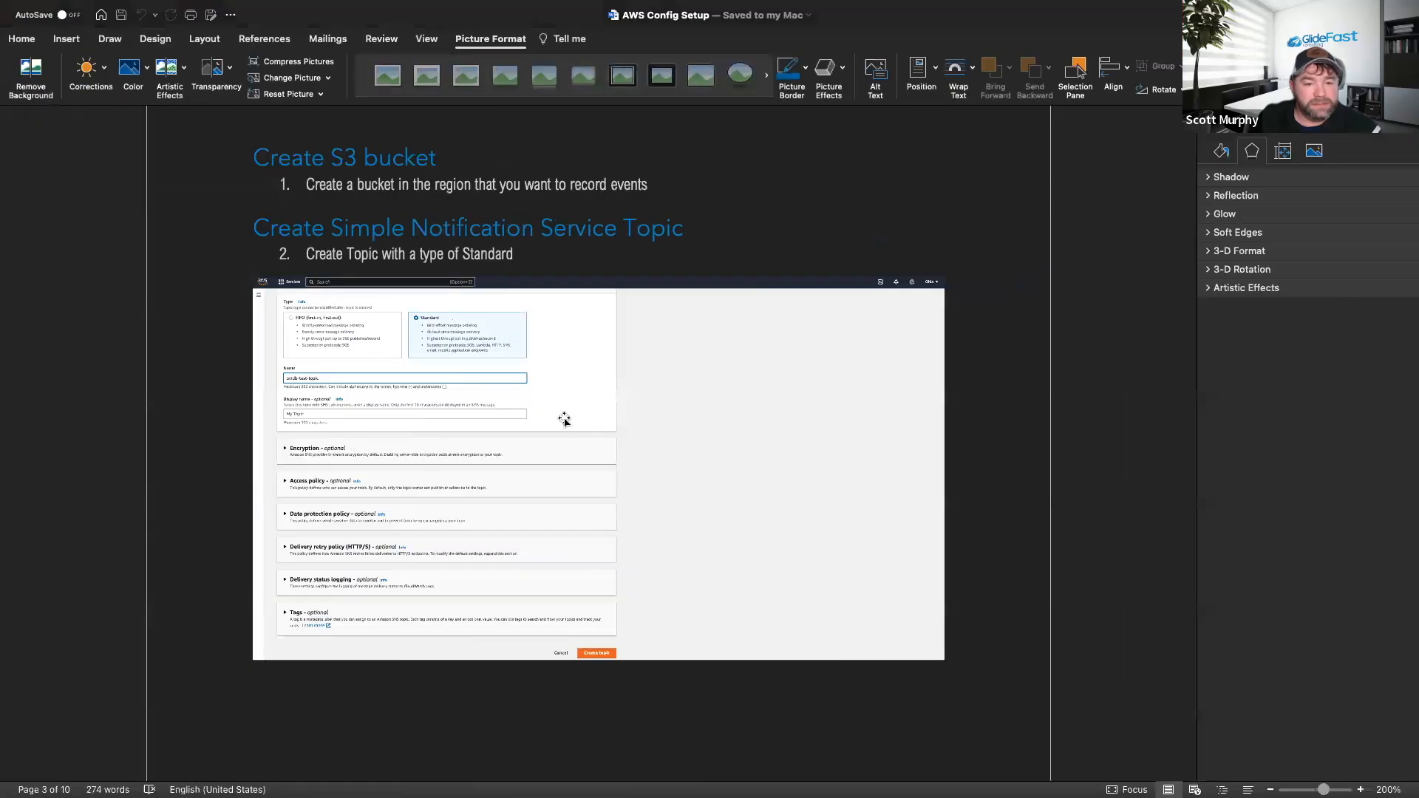
Scroll the Word guide to the step 4 screenshot showing the ServiceNow cloud_event endpoint format.
scroll(567, 414, "down", 8)
scroll(568, 414, "down", 10)
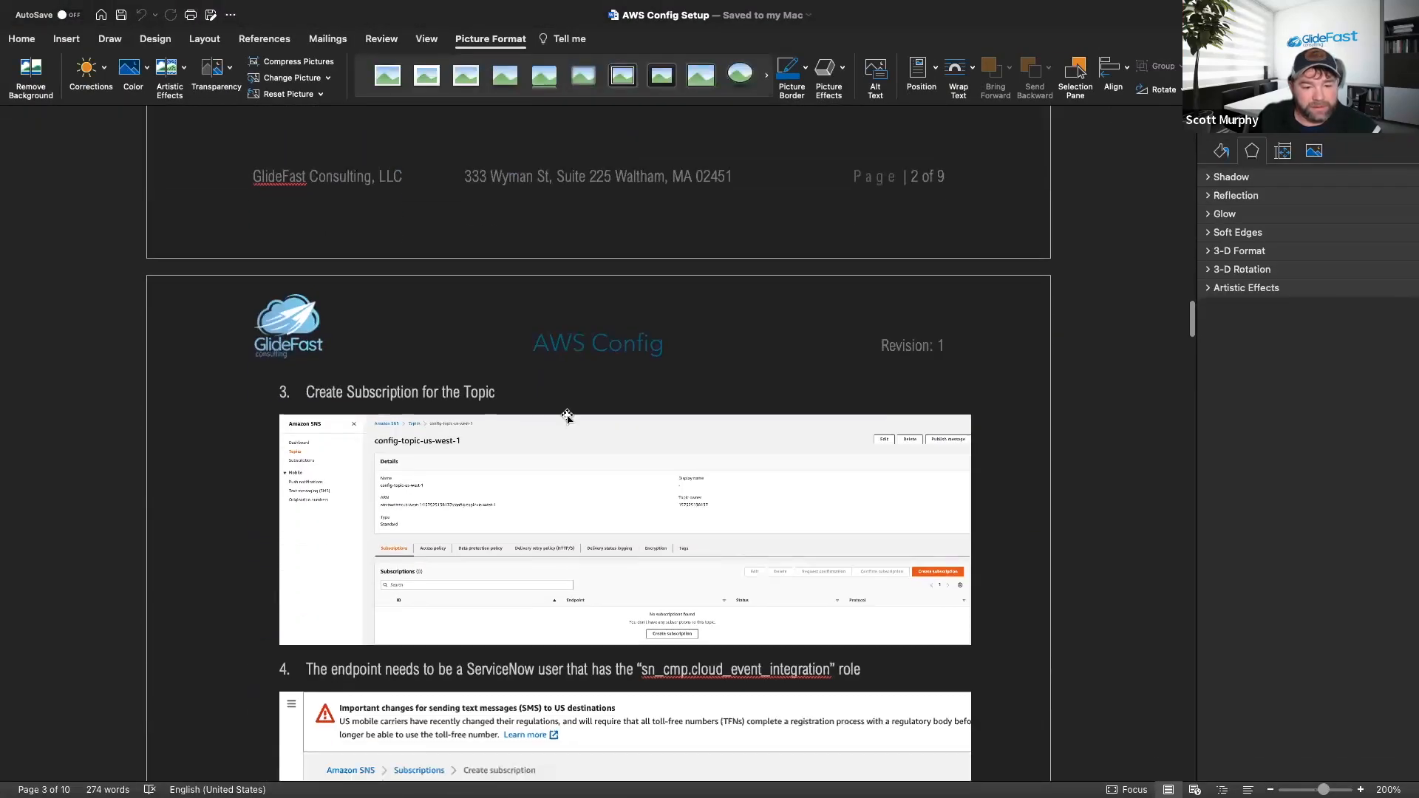
scroll(566, 414, "down", 6)
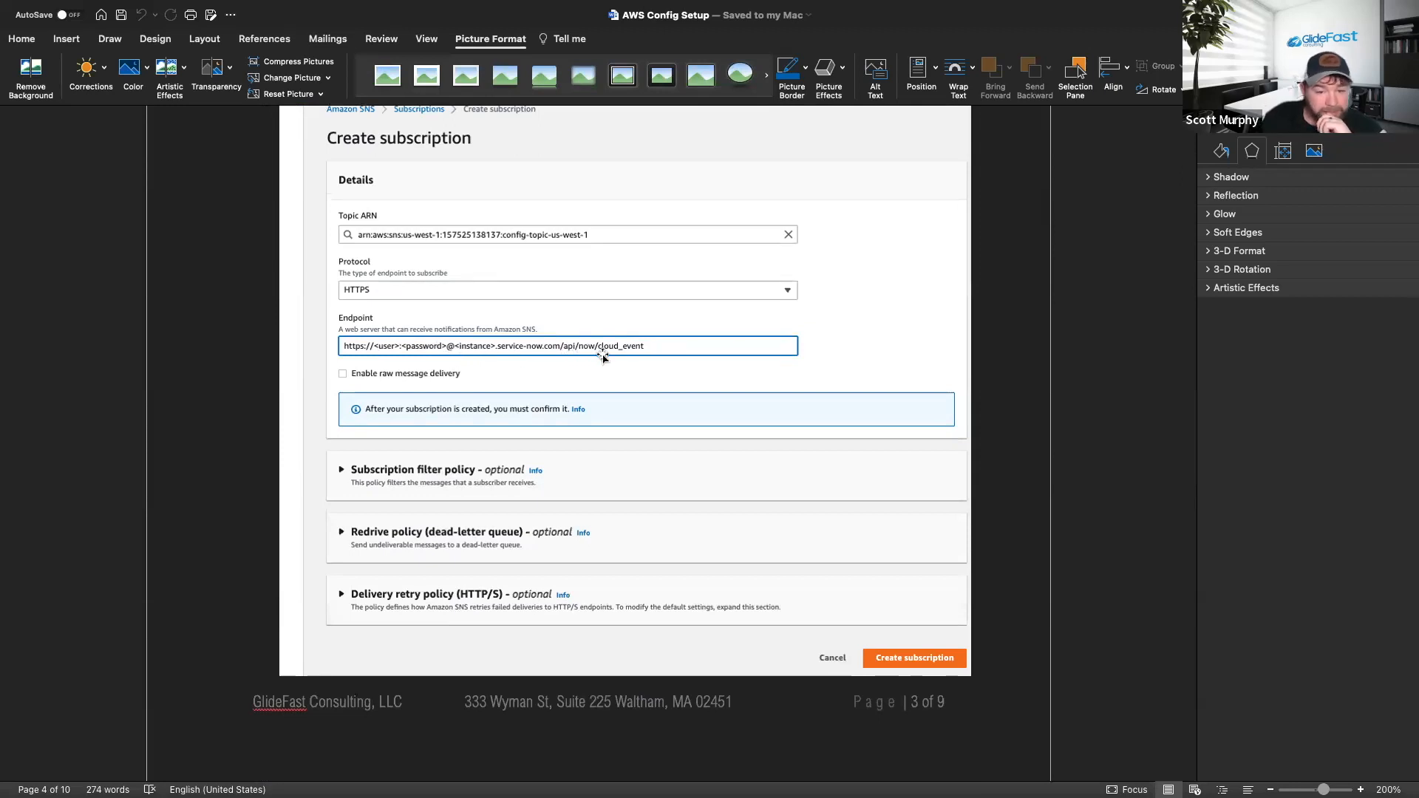
Check the form against the guide, then create the STW_Demo HTTPS subscription to ServiceNow cloud_event.
key("super+Tab")
scroll(339, 399, "down", 1)
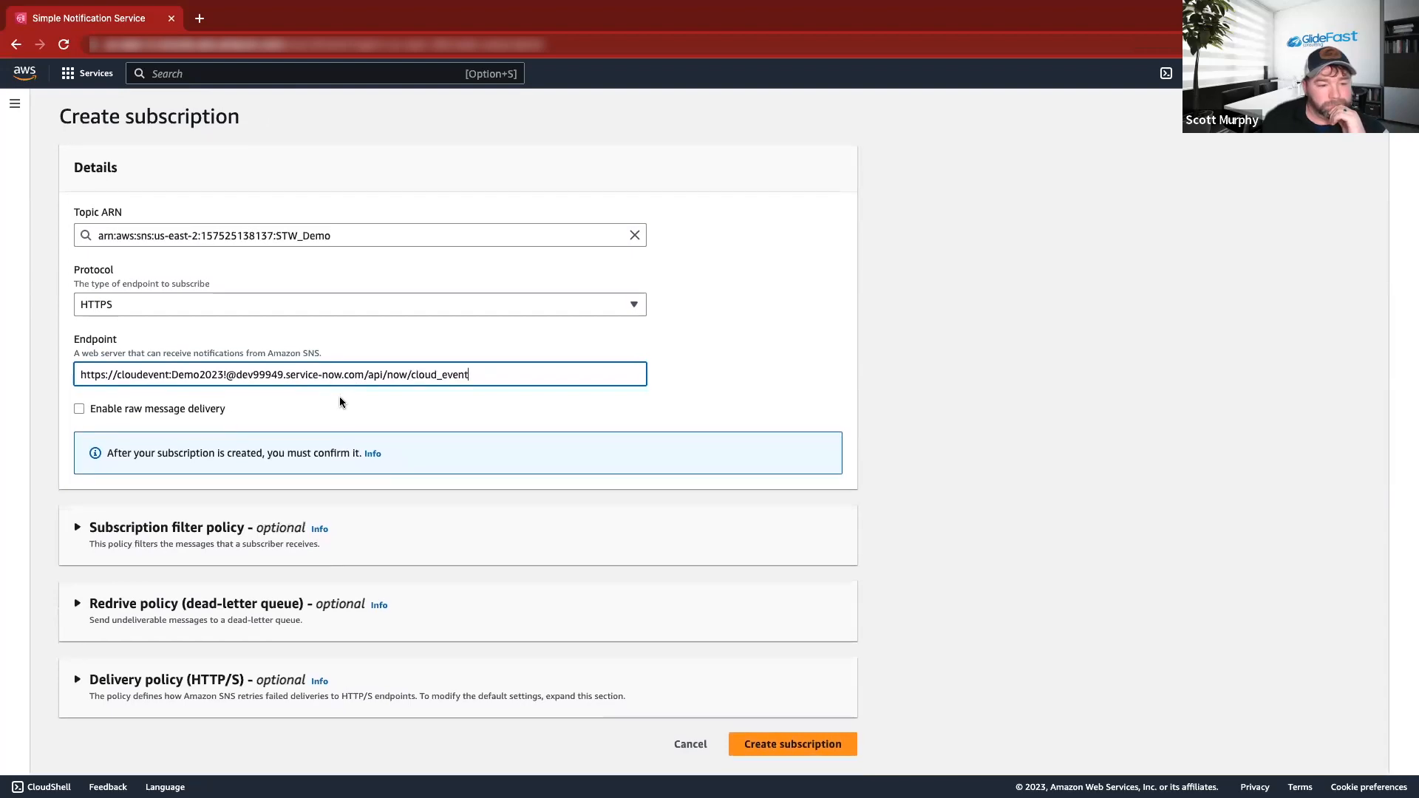
scroll(340, 398, "up", 1)
key("super+Tab")
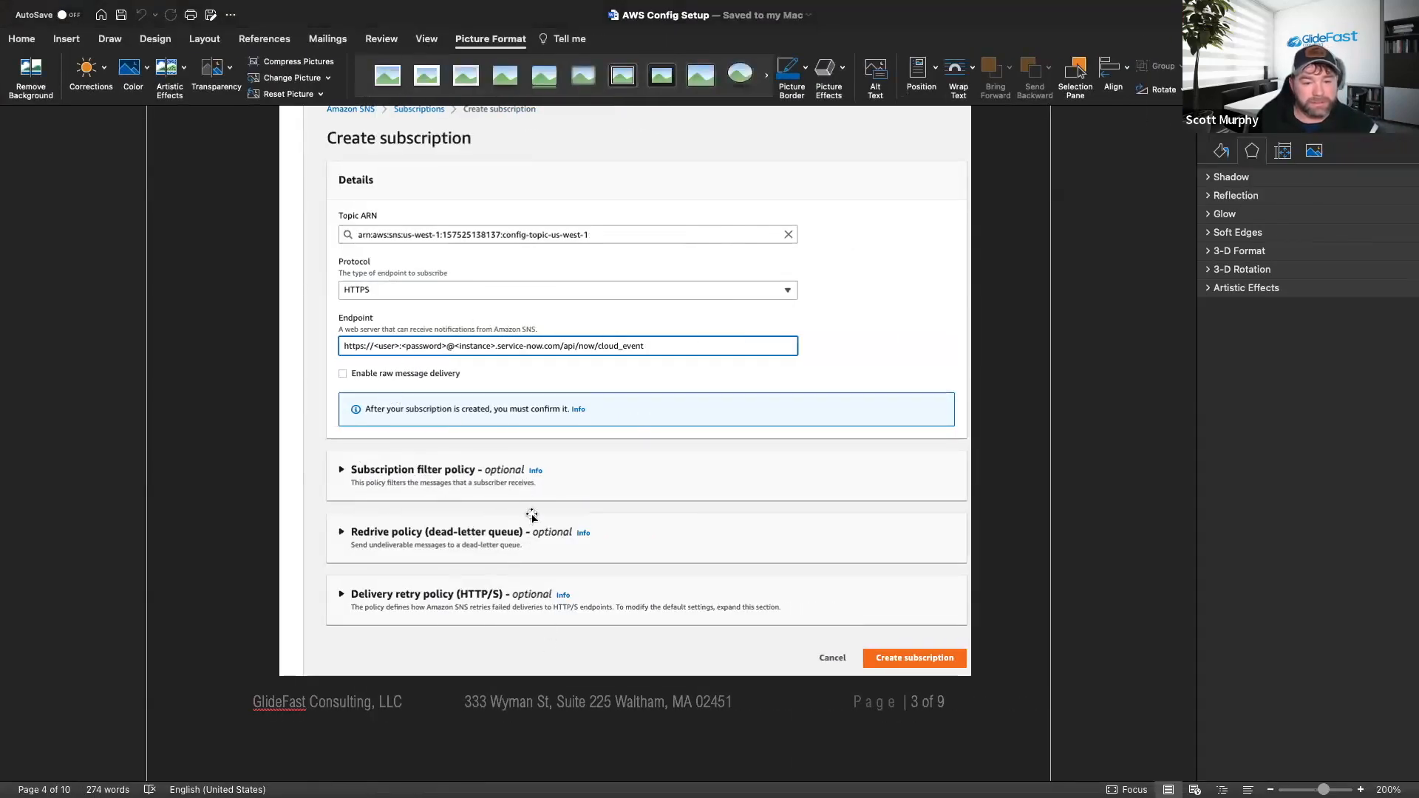
key("super+Tab")
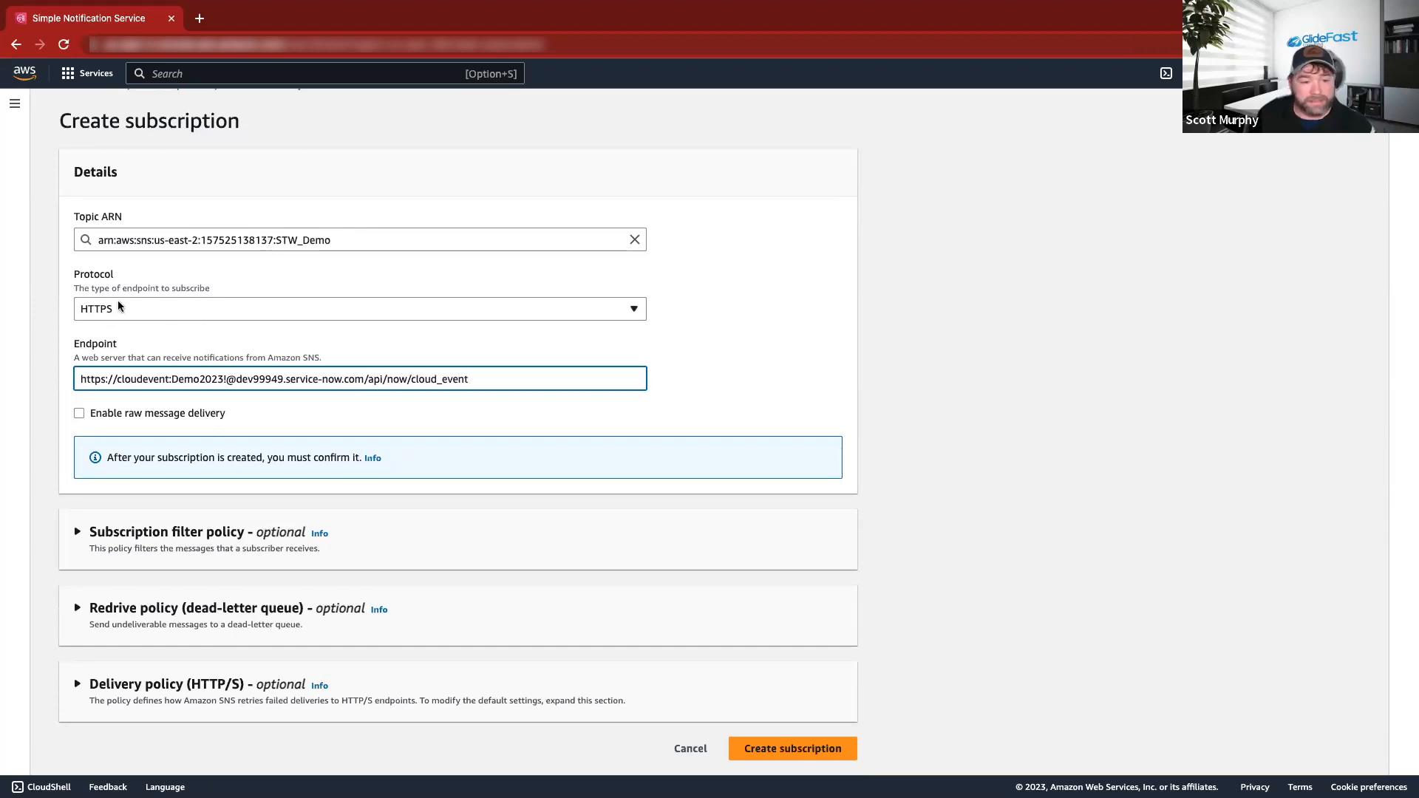
left_click(751, 751)
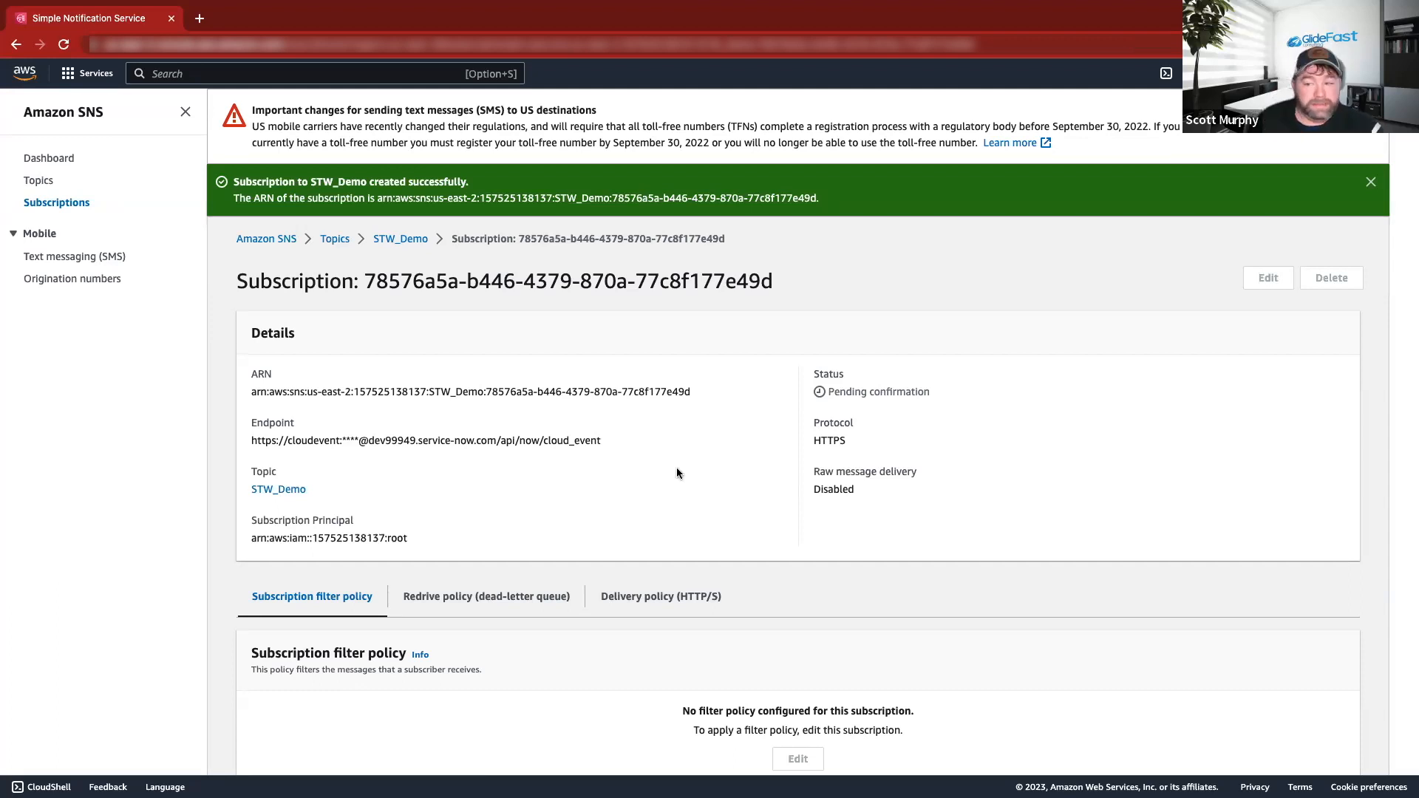
Reload the STW_Demo subscription page twice; it stays Pending confirmation.
scroll(453, 337, "down", 1)
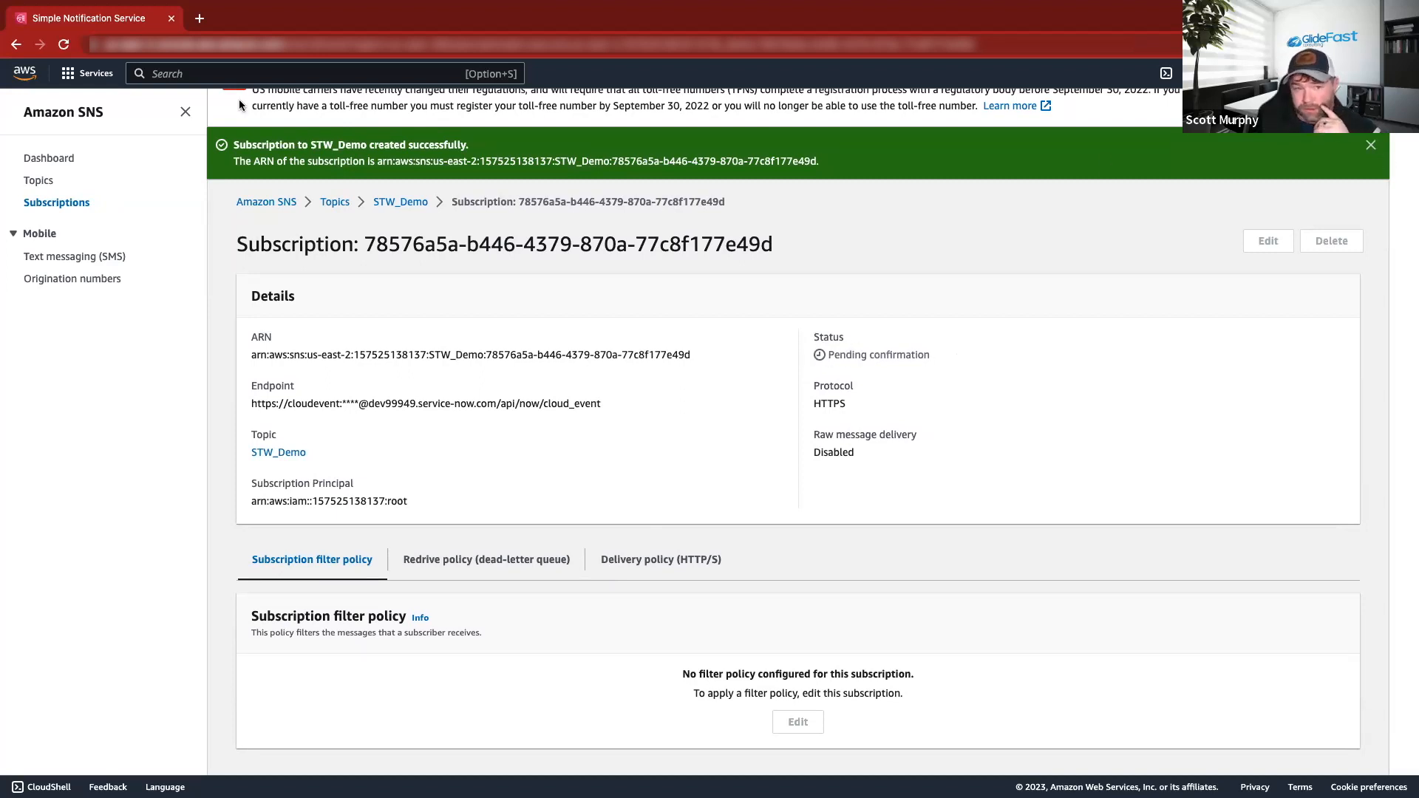
left_click(67, 42)
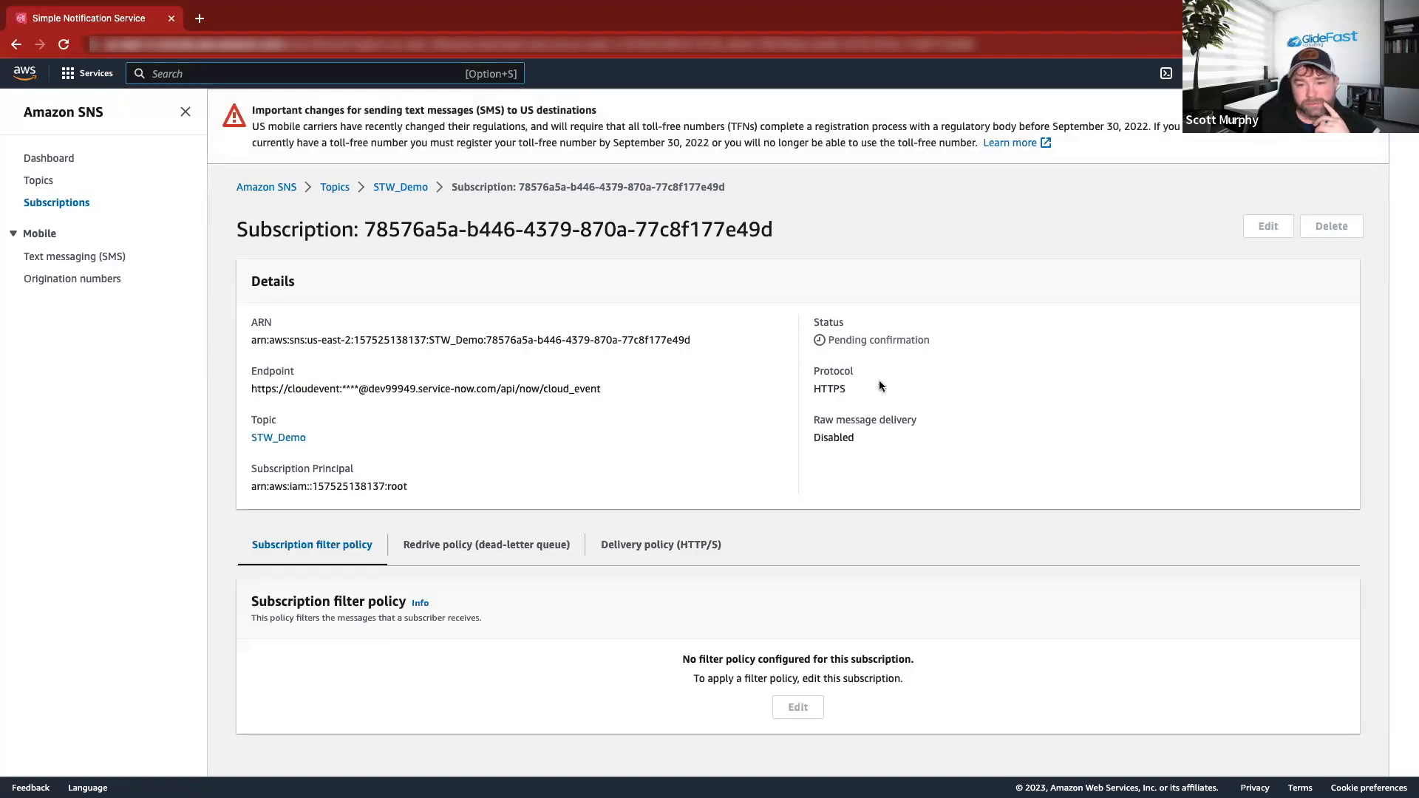
left_click(64, 44)
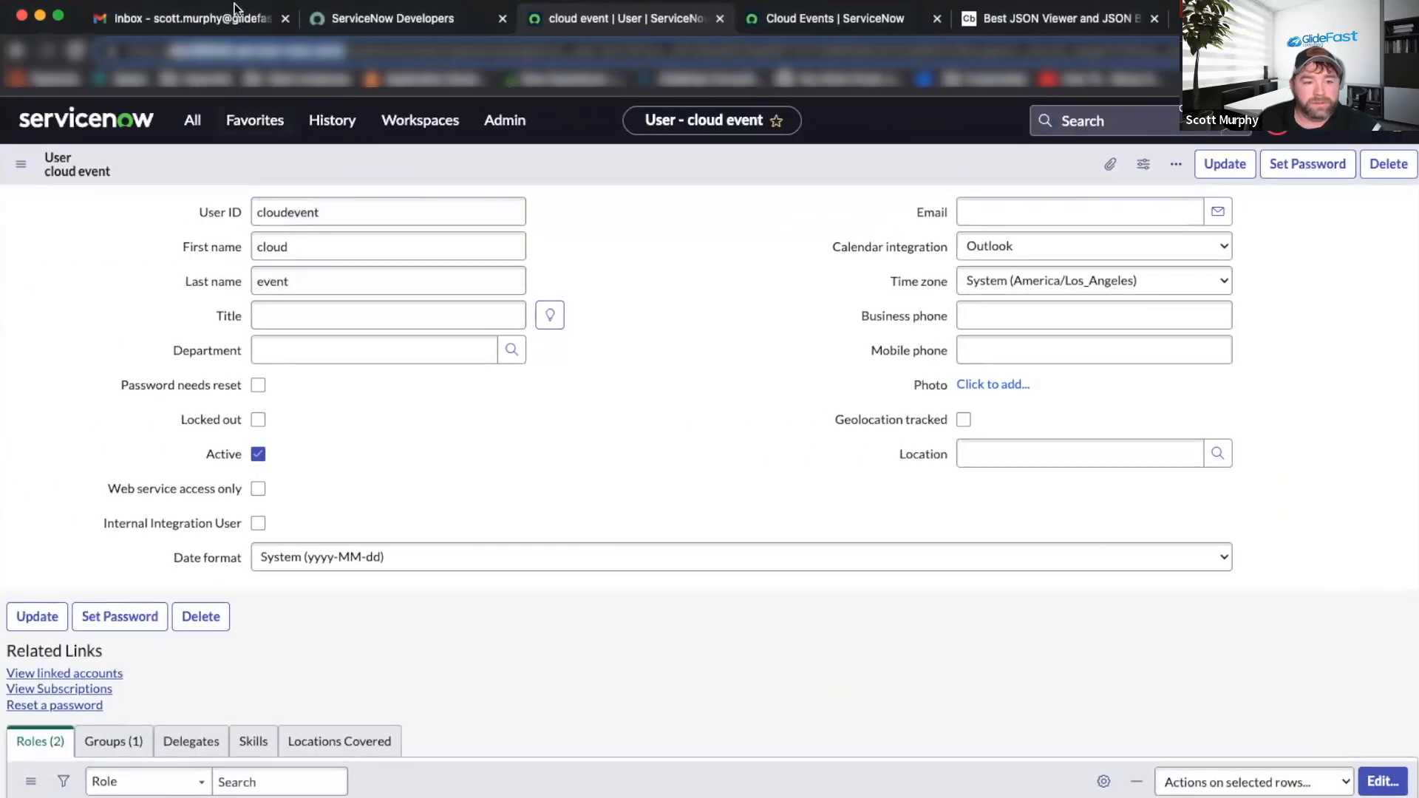
Open and refresh the ServiceNow Cloud Events list to look for incoming events.
left_click(308, 127)
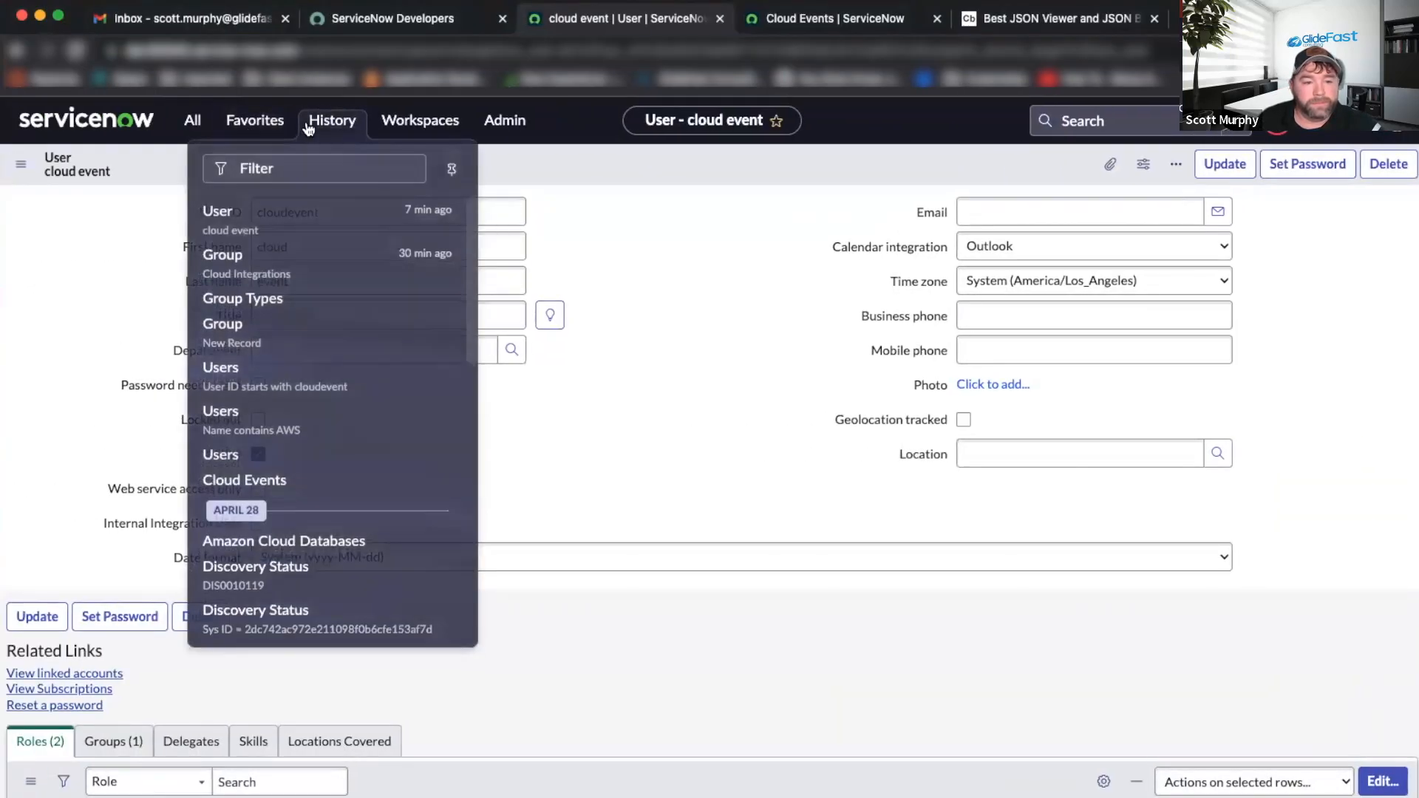
left_click(813, 19)
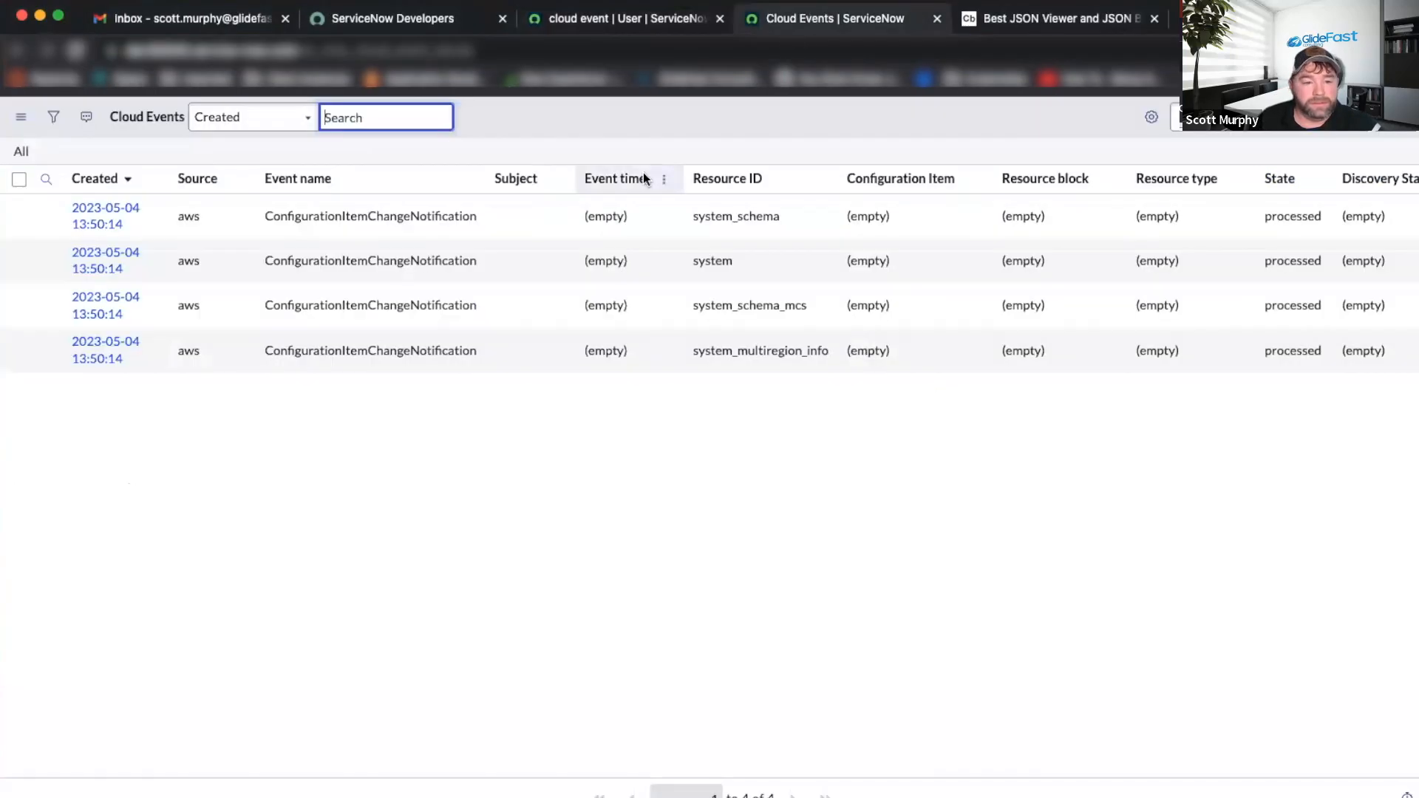
right_click(706, 128)
left_click(774, 229)
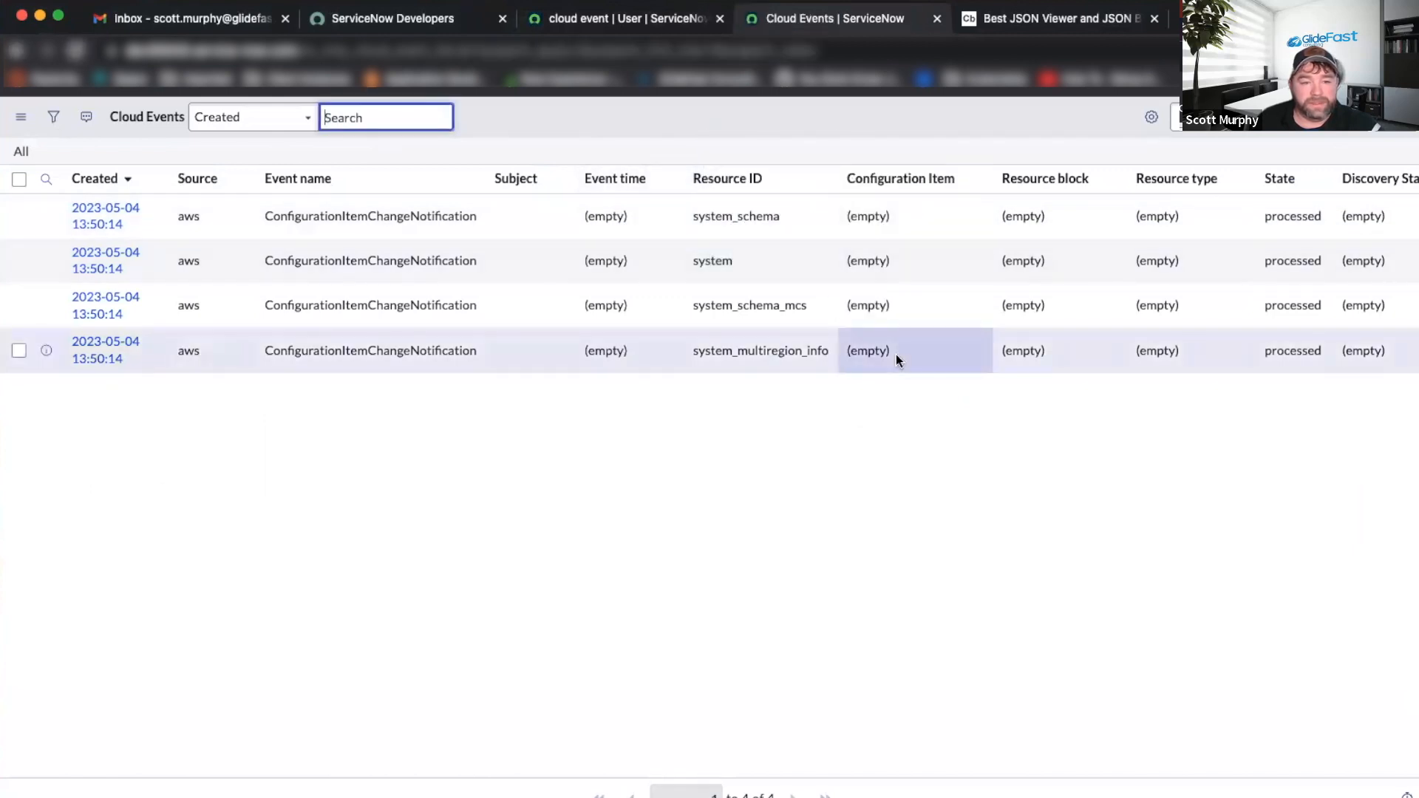
right_click(741, 128)
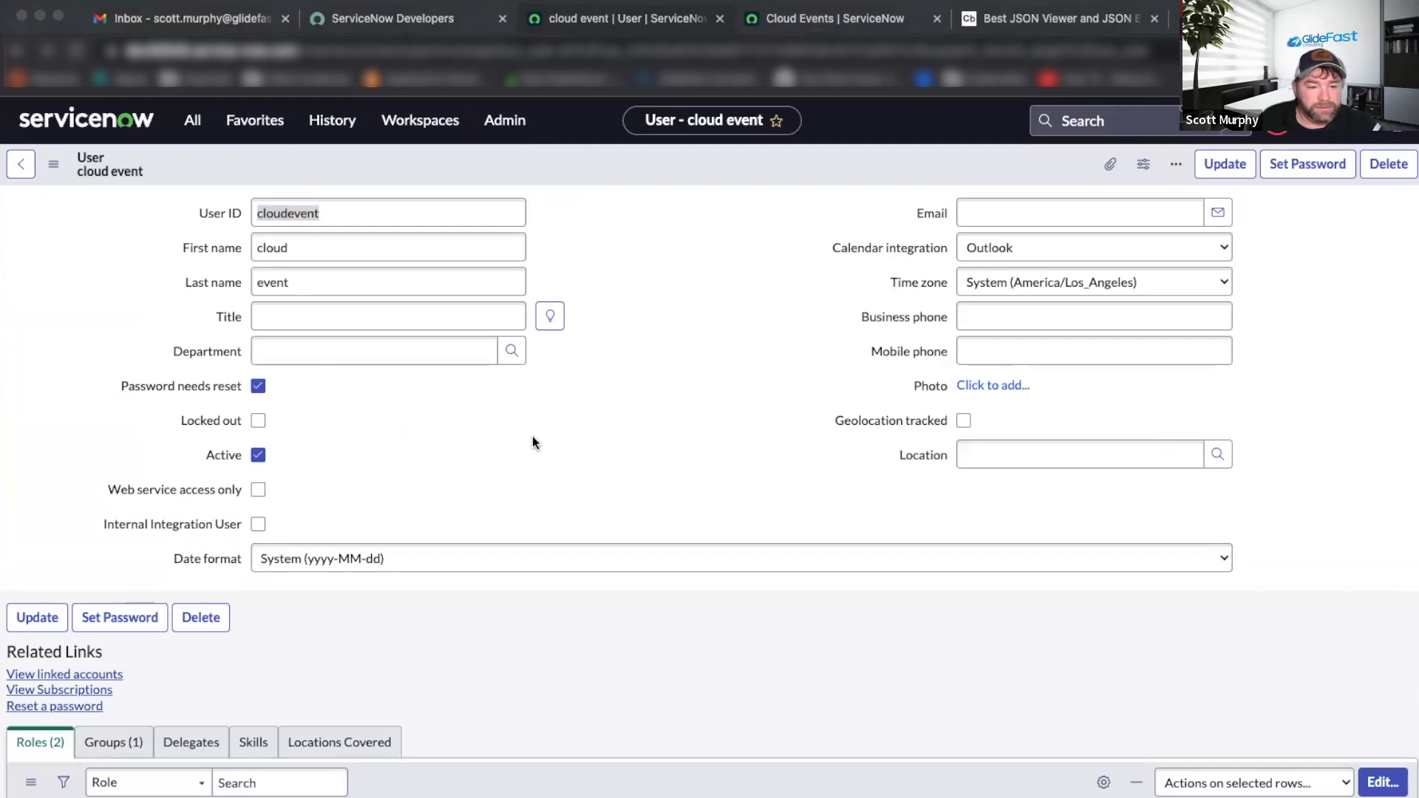
scroll(534, 441, "down", 3)
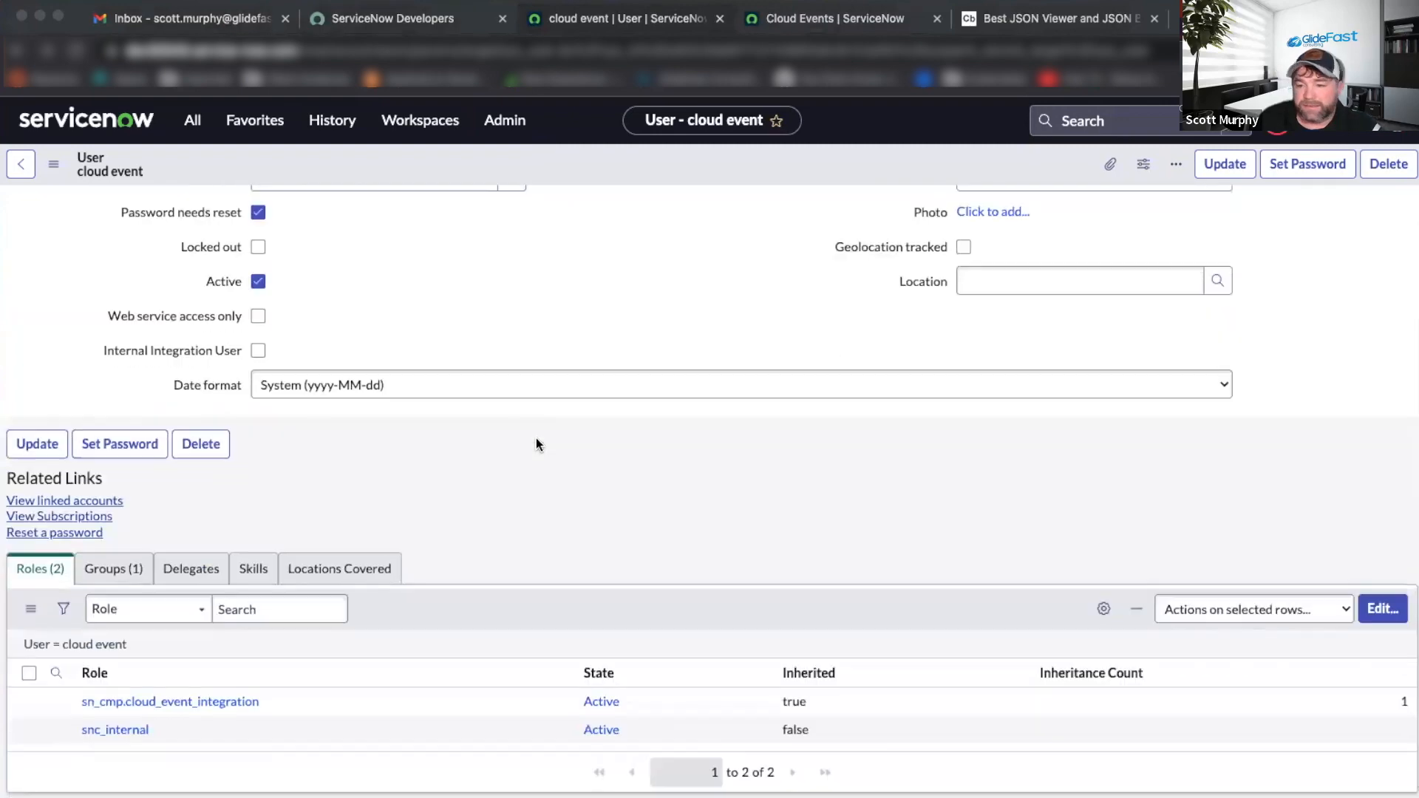
scroll(529, 436, "up", 3)
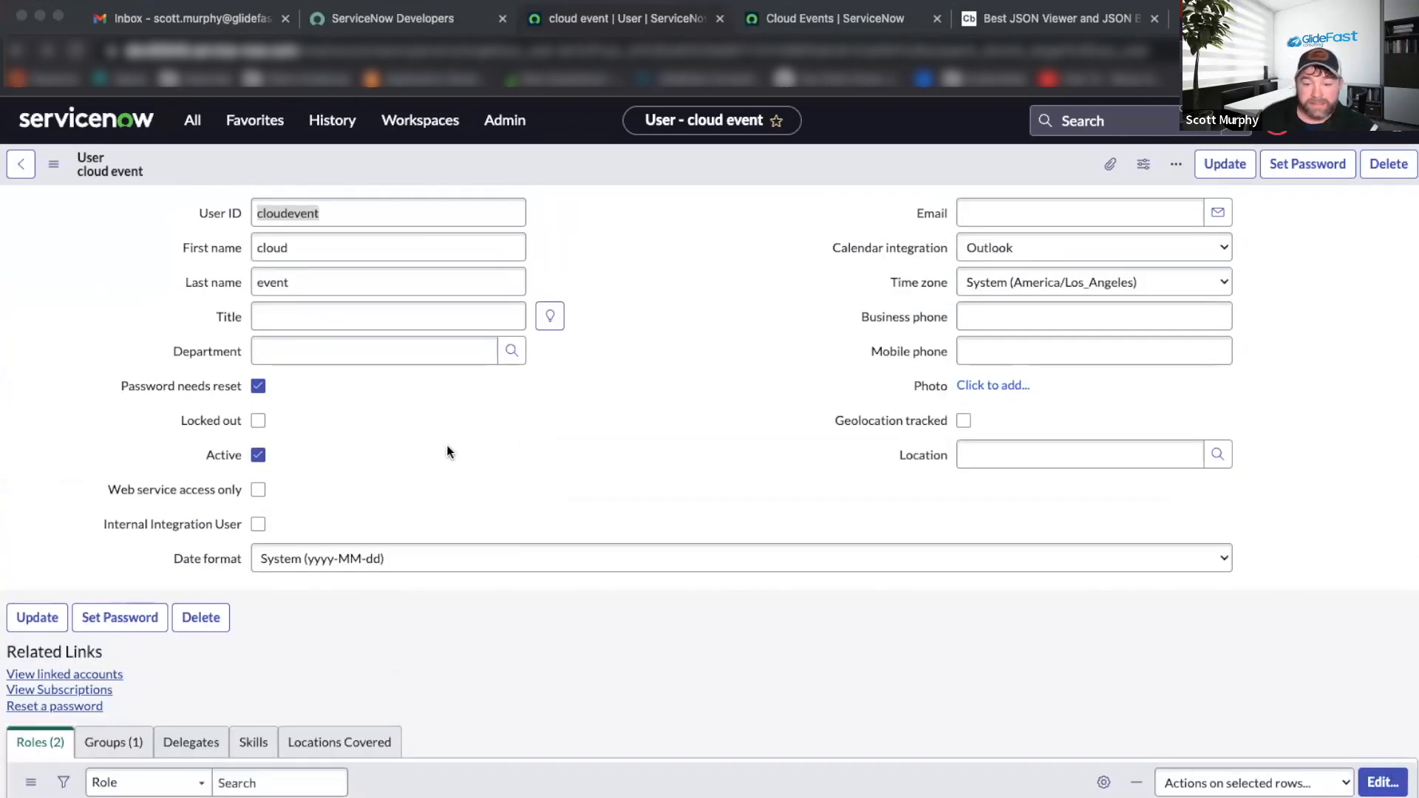
Set and confirm a new password for the cloud event user, then log out.
left_click(1395, 121)
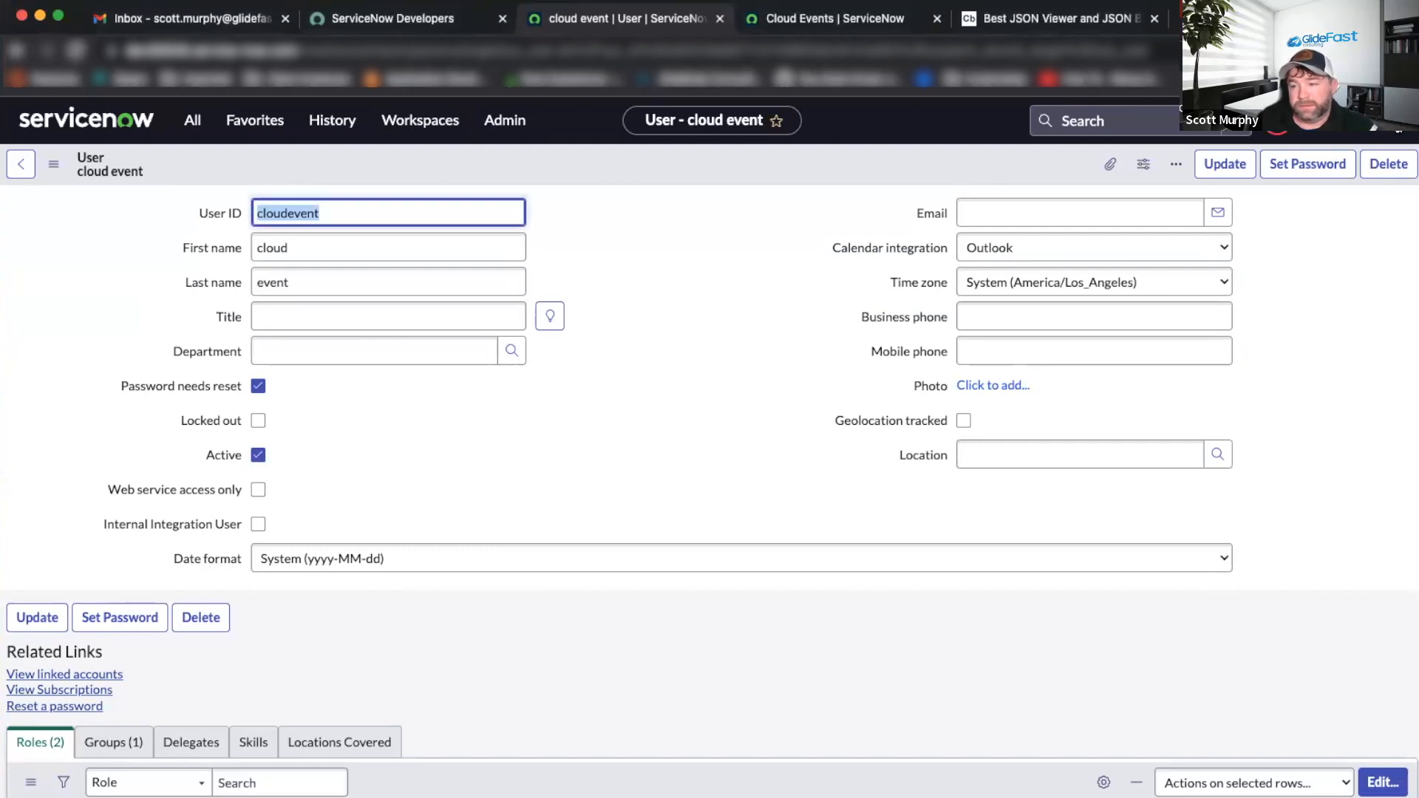
left_click(1396, 121)
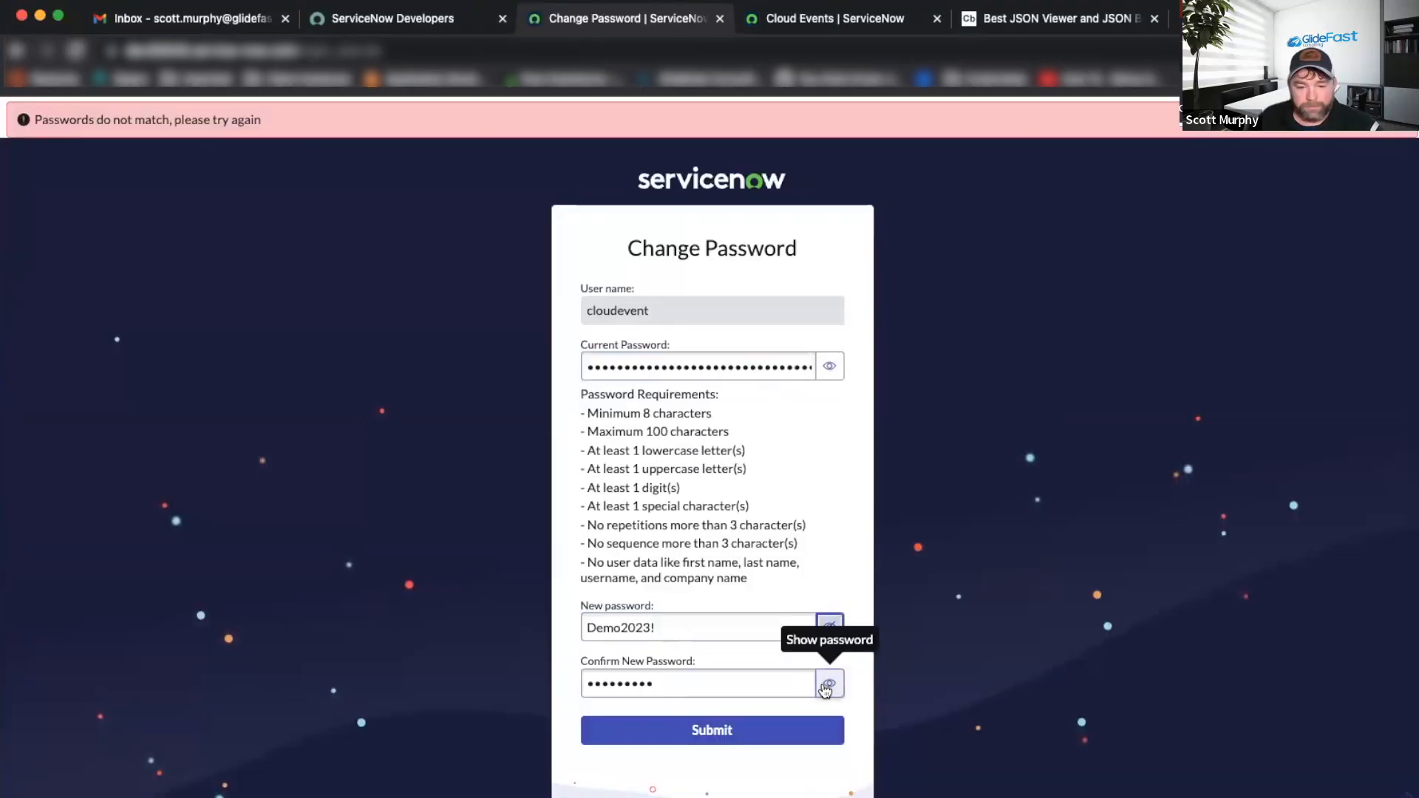
left_click(827, 685)
left_click(769, 730)
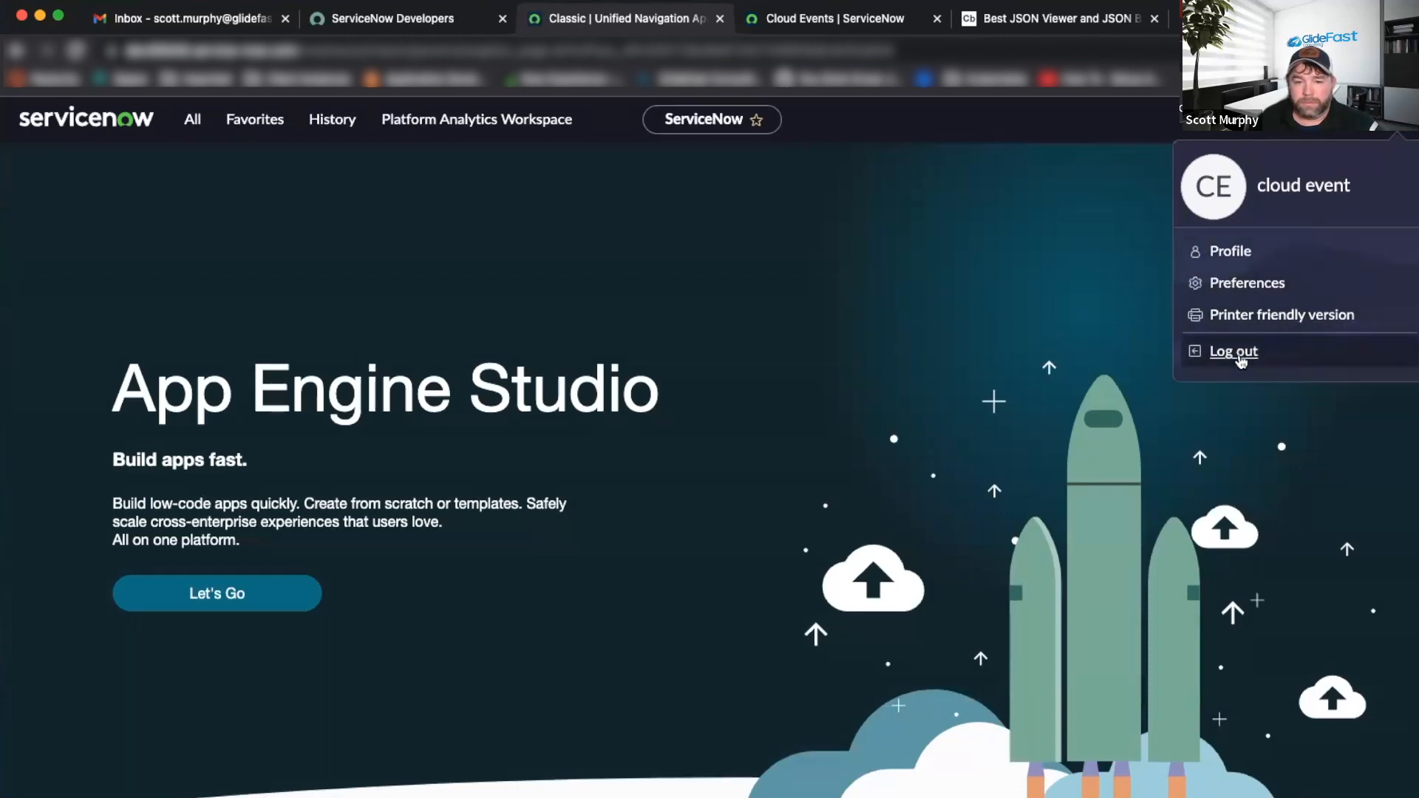
left_click(1236, 353)
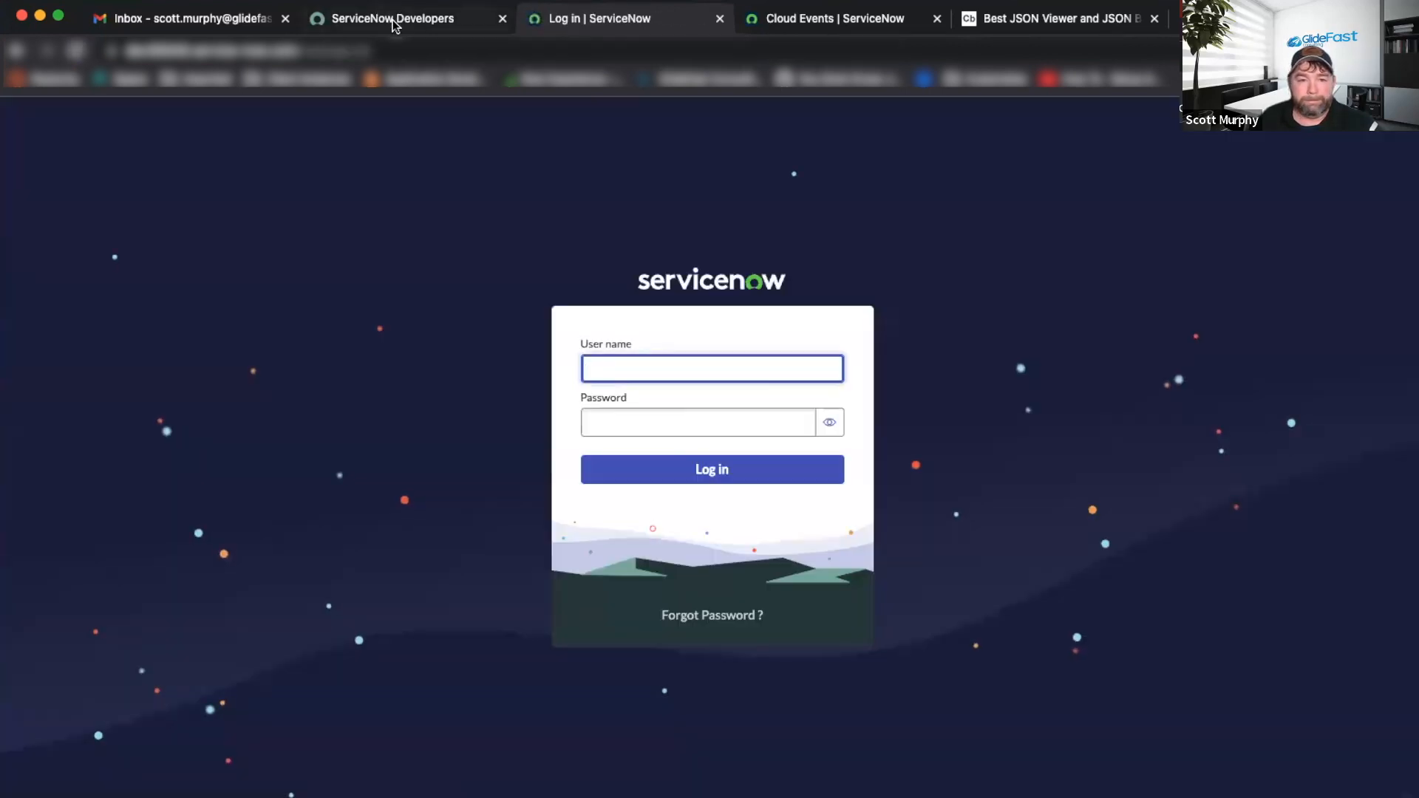
Open the ServiceNow developer instance in a new tab and return to the STW_Demo topic.
left_click(397, 23)
left_click(430, 505)
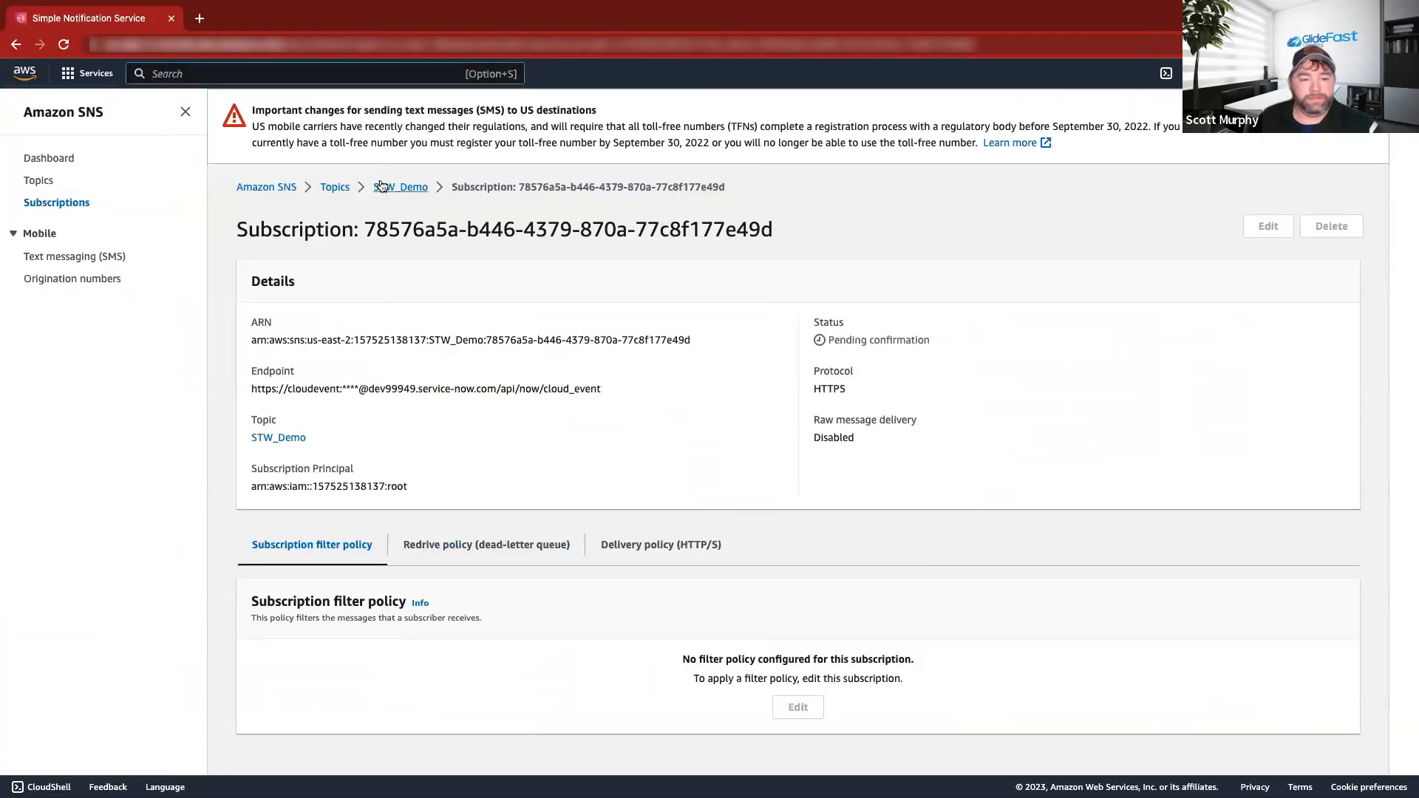
left_click(396, 187)
Recreate the HTTPS subscription to the ServiceNow cloud_event endpoint and reload until it shows Confirmed.
left_click(1280, 476)
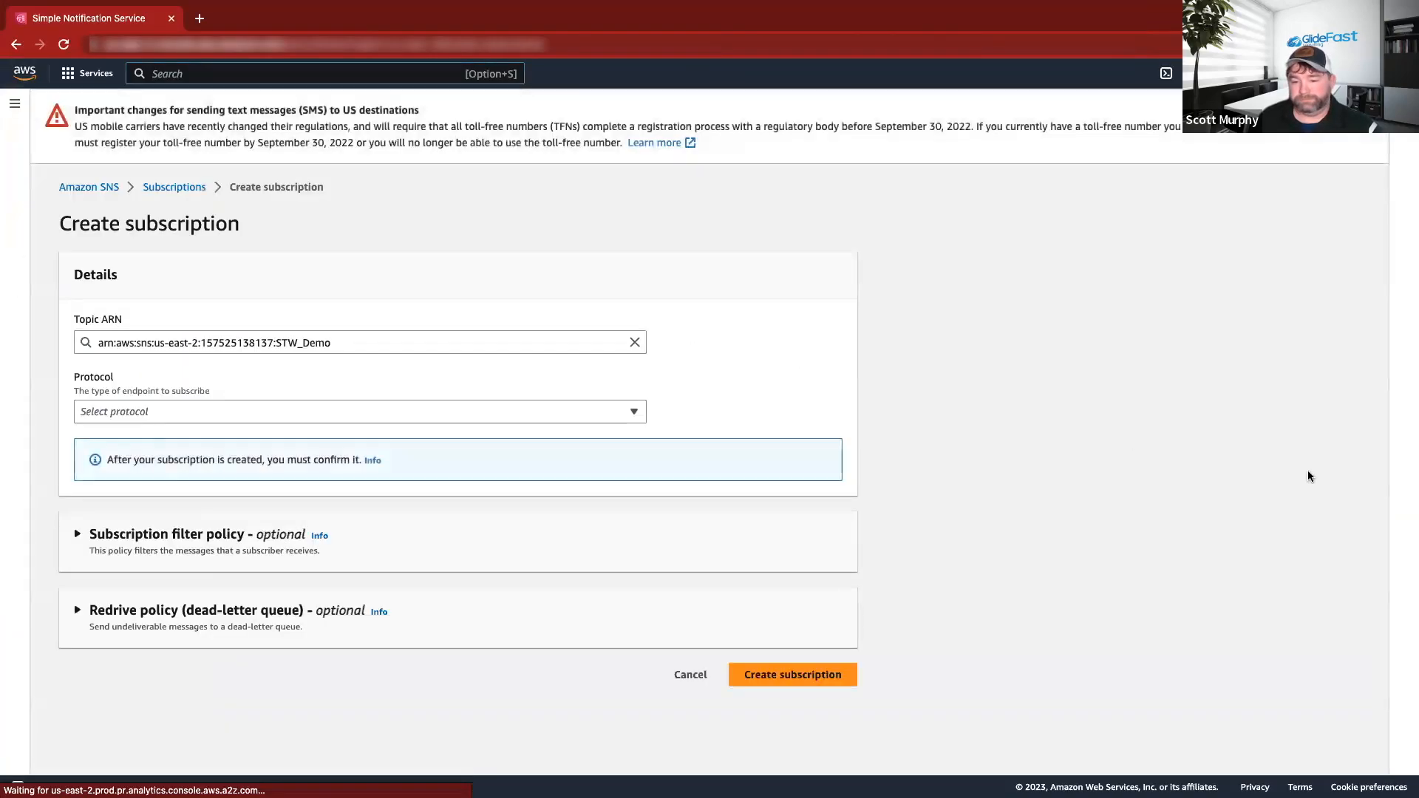
left_click(243, 411)
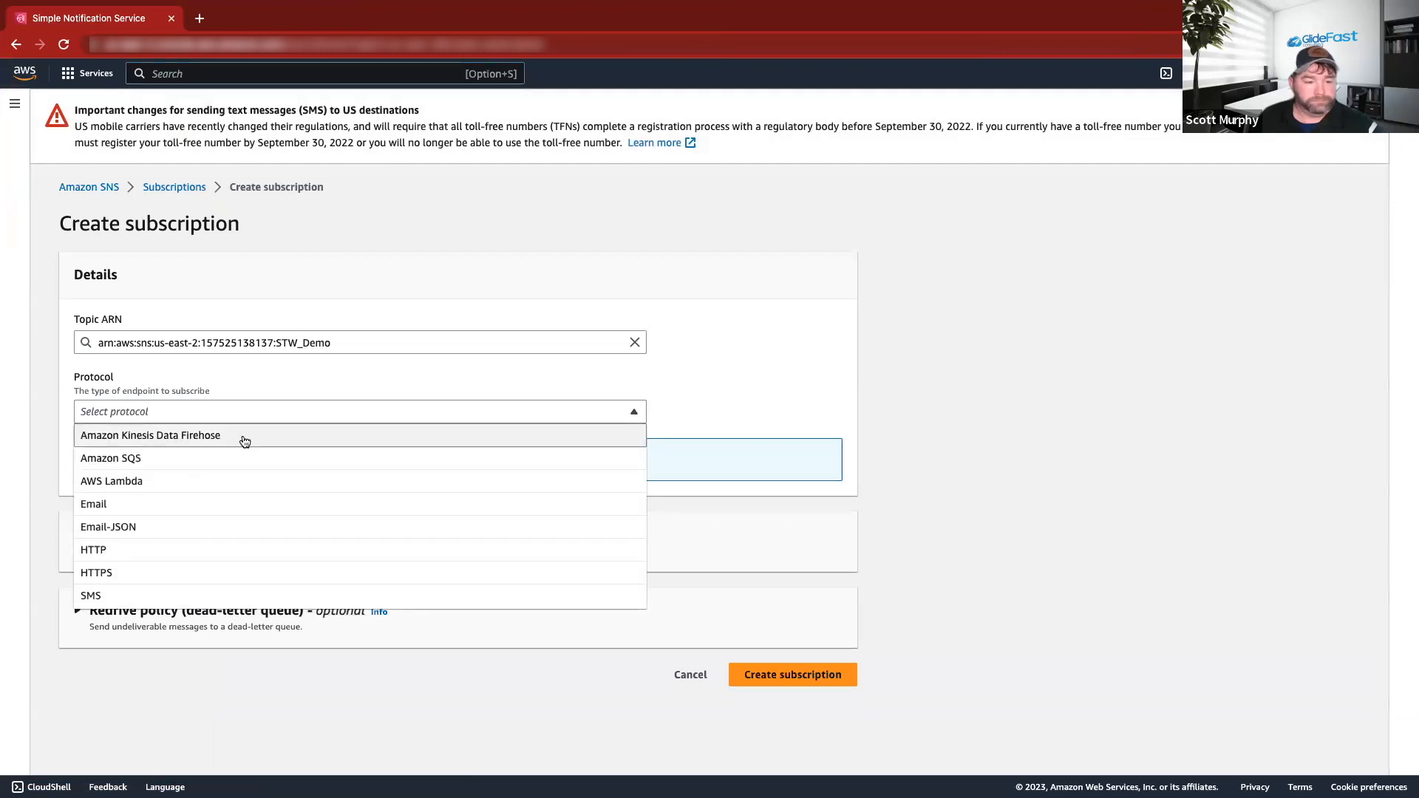
left_click(155, 573)
left_click(175, 481)
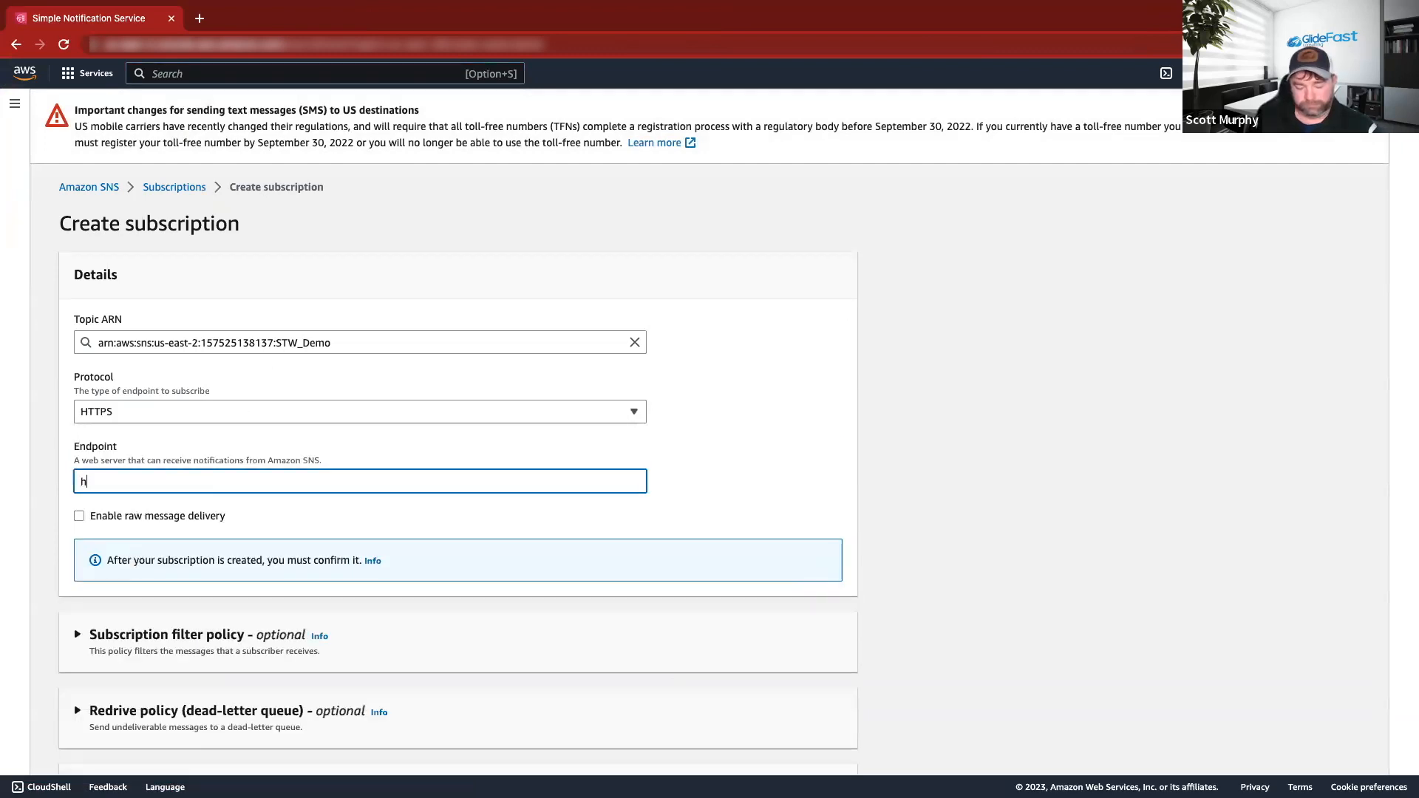
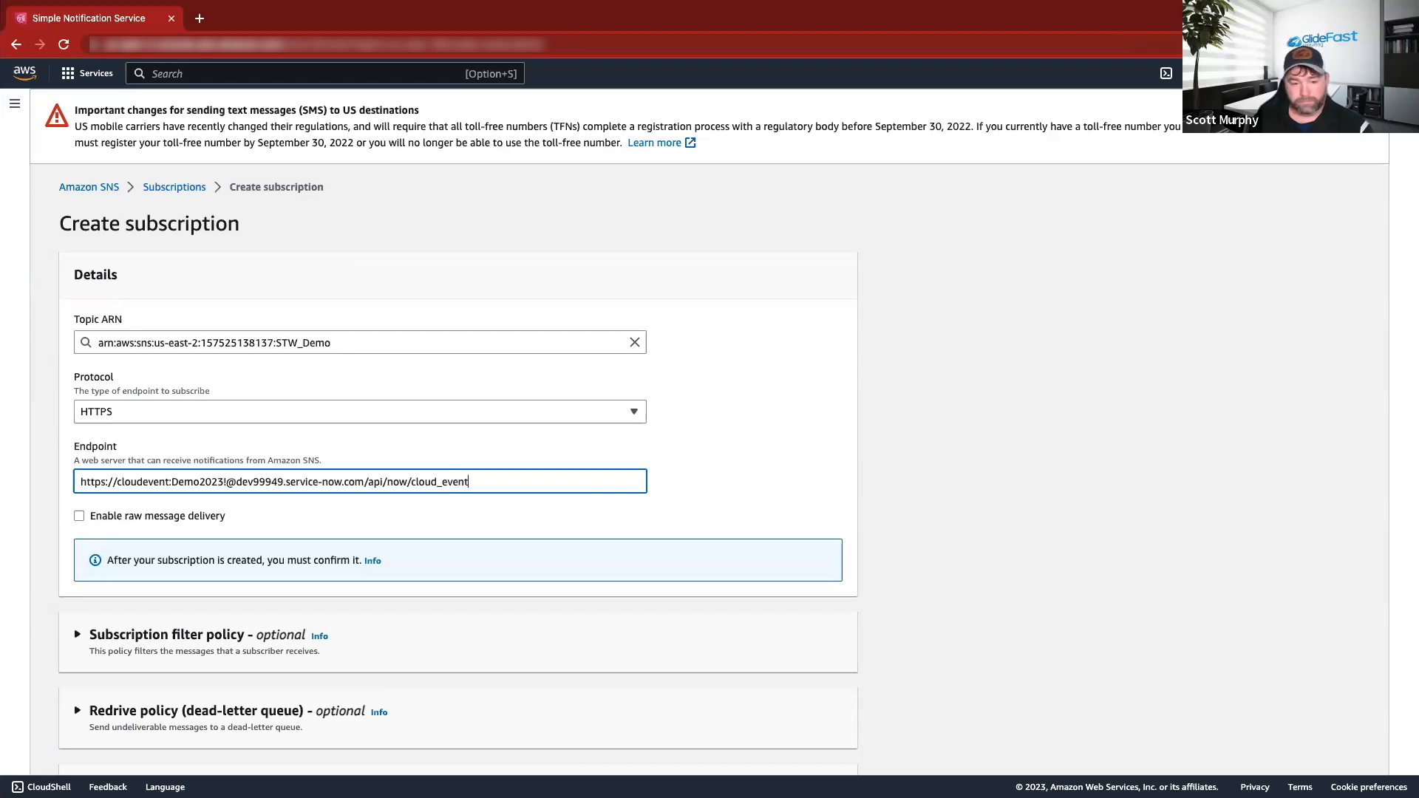
key("Return")
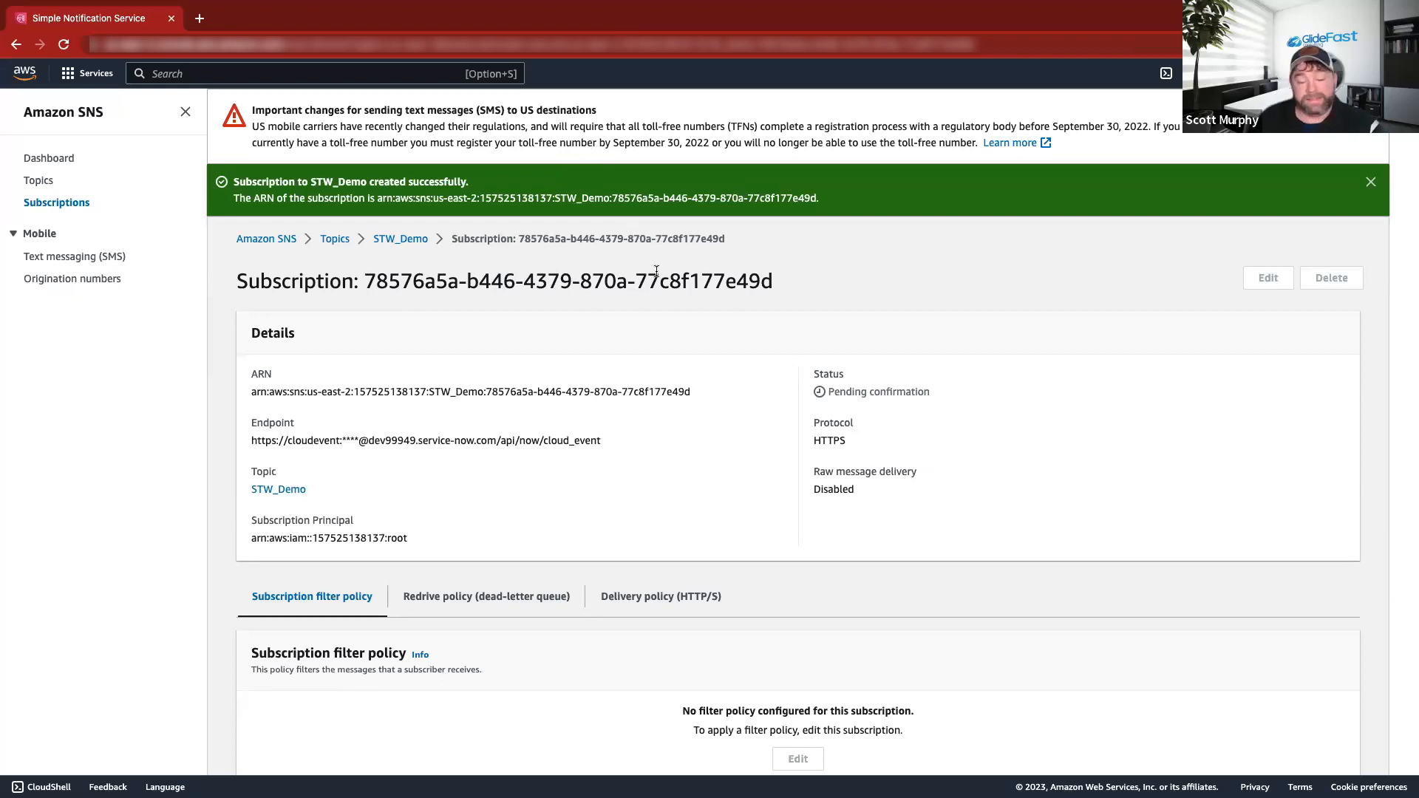
left_click(64, 44)
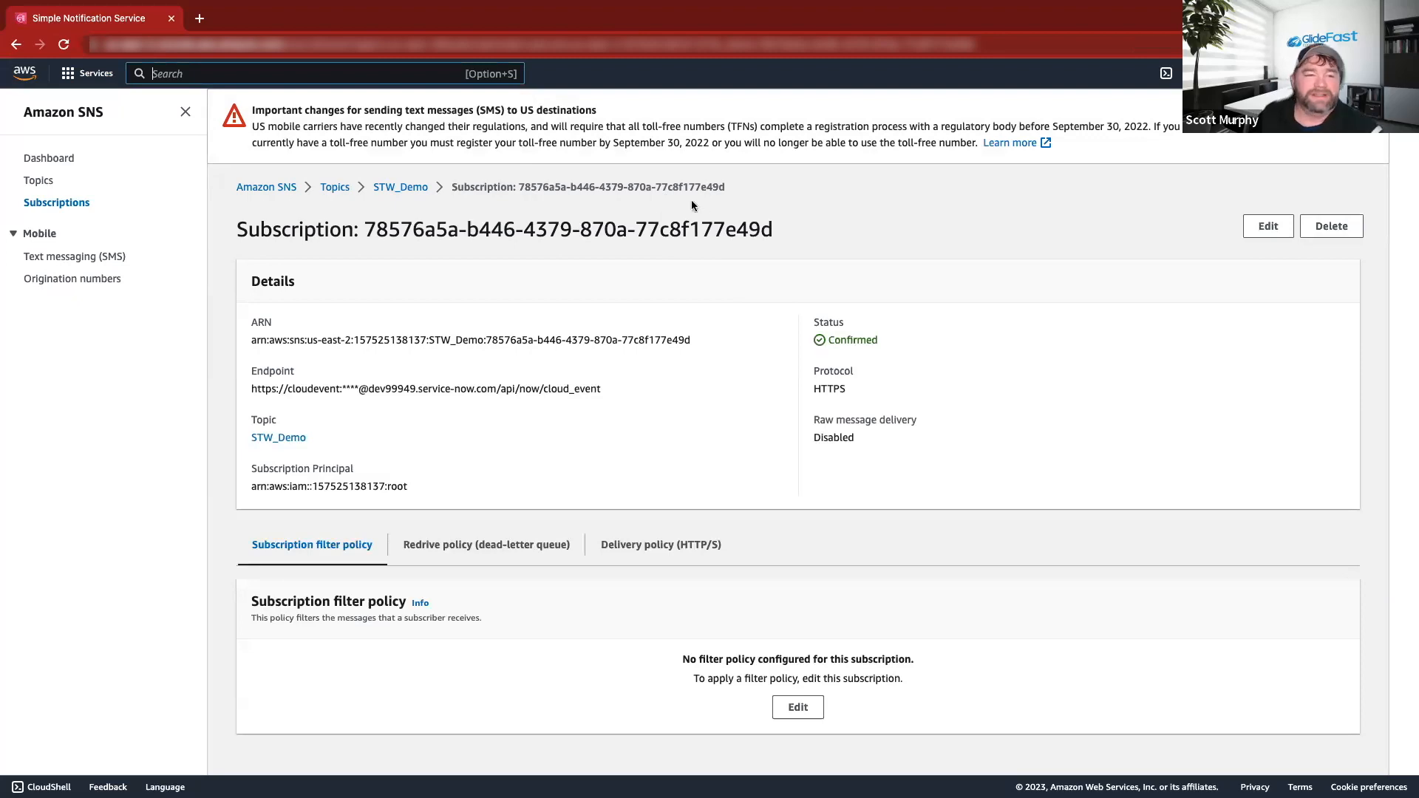
key("ctrl+Left")
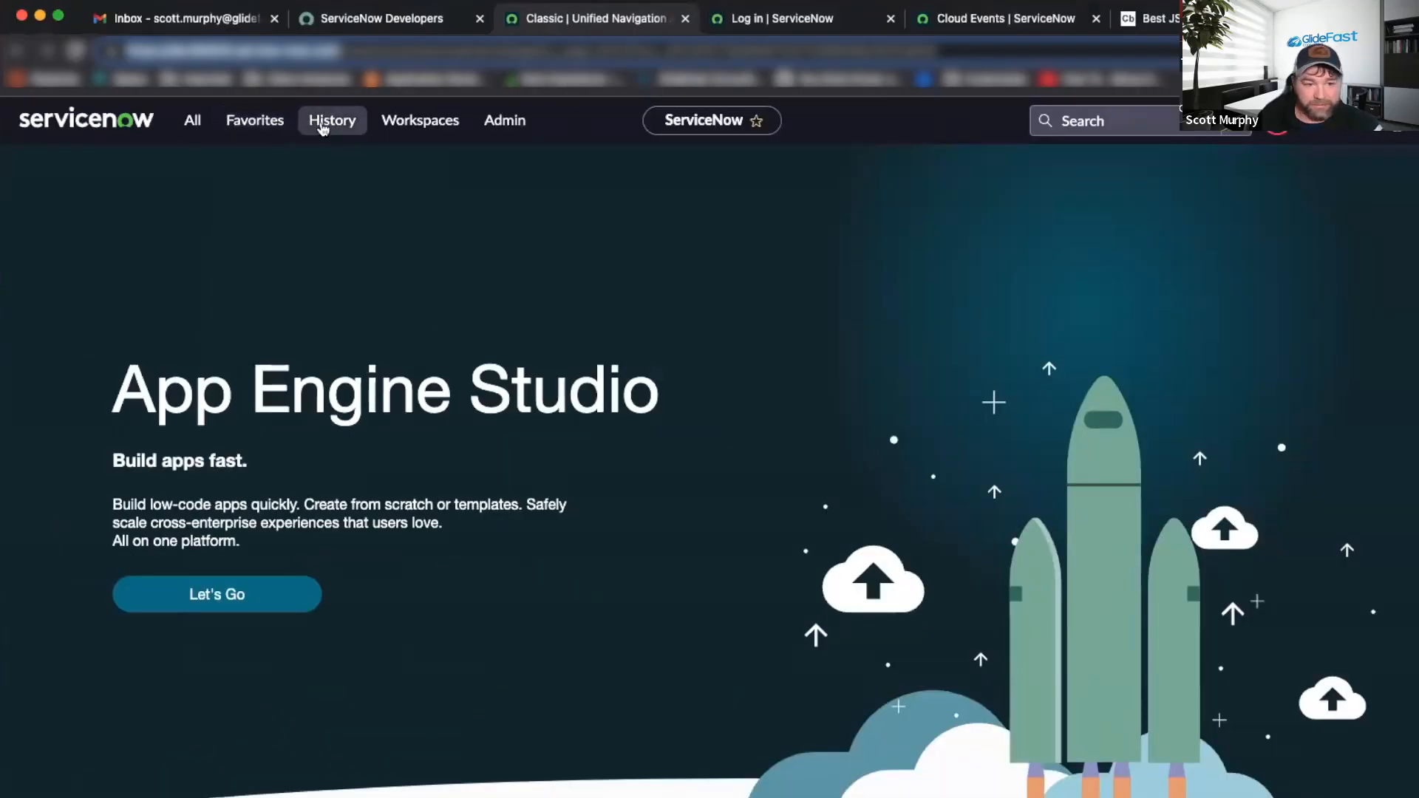
Open the newest SubscriptionConfirmation event from the ServiceNow Cloud Events list.
left_click(325, 122)
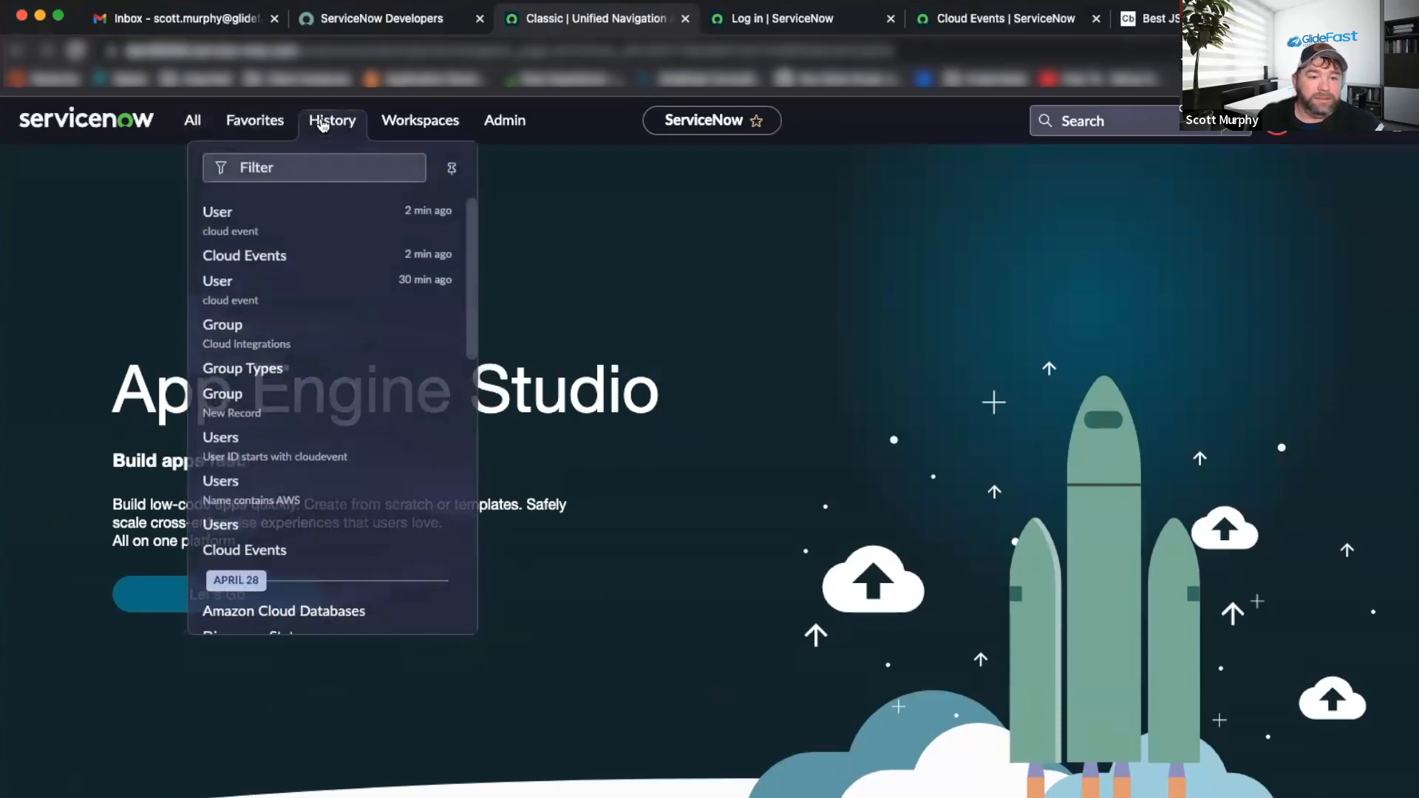
left_click(247, 253)
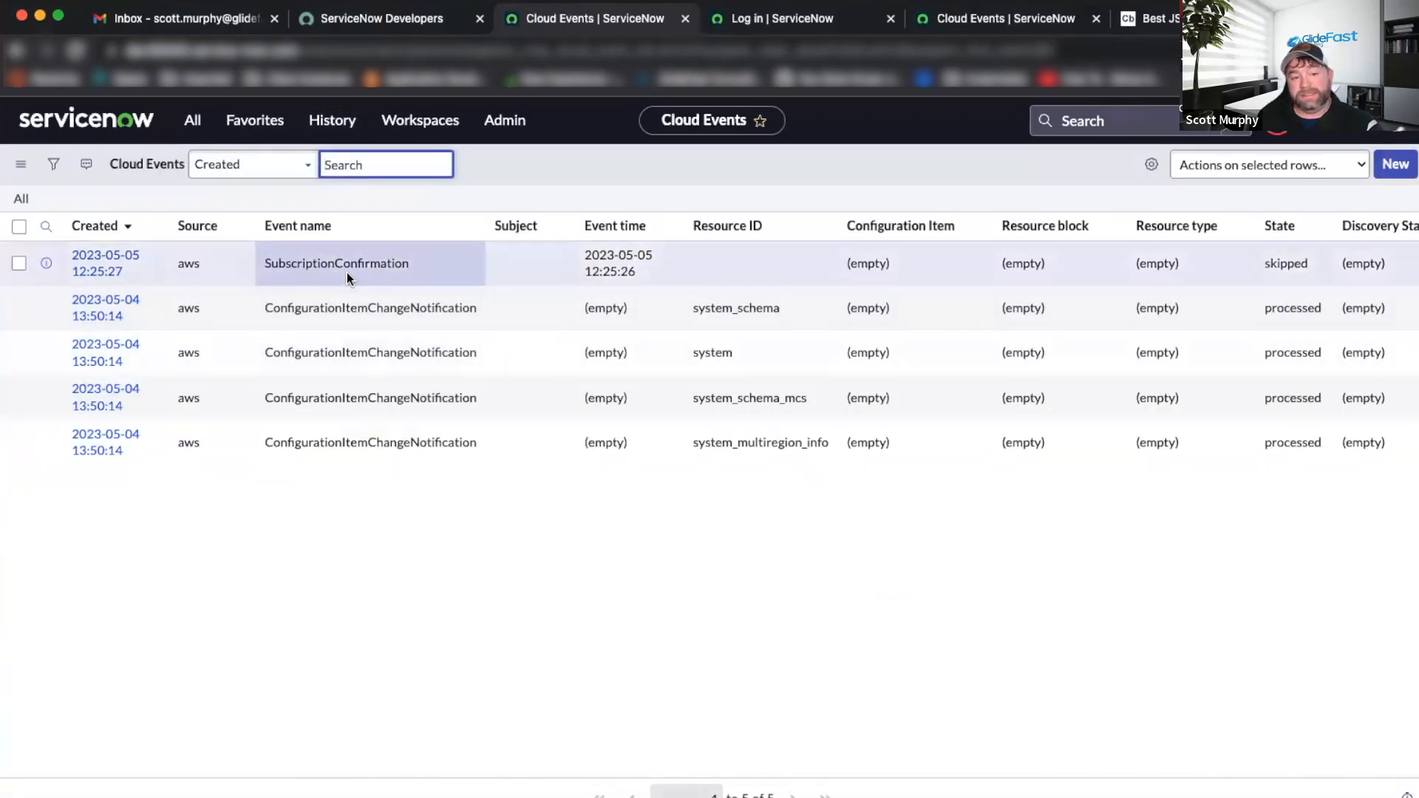
left_click(104, 260)
scroll(670, 294, "down", 3)
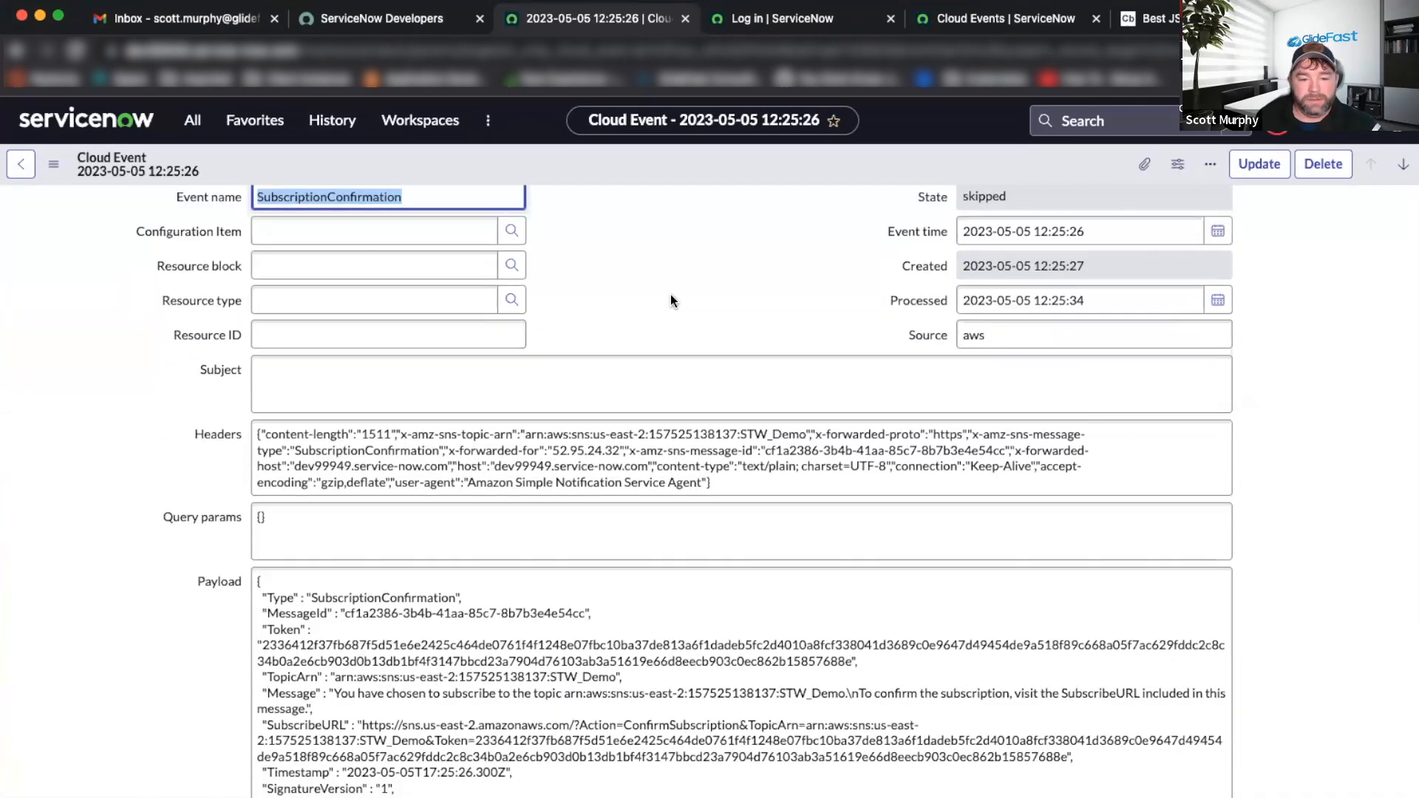
scroll(836, 443, "down", 5)
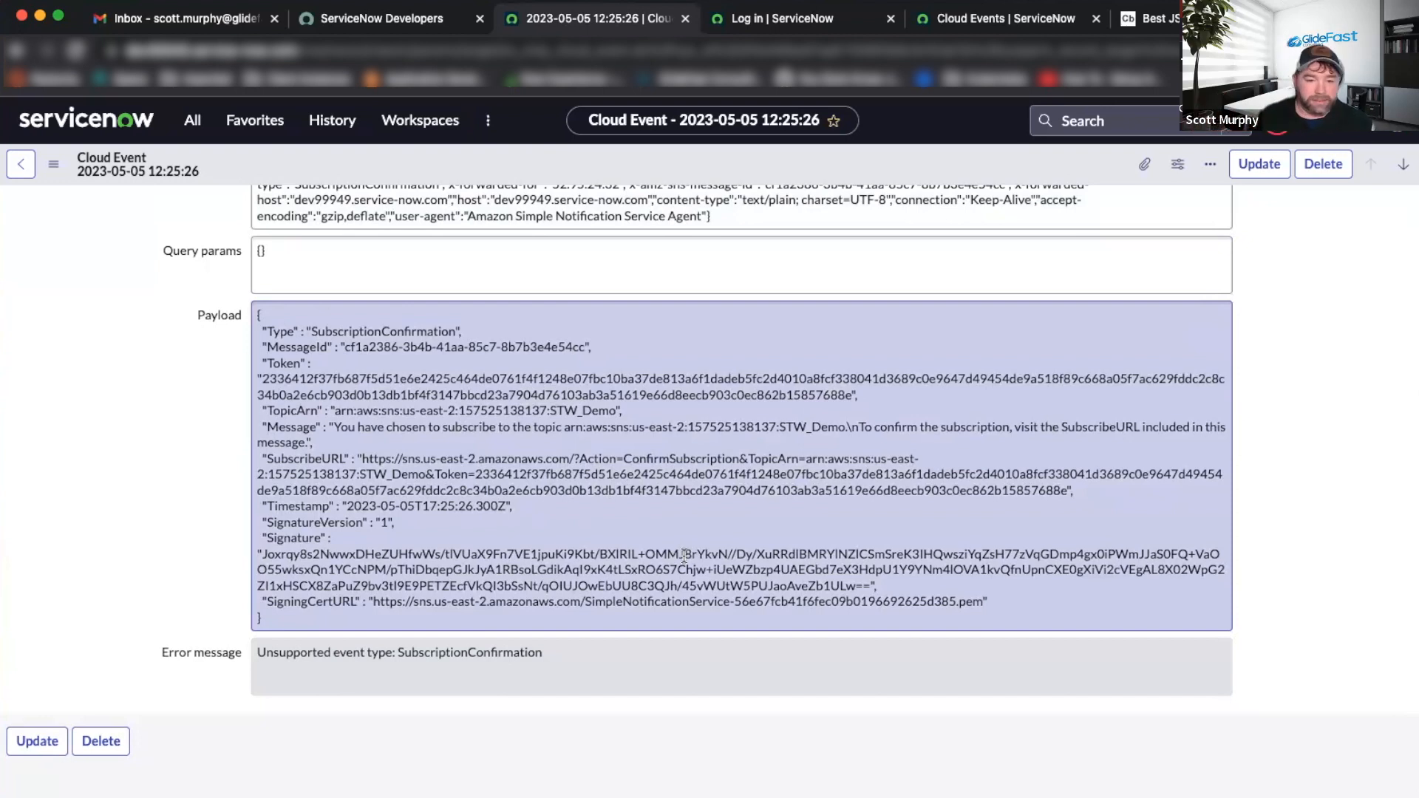
Review the event's payload, reload the record, and go back to the Cloud Events list.
left_click(905, 597)
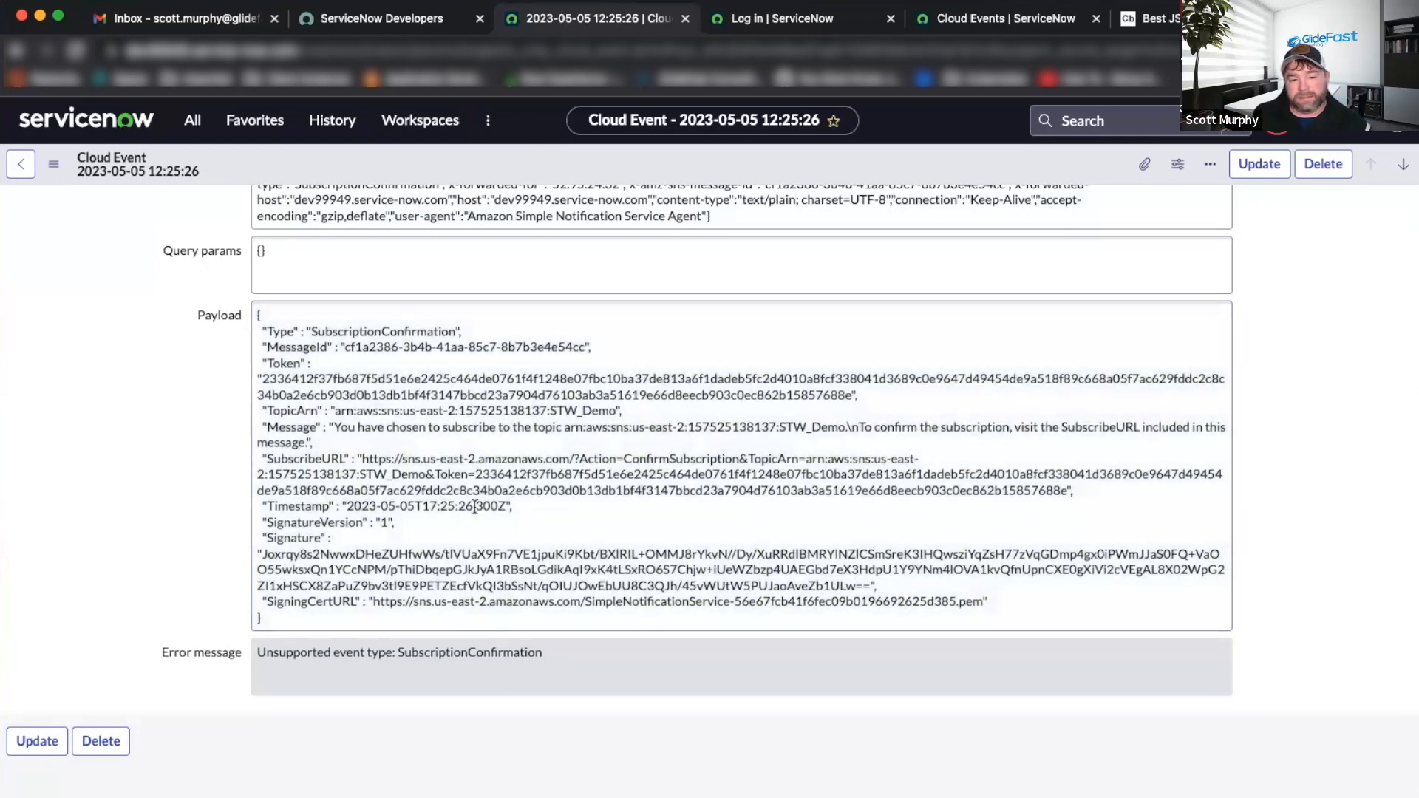
key("super+a")
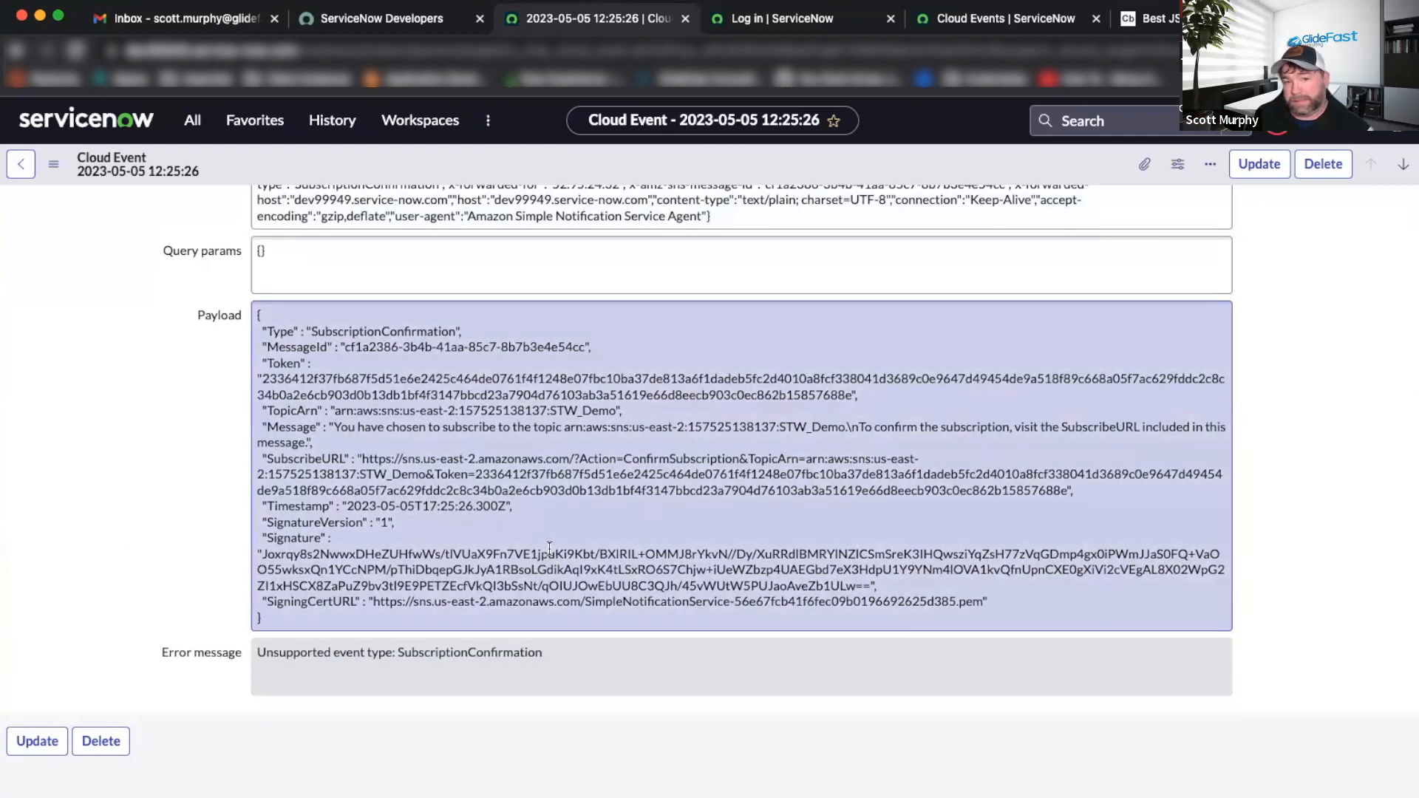
key("super+r")
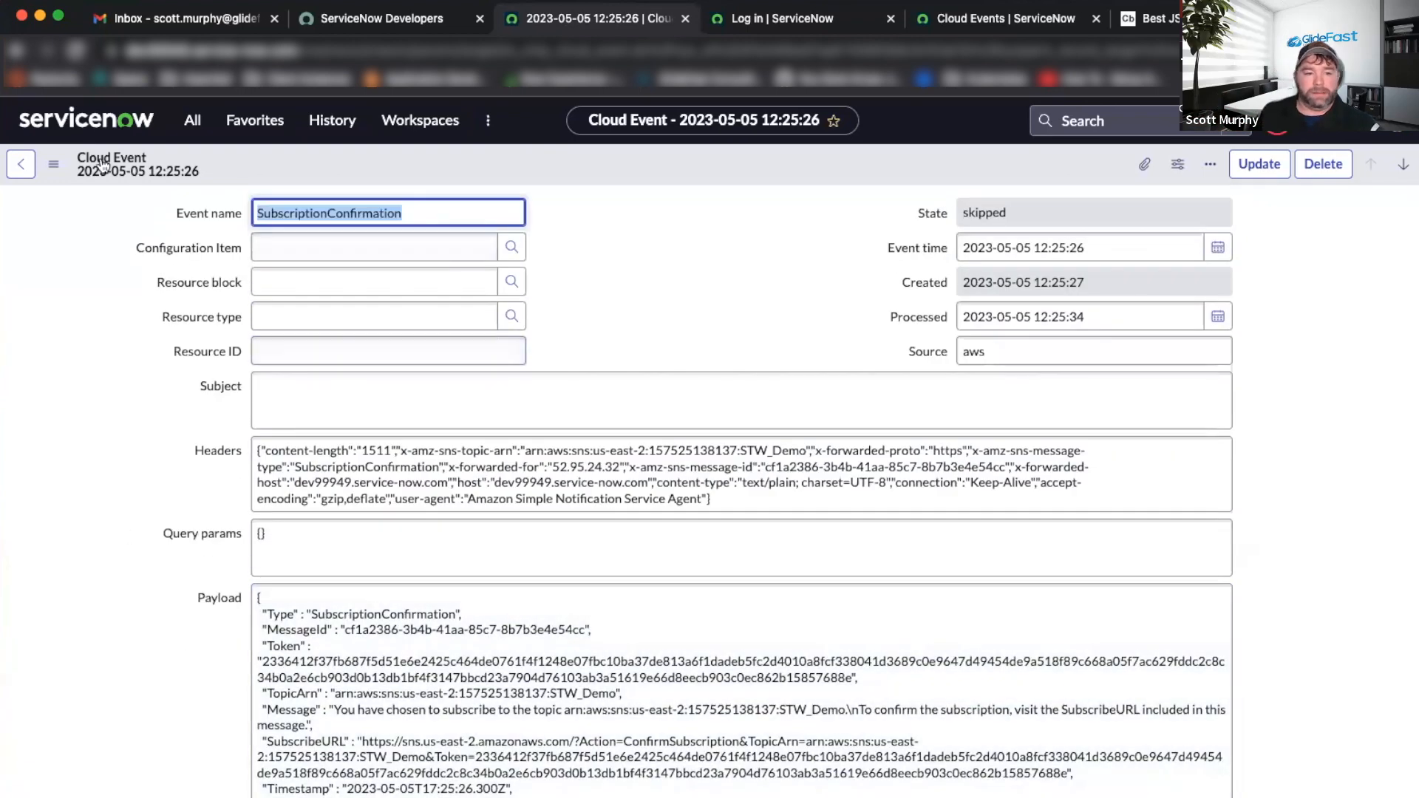
left_click(21, 163)
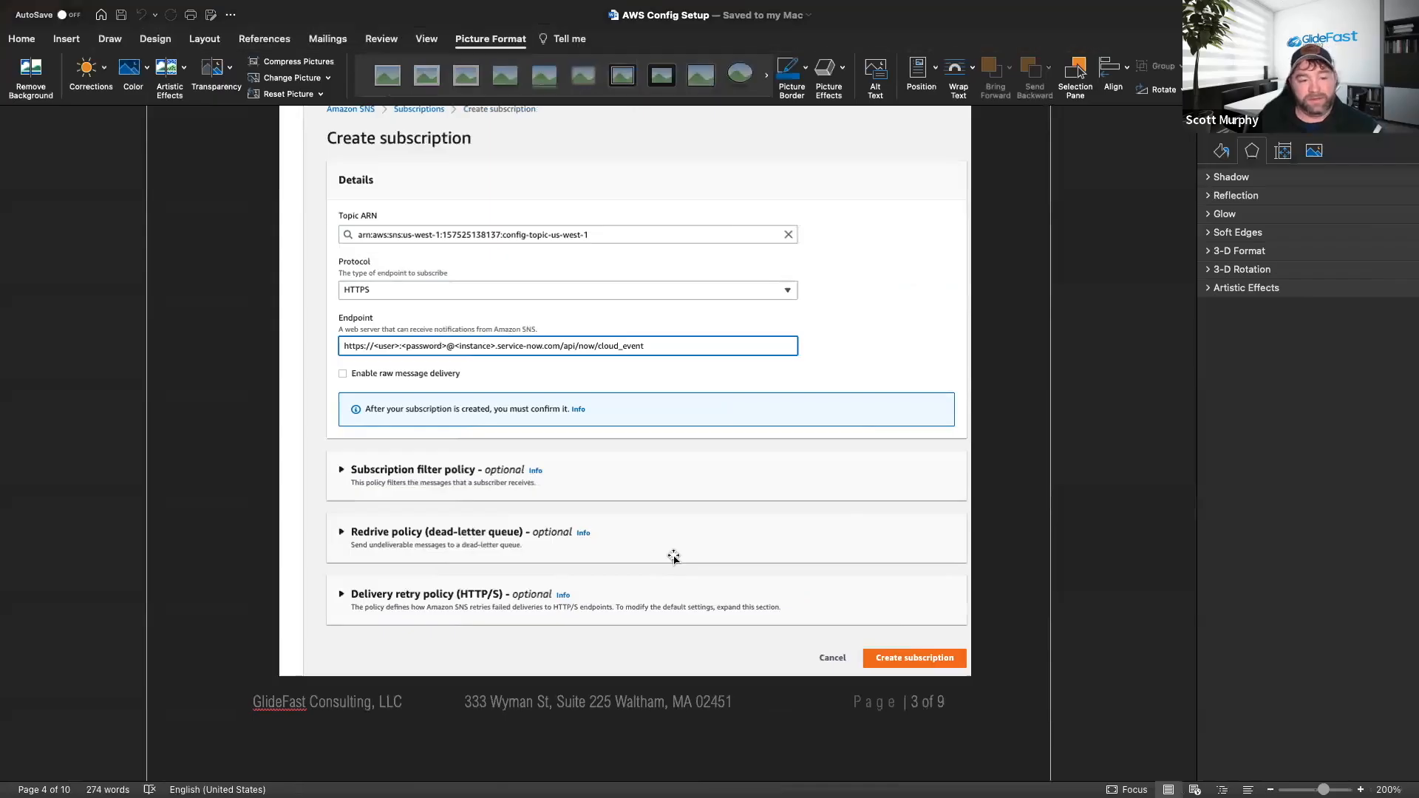
Scroll the Word guide to 'Setup AWS Config' step 5 about reusing the bucket and topic.
scroll(673, 558, "down", 1)
scroll(658, 540, "down", 10)
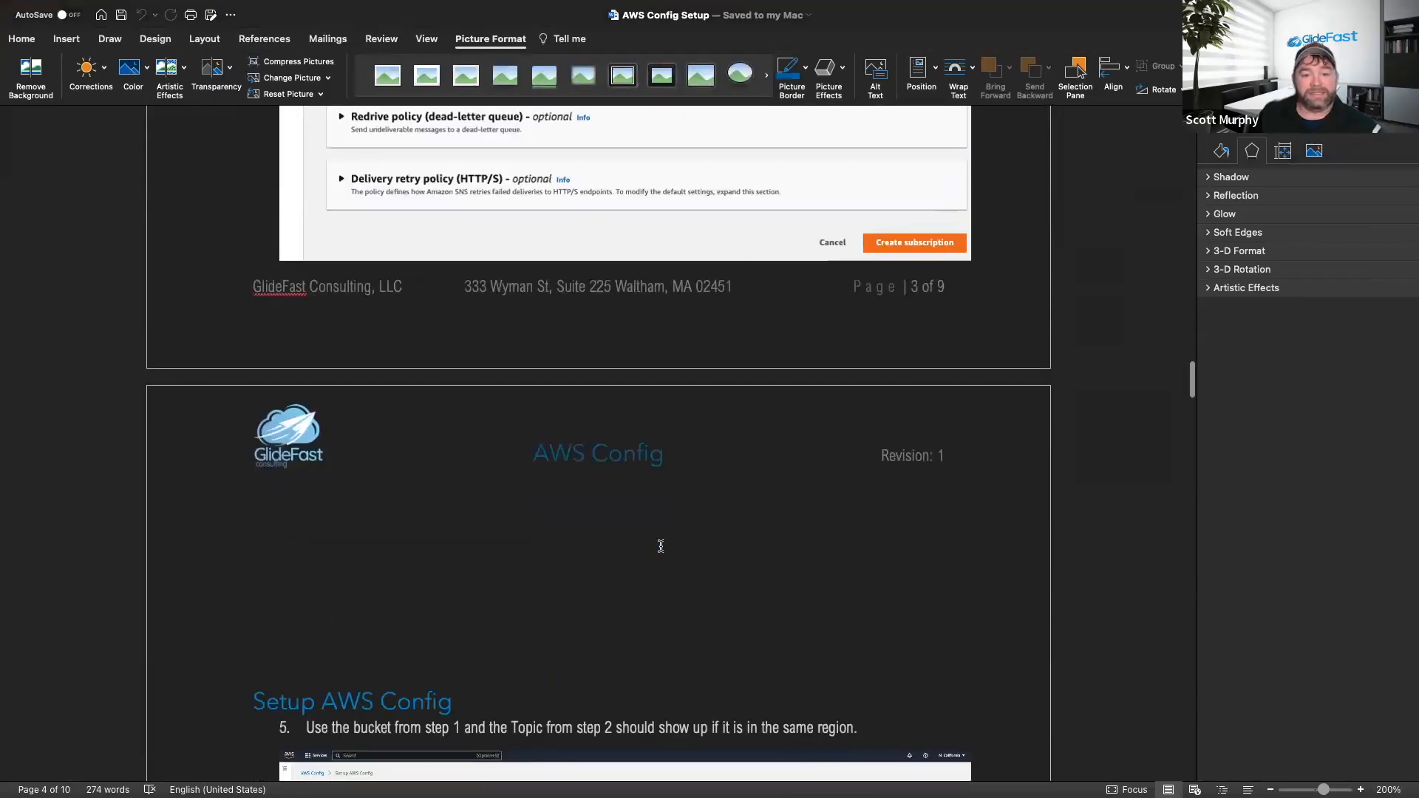
scroll(658, 540, "down", 10)
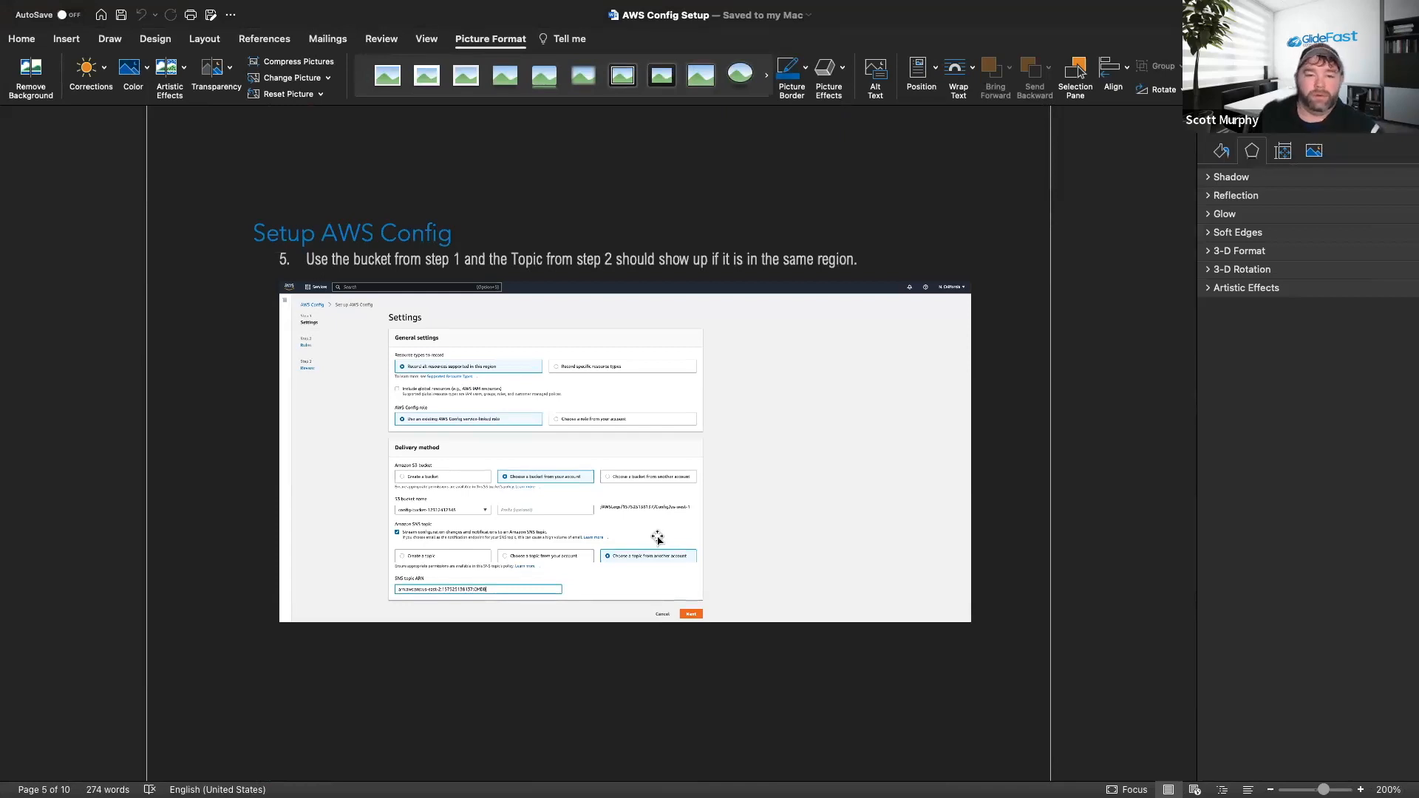
scroll(556, 408, "up", 2)
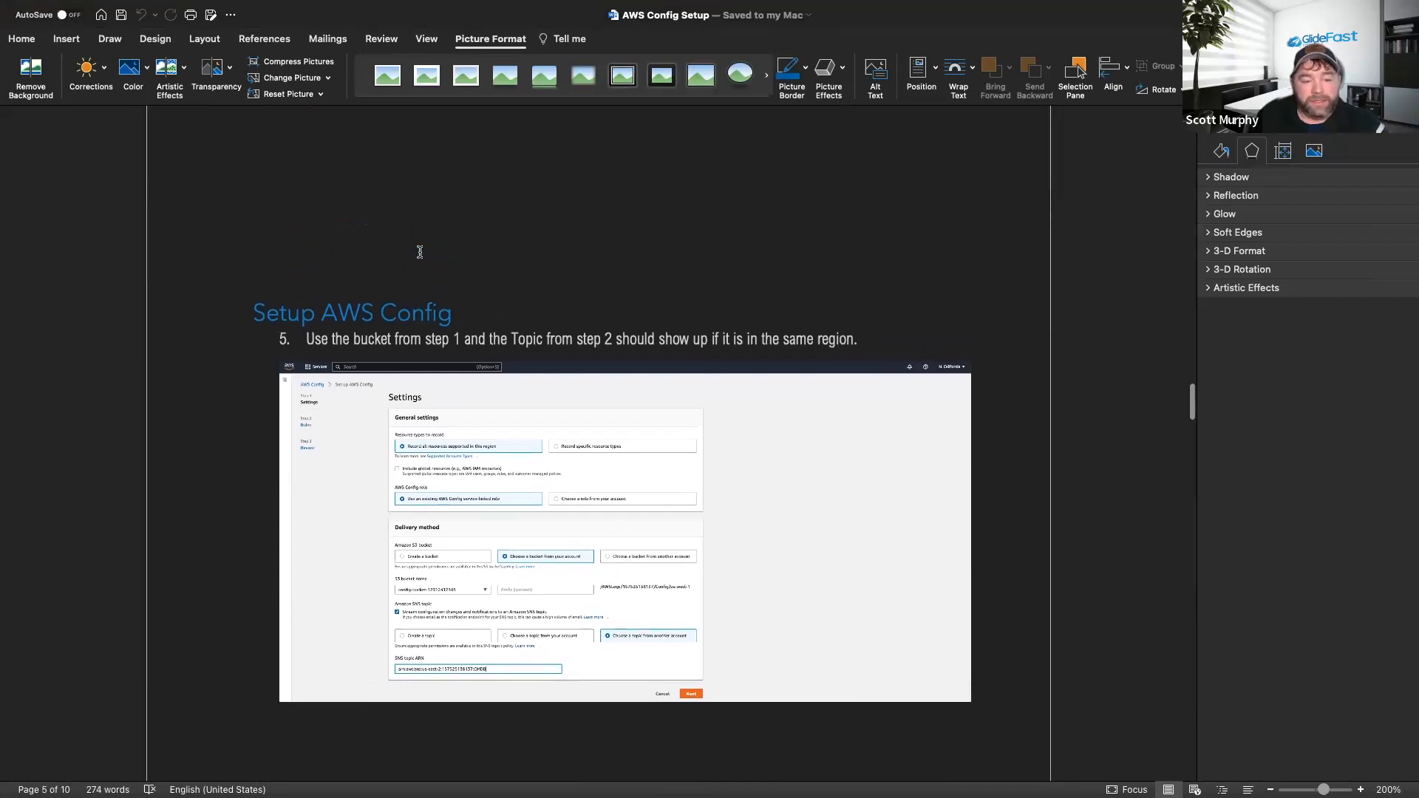
scroll(420, 252, "down", 3)
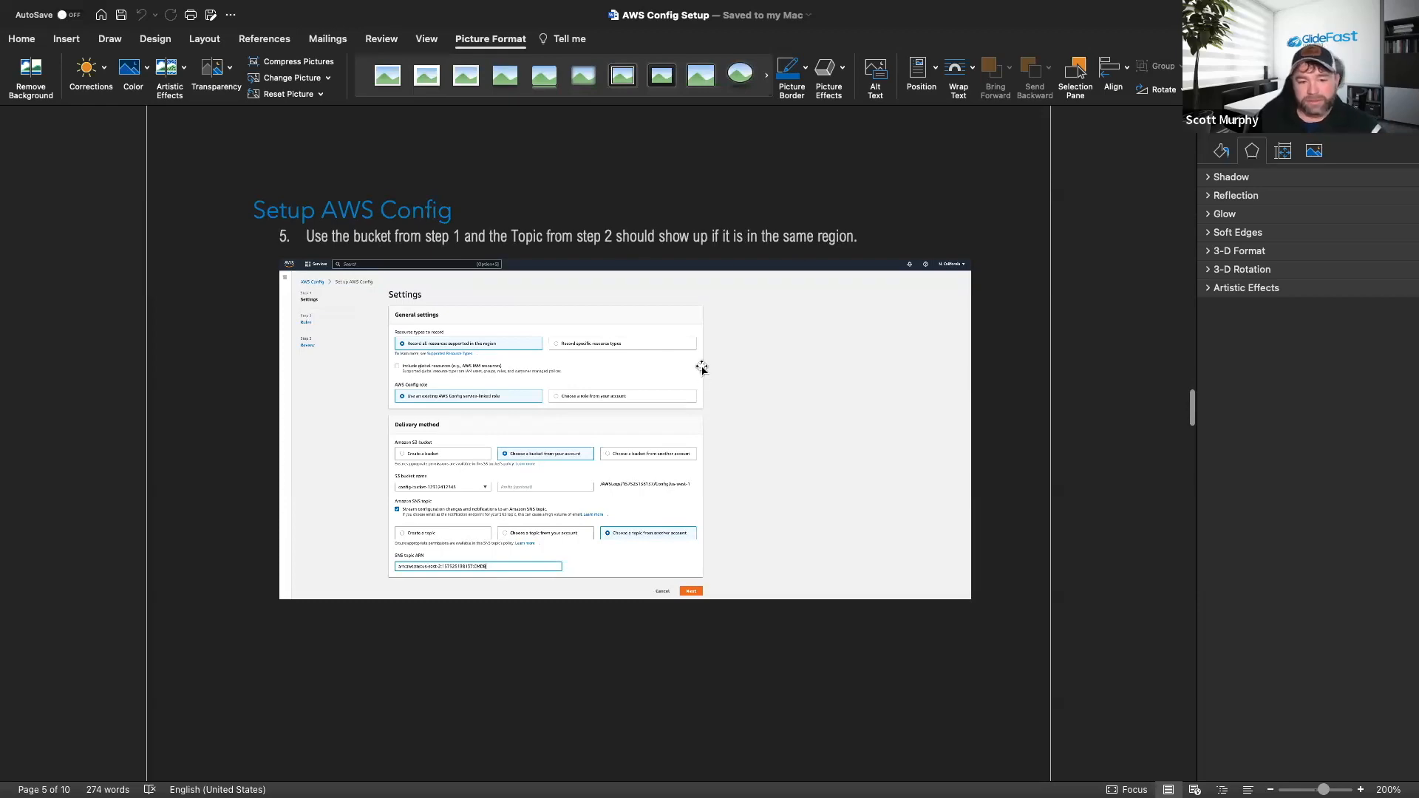
scroll(595, 355, "up", 1)
key("ctrl+Left")
key("ctrl+Right")
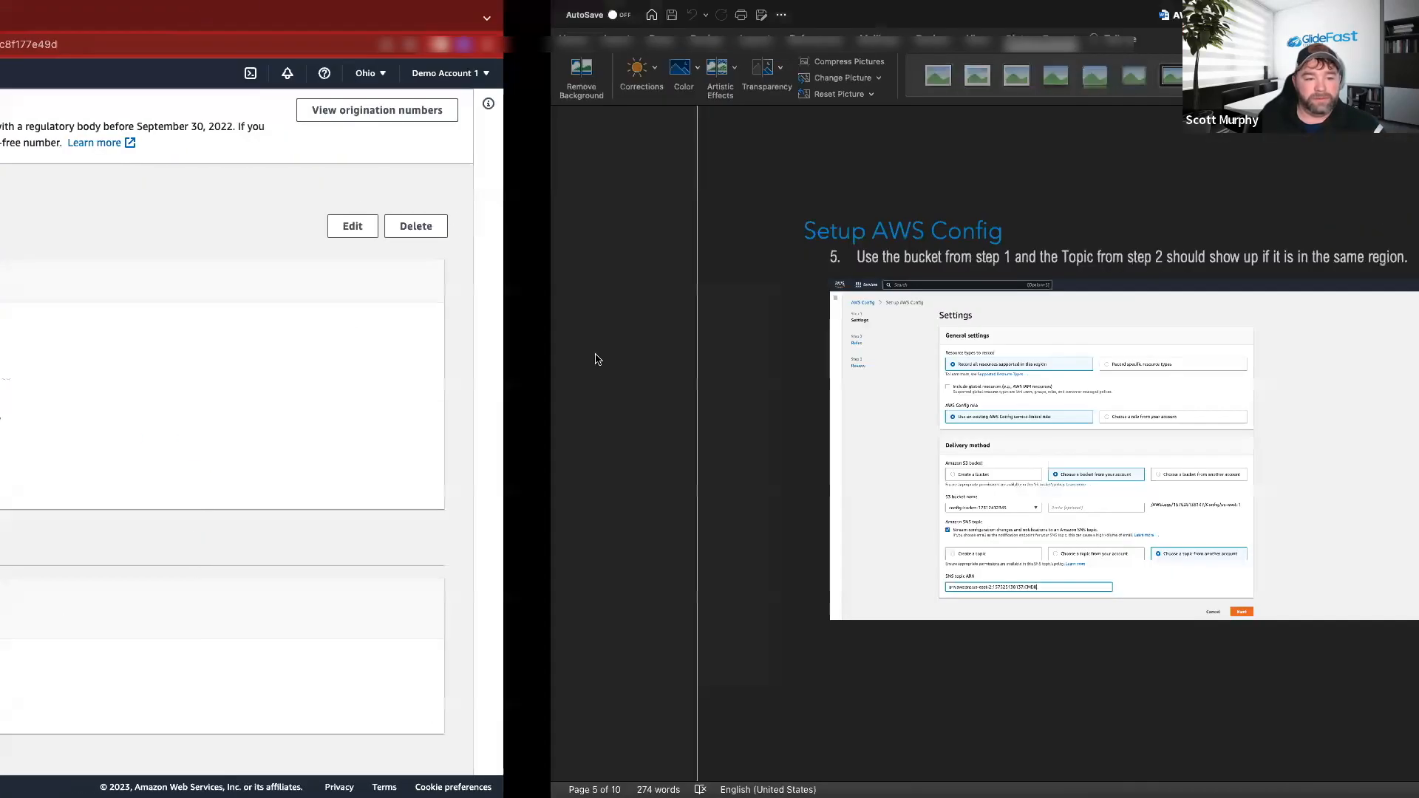
Return to the STW_Demo topic page and check the current AWS region.
key("ctrl+Left")
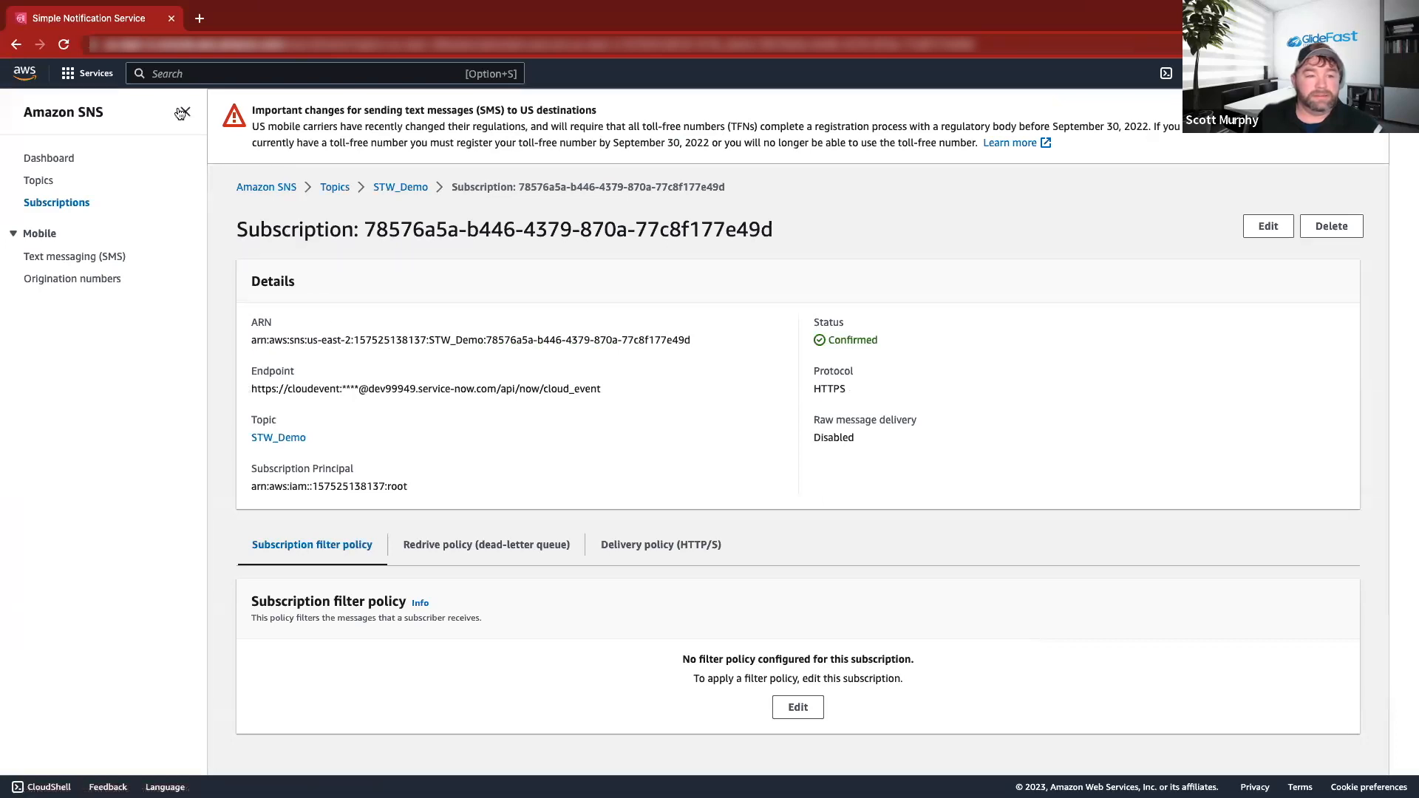
left_click(394, 188)
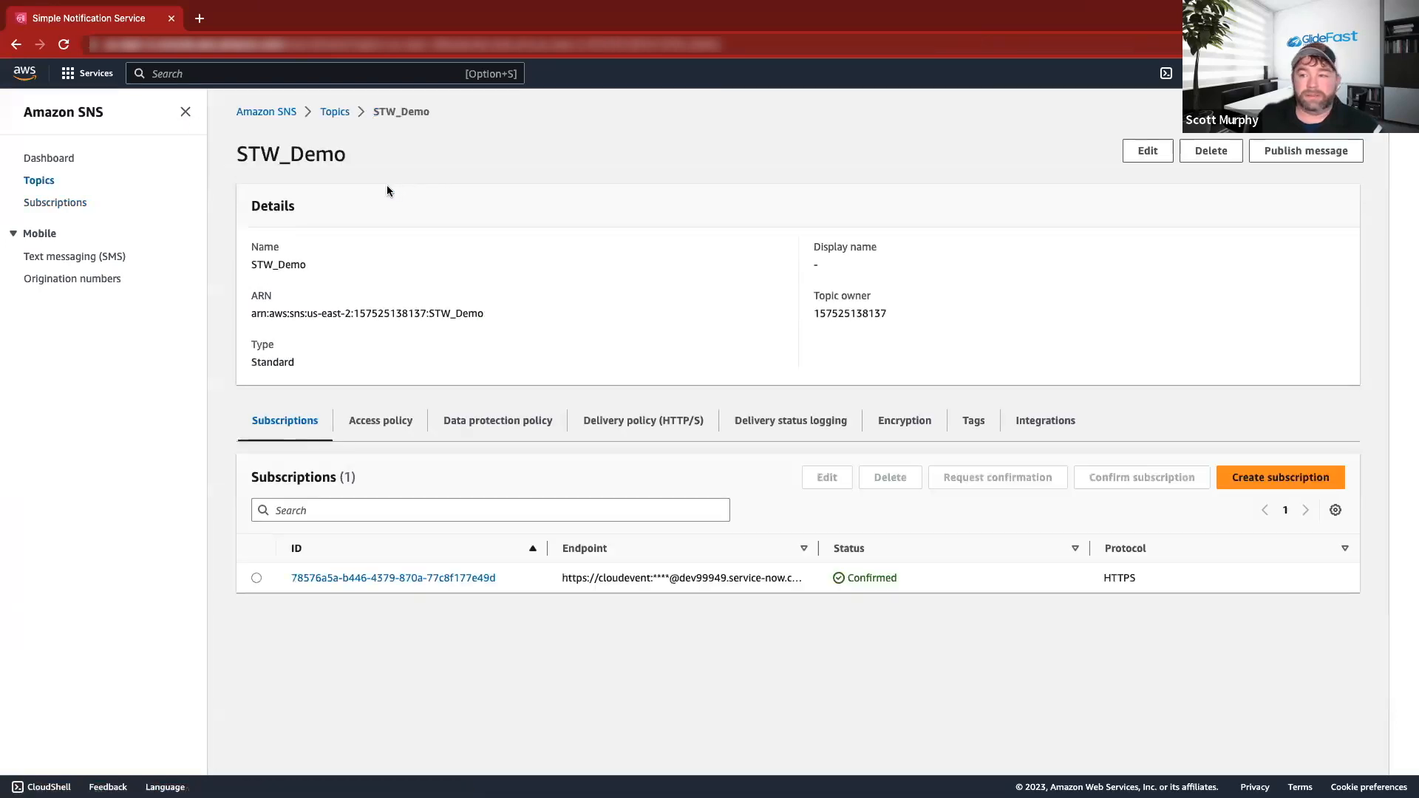
left_click(1256, 73)
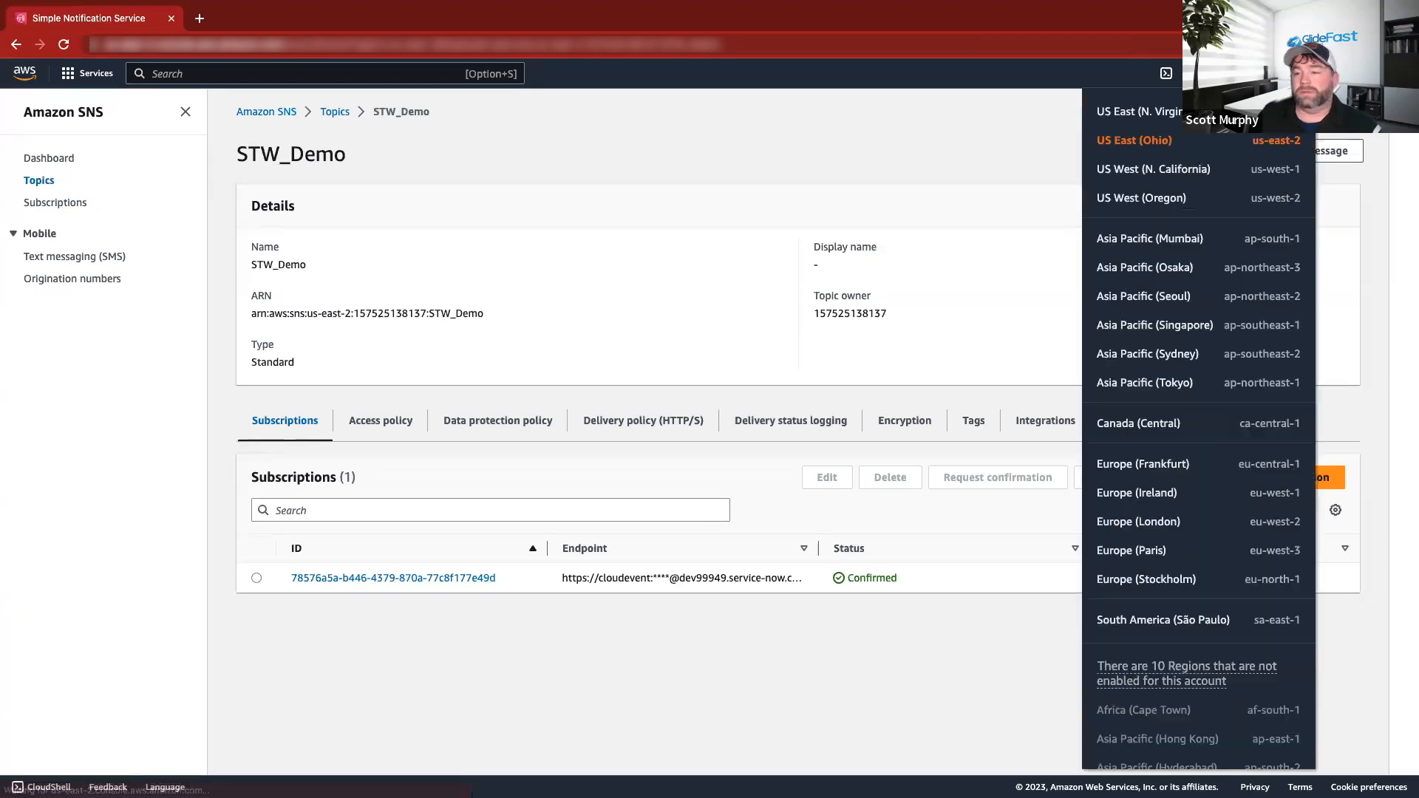
left_click(300, 157)
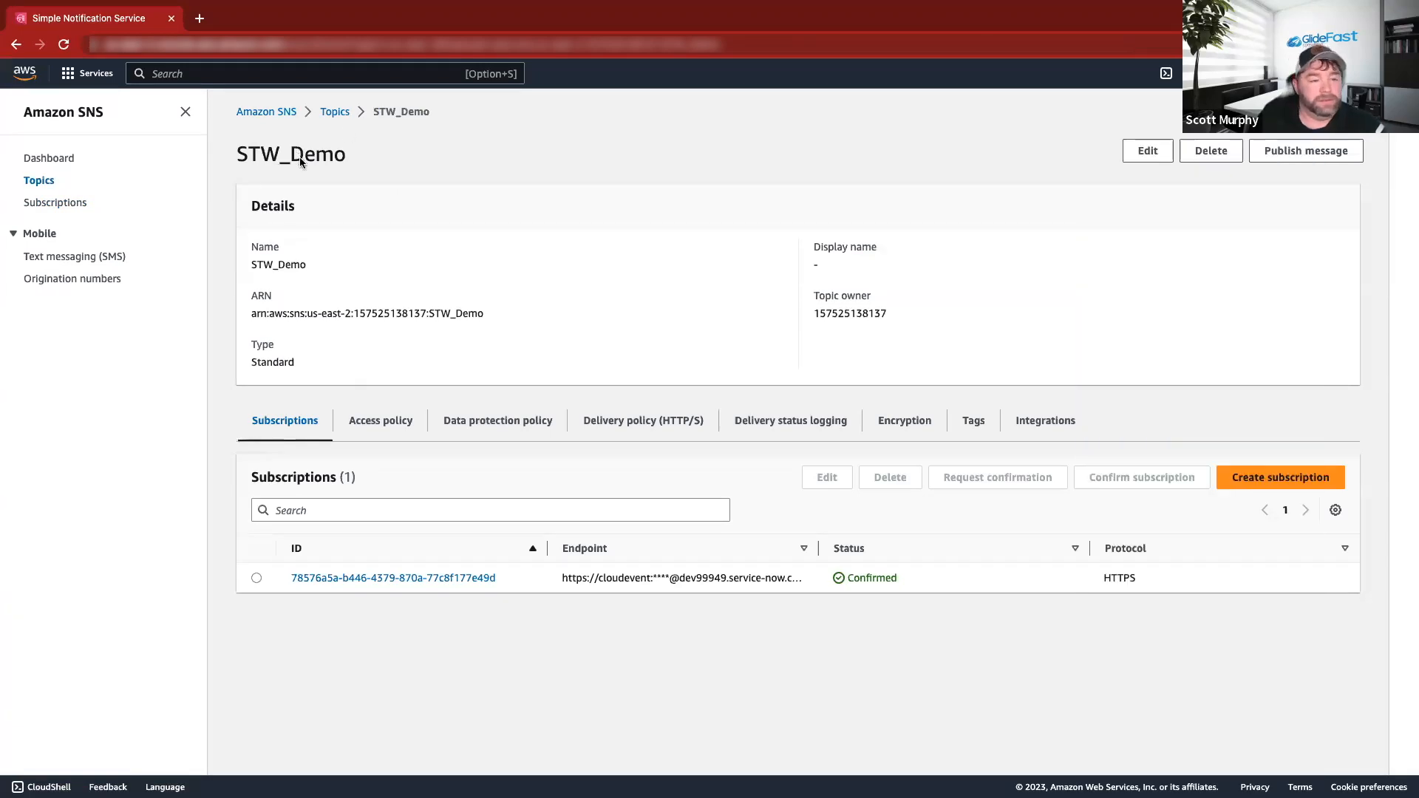
left_click(88, 74)
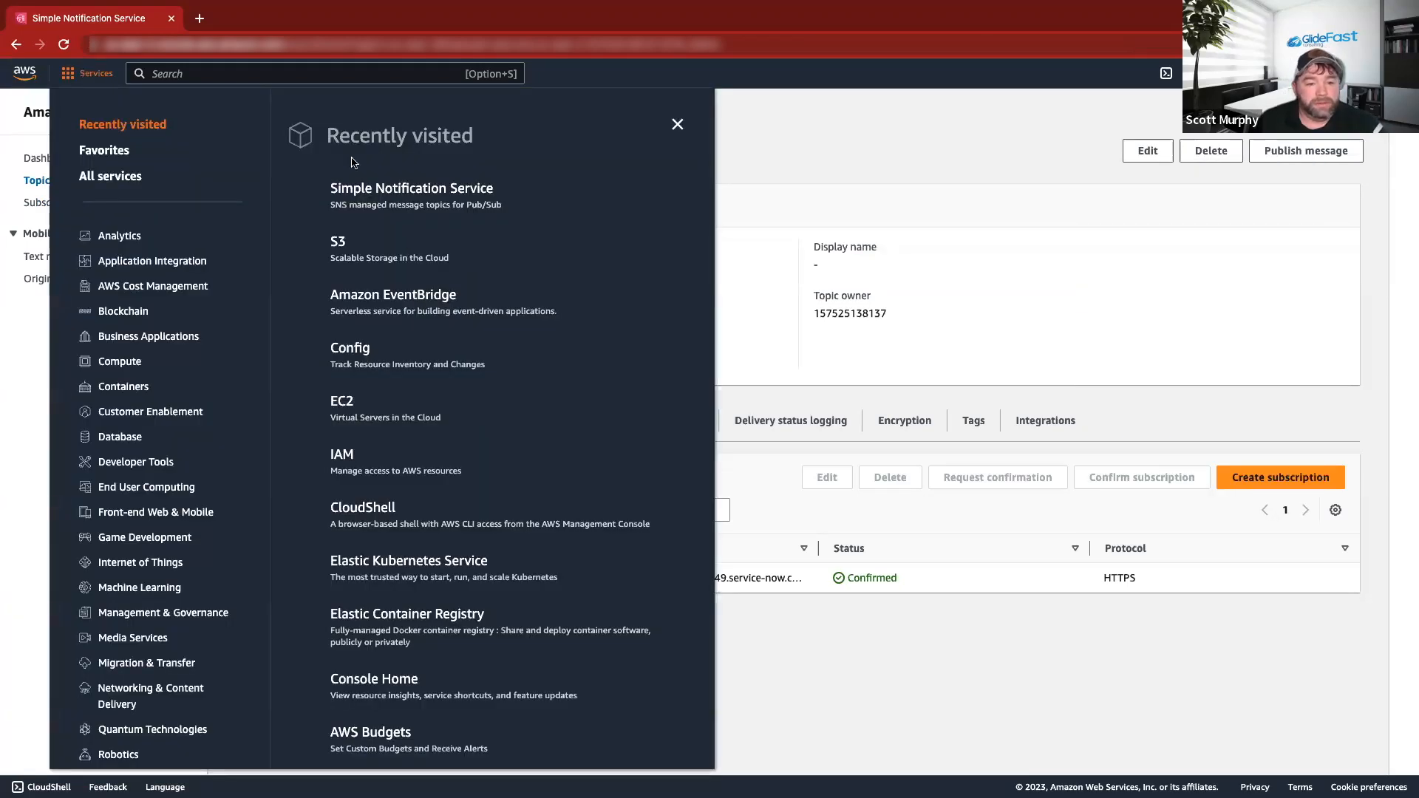
left_click(363, 350)
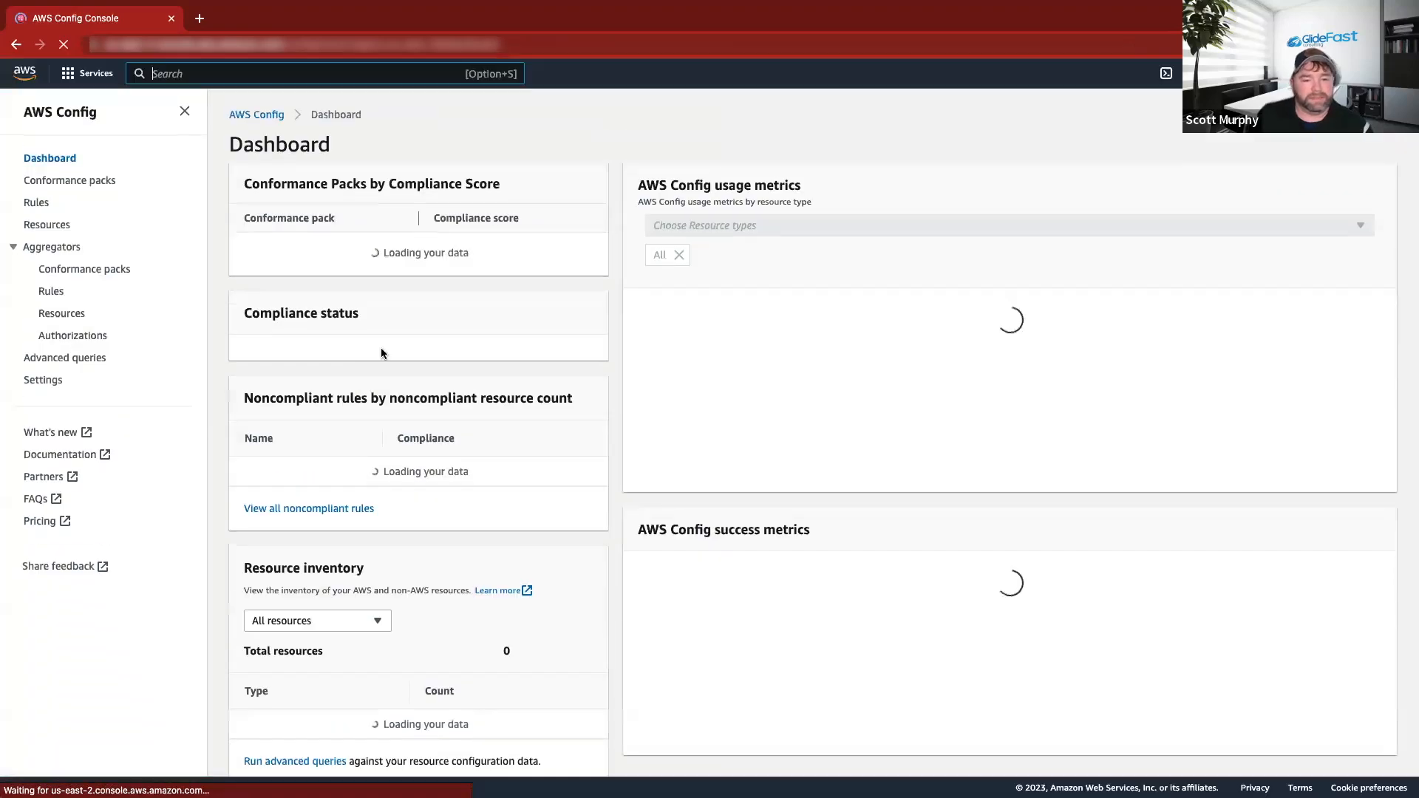
scroll(400, 341, "down", 4)
left_click(57, 206)
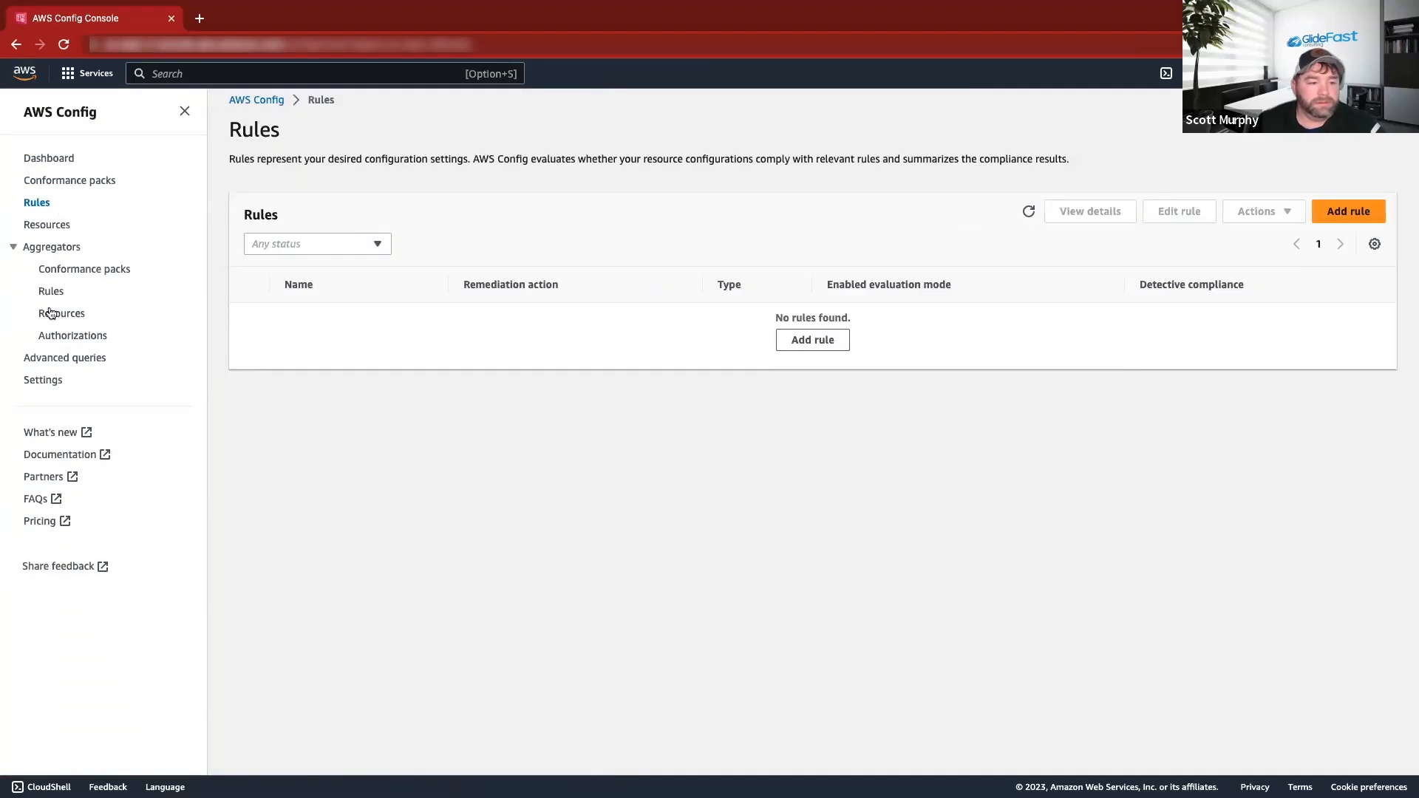
left_click(44, 380)
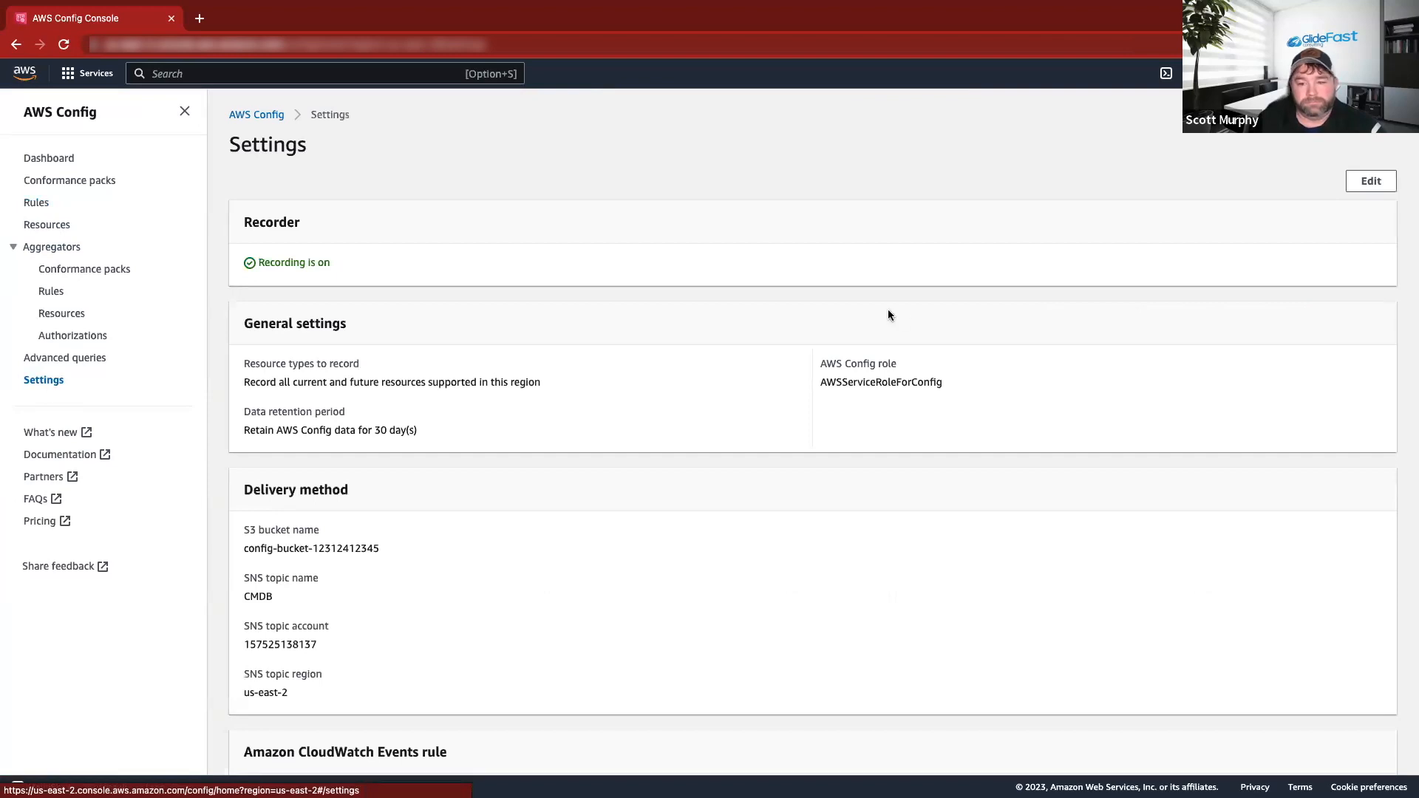
scroll(731, 260, "down", 1)
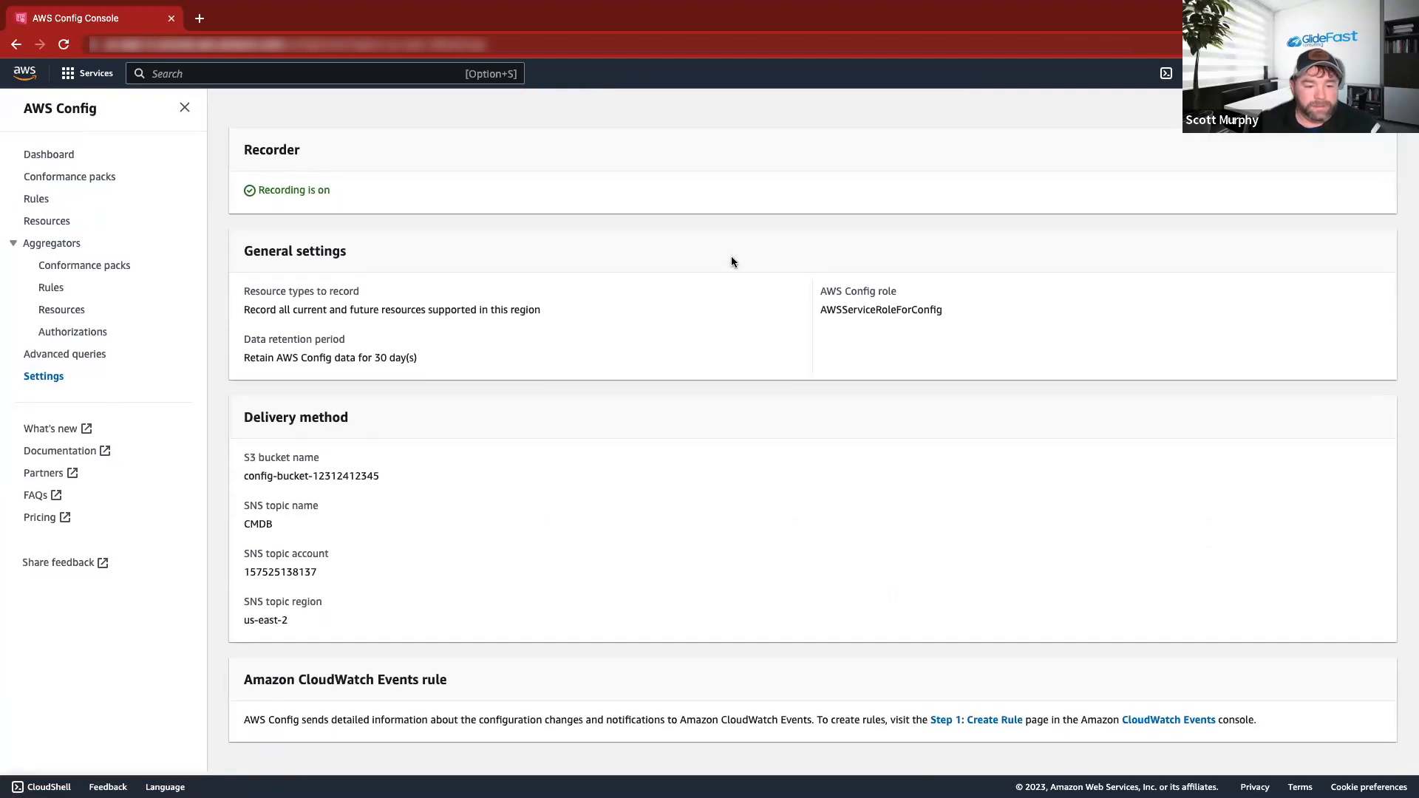
scroll(731, 259, "up", 1)
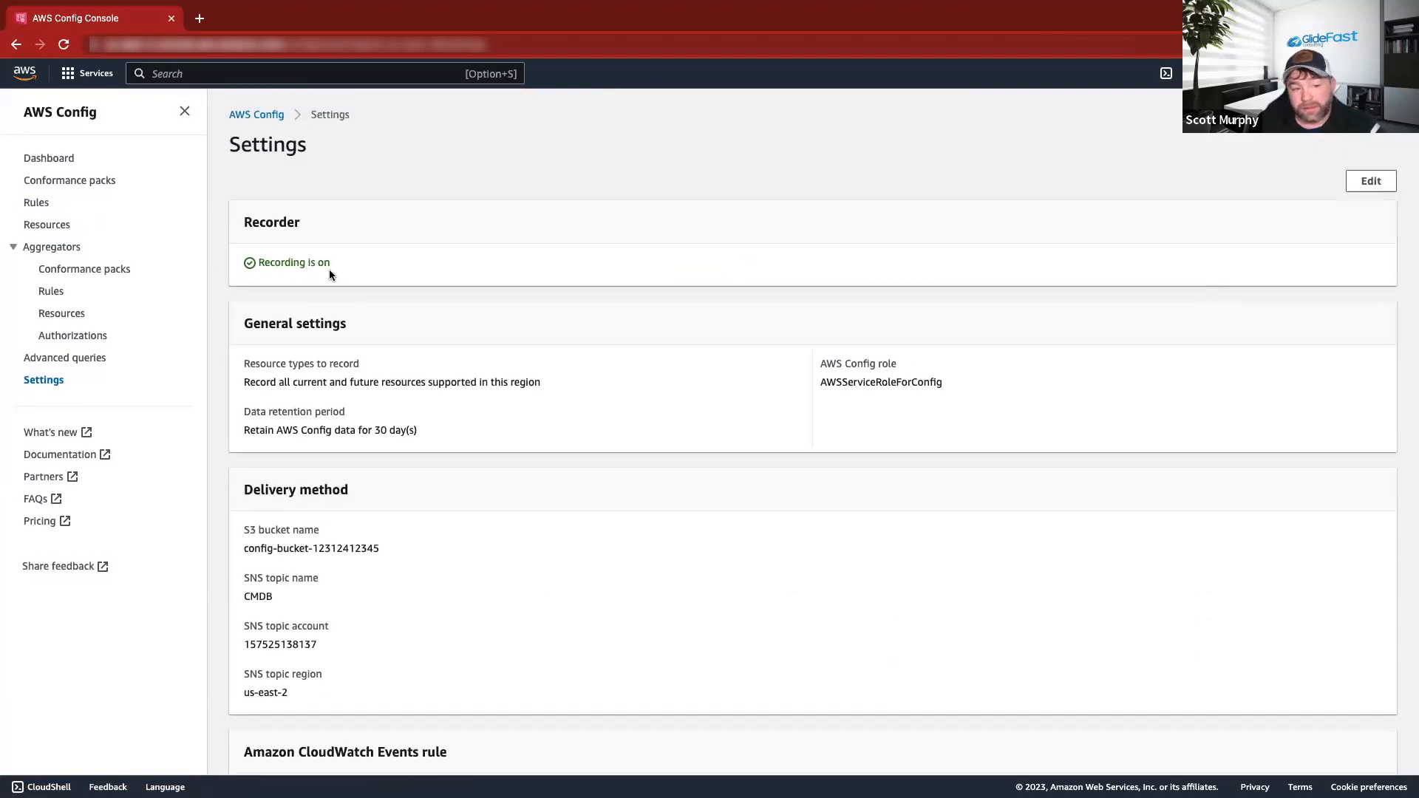
left_click(1371, 181)
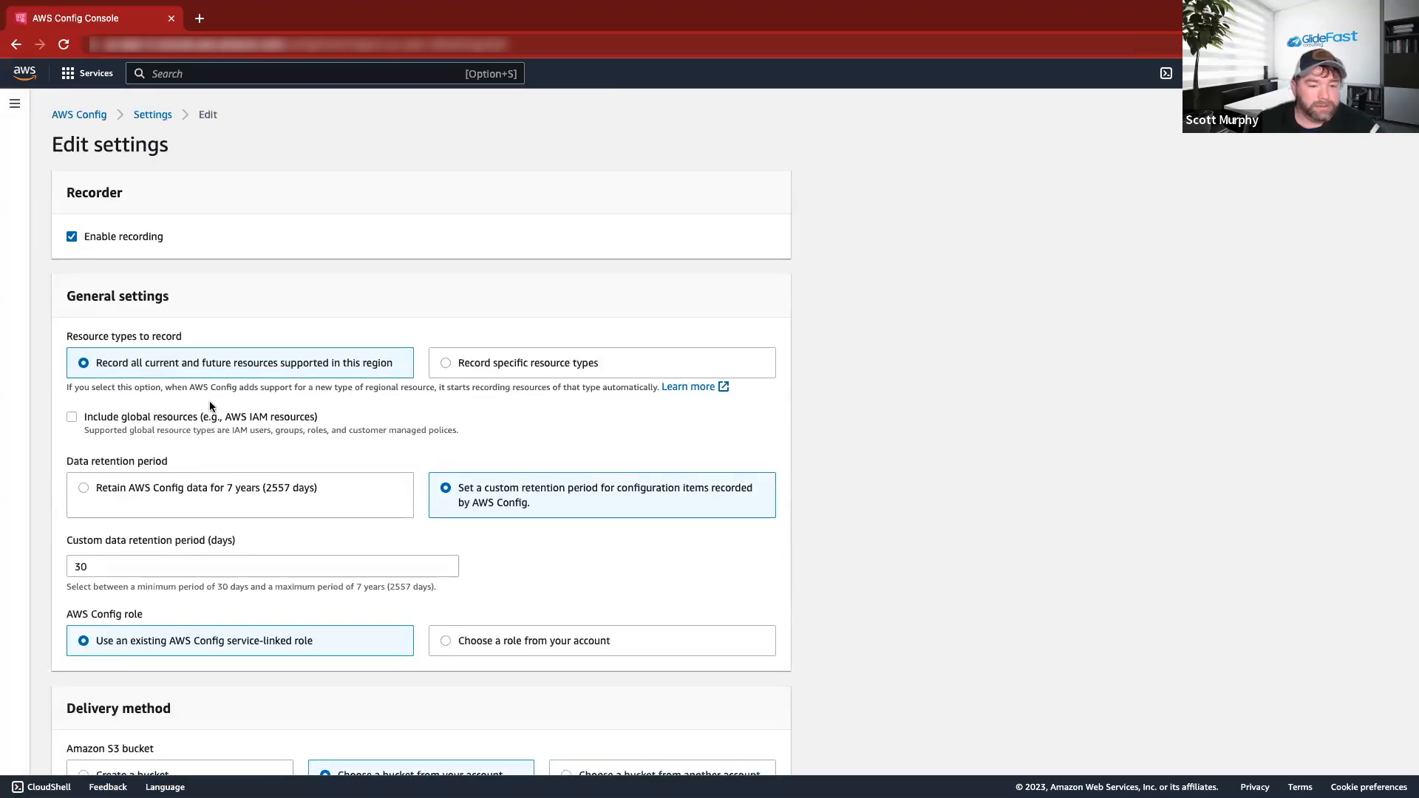
scroll(241, 399, "down", 1)
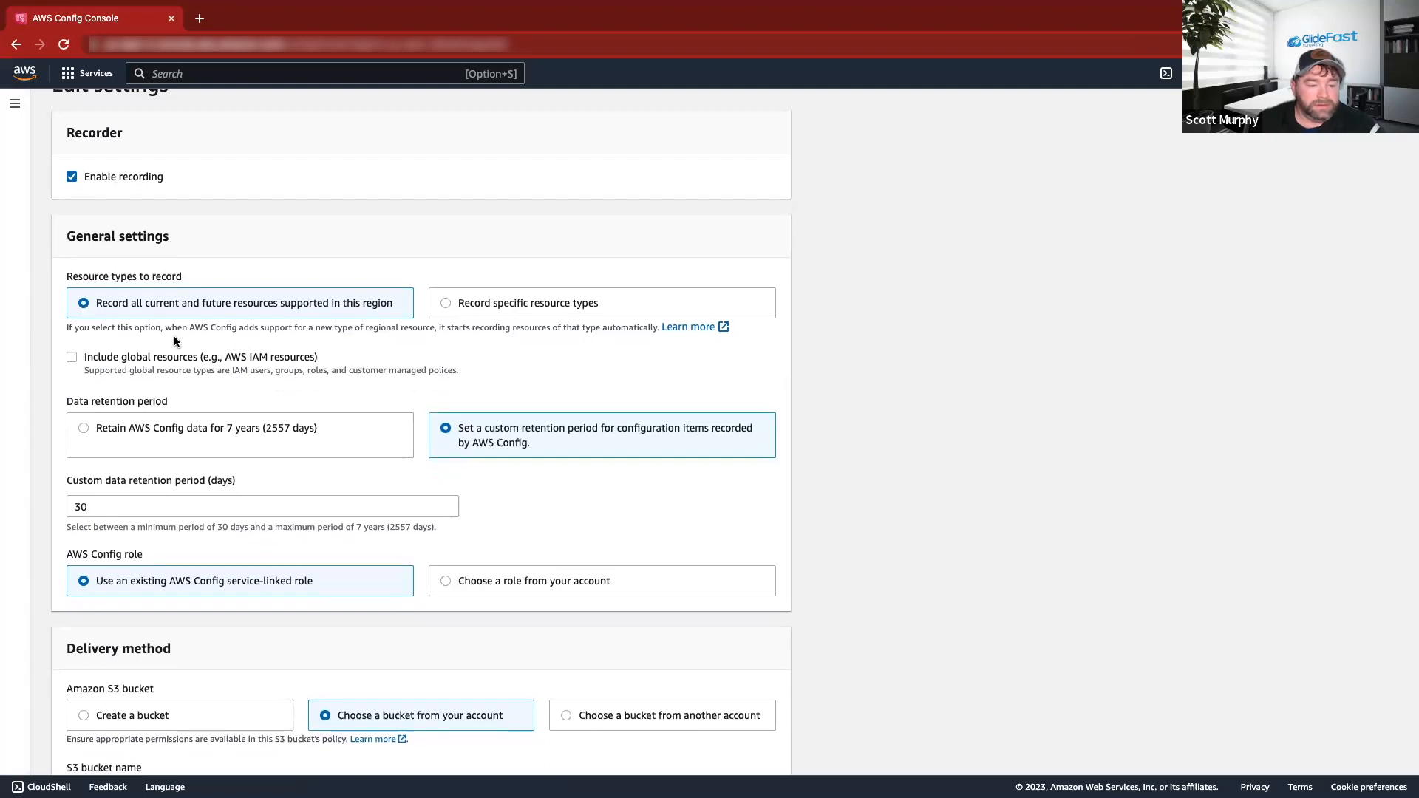
scroll(174, 341, "down", 3)
scroll(176, 340, "down", 3)
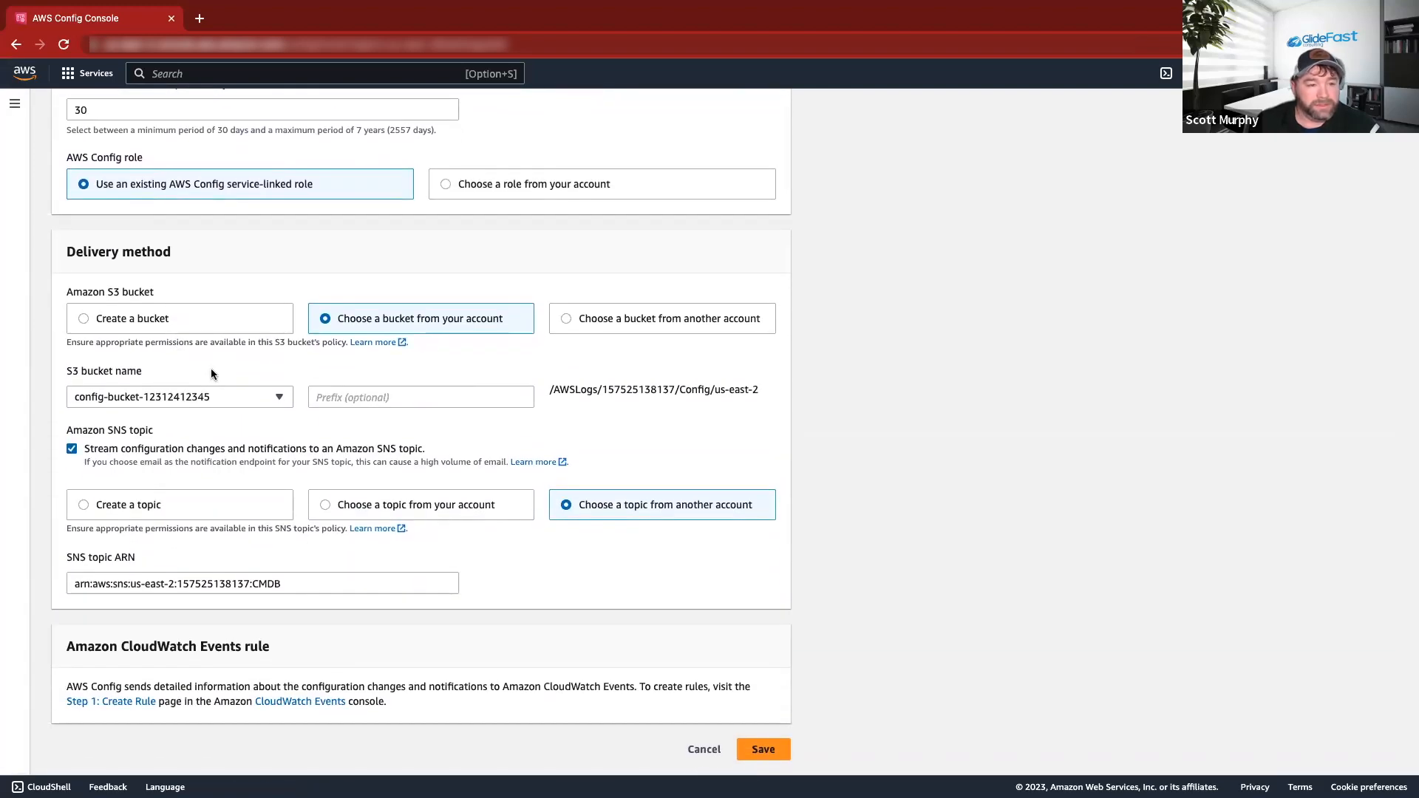
scroll(209, 373, "up", 7)
scroll(230, 396, "down", 2)
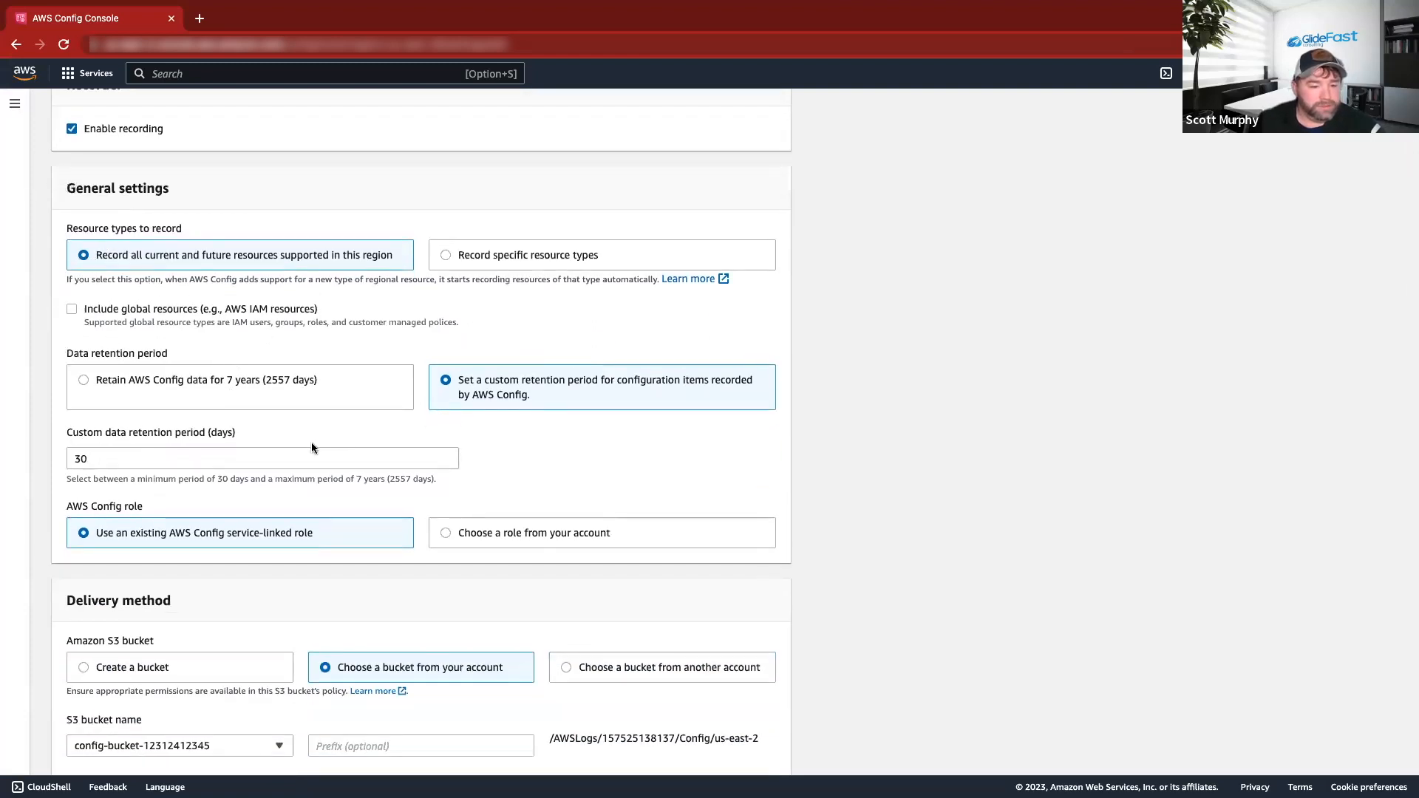
scroll(446, 449, "down", 4)
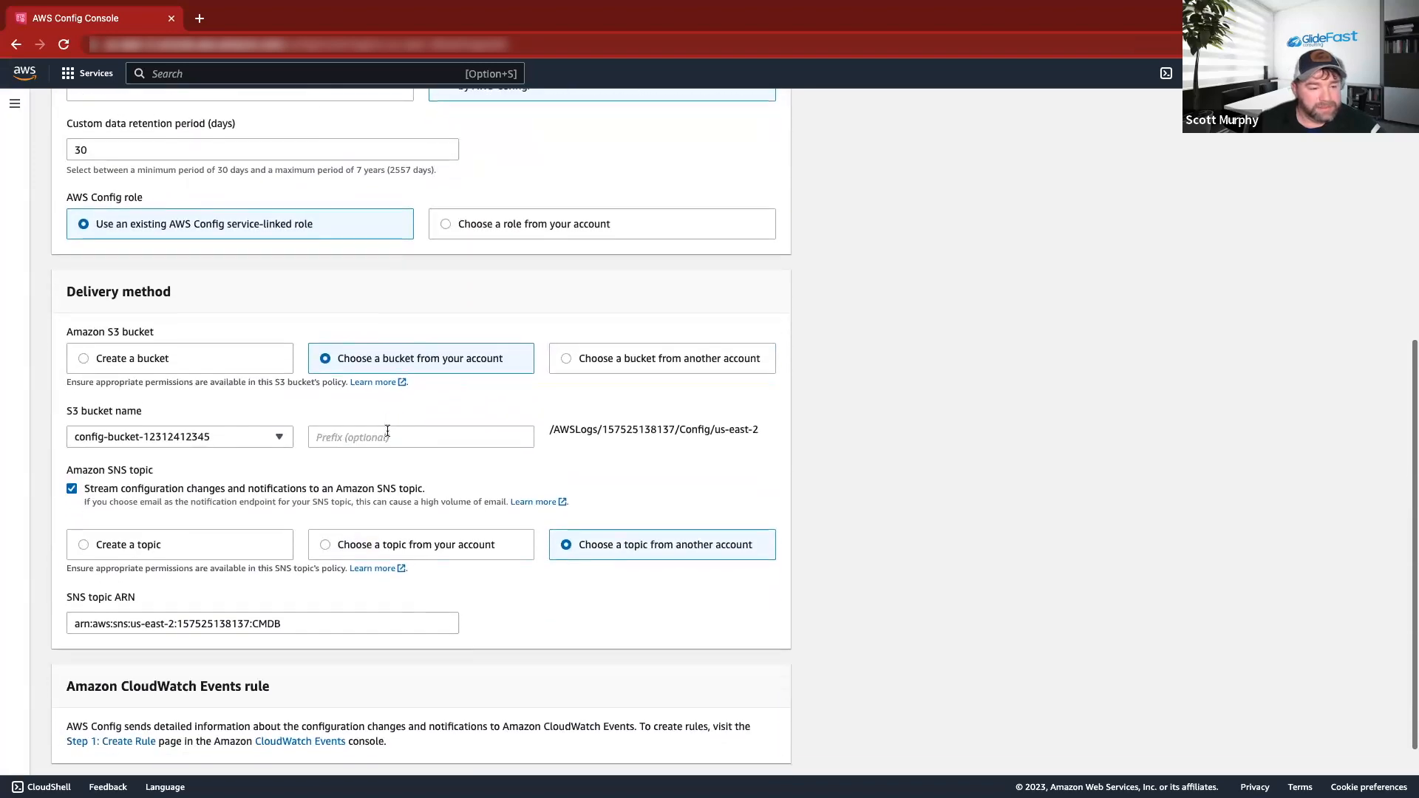
scroll(387, 431, "down", 1)
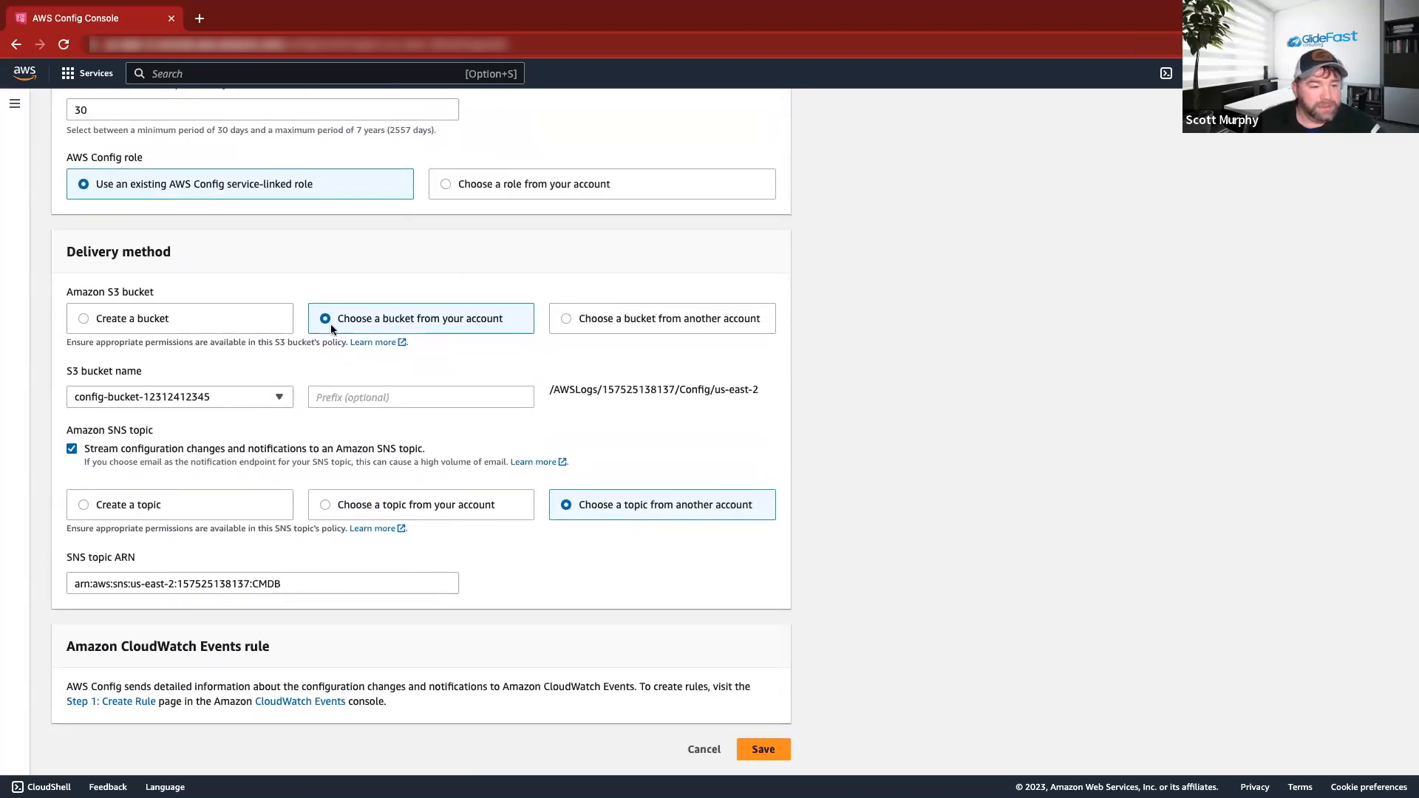
left_click(279, 397)
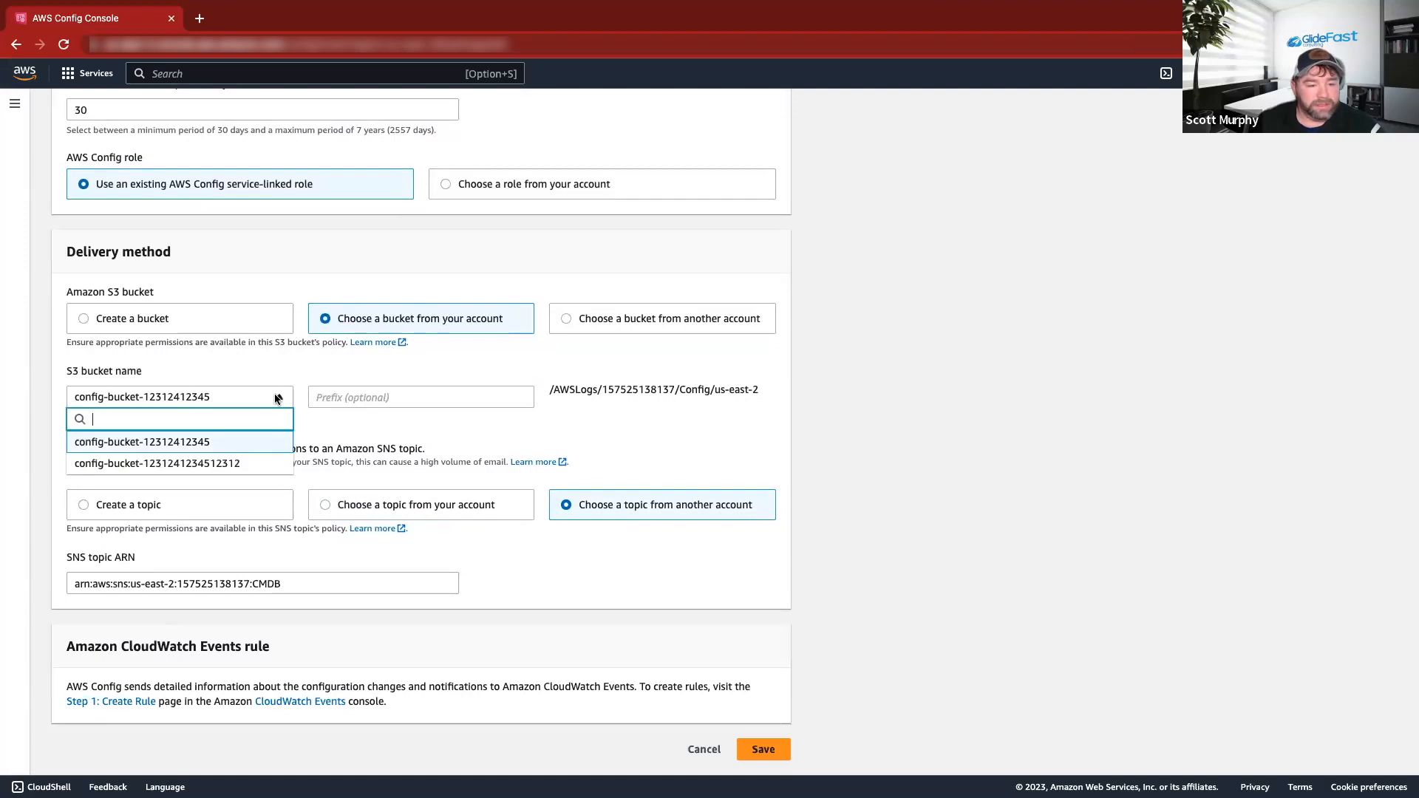
left_click(182, 473)
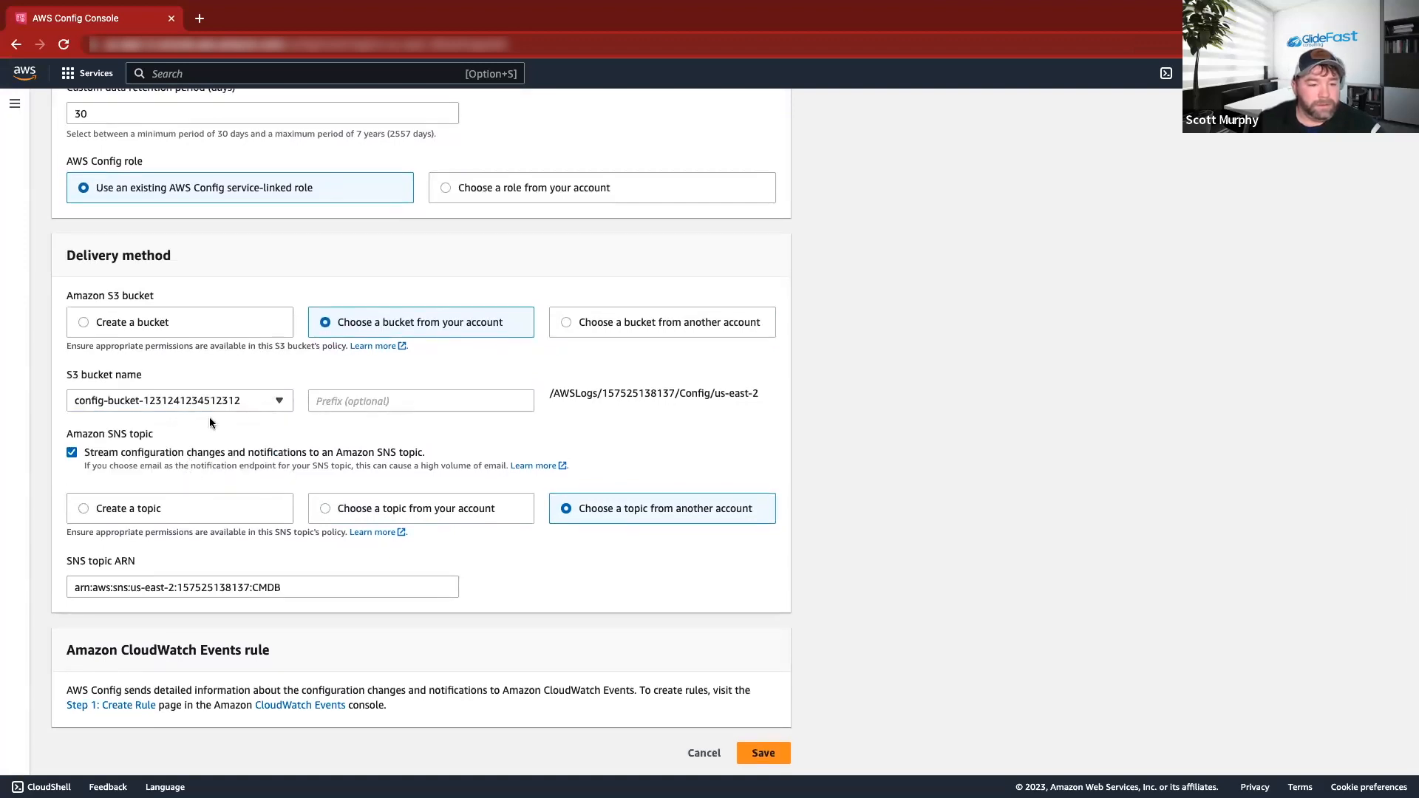
scroll(166, 428, "down", 1)
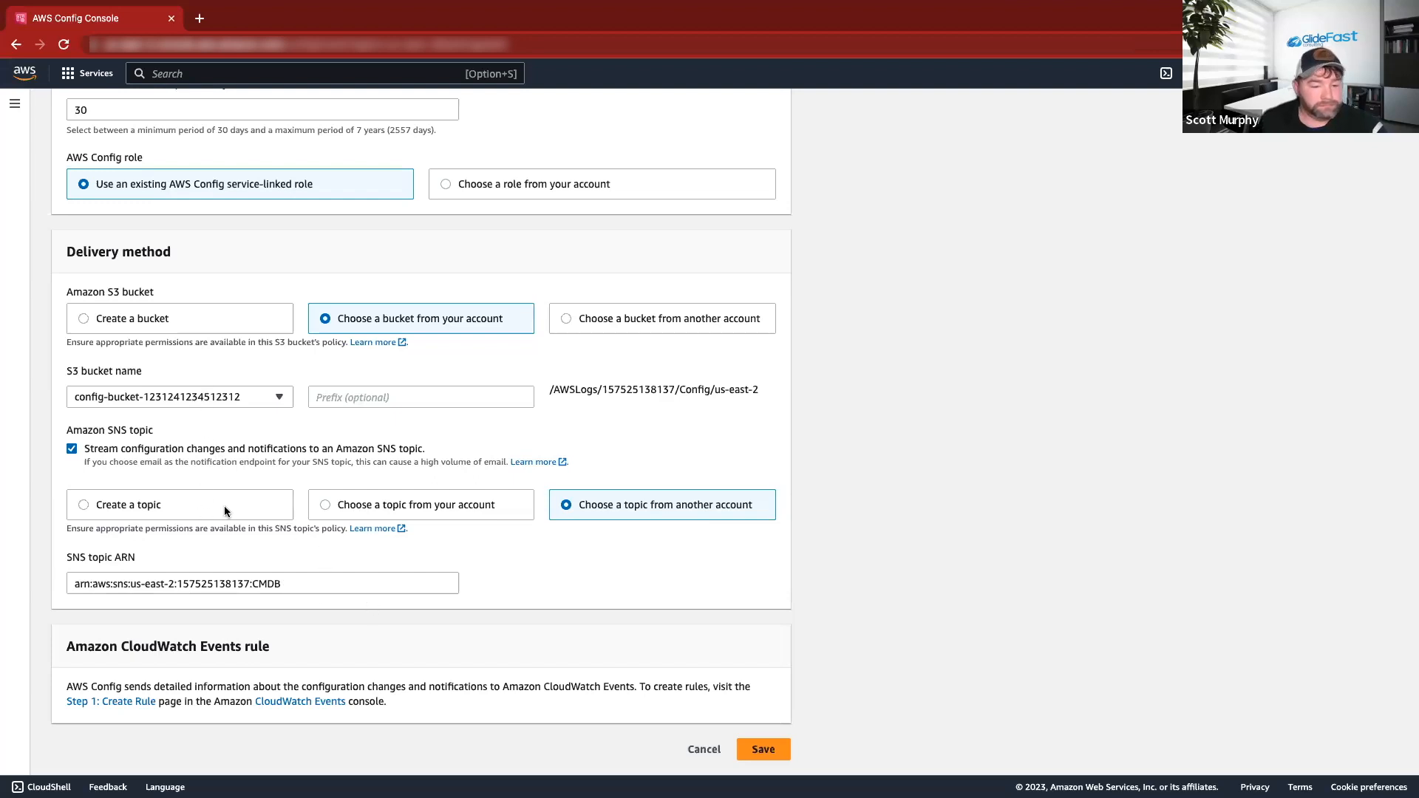
Select STW_Demo as the delivery SNS topic and save; an IAM role/S3 permissions error appears.
left_click(371, 505)
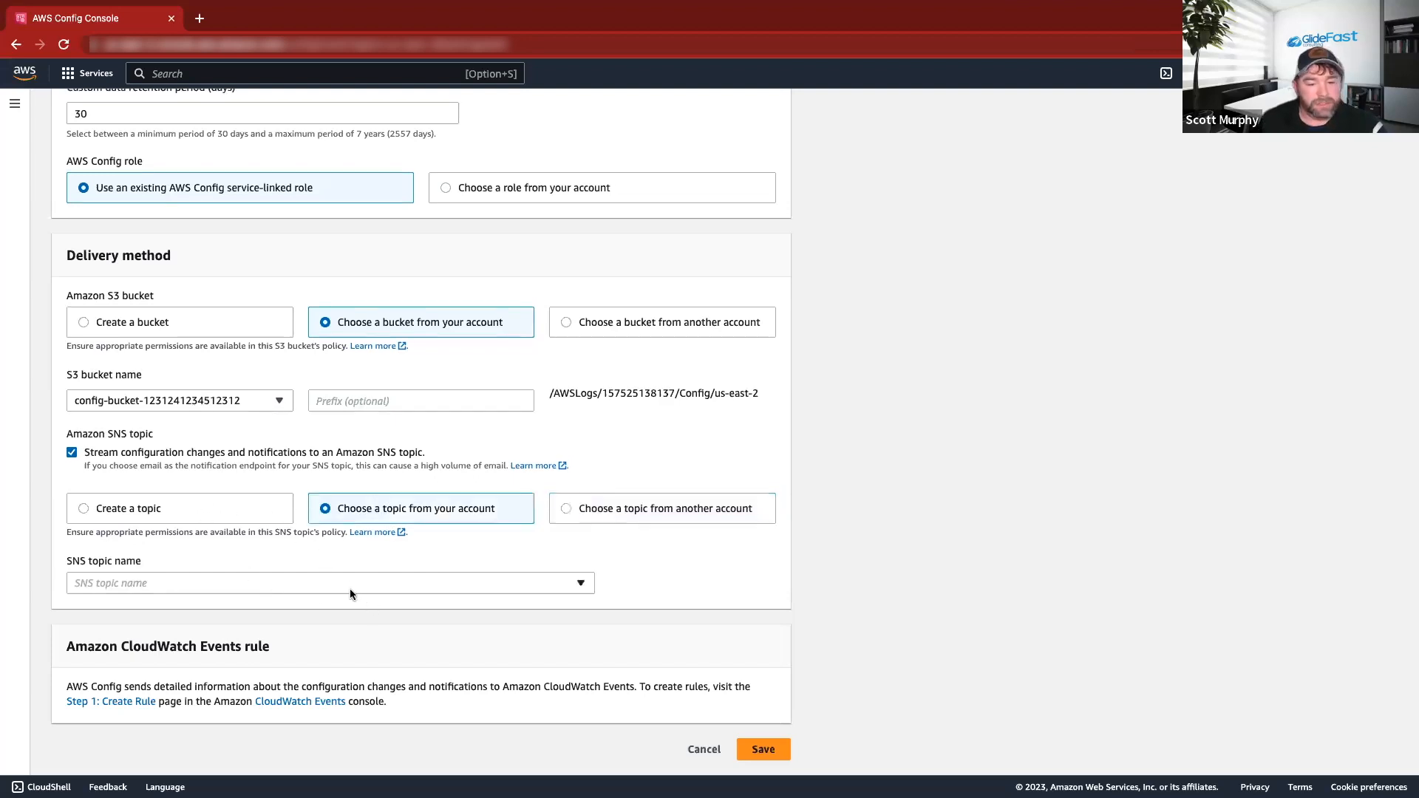
left_click(313, 582)
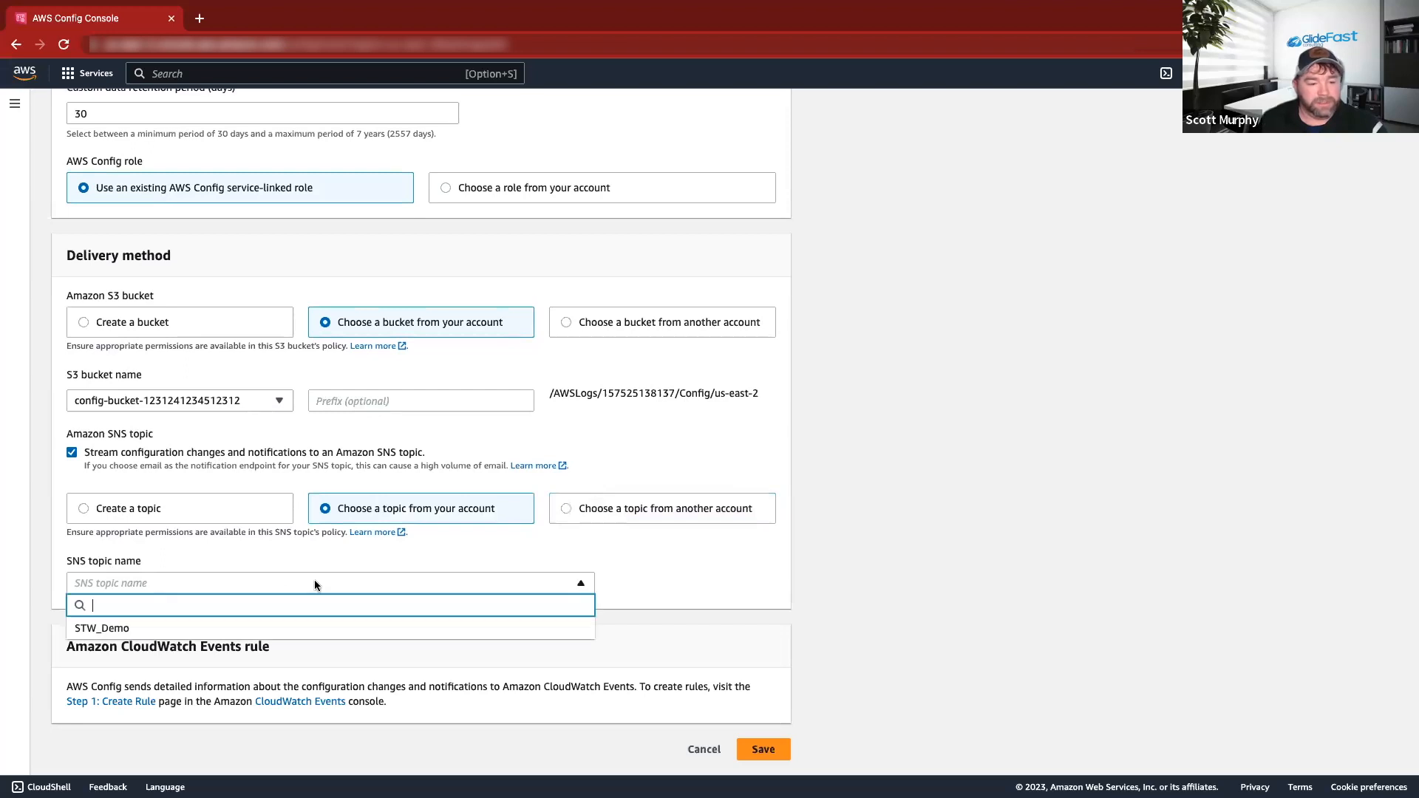
left_click(120, 630)
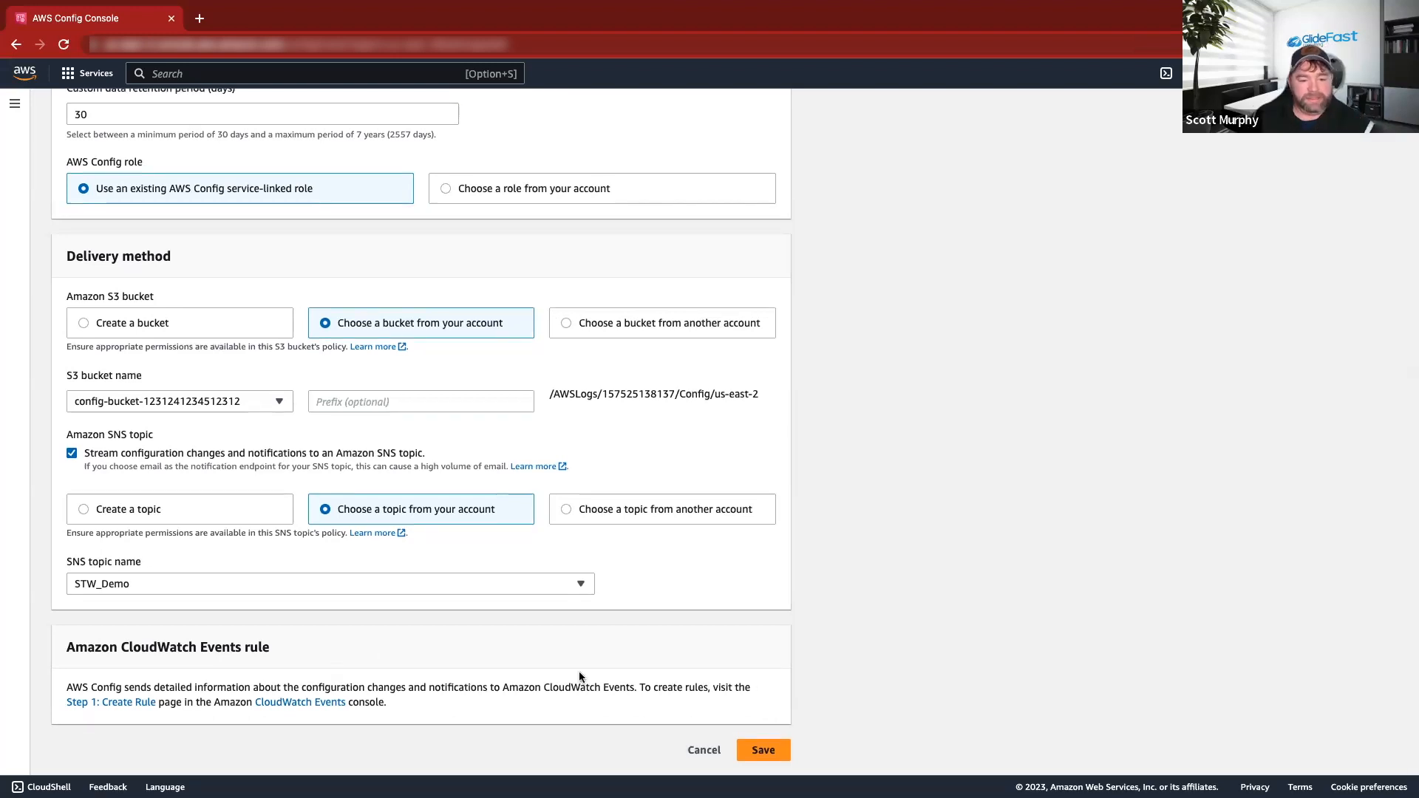
left_click(748, 749)
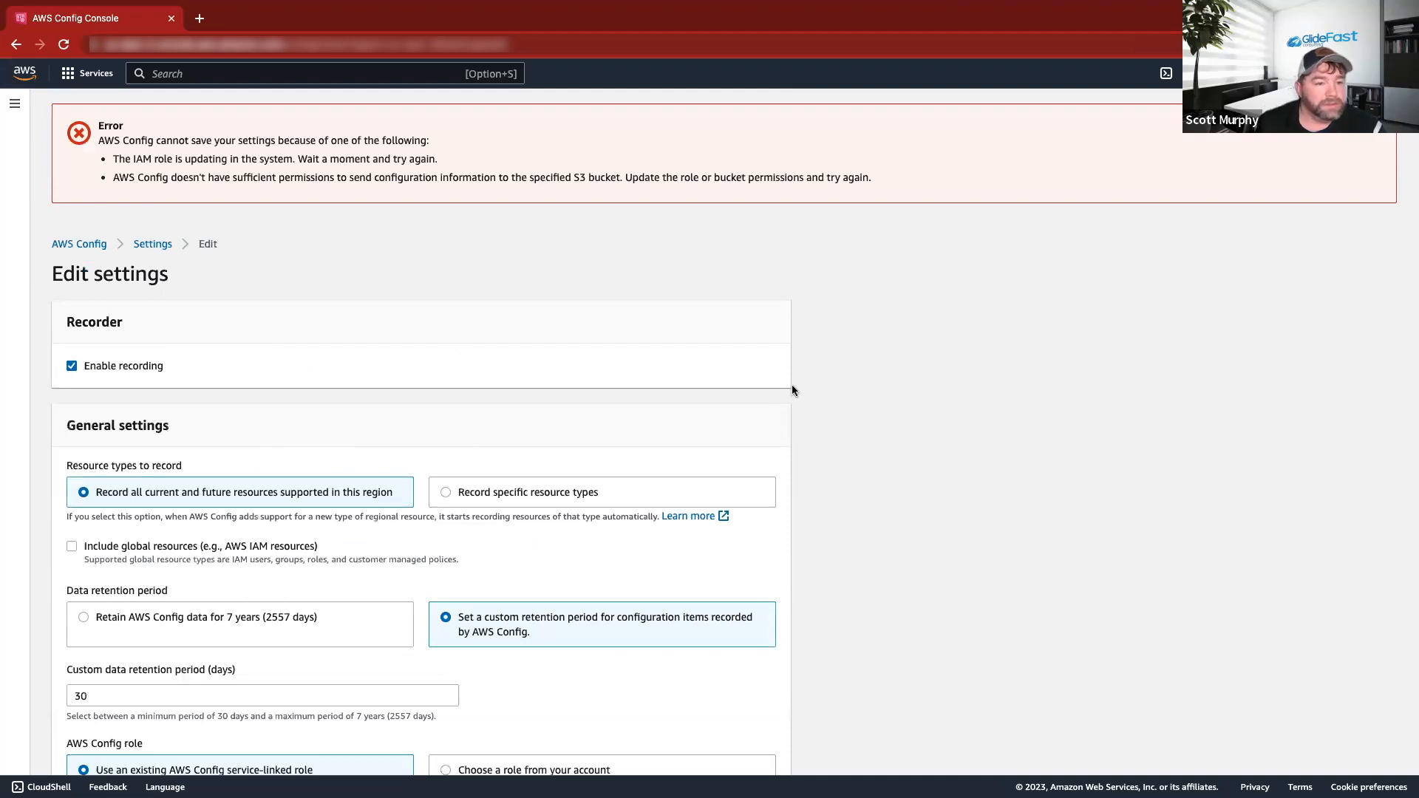
scroll(578, 210, "down", 1)
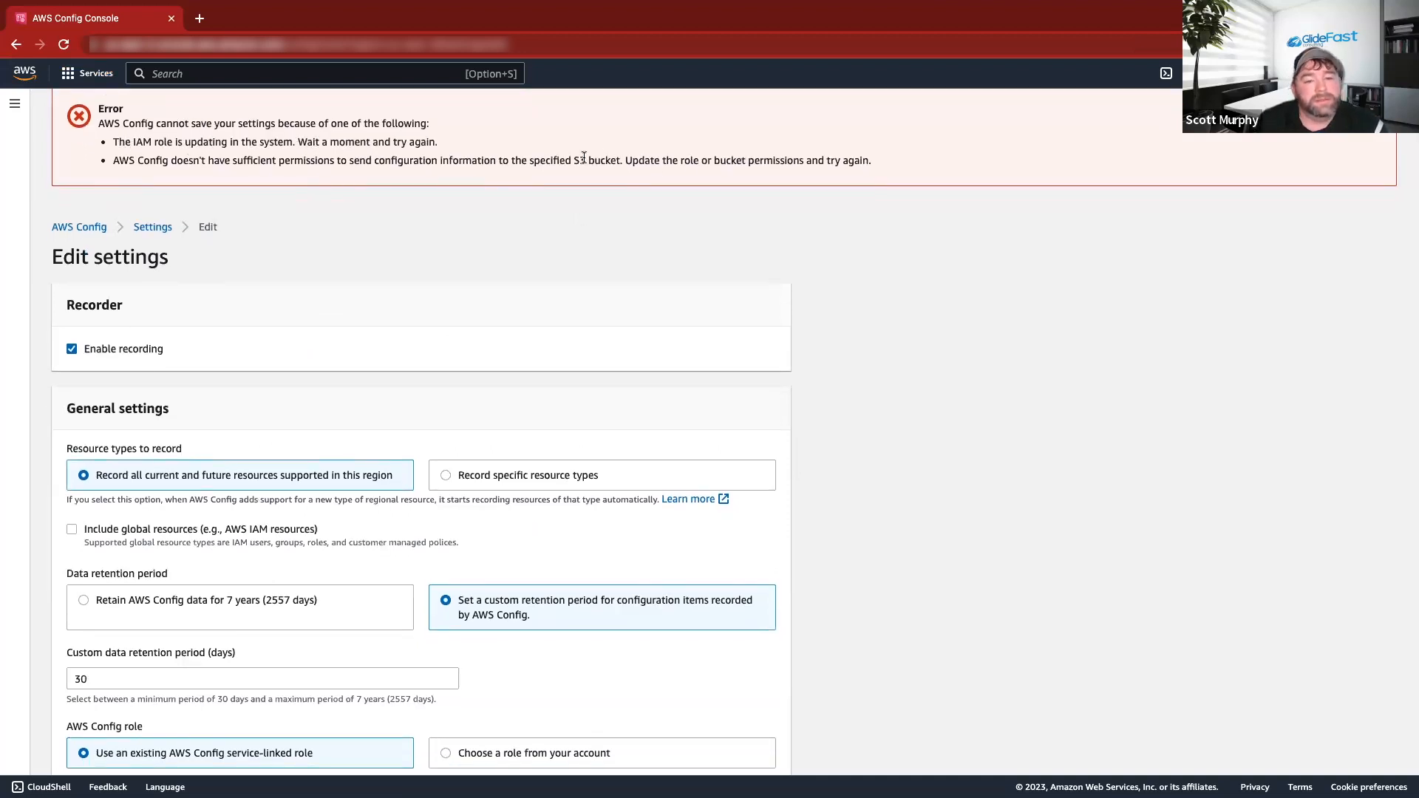
scroll(241, 416, "up", 1)
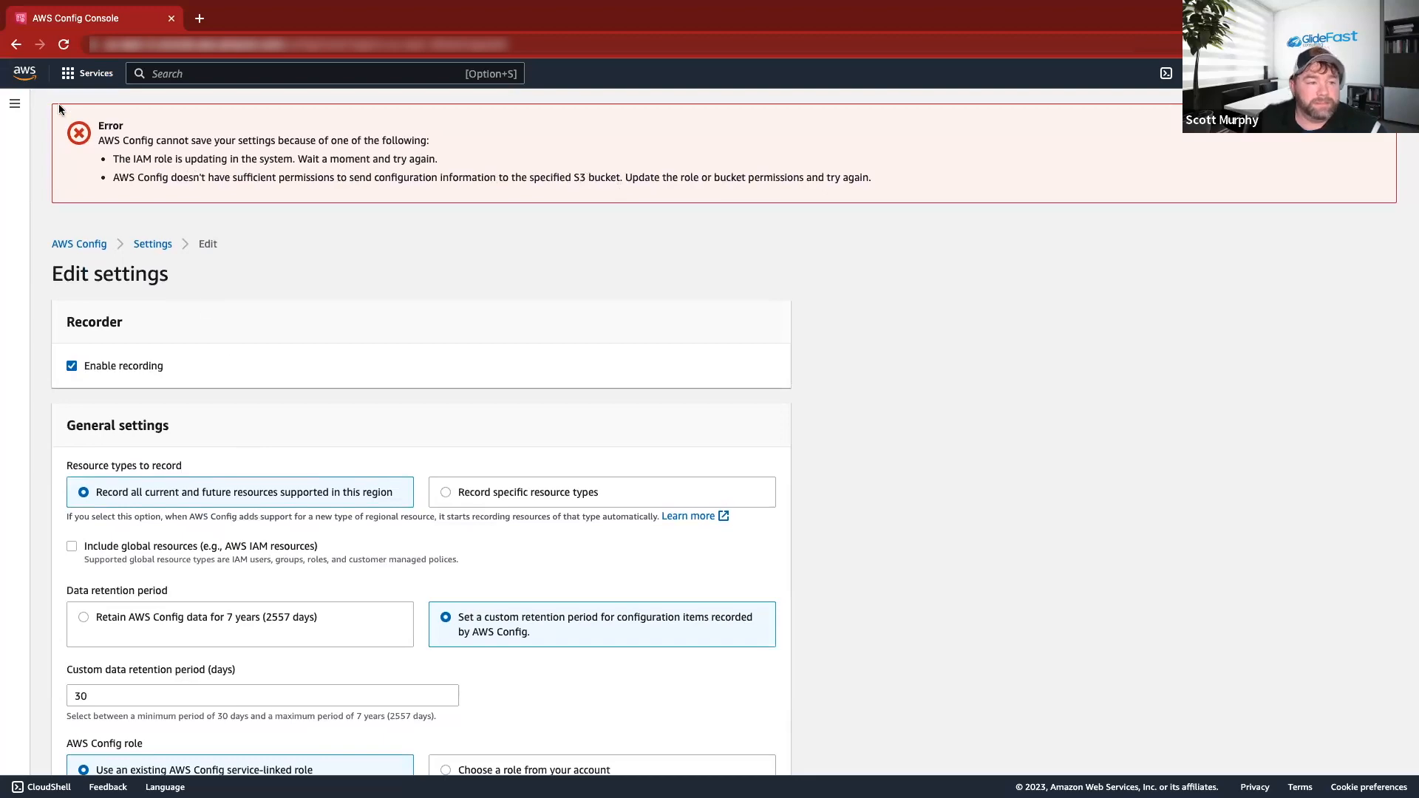
left_click(79, 80)
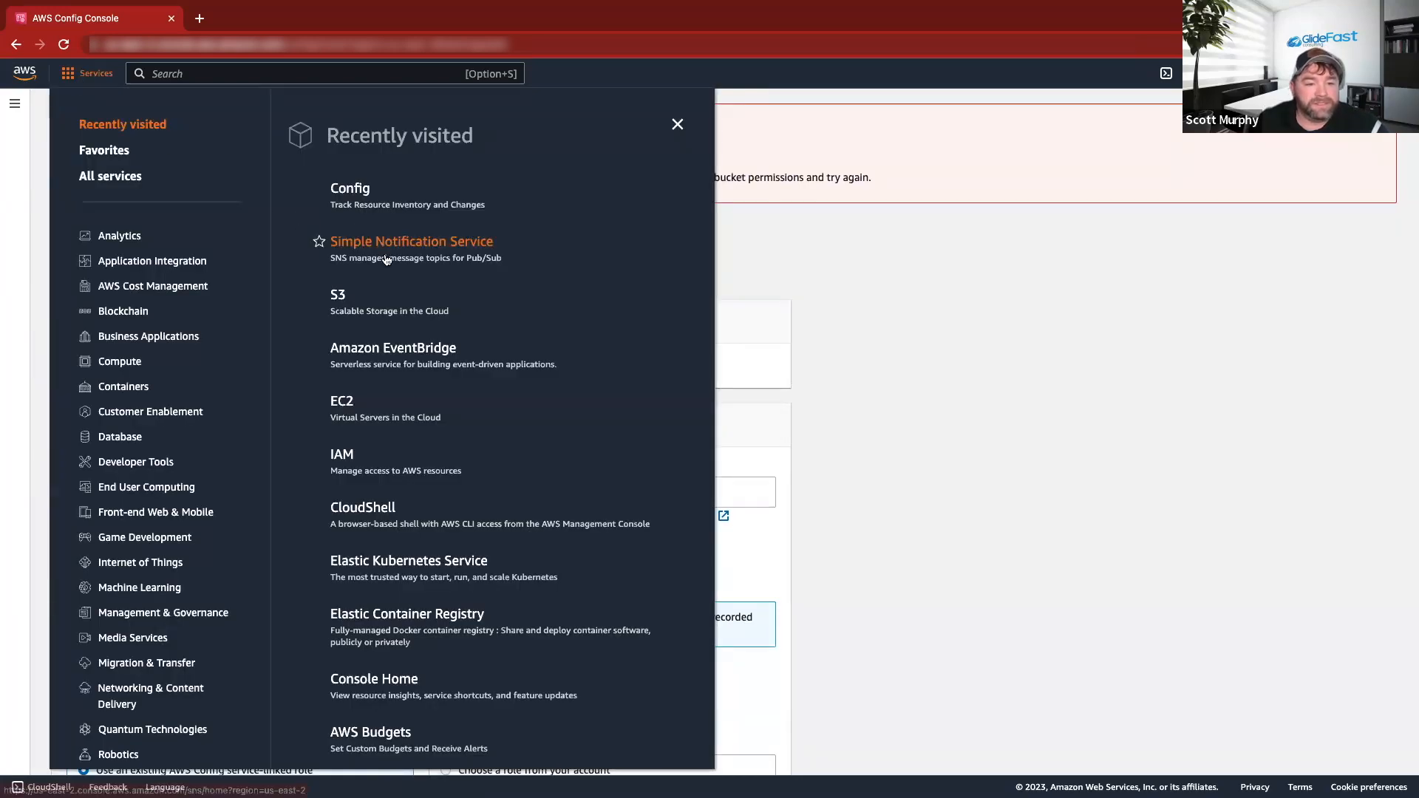
left_click(336, 297)
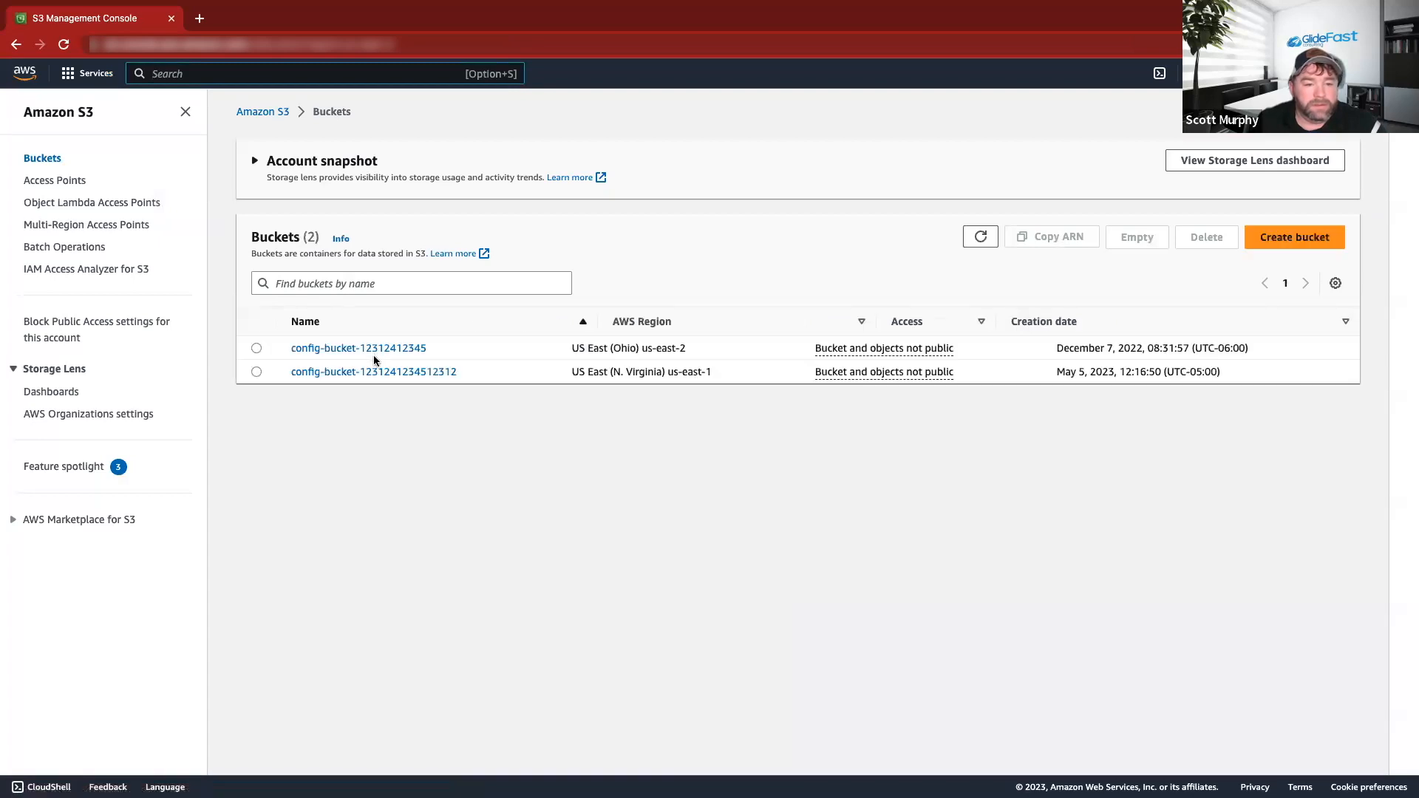
left_click(389, 369)
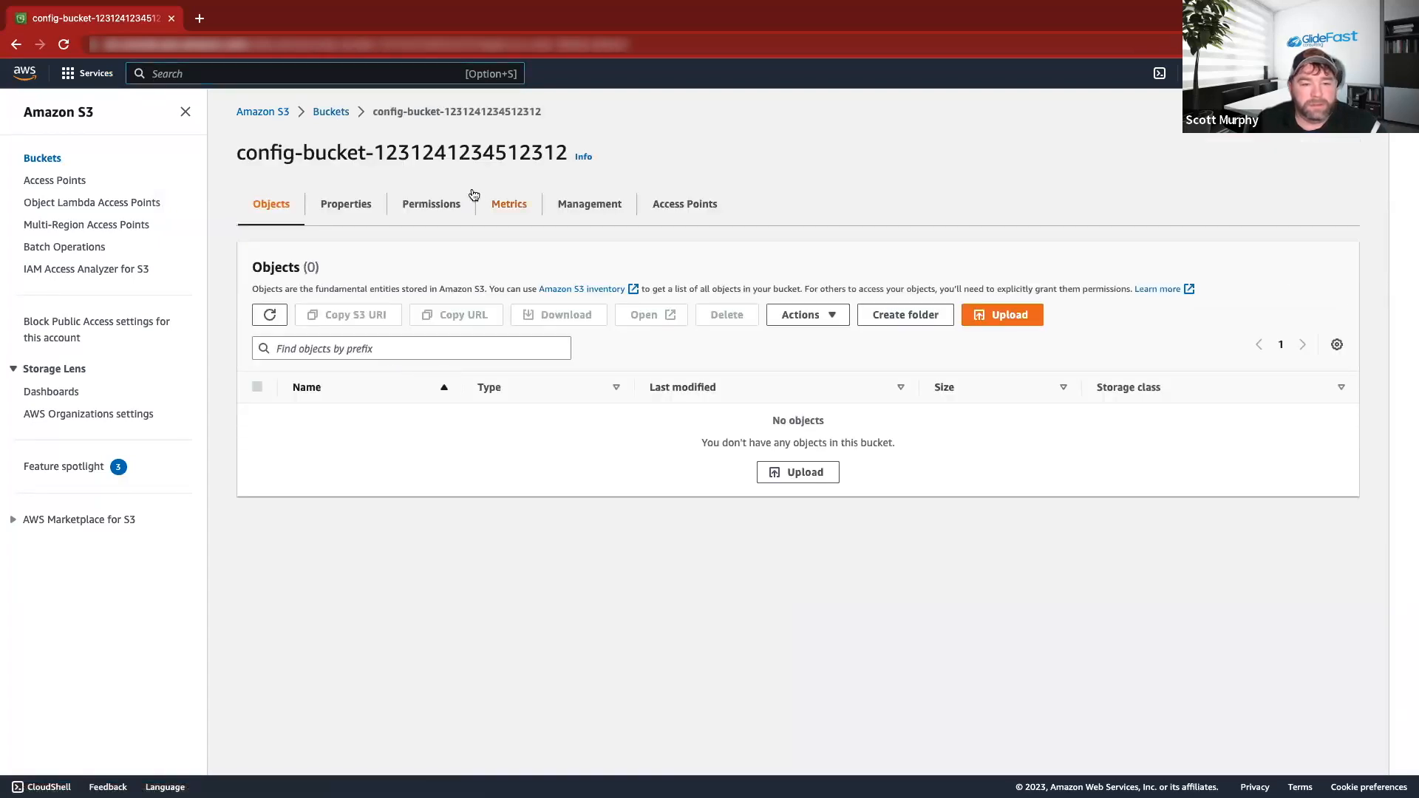
left_click(447, 207)
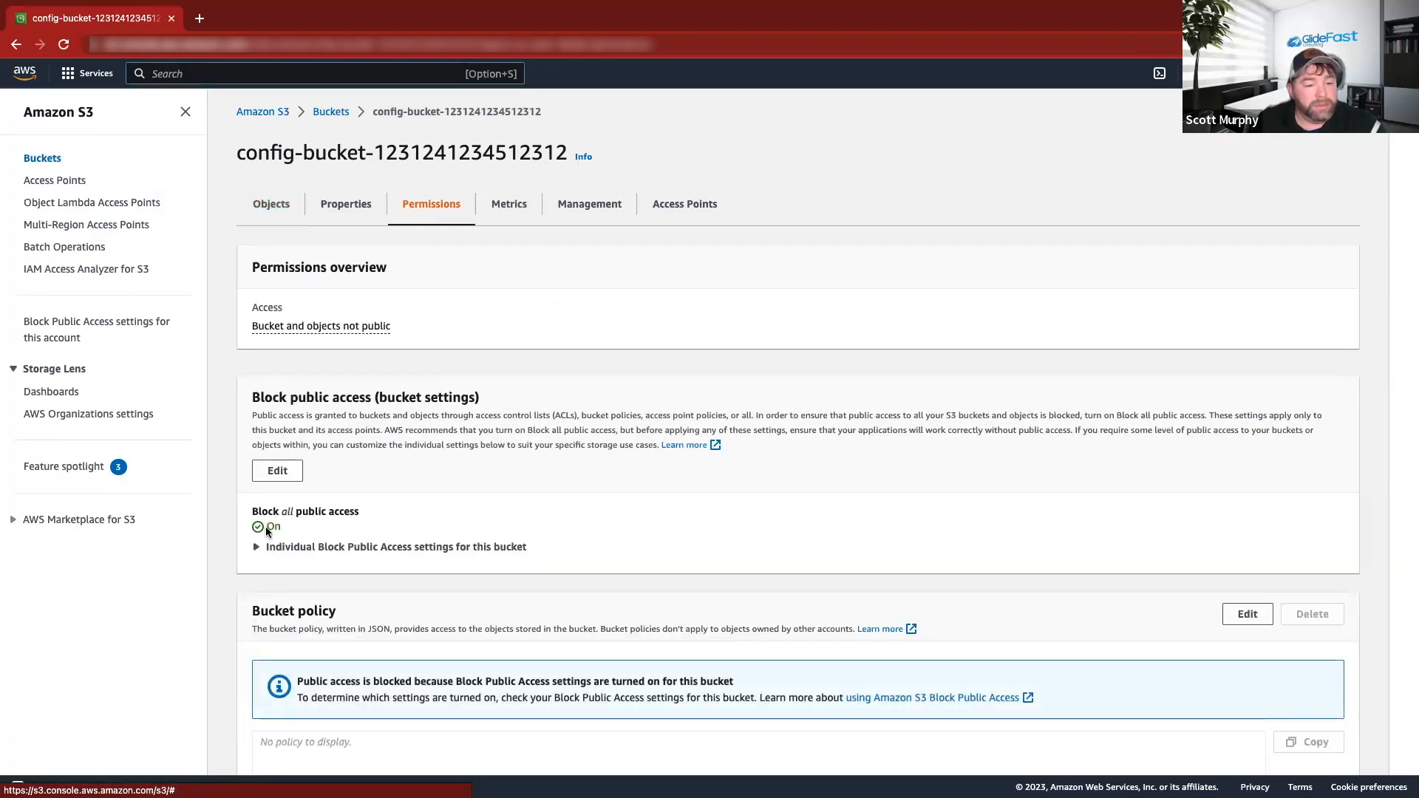
Turn off Block all public access for the bucket, confirming with 'confirm'.
left_click(278, 471)
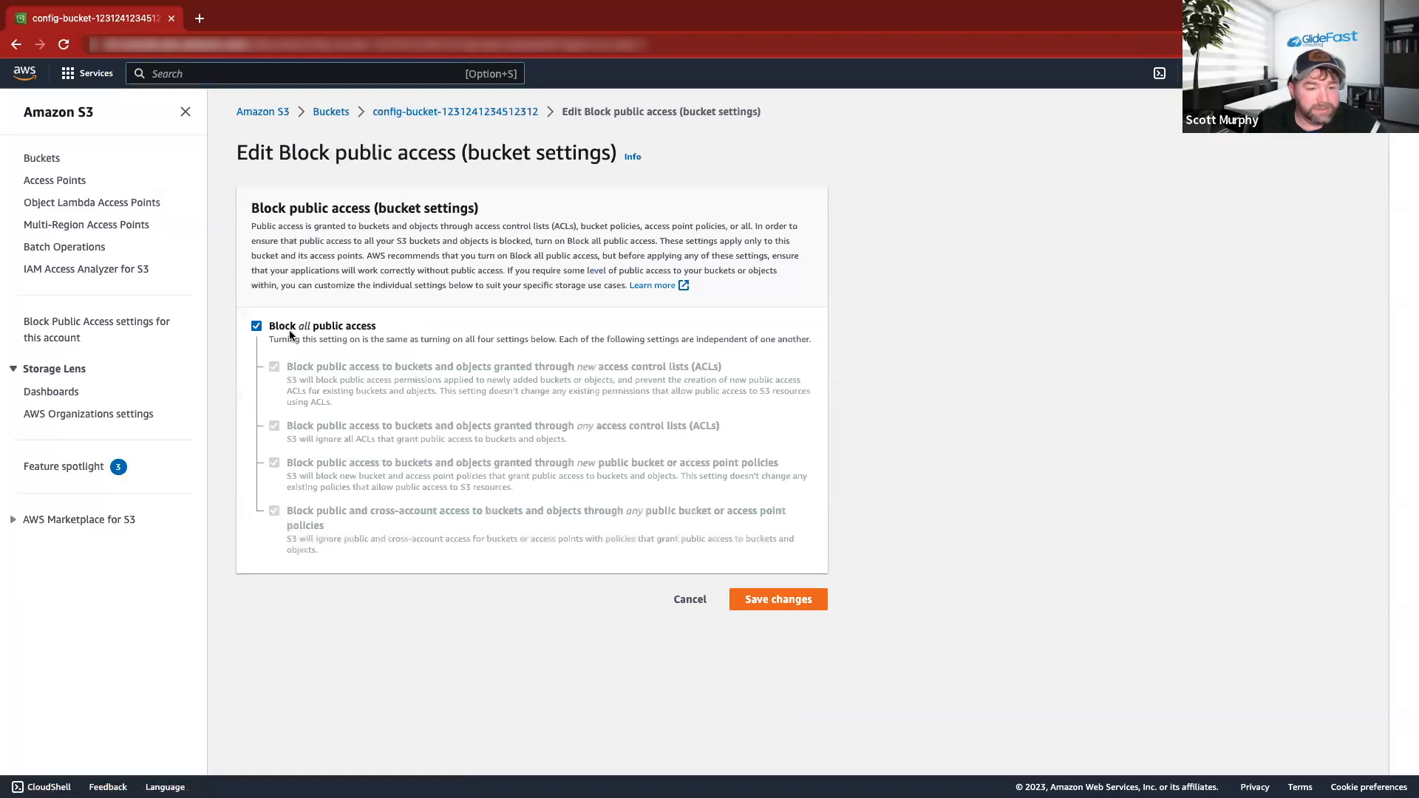
left_click(257, 327)
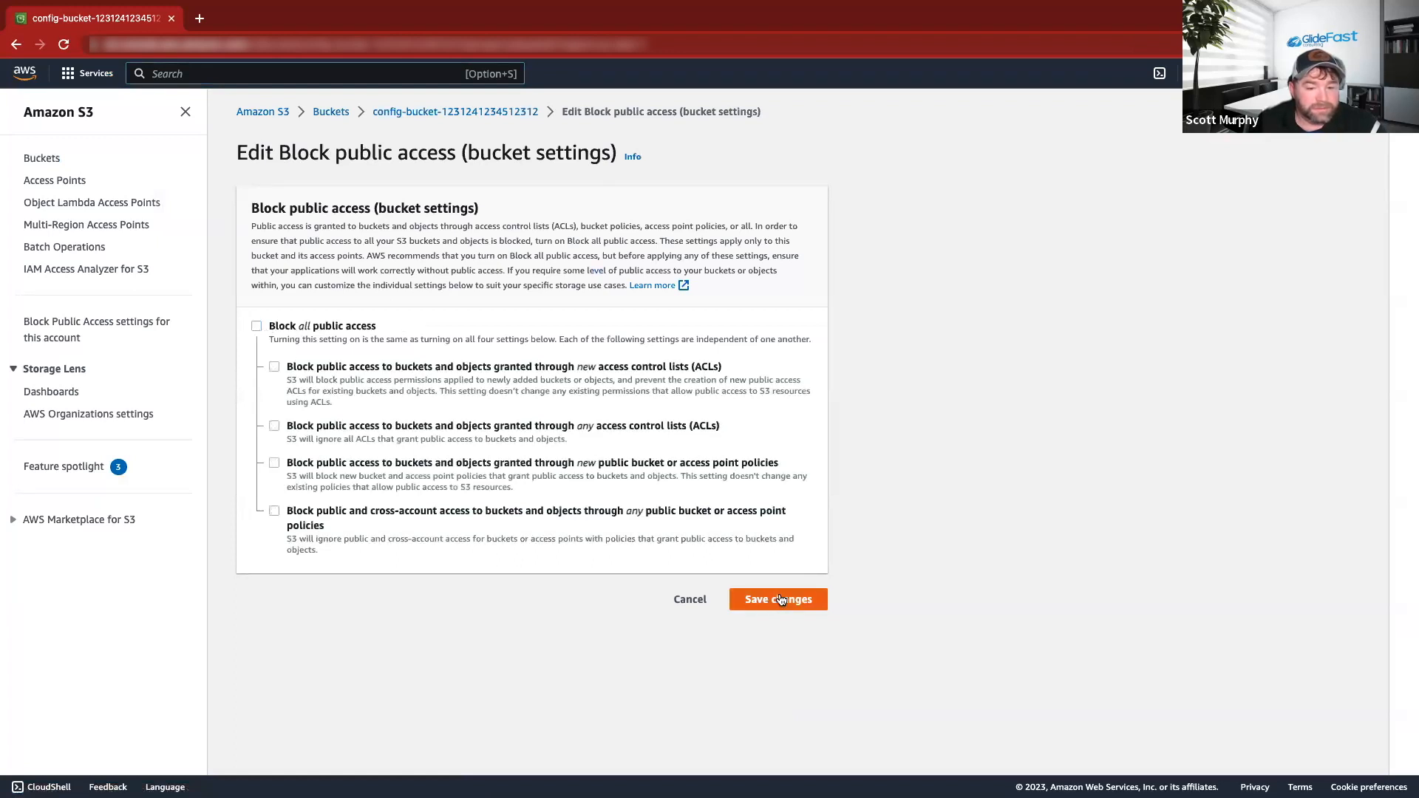
left_click(779, 596)
left_click(705, 484)
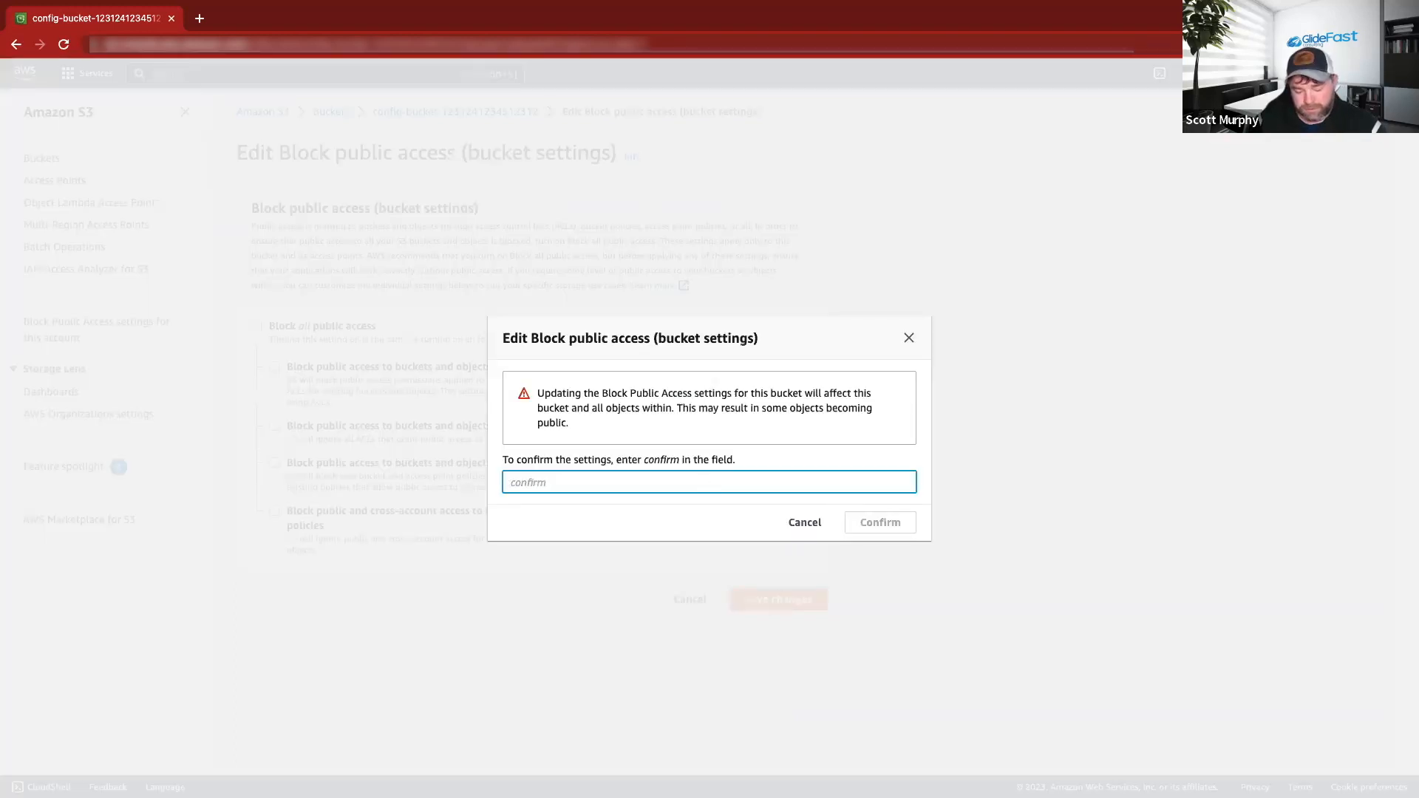
type("confirm")
left_click(906, 520)
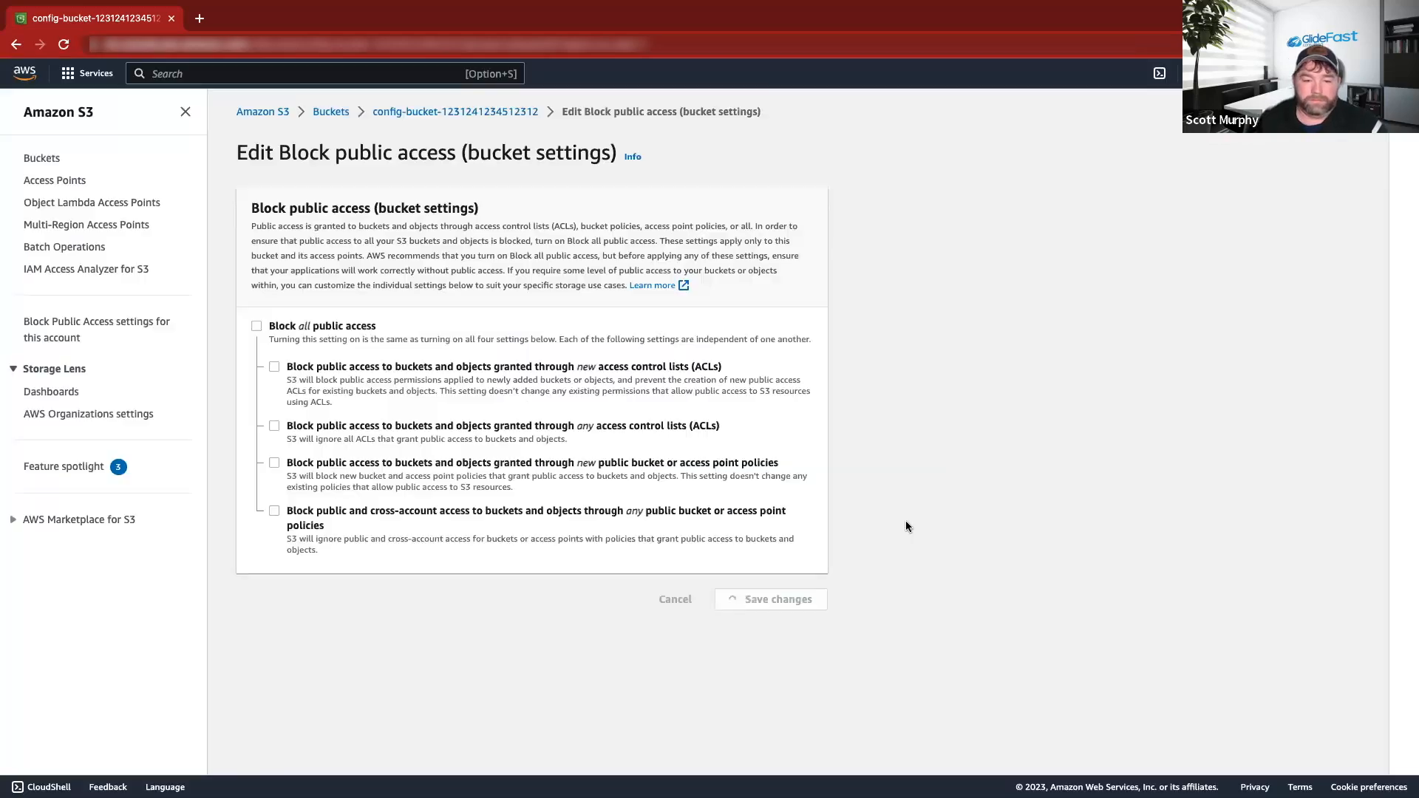
scroll(570, 437, "down", 2)
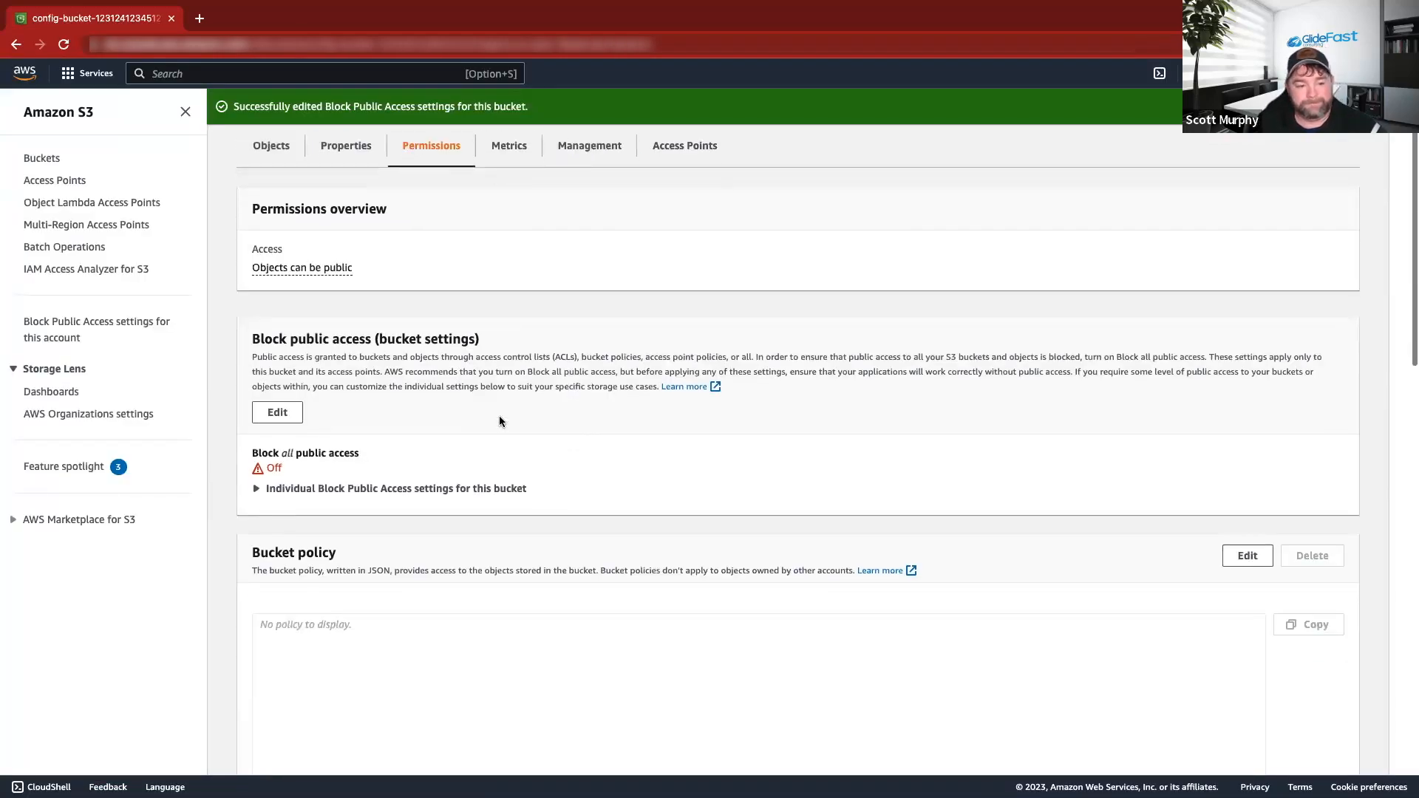
left_click(111, 77)
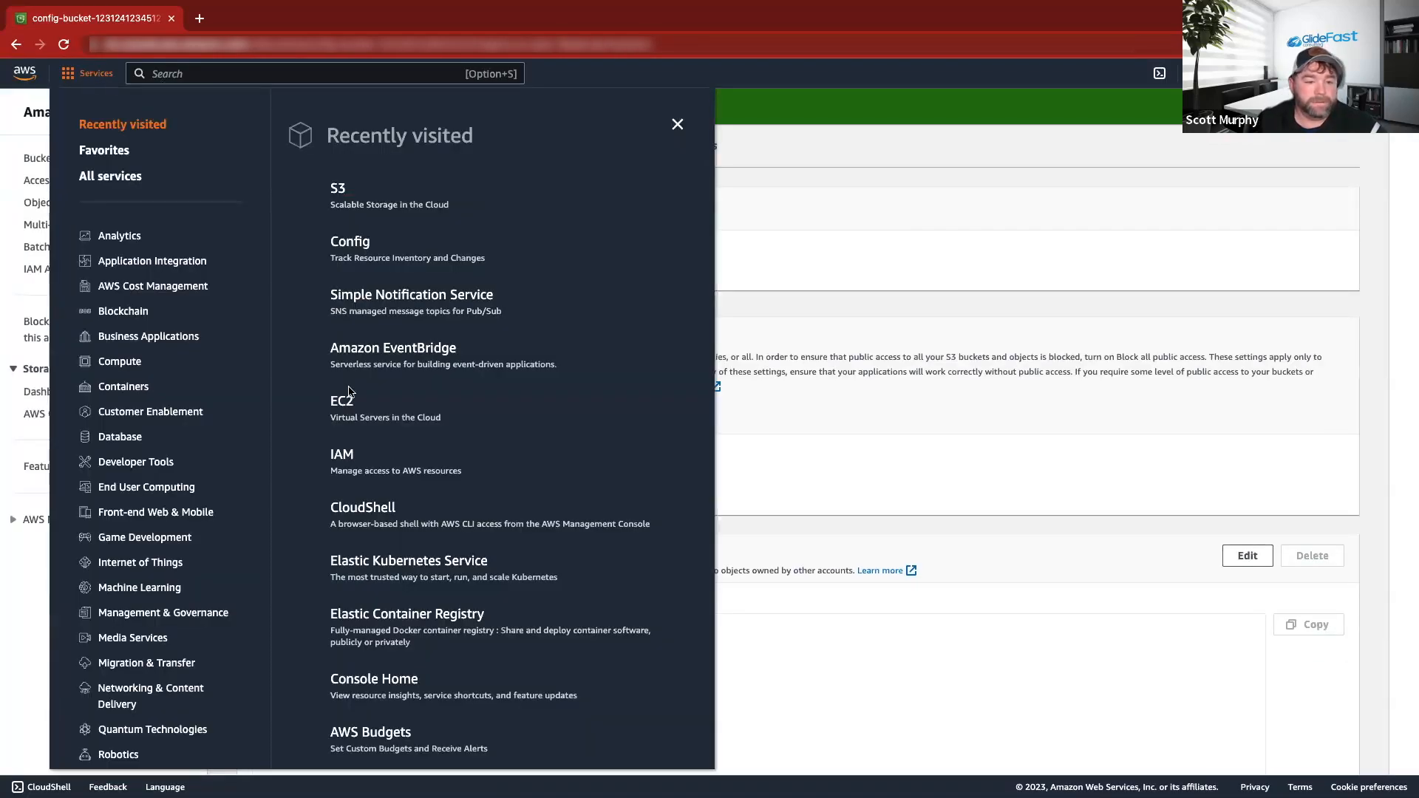
left_click(365, 249)
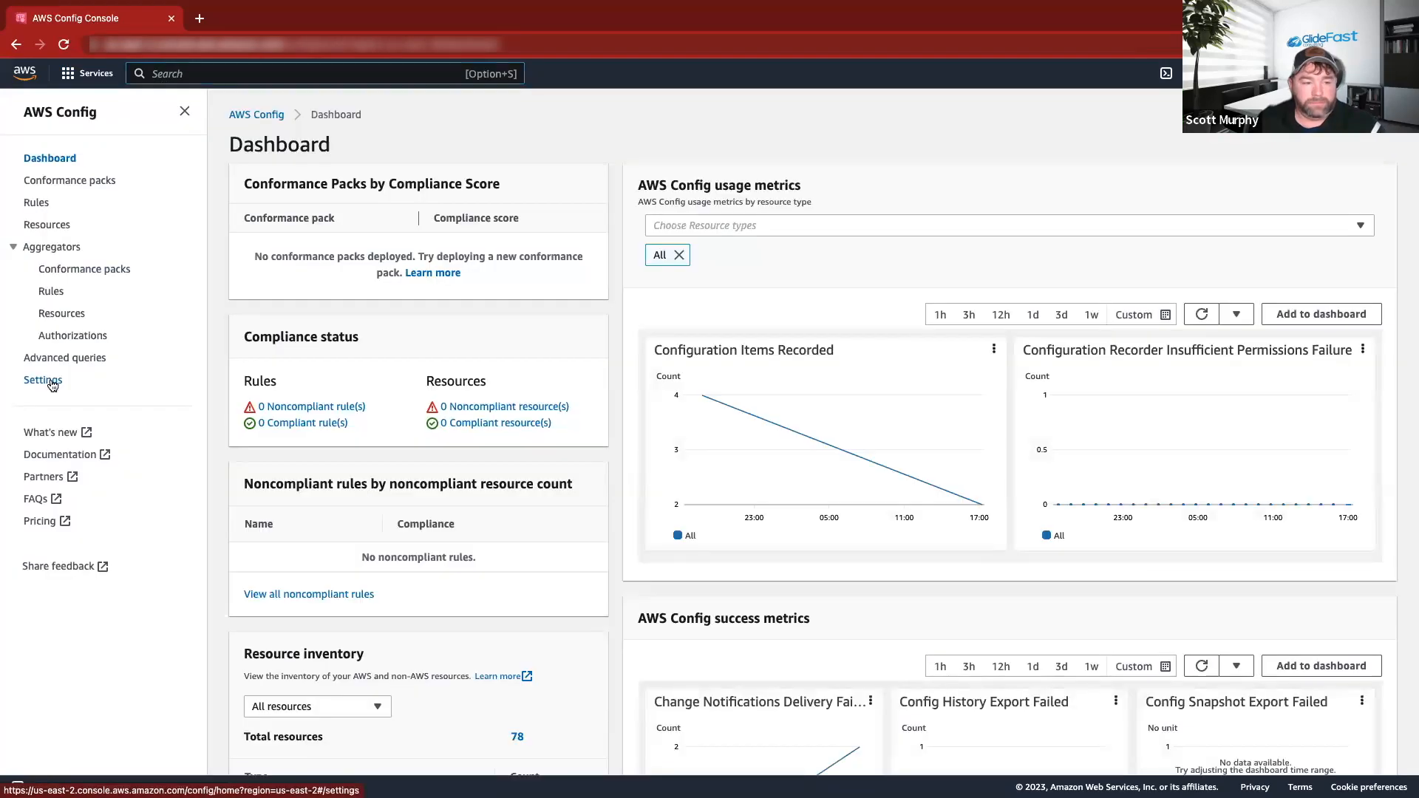
left_click(45, 378)
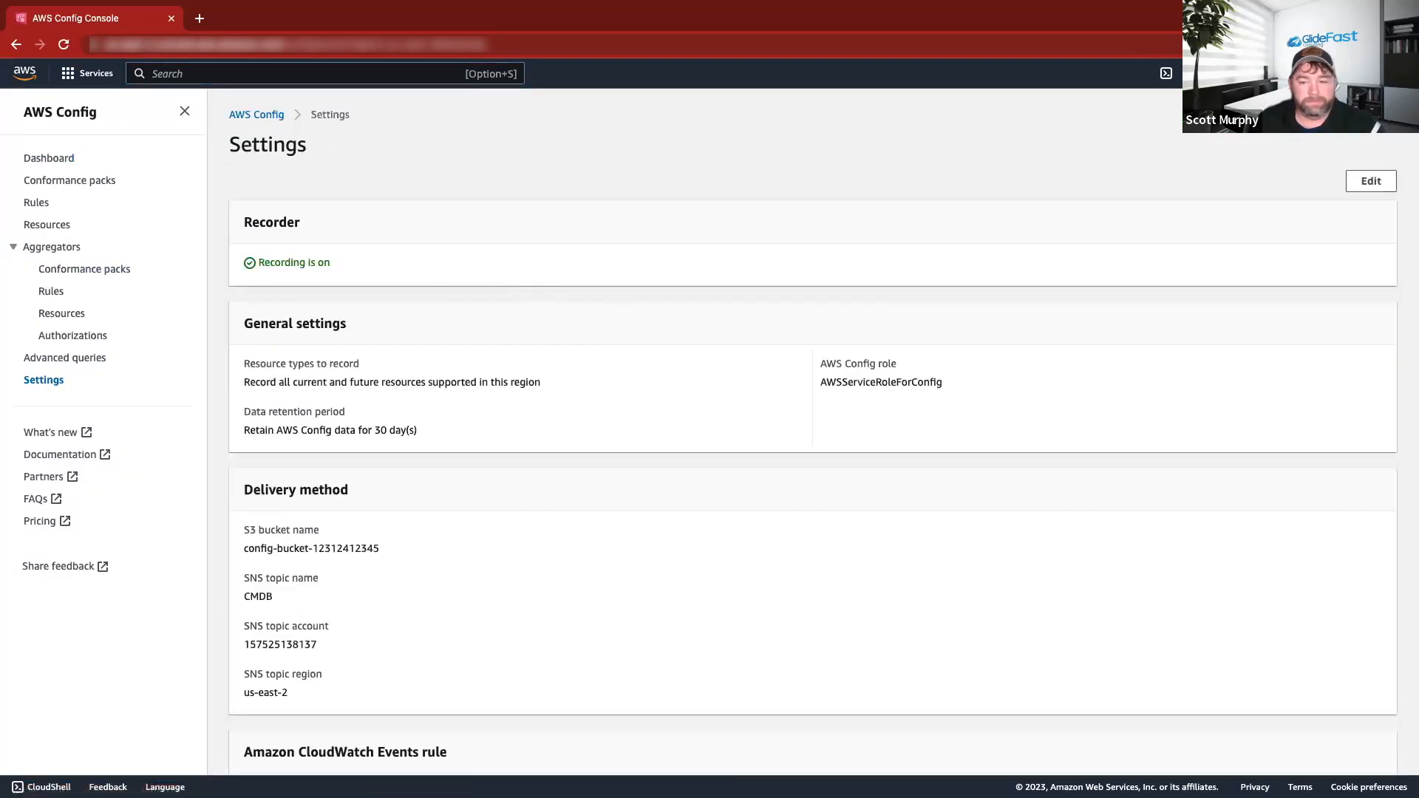
left_click(1371, 181)
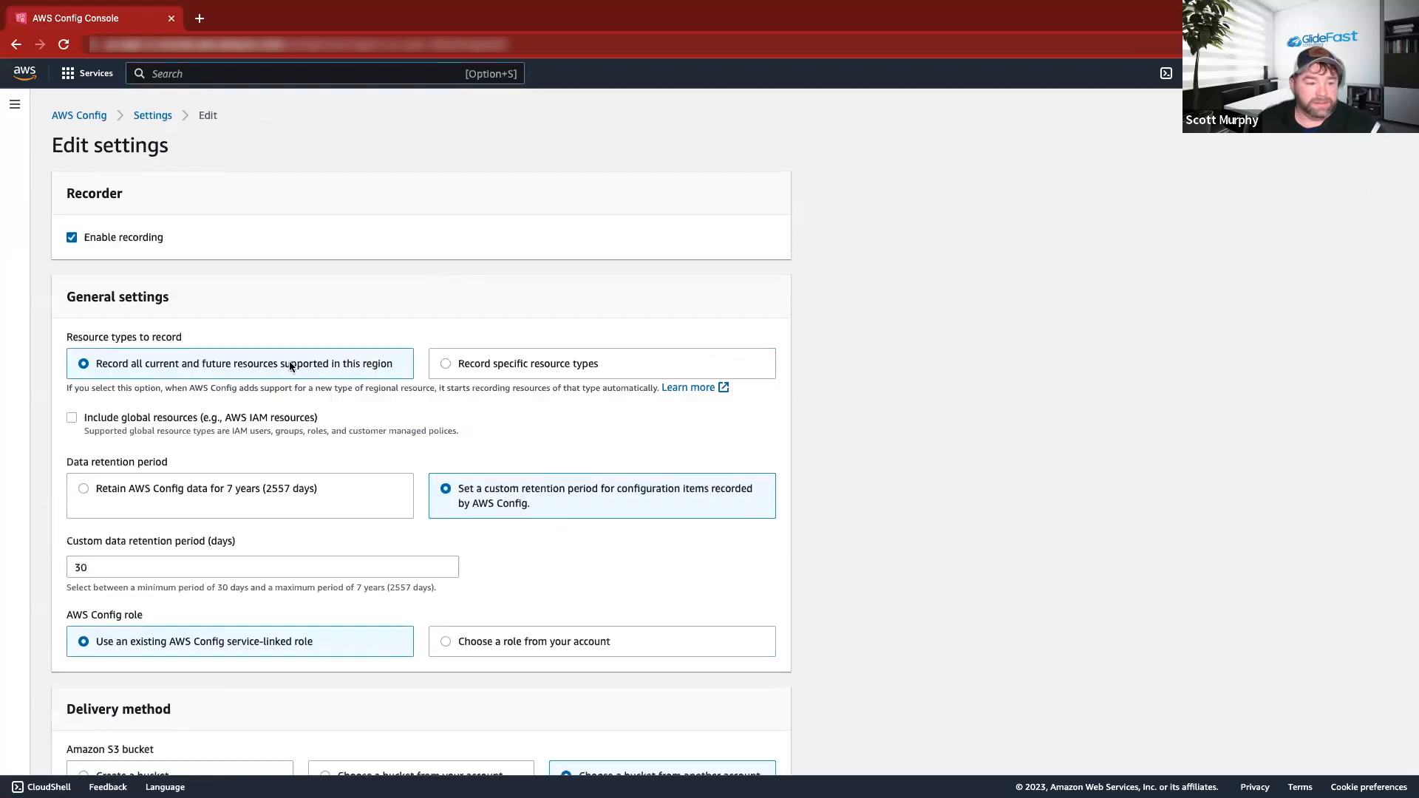
scroll(214, 414, "down", 6)
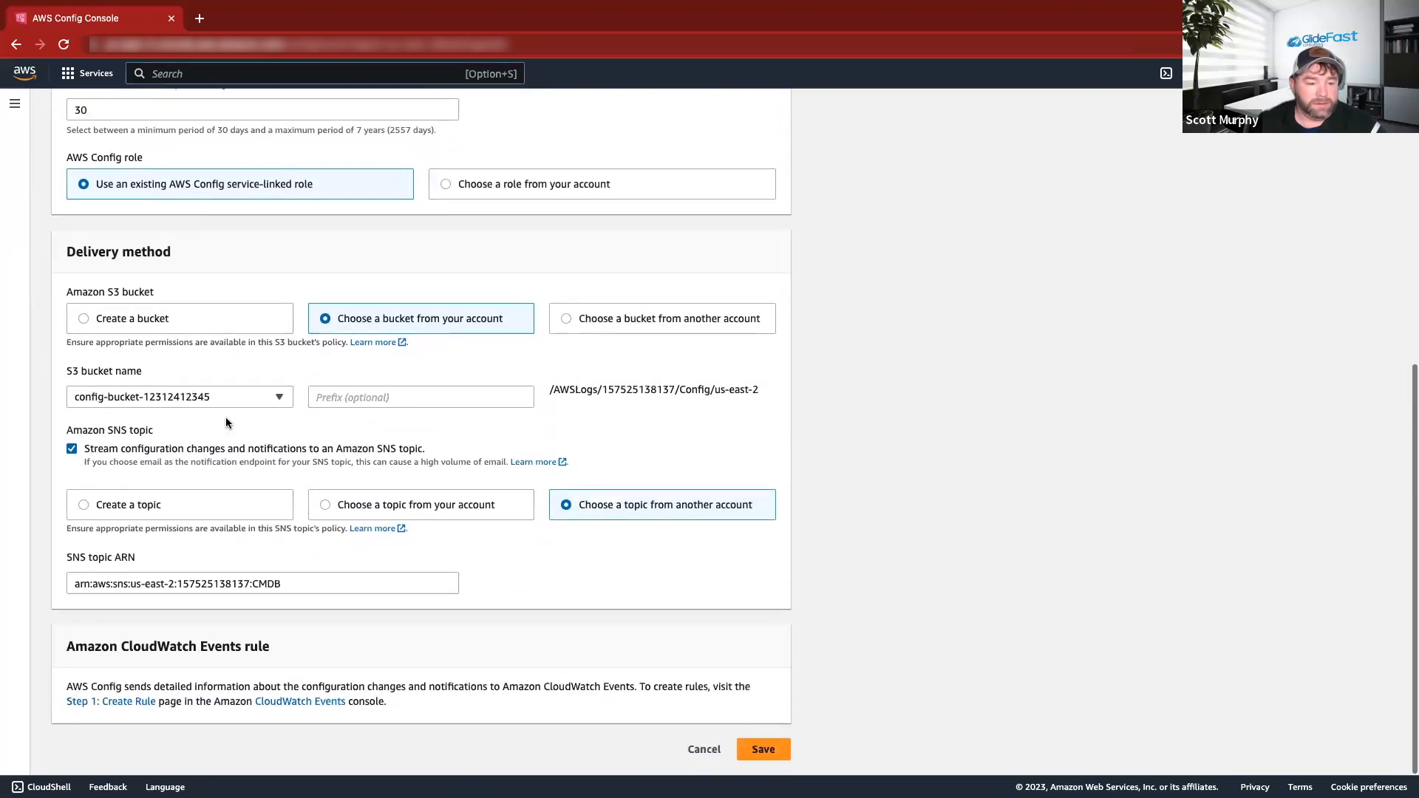
left_click(268, 399)
left_click(229, 461)
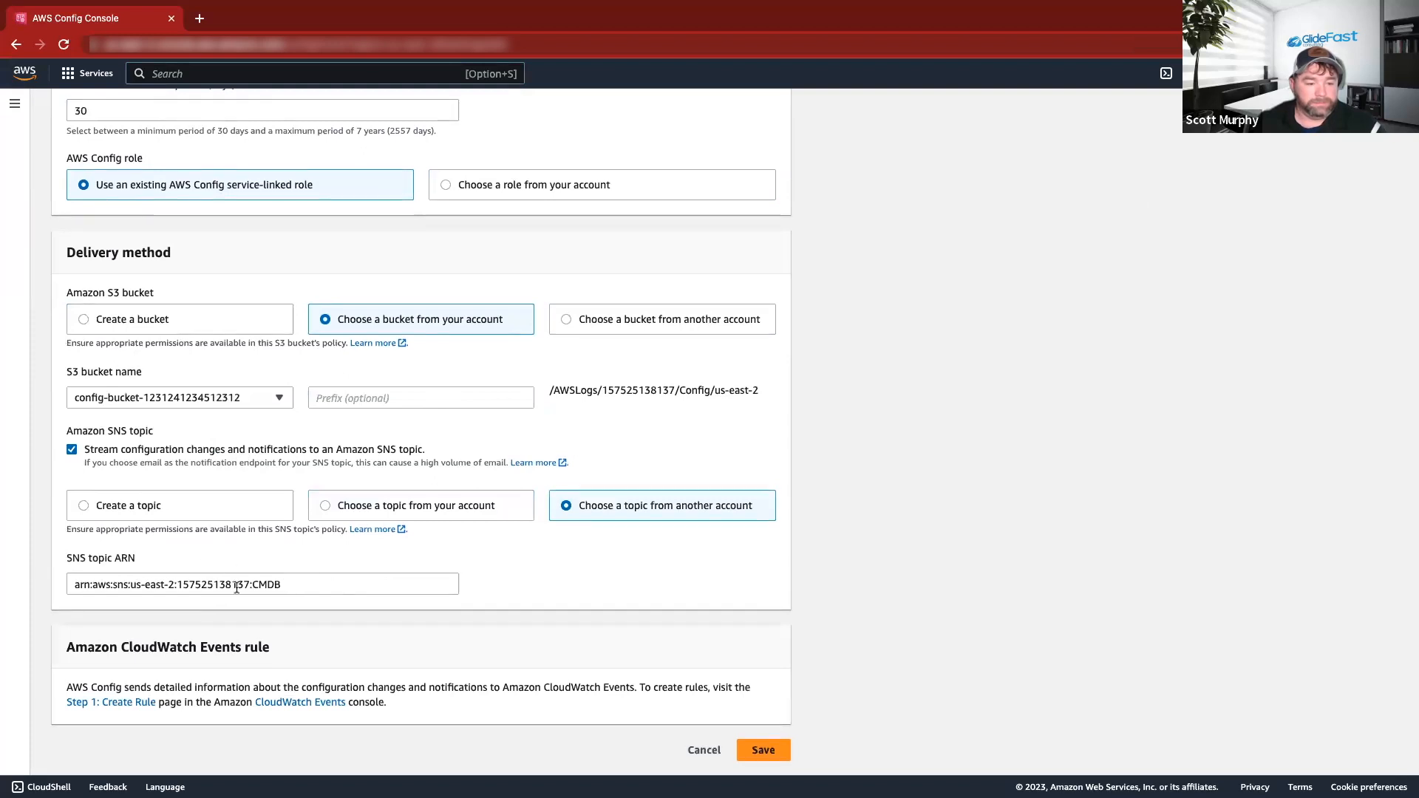
left_click(383, 510)
left_click(237, 582)
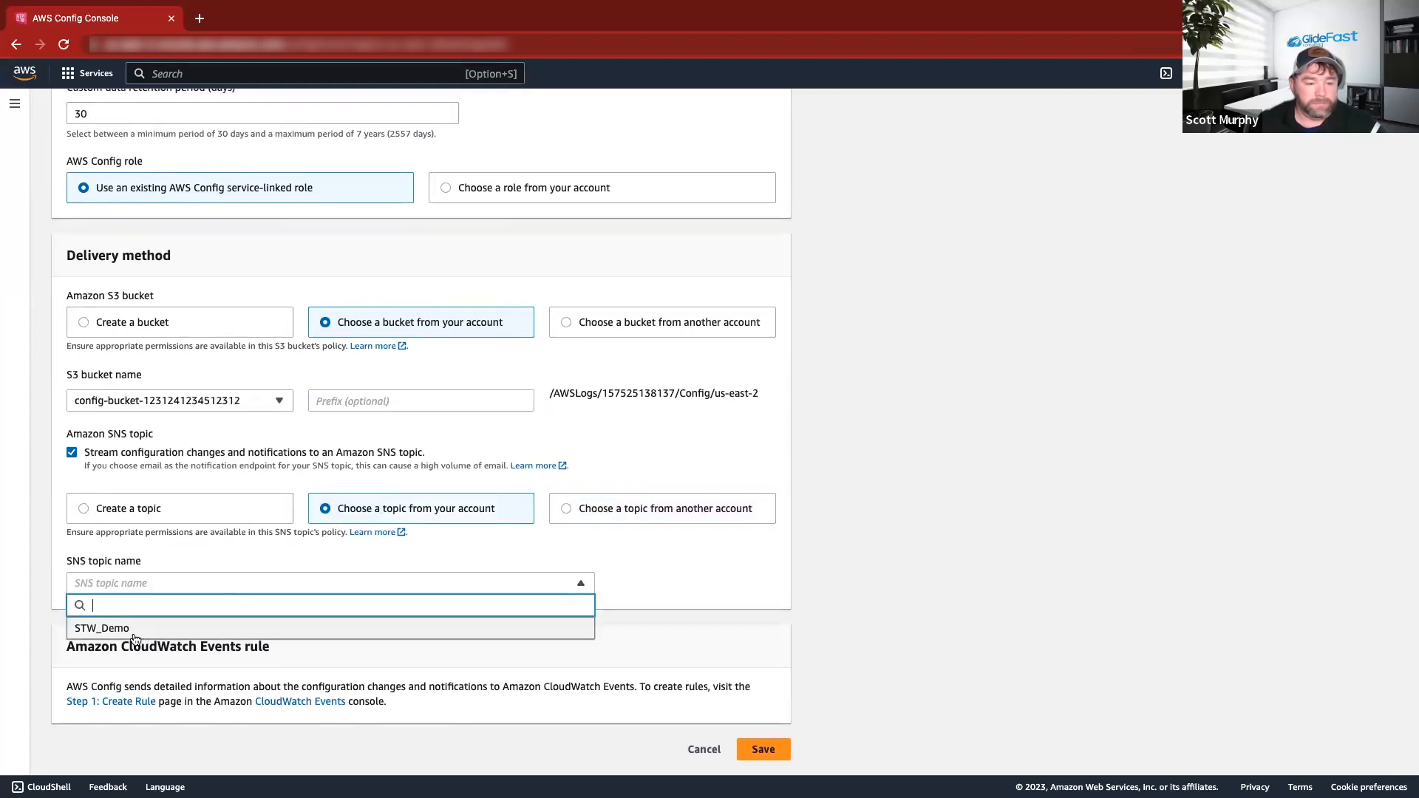
left_click(131, 634)
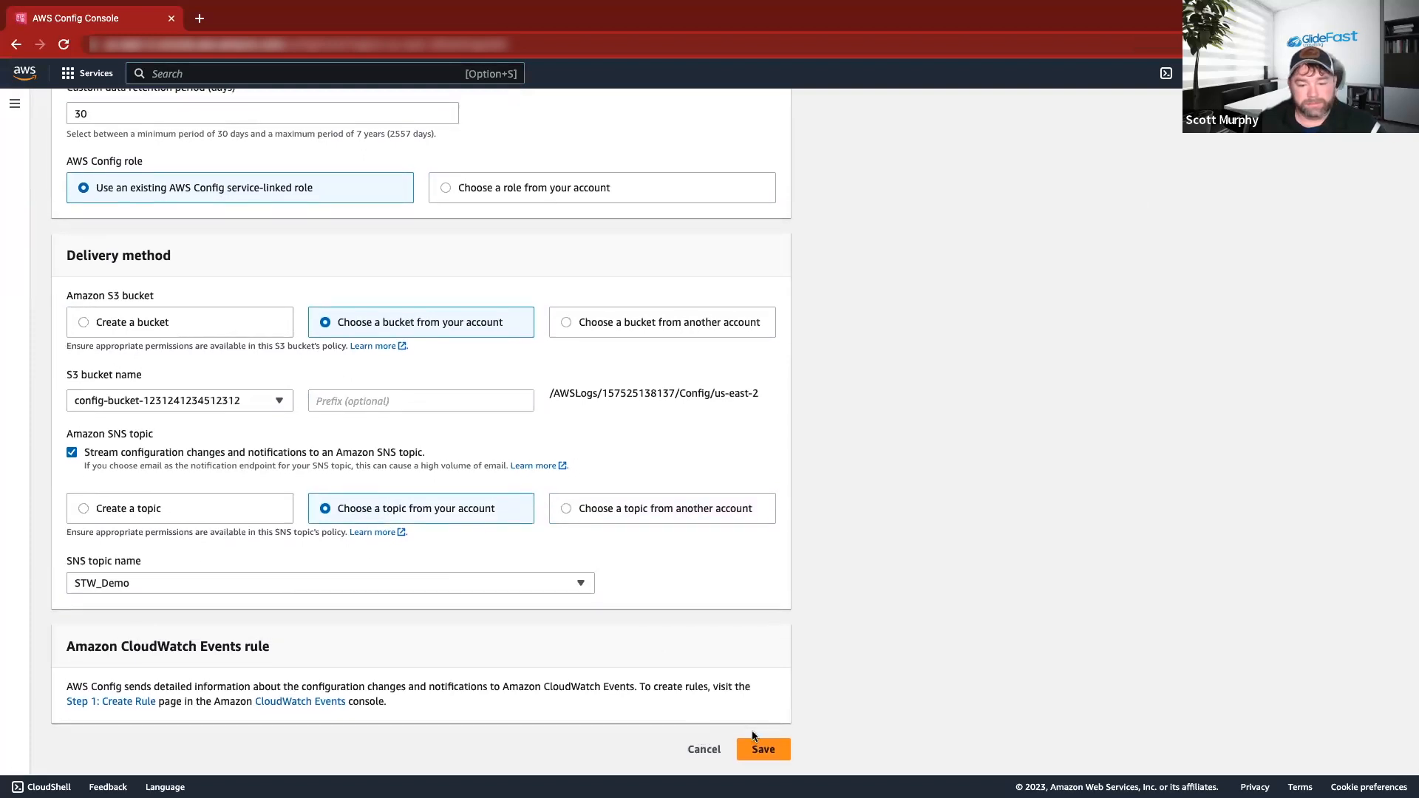
left_click(764, 749)
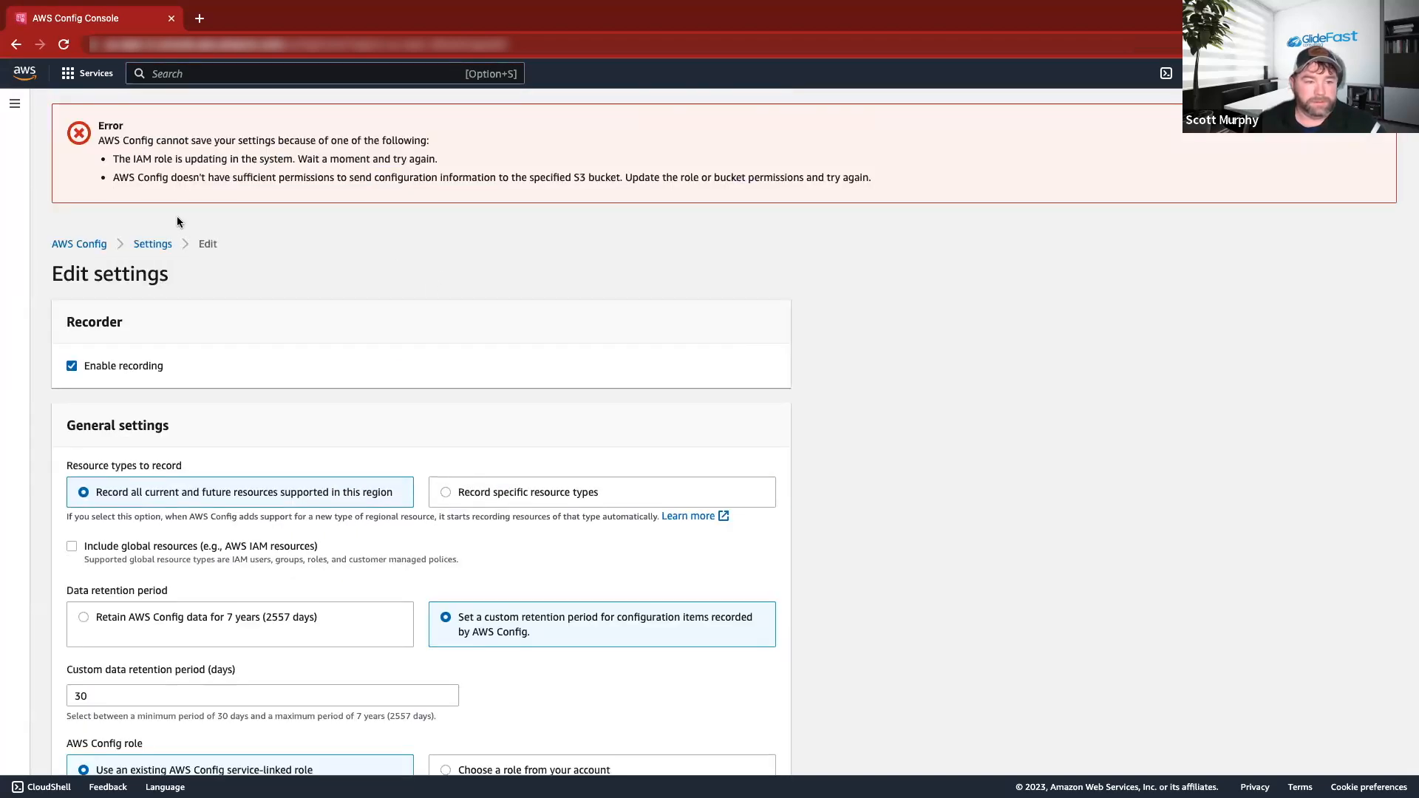
Turn Block all public access back on in S3, confirming with 'confirm'.
left_click(89, 73)
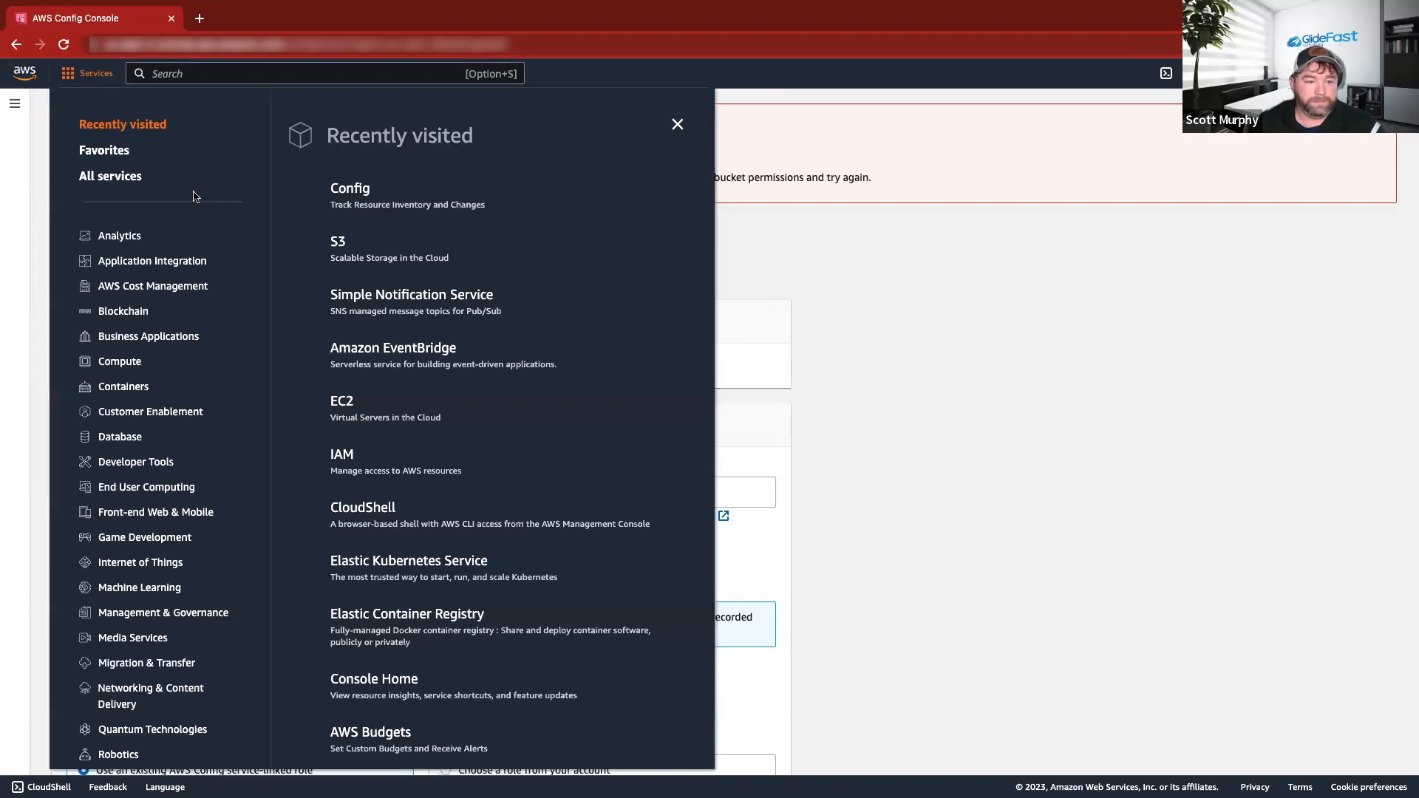
left_click(360, 250)
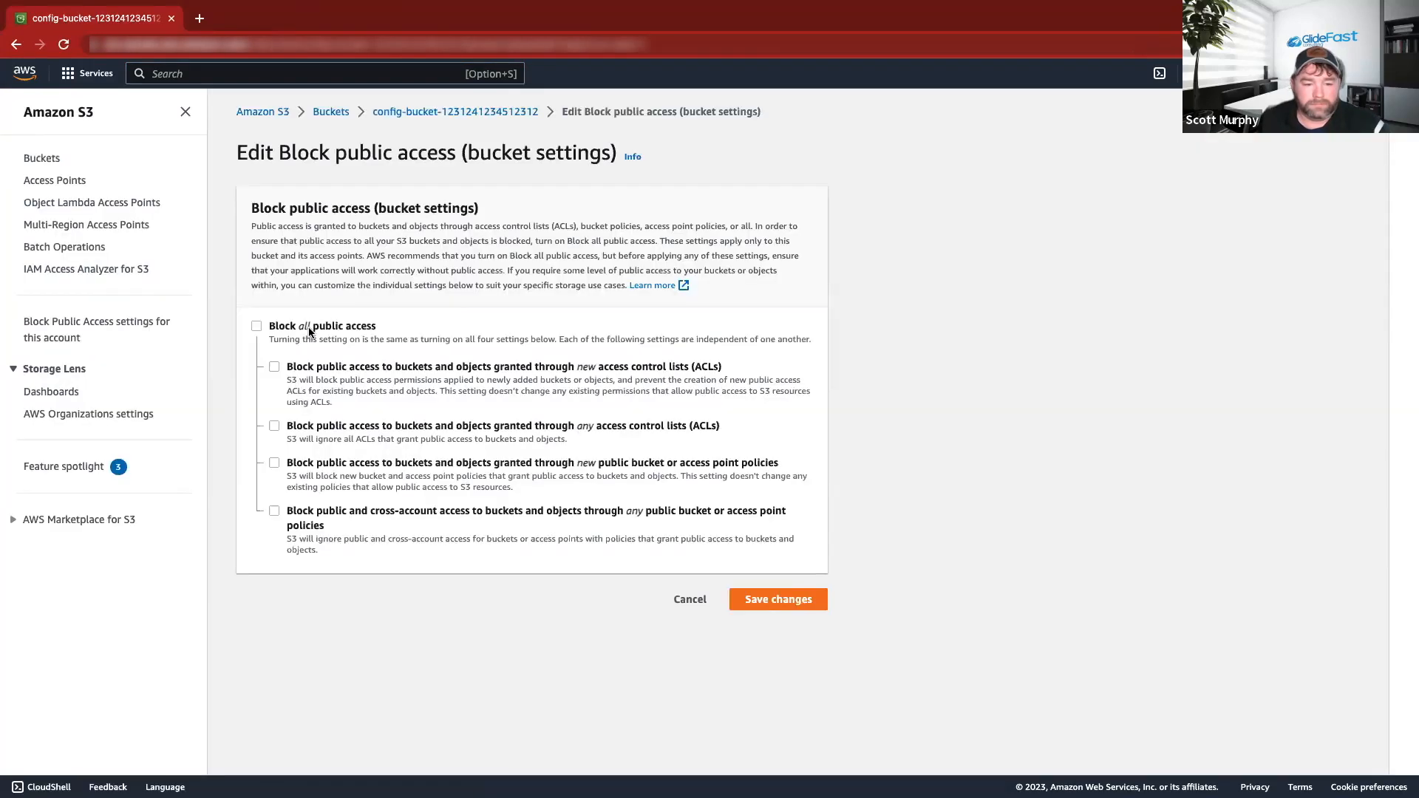
left_click(310, 333)
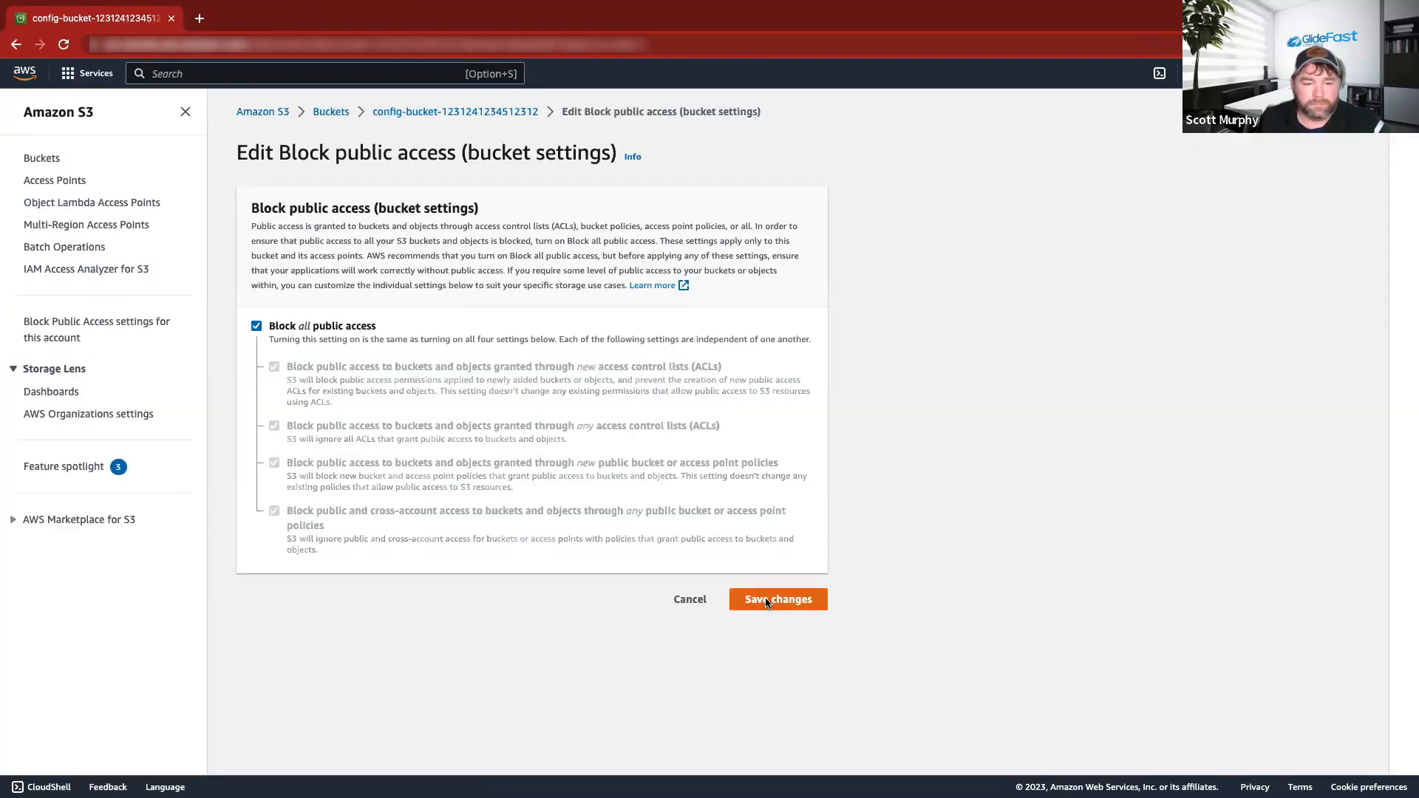
left_click(766, 602)
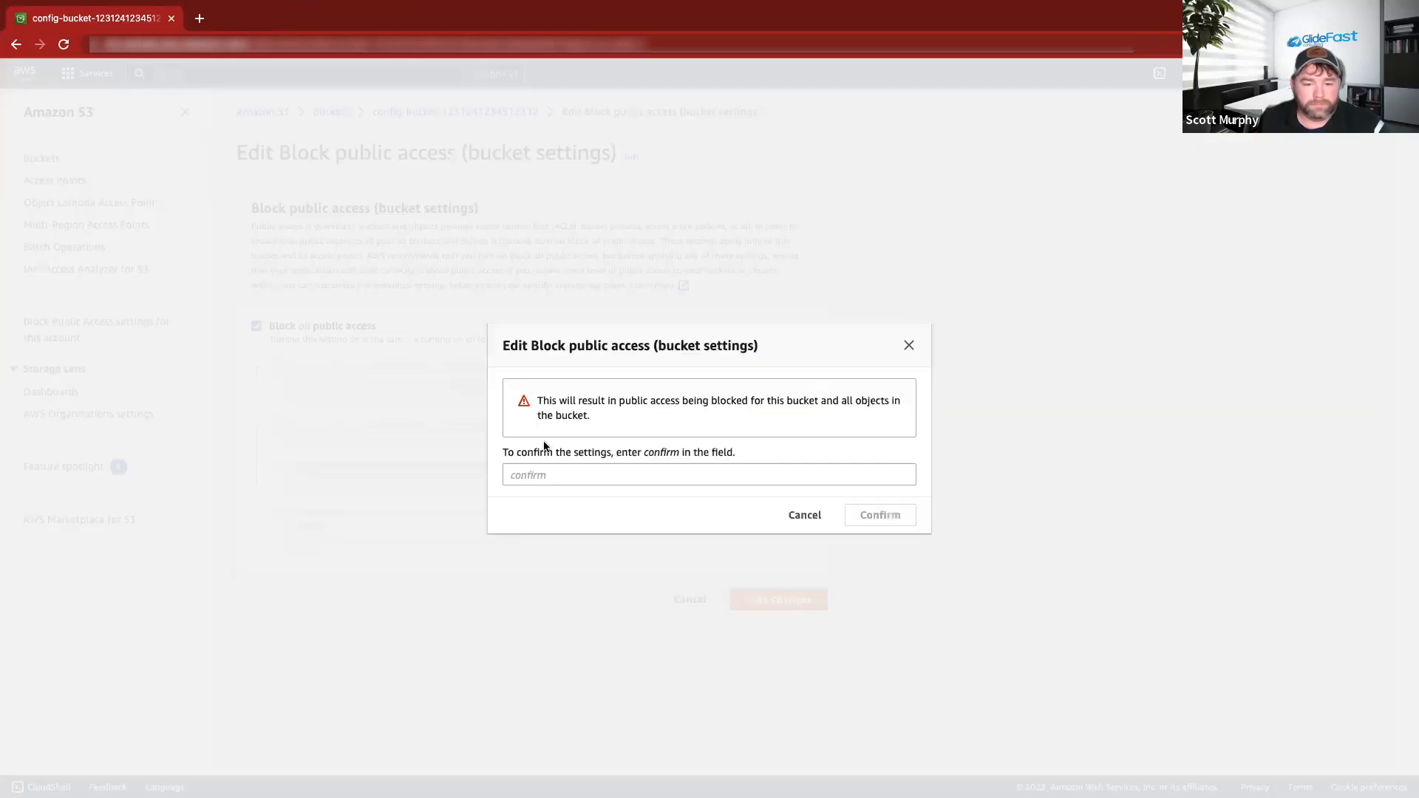
left_click(680, 480)
type("confirm")
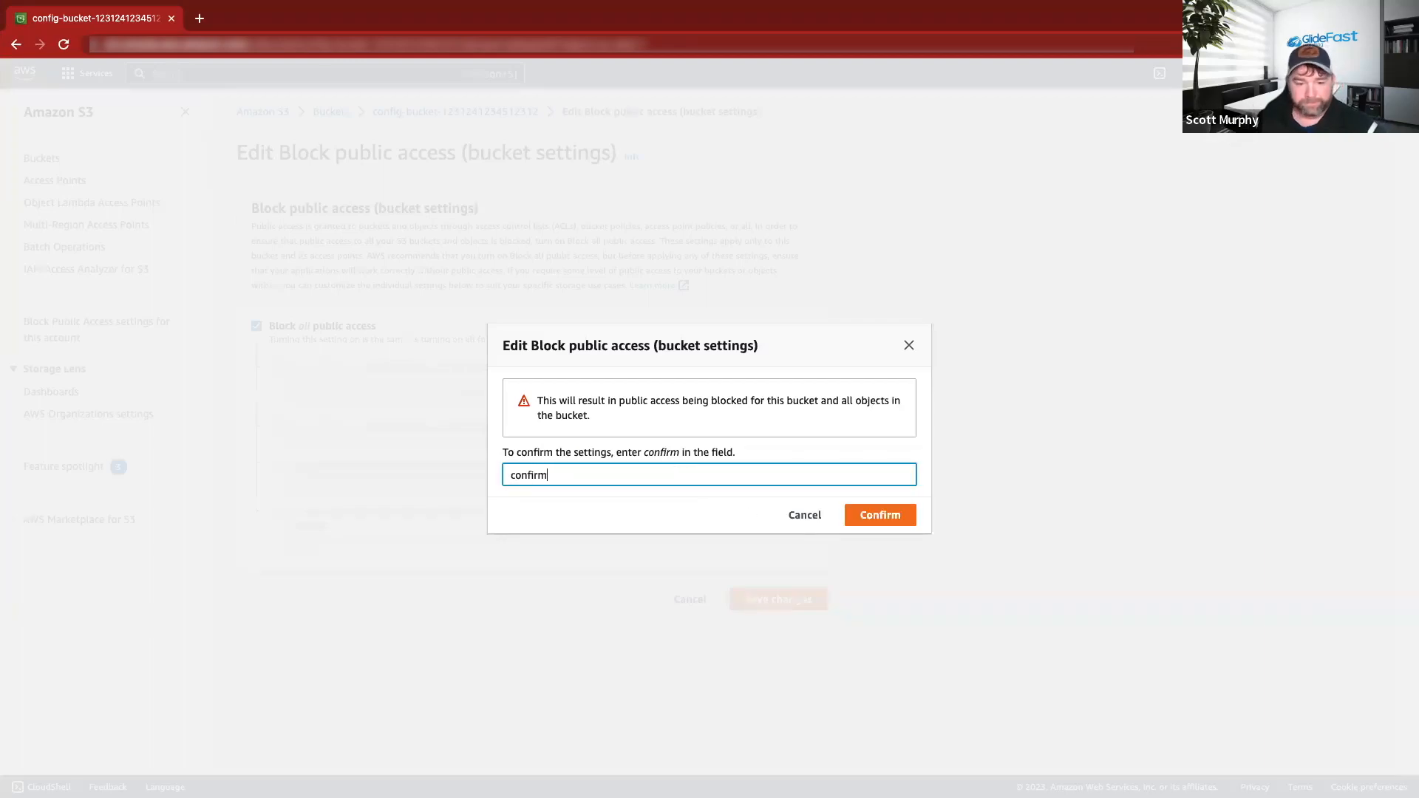
left_click(863, 511)
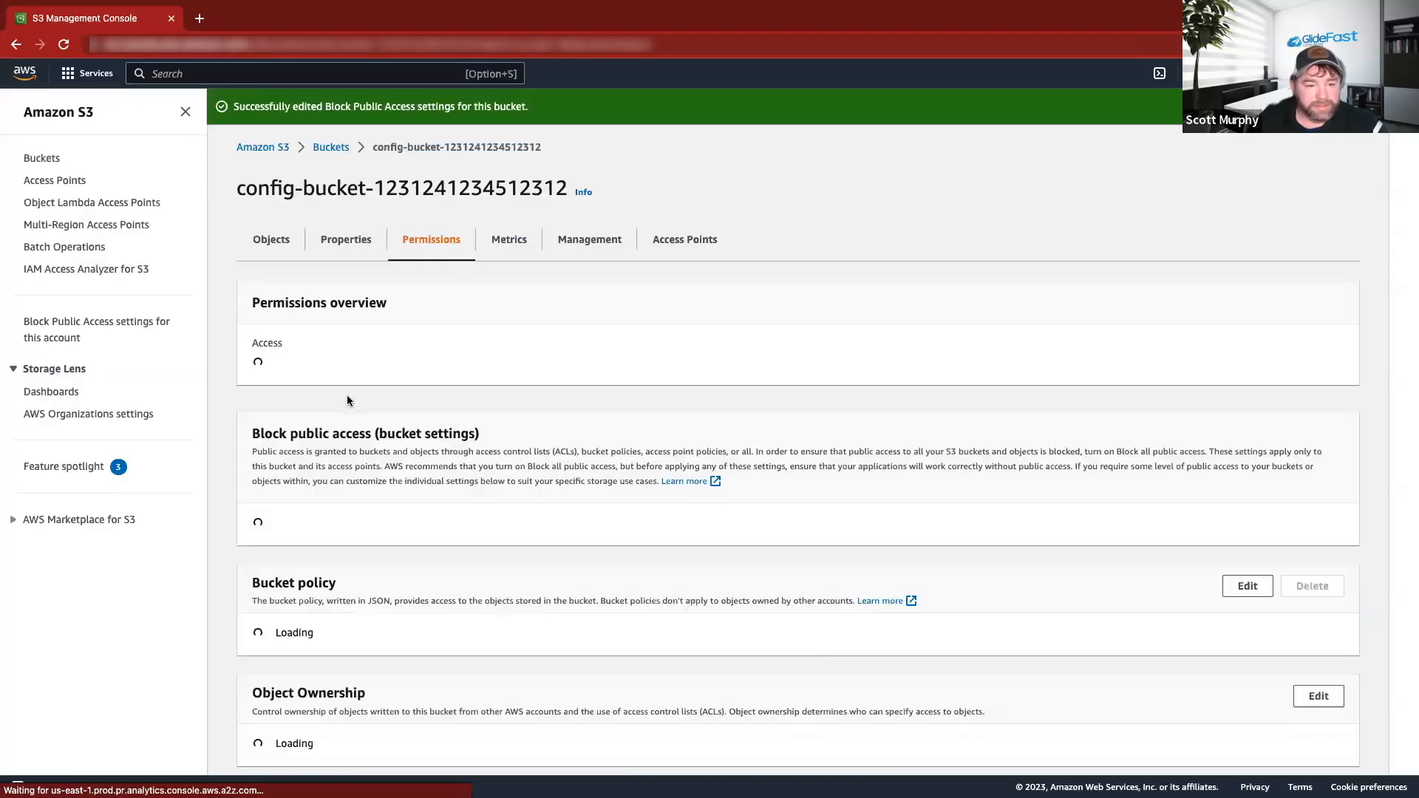
Review the bucket's permission settings and return to the S3 bucket list.
scroll(554, 509, "down", 4)
scroll(502, 492, "down", 2)
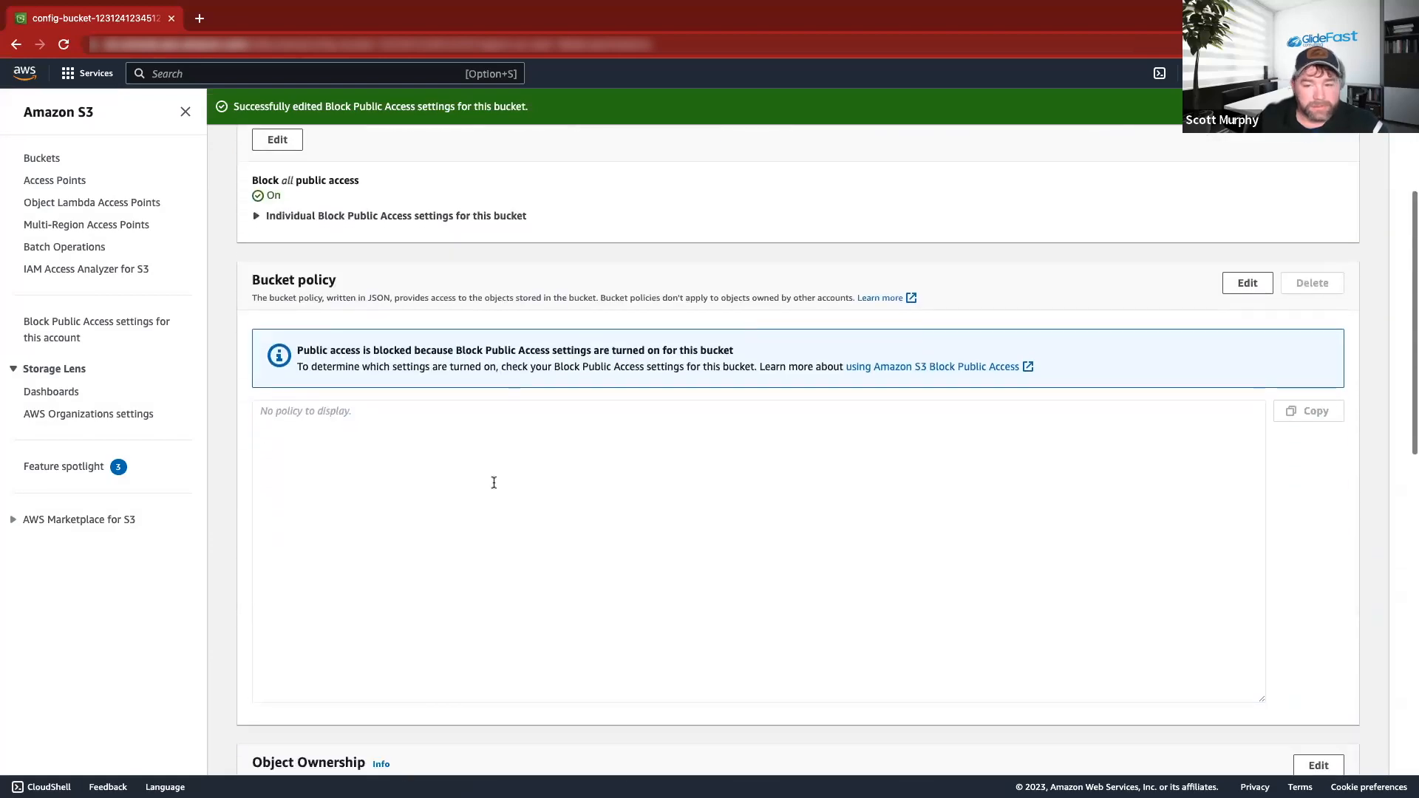
left_click(402, 443)
scroll(447, 445, "down", 3)
scroll(446, 446, "down", 3)
scroll(447, 445, "up", 10)
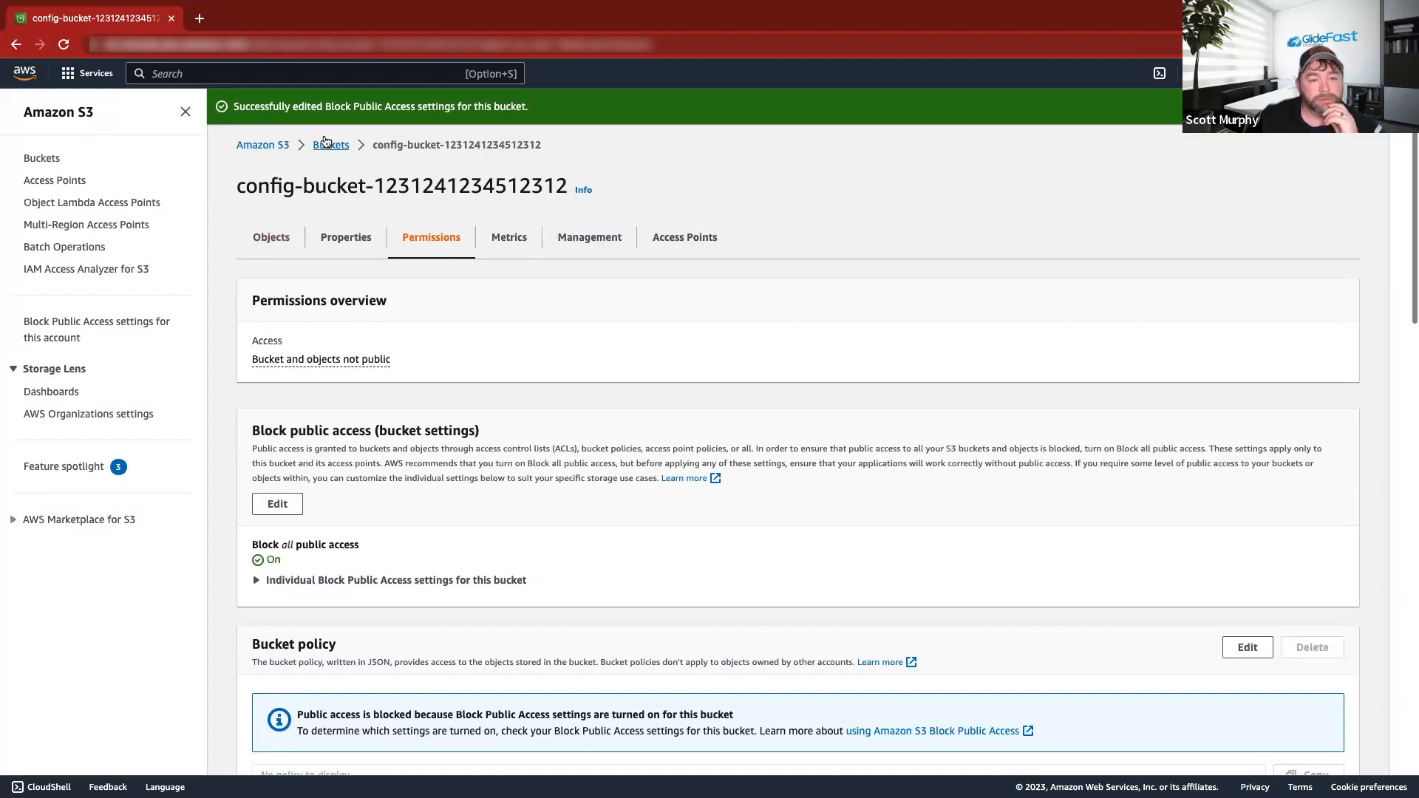
left_click(330, 153)
left_click(400, 353)
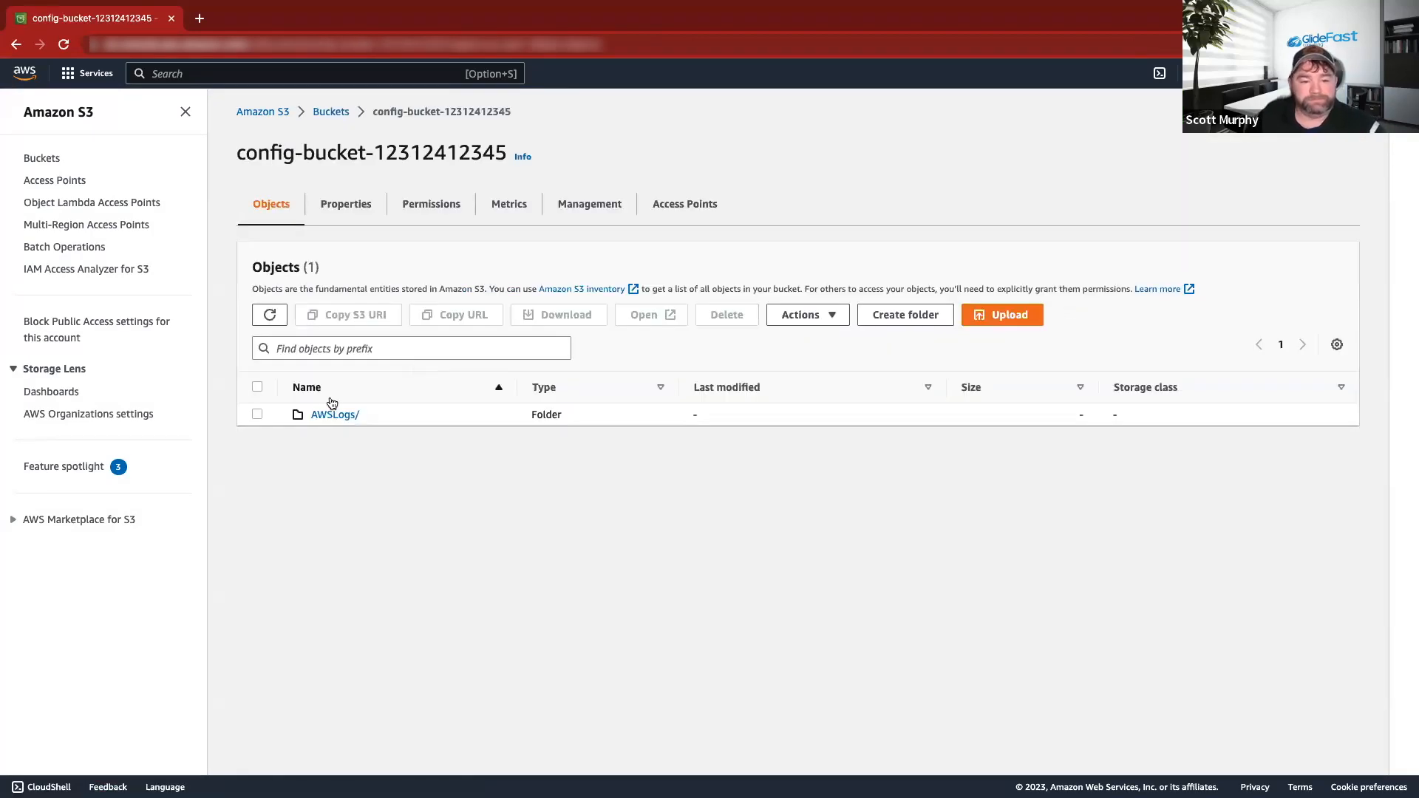
left_click(429, 212)
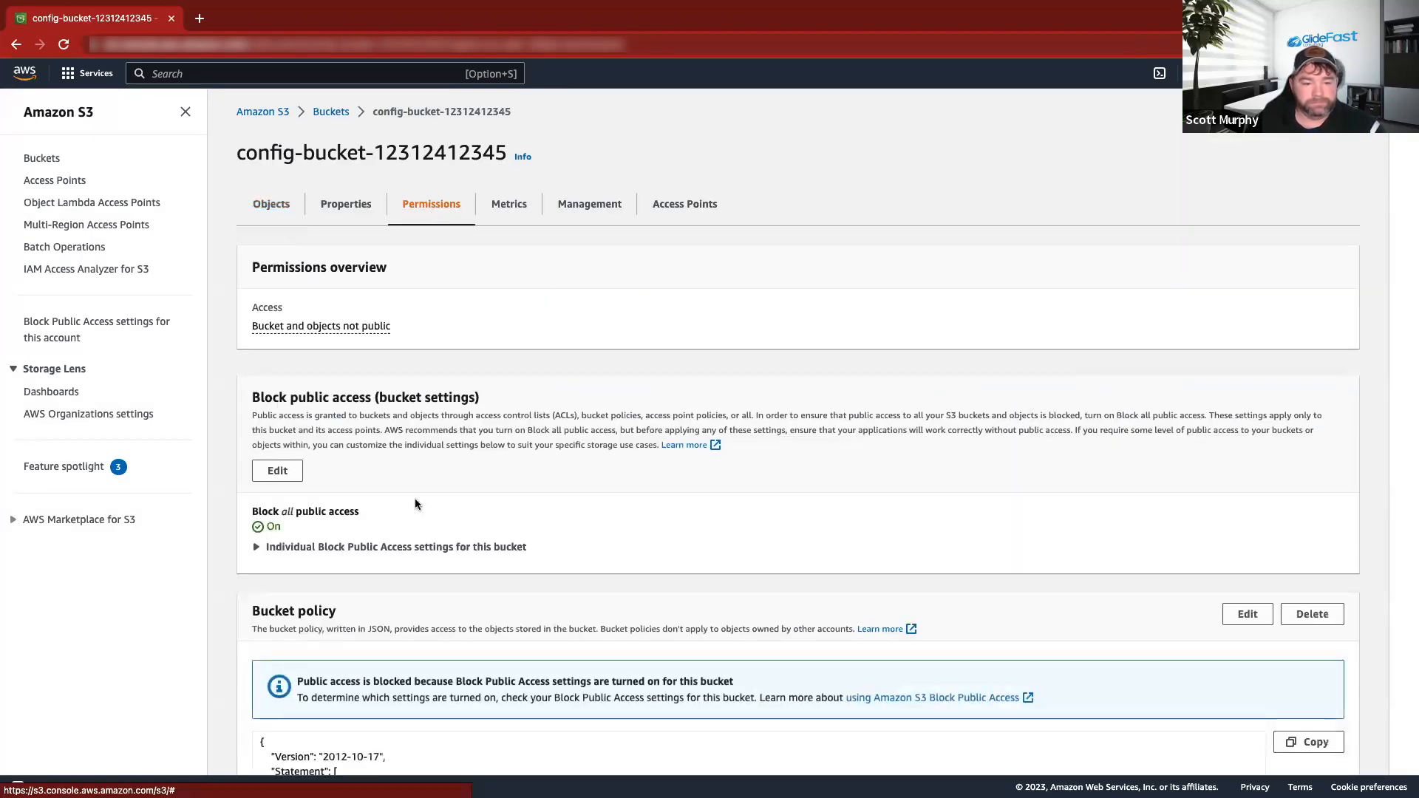
scroll(425, 491, "down", 8)
scroll(813, 332, "up", 1)
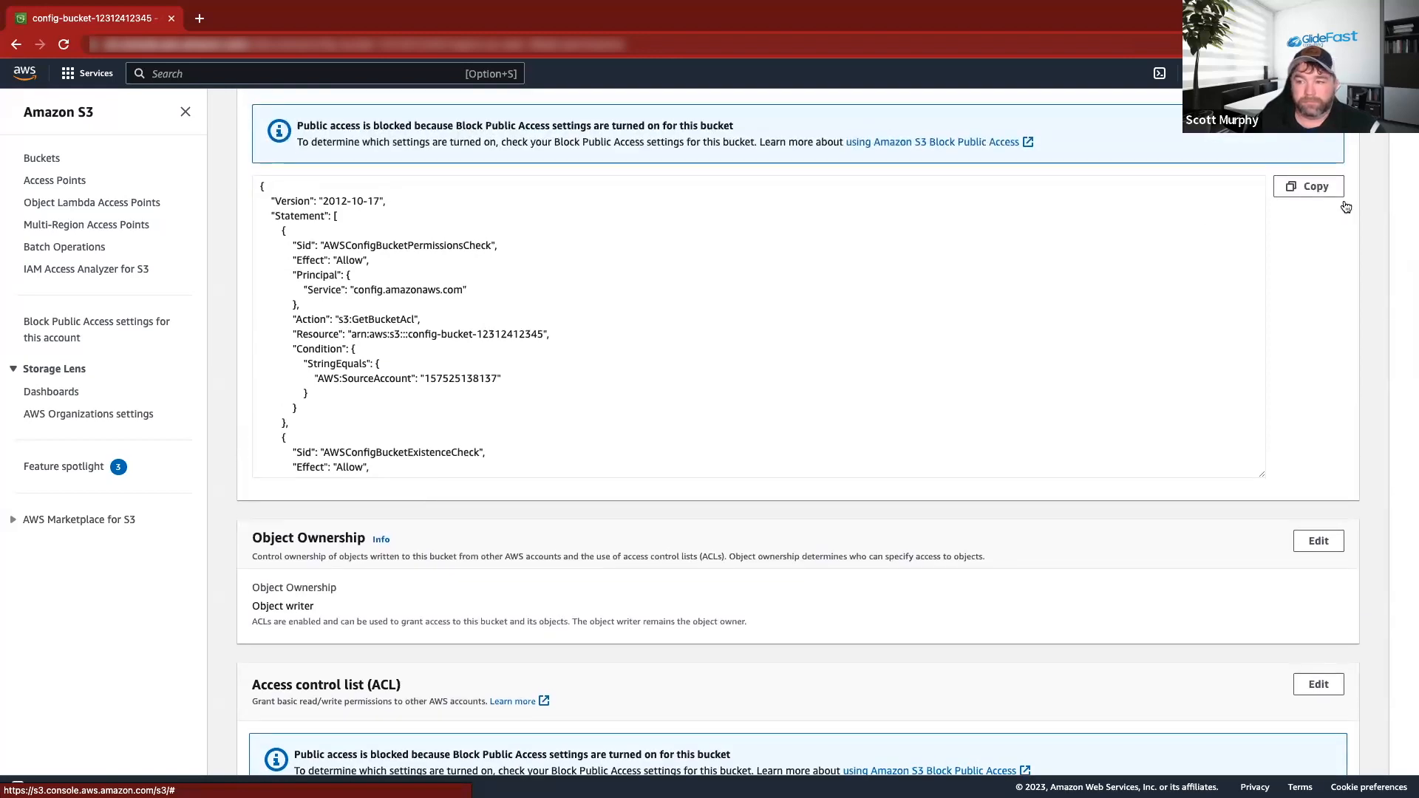
left_click(1308, 184)
scroll(792, 271, "up", 8)
left_click(331, 112)
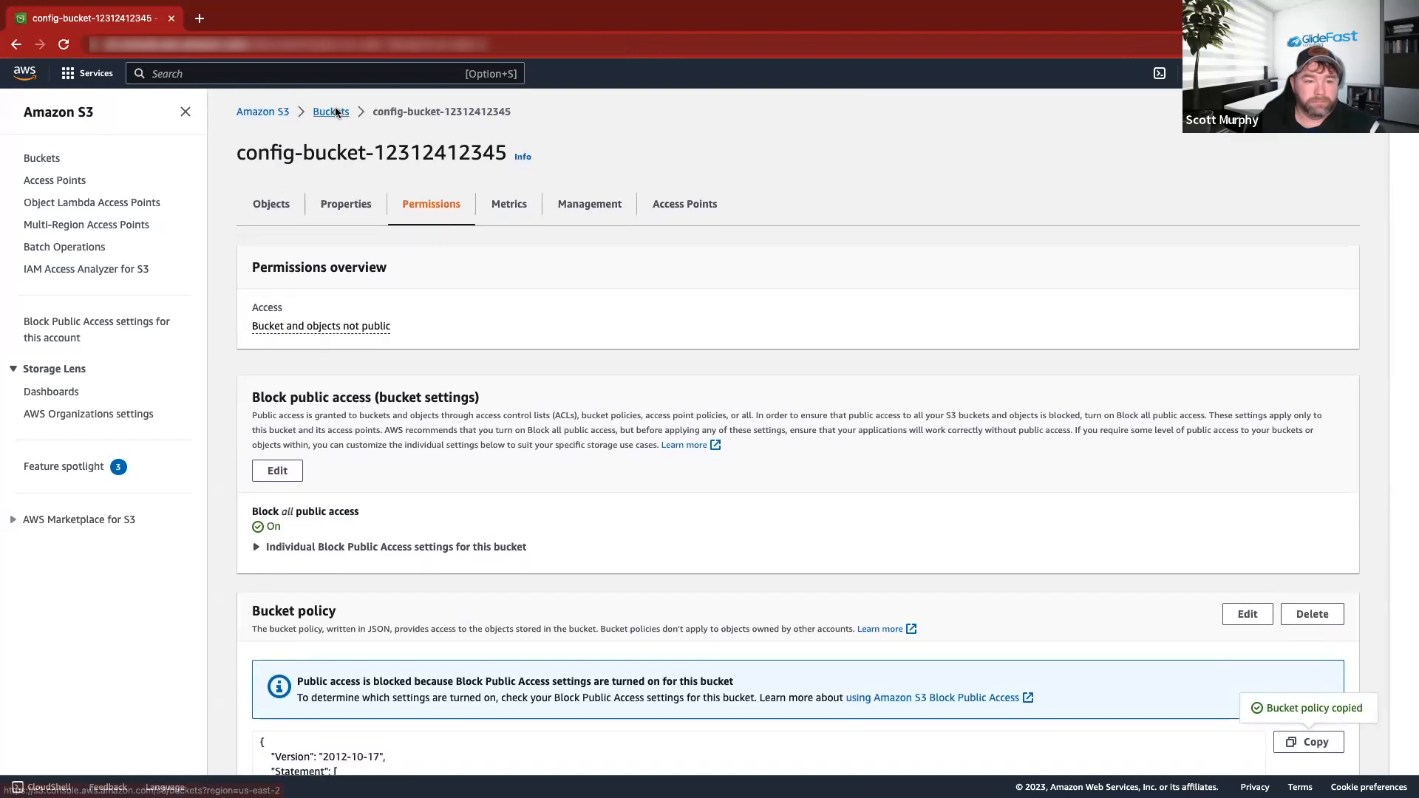
left_click(439, 372)
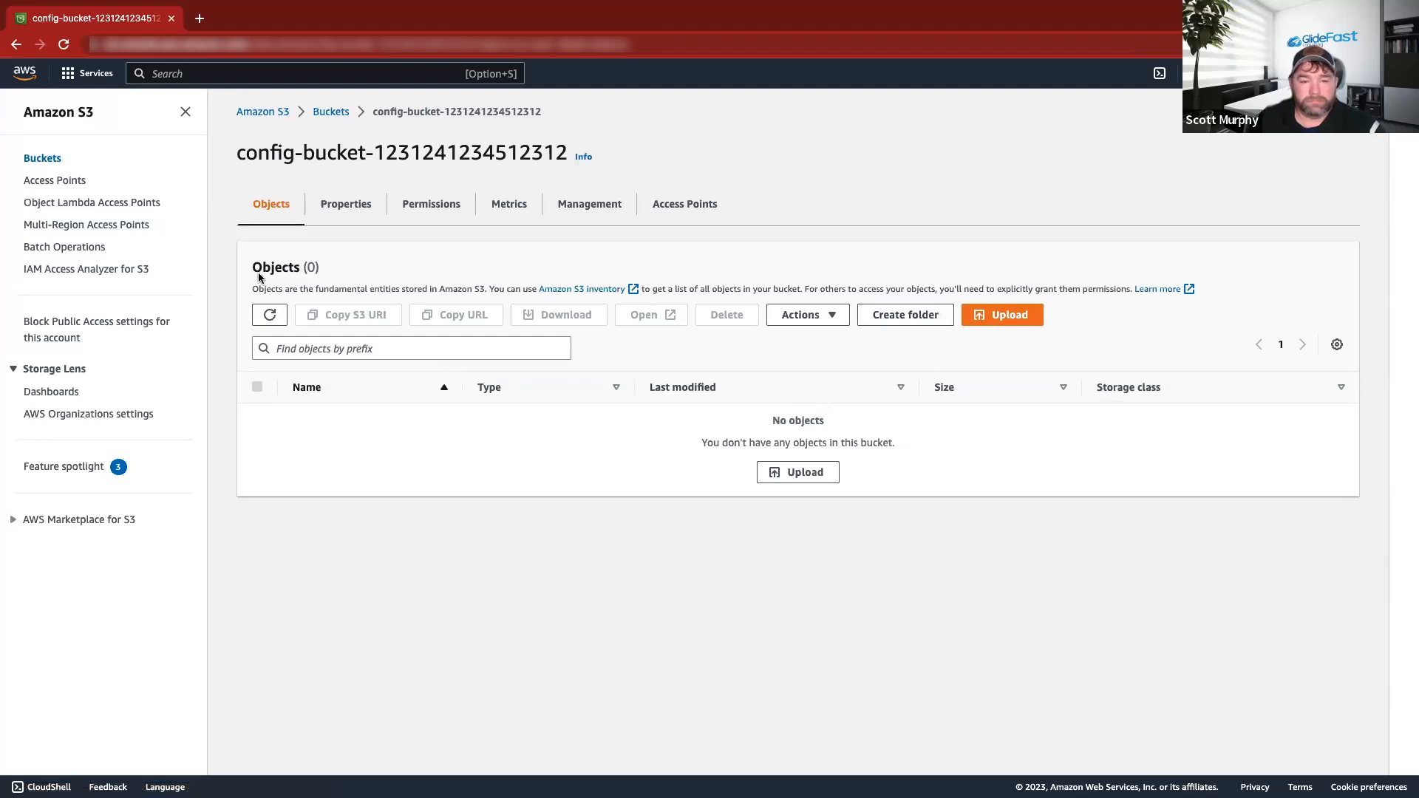
left_click(426, 216)
scroll(404, 567, "down", 7)
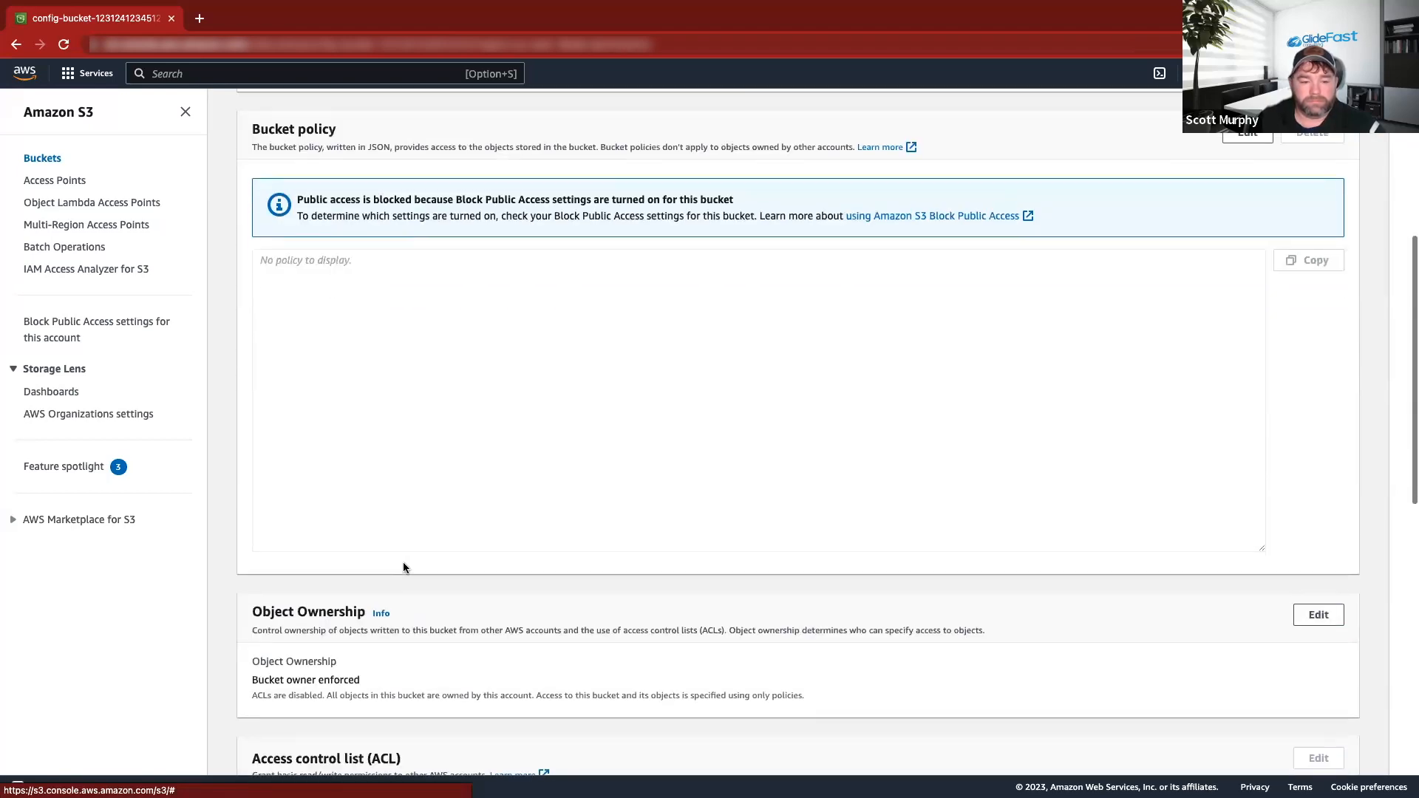
left_click(370, 431)
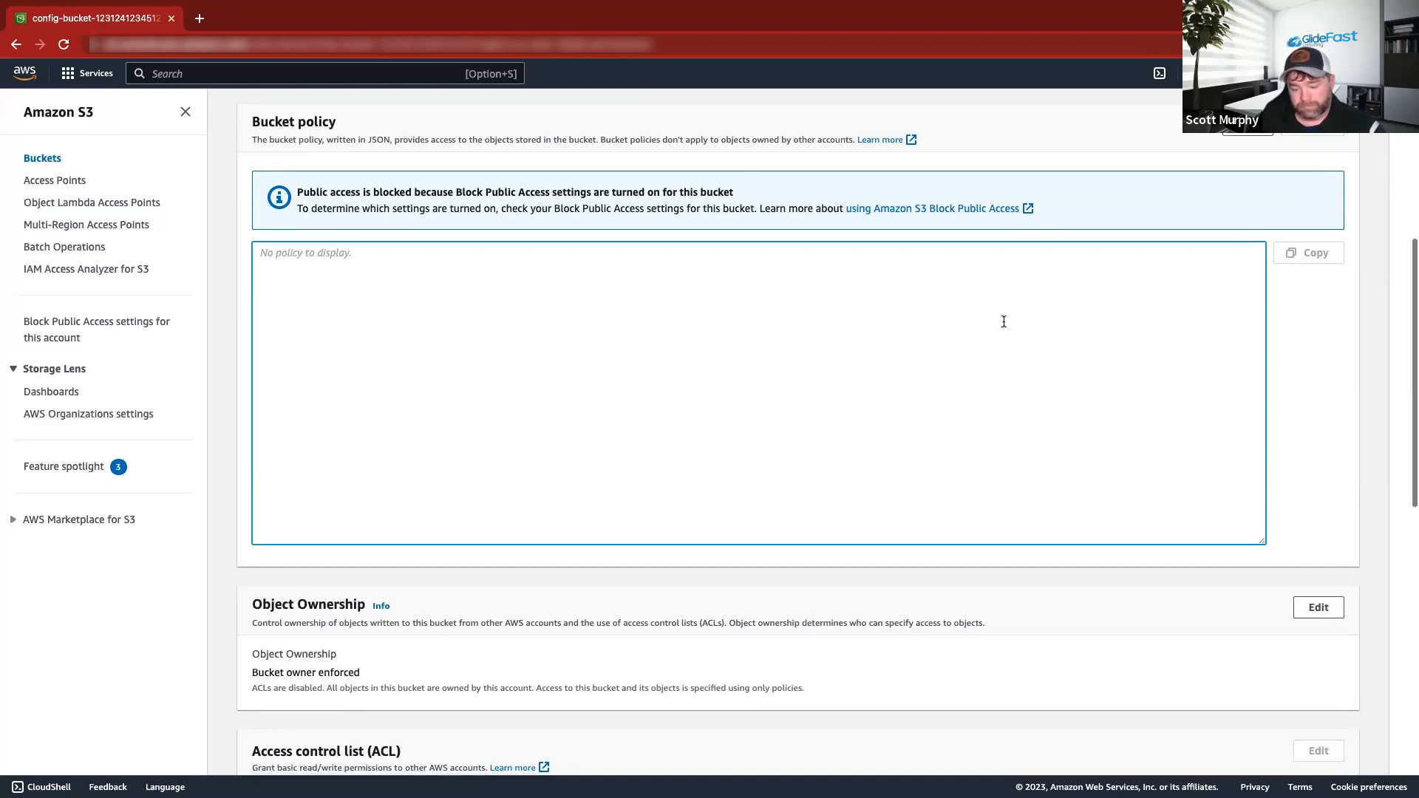
scroll(1007, 320, "up", 3)
Paste the copied AWS Config policy into the bucket policy editor and try saving it.
left_click(1265, 236)
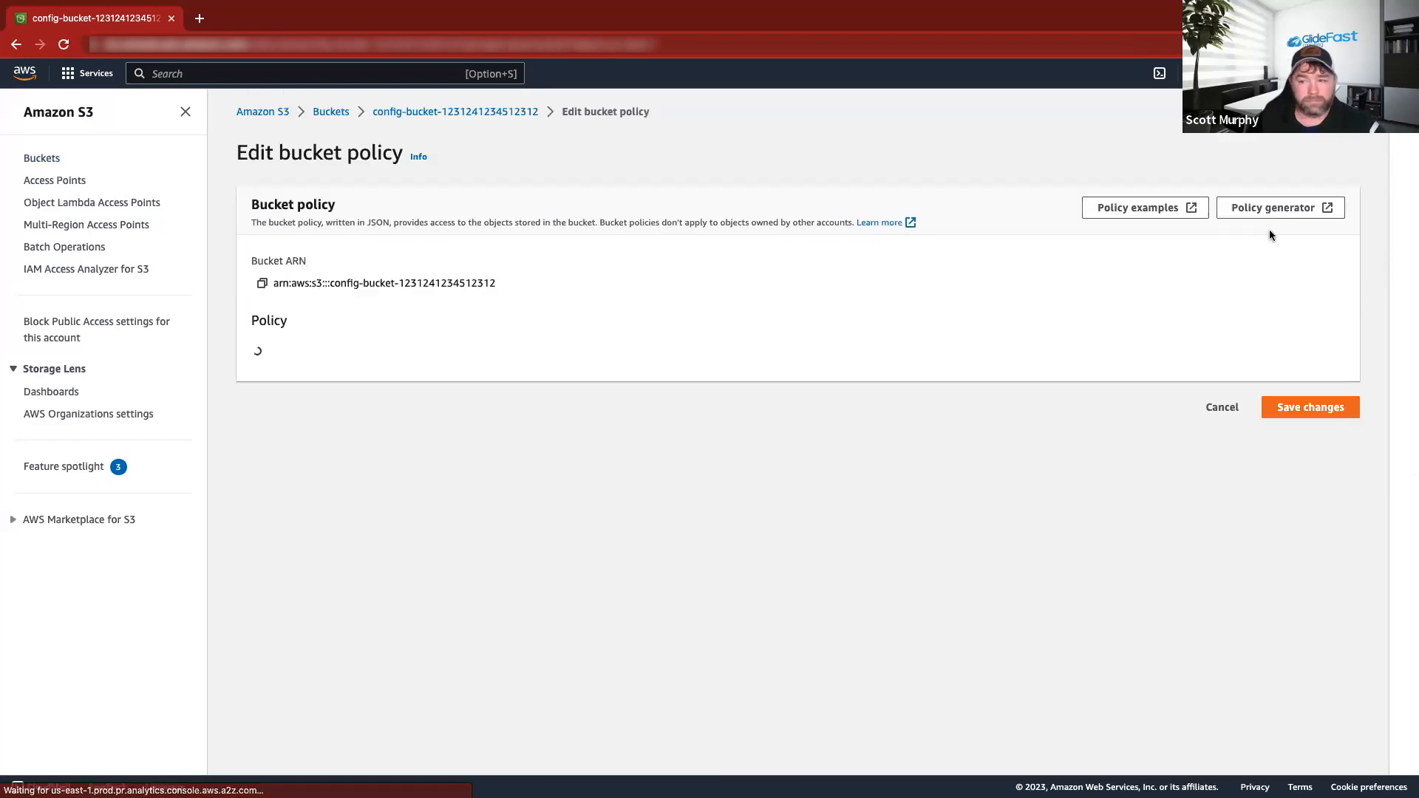
key("super+v")
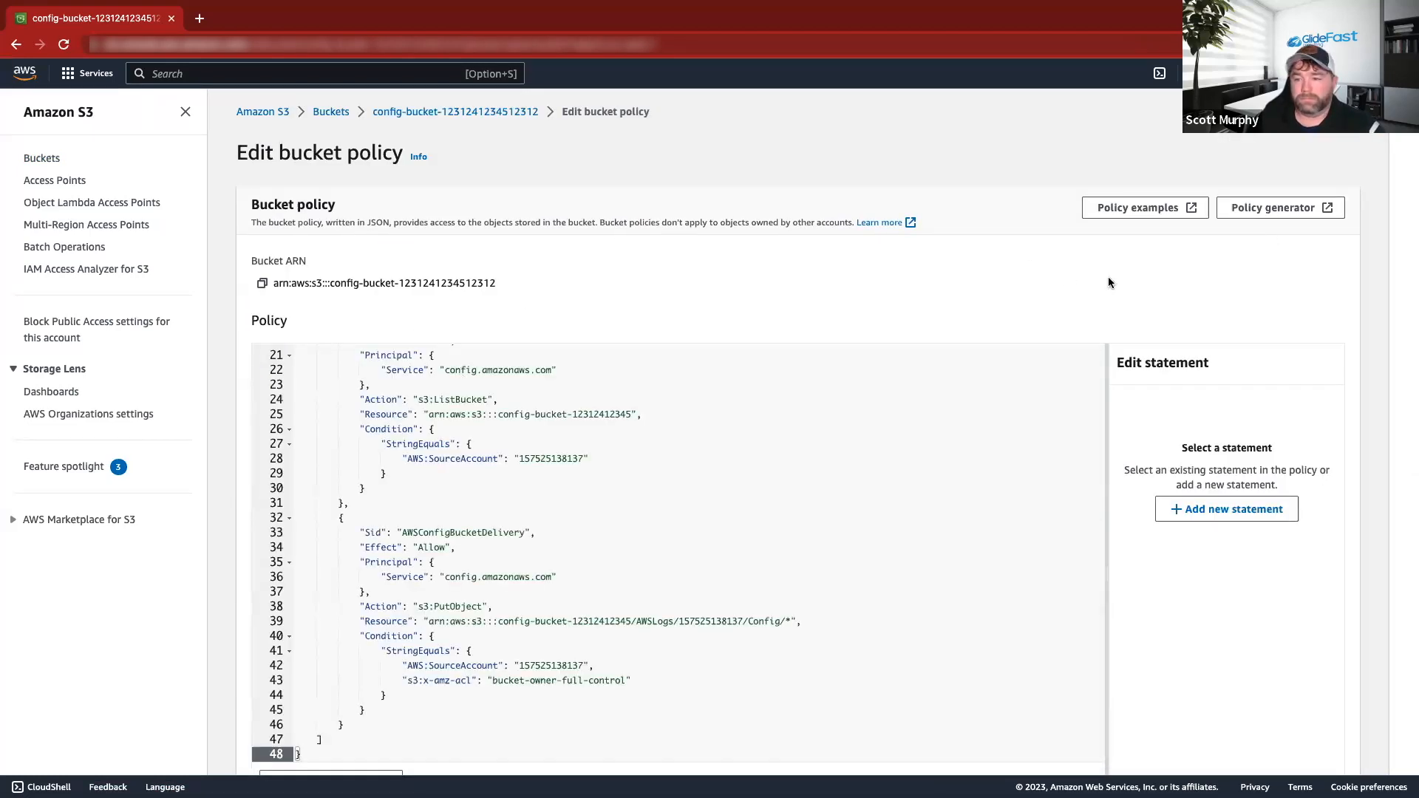
scroll(1169, 319, "down", 2)
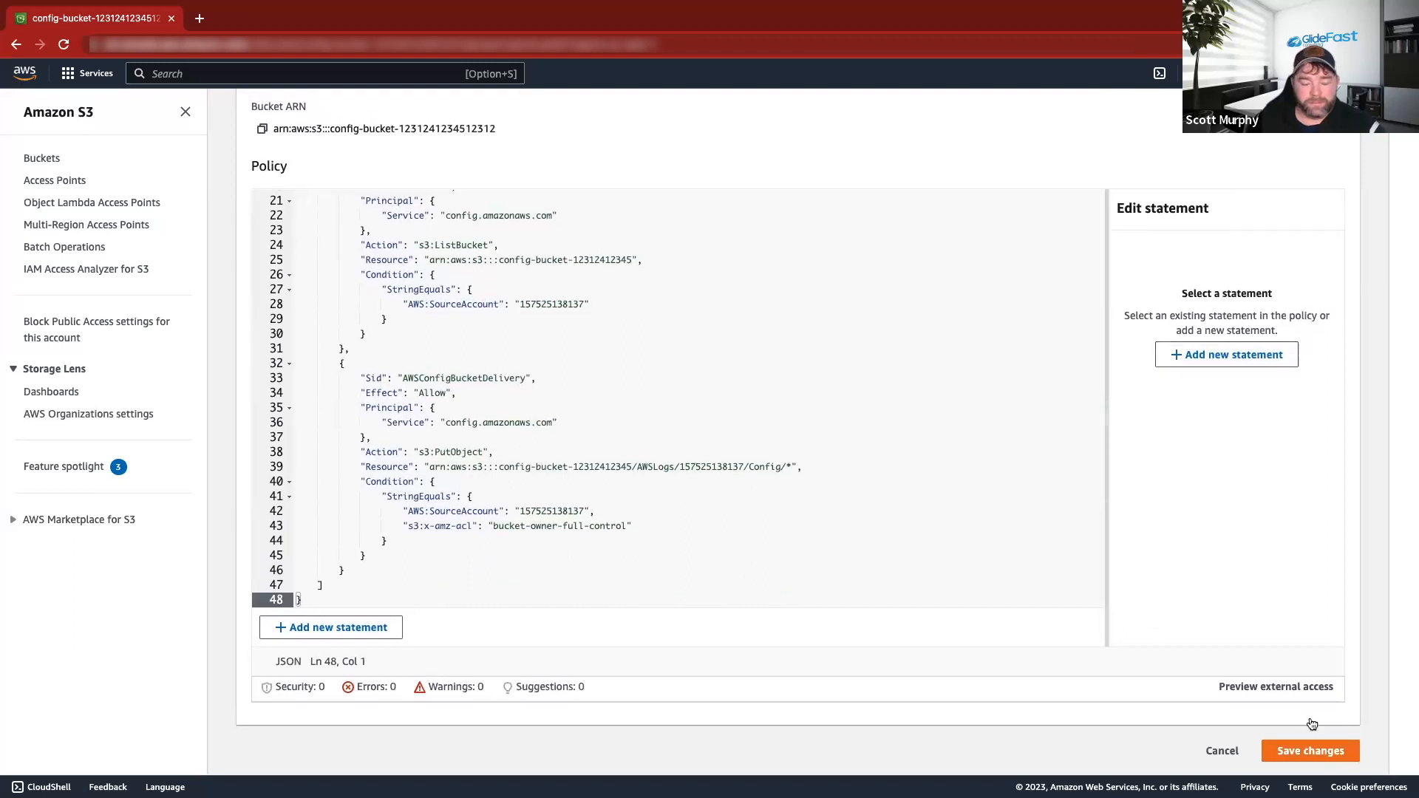
left_click(1307, 750)
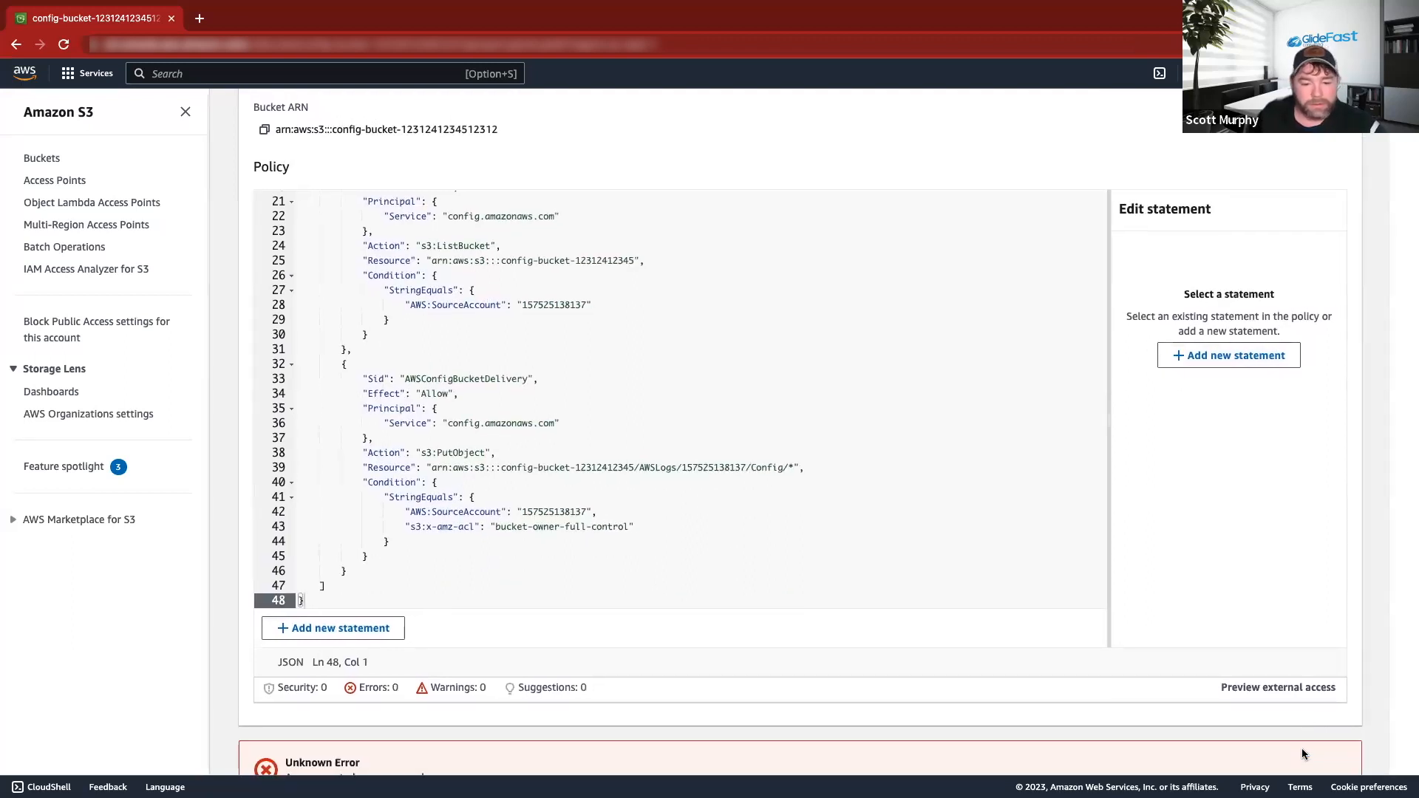
scroll(674, 402, "up", 5)
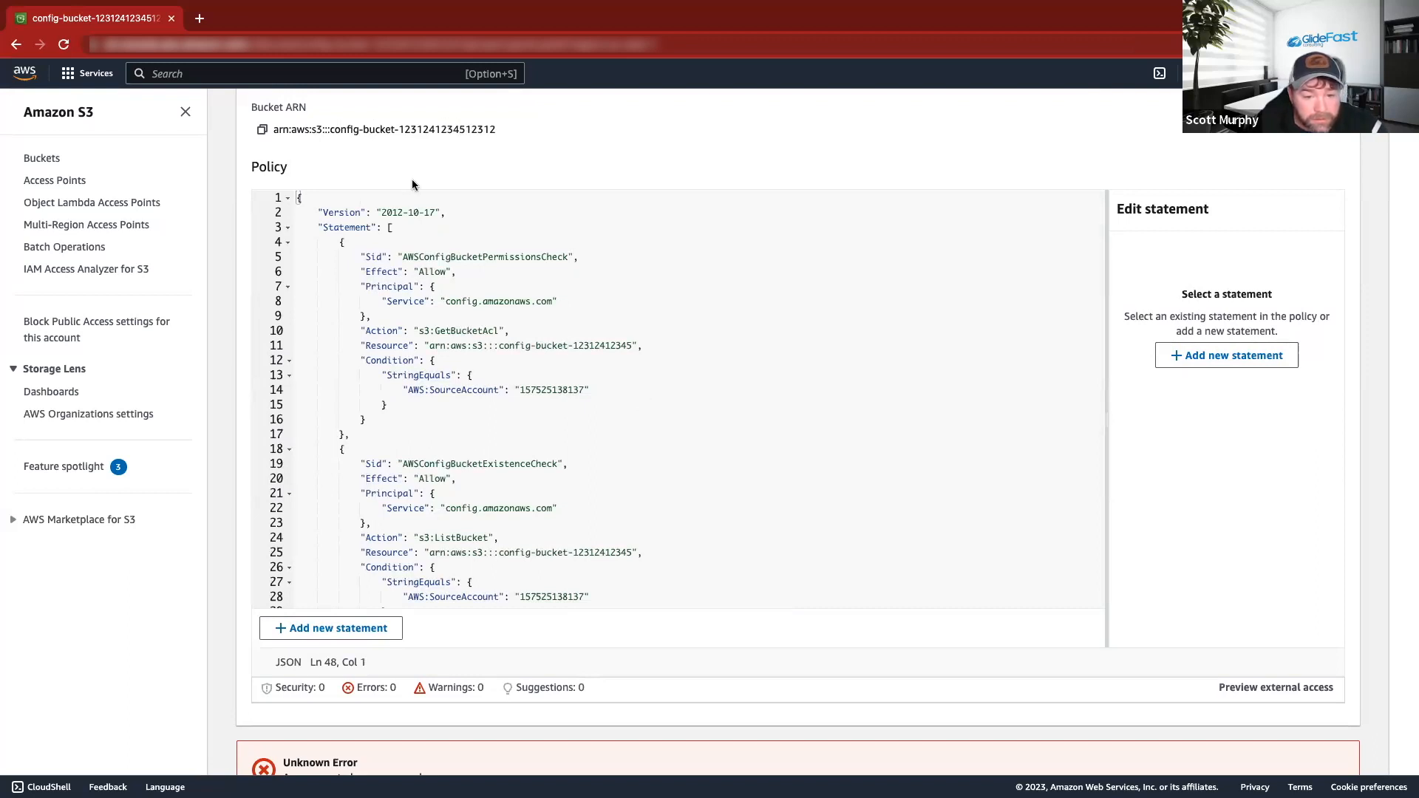
Replace the bucket number on lines 11, 25 and 39 with this bucket's suffix, then save.
double_click(427, 129)
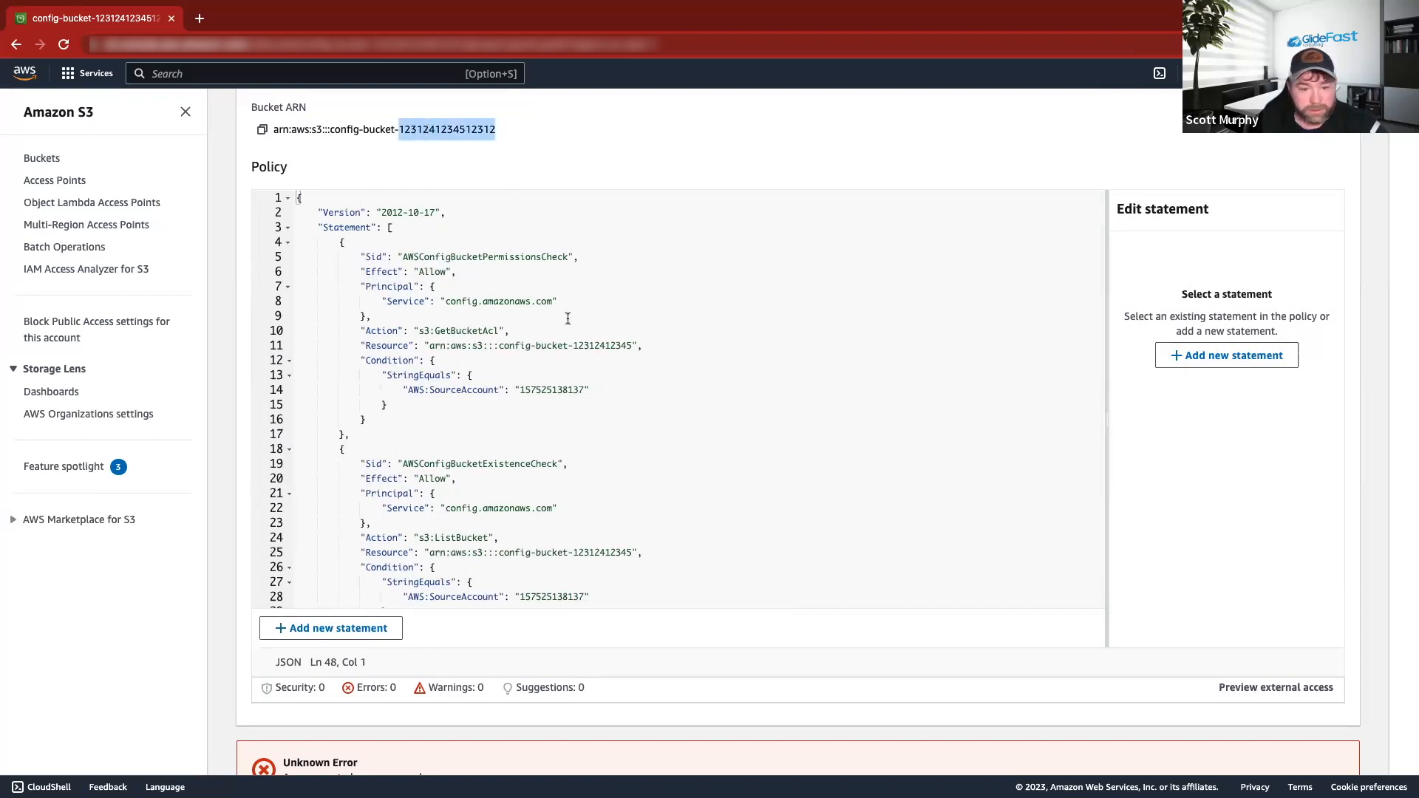
double_click(608, 346)
key("super+v")
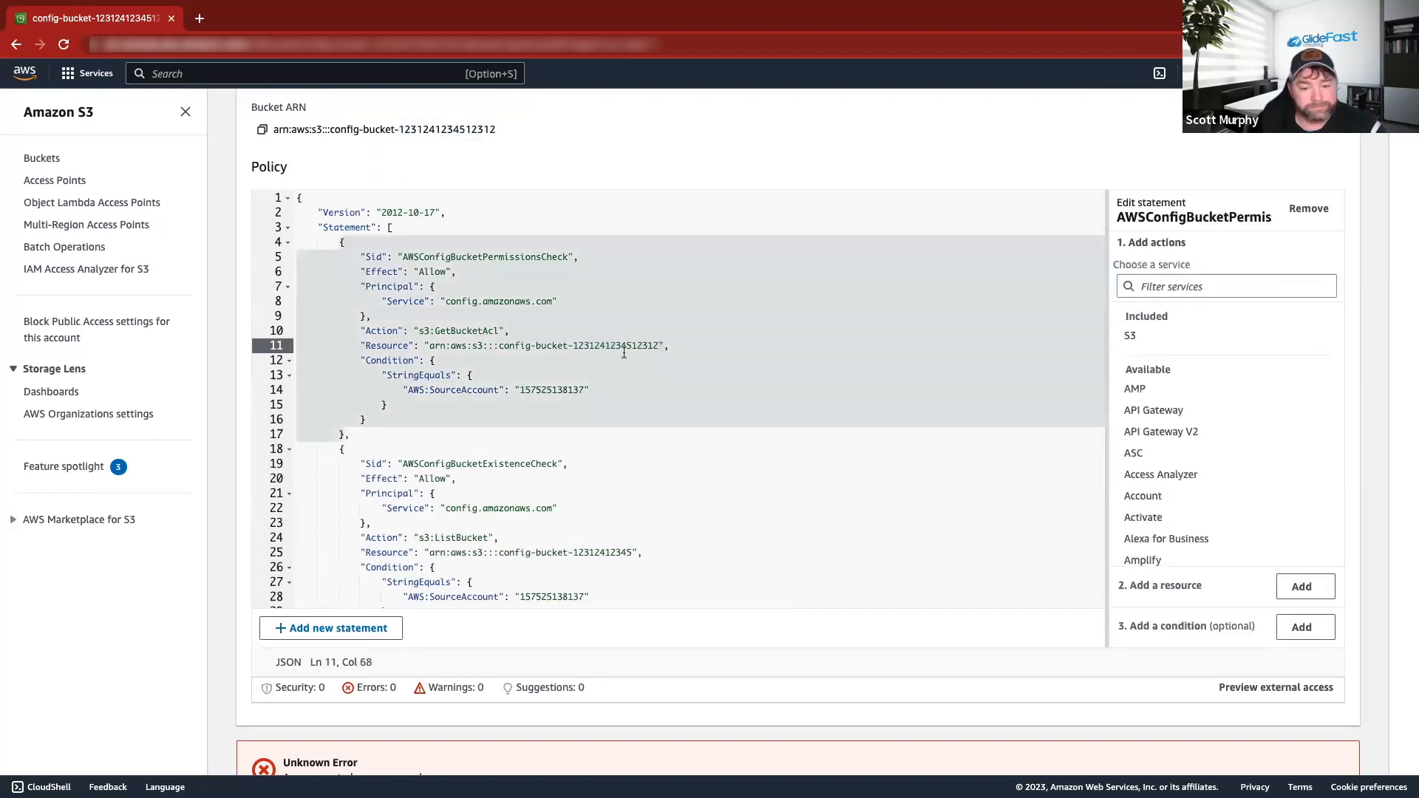
scroll(624, 353, "down", 2)
double_click(613, 493)
key("super+v")
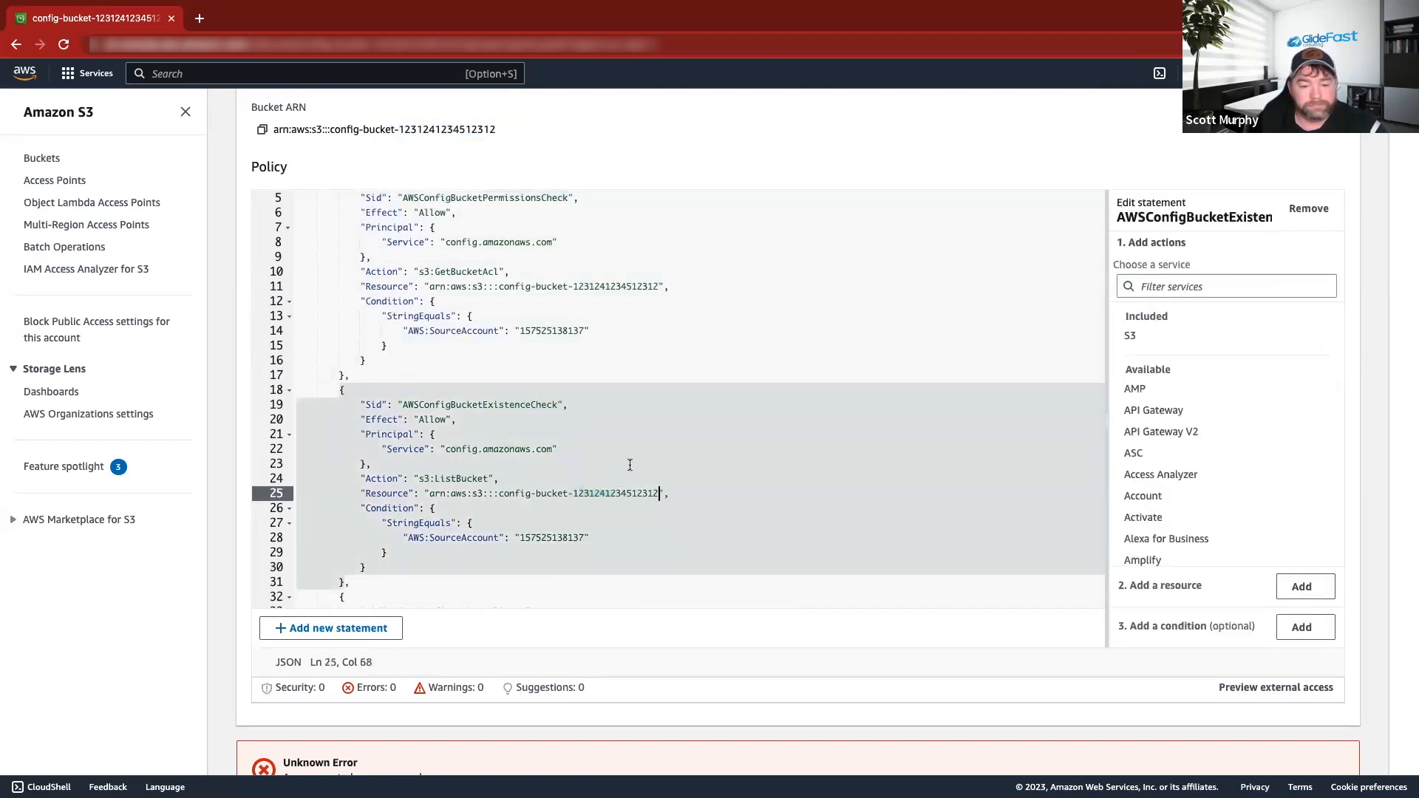
scroll(610, 443, "down", 5)
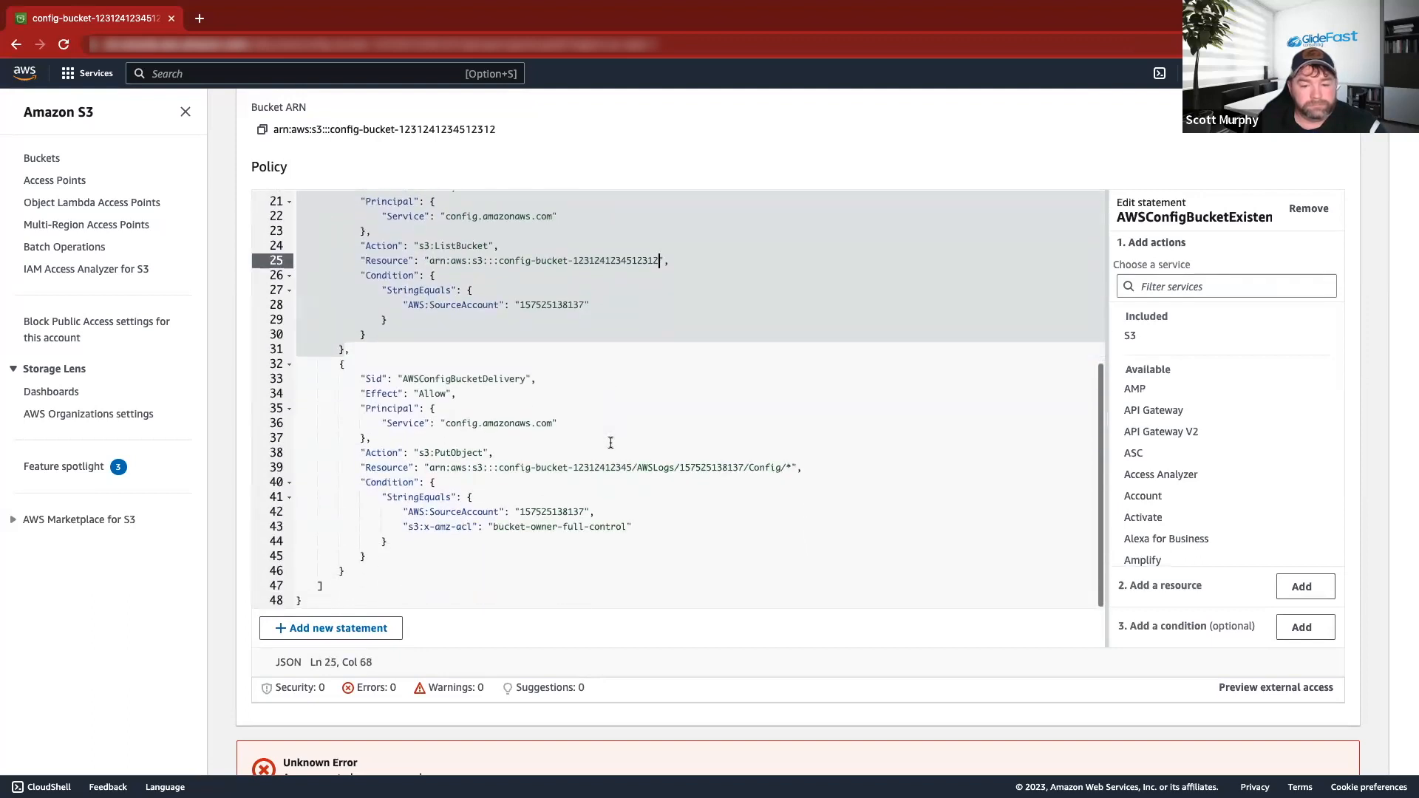
left_click(606, 395)
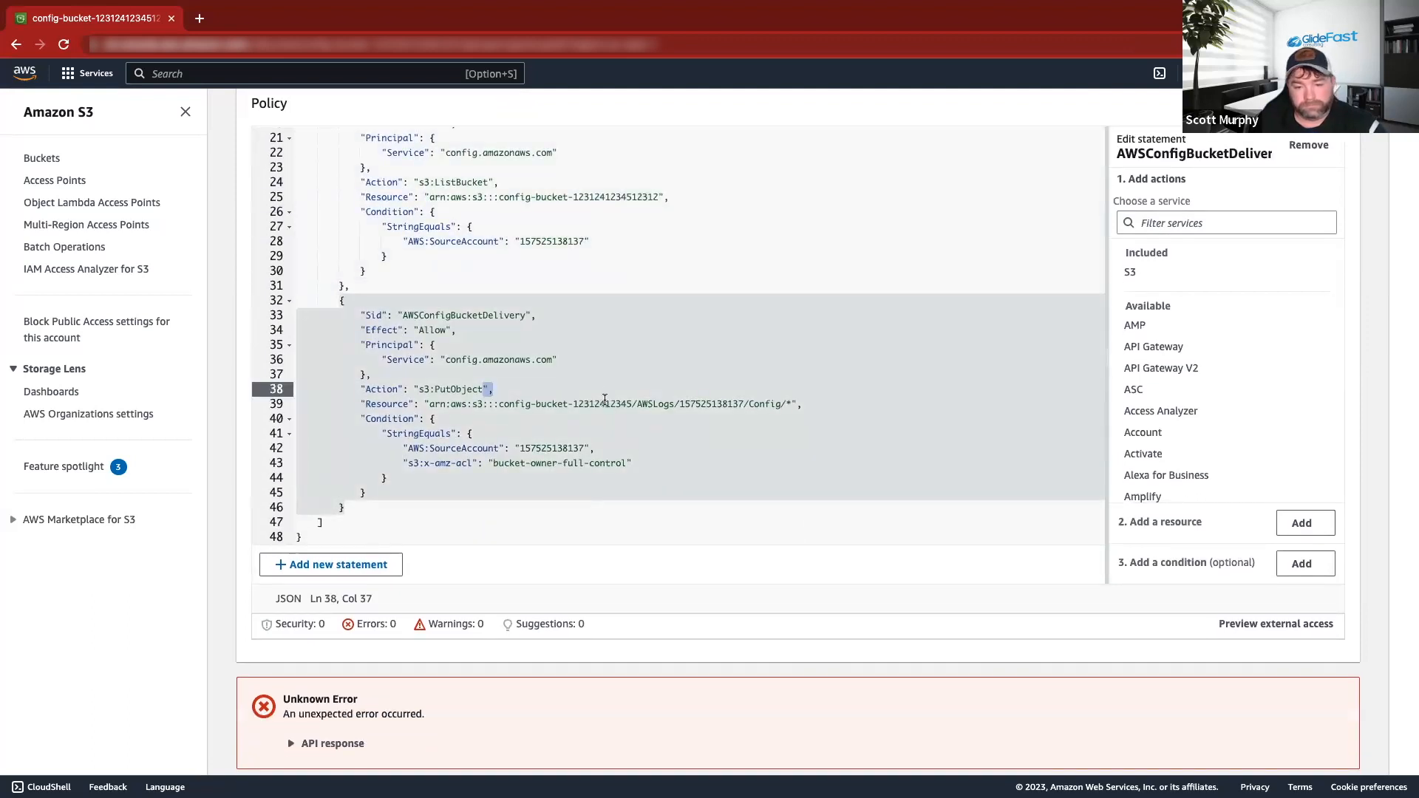
double_click(604, 401)
key("super+v")
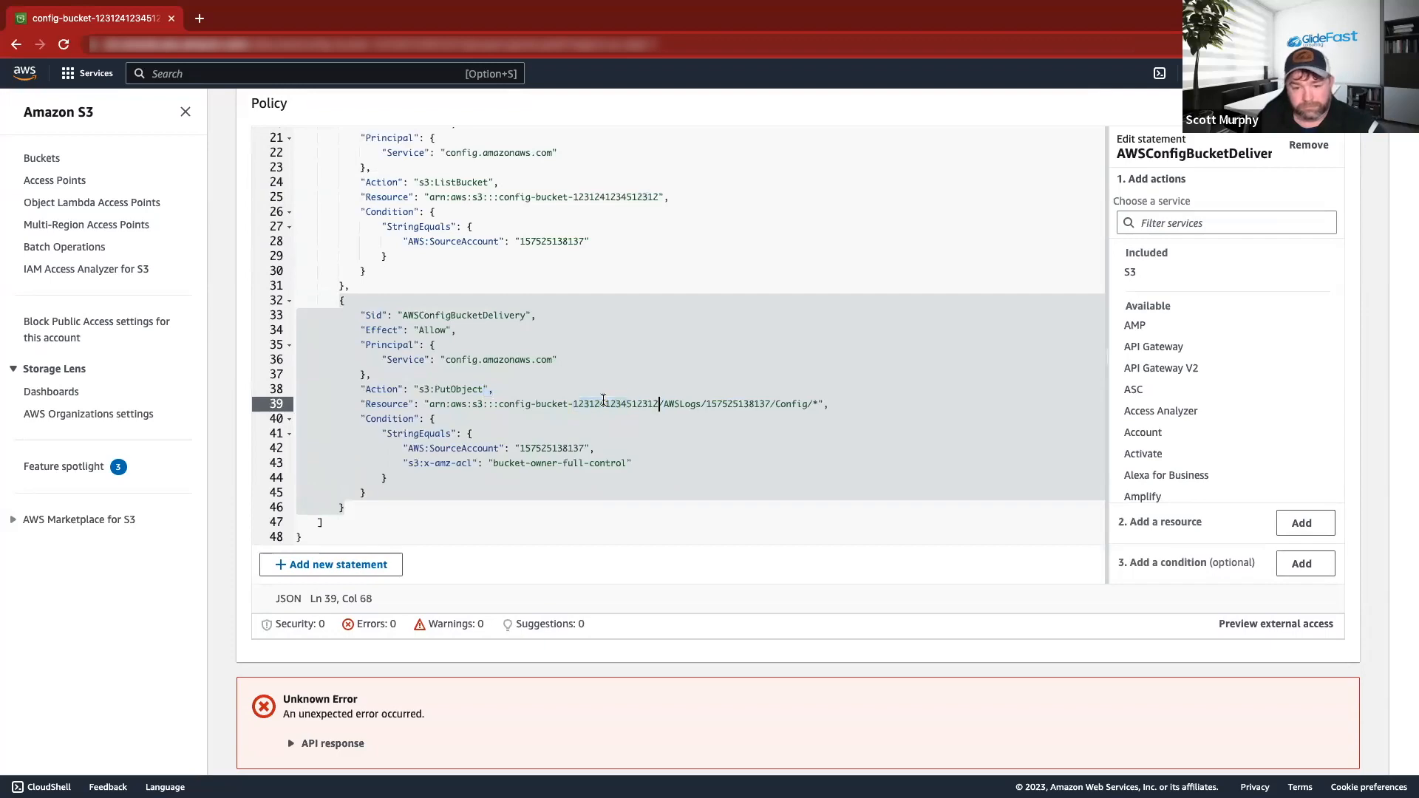
scroll(610, 391, "down", 1)
scroll(665, 407, "up", 2)
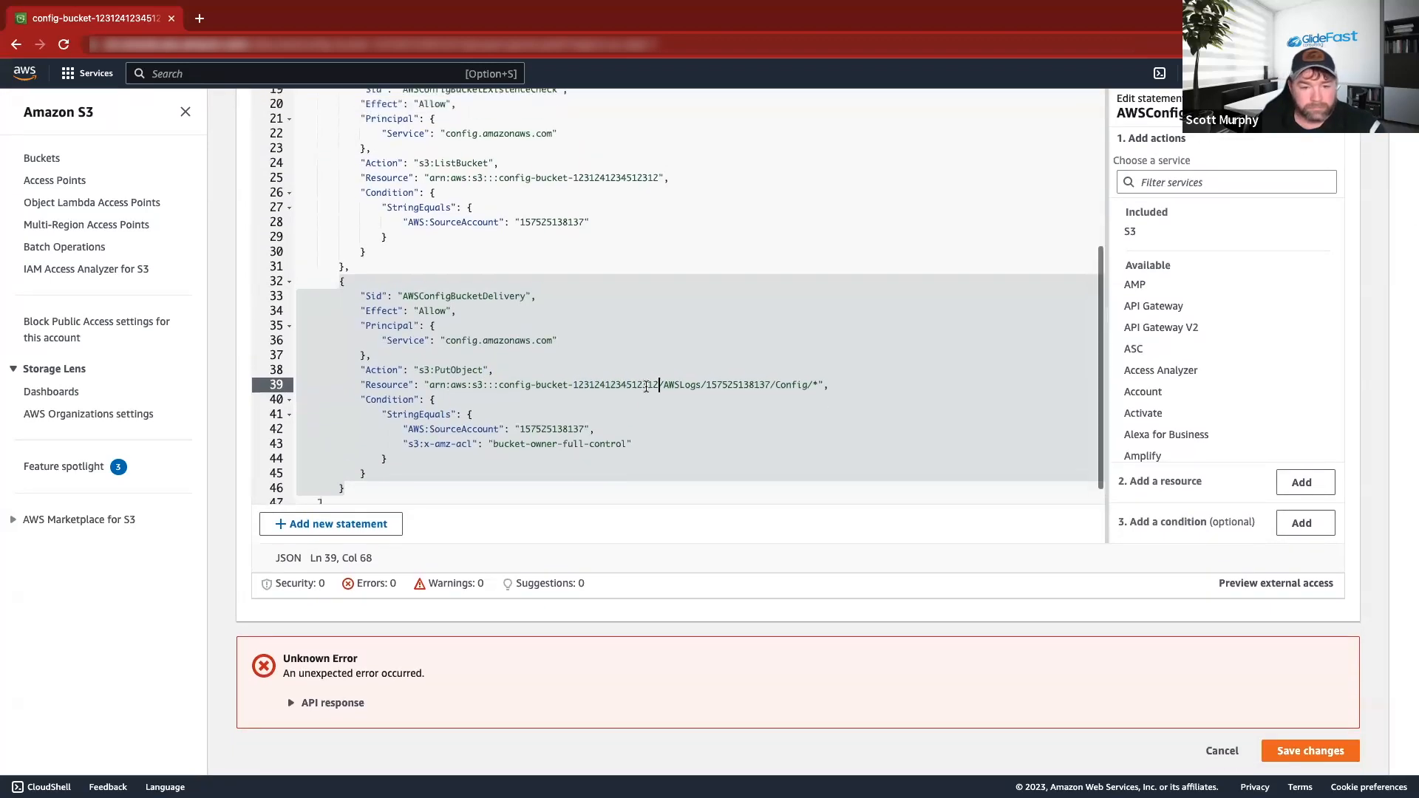
left_click(1326, 757)
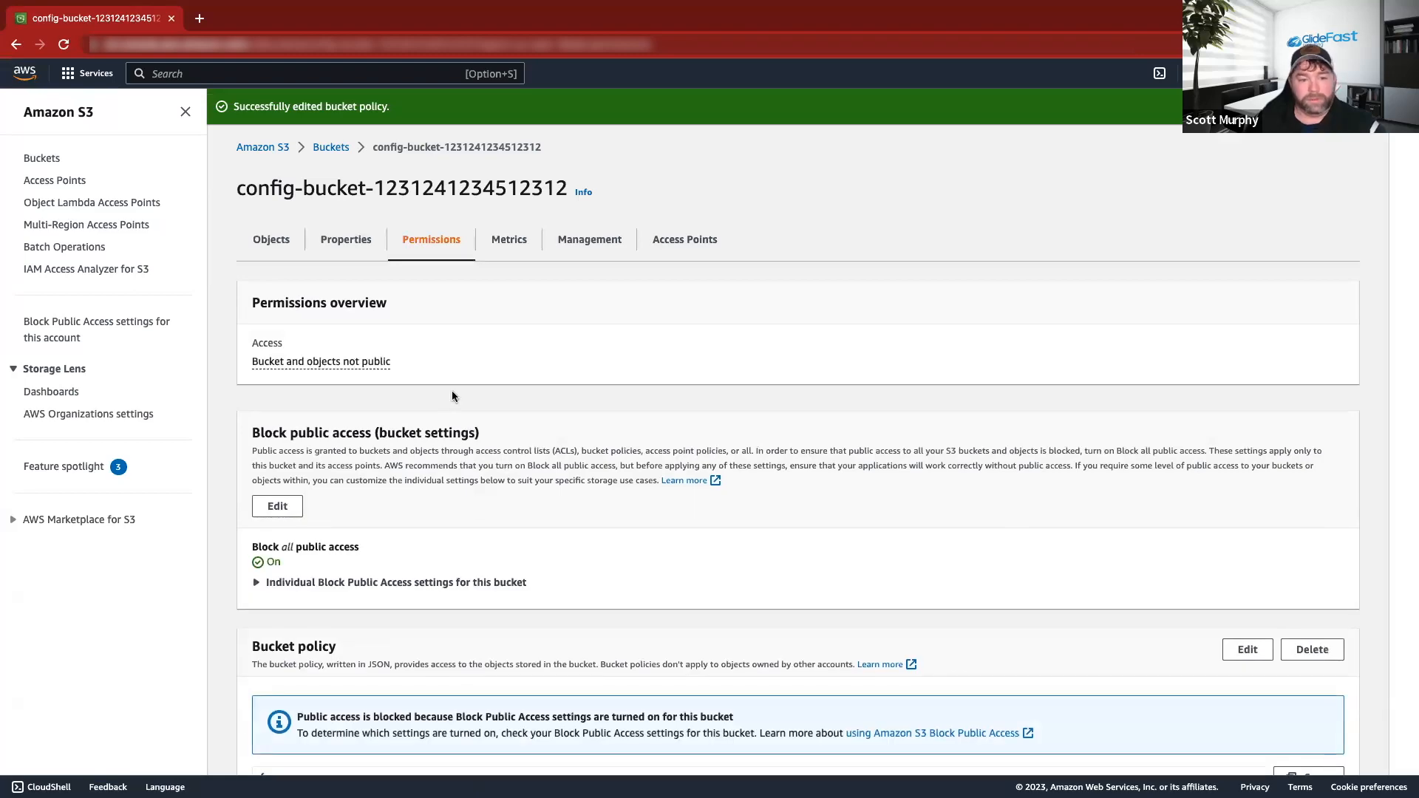
Review the saved bucket policy JSON granting config.amazonaws.com access to the bucket.
scroll(817, 417, "down", 7)
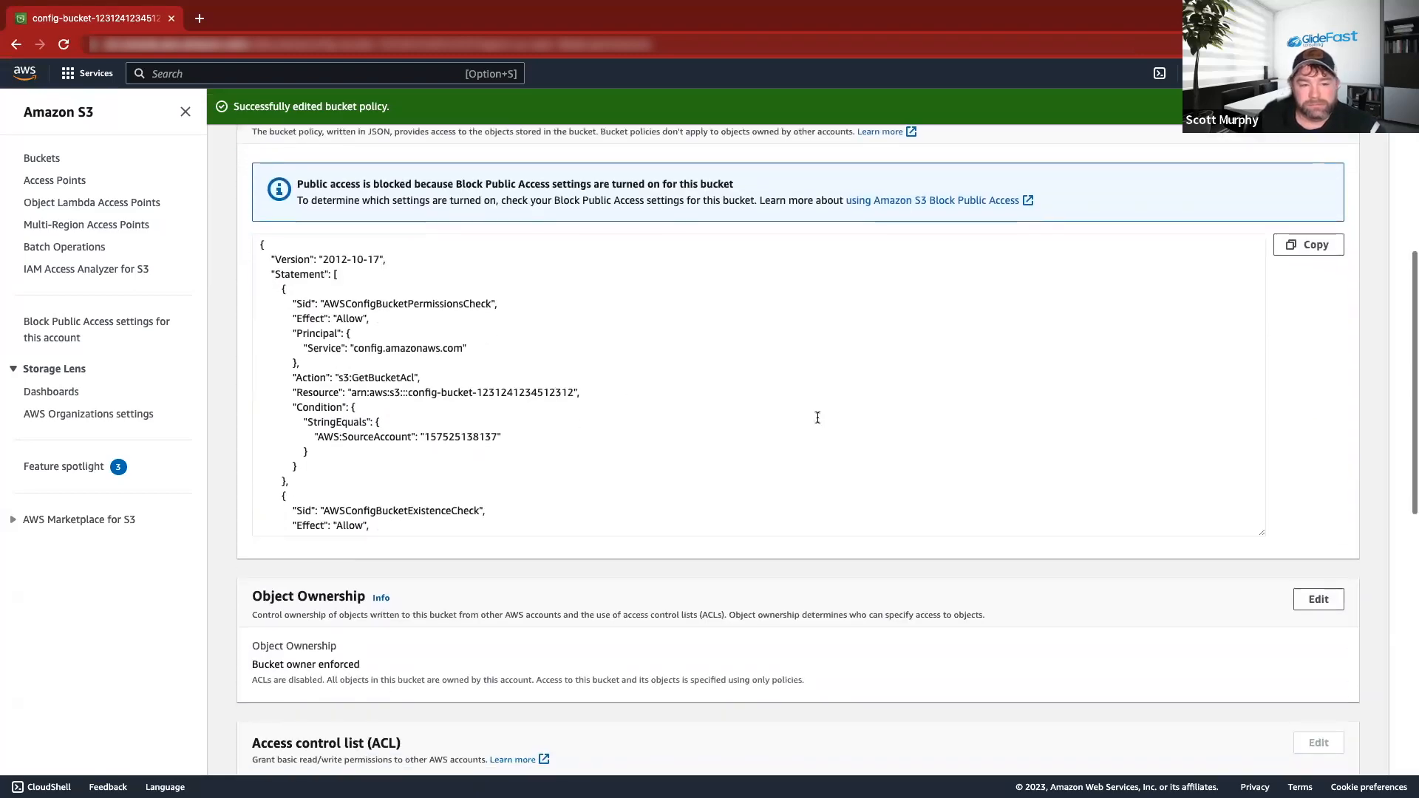
scroll(818, 418, "up", 1)
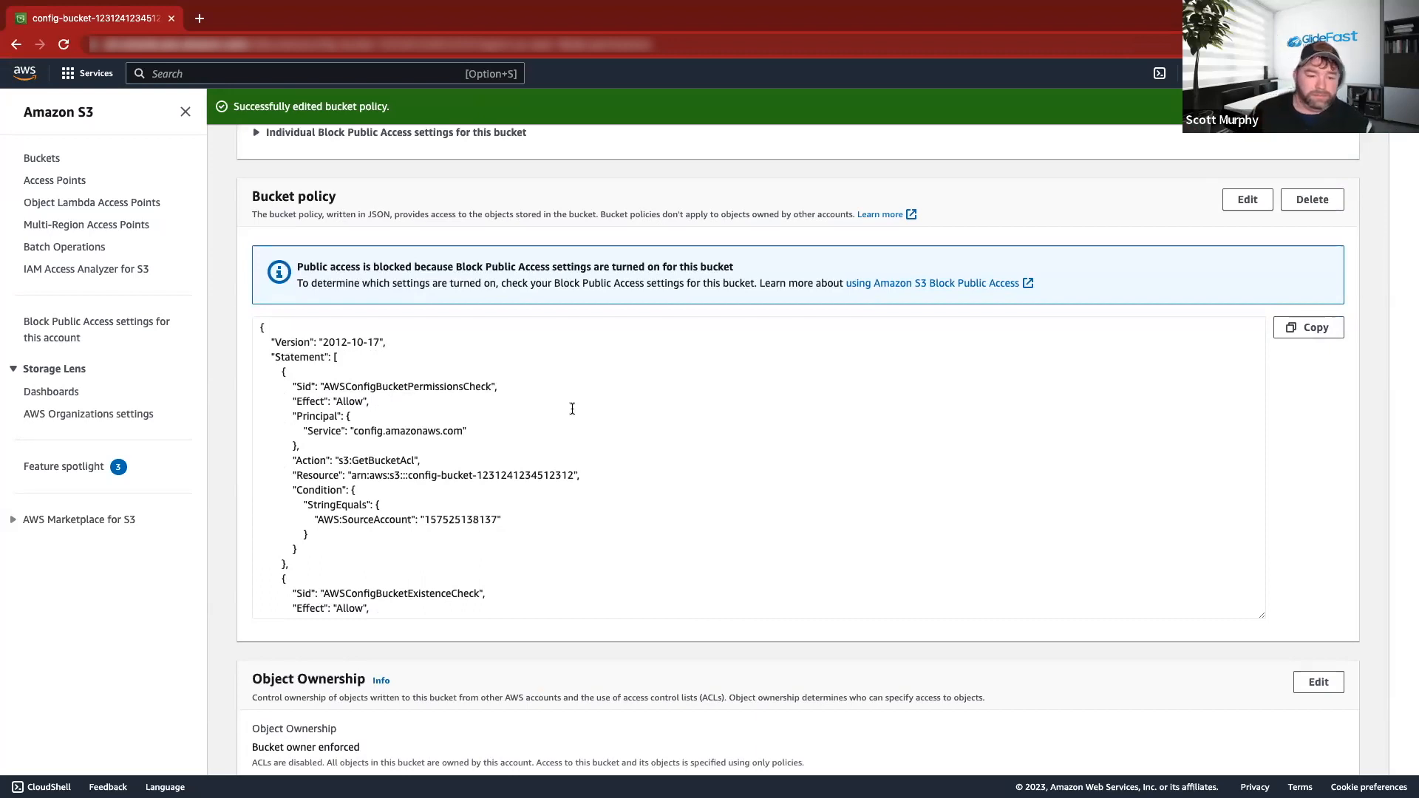
scroll(555, 409, "up", 6)
scroll(544, 424, "down", 2)
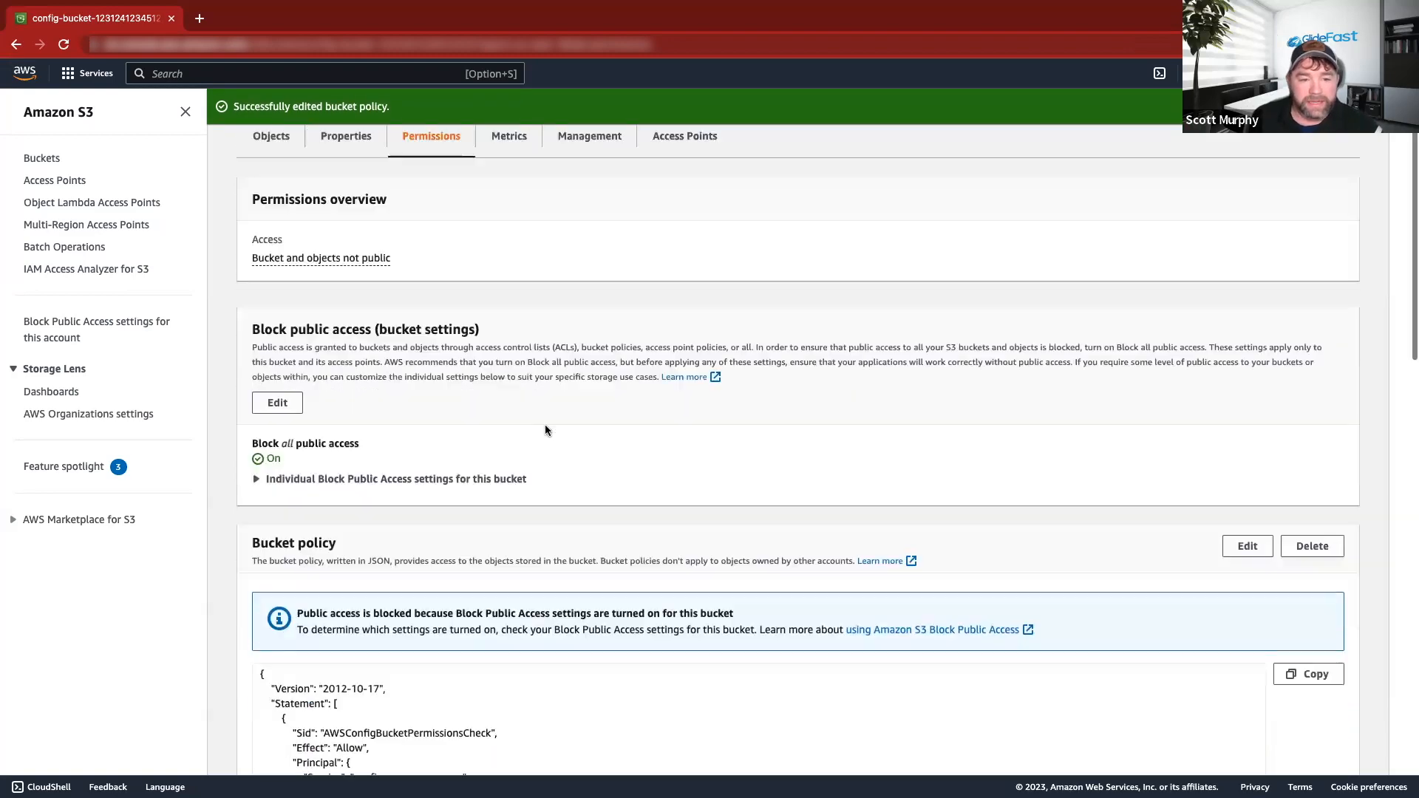
scroll(551, 426, "down", 4)
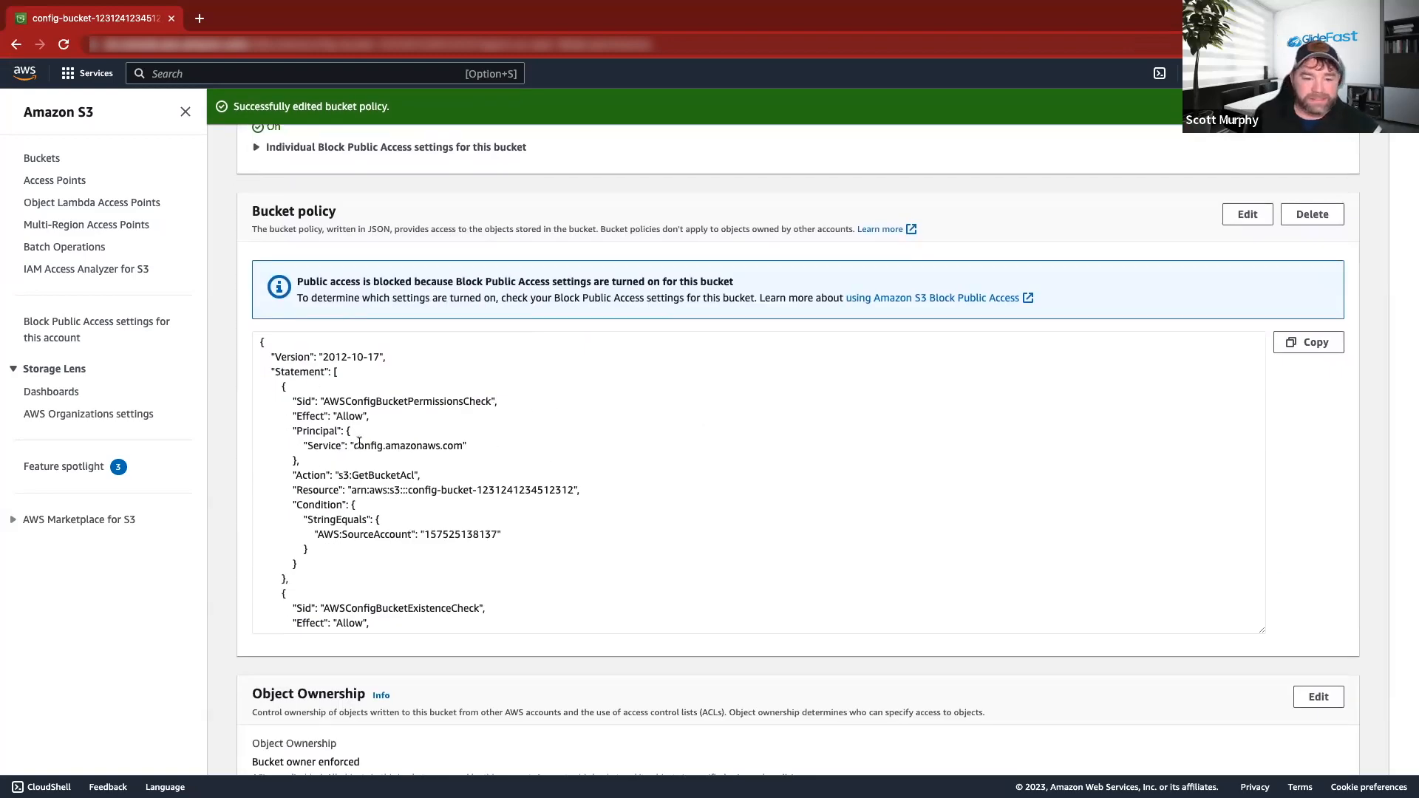
scroll(446, 438, "down", 10)
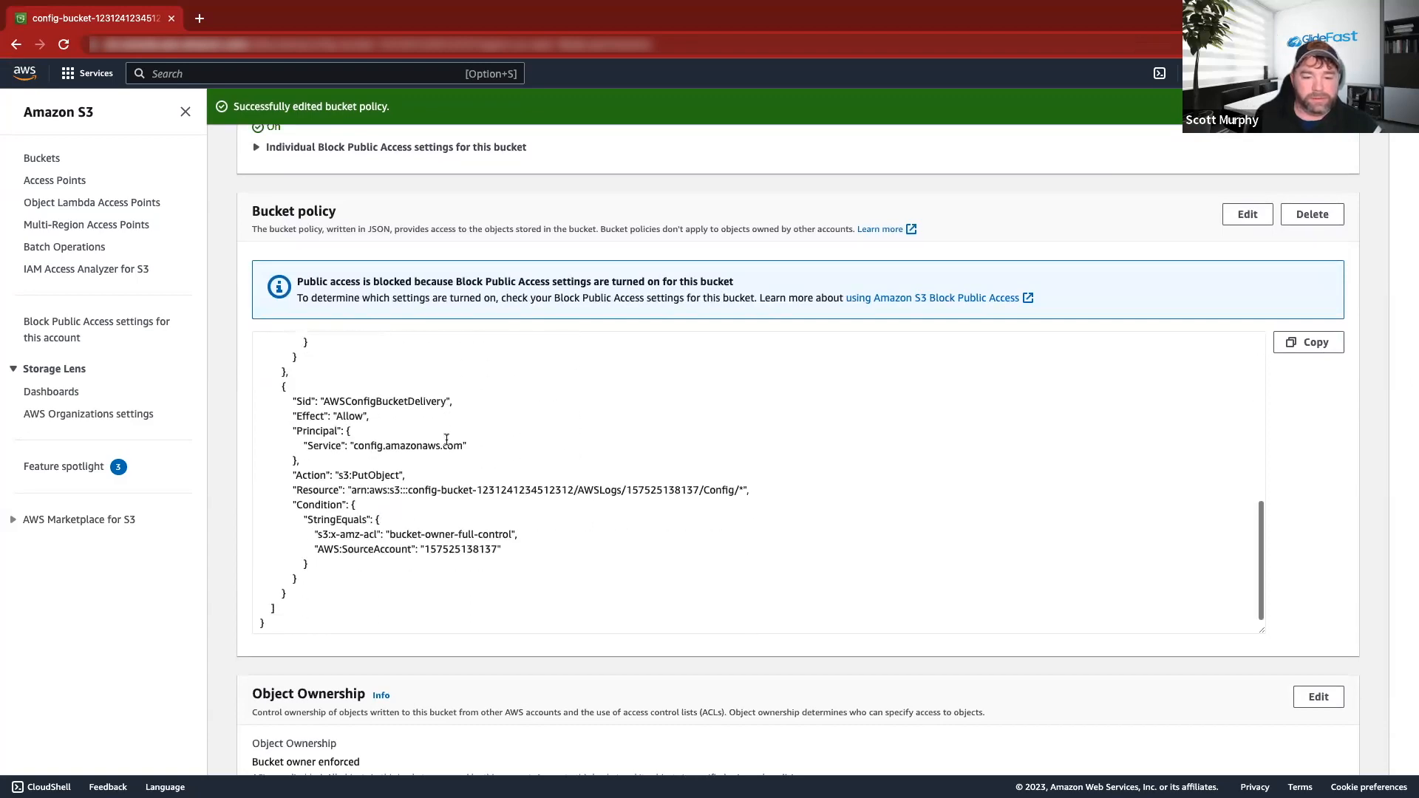
scroll(446, 439, "up", 10)
scroll(445, 440, "down", 4)
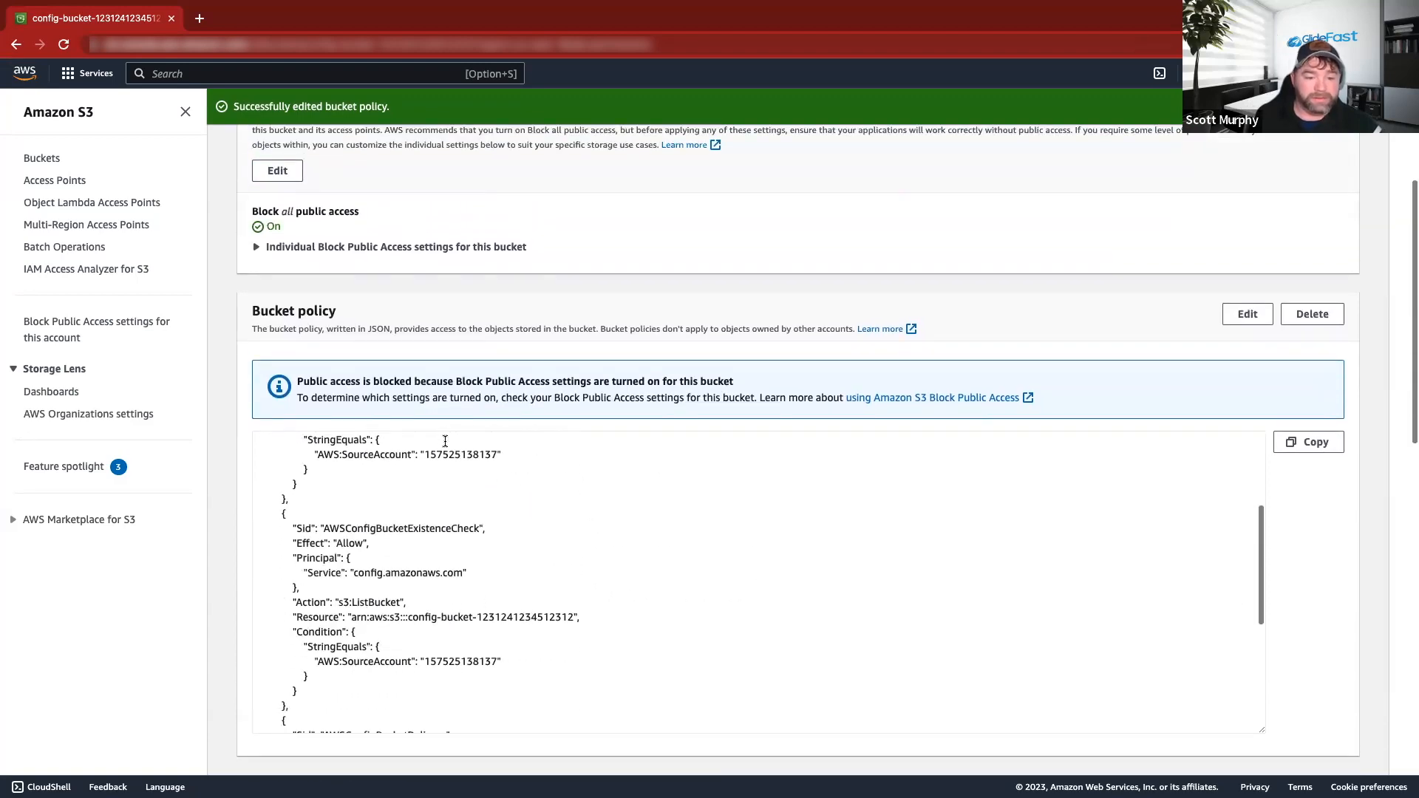
scroll(445, 441, "up", 3)
scroll(514, 535, "down", 1)
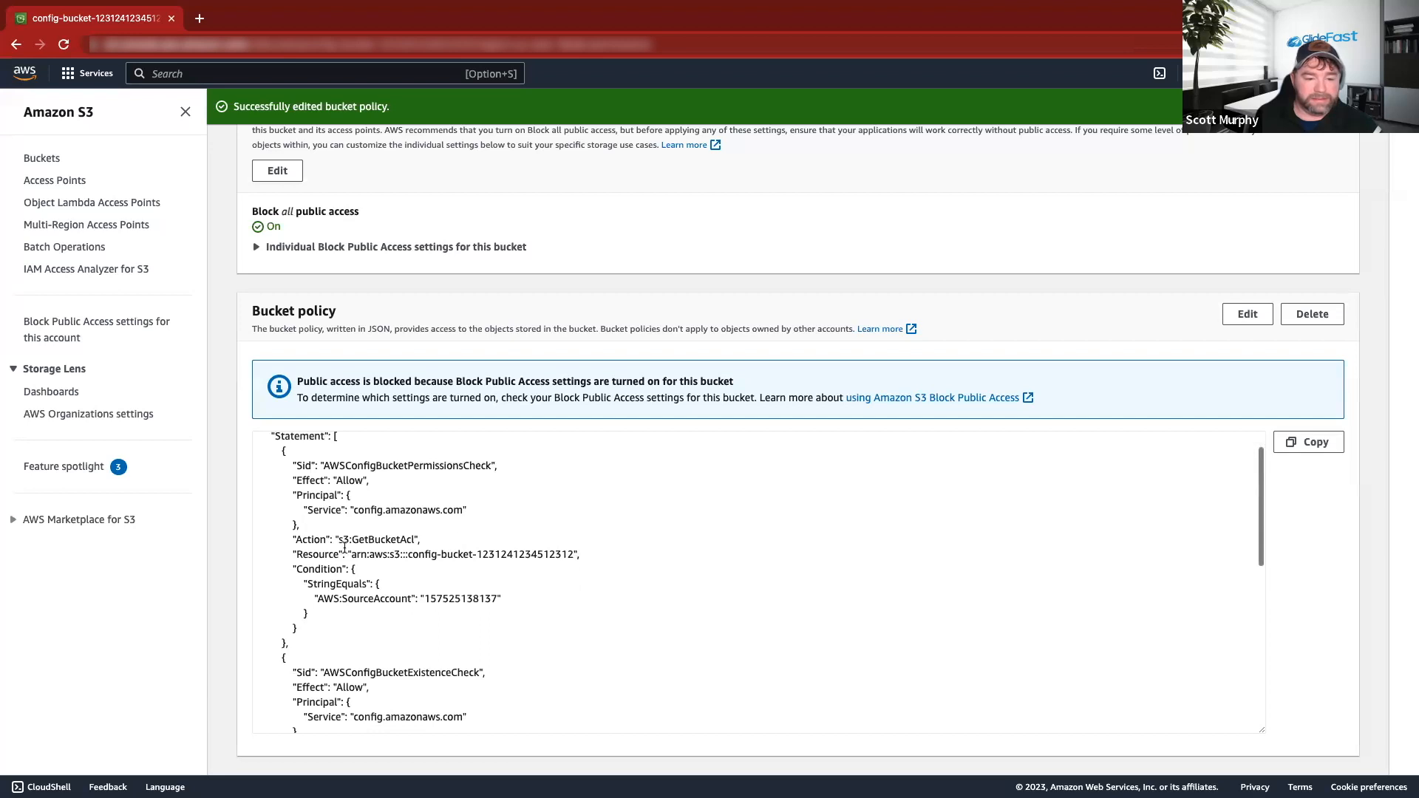
scroll(458, 555, "down", 3)
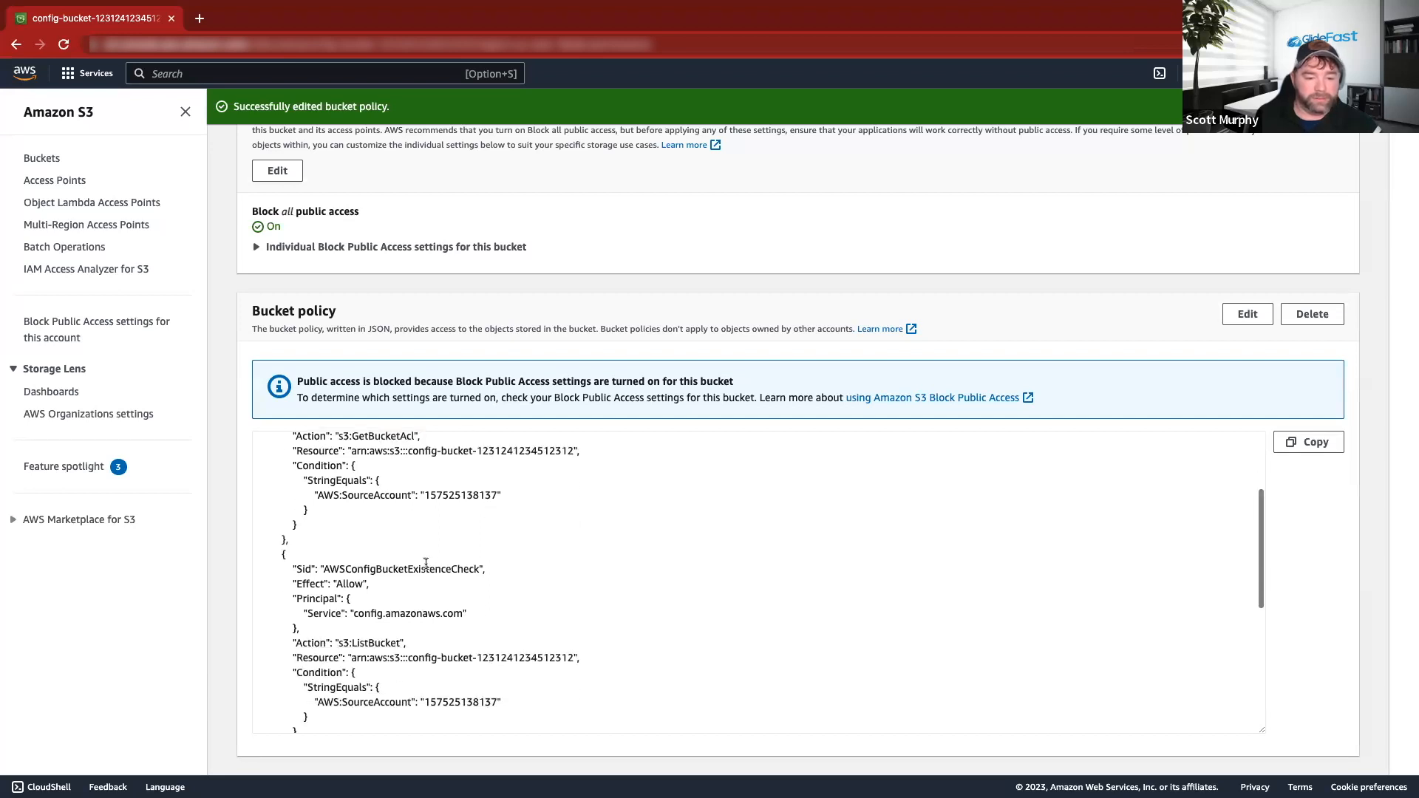
scroll(477, 589, "up", 5)
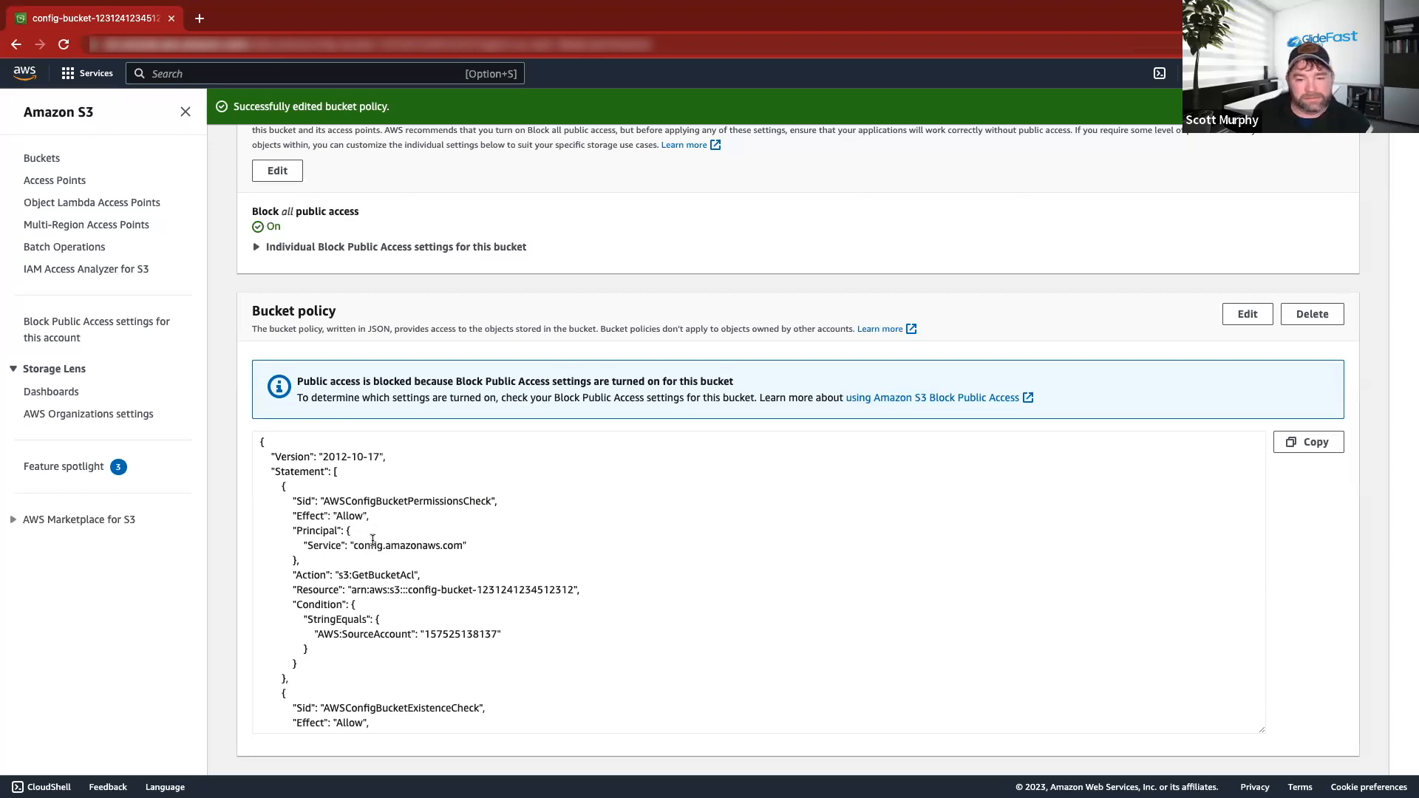
scroll(410, 538, "down", 2)
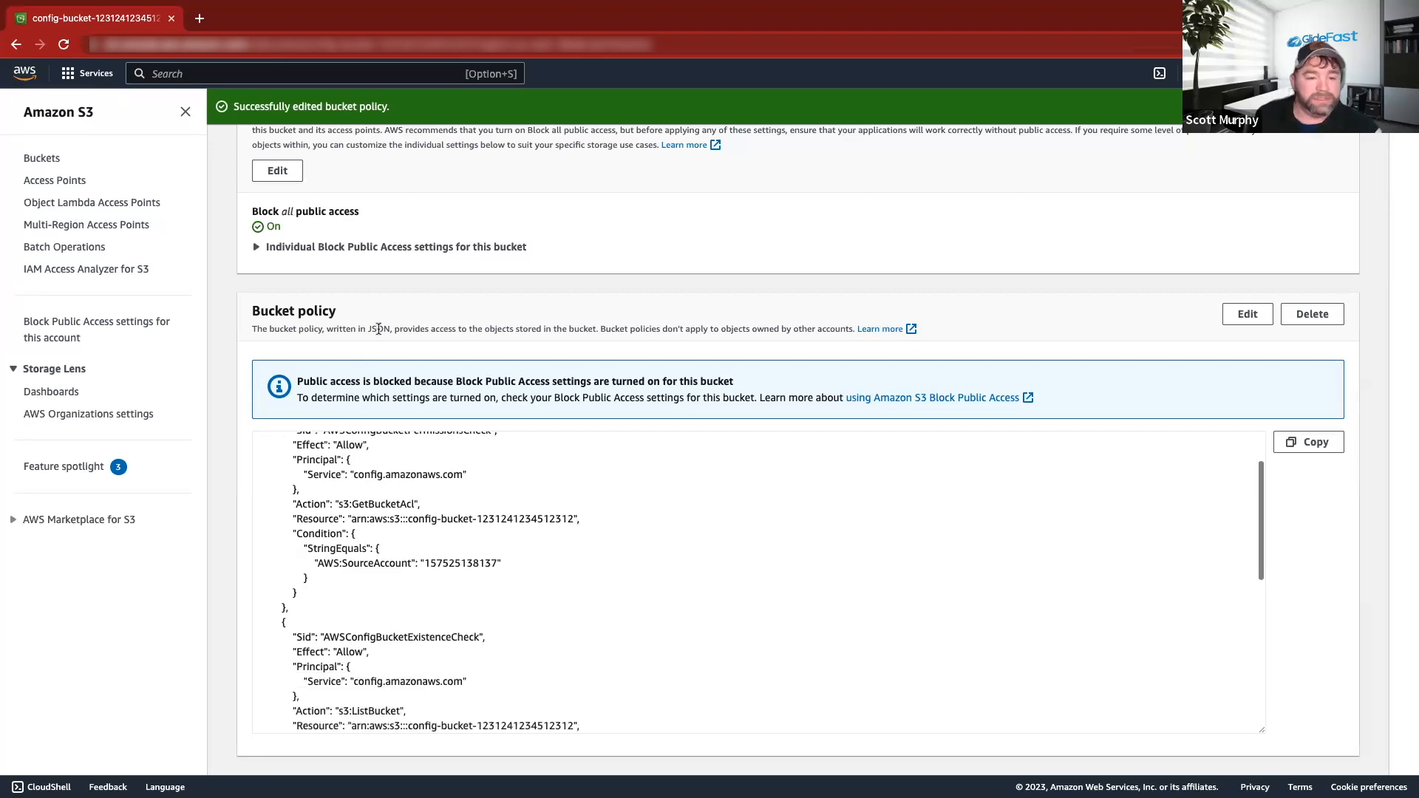
scroll(403, 534, "up", 2)
scroll(438, 578, "down", 5)
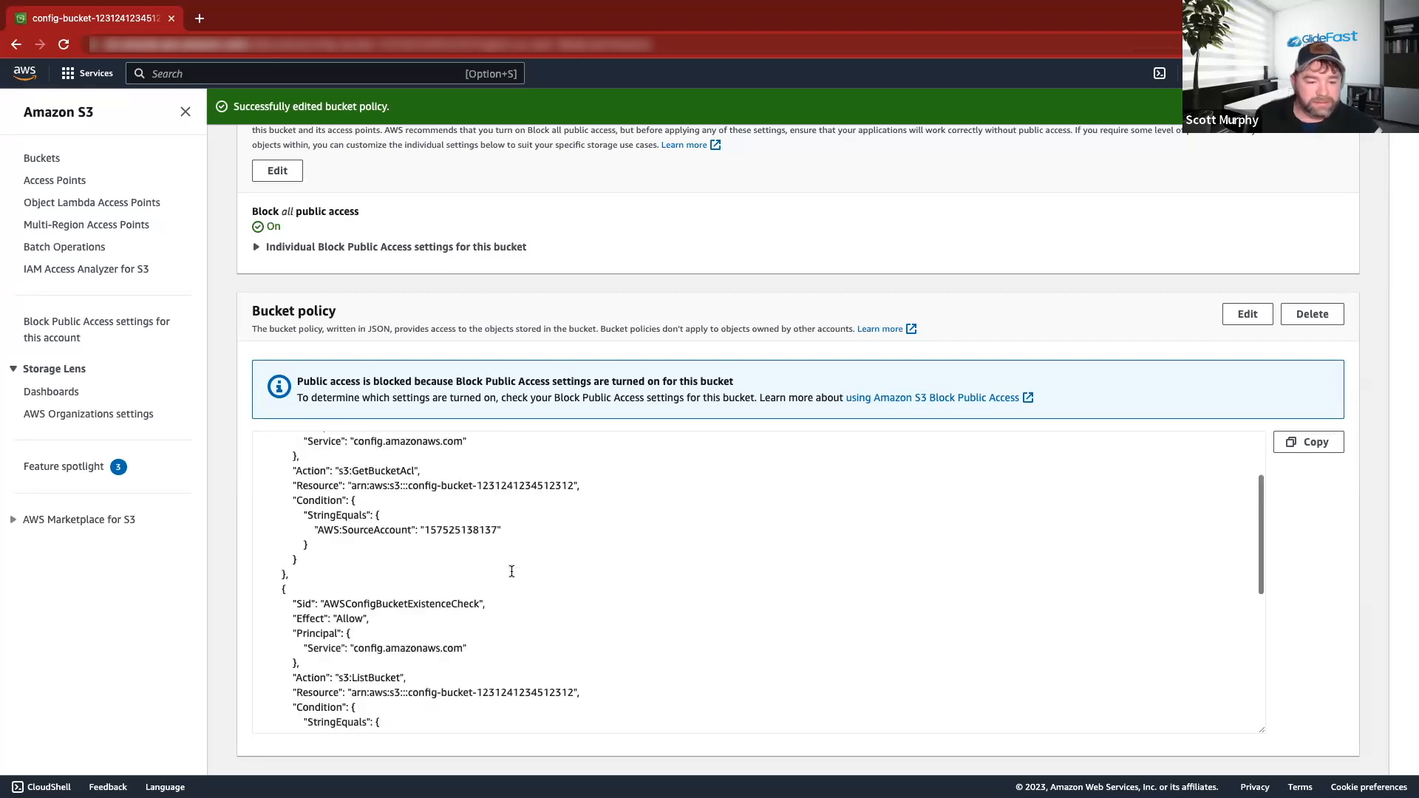
scroll(510, 570, "up", 3)
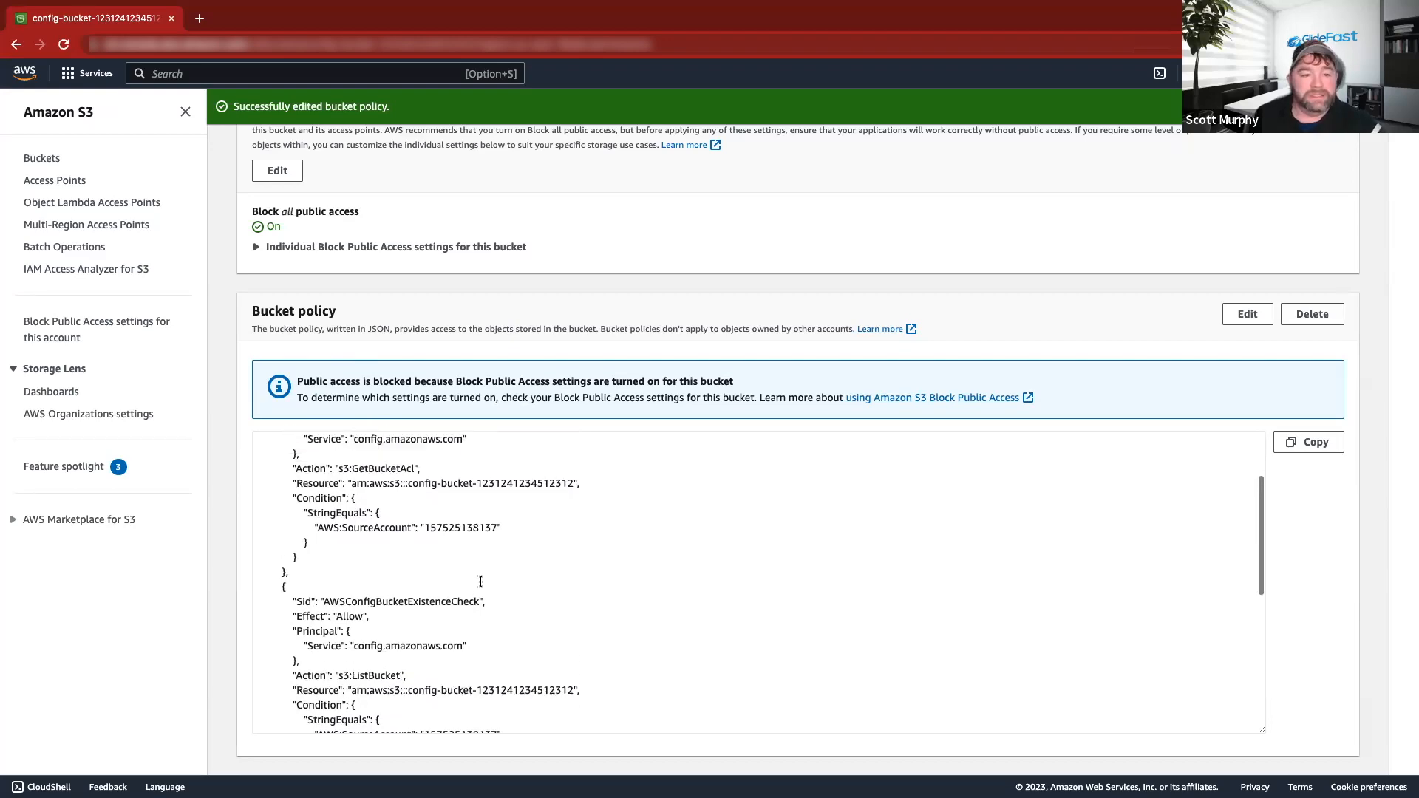
left_click(95, 83)
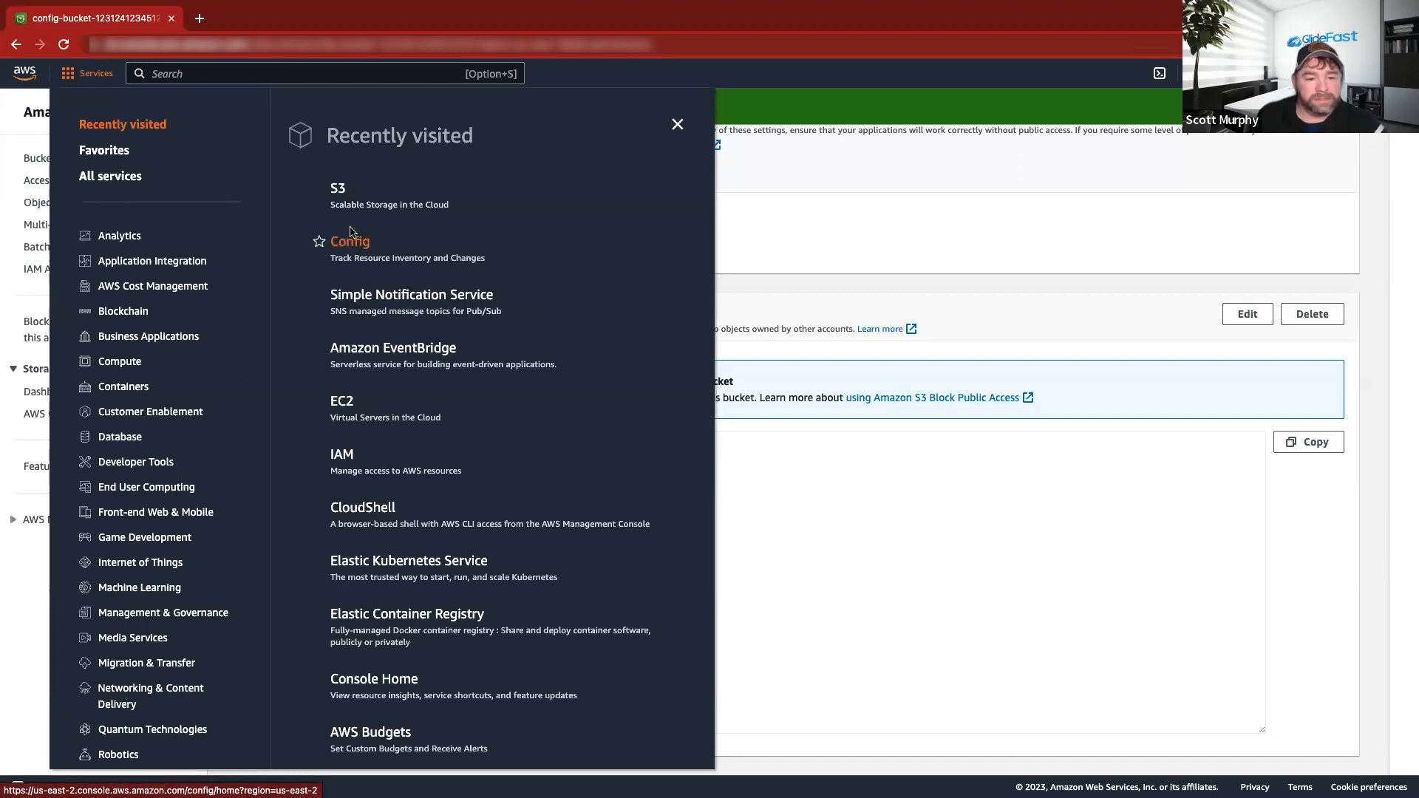
left_click(356, 250)
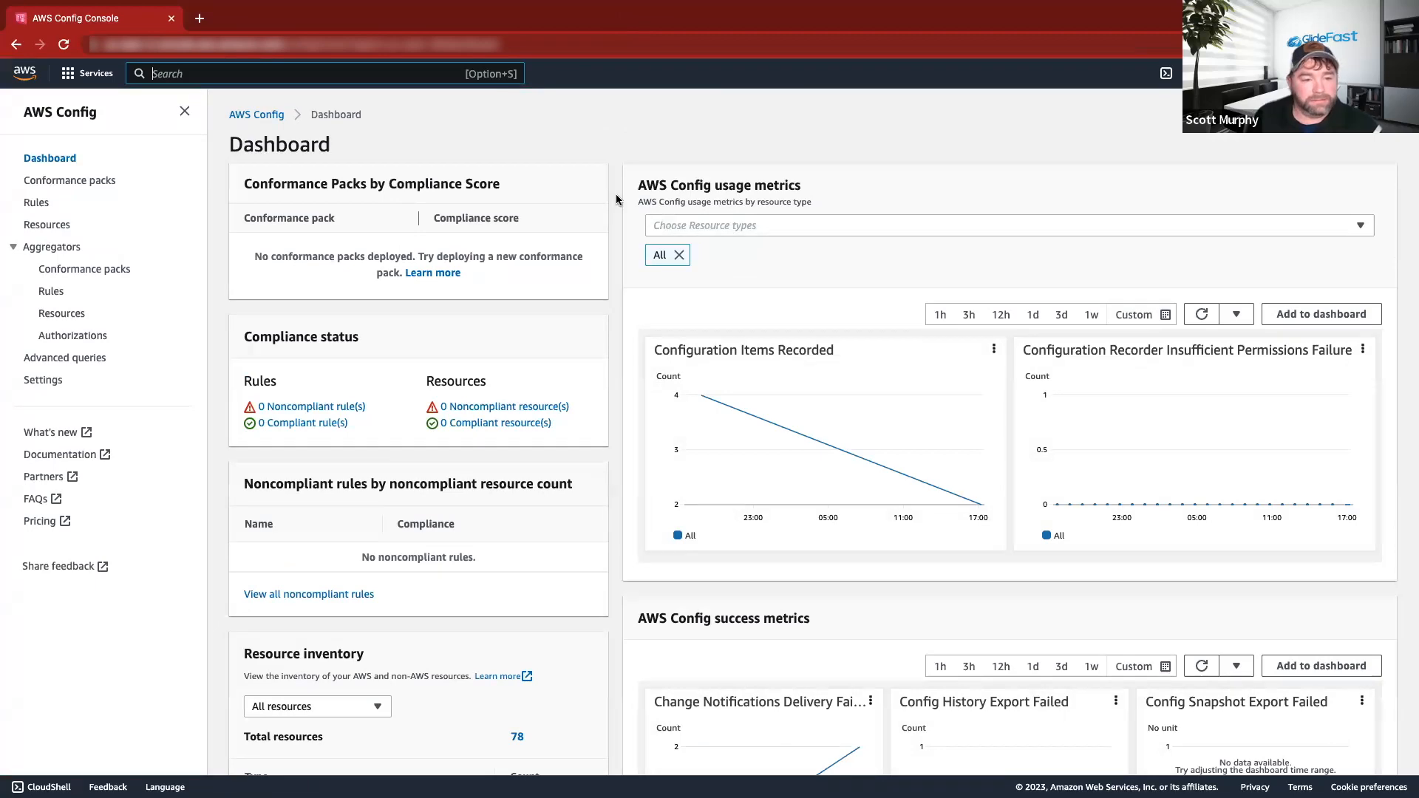
left_click(45, 379)
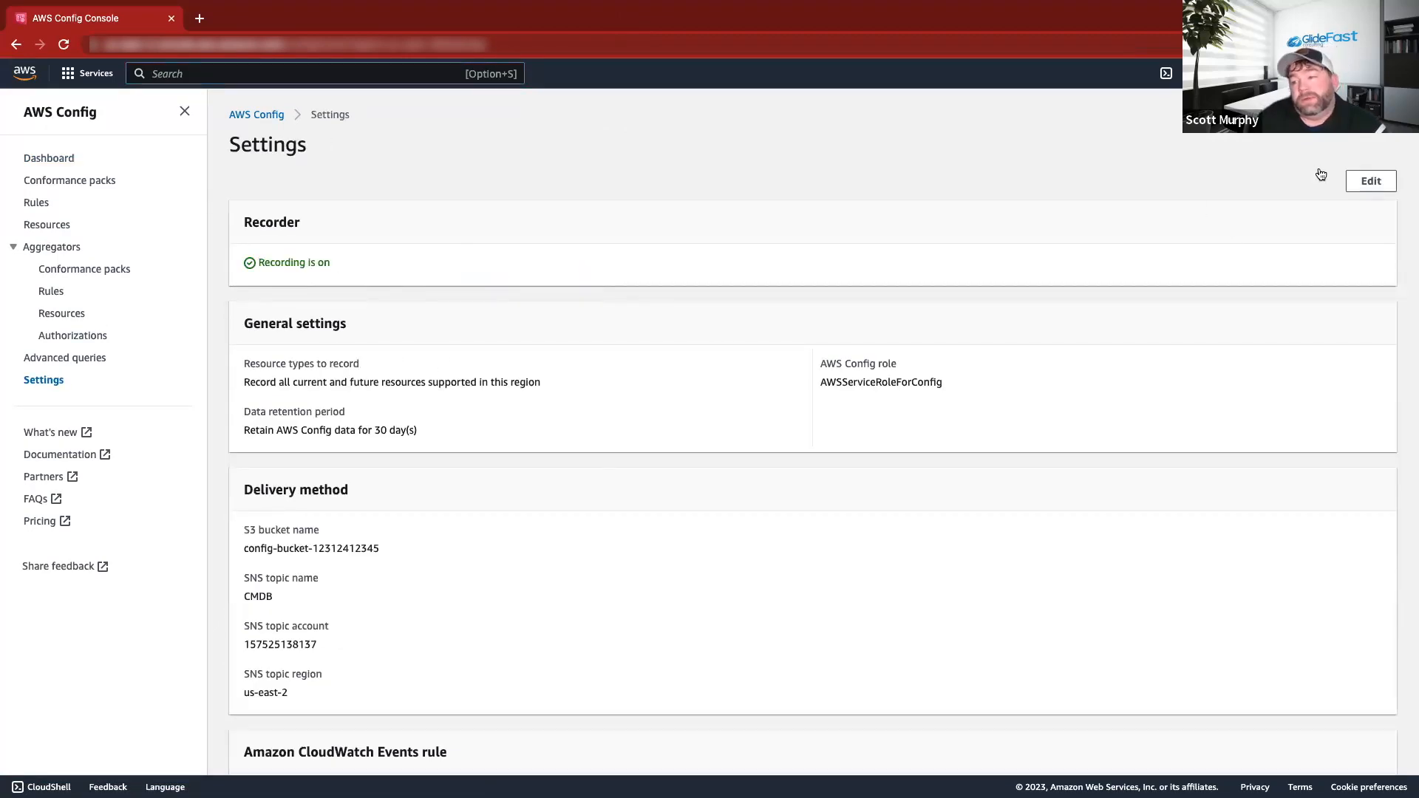
left_click(1369, 181)
scroll(295, 354, "down", 6)
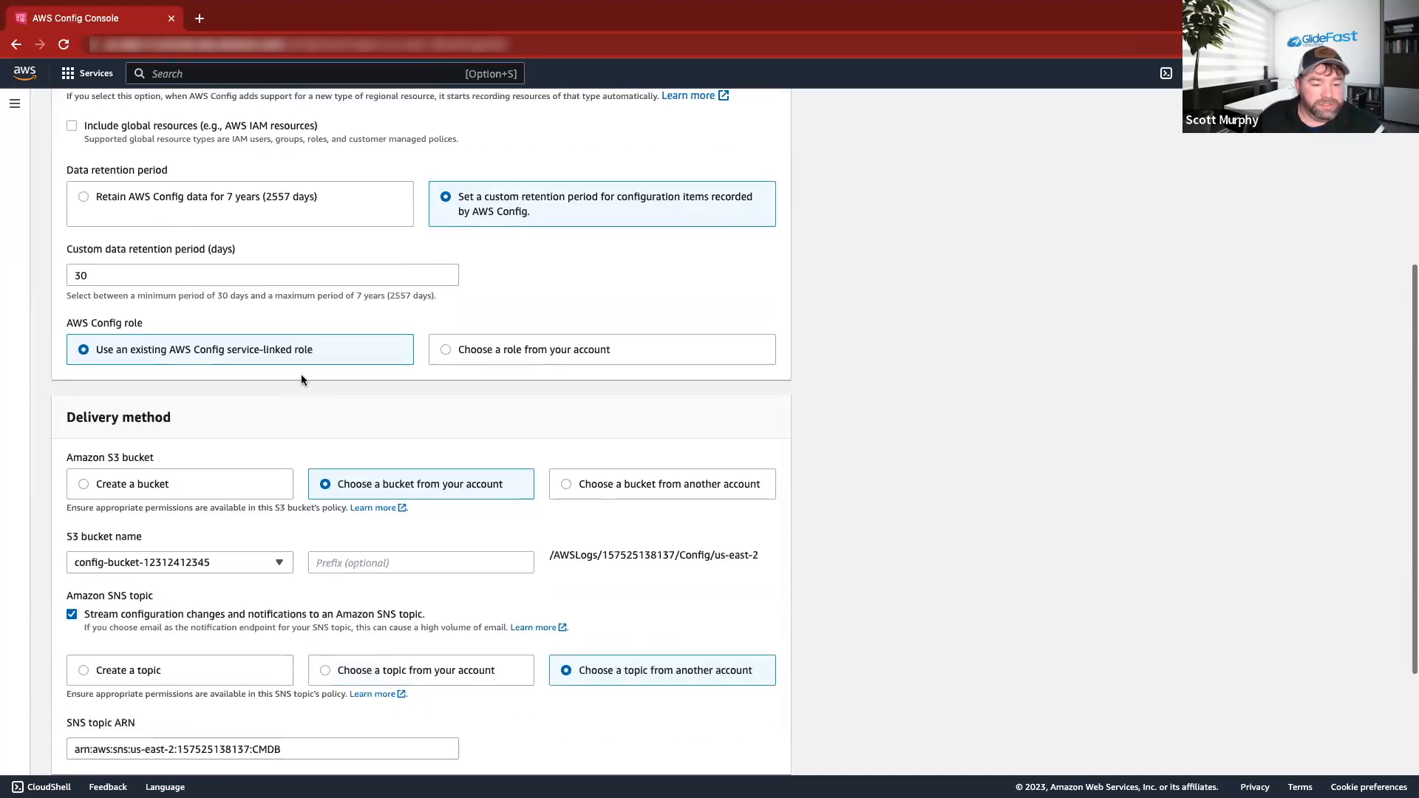
left_click(242, 398)
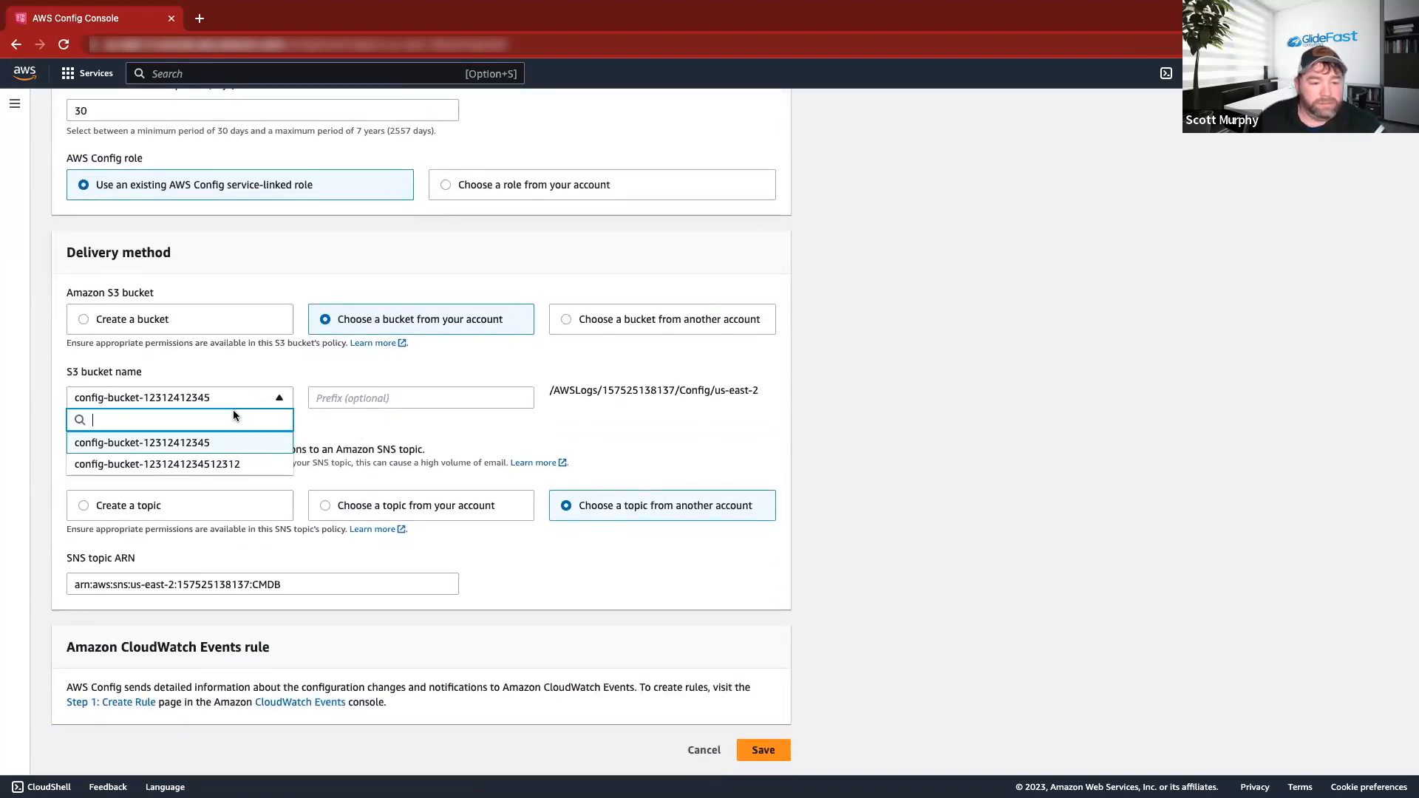
left_click(224, 462)
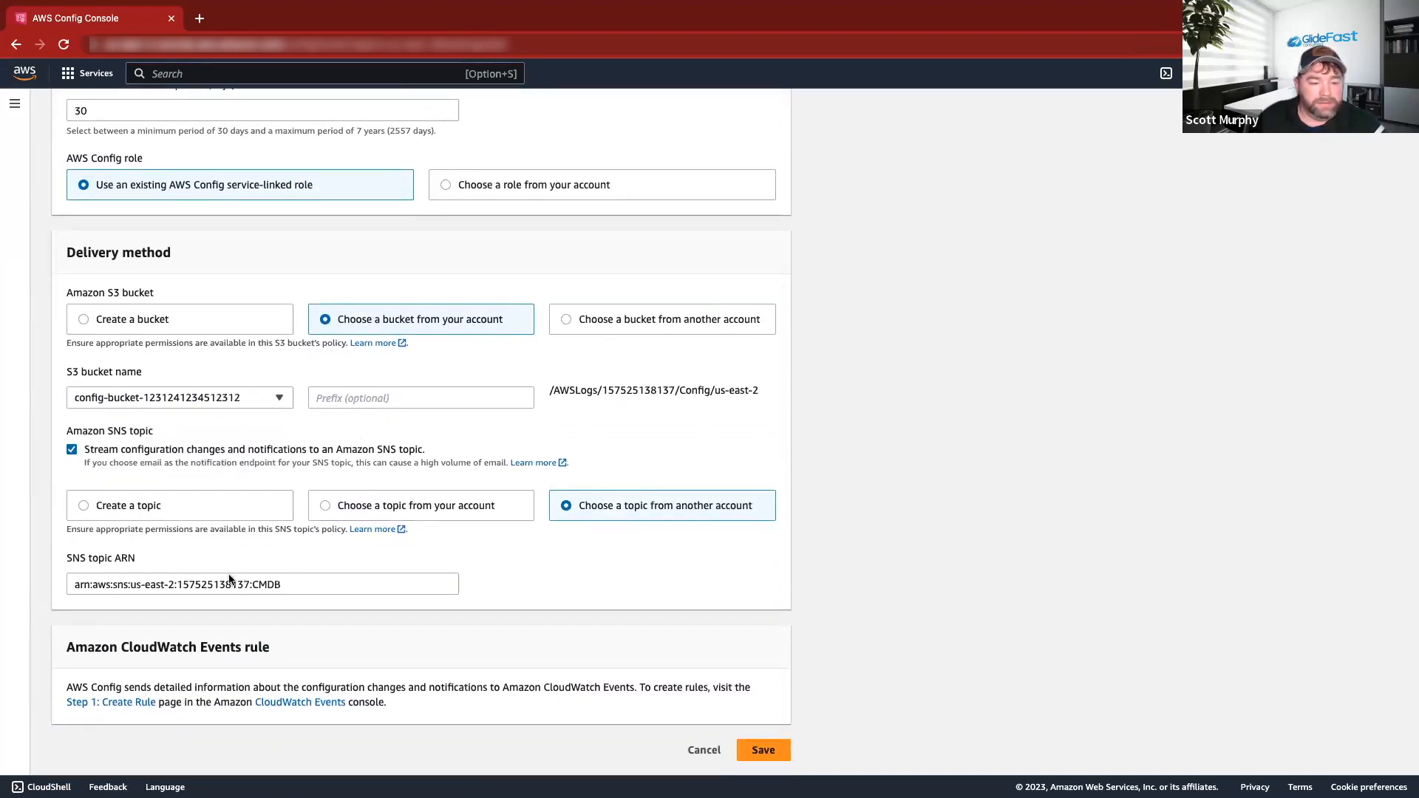
left_click(345, 511)
left_click(299, 577)
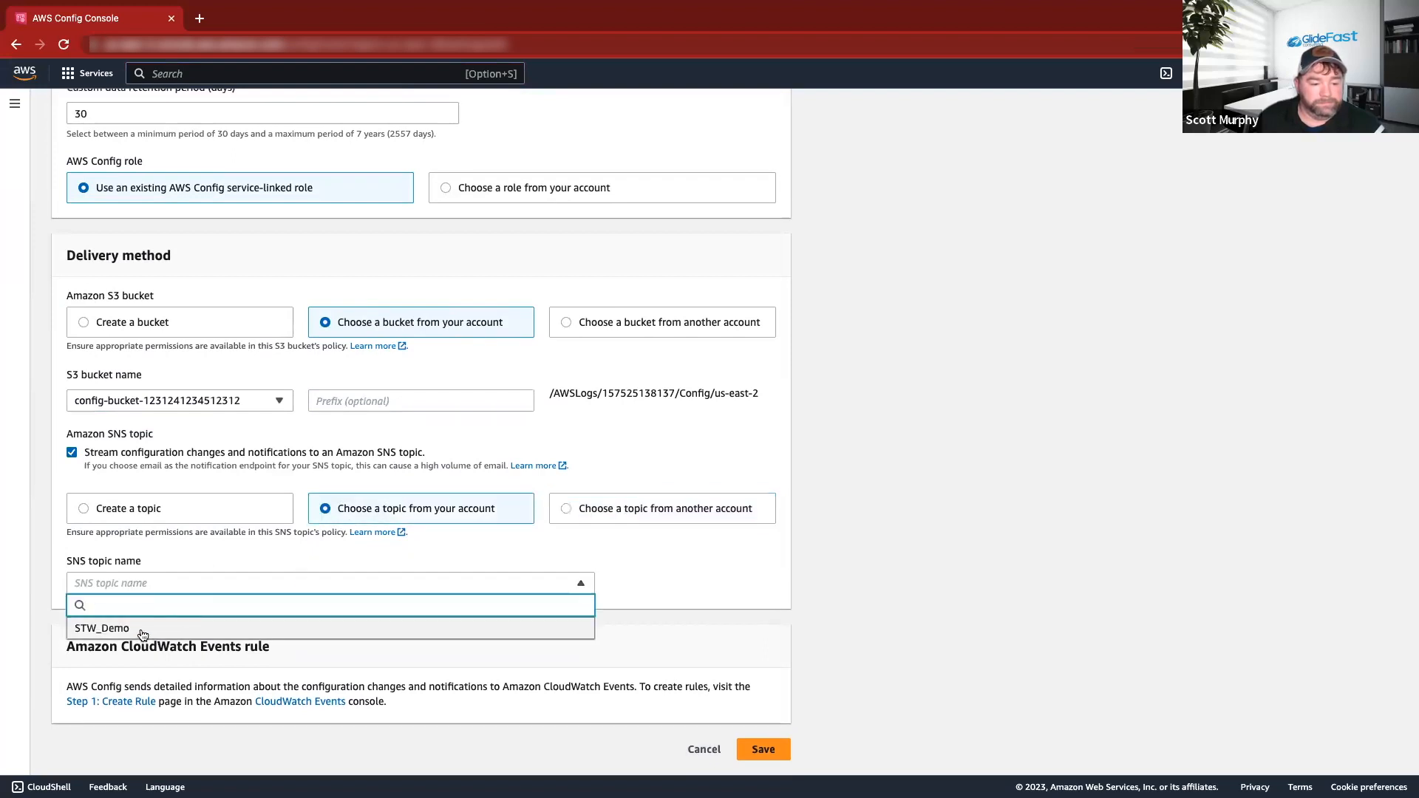
left_click(142, 628)
left_click(755, 746)
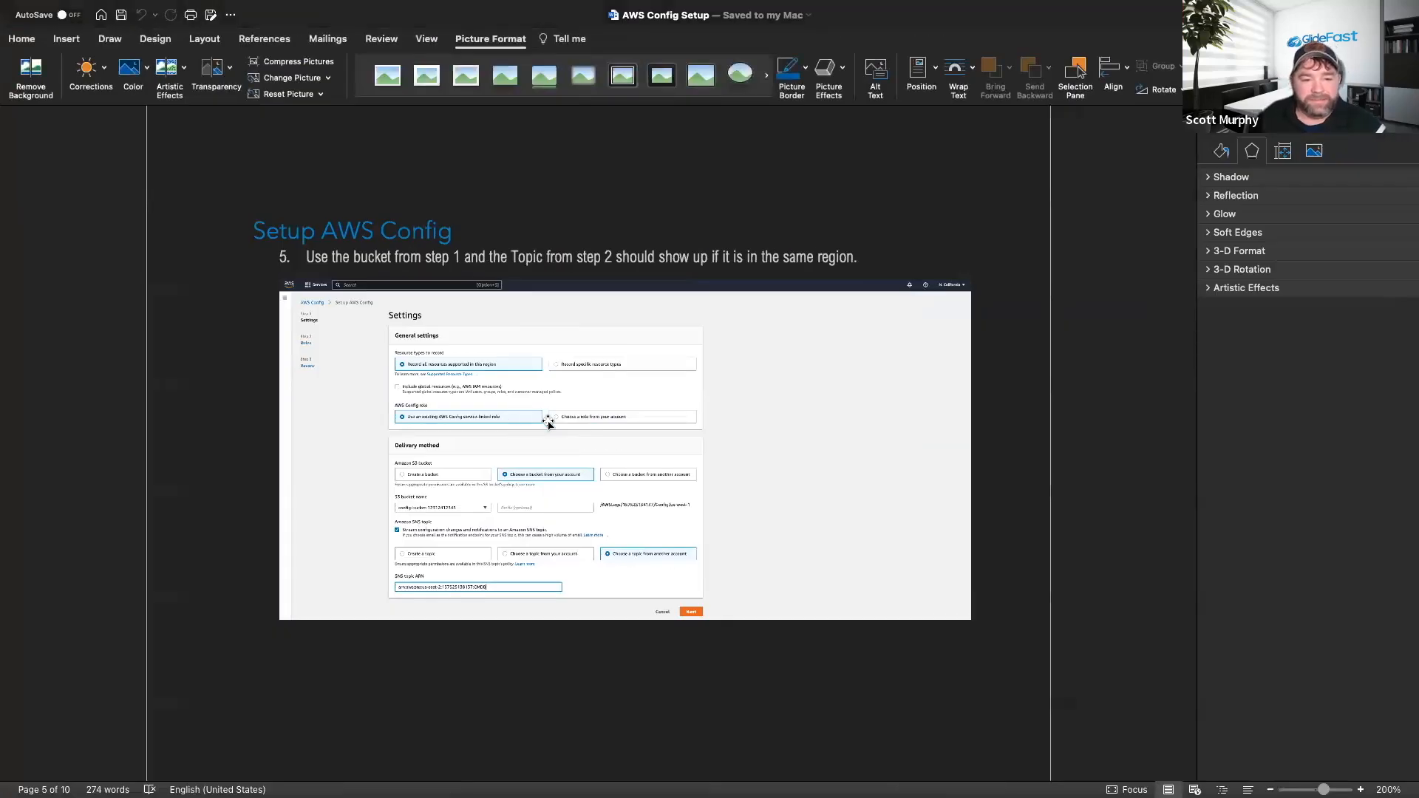
Scroll the Word guide down past step 5 to step 6, Create EventBridge Rule.
scroll(548, 423, "down", 2)
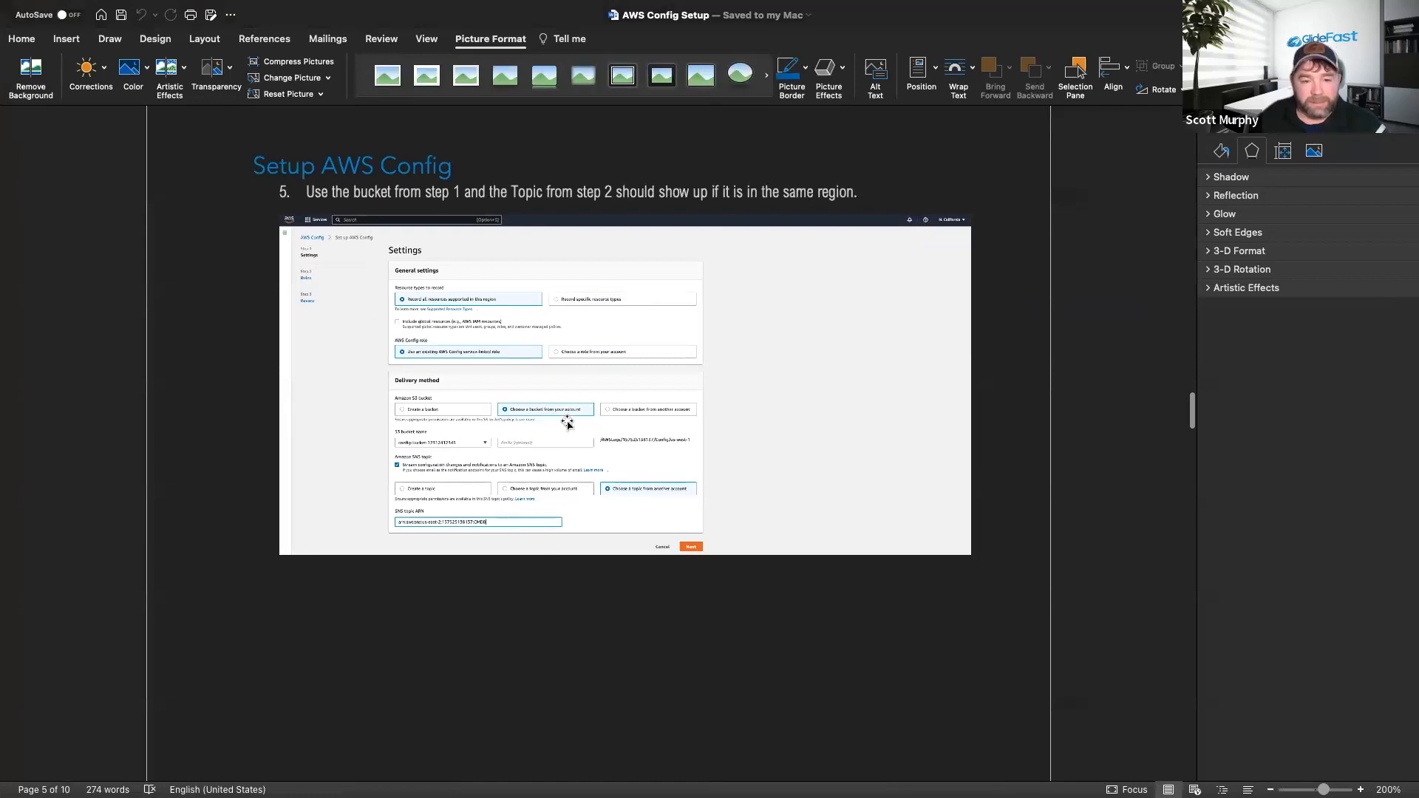
scroll(568, 423, "down", 1)
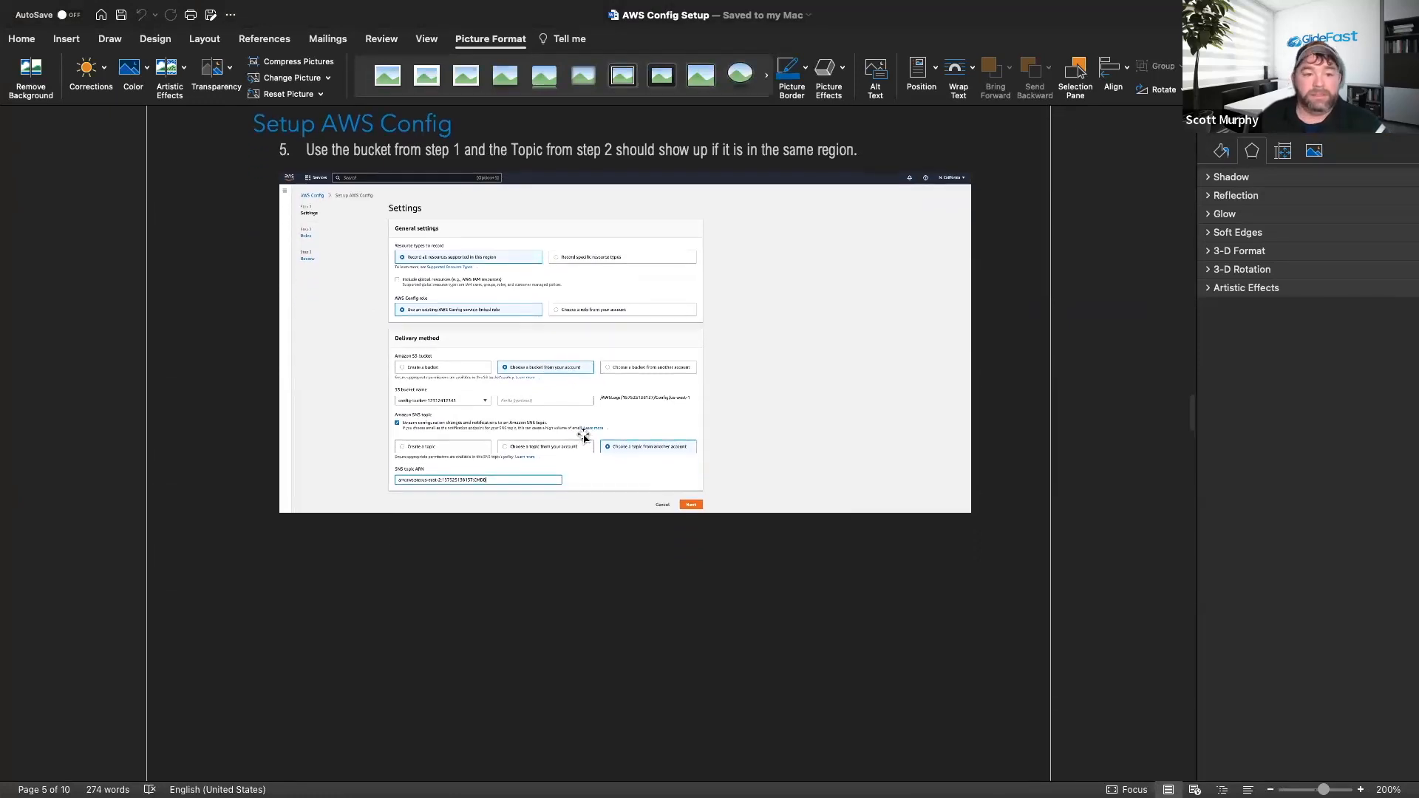
scroll(549, 404, "up", 1)
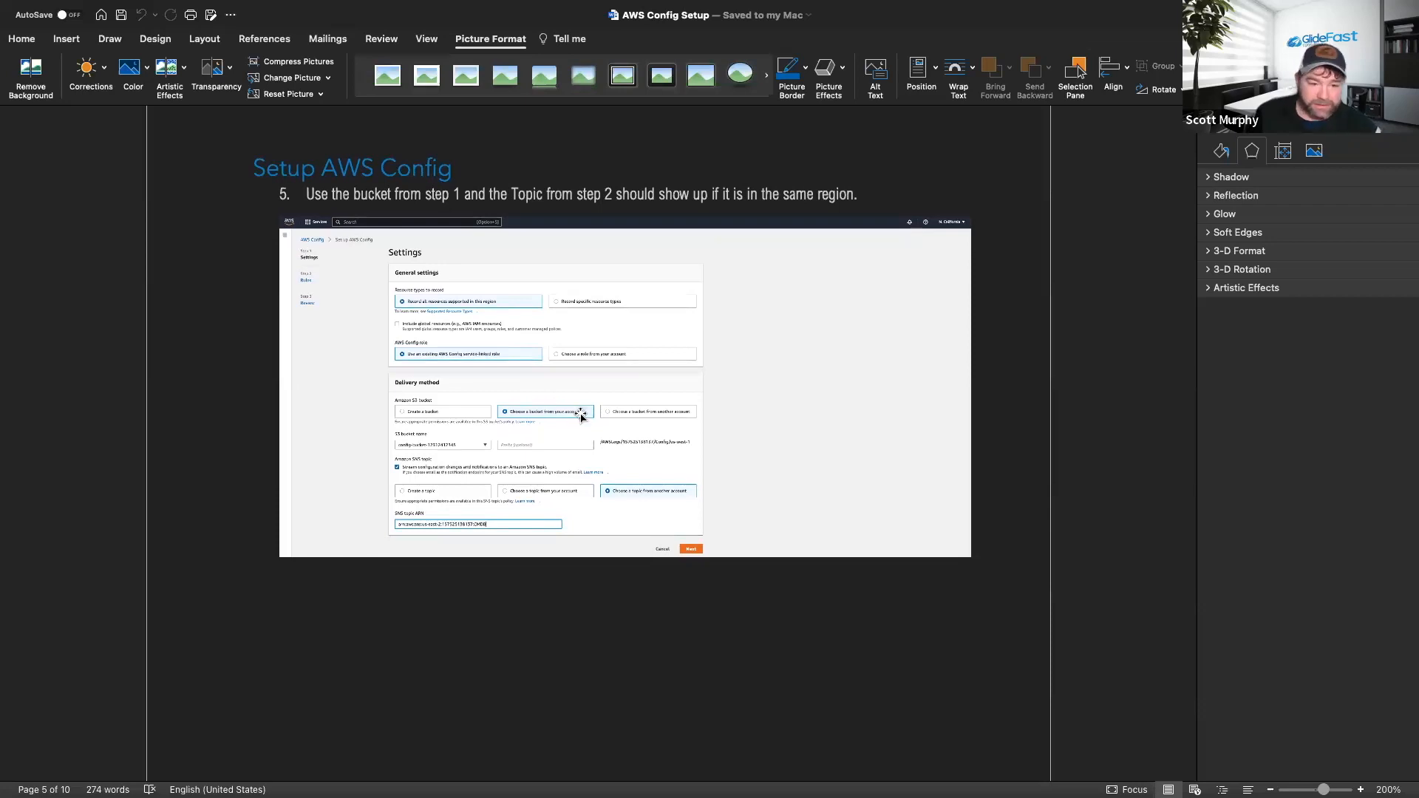
scroll(580, 416, "down", 20)
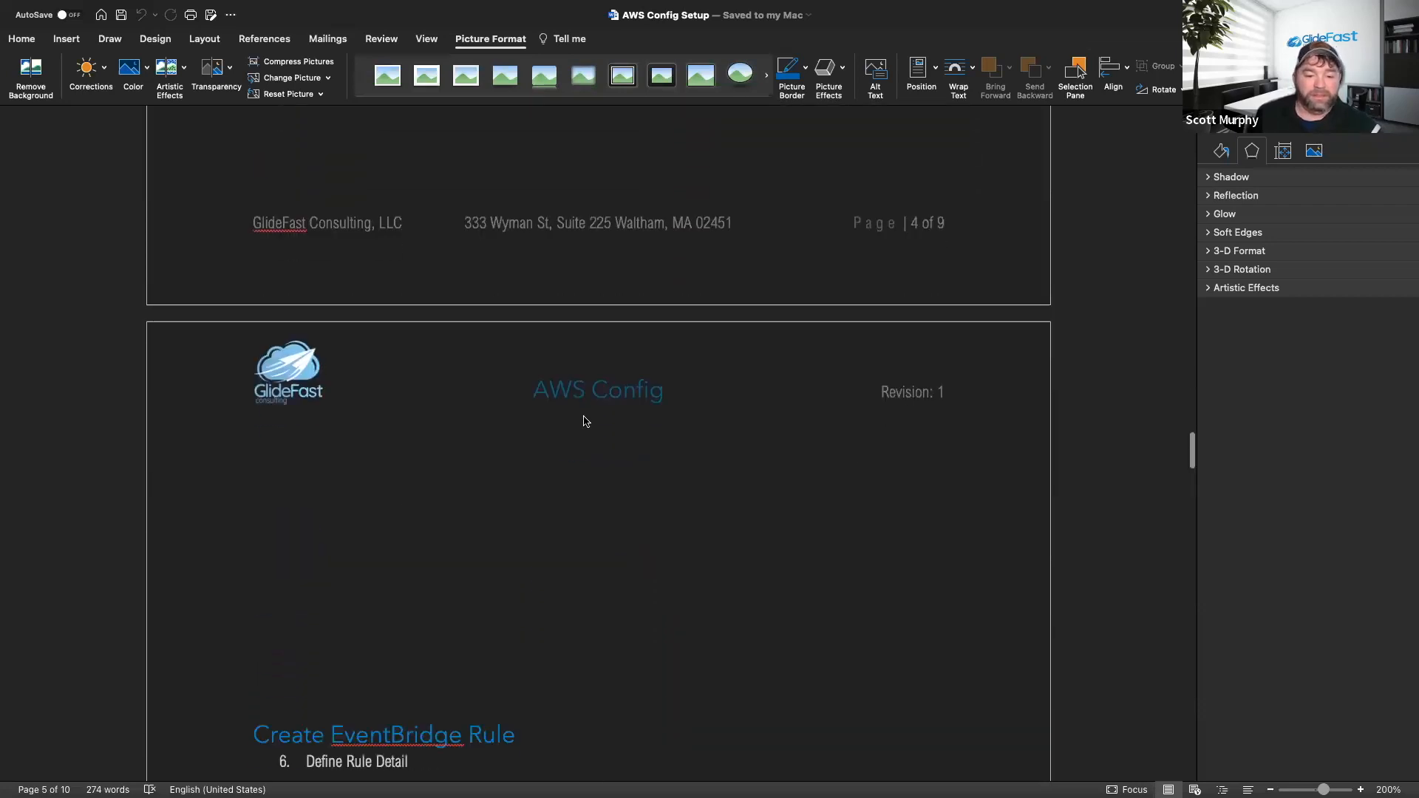
scroll(582, 415, "down", 6)
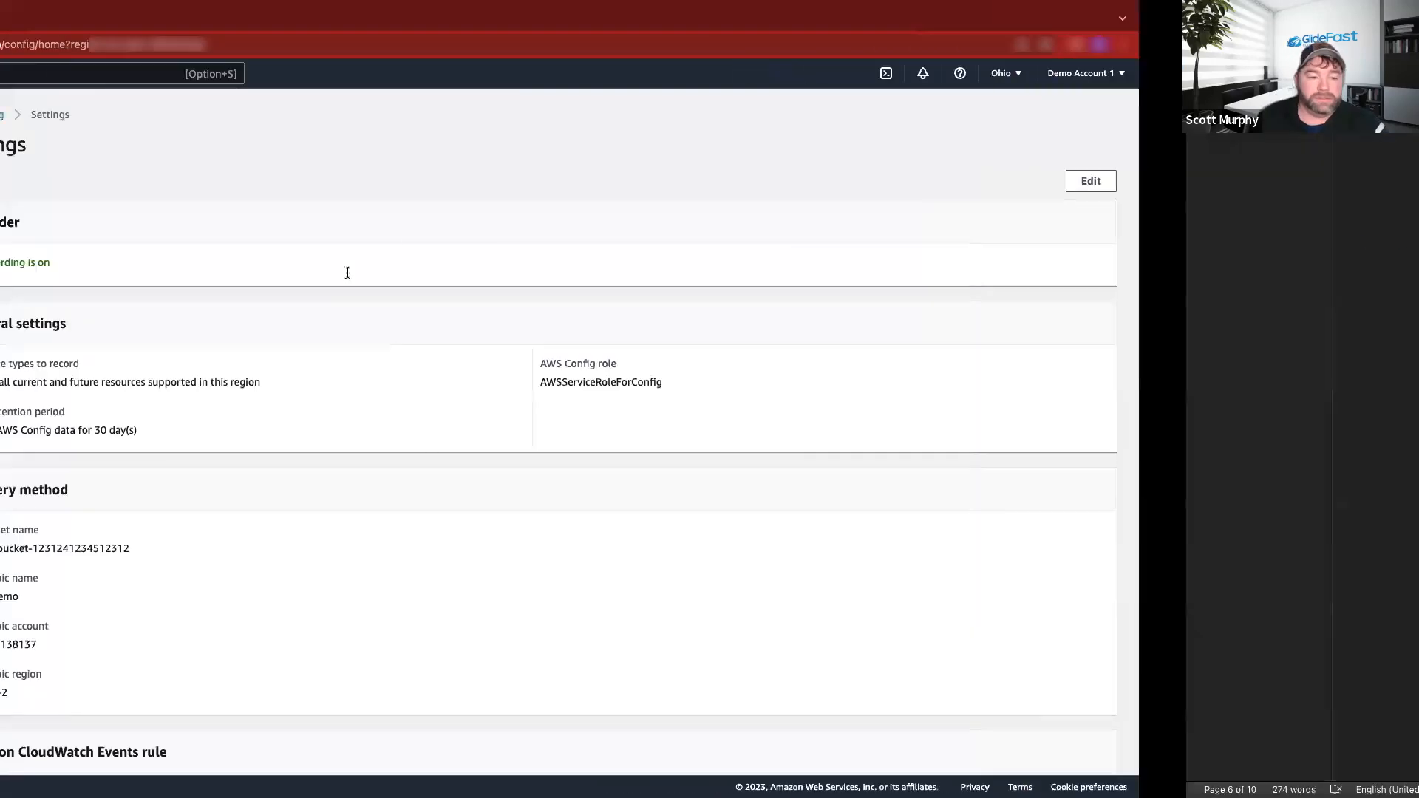
Delete the Config-Changes rule from EventBridge's default bus, confirming with 'delete'.
left_click(81, 73)
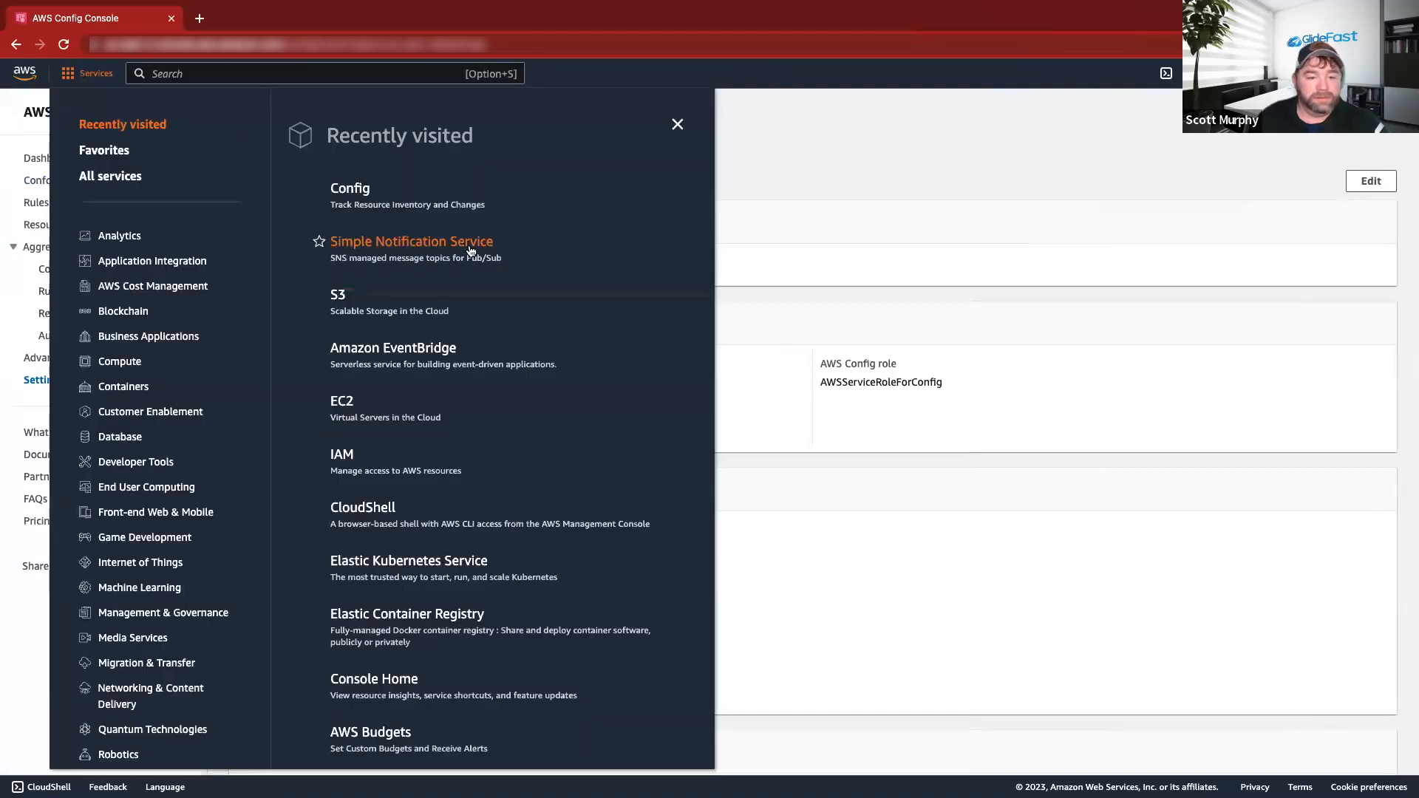
left_click(386, 349)
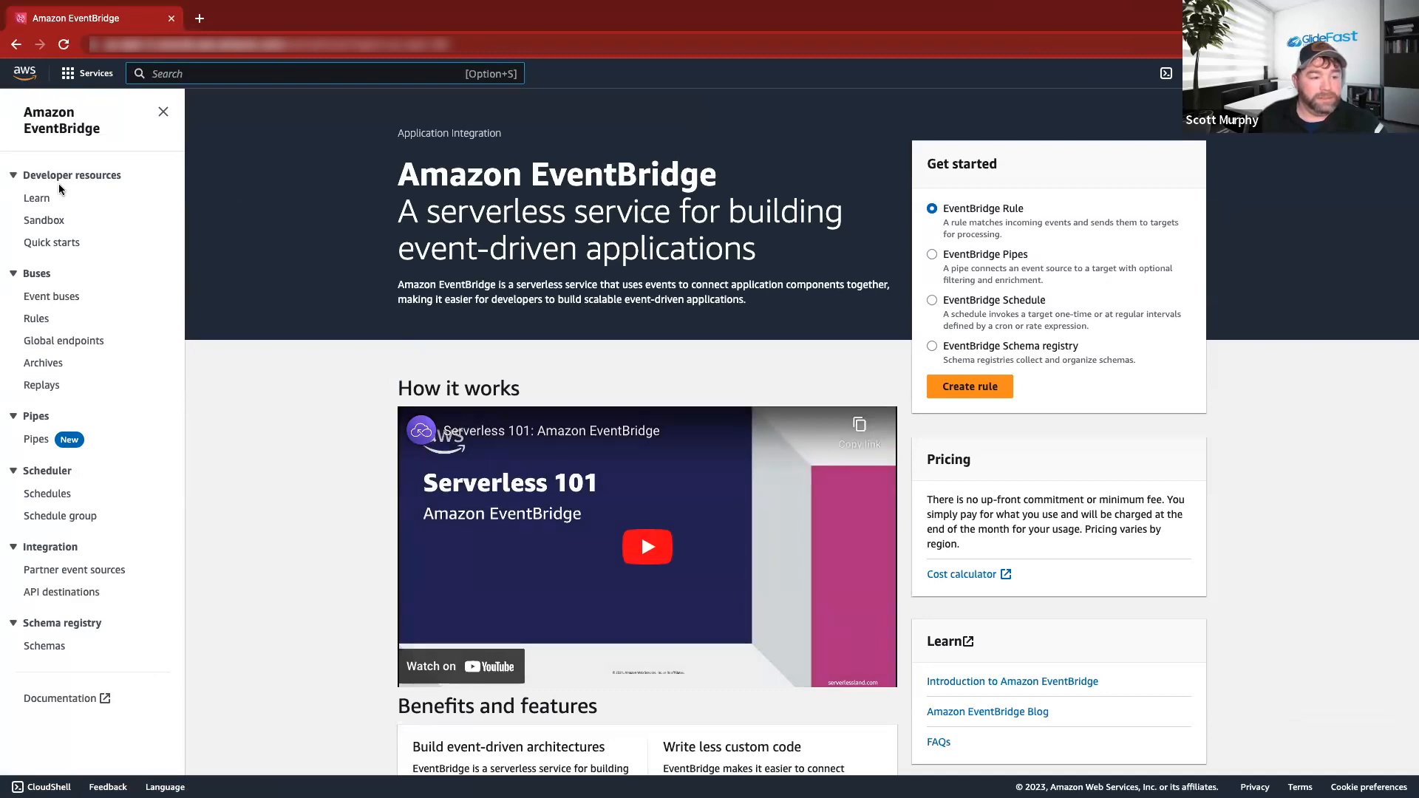
left_click(37, 319)
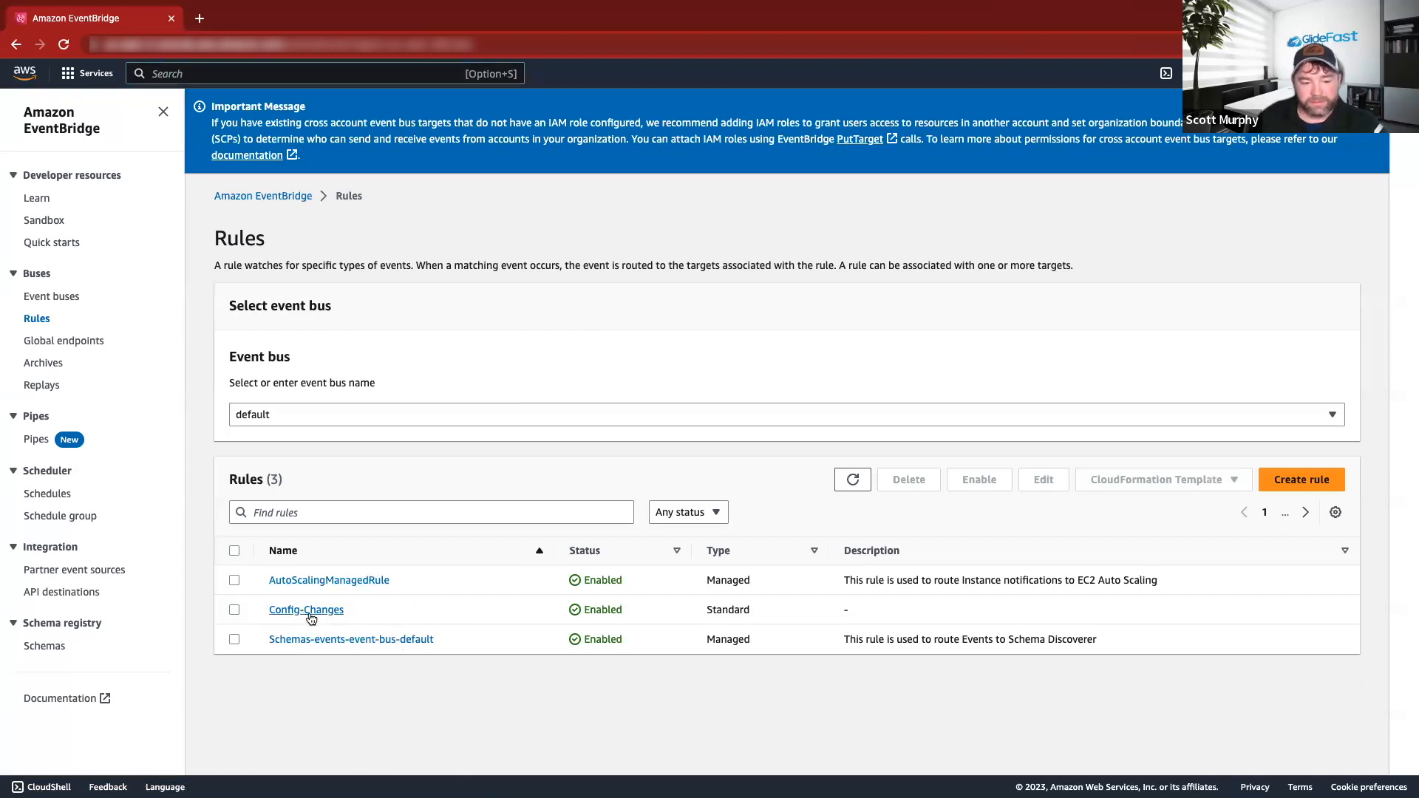
left_click(235, 610)
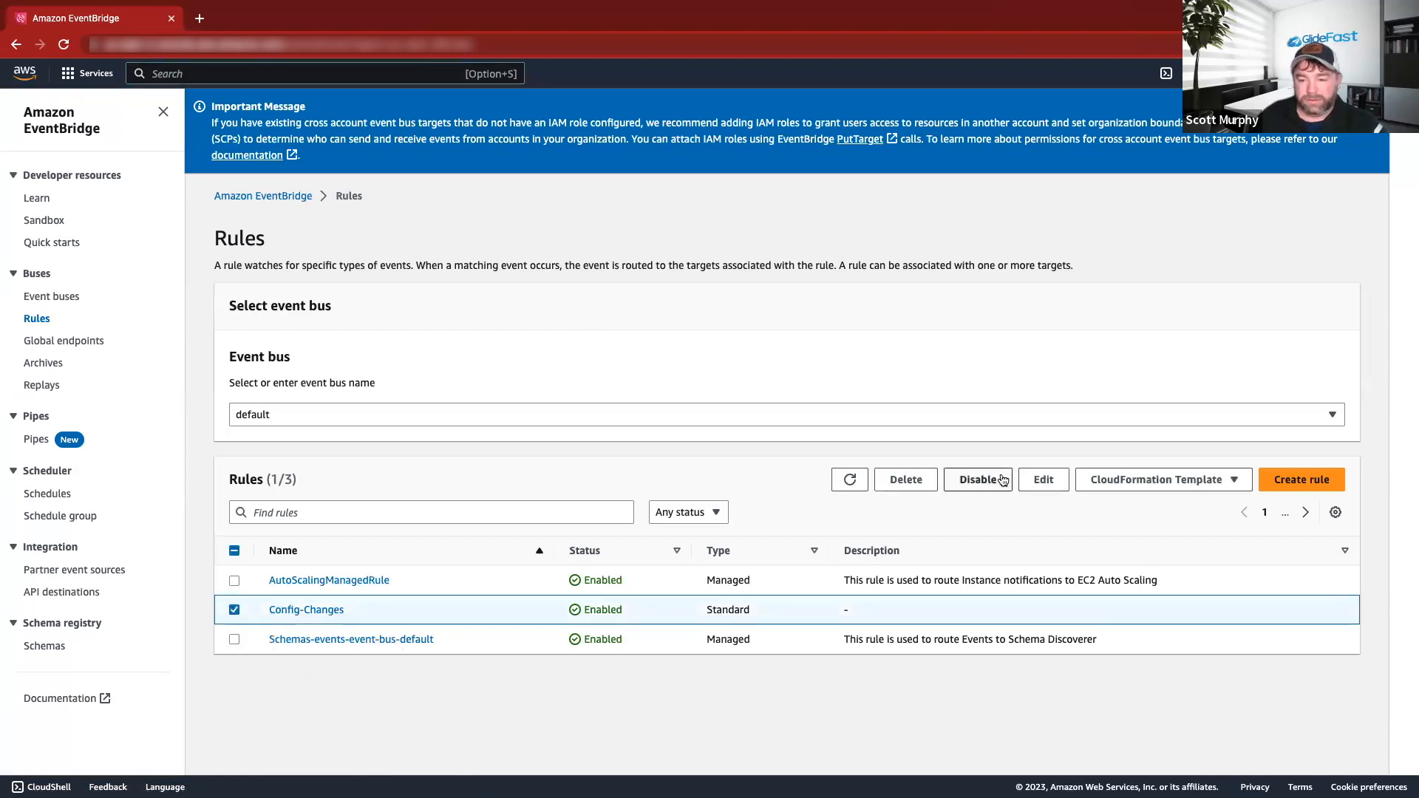
left_click(913, 484)
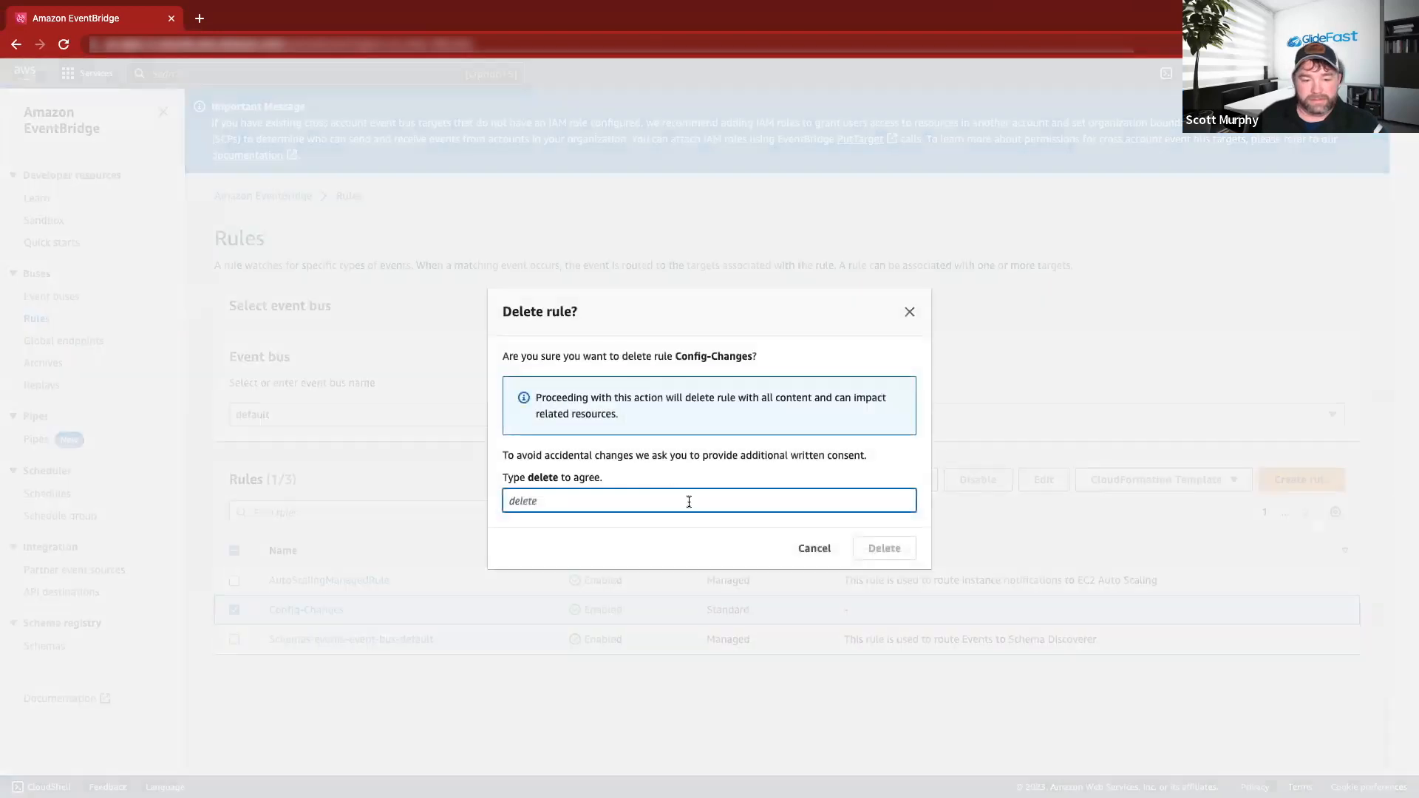
type("dele")
key("BackSpace")
type("lete")
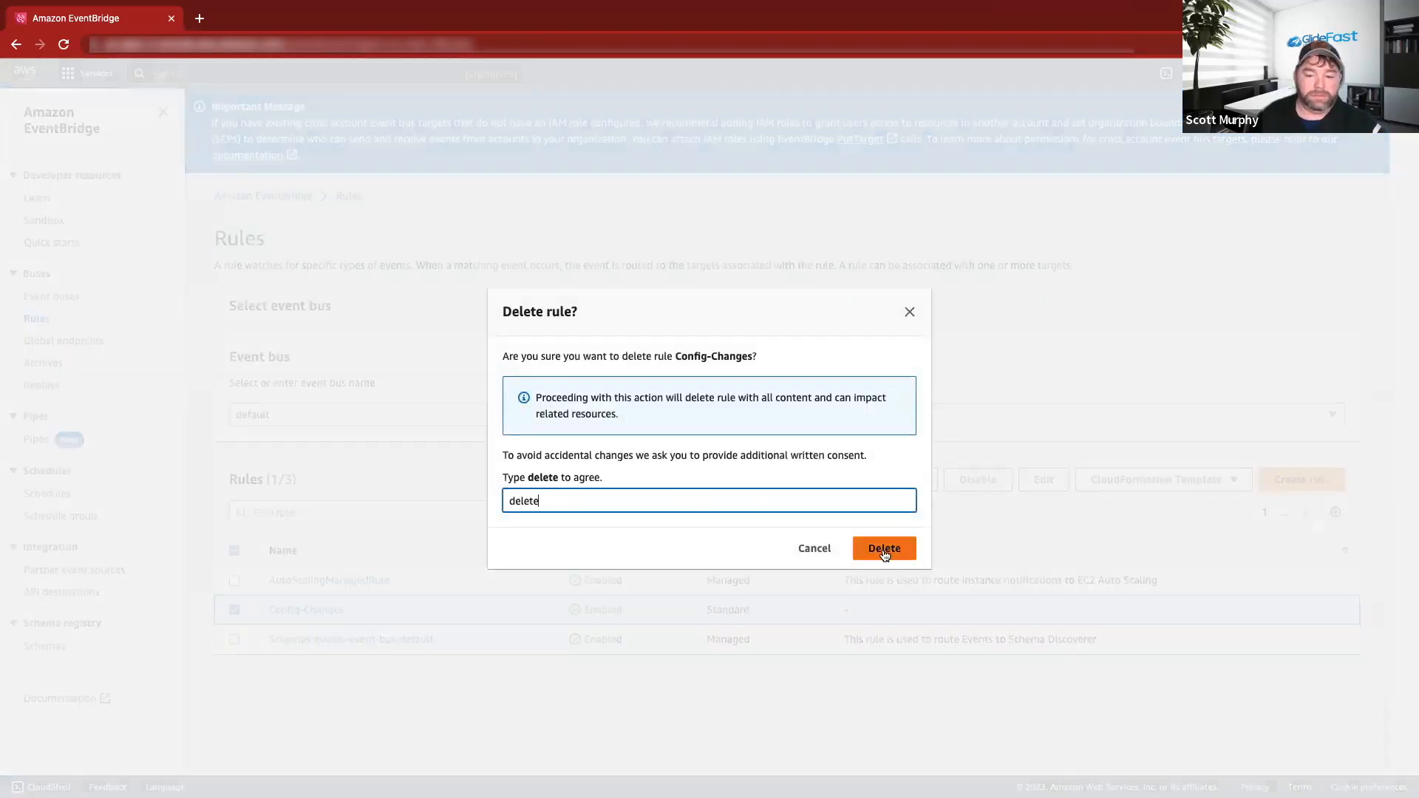
left_click(884, 552)
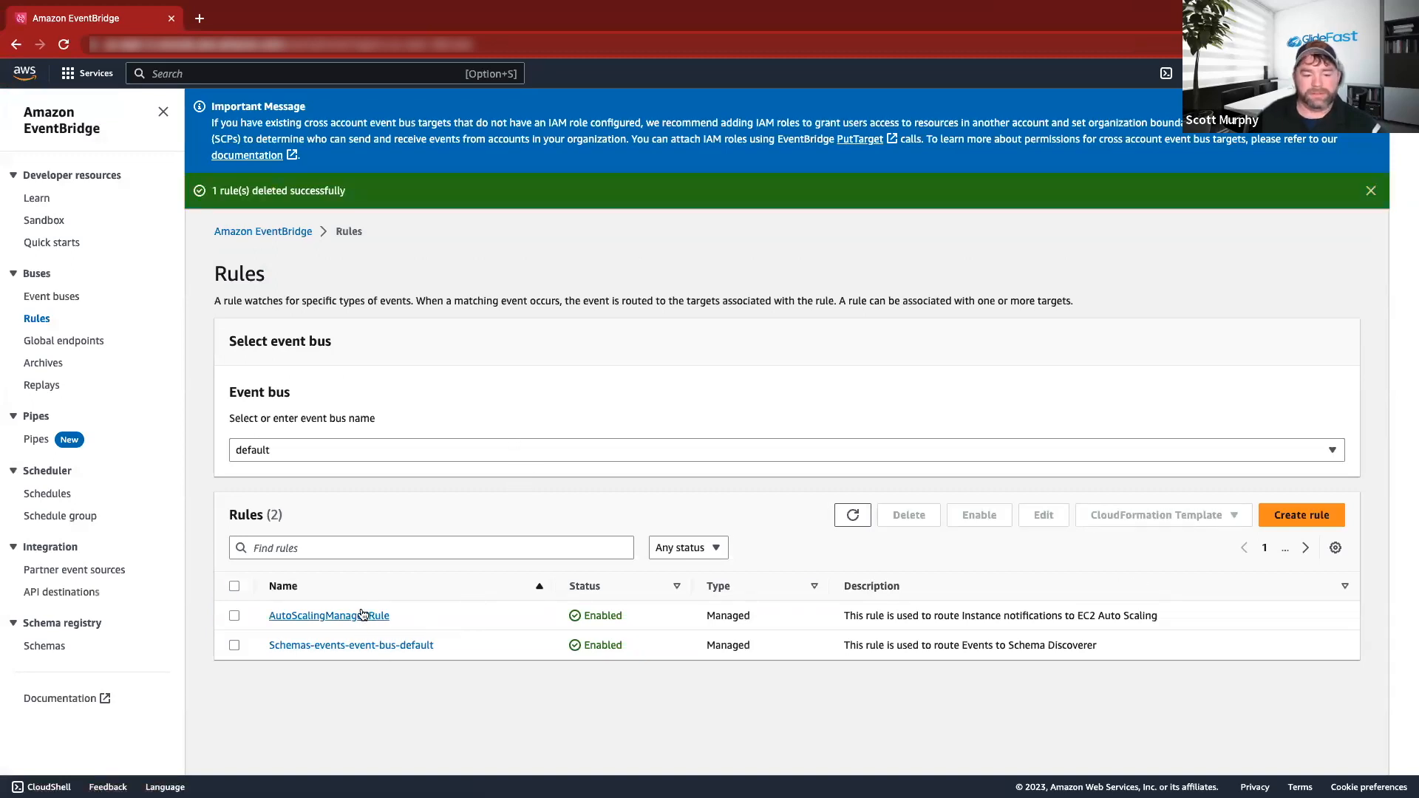
Create a rule named STW_EB_Rule on the default bus using an event pattern, and continue.
left_click(1302, 515)
left_click(386, 342)
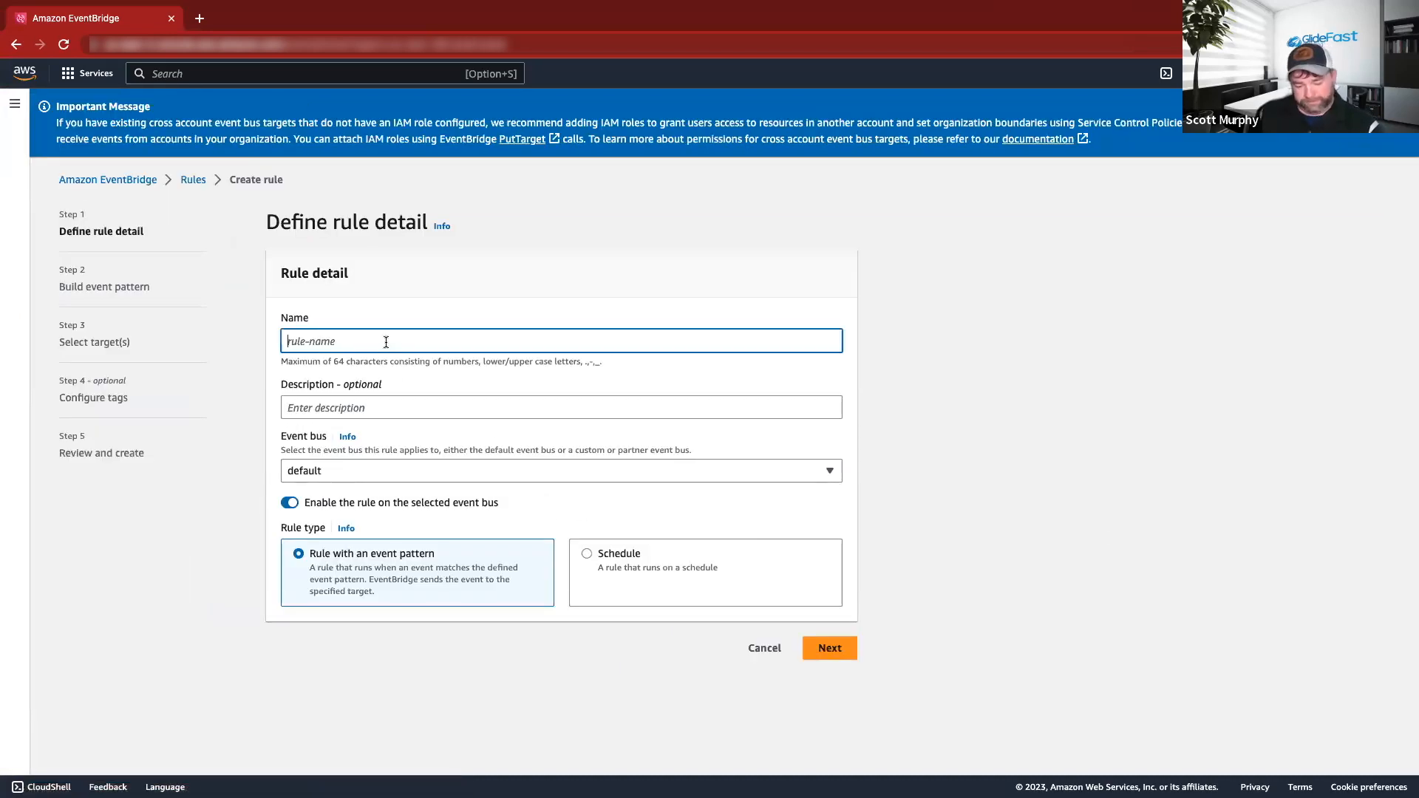
type("STW")
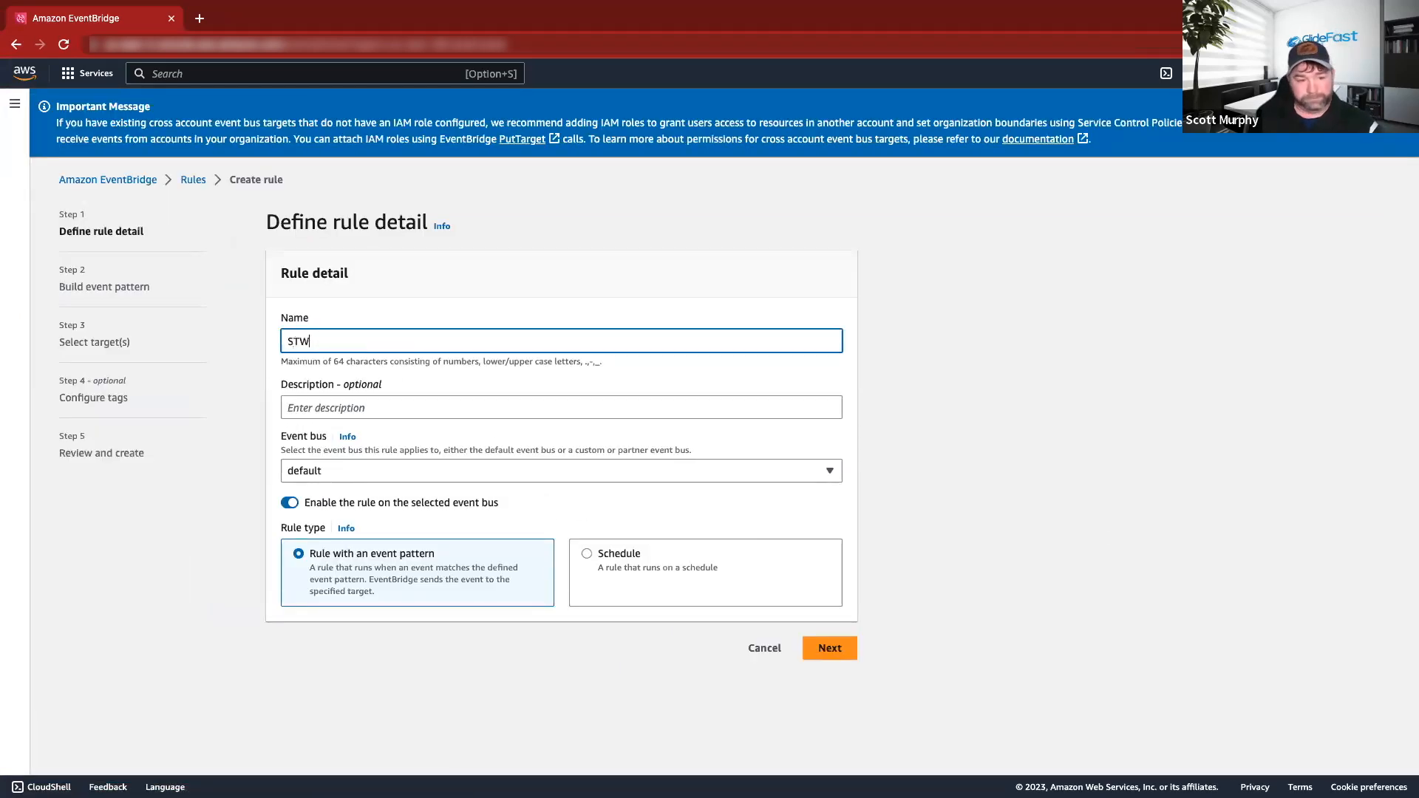
type("_EB_Rule")
left_click(347, 453)
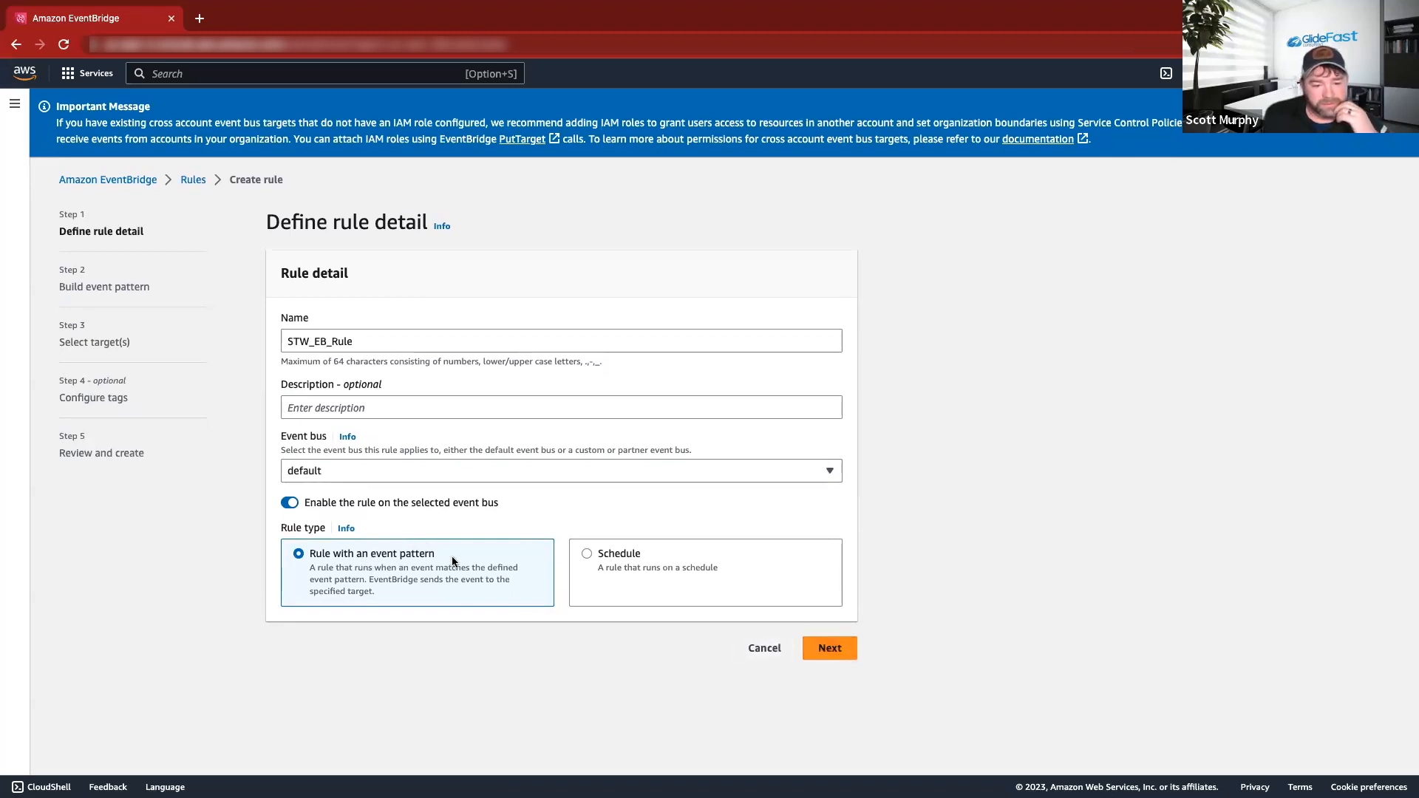
left_click(840, 649)
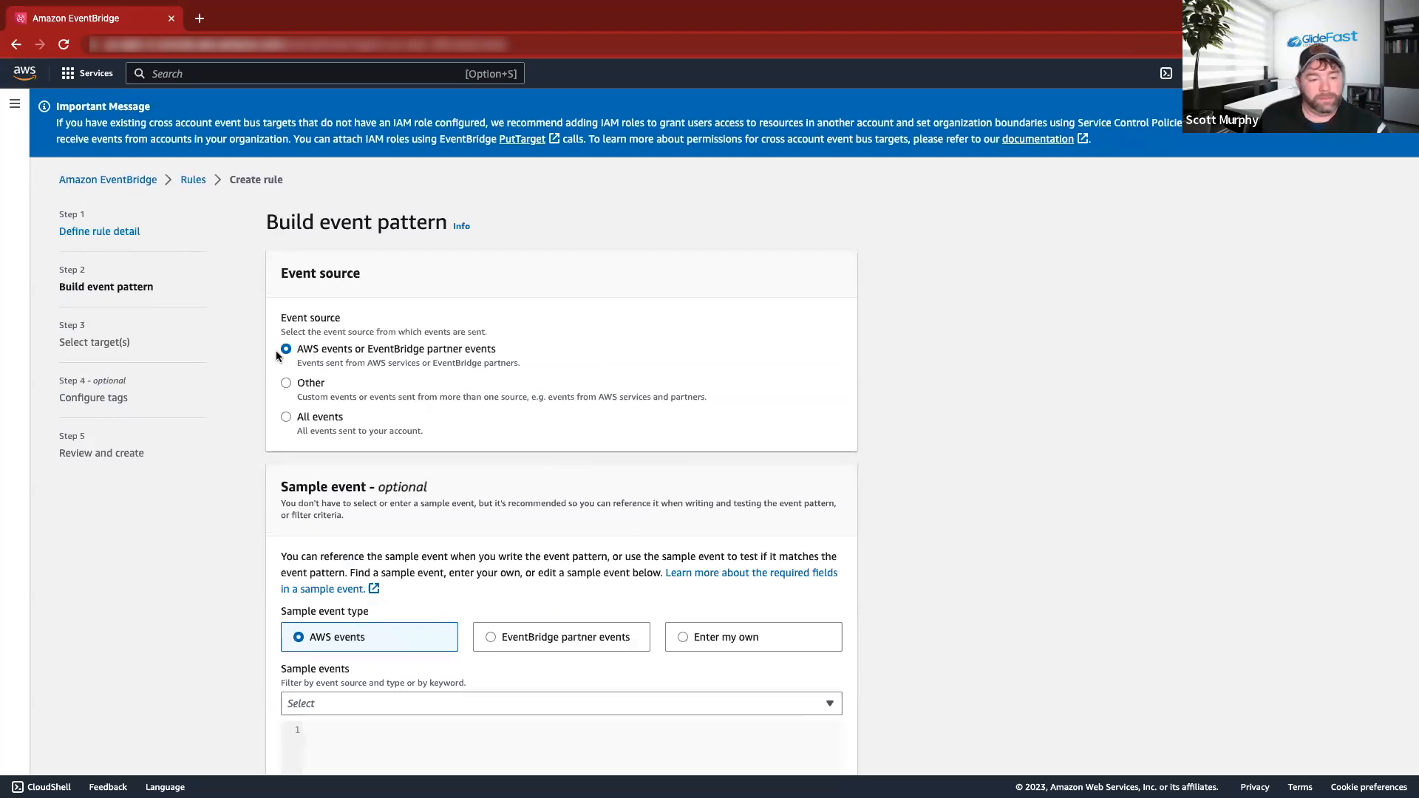
Choose 'Config Configuration Item Change' as the AWS sample event after searching 'config'.
scroll(484, 373, "down", 2)
scroll(484, 377, "down", 1)
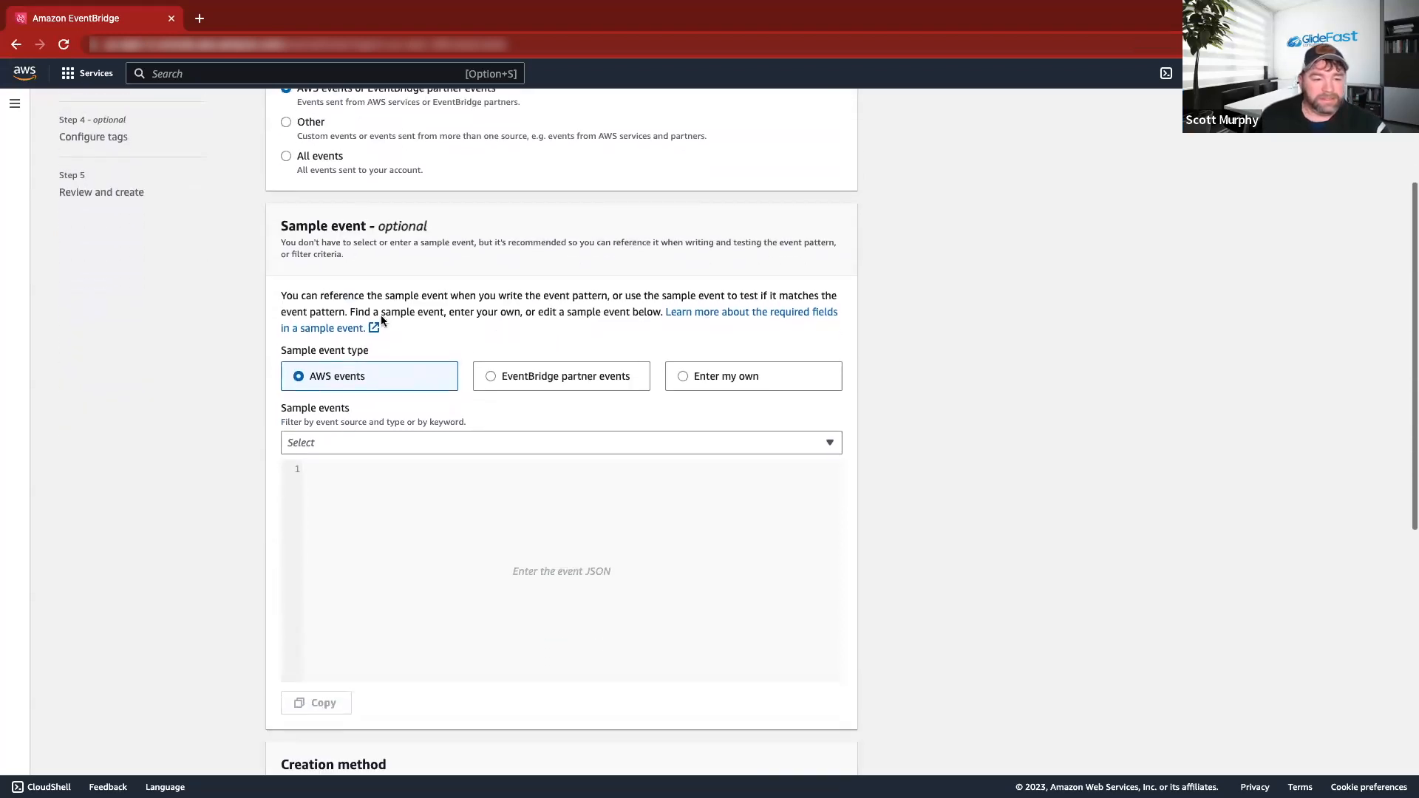
left_click(446, 443)
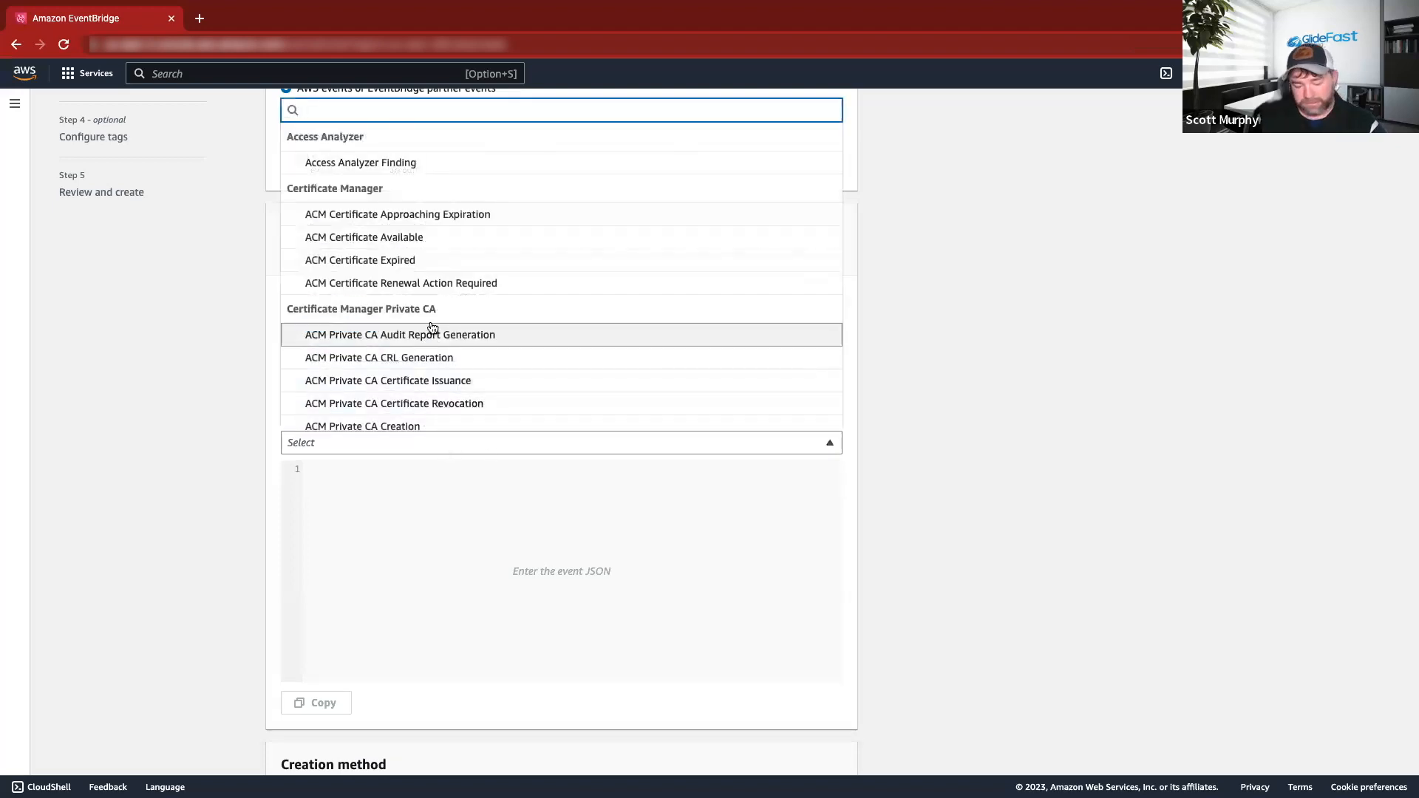
type("config")
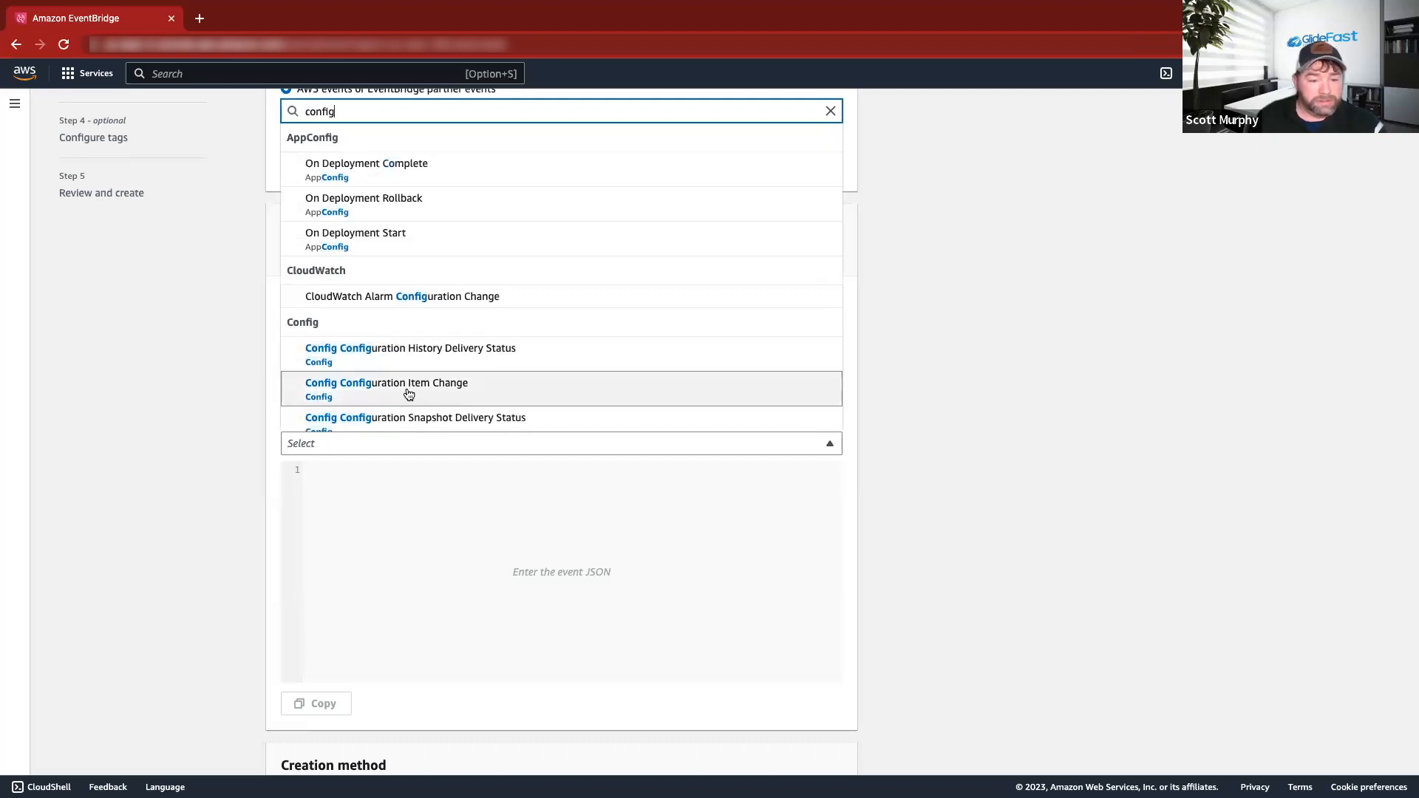
left_click(376, 389)
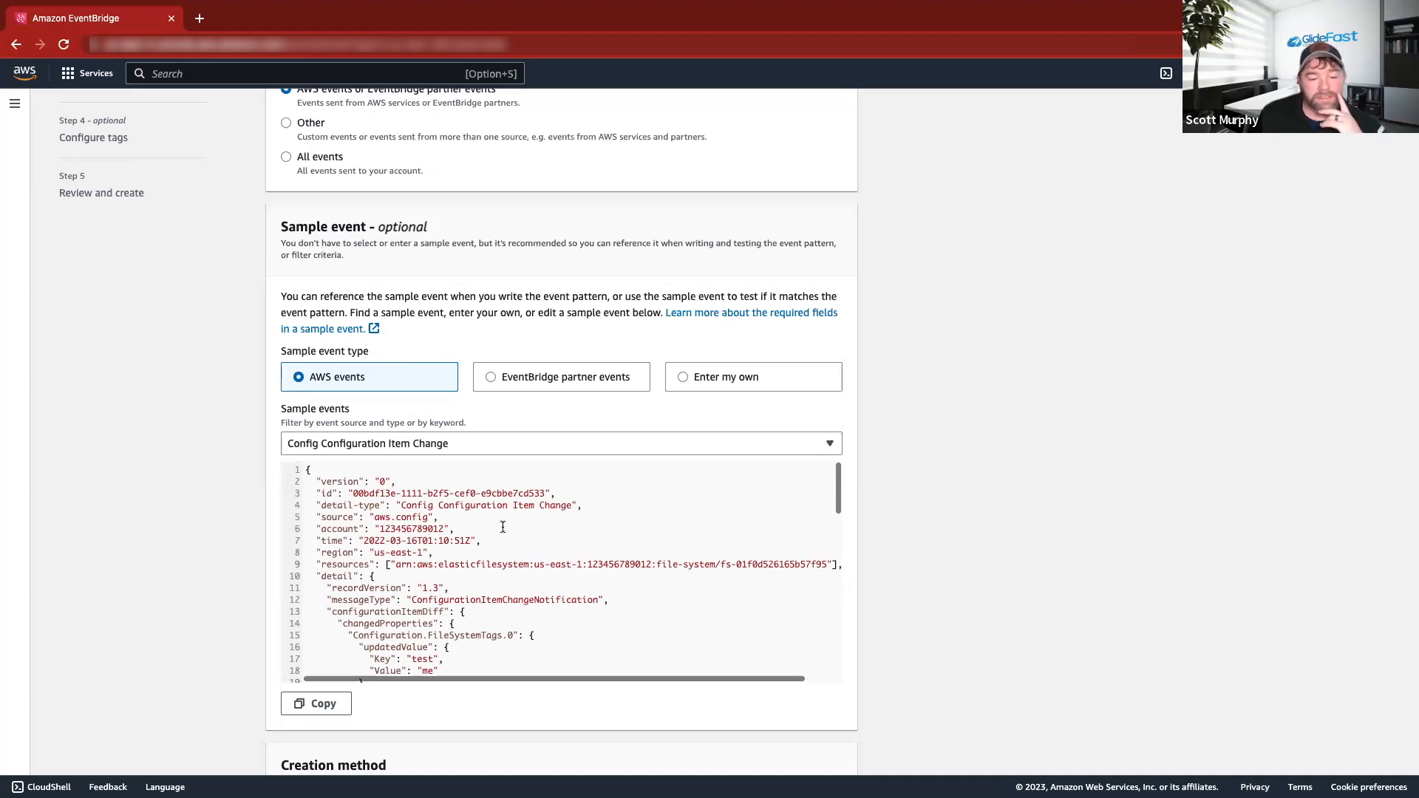
Scroll through the sample event JSON to review its fields.
scroll(502, 526, "down", 5)
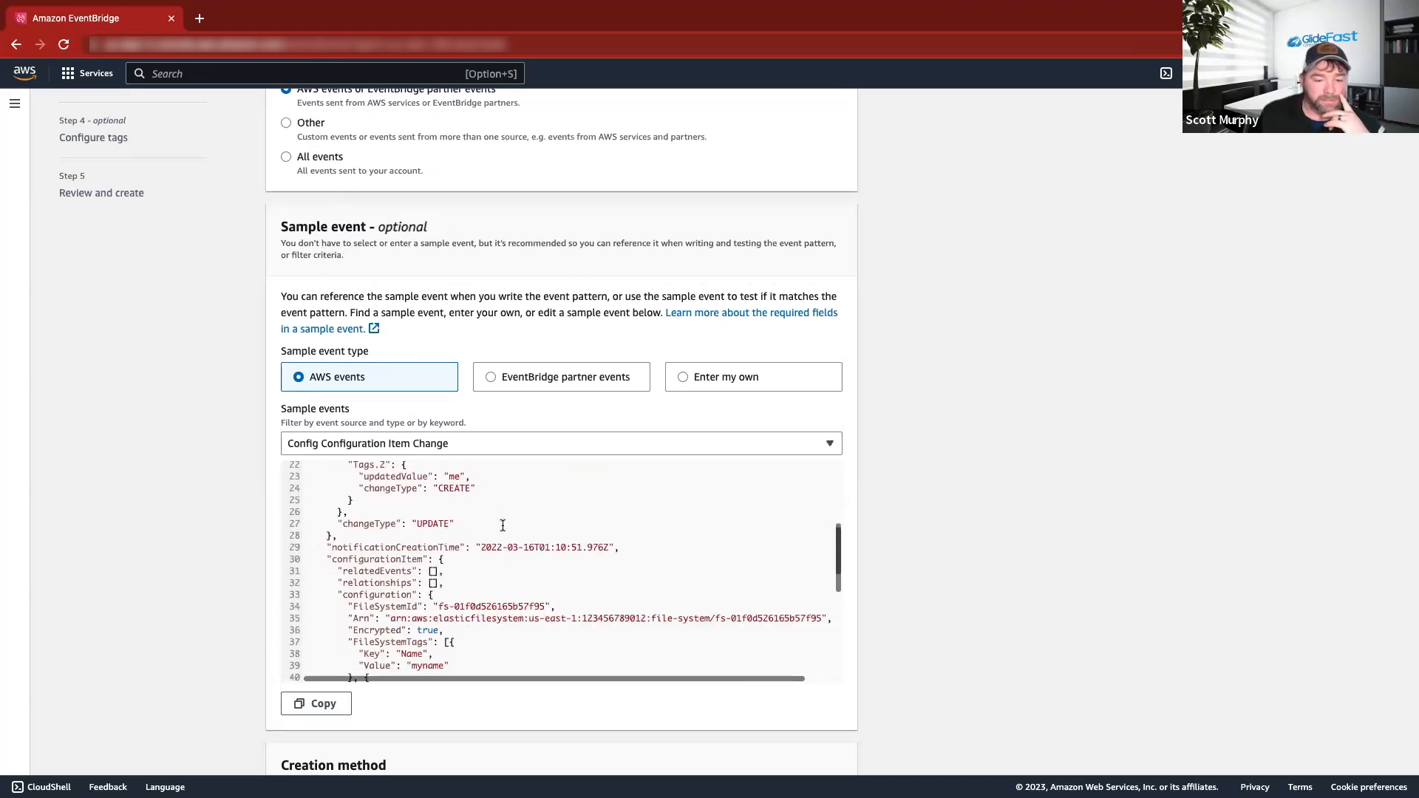
scroll(503, 526, "down", 10)
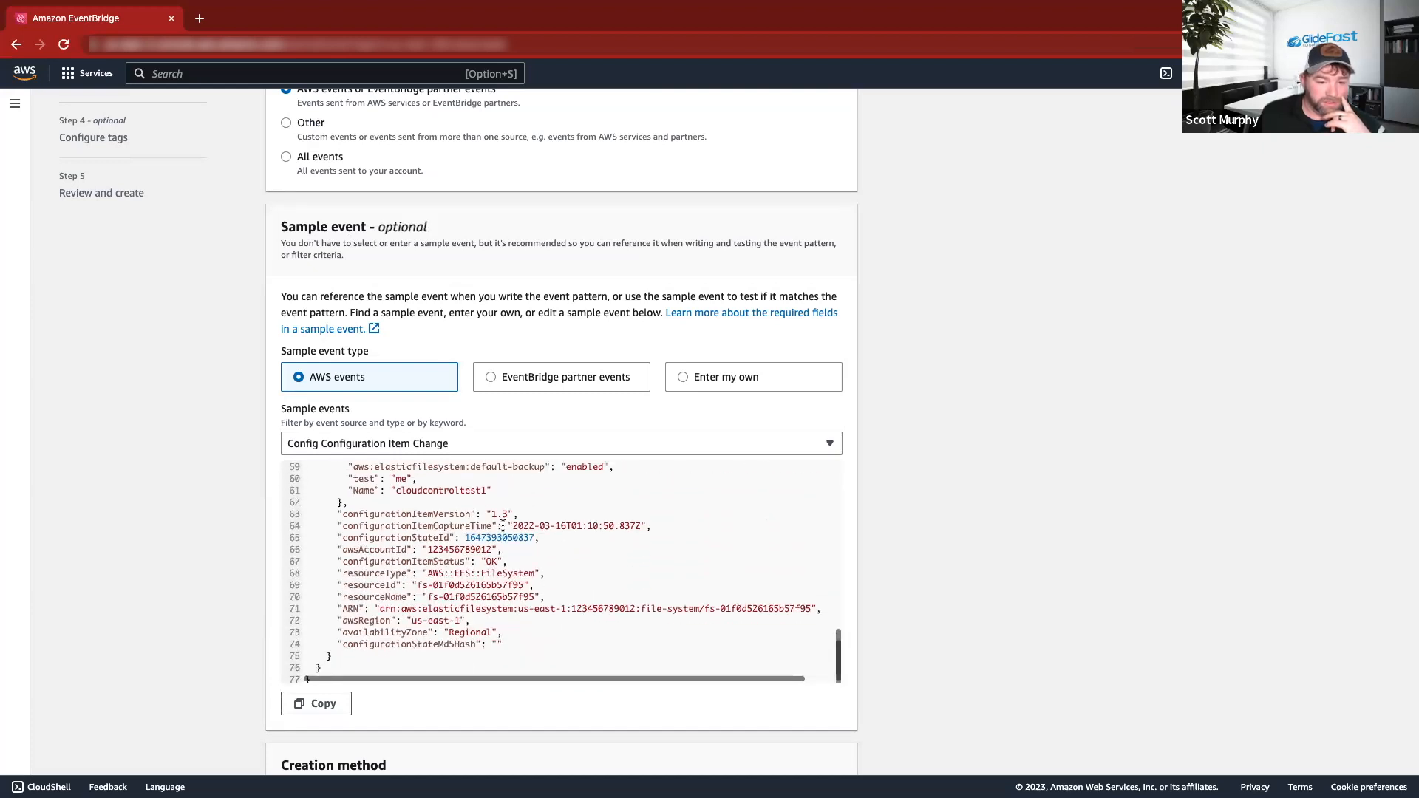
scroll(503, 526, "up", 15)
scroll(503, 525, "down", 1)
scroll(504, 525, "up", 1)
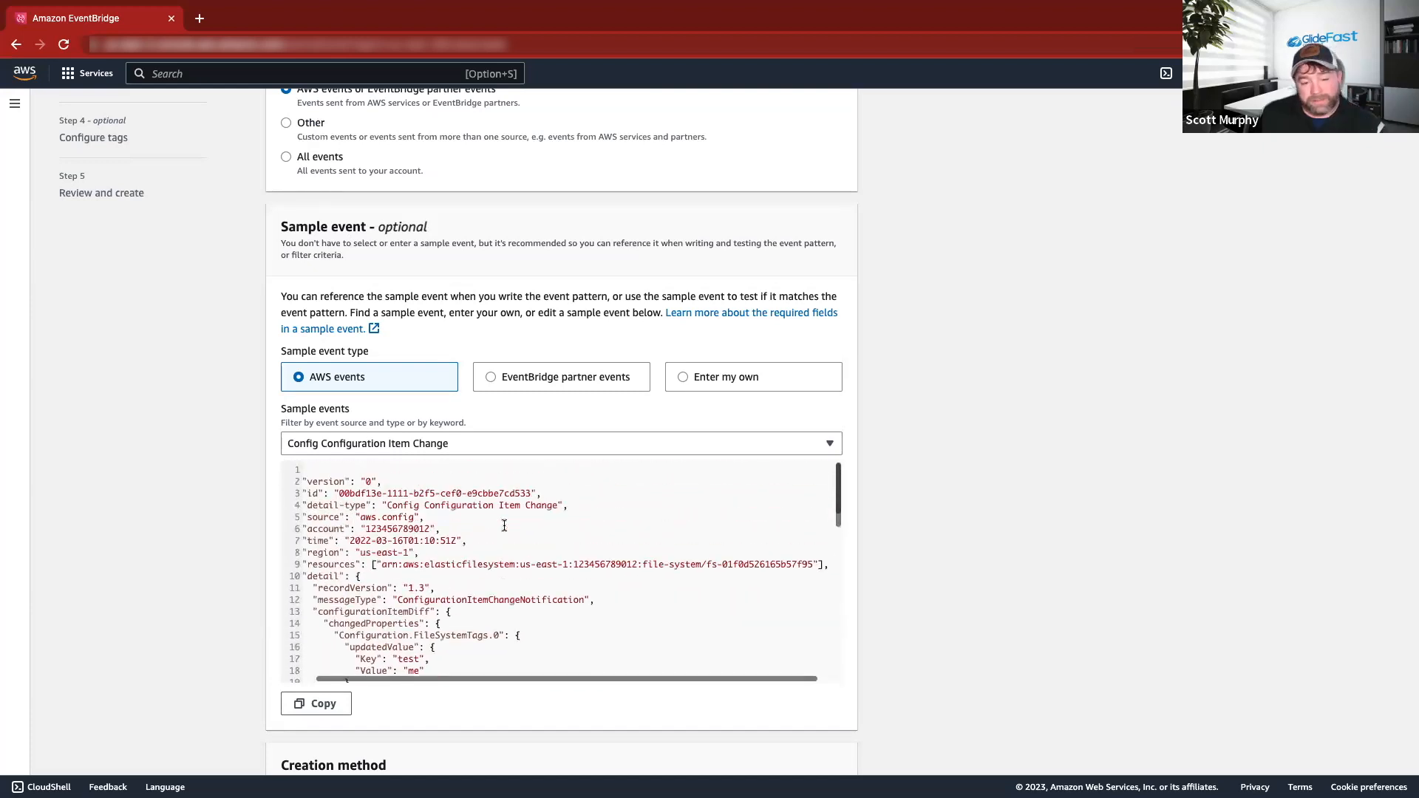
scroll(529, 526, "left", 2)
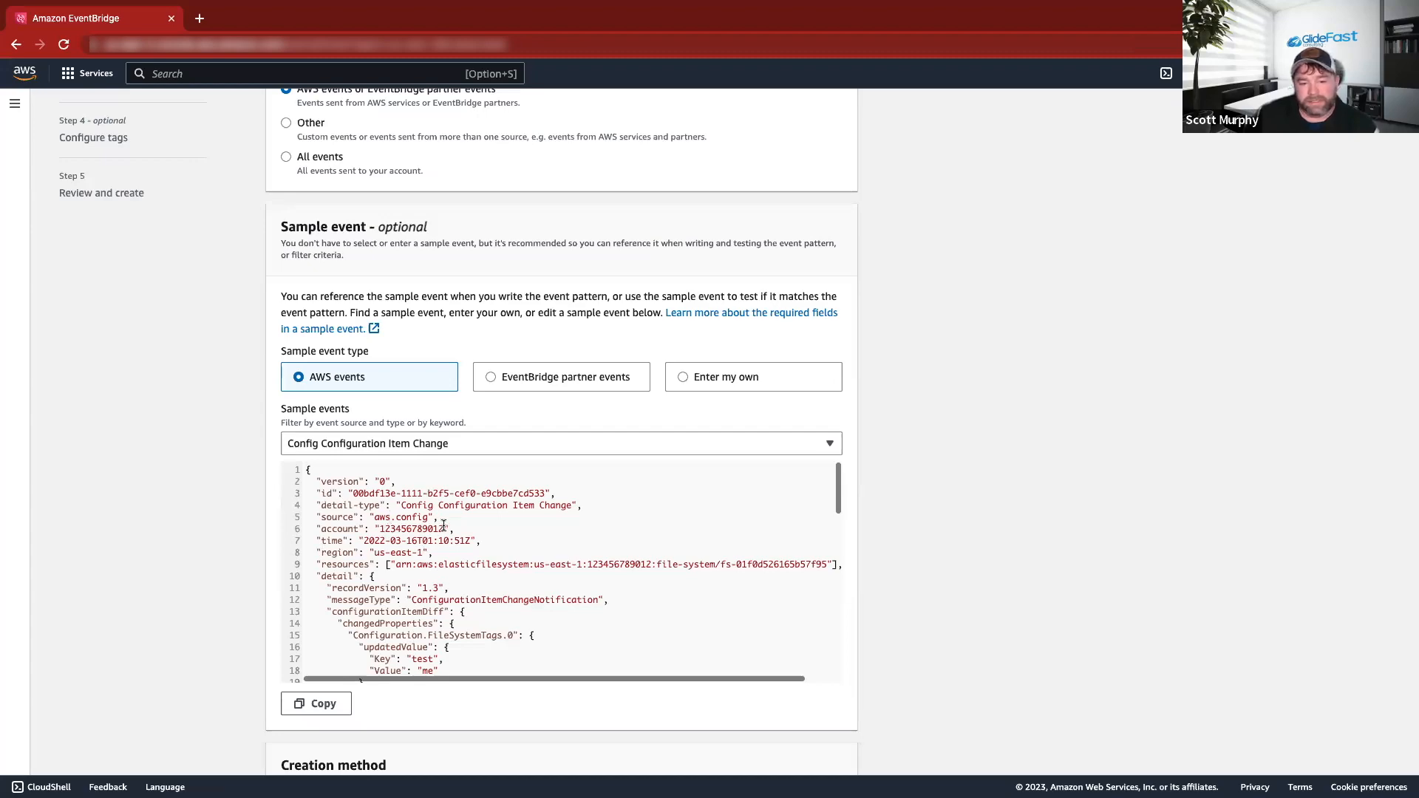
scroll(443, 526, "down", 15)
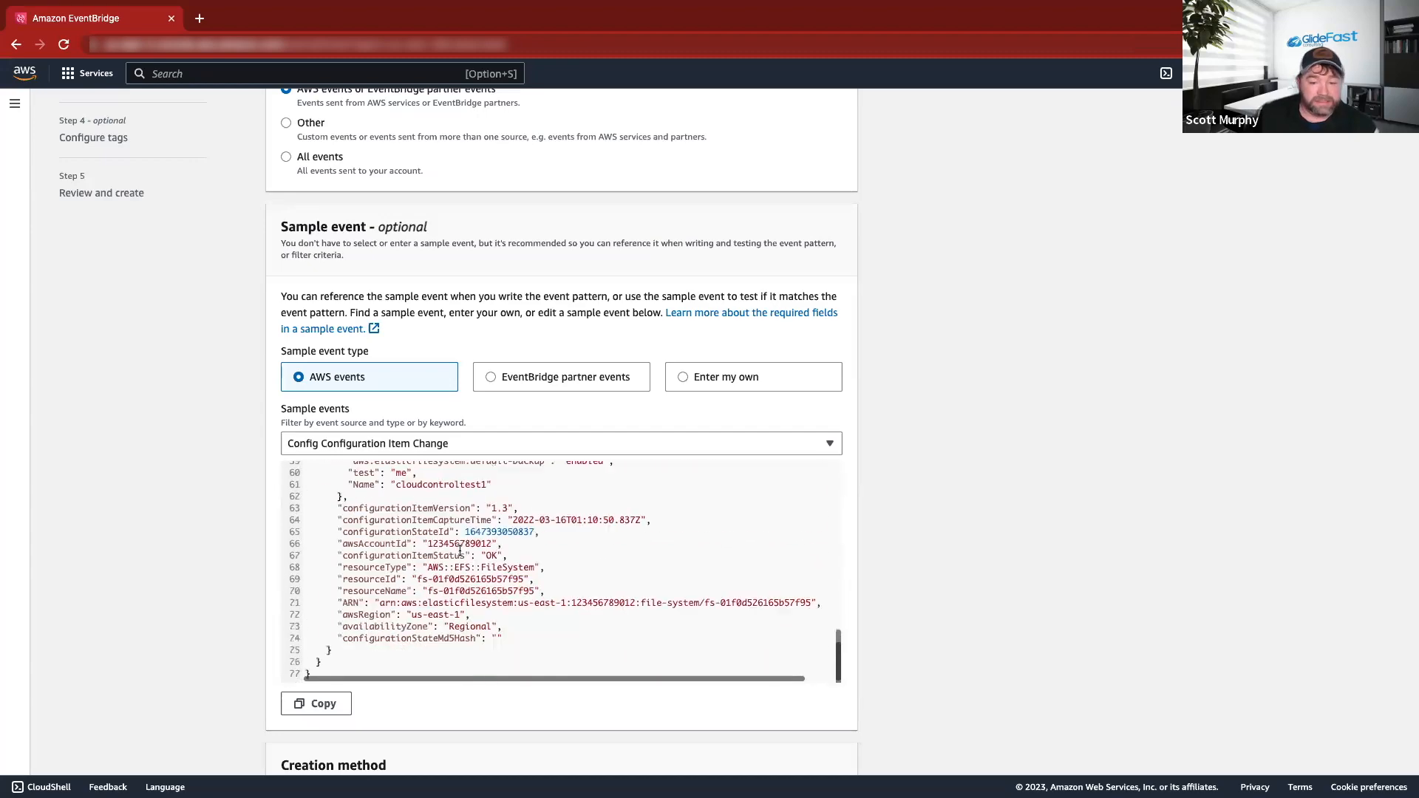
scroll(459, 552, "up", 15)
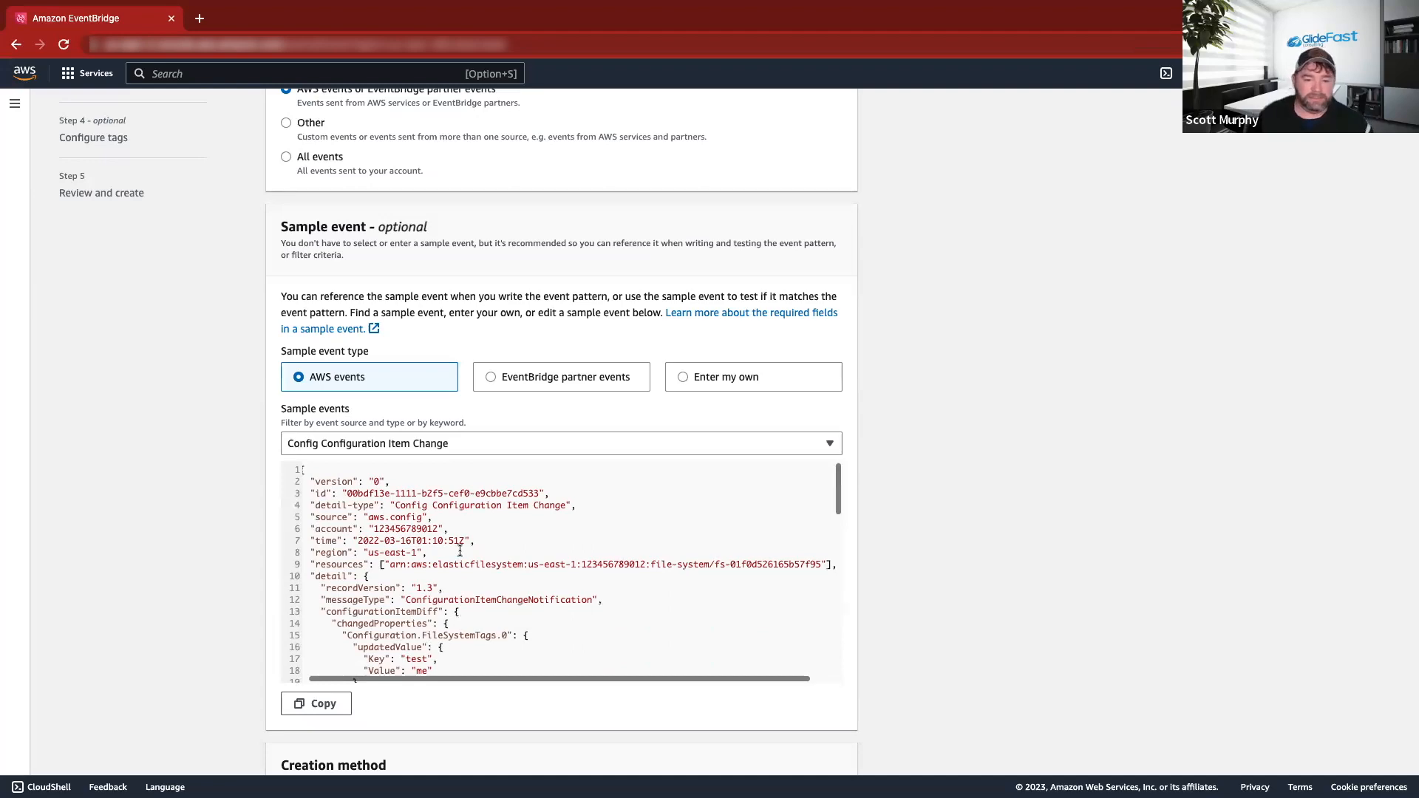
scroll(961, 425, "down", 5)
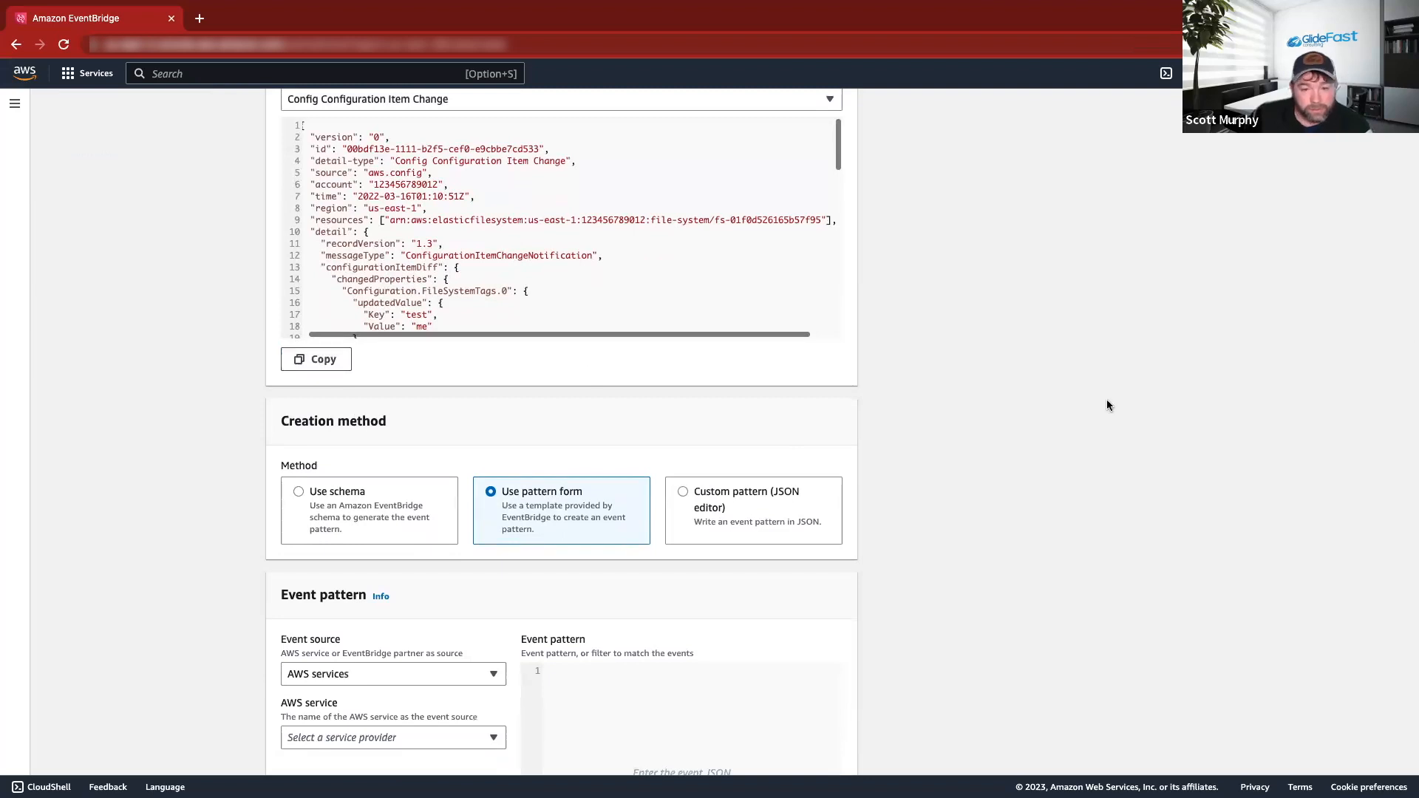
Set the event pattern to service Config, event type Config Configuration Item Change, and proceed to targets.
scroll(1010, 382, "down", 2)
scroll(995, 399, "down", 2)
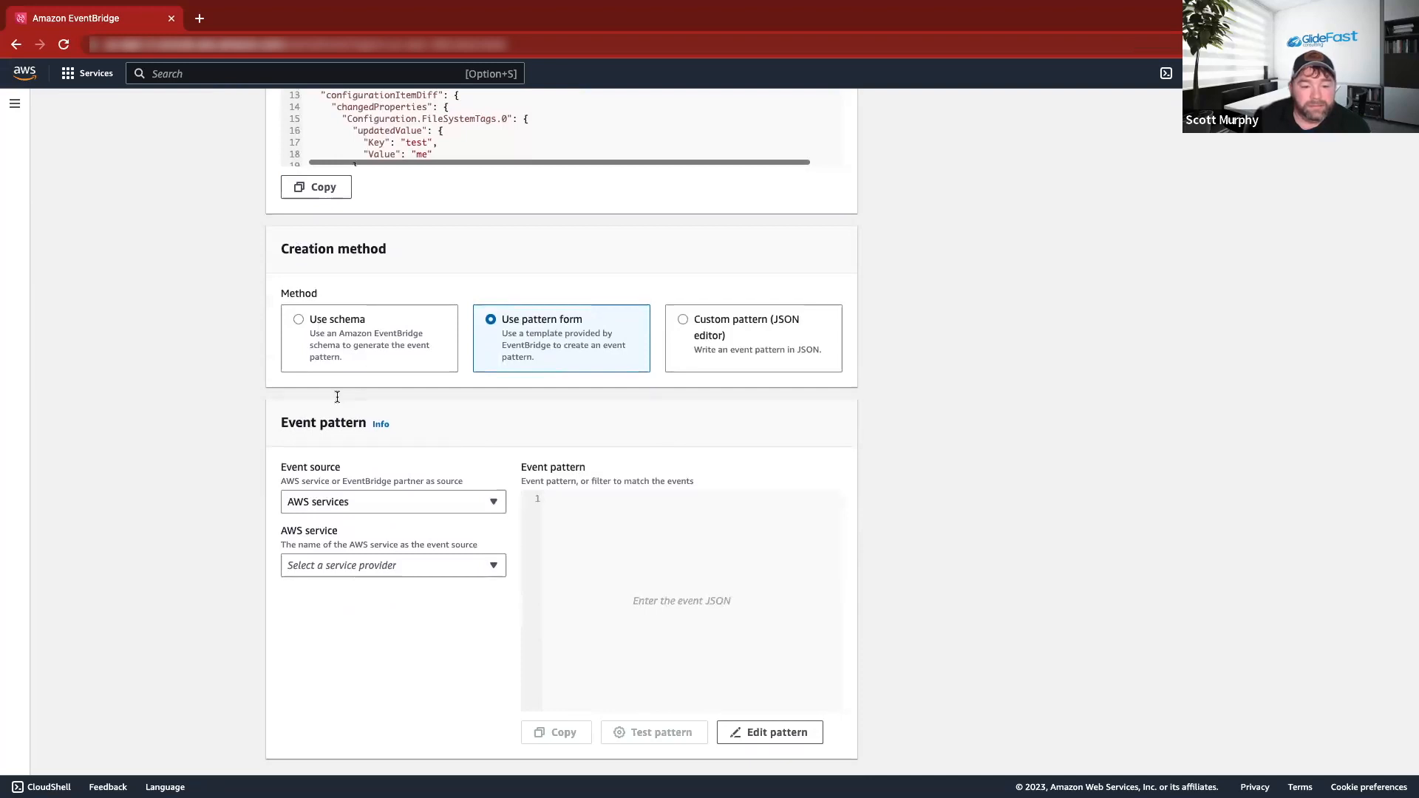
scroll(370, 485, "up", 1)
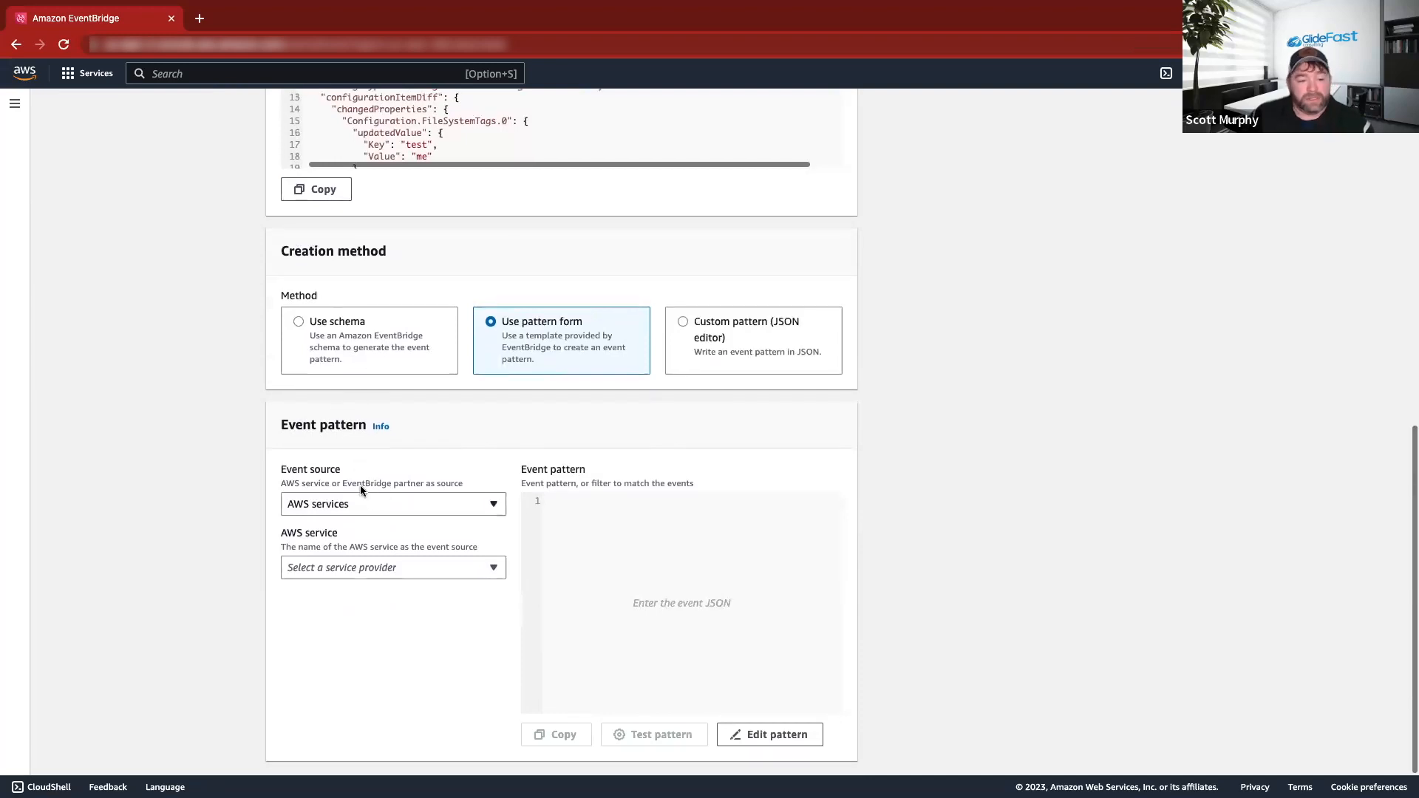
left_click(418, 574)
type("config")
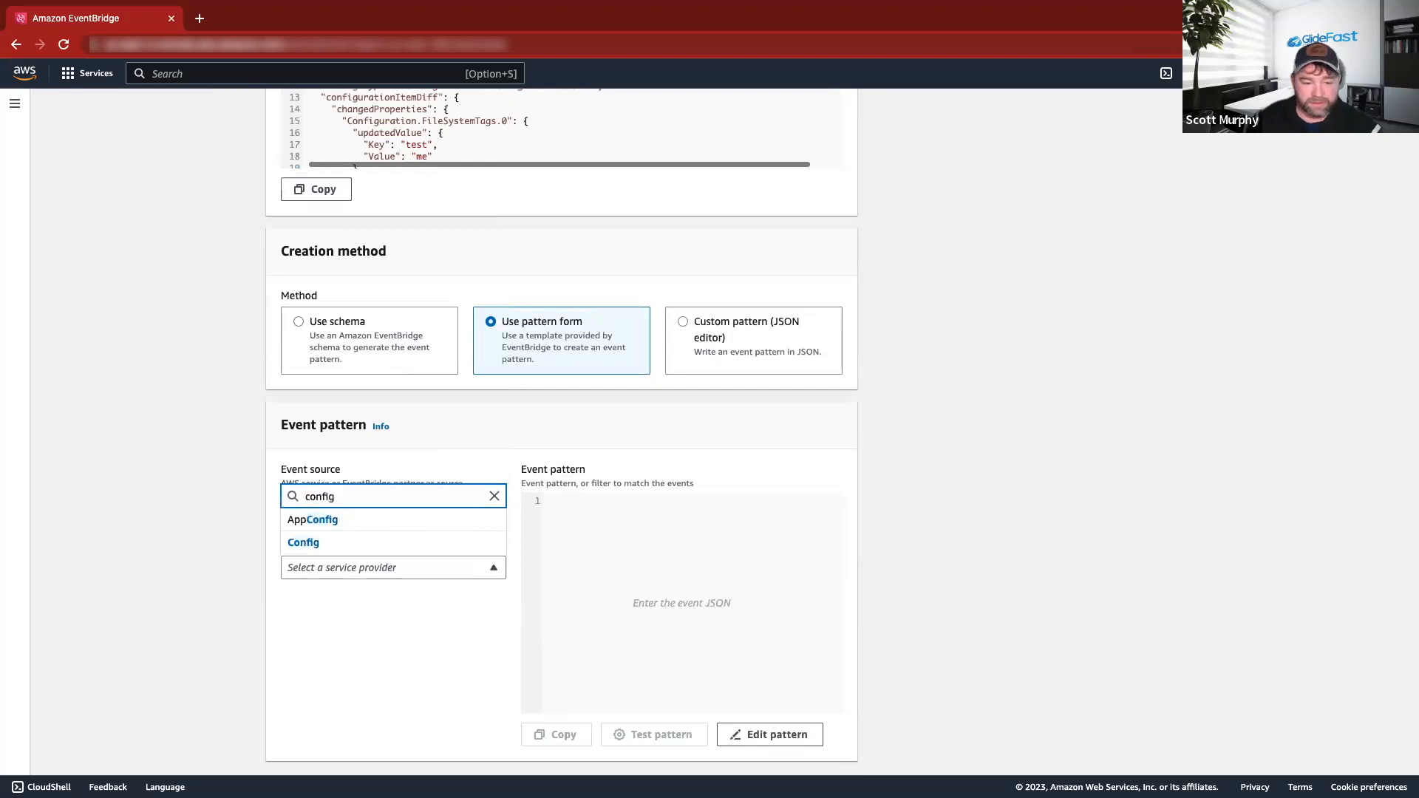
left_click(384, 544)
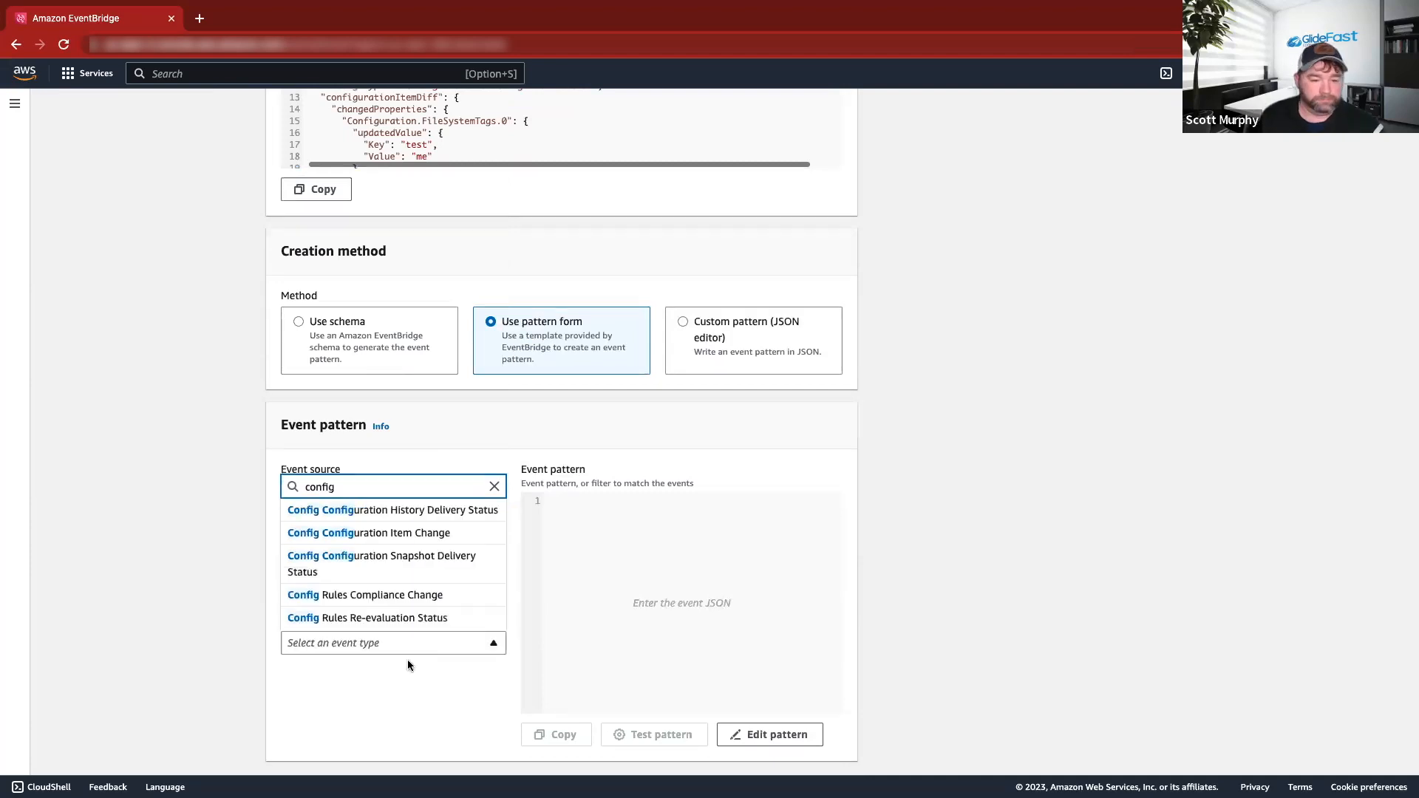
left_click(386, 542)
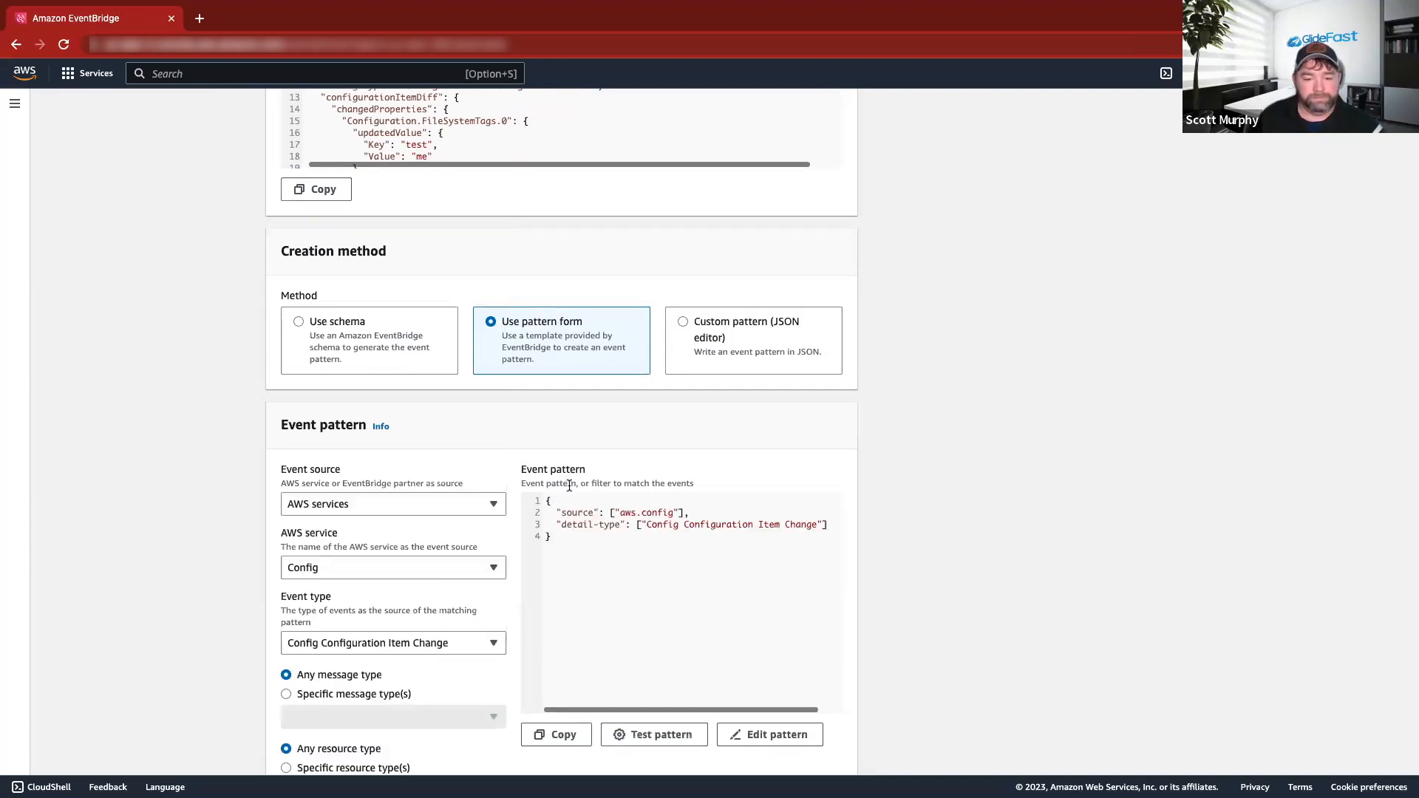
scroll(569, 486, "down", 1)
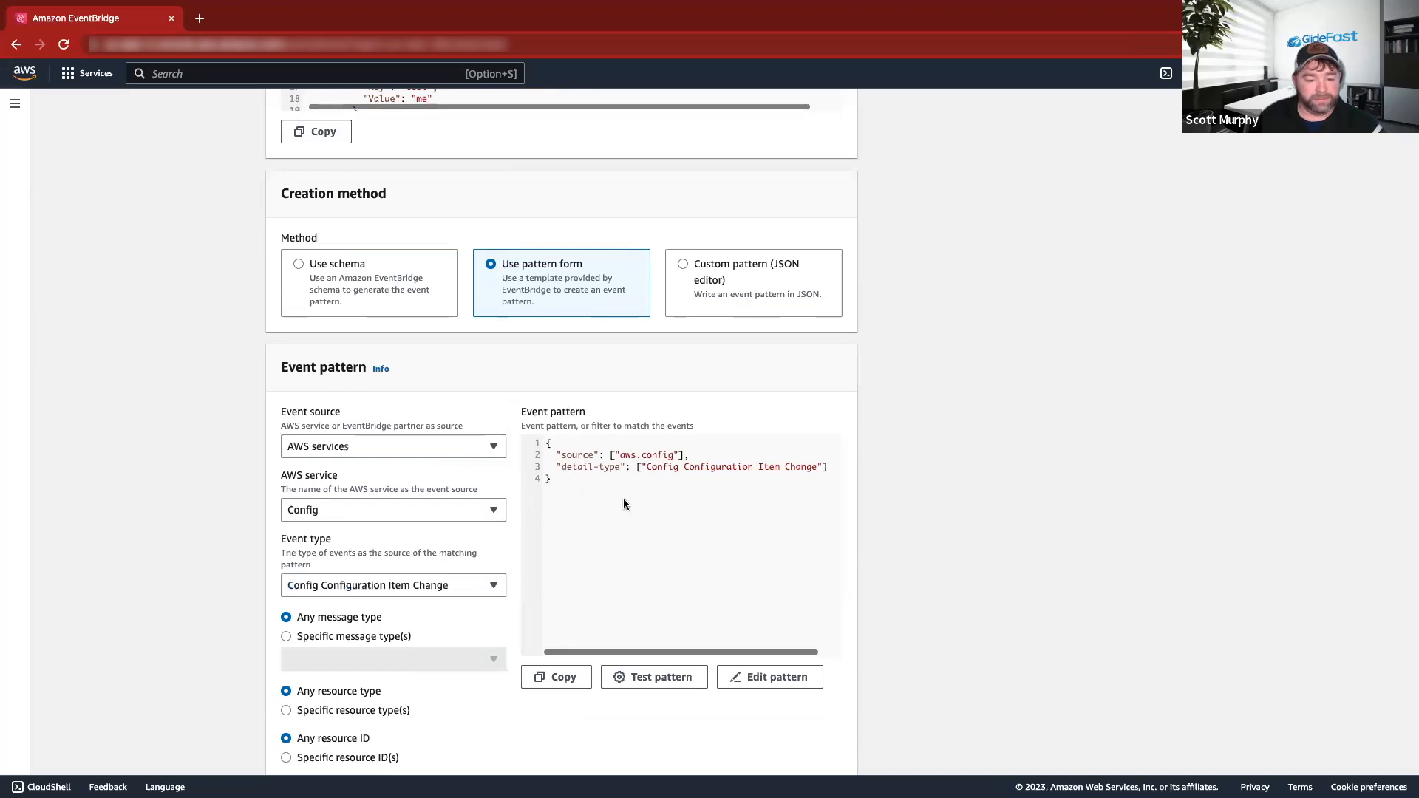
scroll(623, 504, "down", 1)
left_click(828, 750)
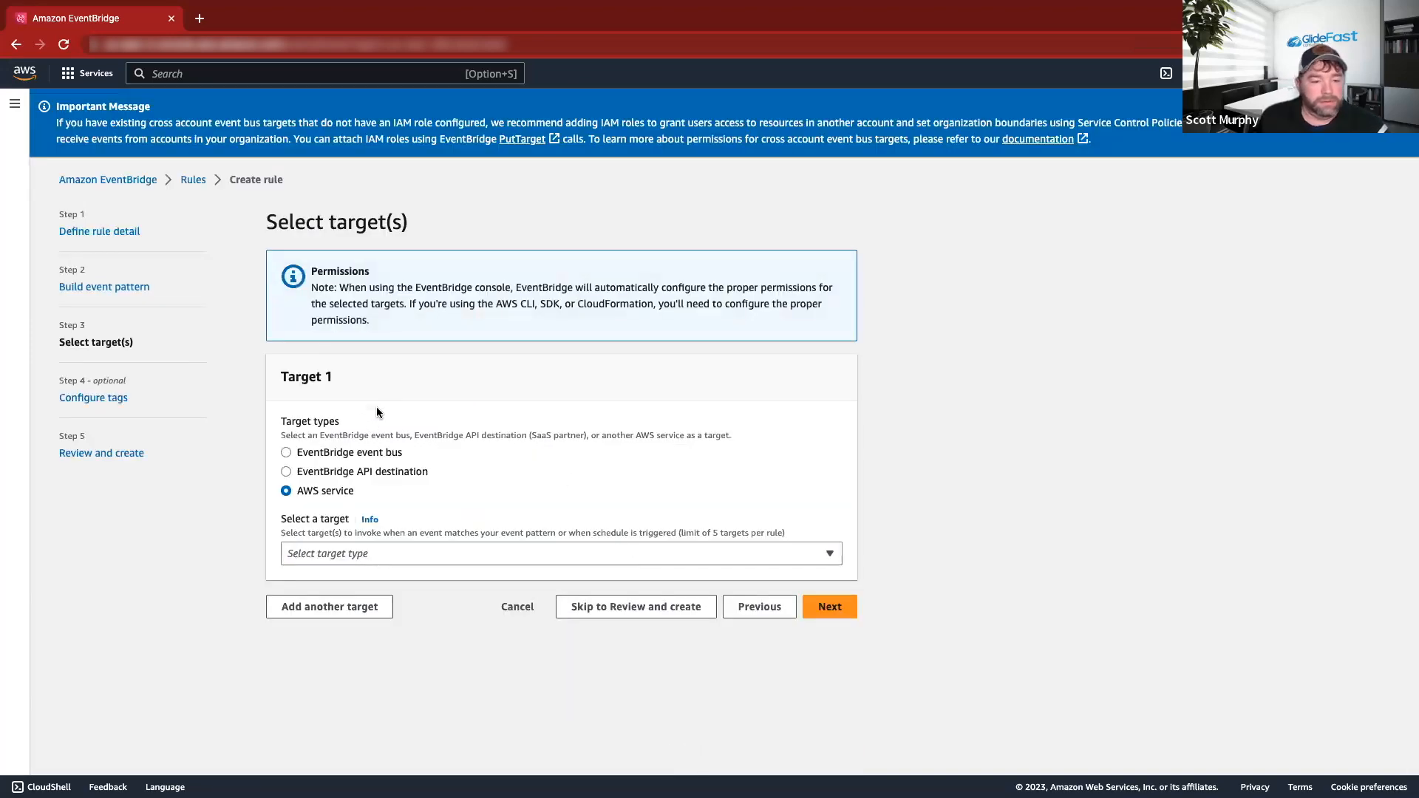
Check the target instructions in the Word setup guide.
key("super+Tab")
scroll(525, 522, "down", 10)
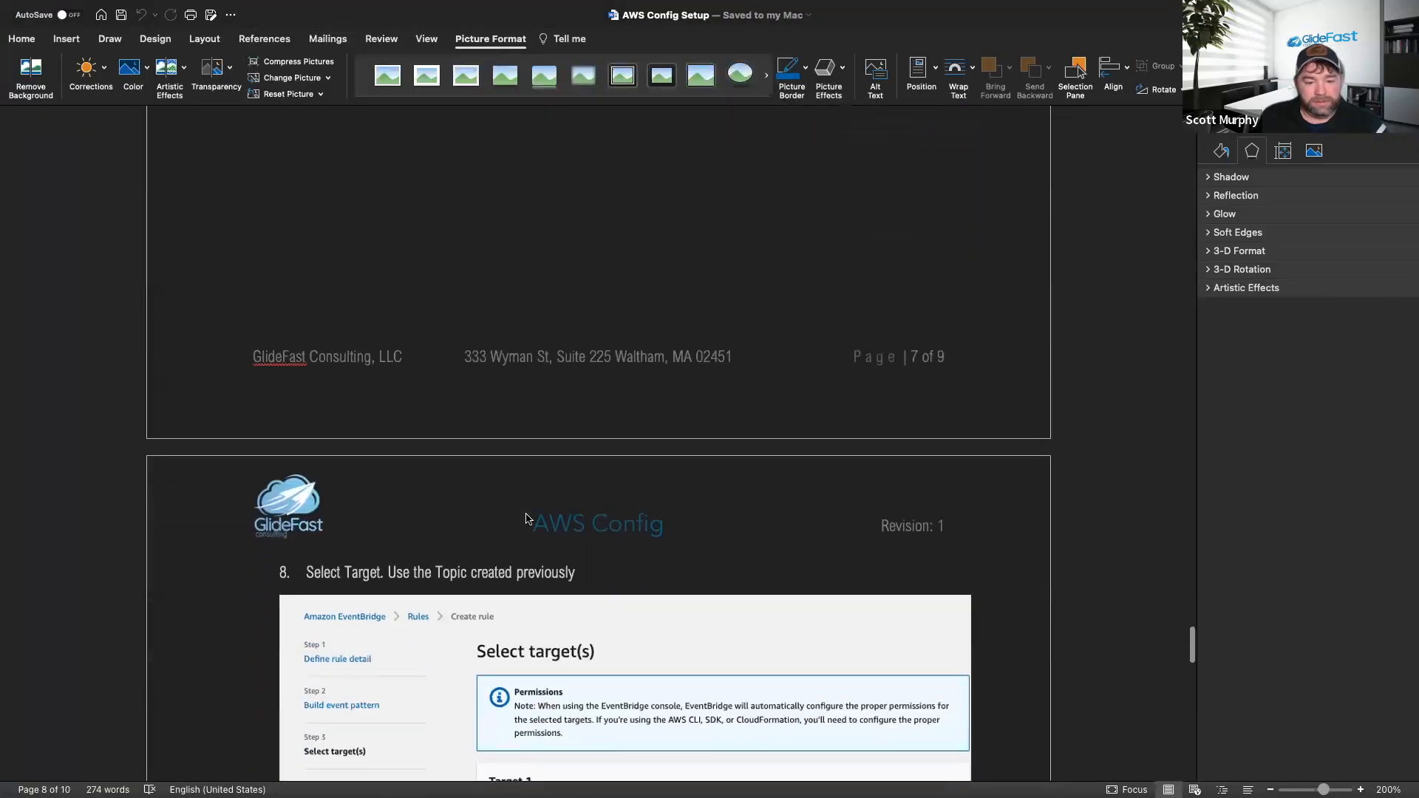
scroll(524, 522, "down", 3)
scroll(532, 587, "down", 2)
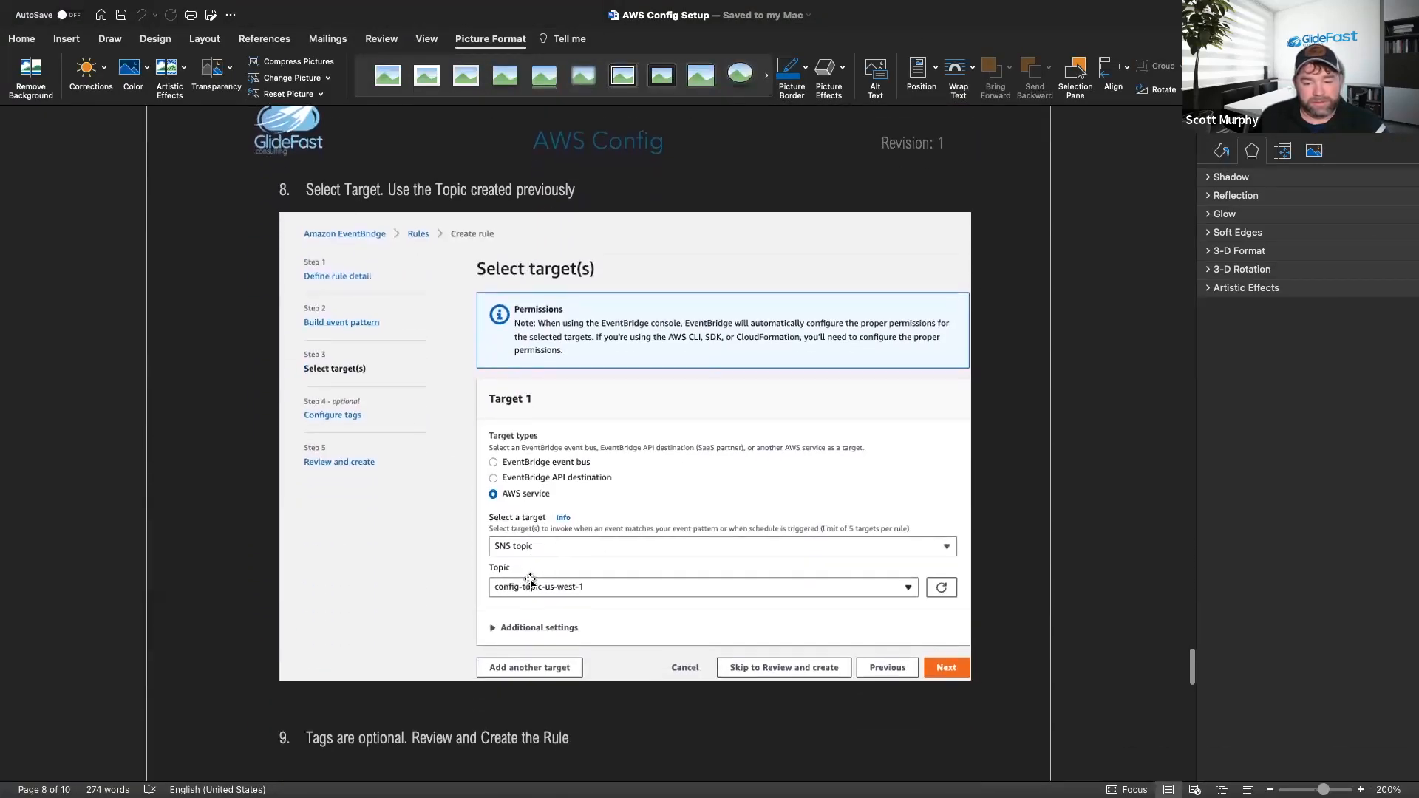
key("super+Tab")
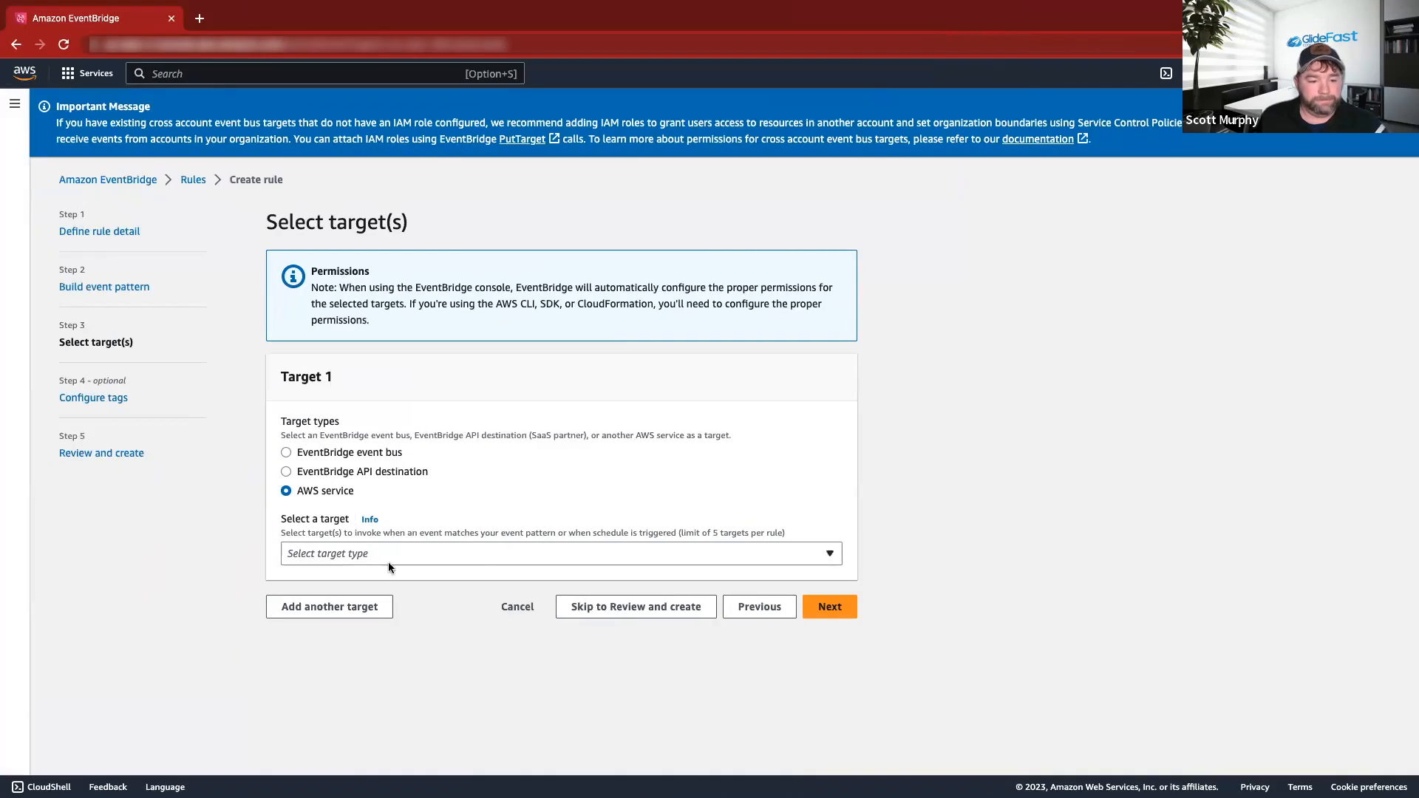
Set the rule target to SNS topic STW_Demo and advance to the tags step.
left_click(391, 560)
type("aws")
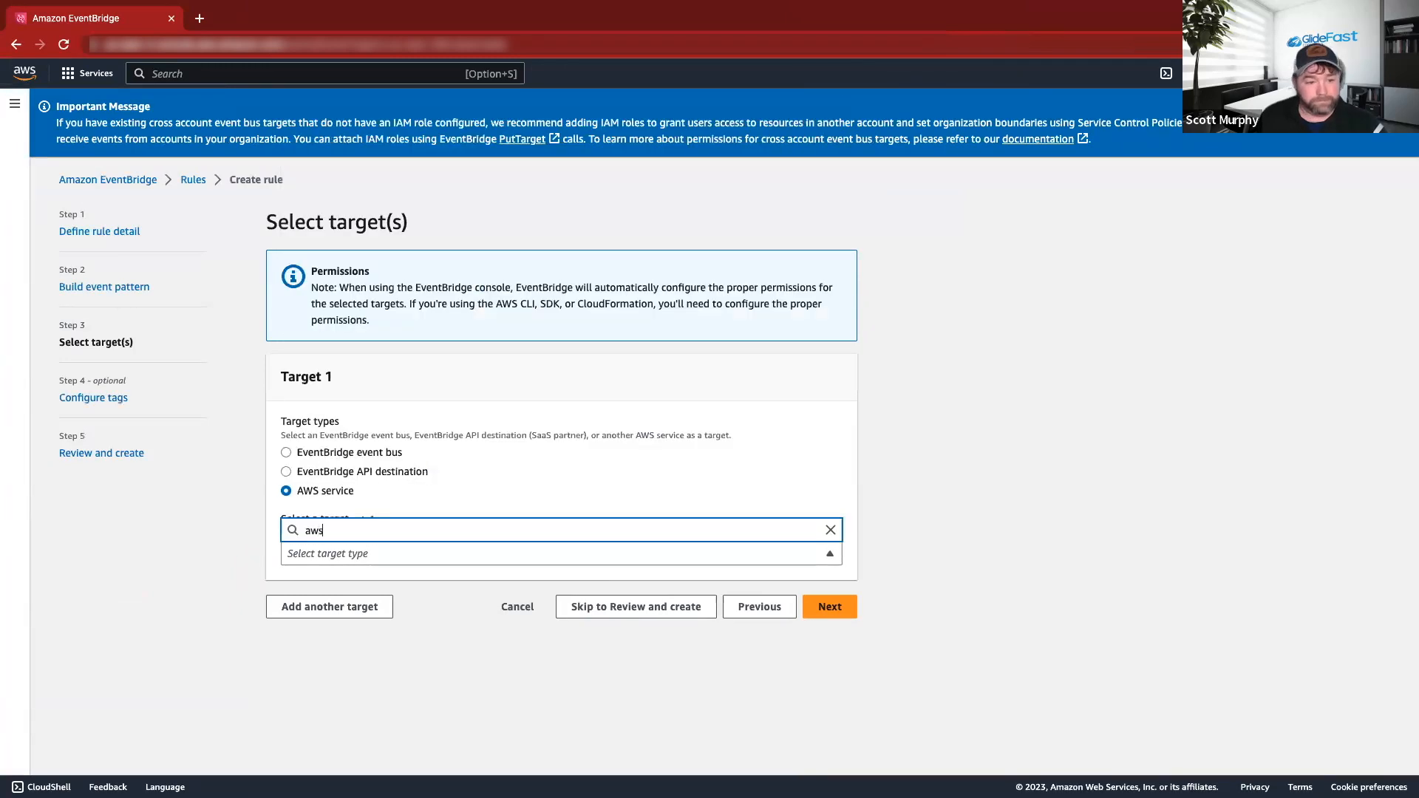
key("BackSpace")
key("BackSpace")
key("BackSpace")
type("SNS")
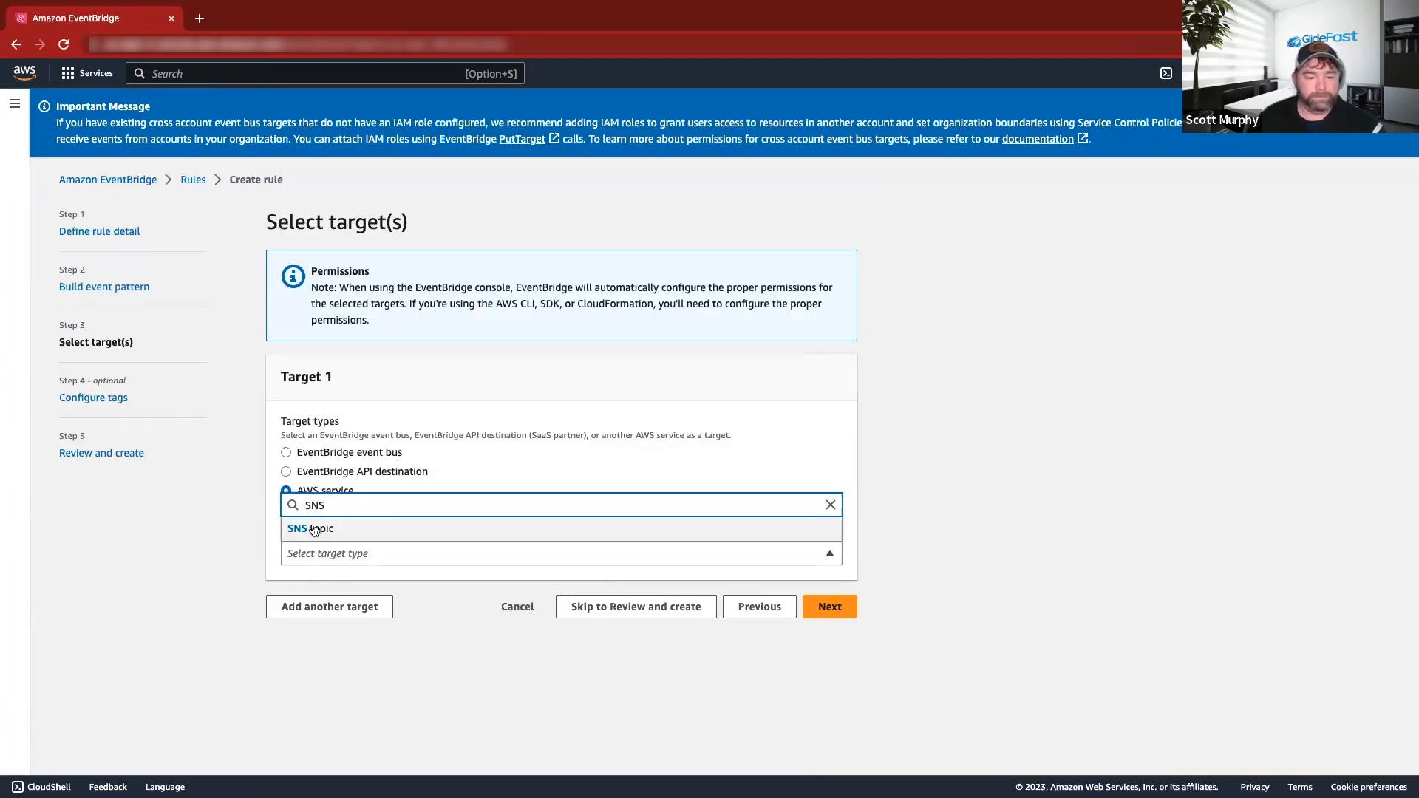
left_click(310, 528)
left_click(384, 601)
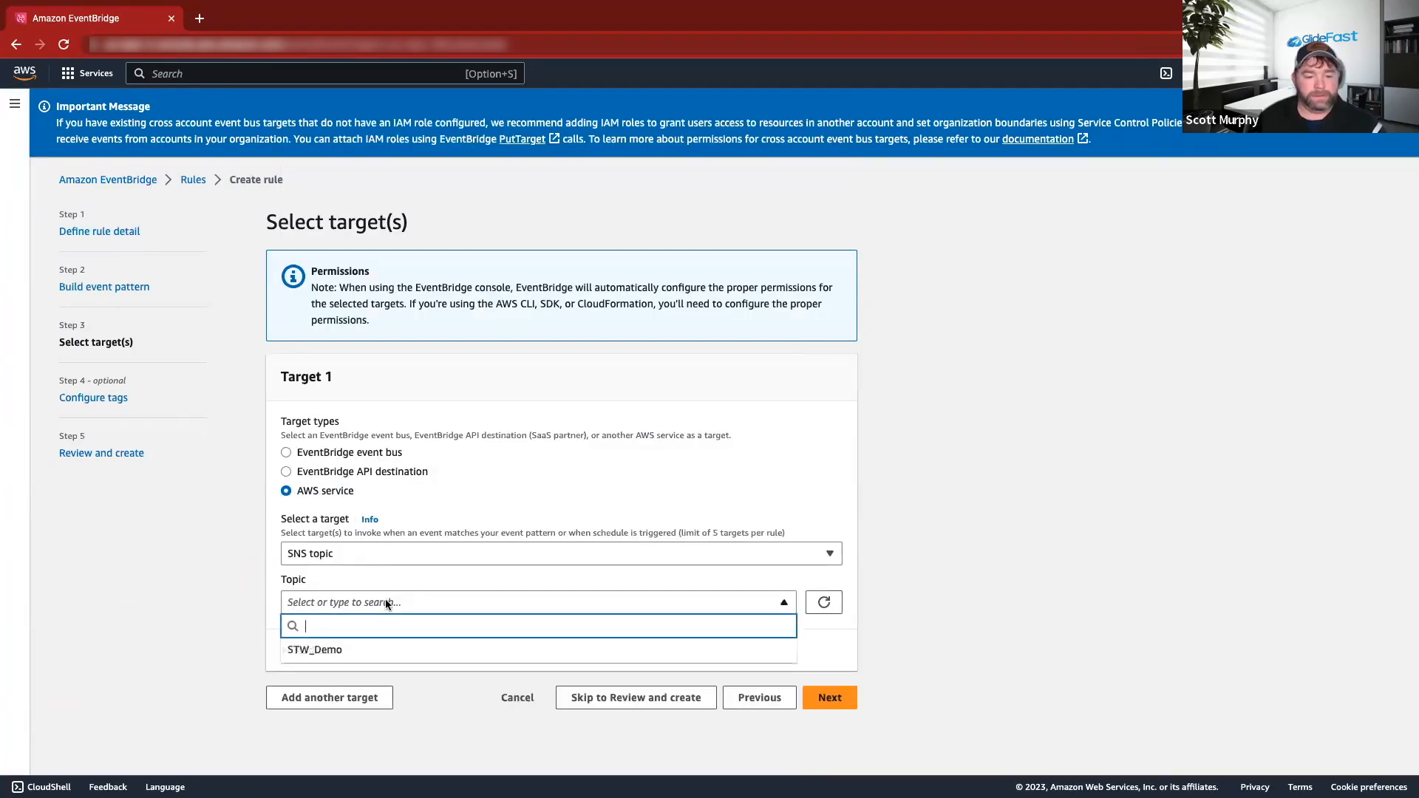
left_click(332, 651)
left_click(832, 703)
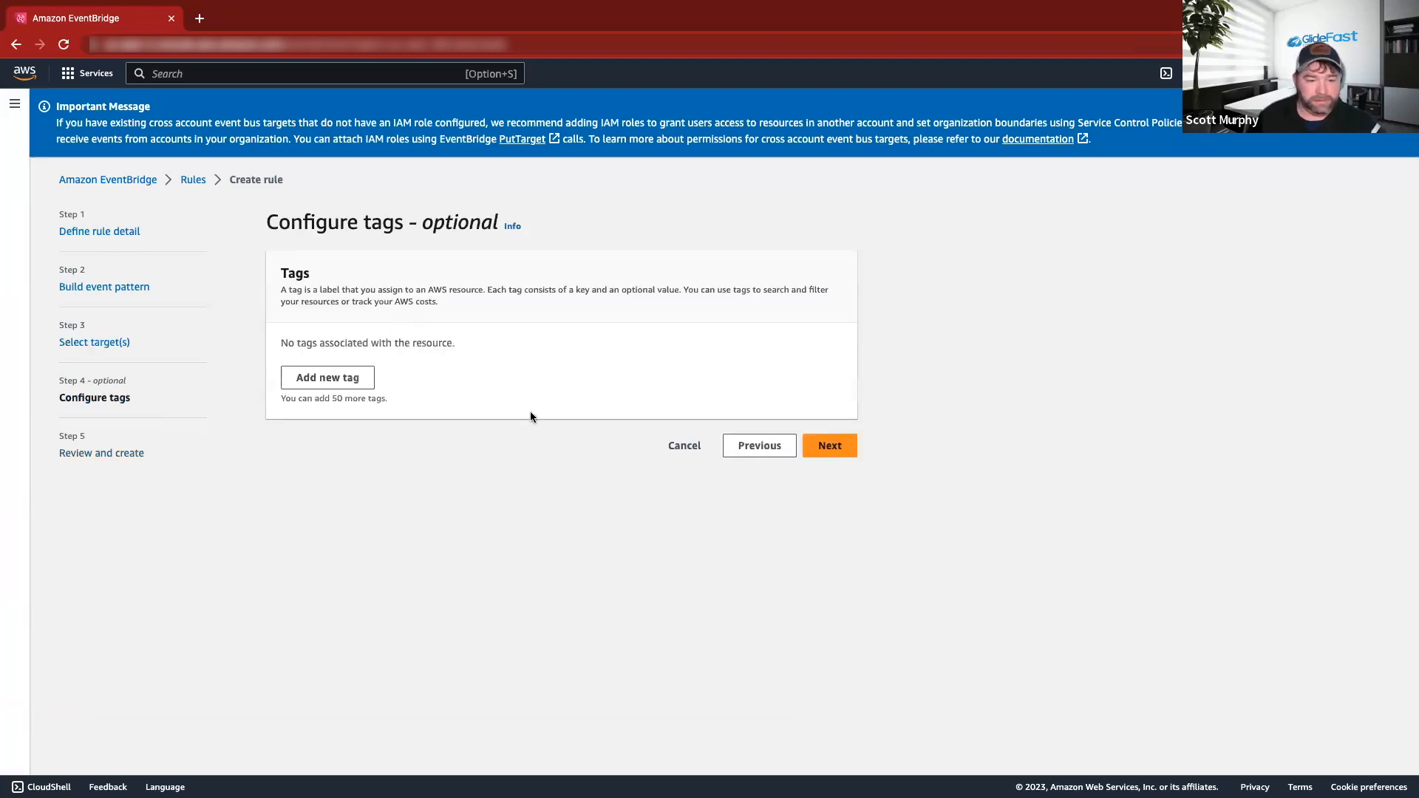
Skip tags, review, and create the rule STW_EB_Rule.
left_click(835, 443)
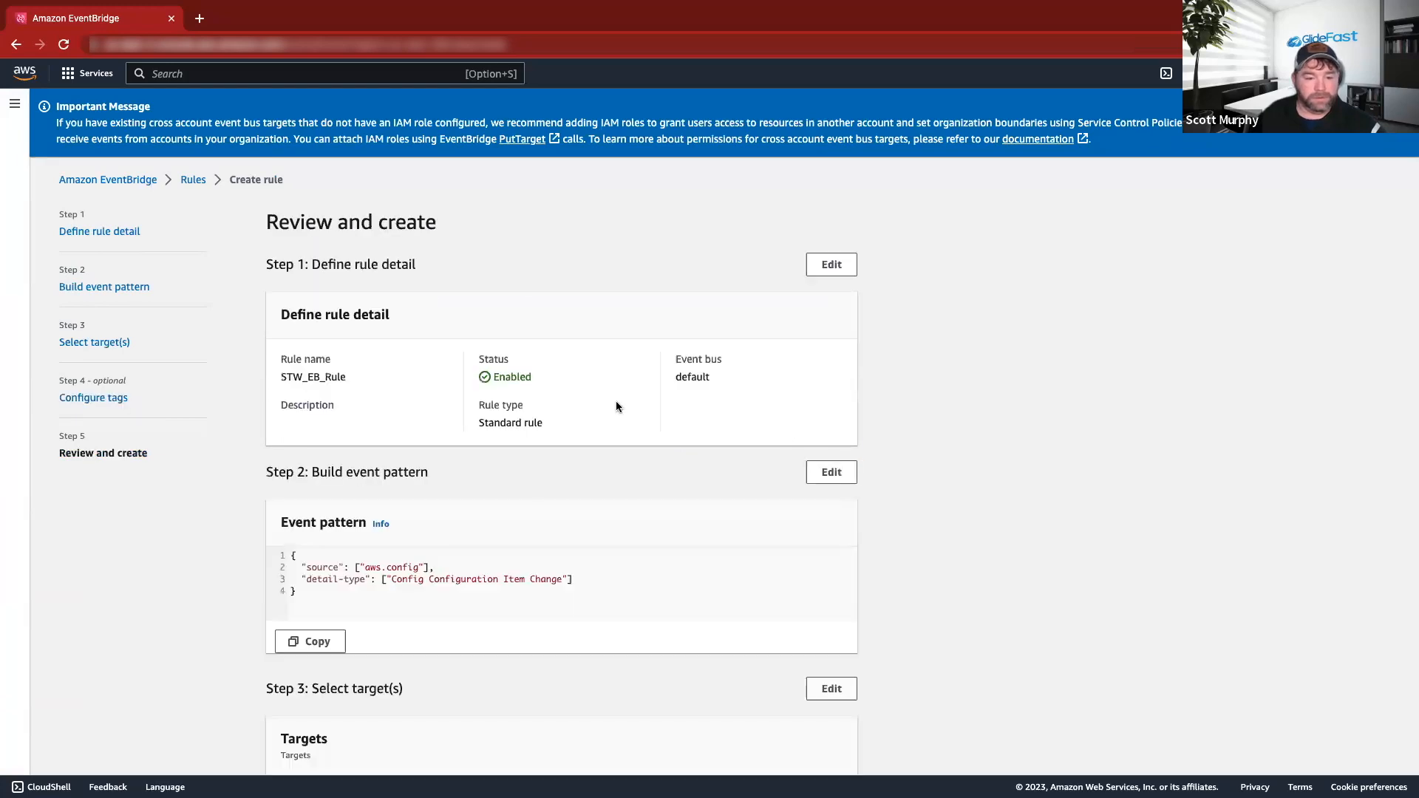
scroll(614, 387, "down", 5)
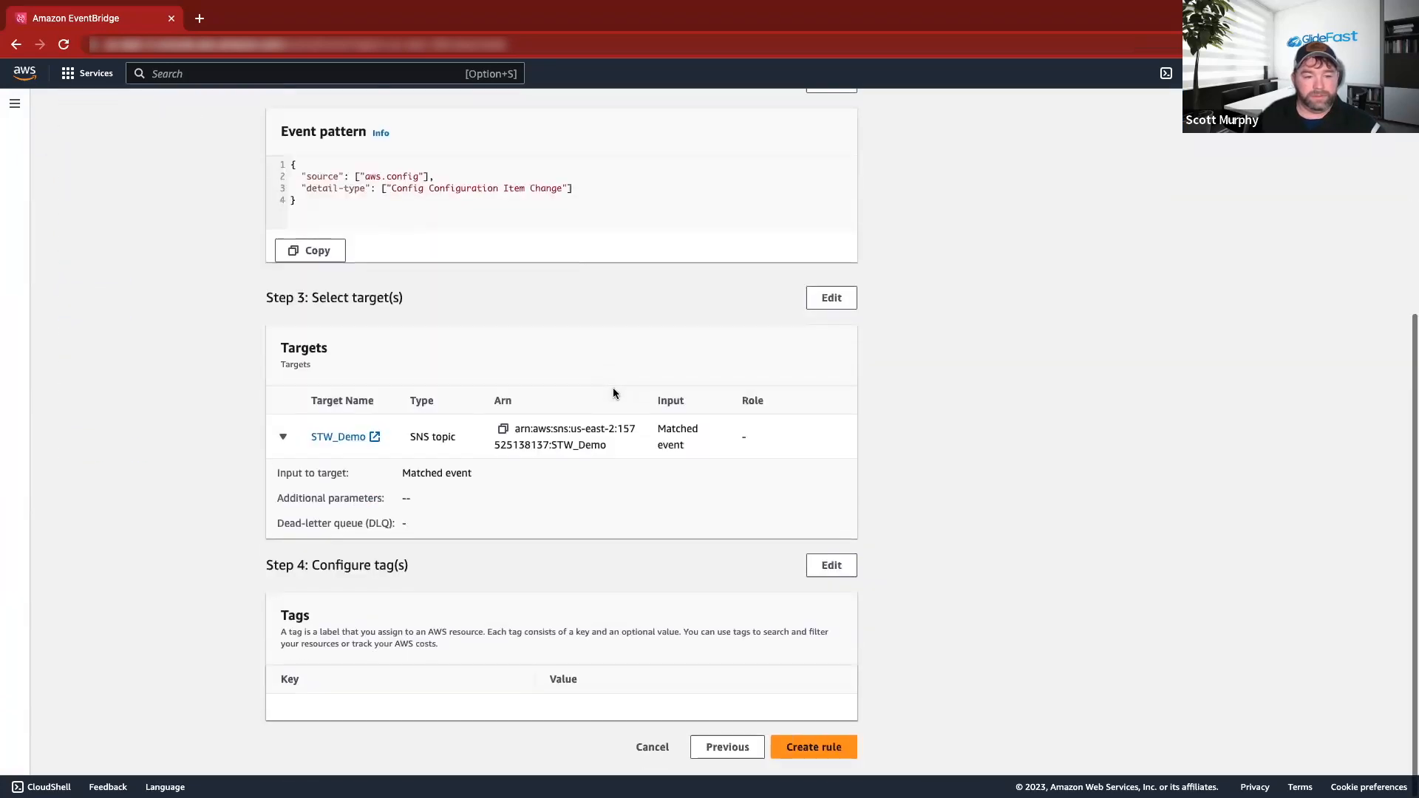
left_click(833, 748)
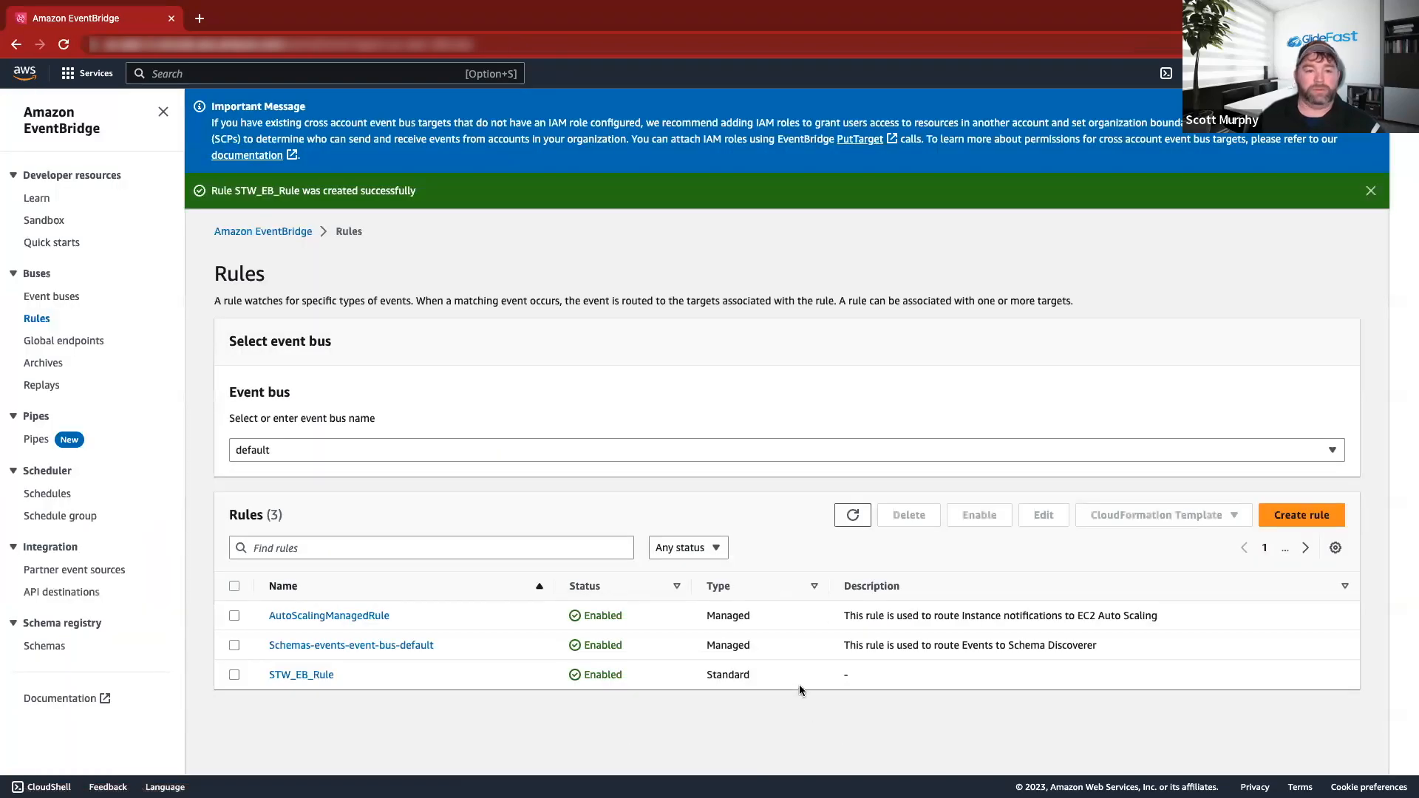
Glance at the Word guide, then go to the Event buses page.
key("super+Tab")
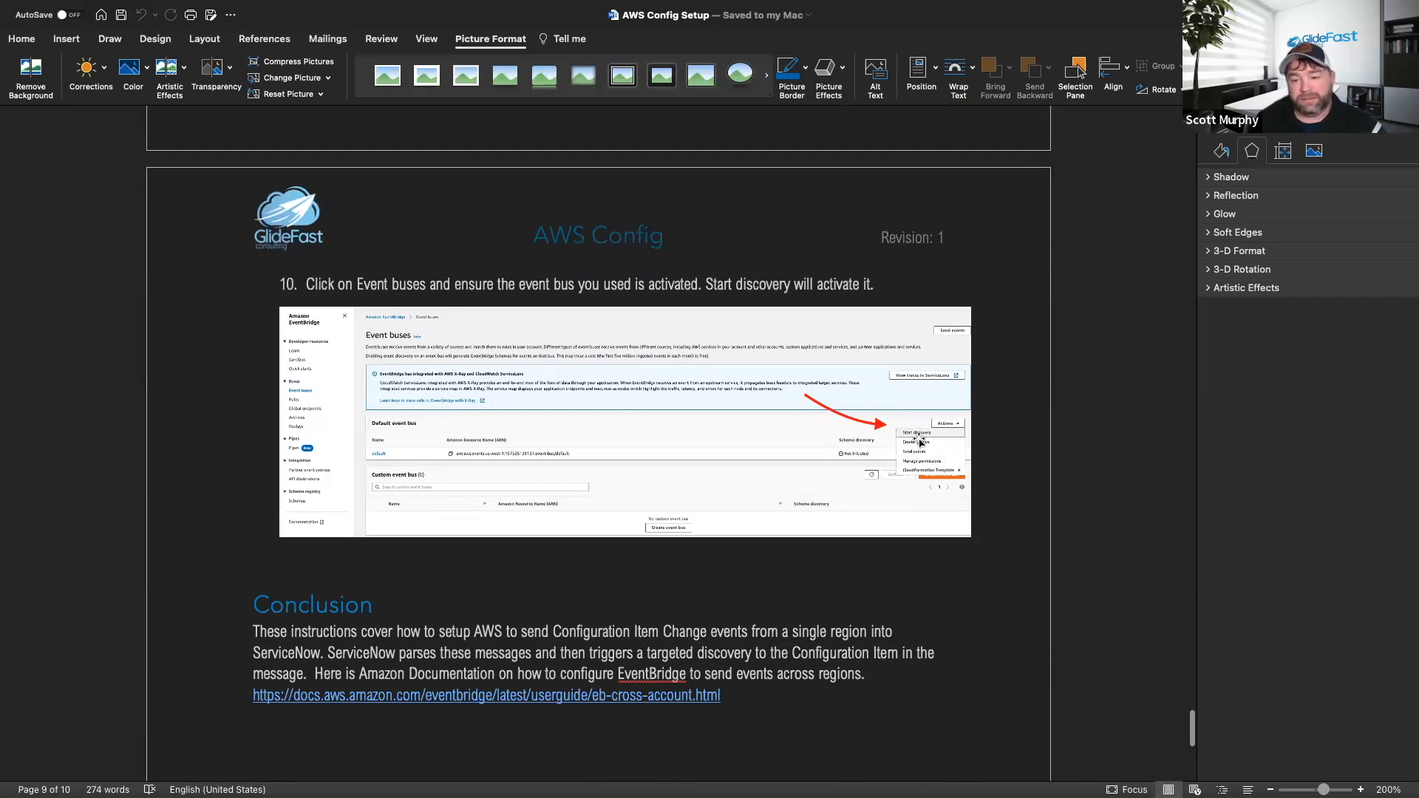
key("super+Tab")
left_click(68, 303)
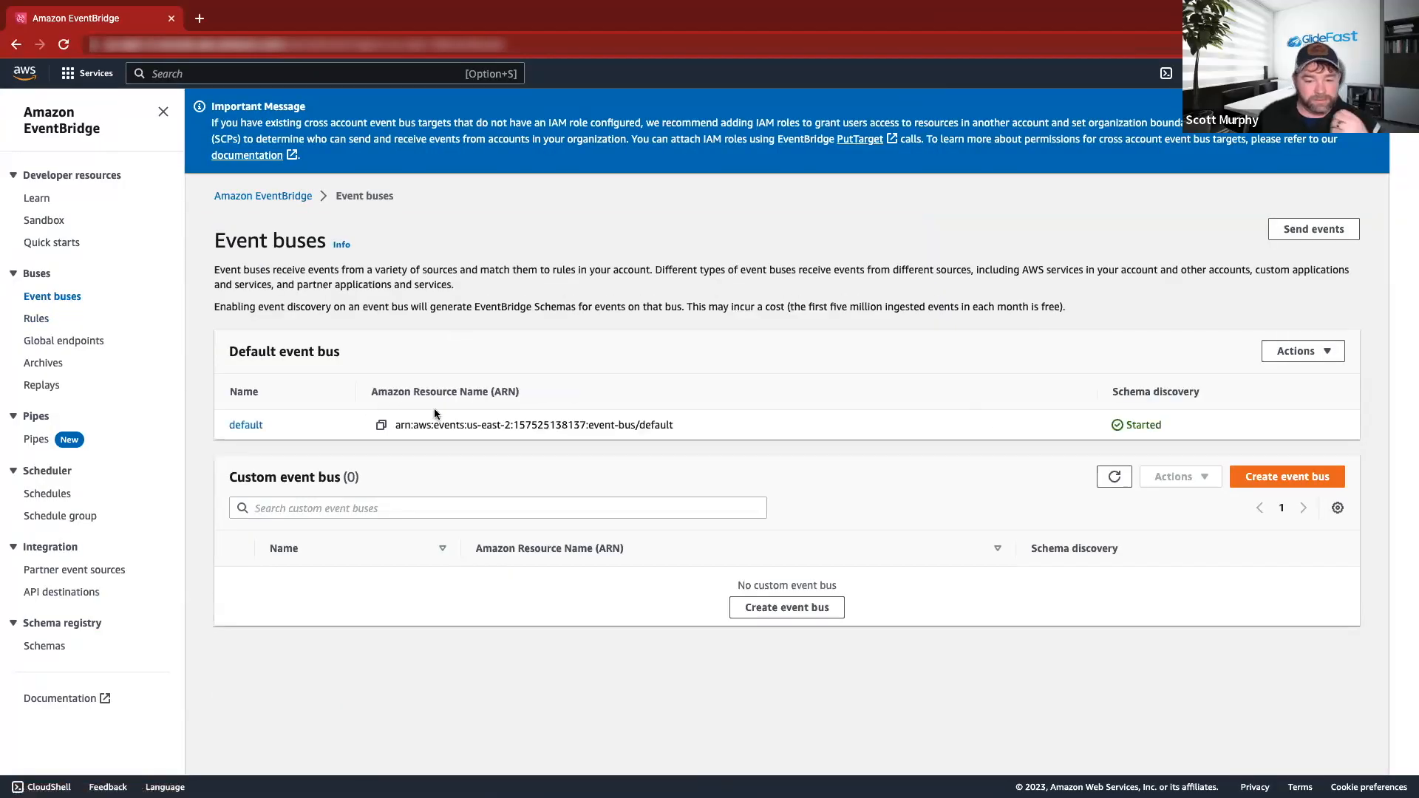
Stop and restart schema discovery on the default event bus.
left_click(249, 424)
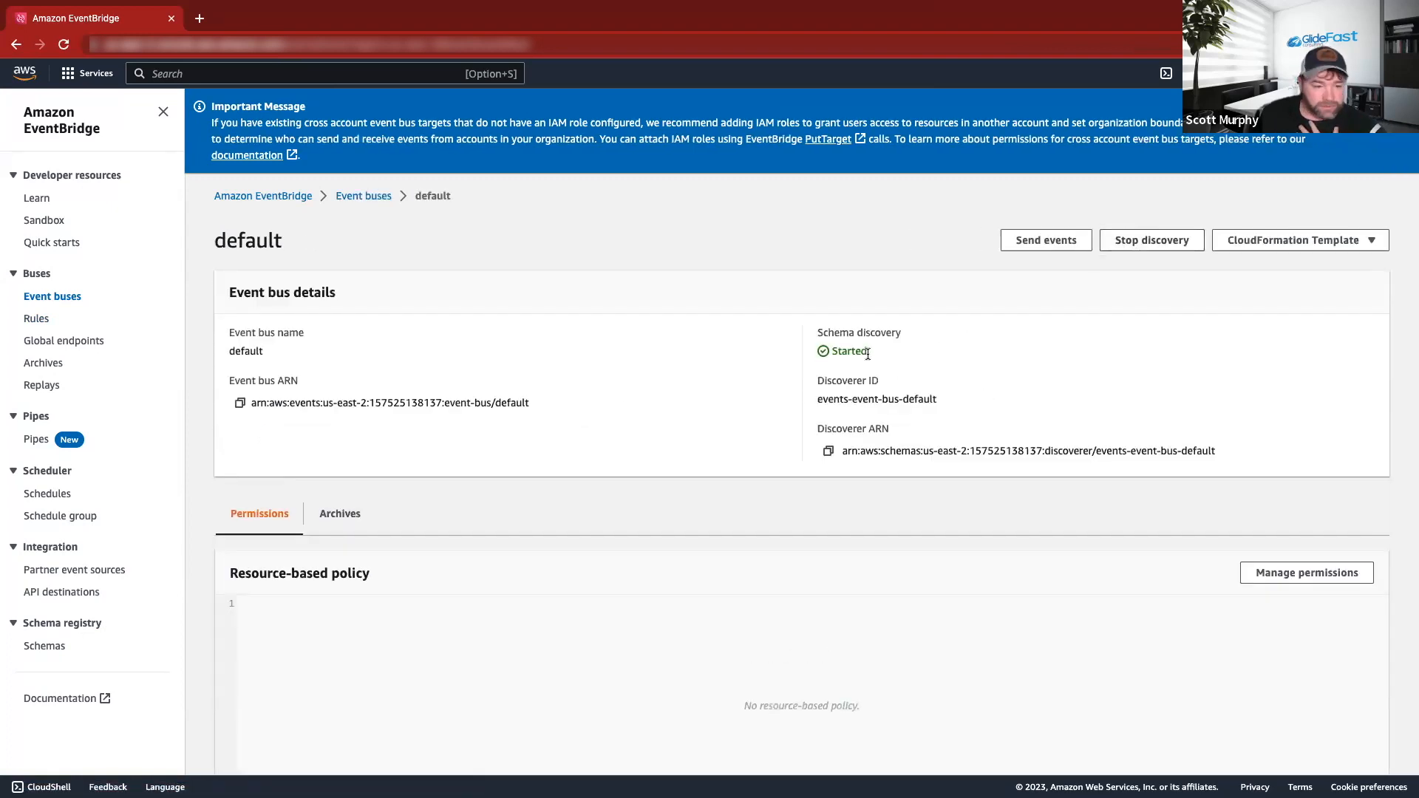
left_click(1137, 241)
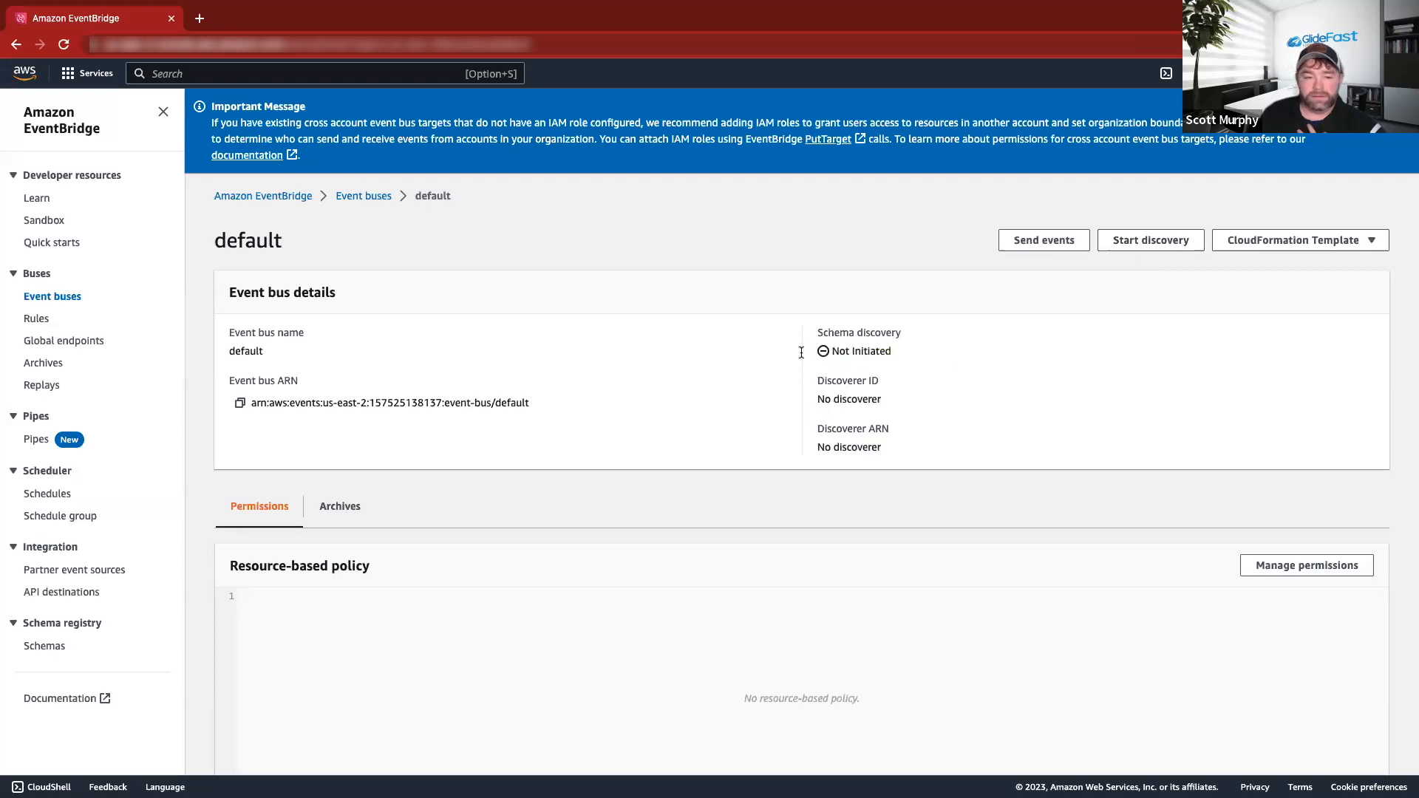
left_click(1130, 243)
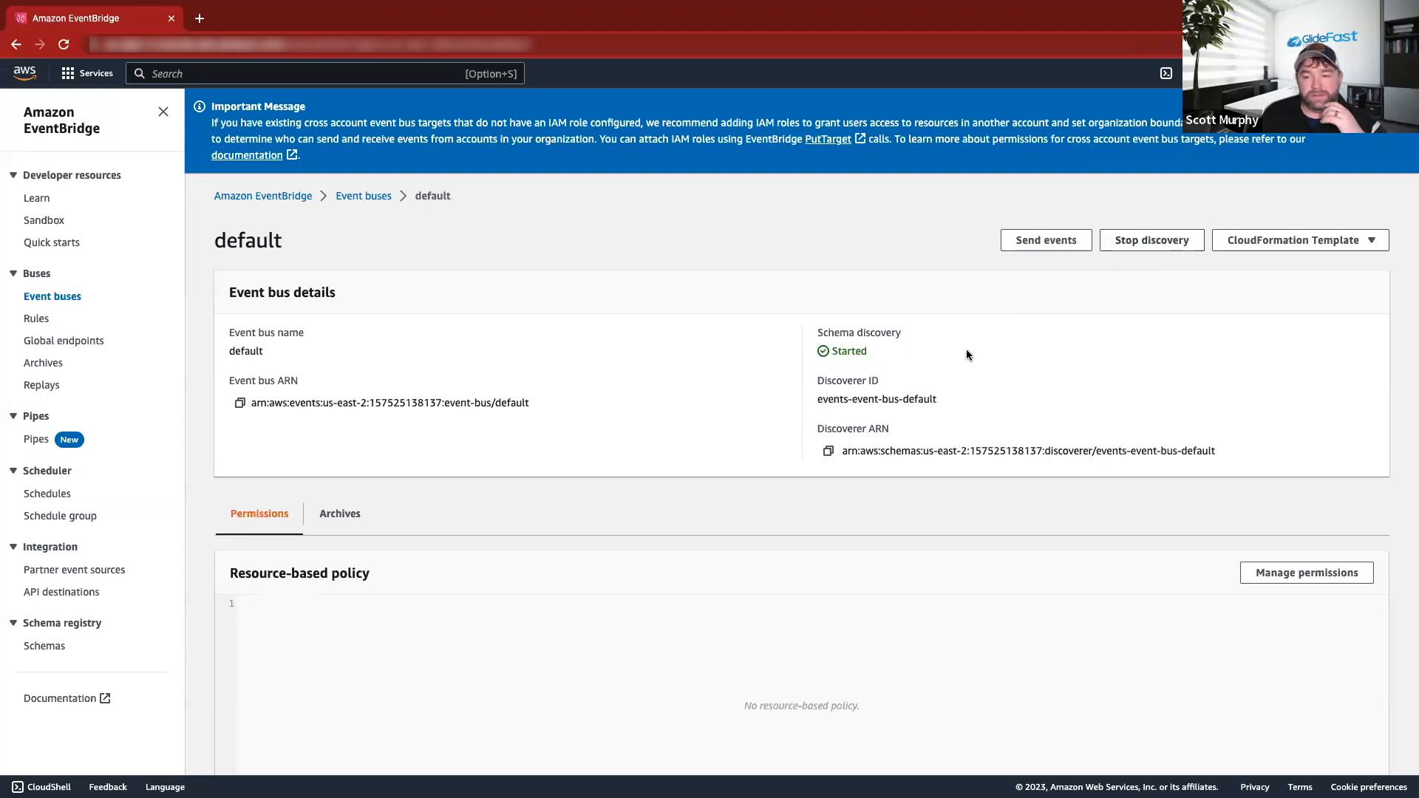
scroll(905, 470, "down", 3)
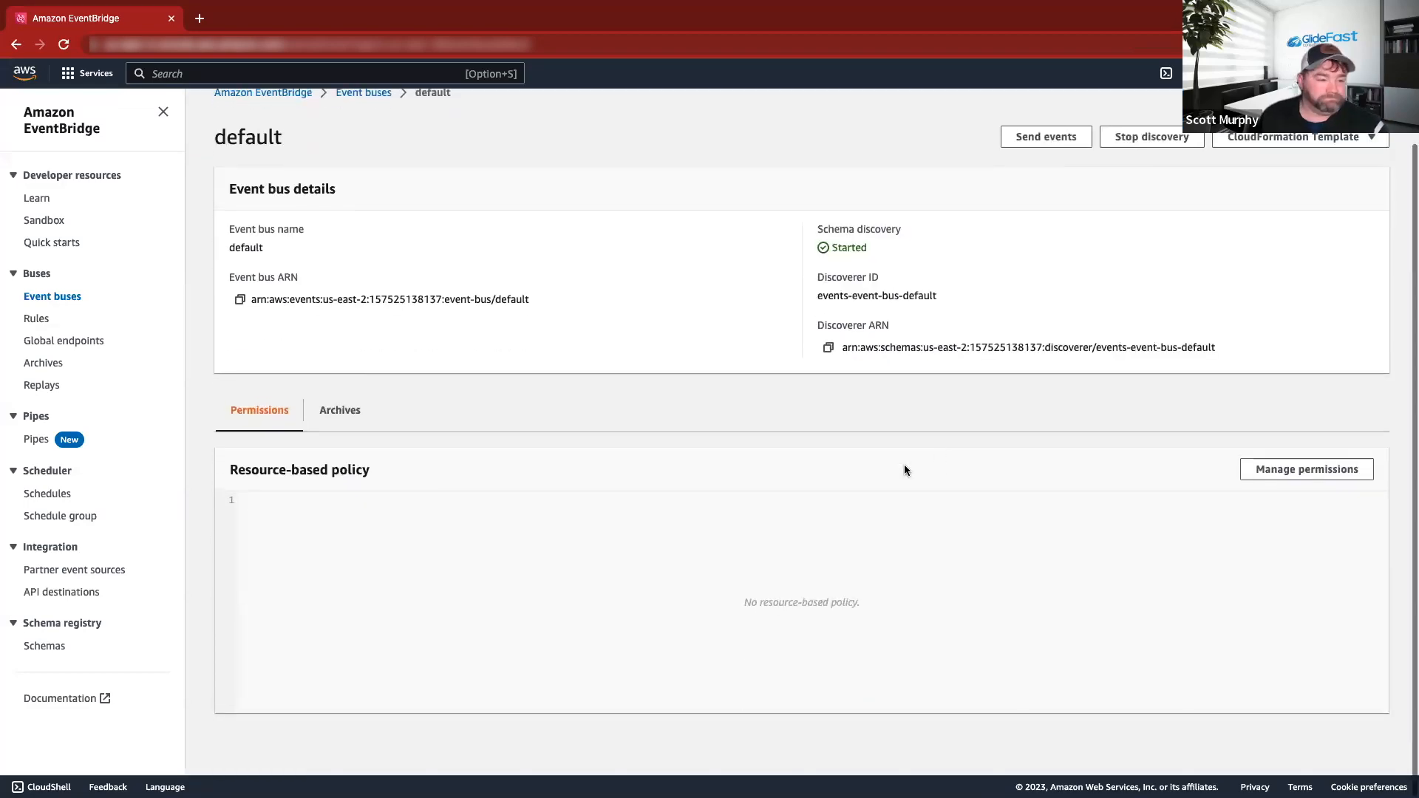
scroll(430, 482, "up", 3)
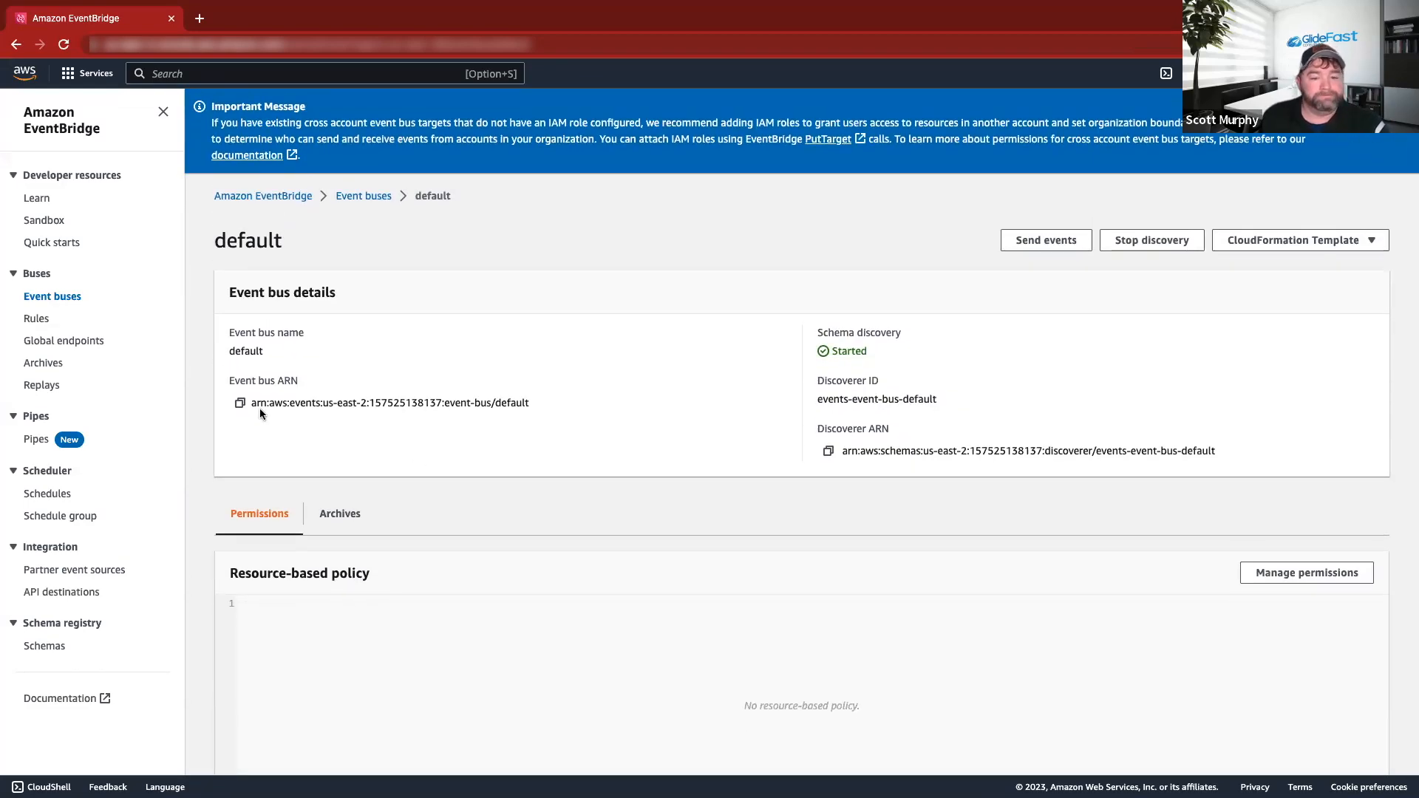
Return to the Word setup guide and scroll to its Conclusion section.
key("ctrl+Right")
scroll(623, 434, "down", 4)
scroll(572, 411, "down", 1)
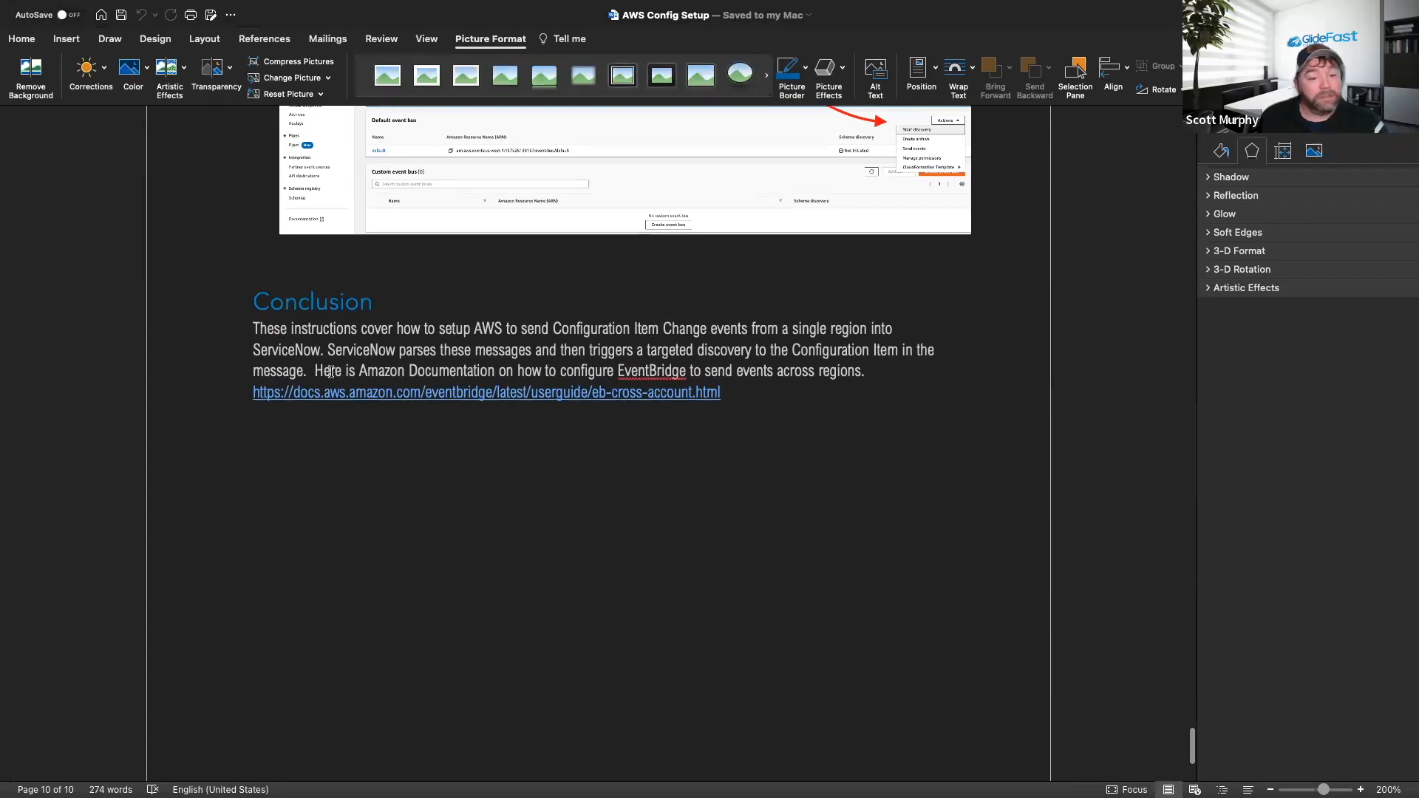
left_click_drag(314, 370, 741, 392)
left_click(759, 397)
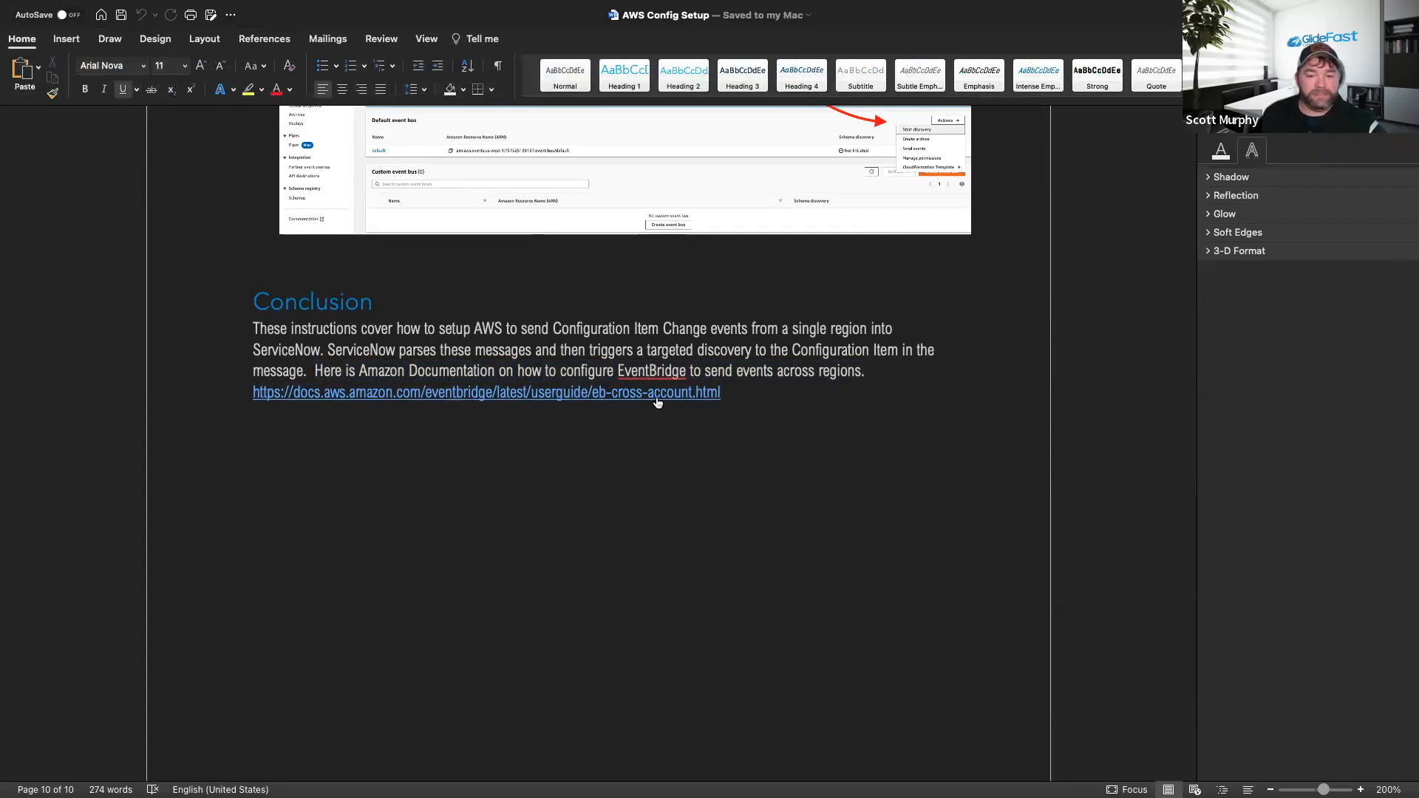
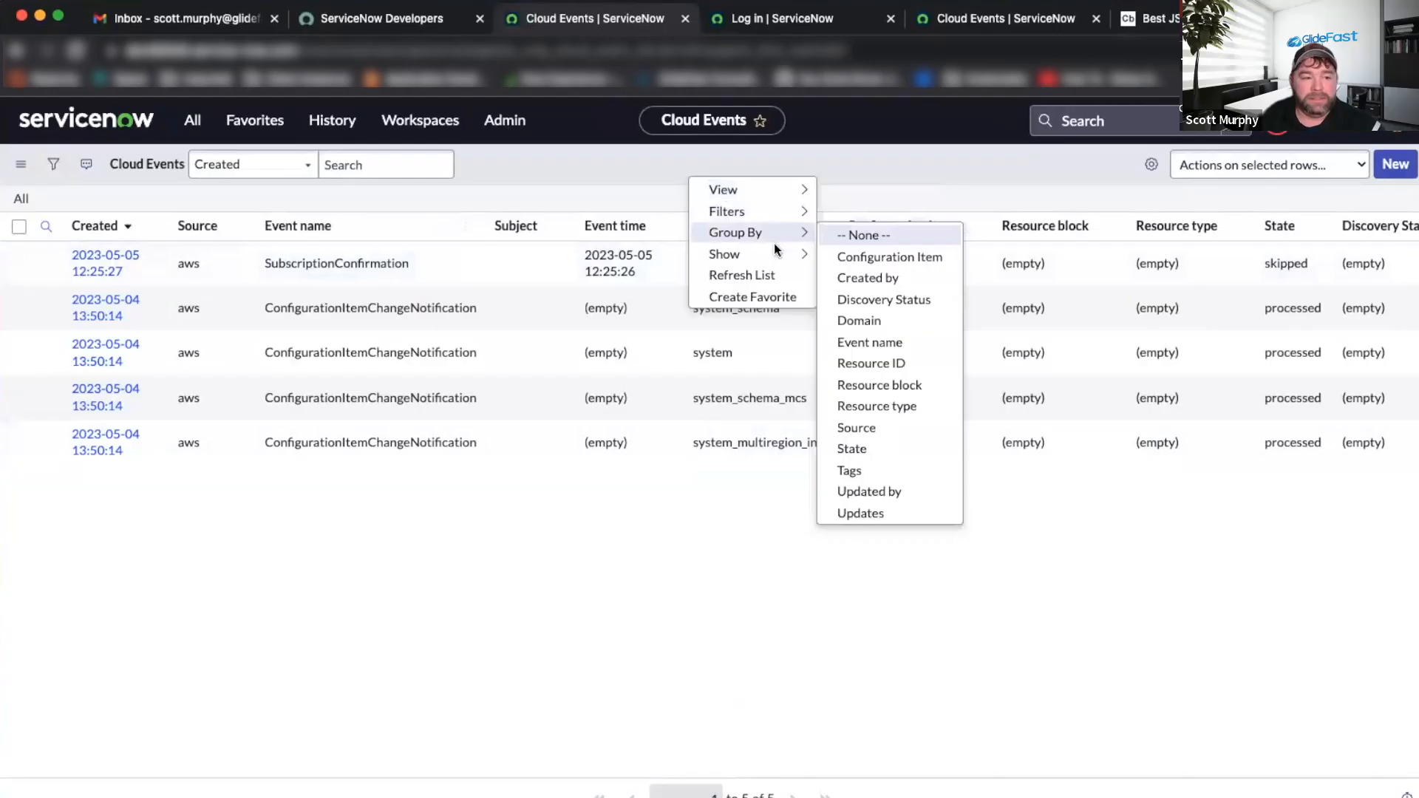
Refresh the Cloud Events list to show two new 12:38 ConfigurationItemChangeNotification events, then return to AWS EventBridge.
mouse_move(773, 254)
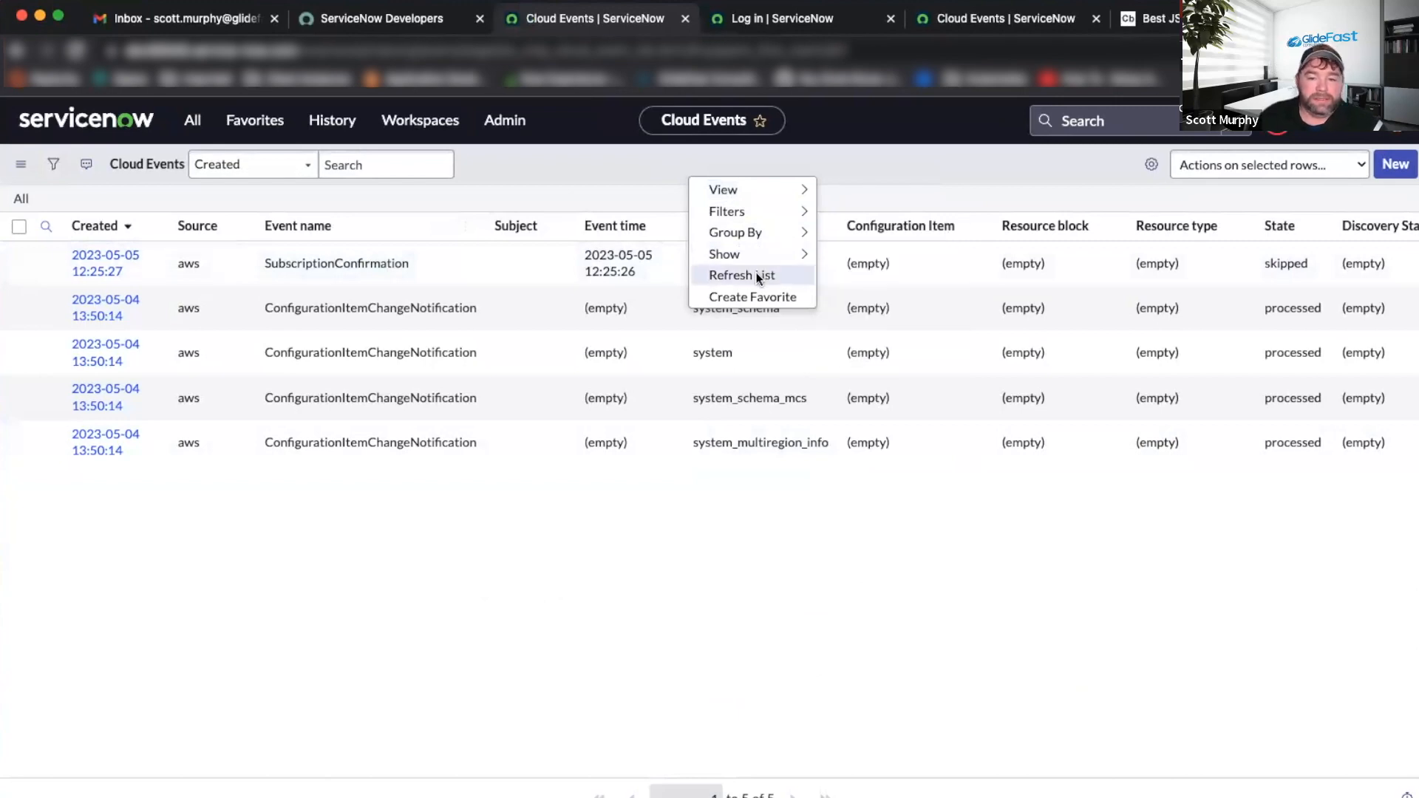
left_click(756, 273)
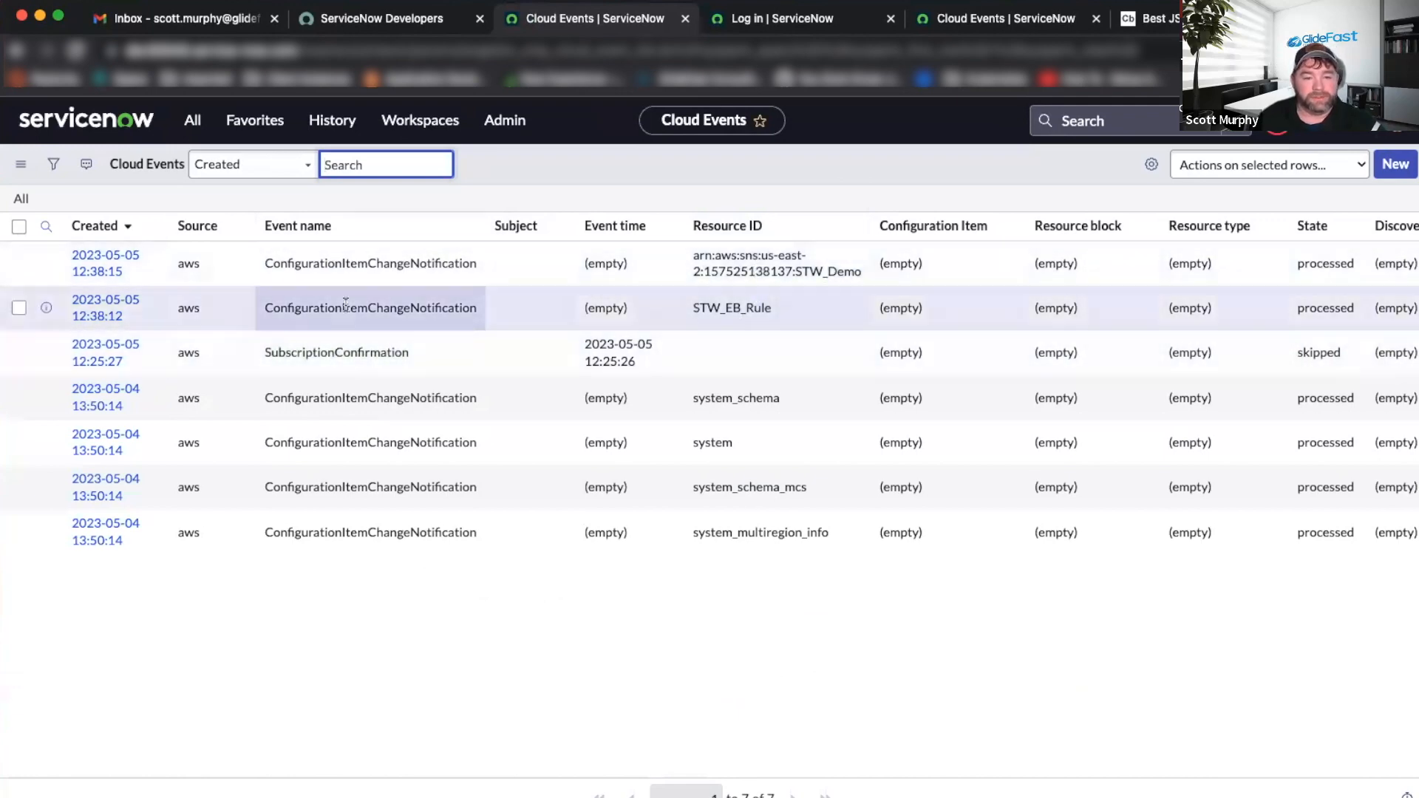
key("ctrl+Right")
key("ctrl+Left")
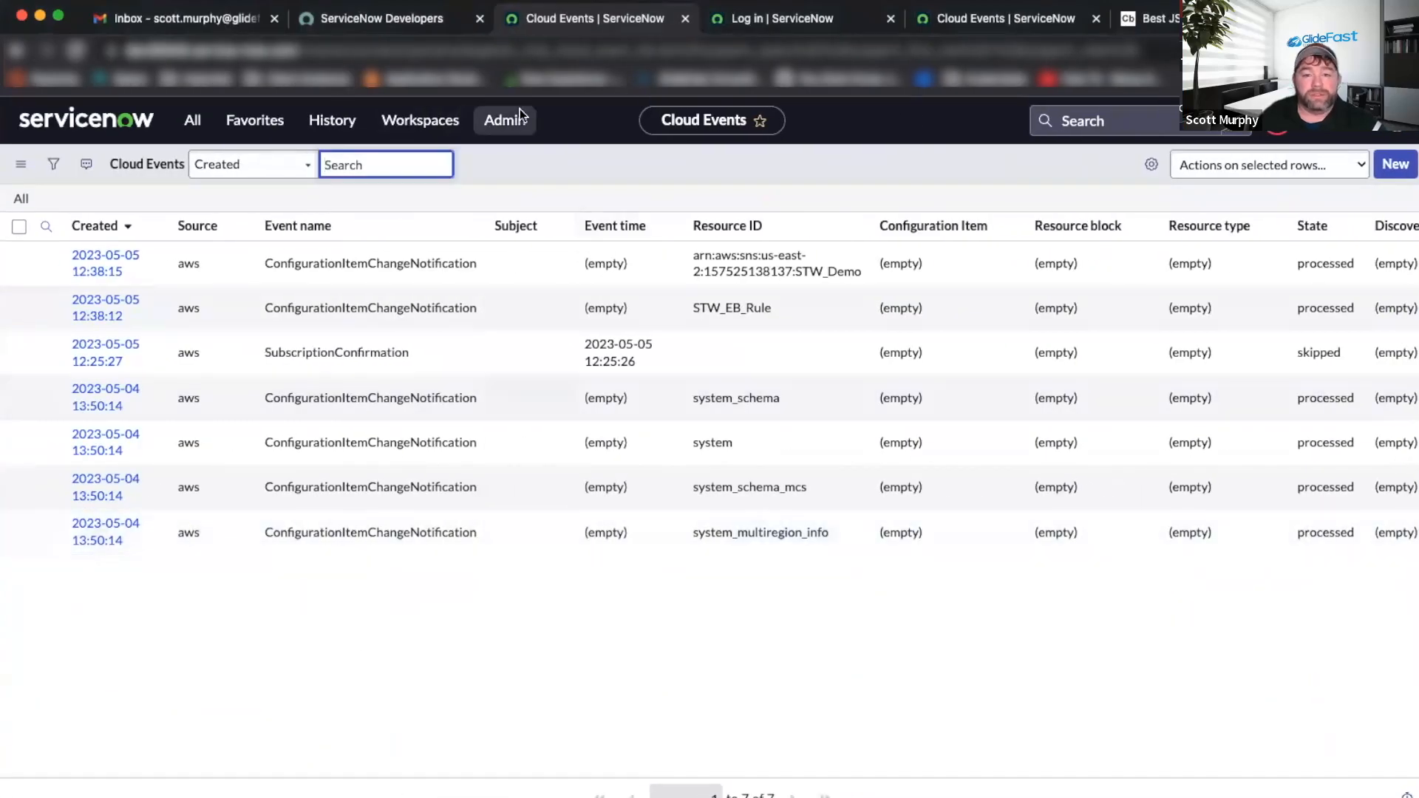
key("ctrl+Right")
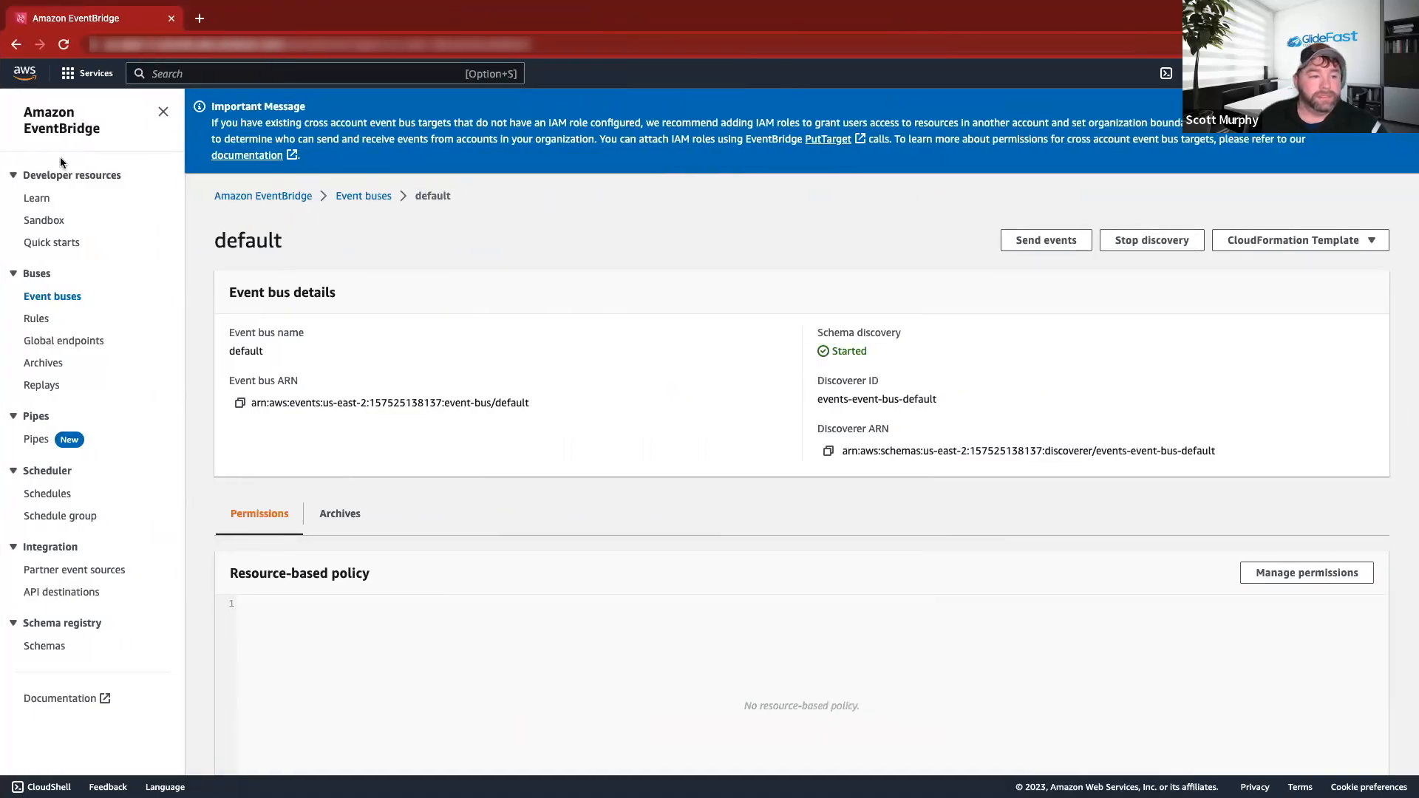
Go to EC2 in the US East (Ohio) region and start launching a new instance.
left_click(81, 78)
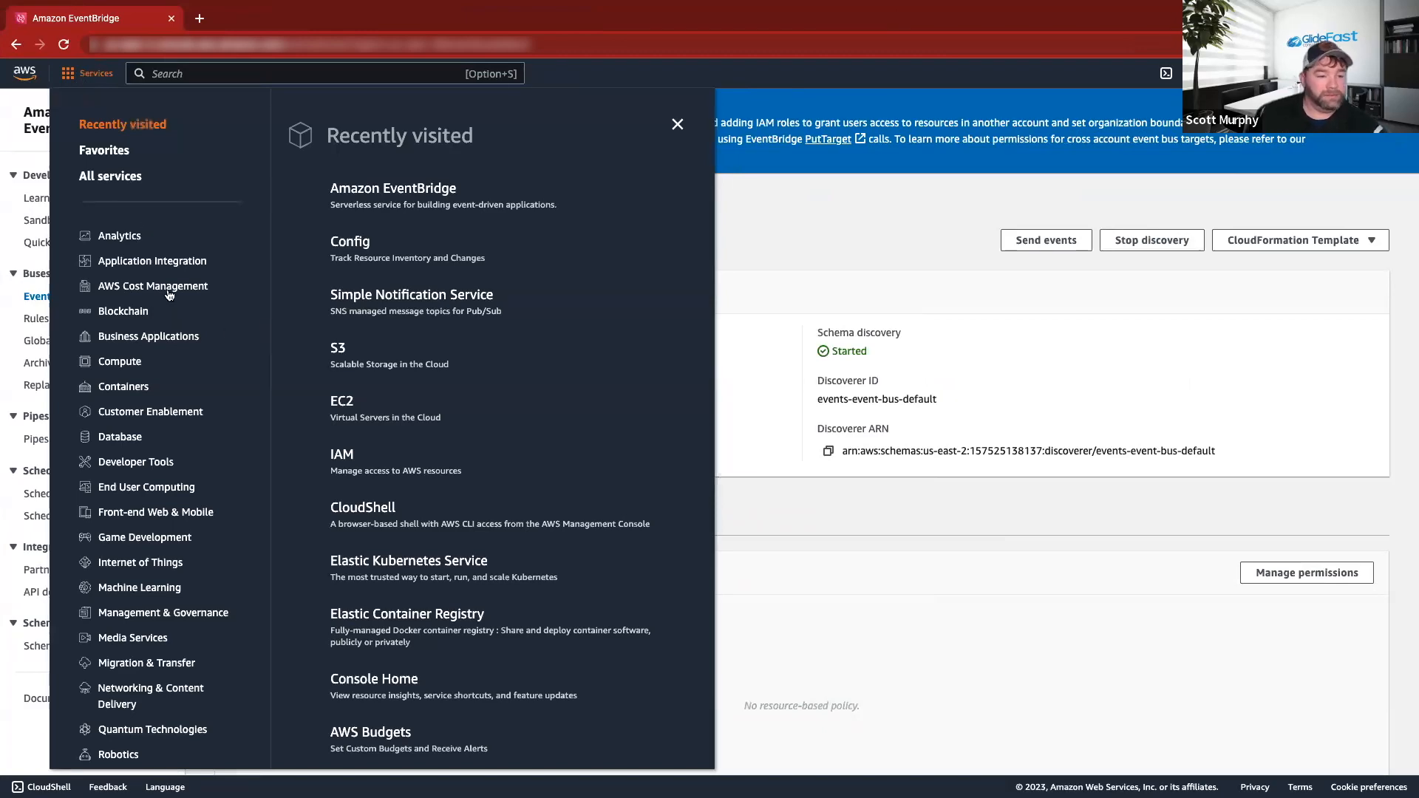
left_click(357, 400)
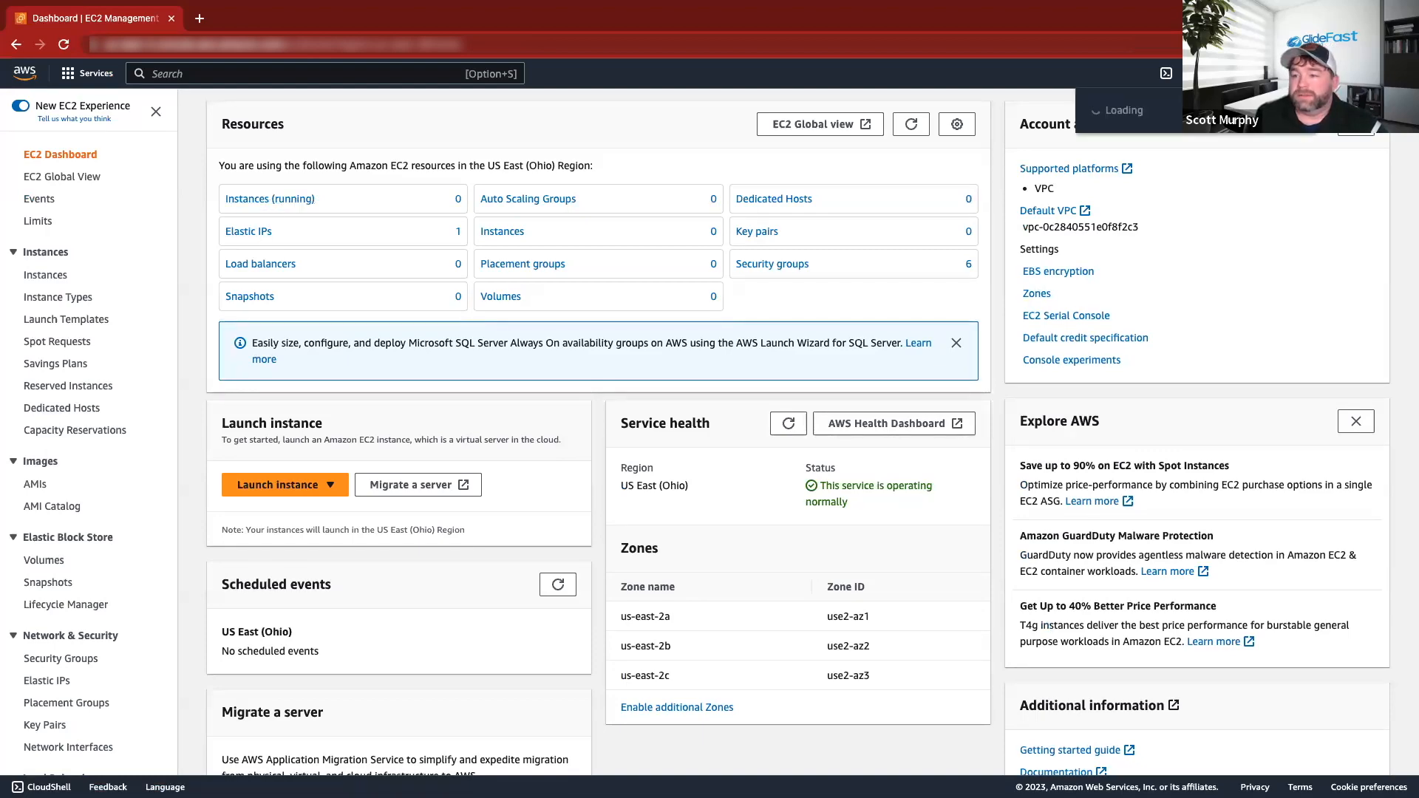
left_click(1271, 73)
left_click(1271, 73)
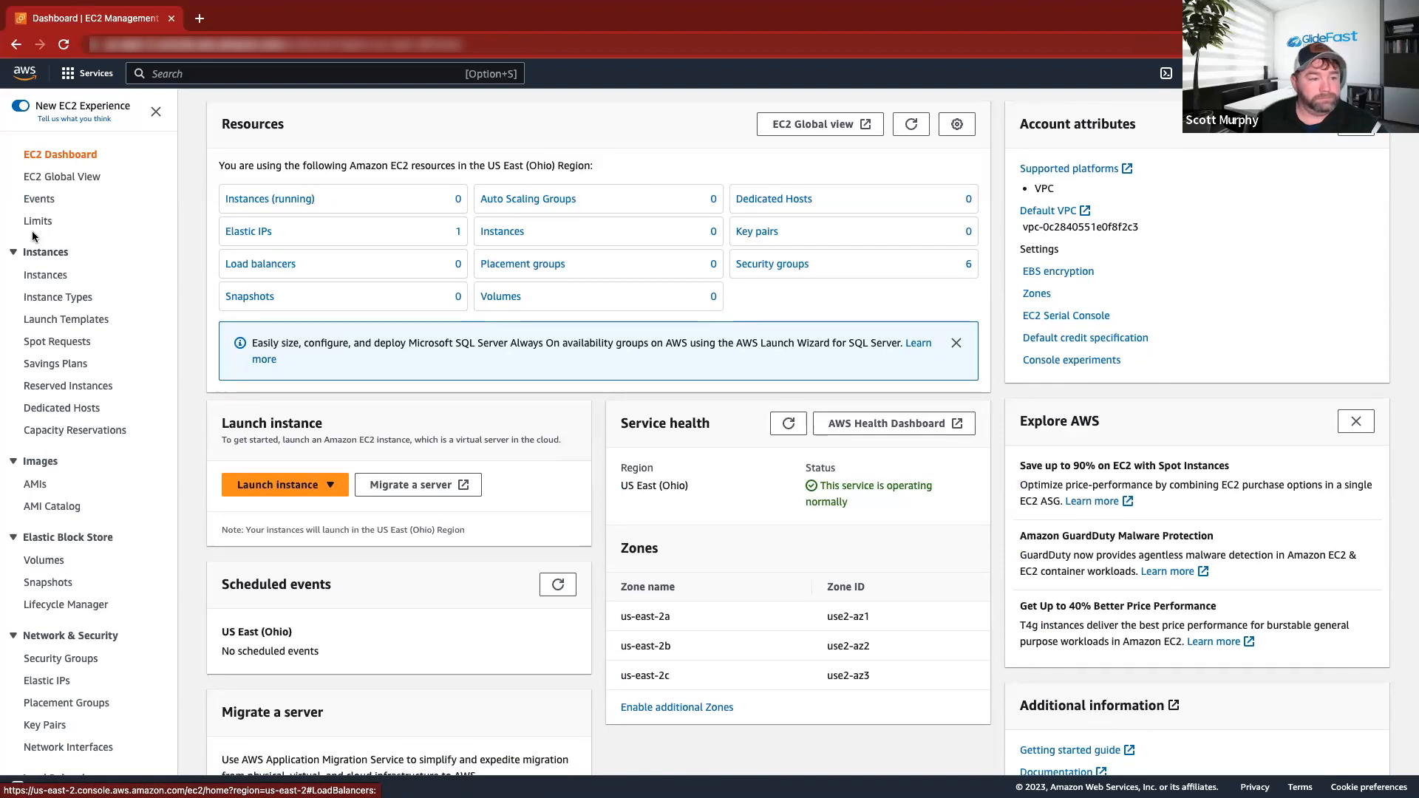
left_click(303, 486)
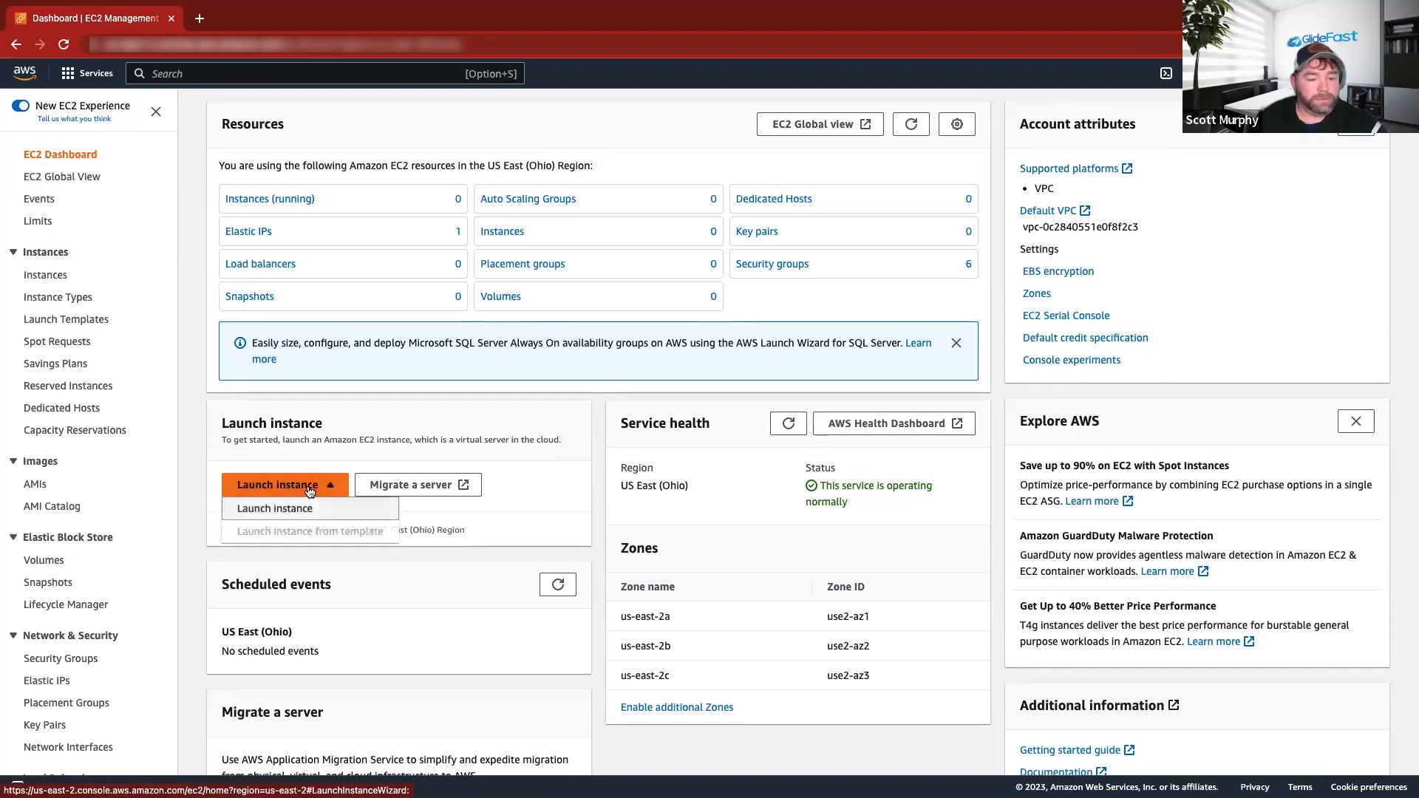
left_click(275, 512)
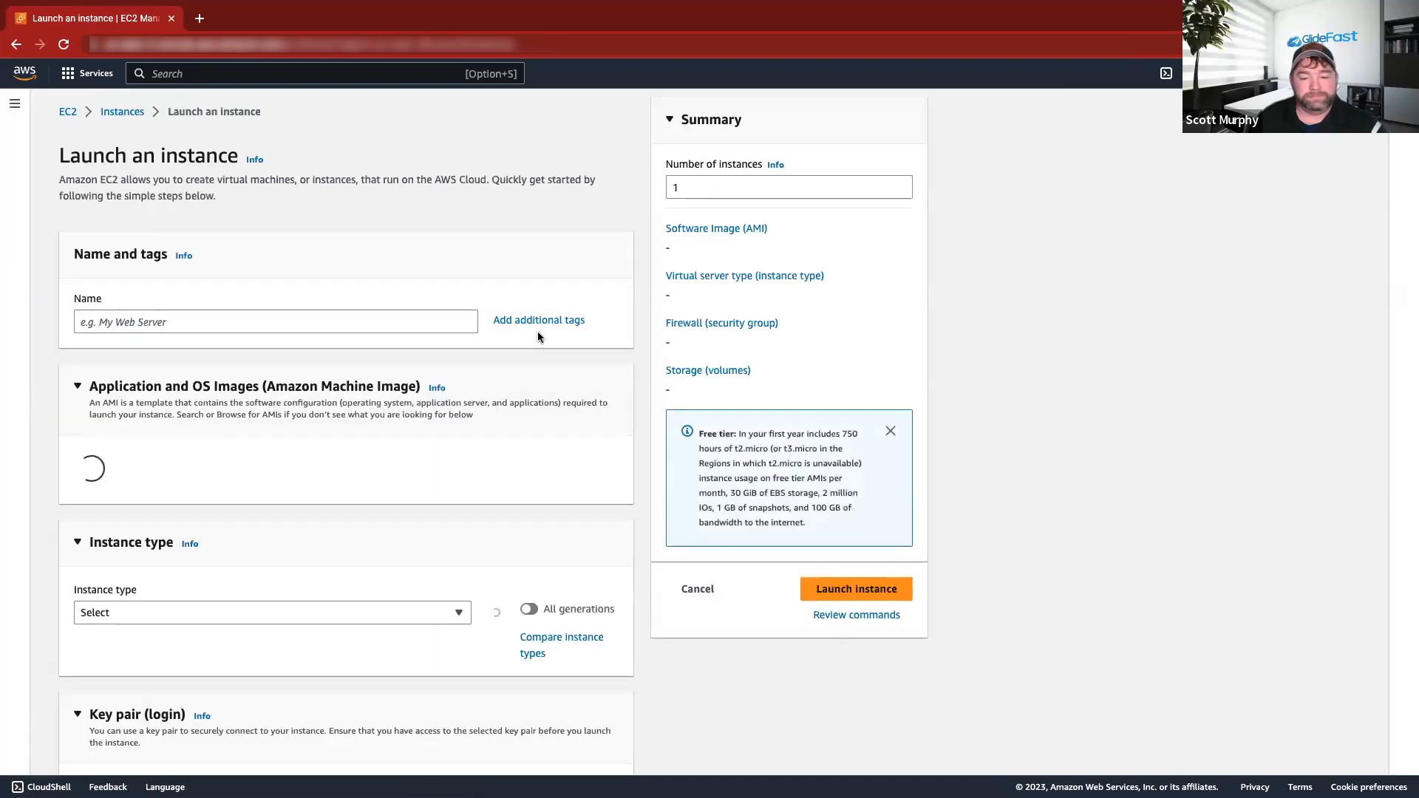
Name the instance STW-DEMO, keeping the Amazon Linux 2023 image and t2.micro type.
left_click(322, 318)
type("STW-DENO")
key("BackSpace")
key("BackSpace")
type("MO")
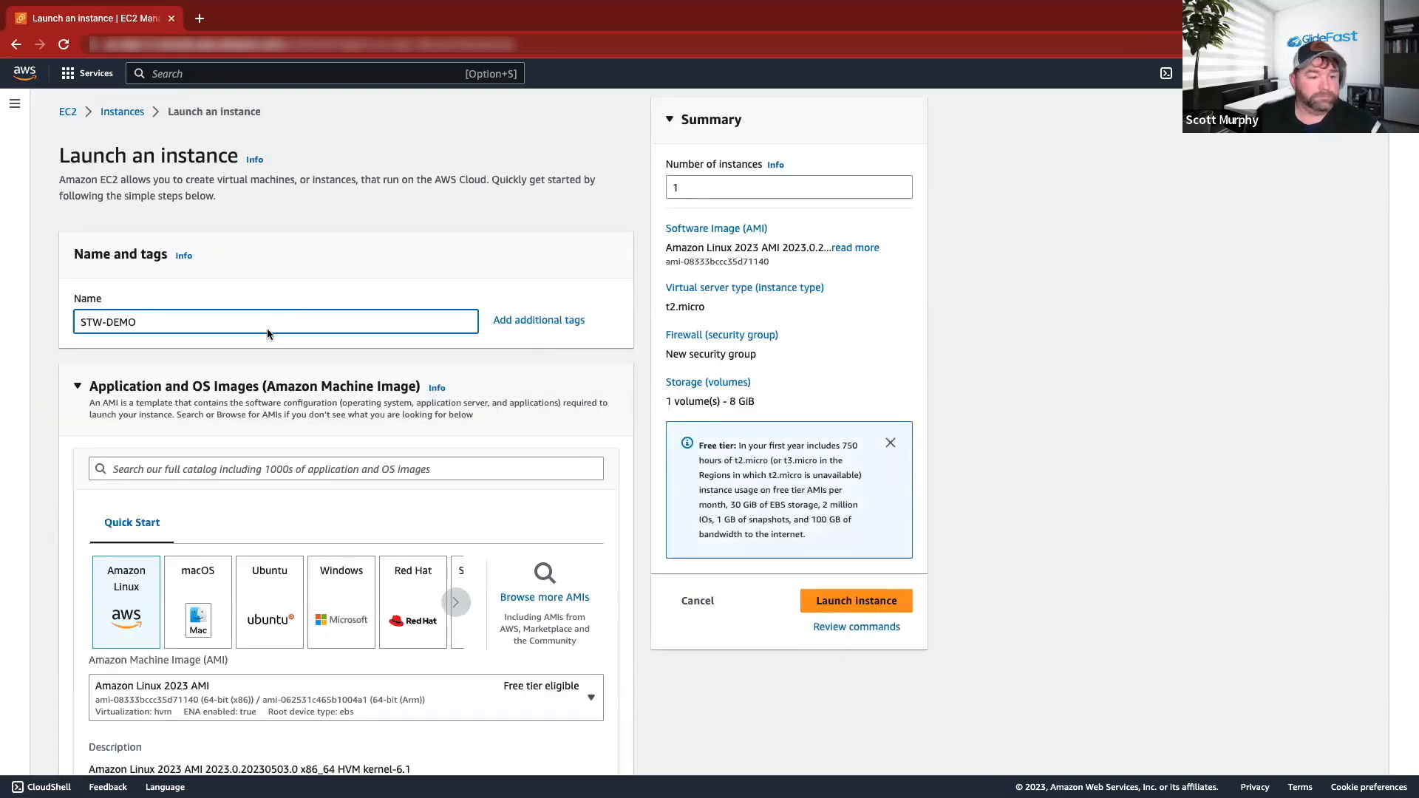
scroll(268, 328, "down", 4)
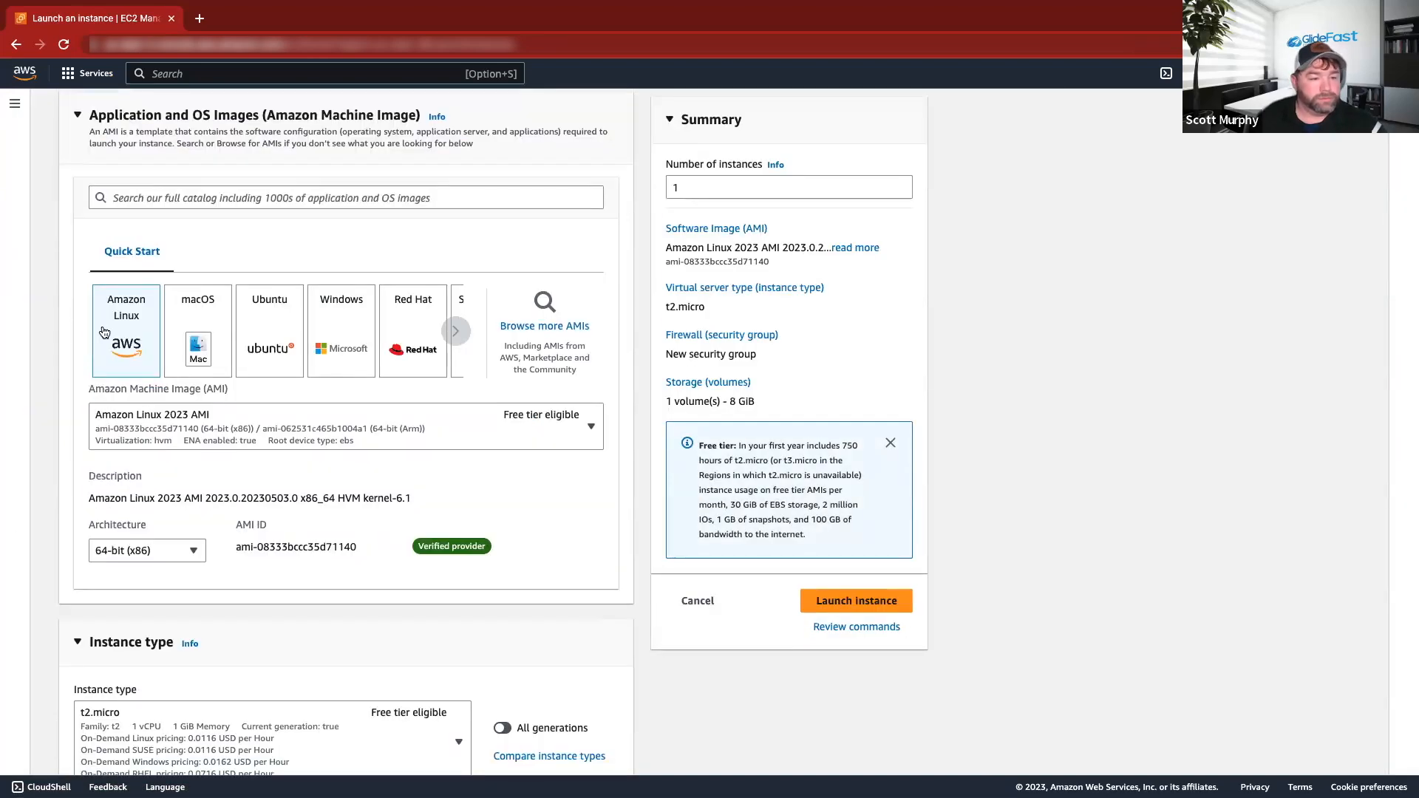
scroll(335, 472, "down", 2)
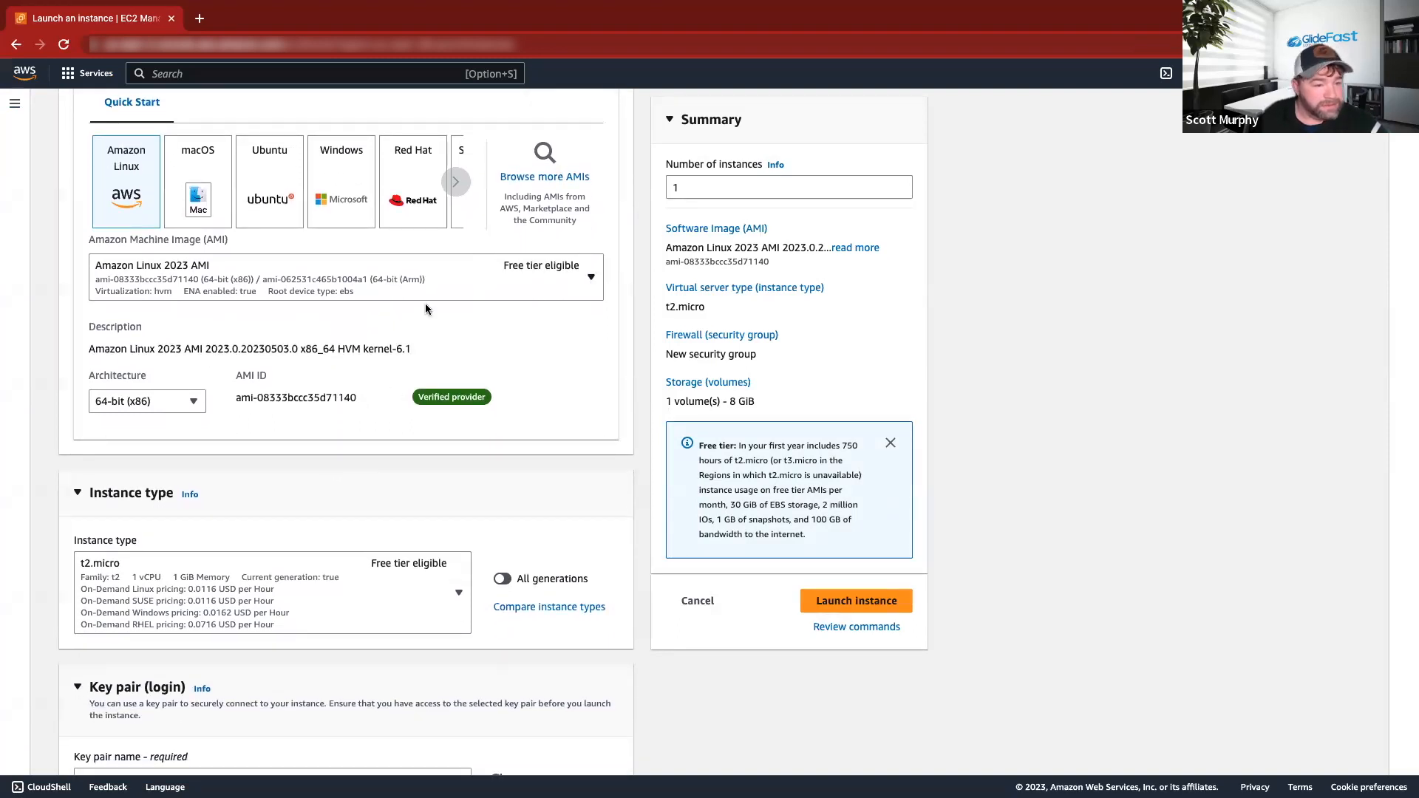
scroll(246, 351, "down", 2)
scroll(247, 351, "down", 2)
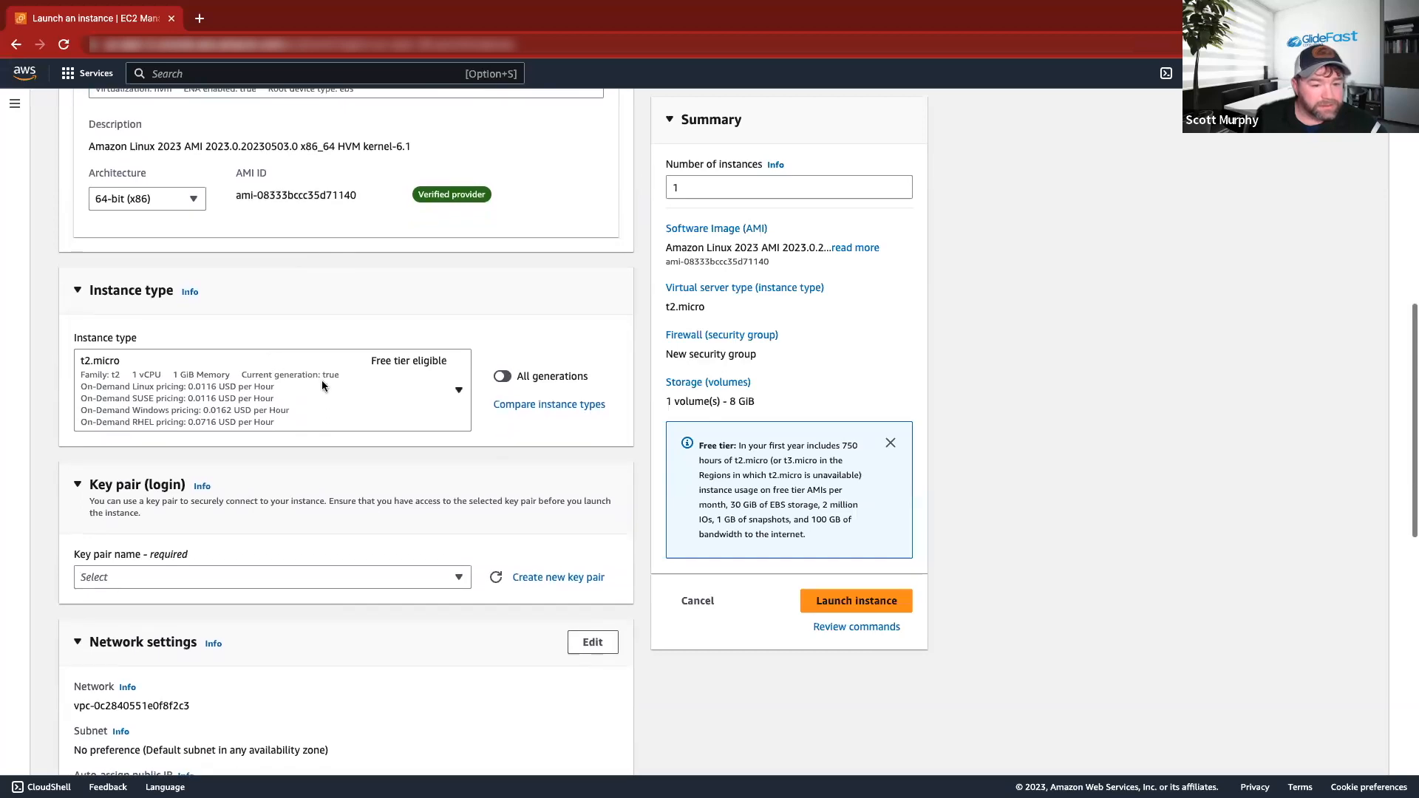
scroll(345, 313, "up", 3)
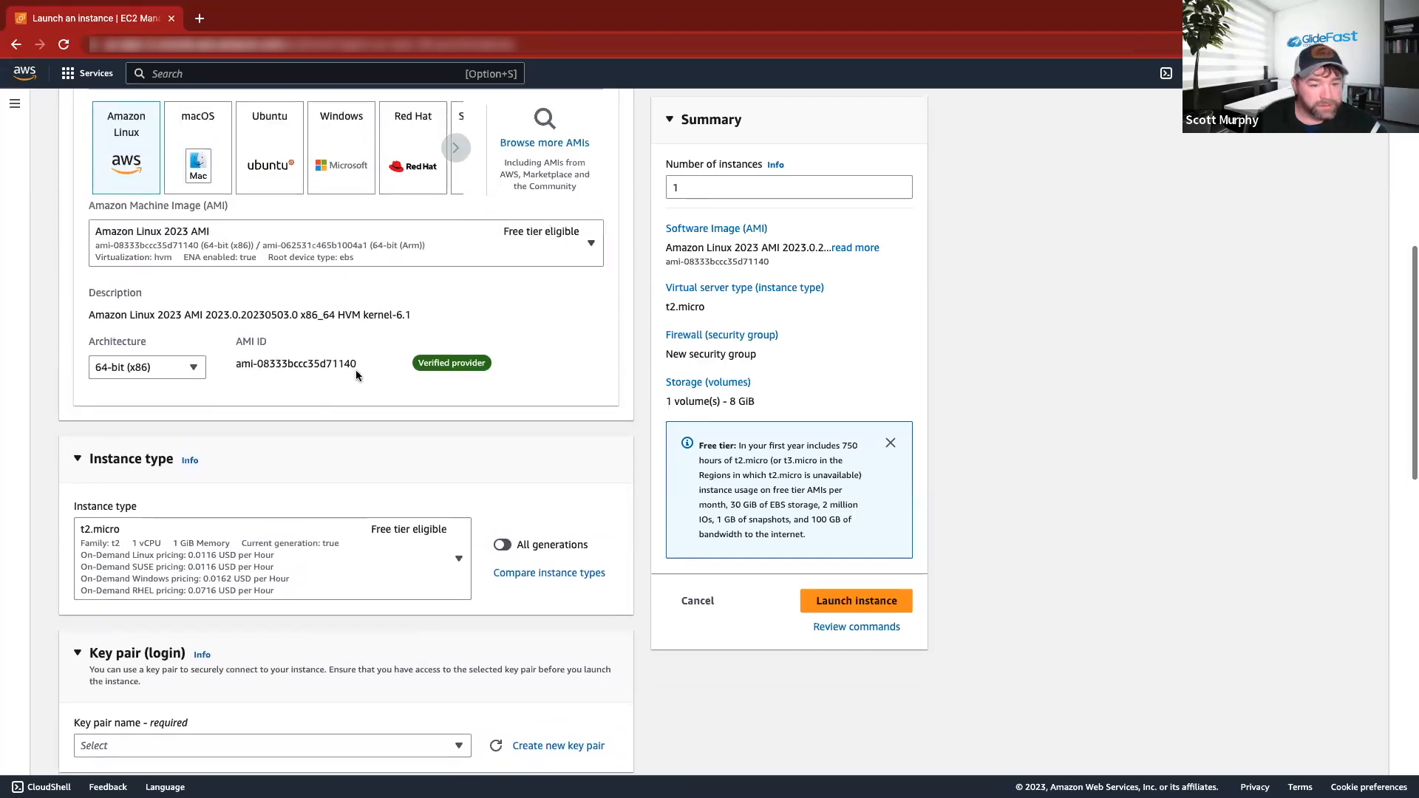
scroll(347, 433, "down", 2)
scroll(273, 439, "down", 2)
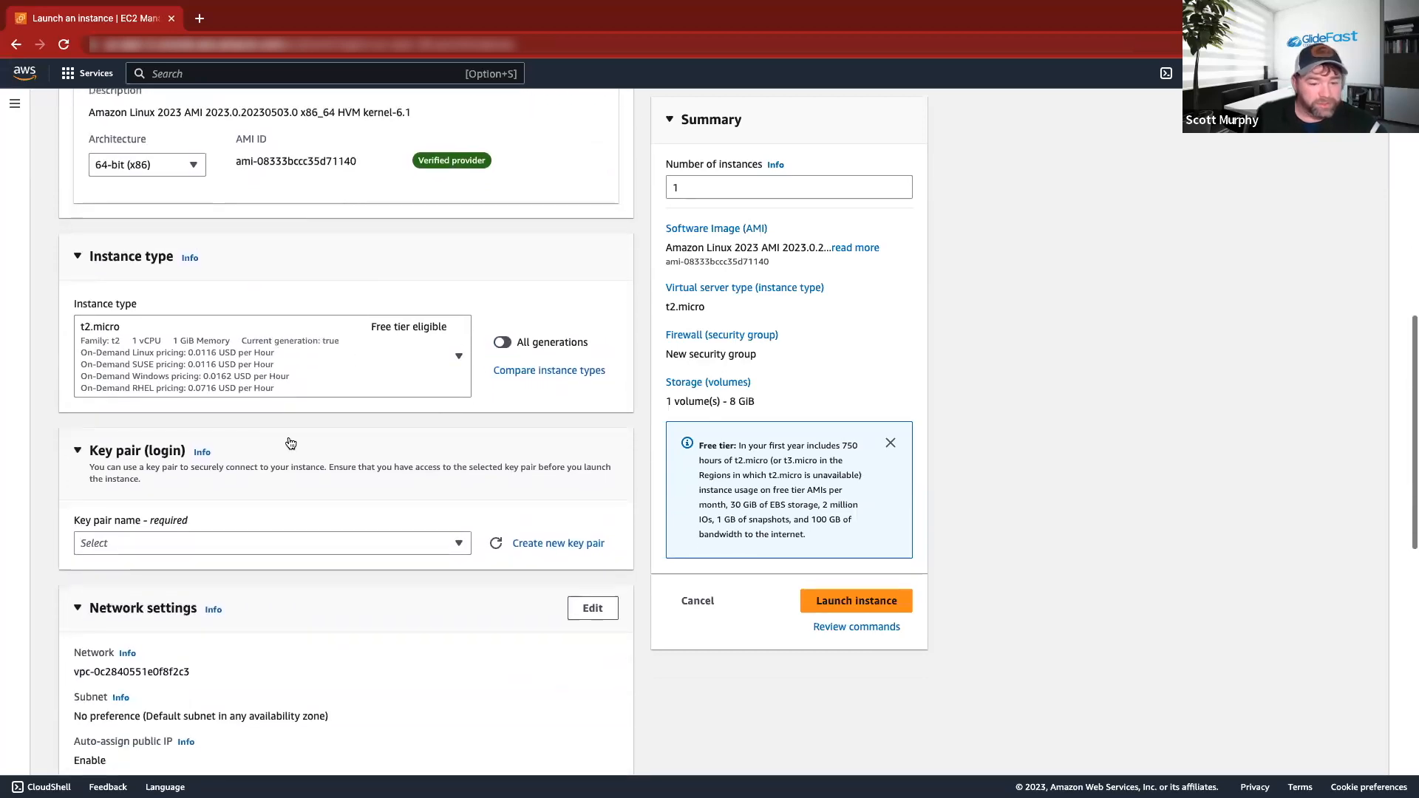
scroll(288, 436, "down", 3)
Proceed without a key pair and launch the STW-DEMO instance.
left_click(303, 403)
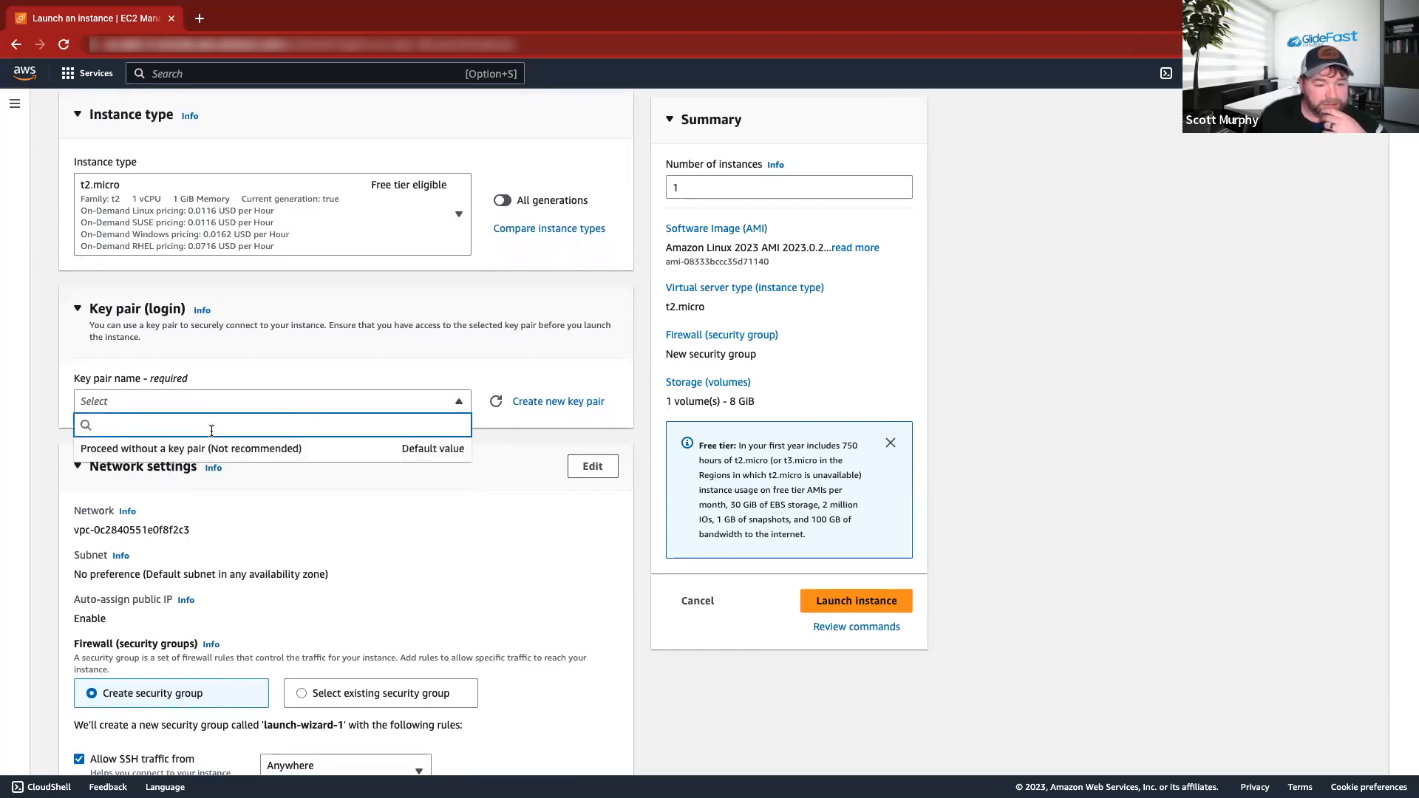
left_click(181, 448)
scroll(196, 413, "down", 7)
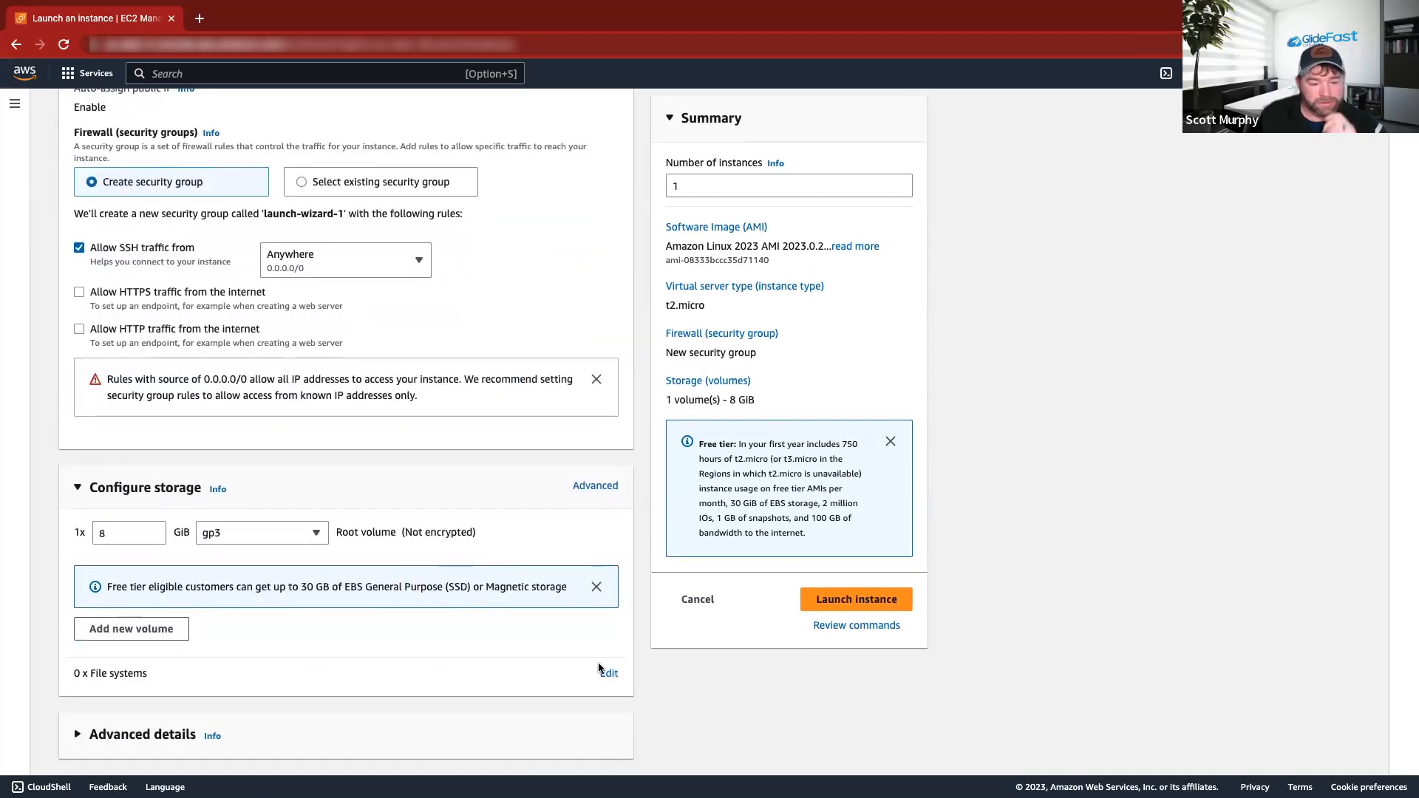
left_click(870, 612)
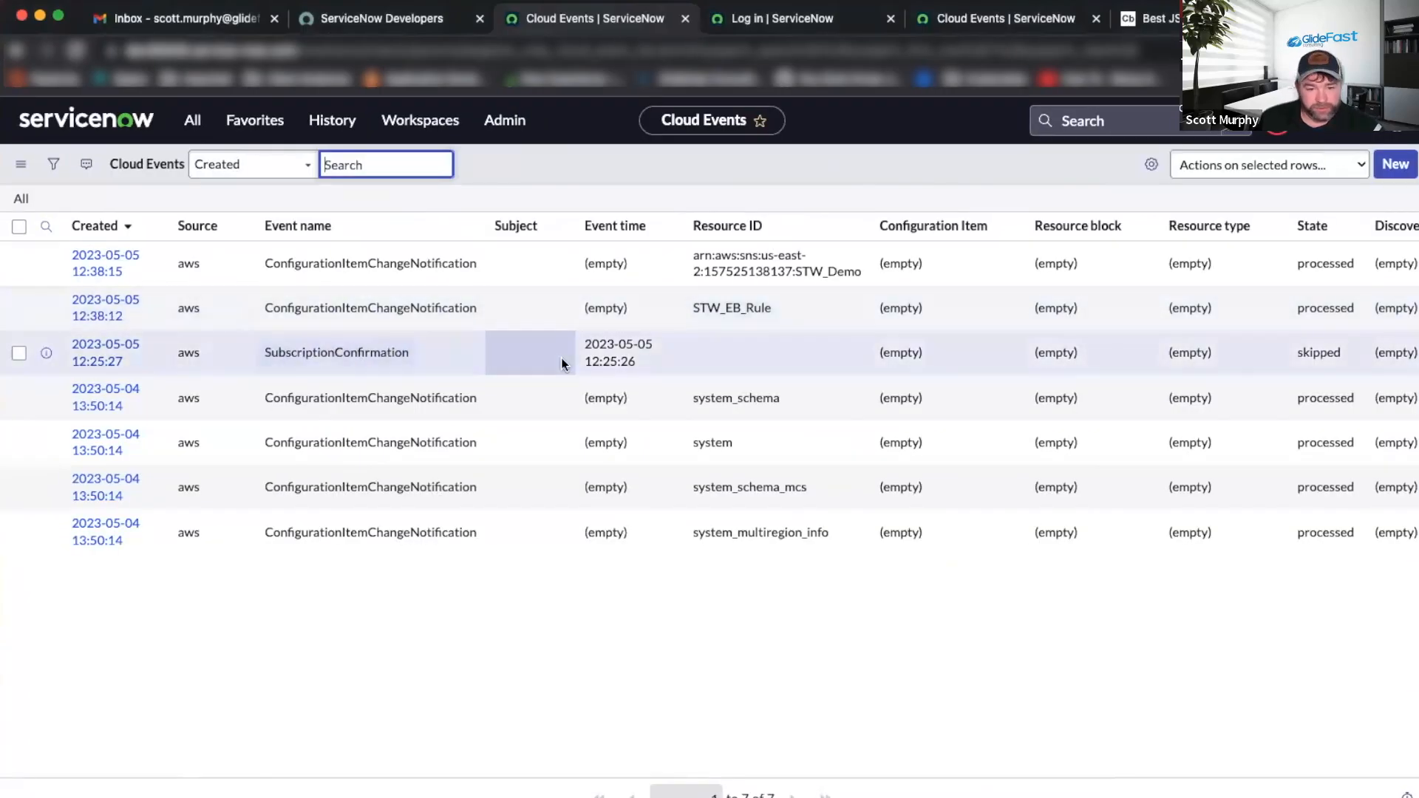
Refresh the Cloud Events list three times, still seeing seven events, then go to Simple Notification Service.
right_click(579, 174)
left_click(647, 272)
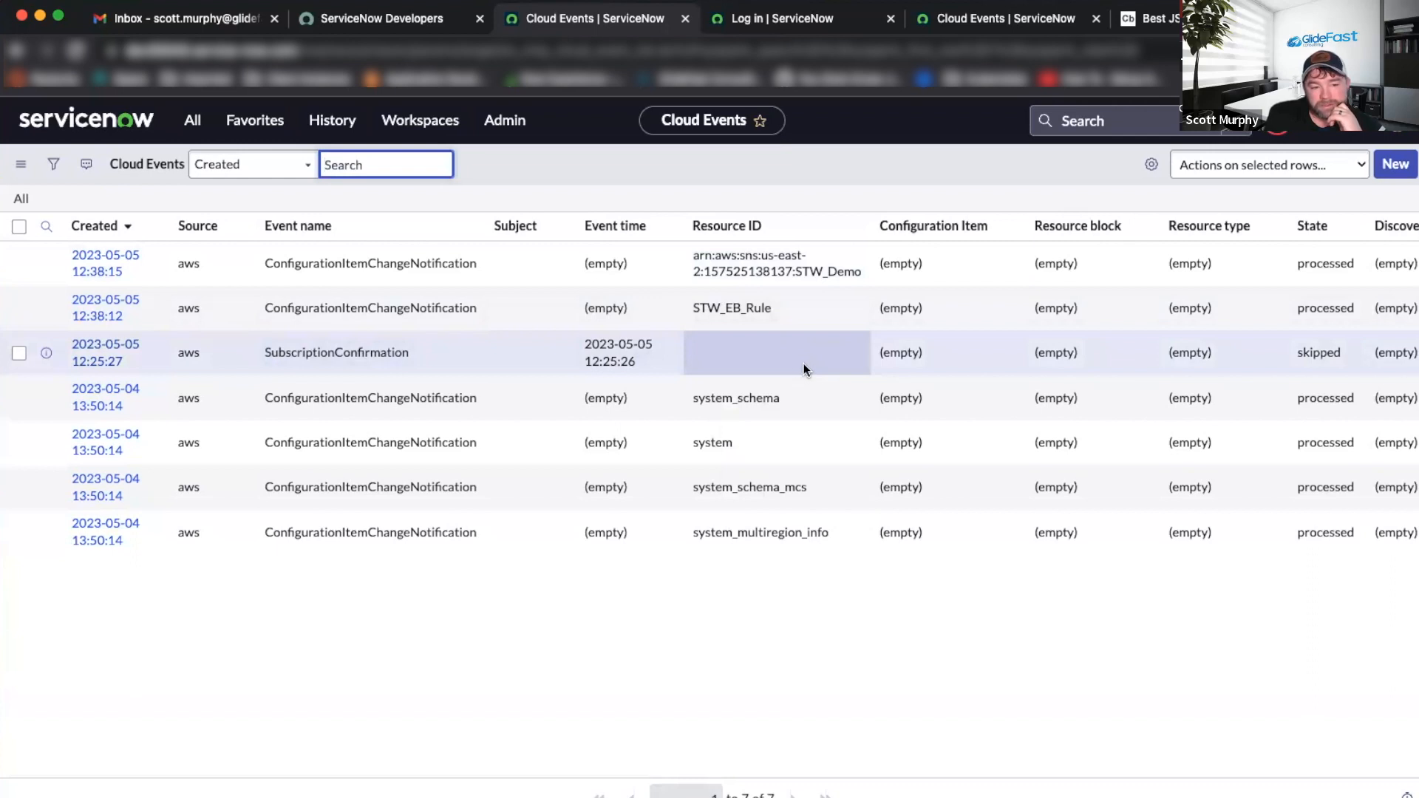
right_click(765, 176)
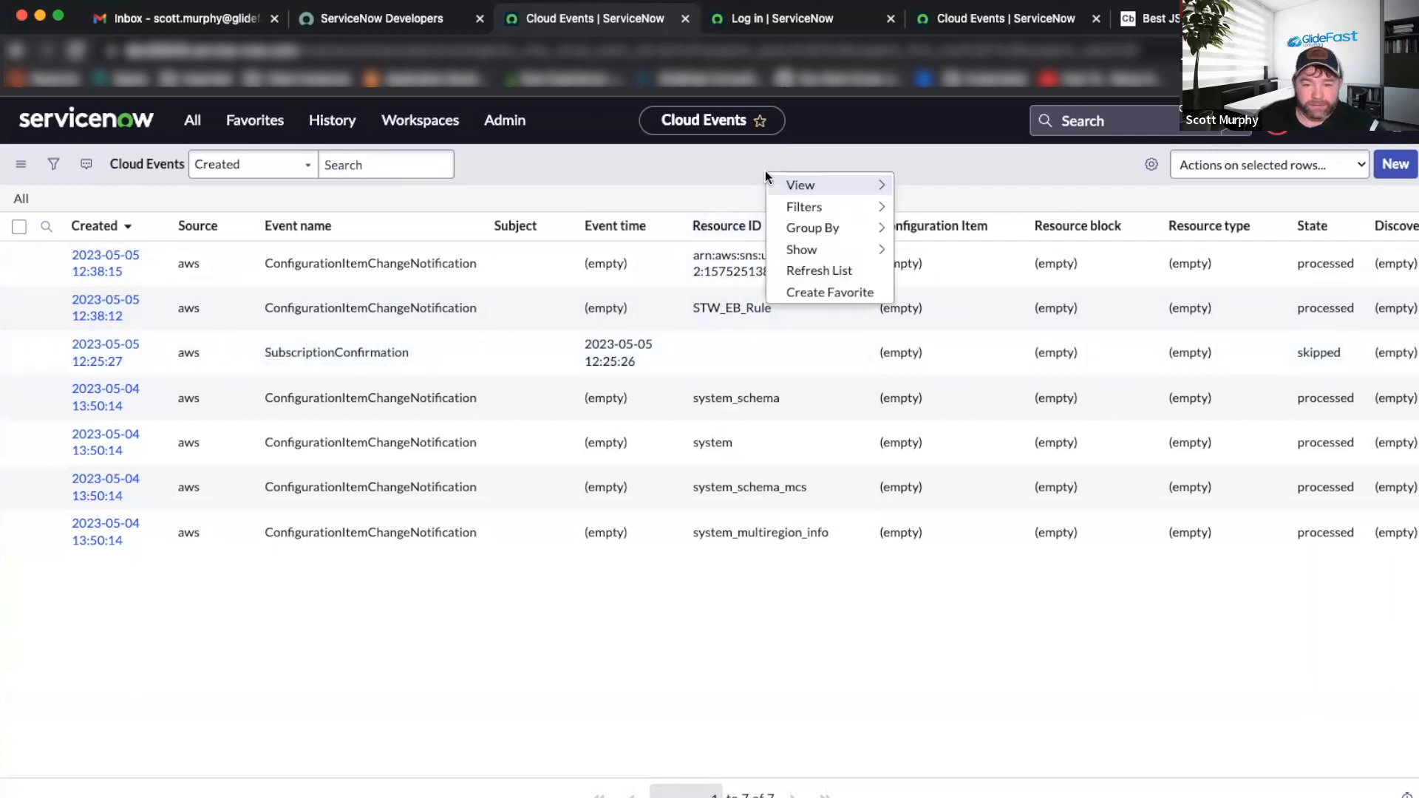
left_click(816, 271)
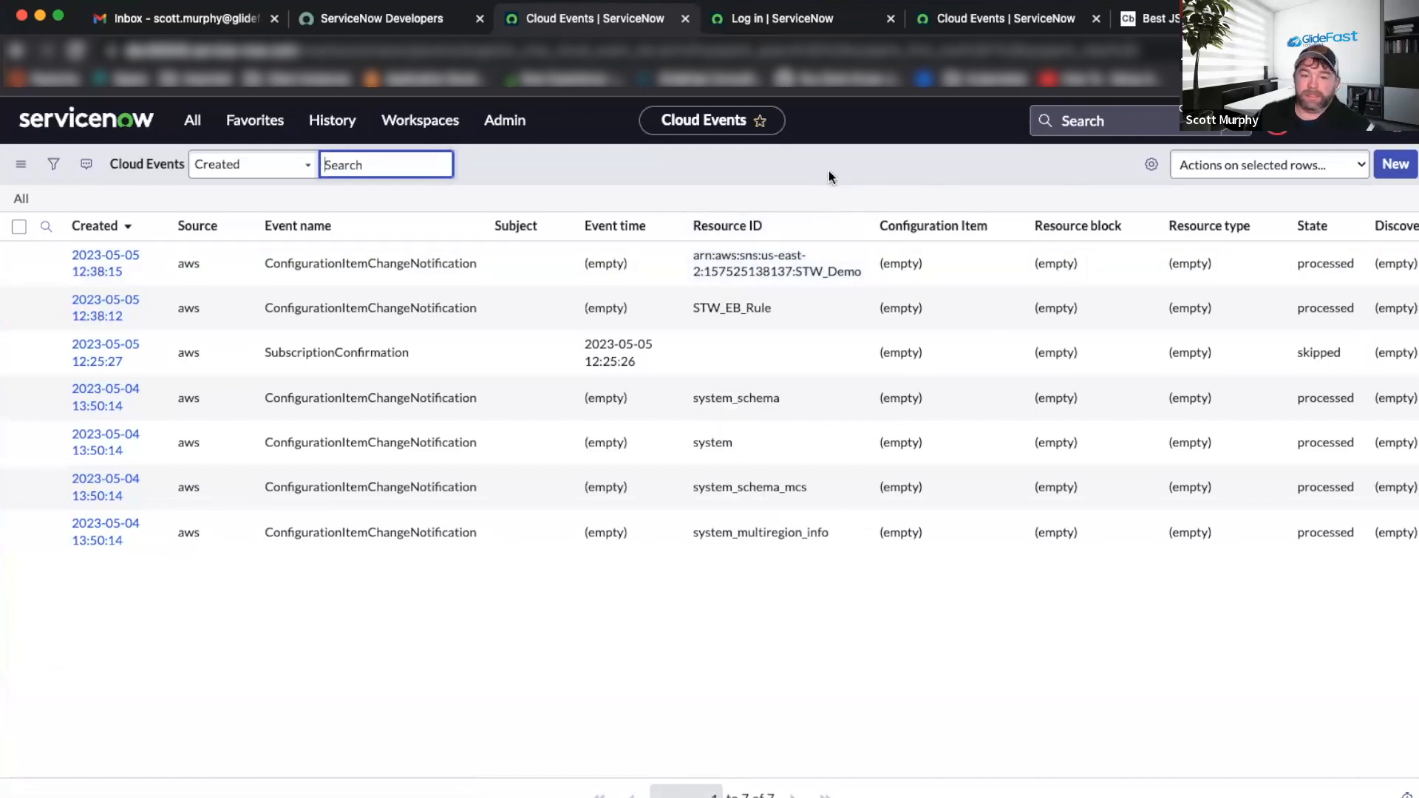
right_click(828, 170)
left_click(867, 264)
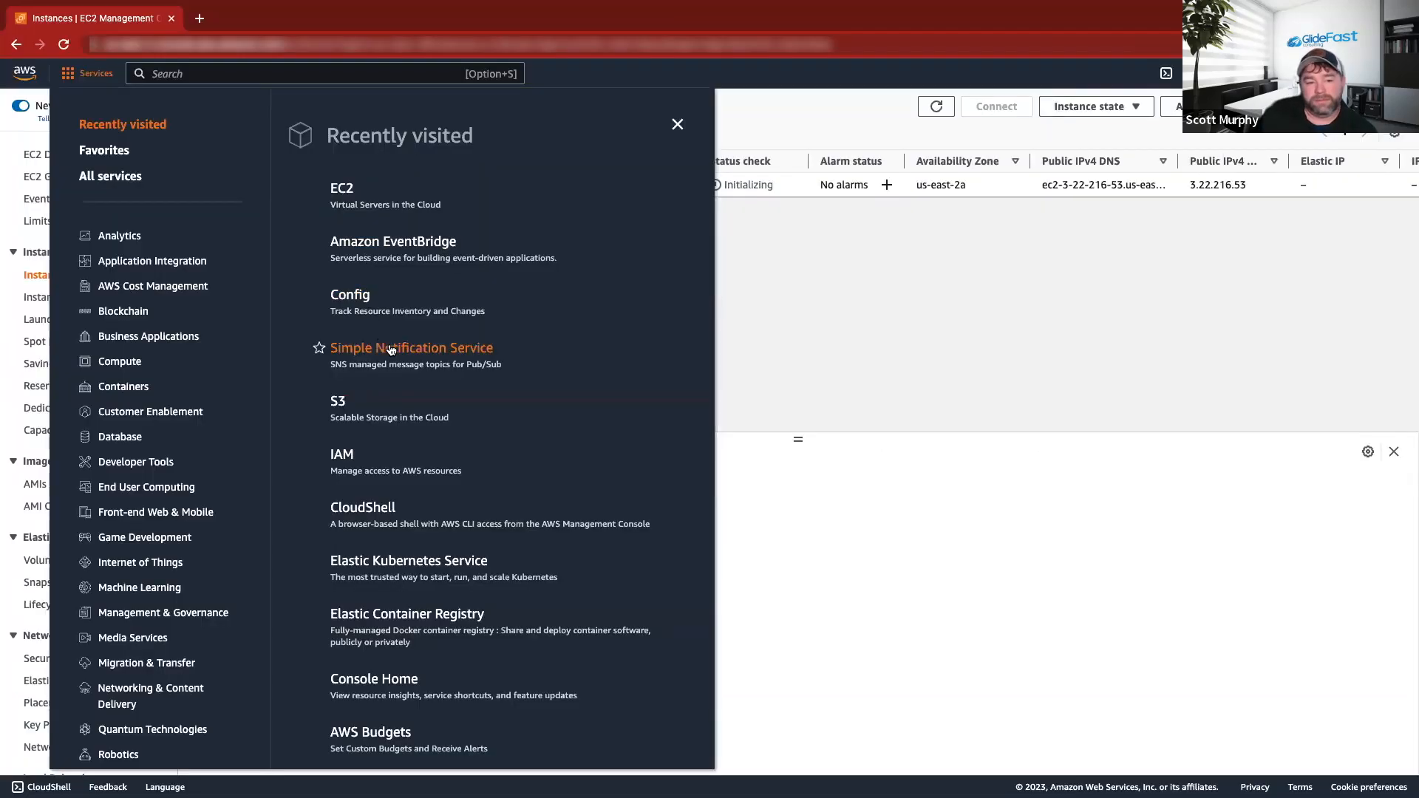
left_click(388, 348)
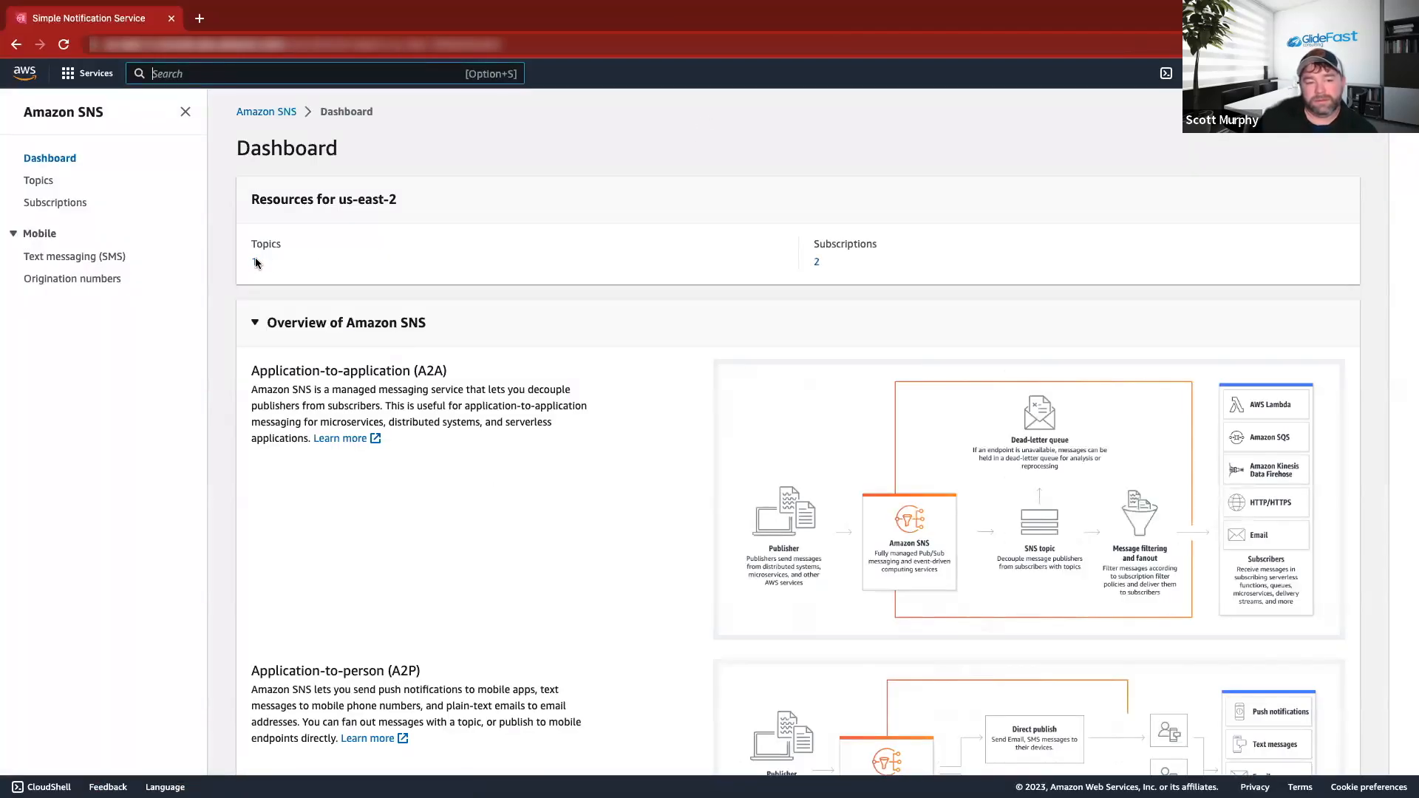
Open the STW_Demo SNS topic to view its confirmed HTTPS subscription to ServiceNow.
left_click(255, 258)
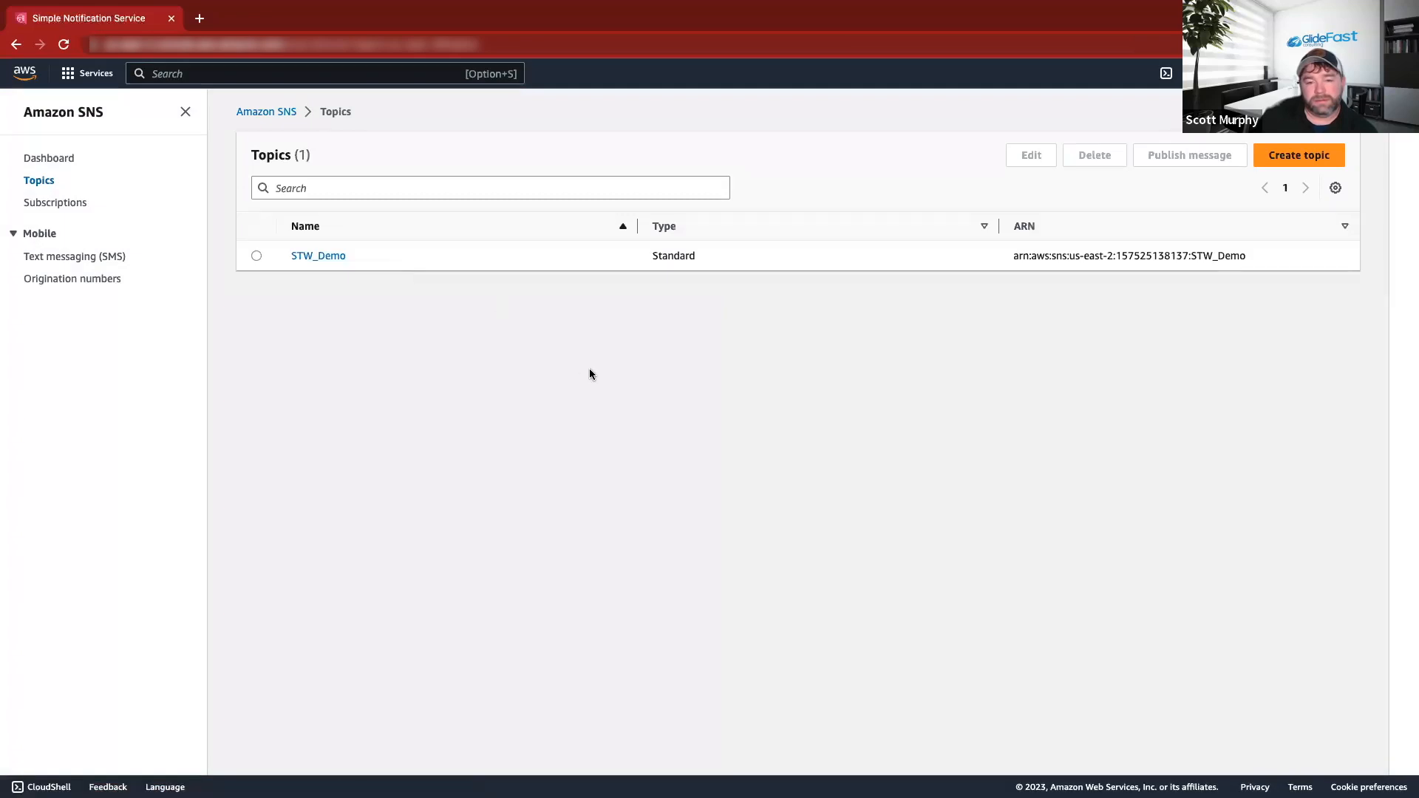
left_click(330, 259)
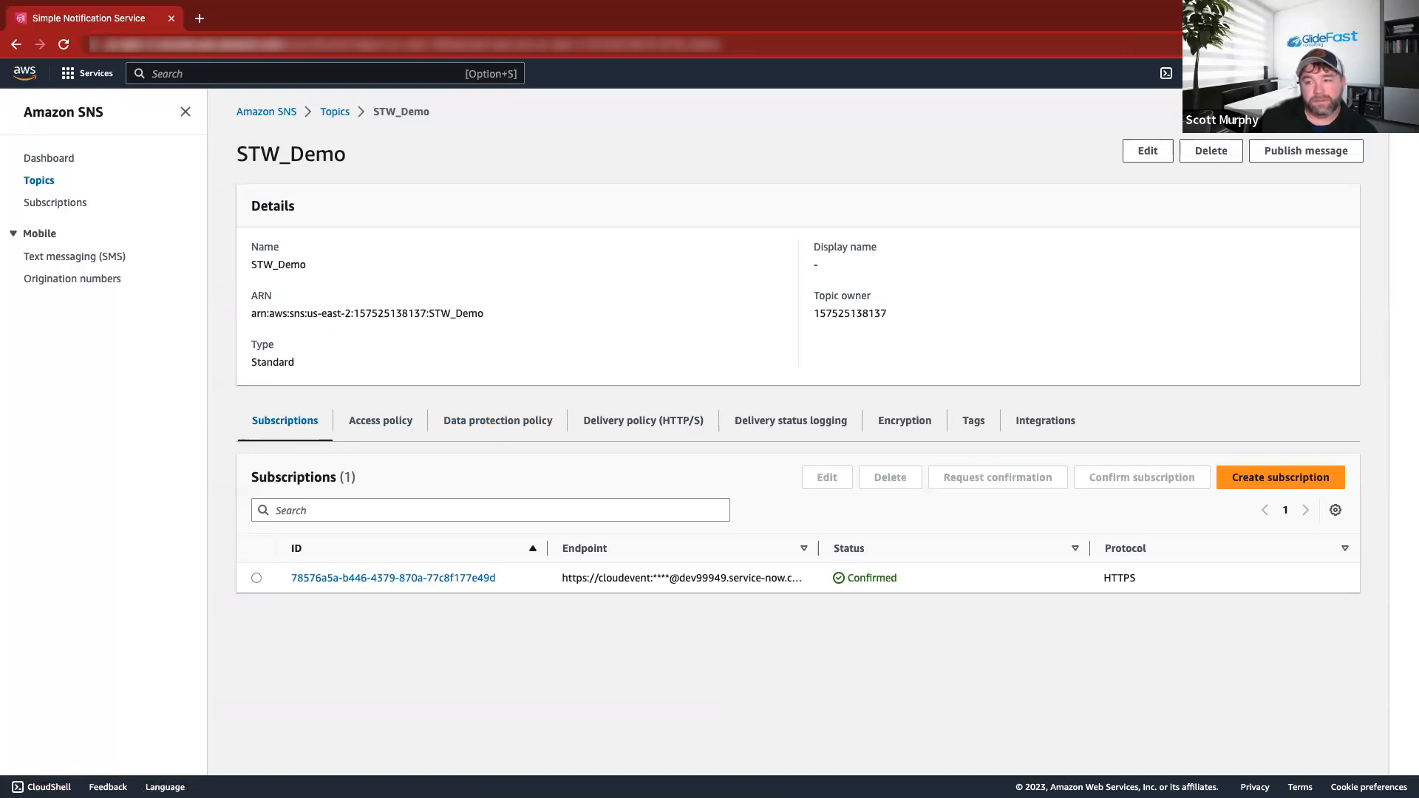
left_click(1294, 73)
left_click(1294, 74)
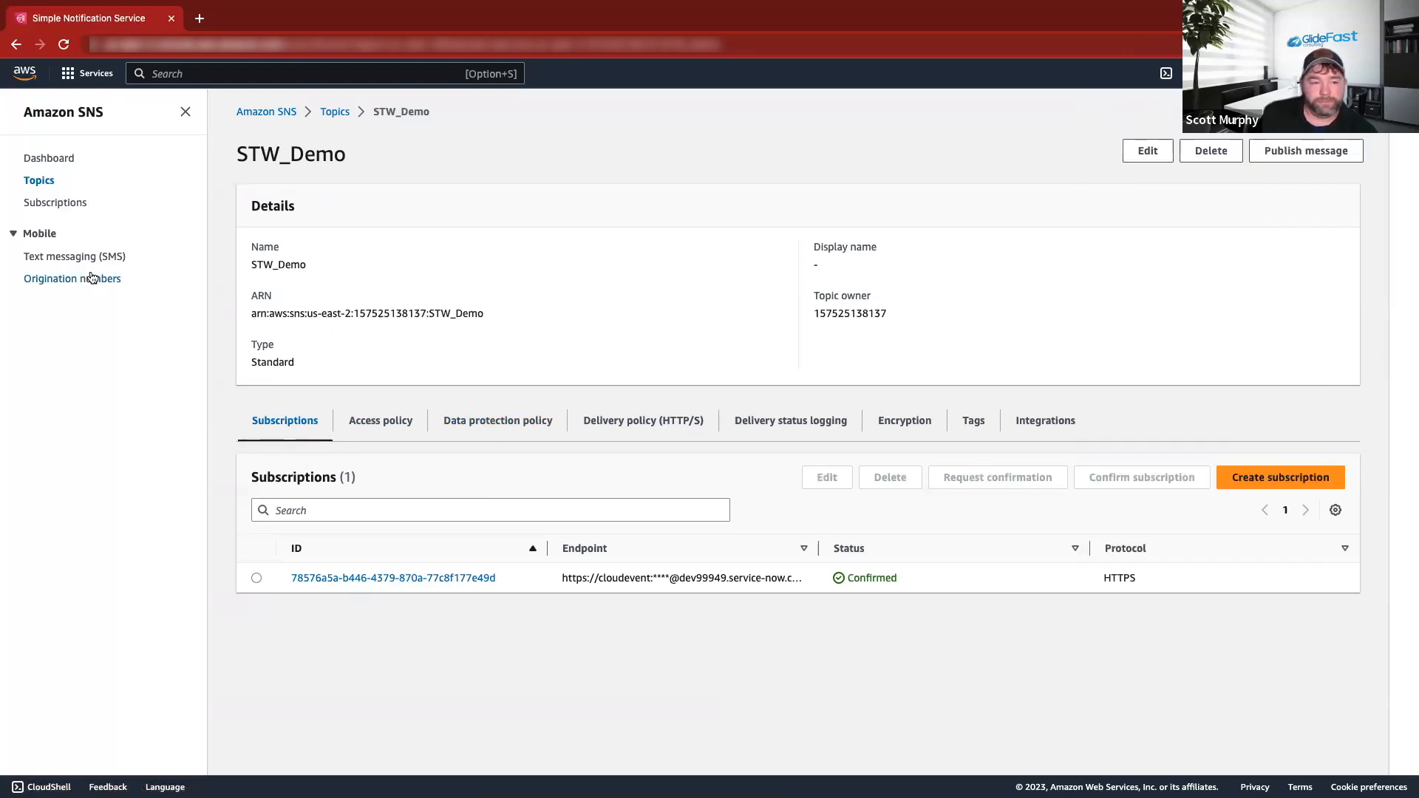
left_click(185, 112)
Refresh the ServiceNow Cloud Events list and return to the STW_Demo topic page.
key("super+grave")
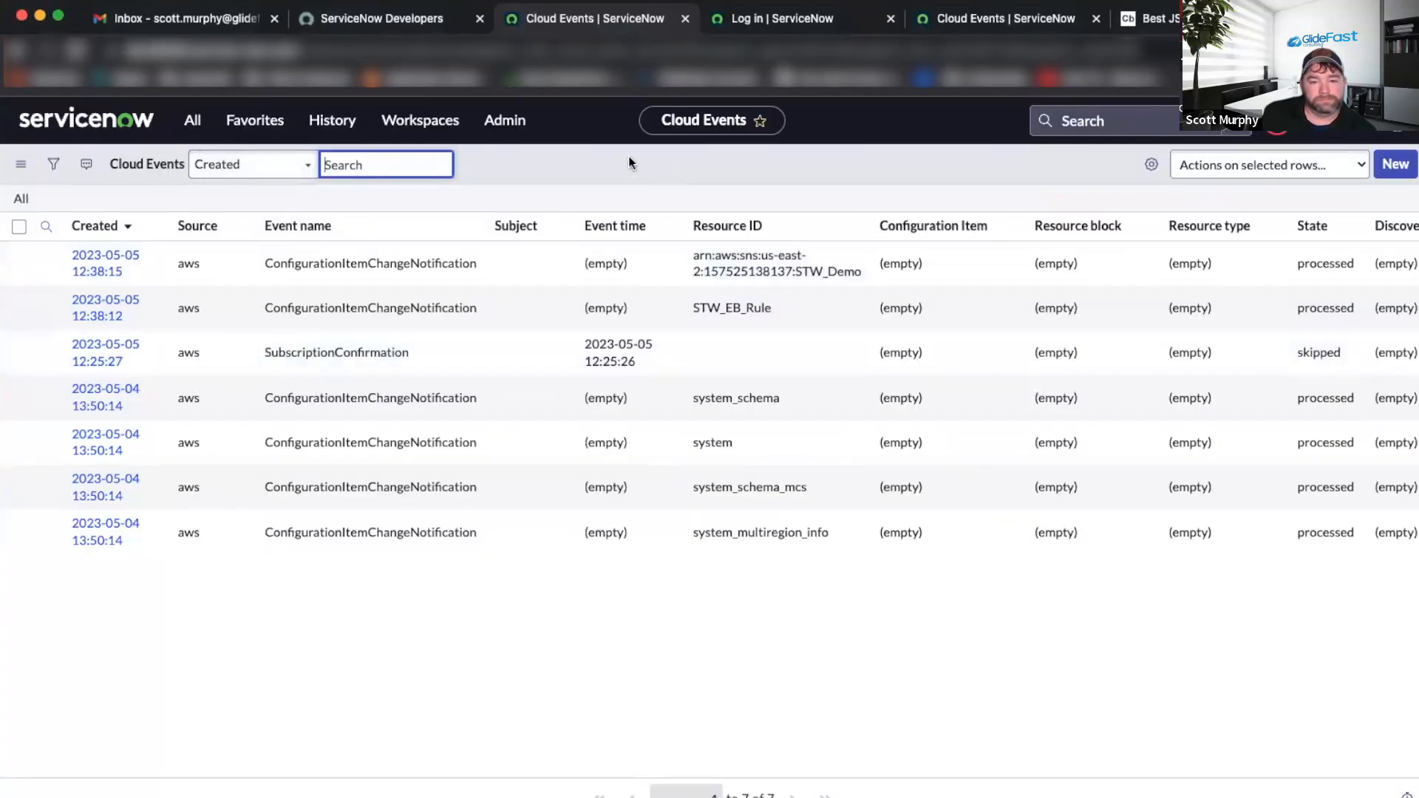
right_click(628, 157)
left_click(690, 254)
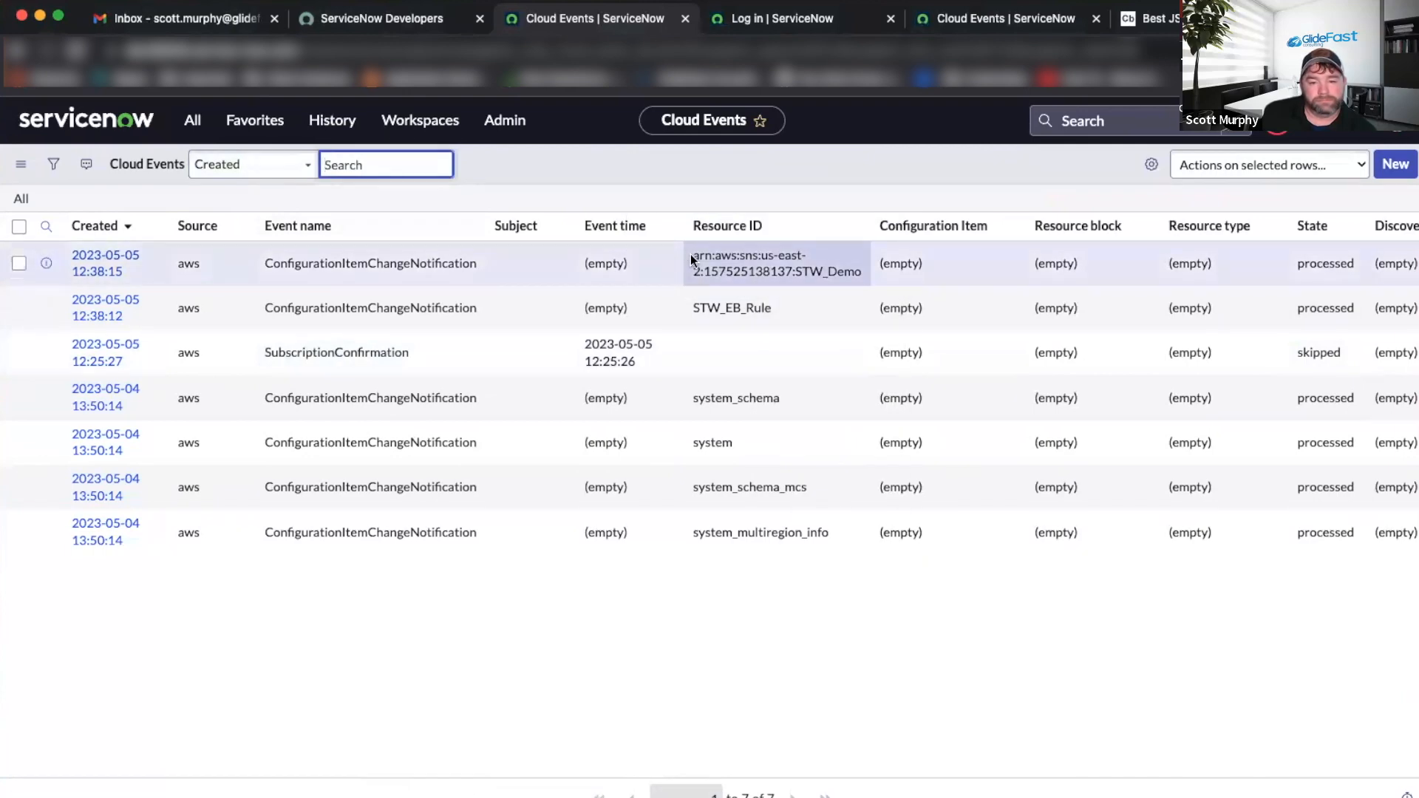
key("super+grave")
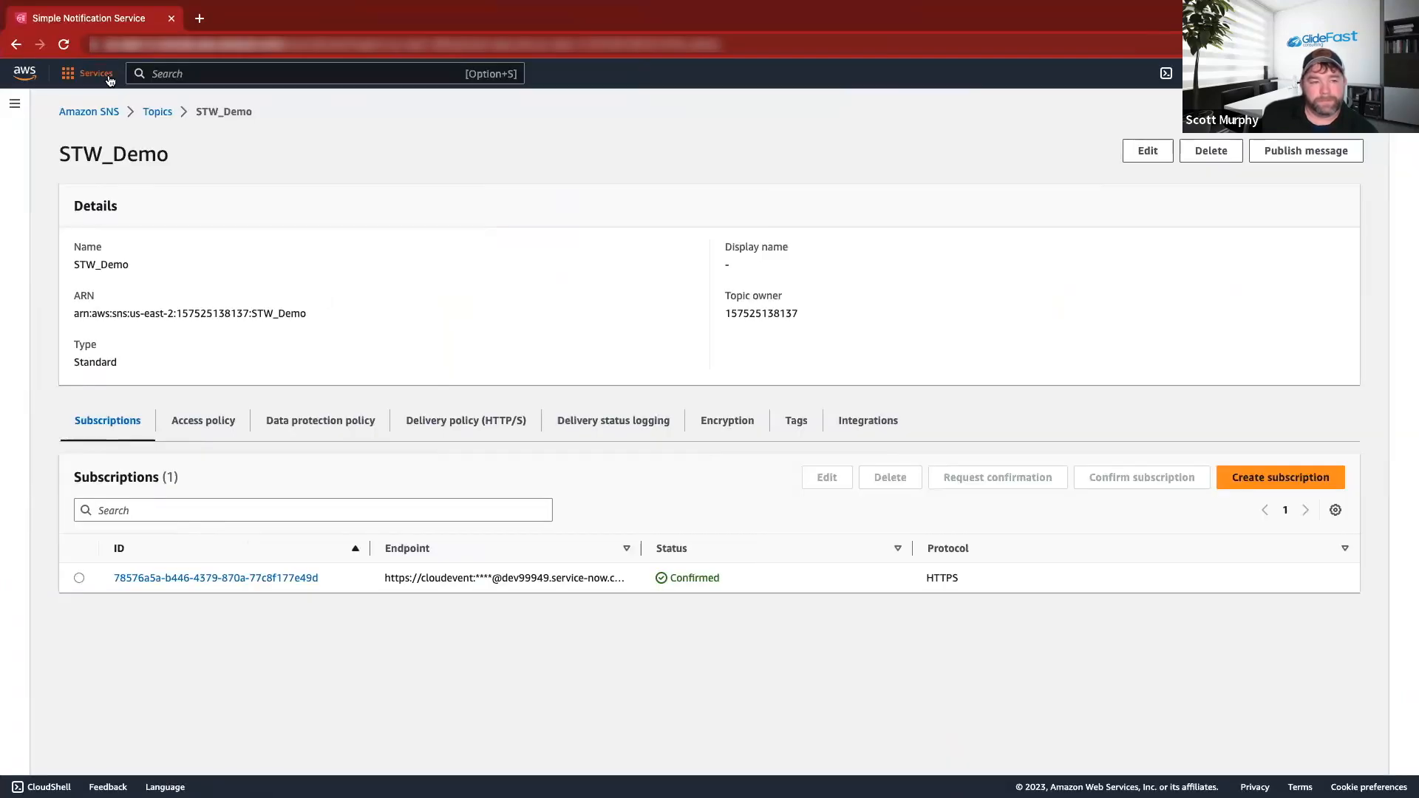
Stop the STW-DEMO instance from the running EC2 instances list, then return to ServiceNow.
left_click(96, 73)
left_click(341, 242)
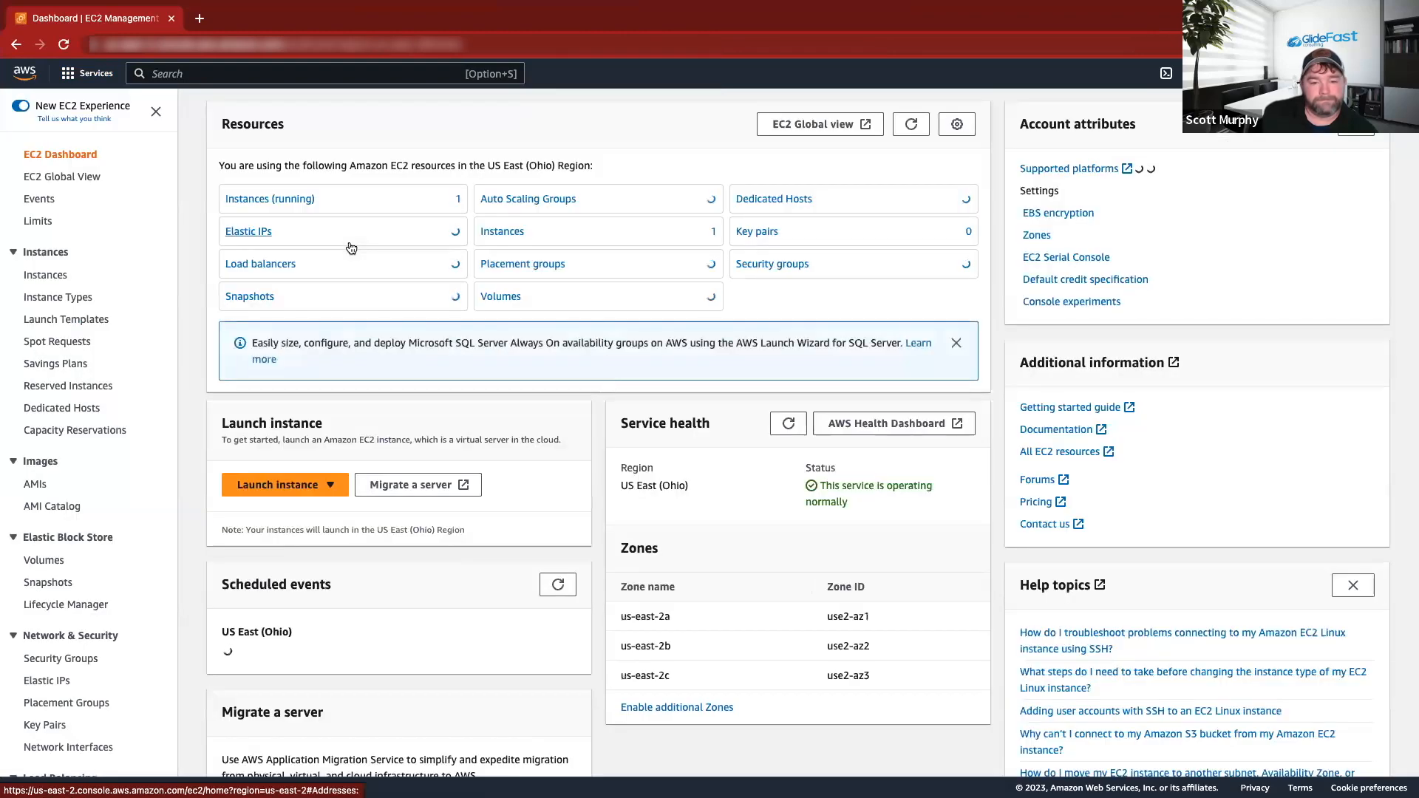
left_click(273, 199)
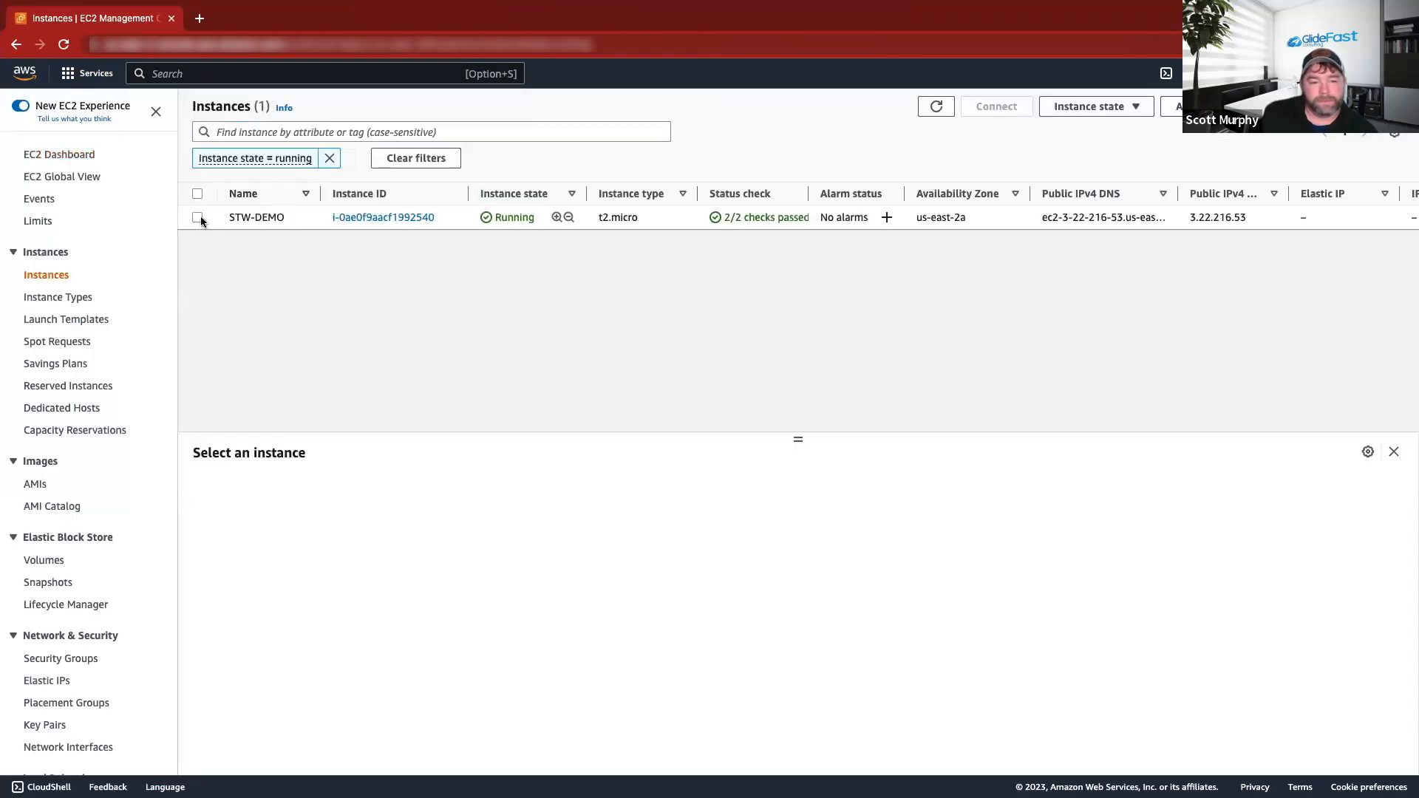
left_click(201, 216)
left_click(1175, 106)
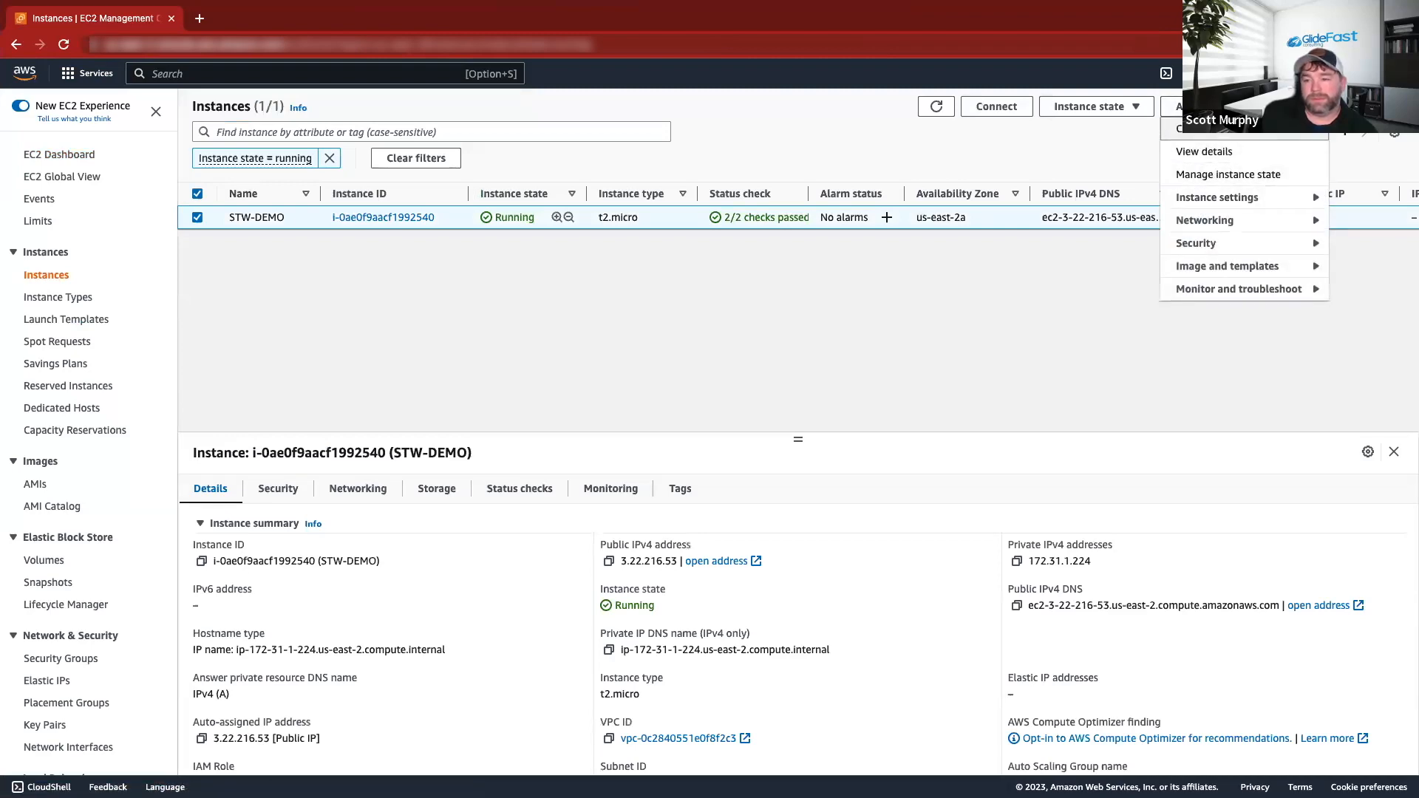
left_click(1088, 105)
left_click(1087, 129)
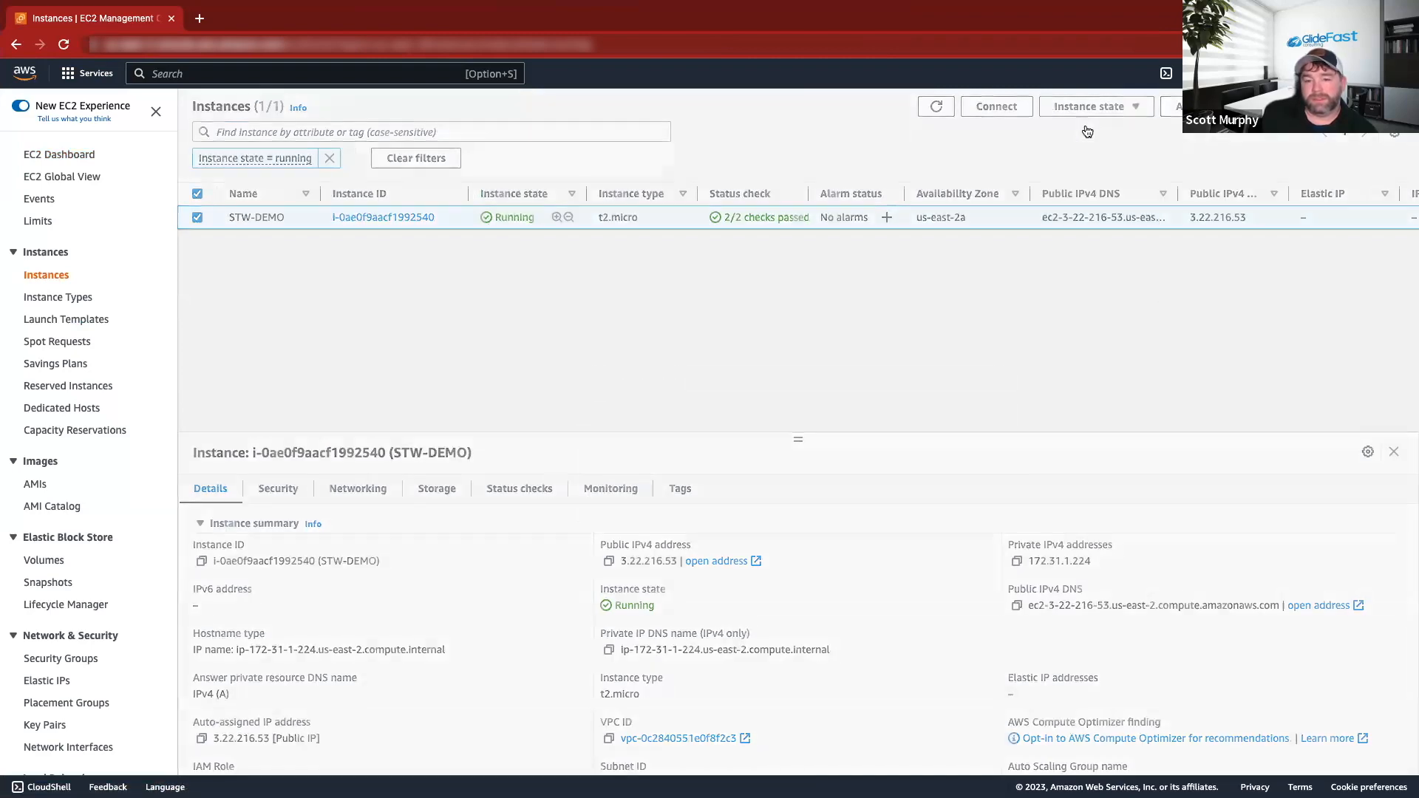
left_click(977, 499)
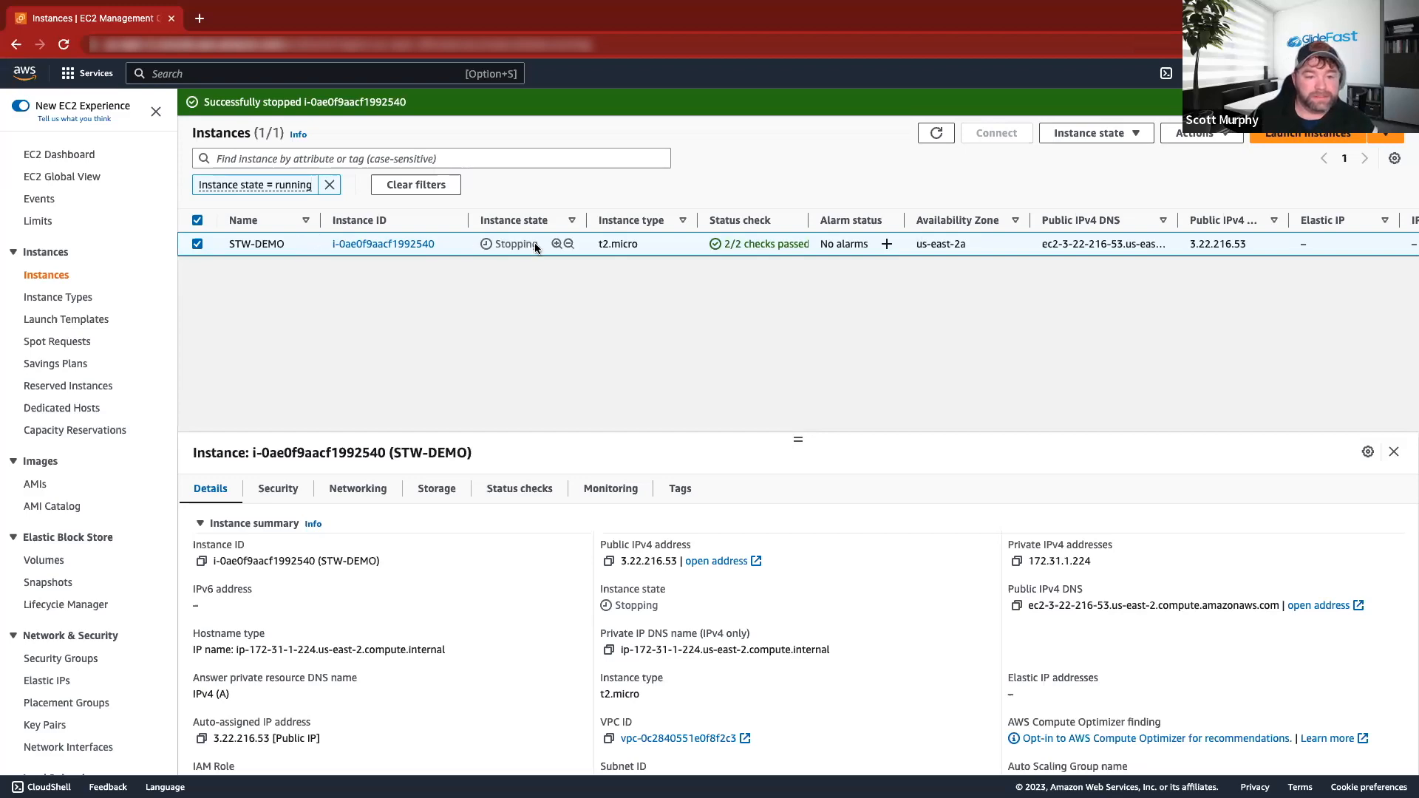
key("ctrl+Left")
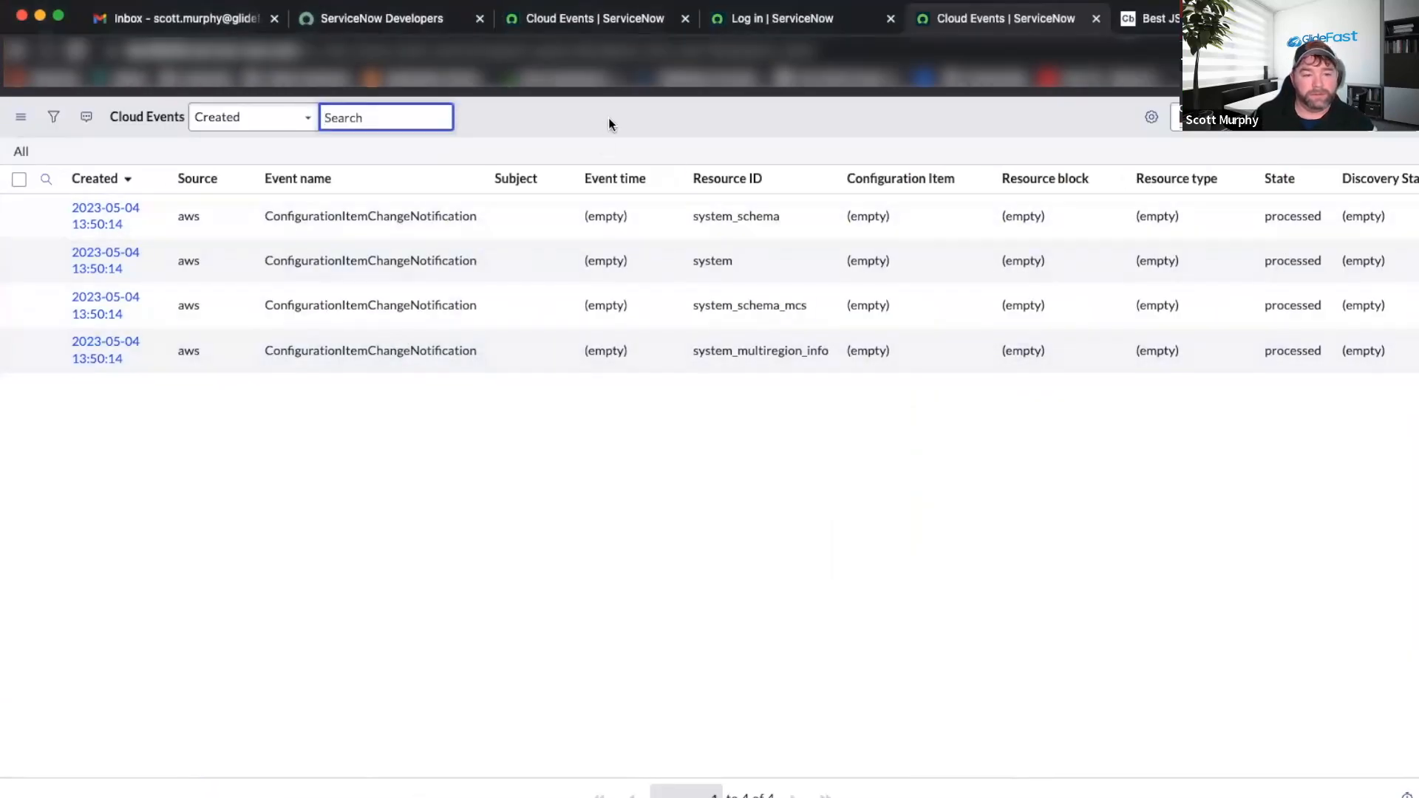
Refresh the Cloud Events list twice, checking State and Discovery Status of the new EC2 events.
right_click(614, 120)
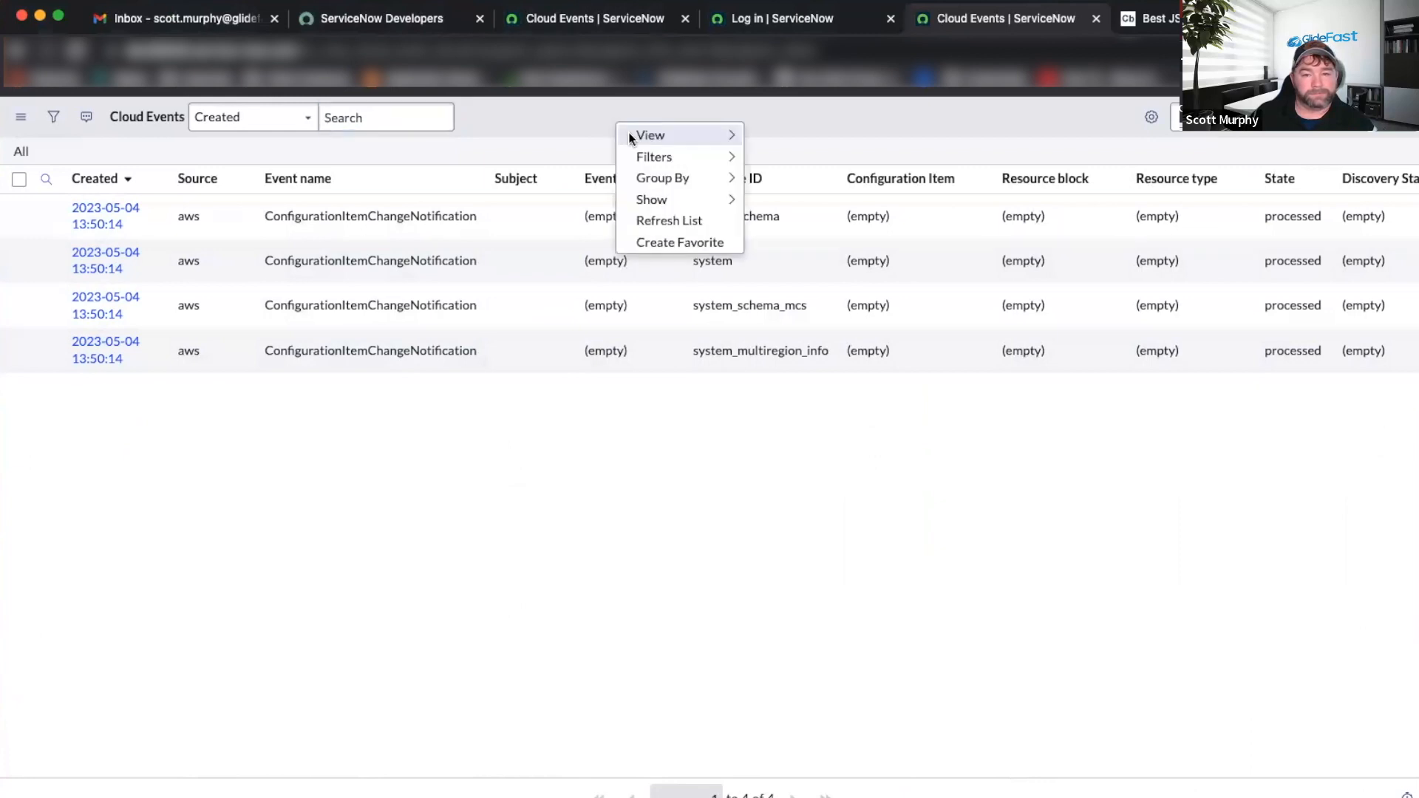
left_click(671, 225)
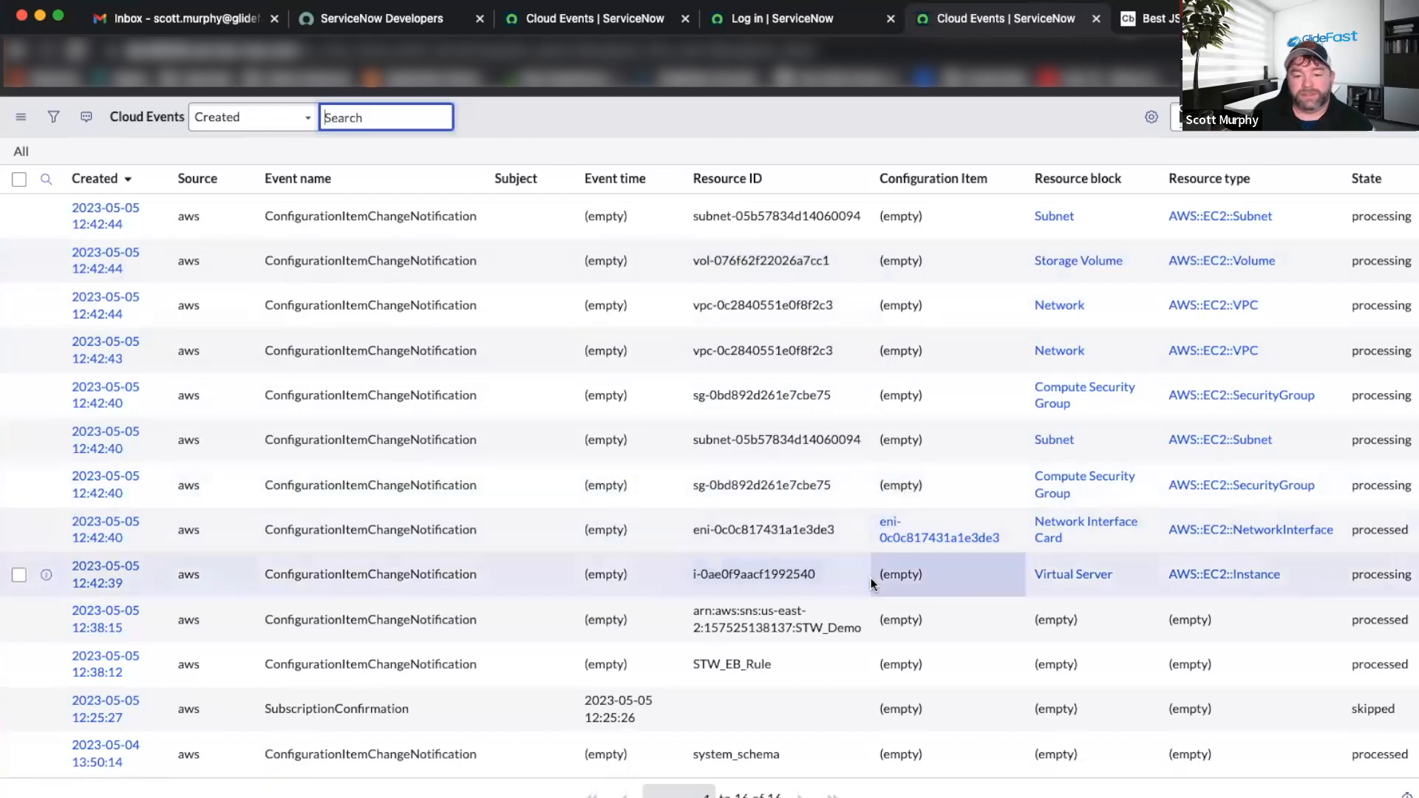
scroll(783, 582, "right", 5)
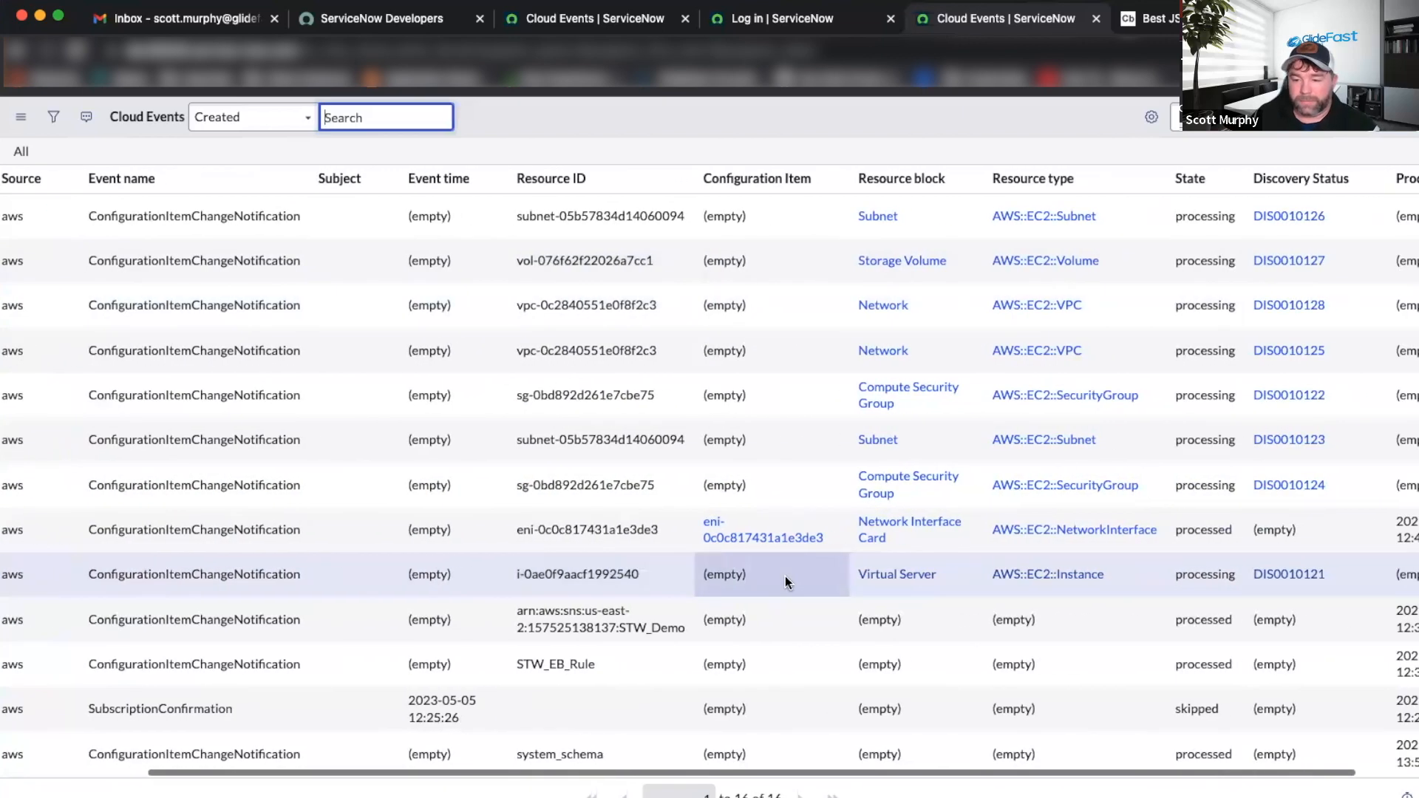
scroll(785, 580, "right", 2)
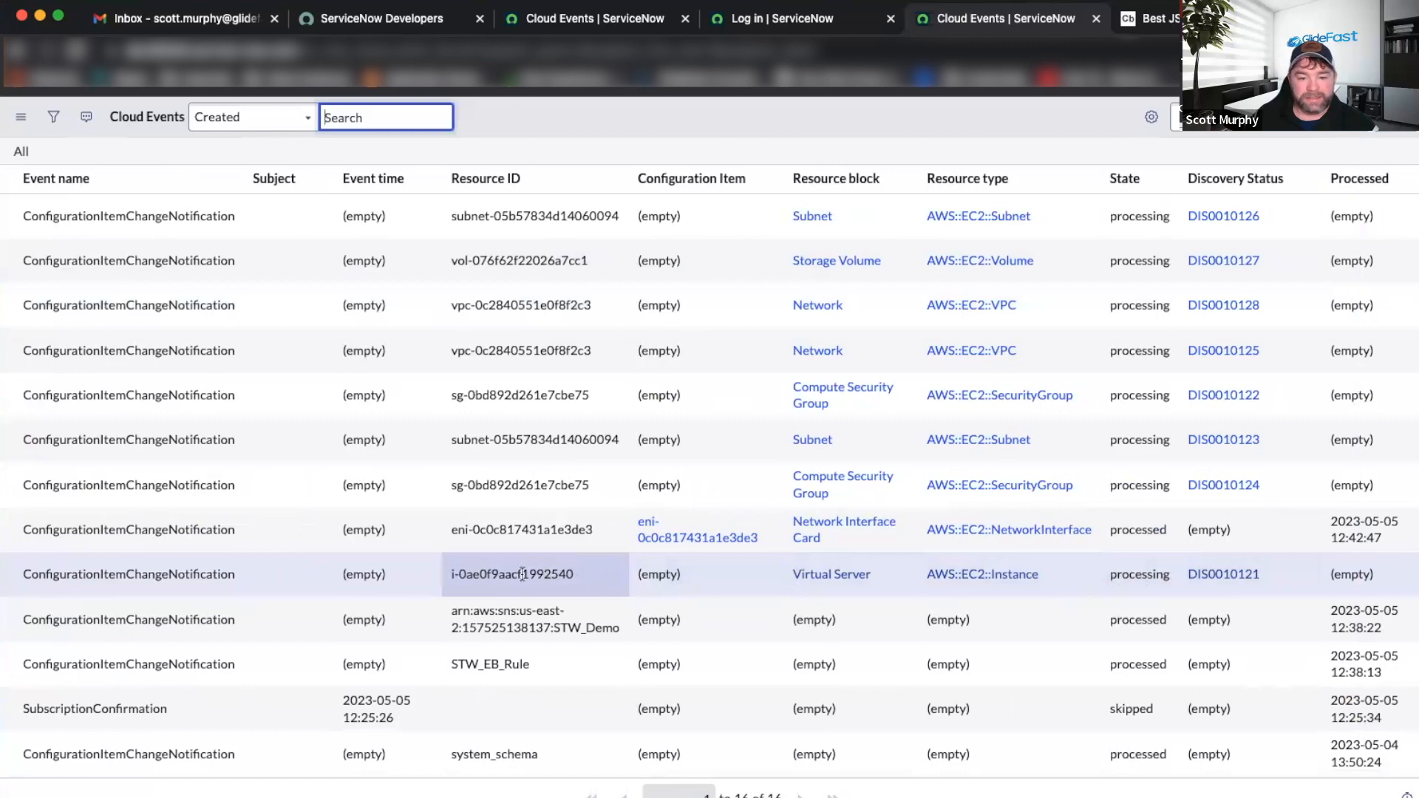
scroll(467, 584, "left", 5)
scroll(437, 581, "right", 4)
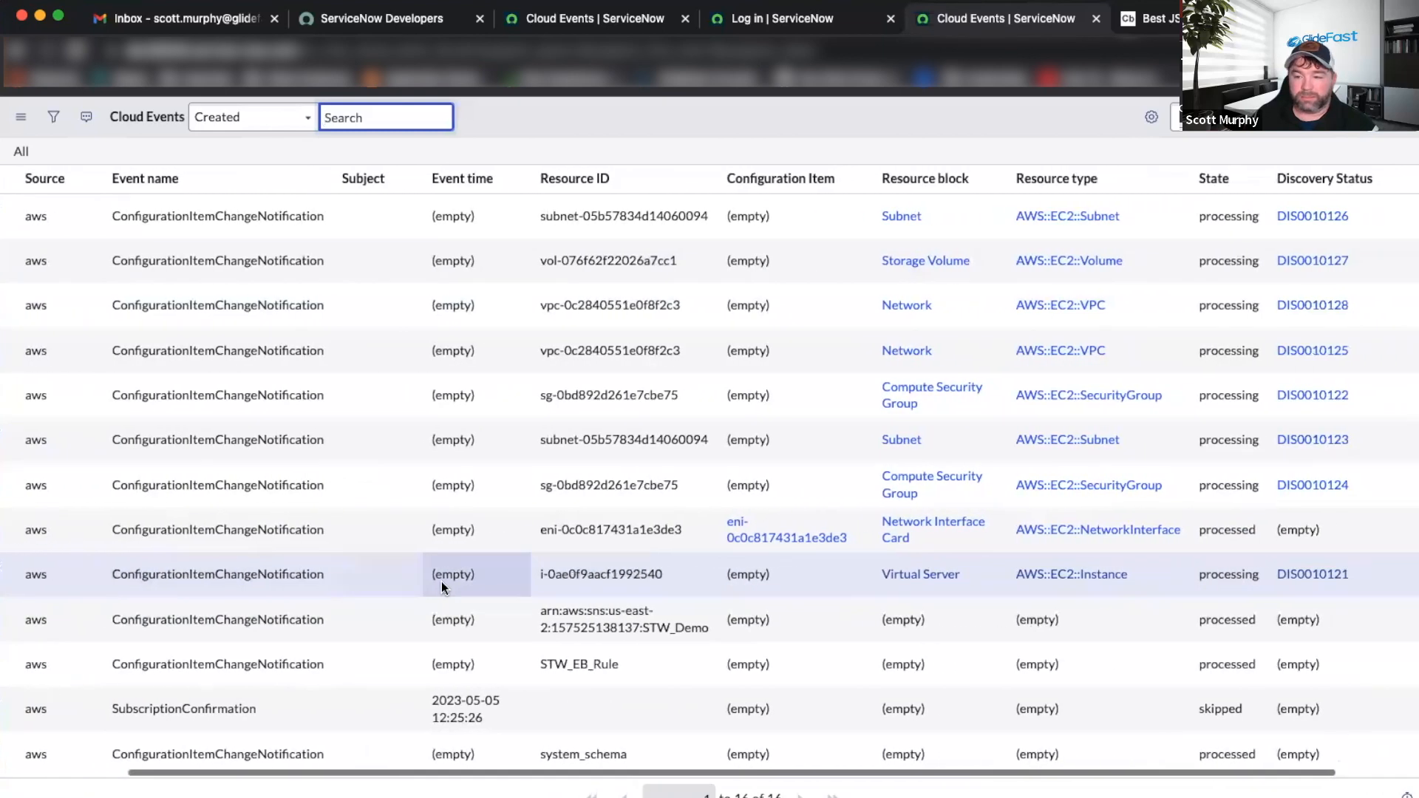
scroll(441, 580, "right", 2)
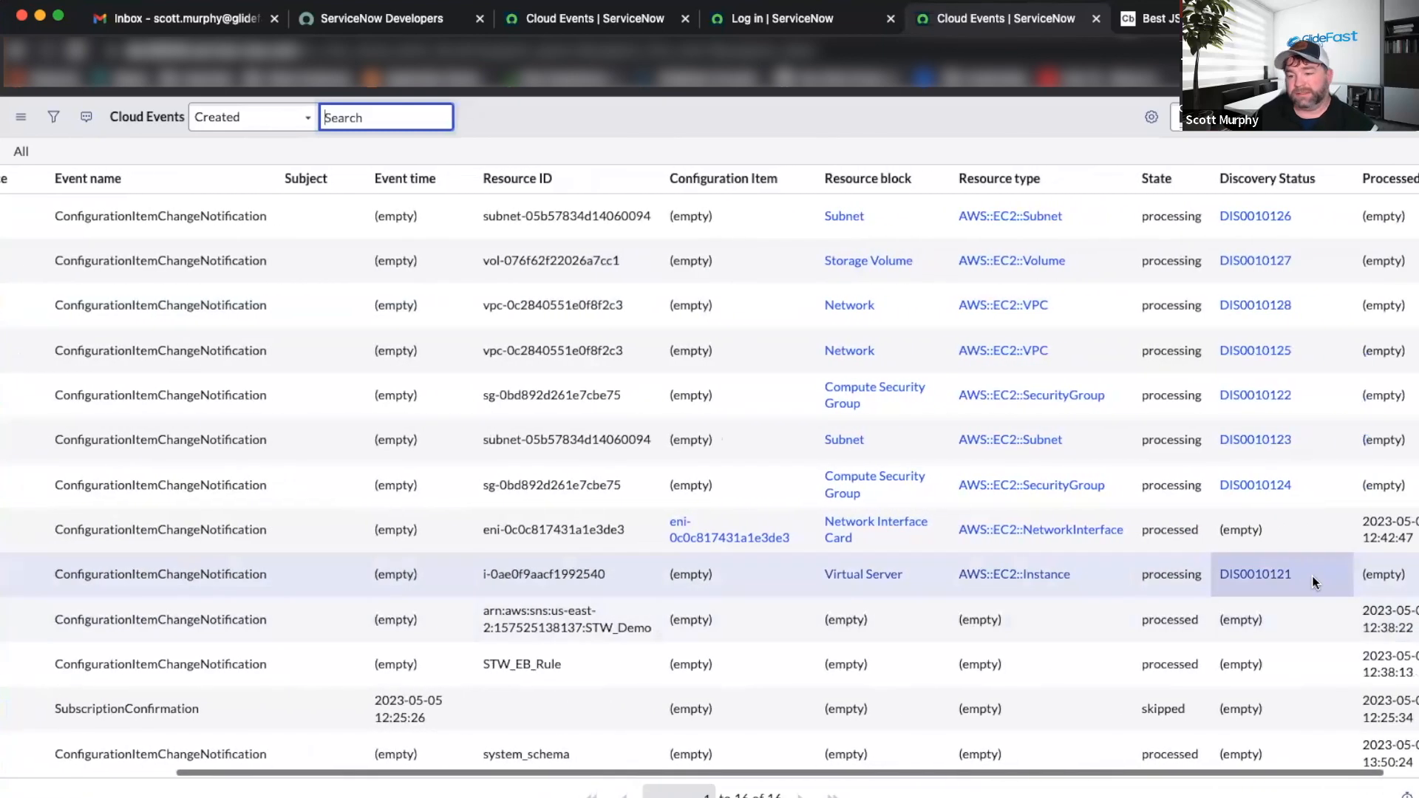
right_click(1025, 112)
left_click(1068, 210)
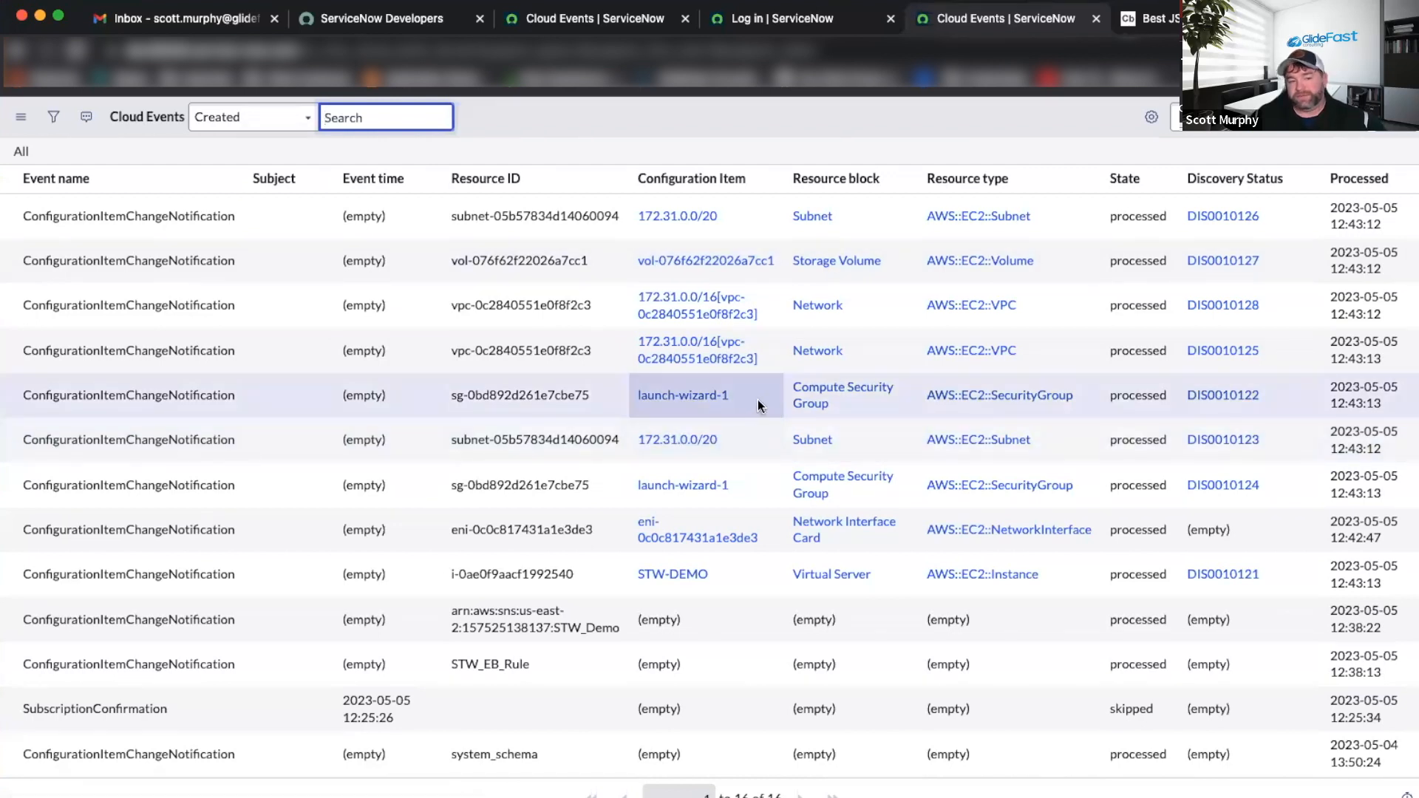
key("super+Tab")
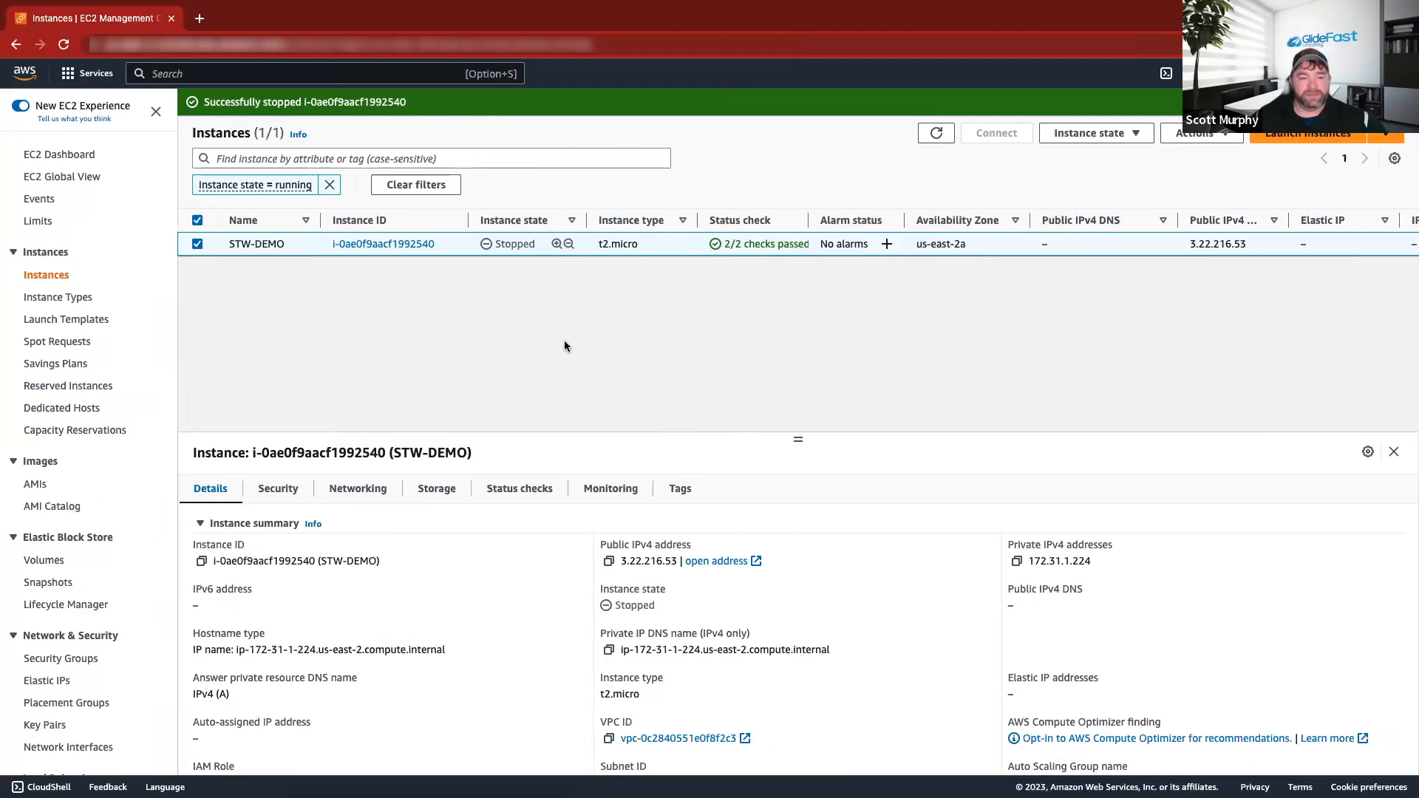
Navigate to Simple Notification Service Topics and open the STW_Demo topic.
left_click(77, 79)
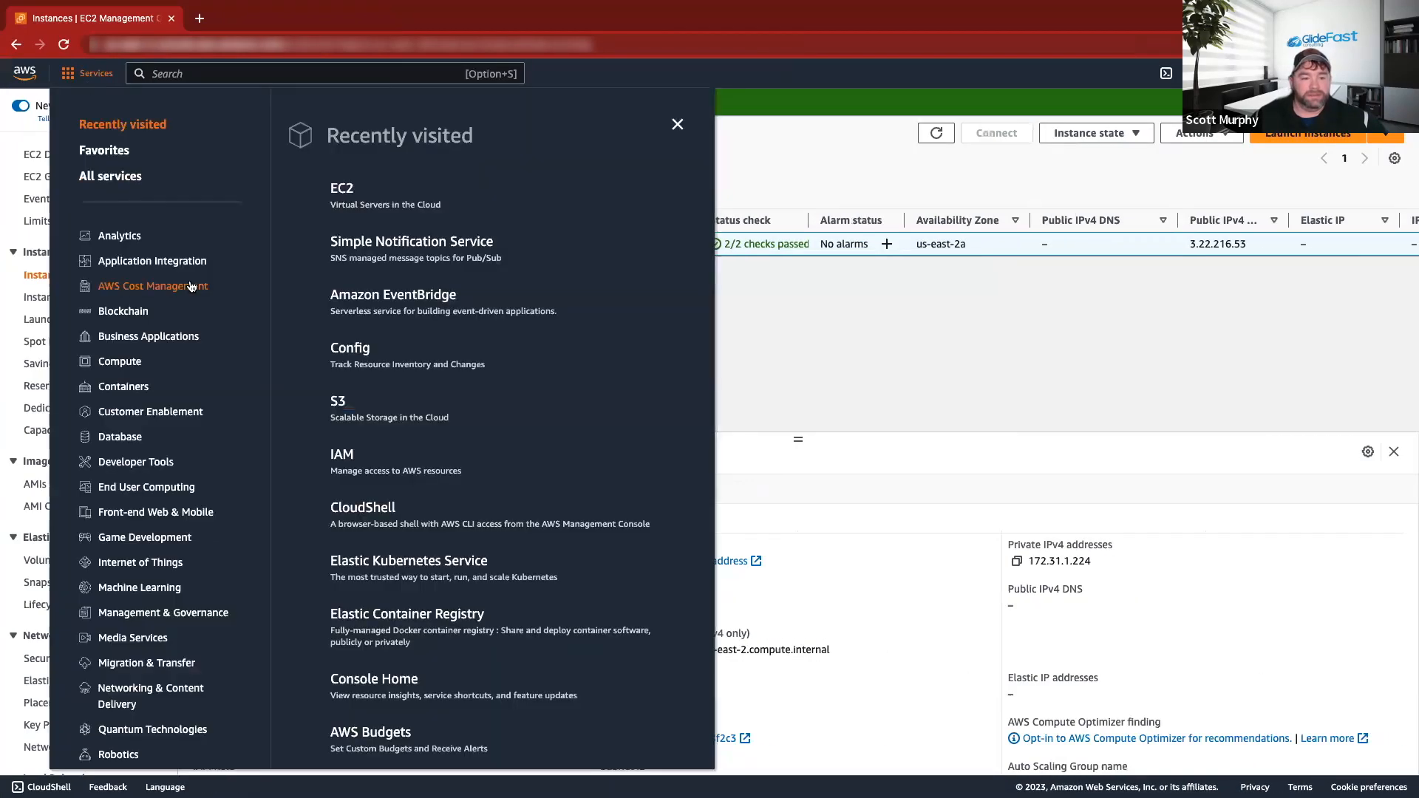
left_click(412, 255)
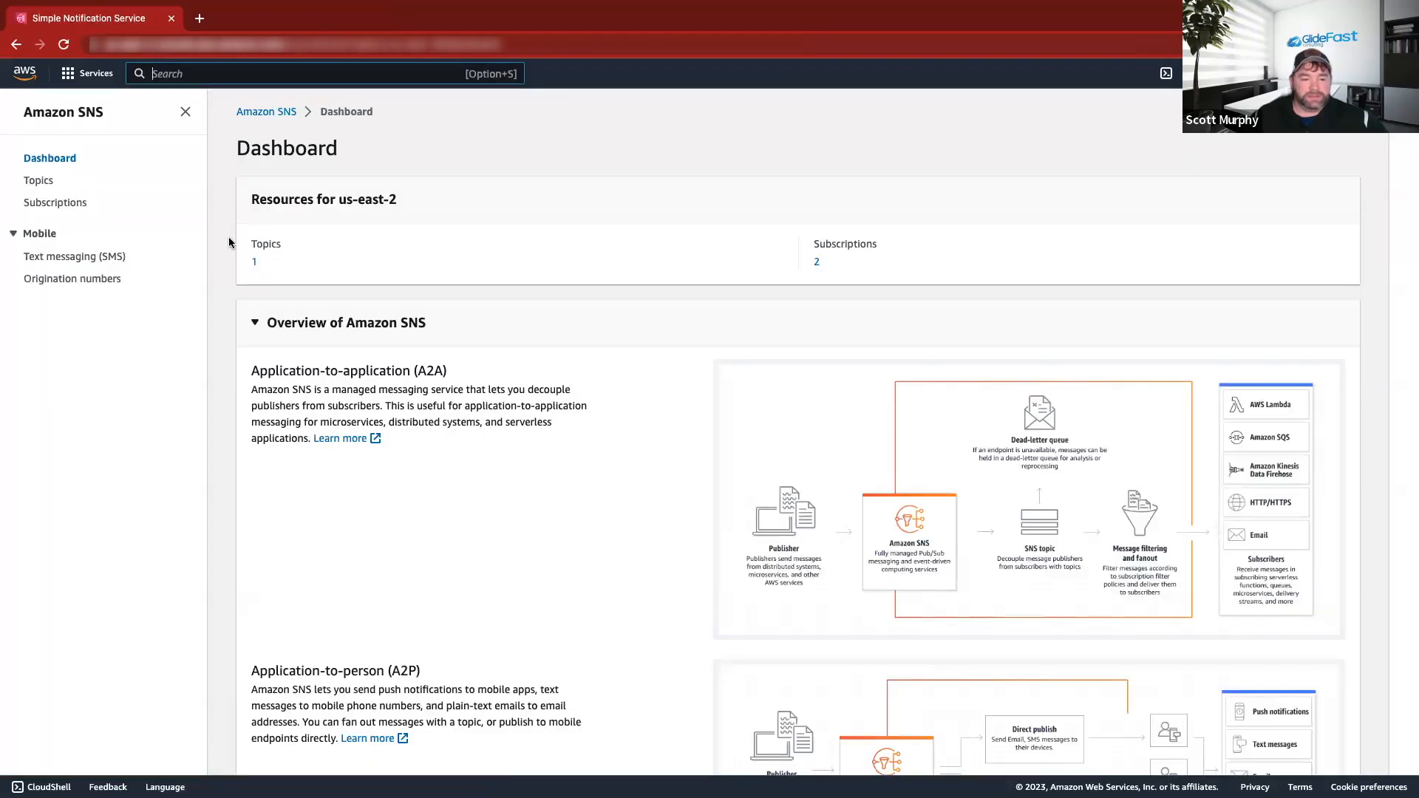
left_click(38, 180)
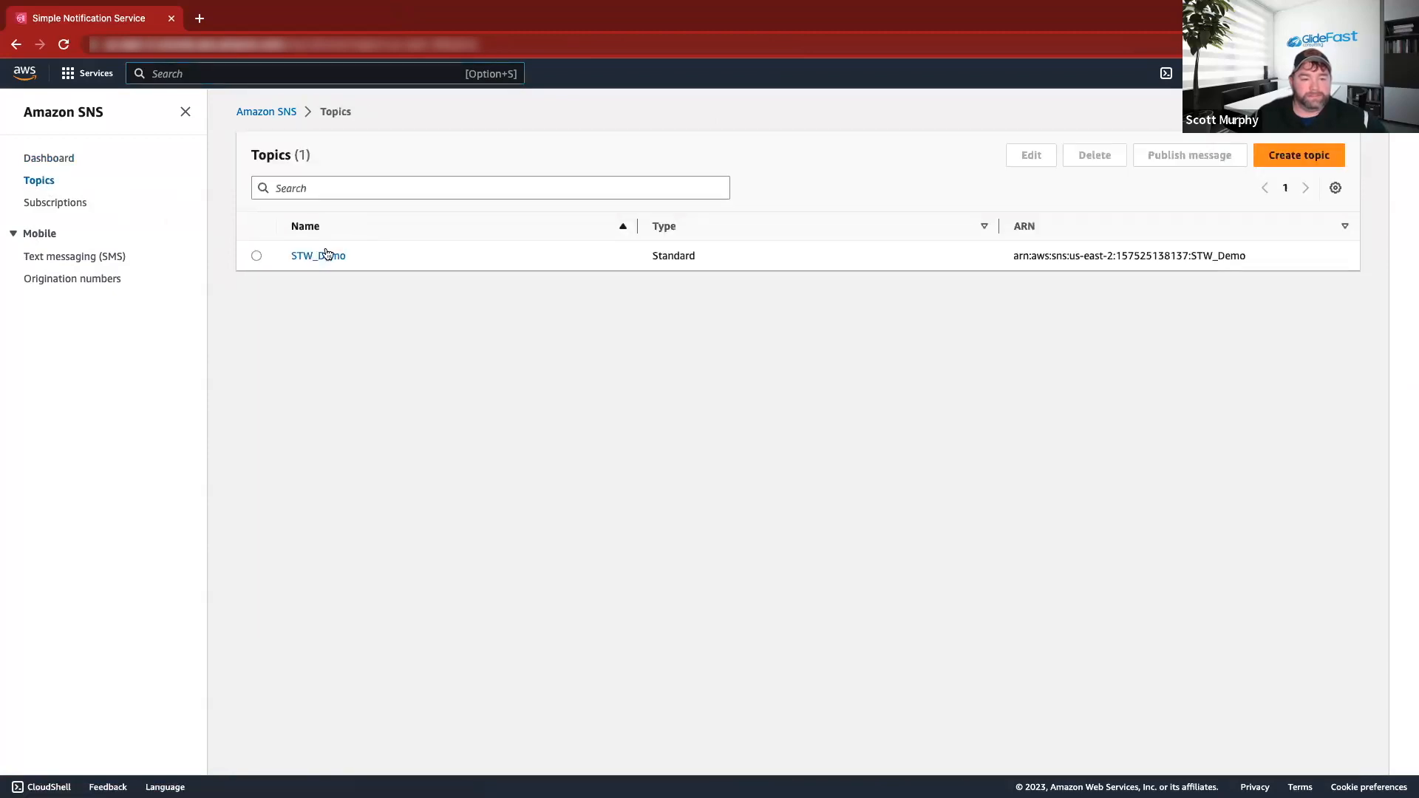
left_click(315, 253)
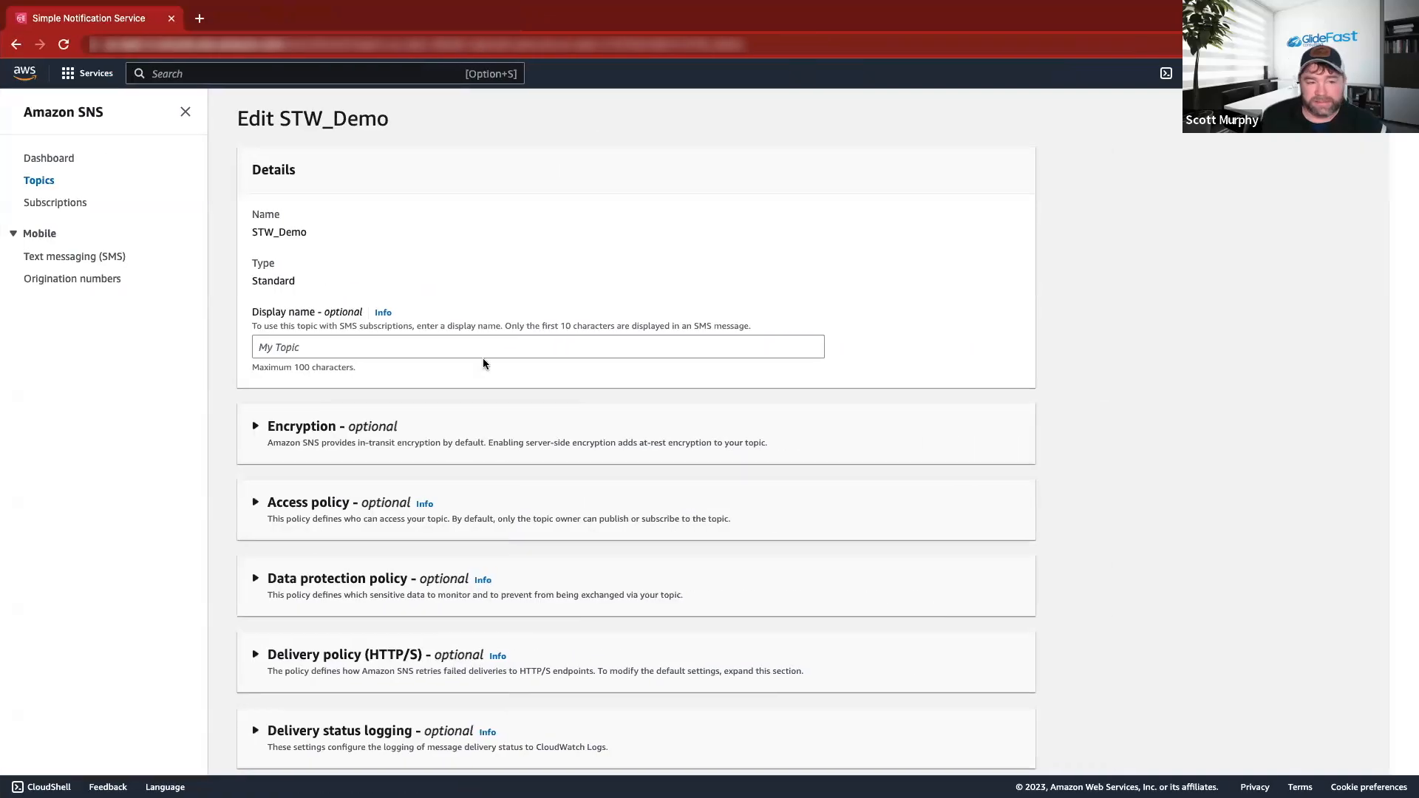
scroll(484, 363, "down", 1)
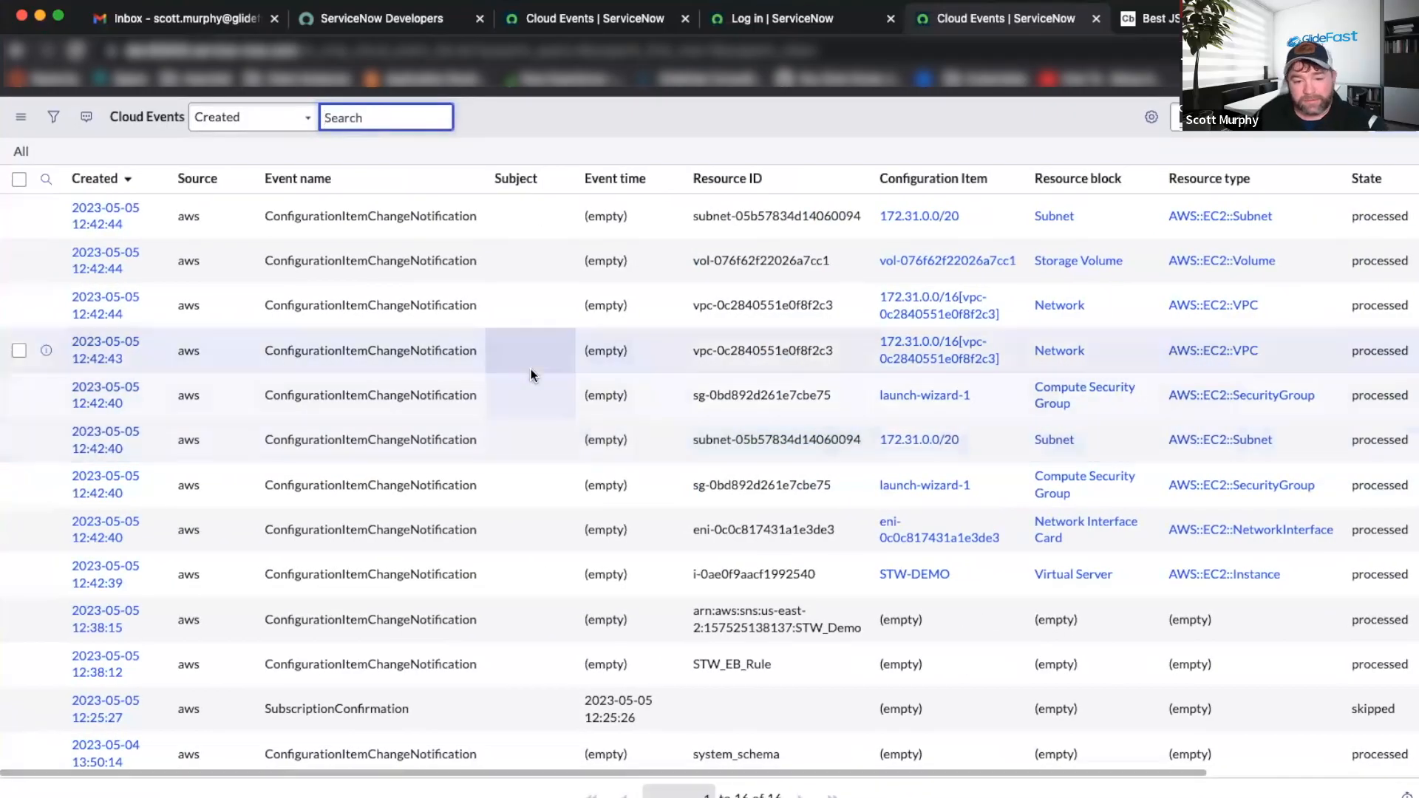
Refresh the Cloud Events list and open the STW-DEMO configuration item record, showing State Off.
scroll(927, 484, "right", 3)
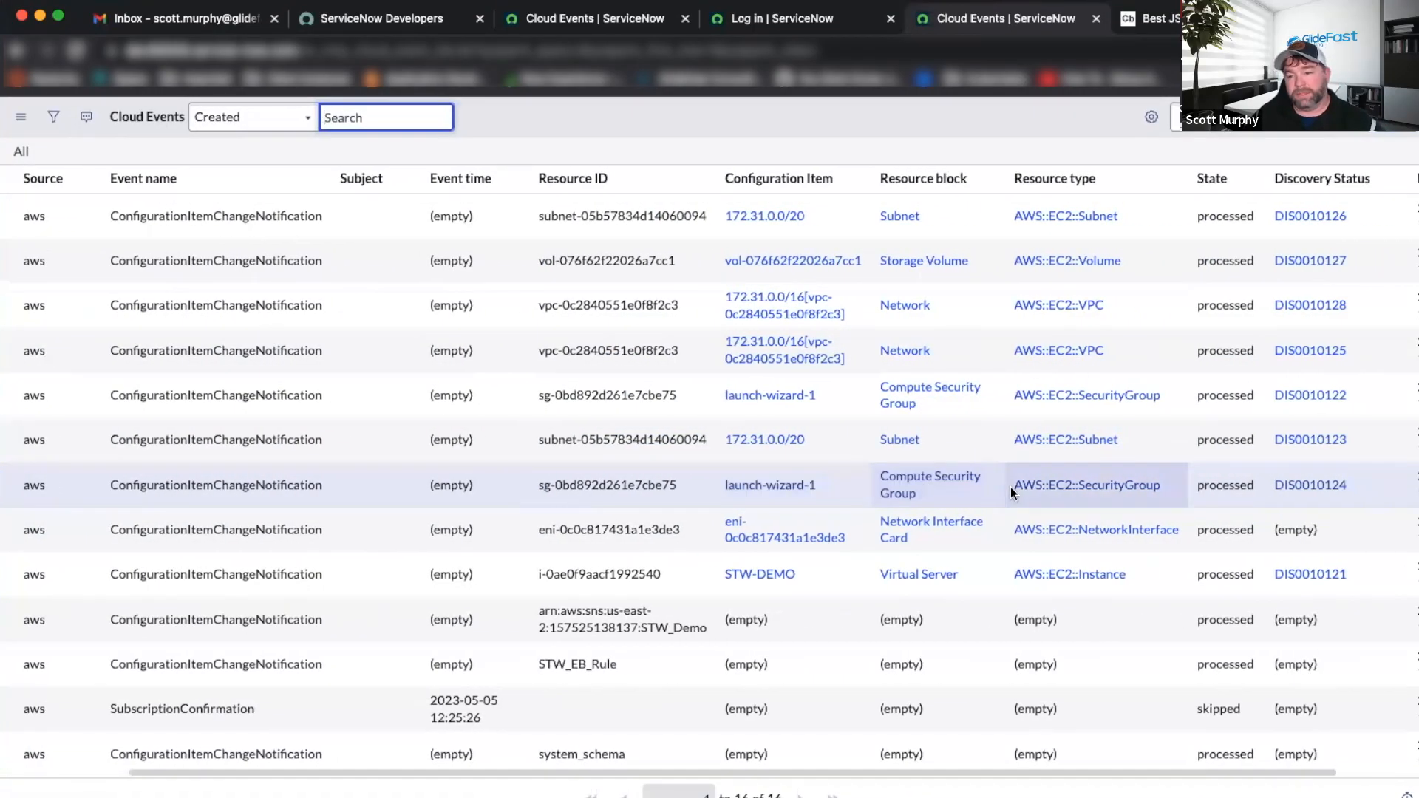
scroll(1123, 502, "right", 1)
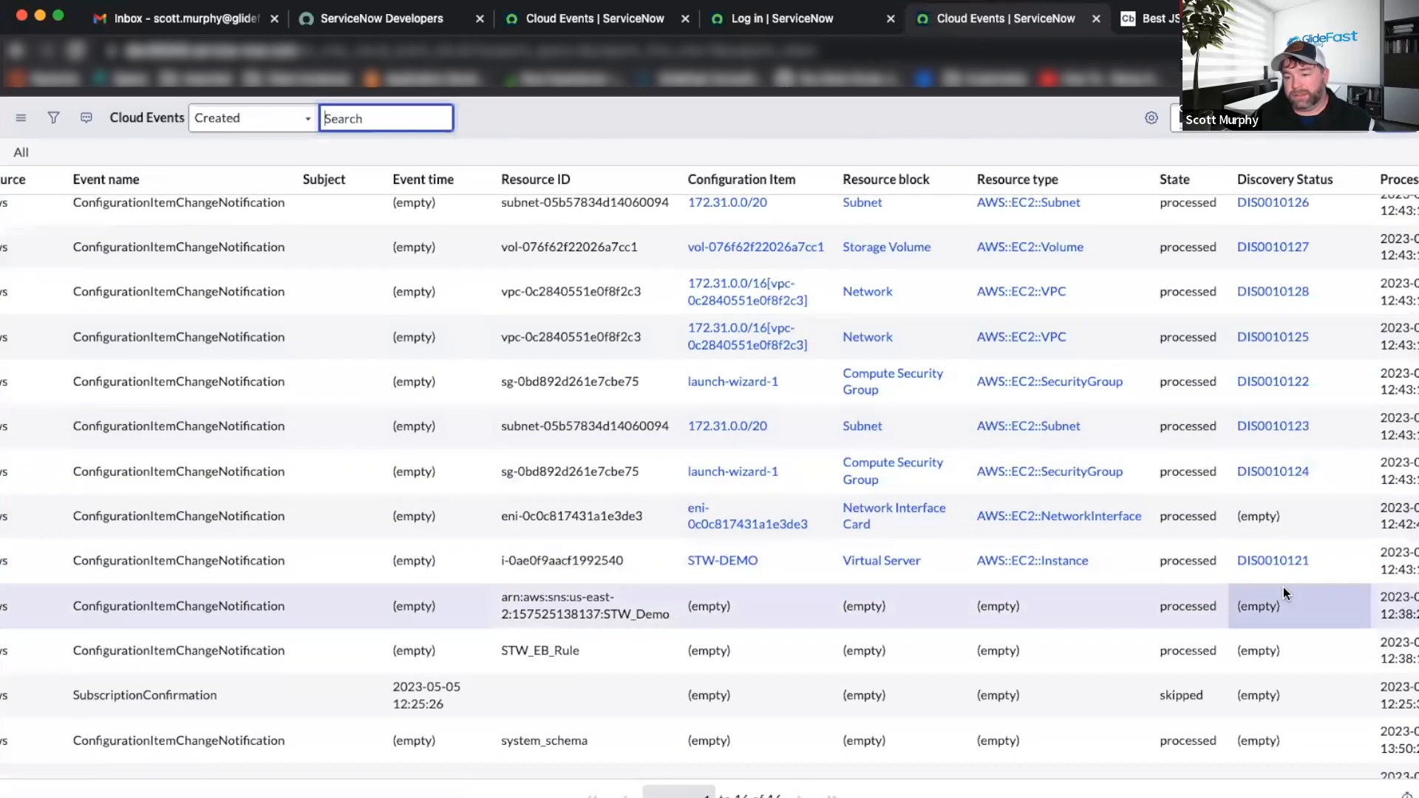
scroll(1282, 580, "right", 1)
right_click(835, 120)
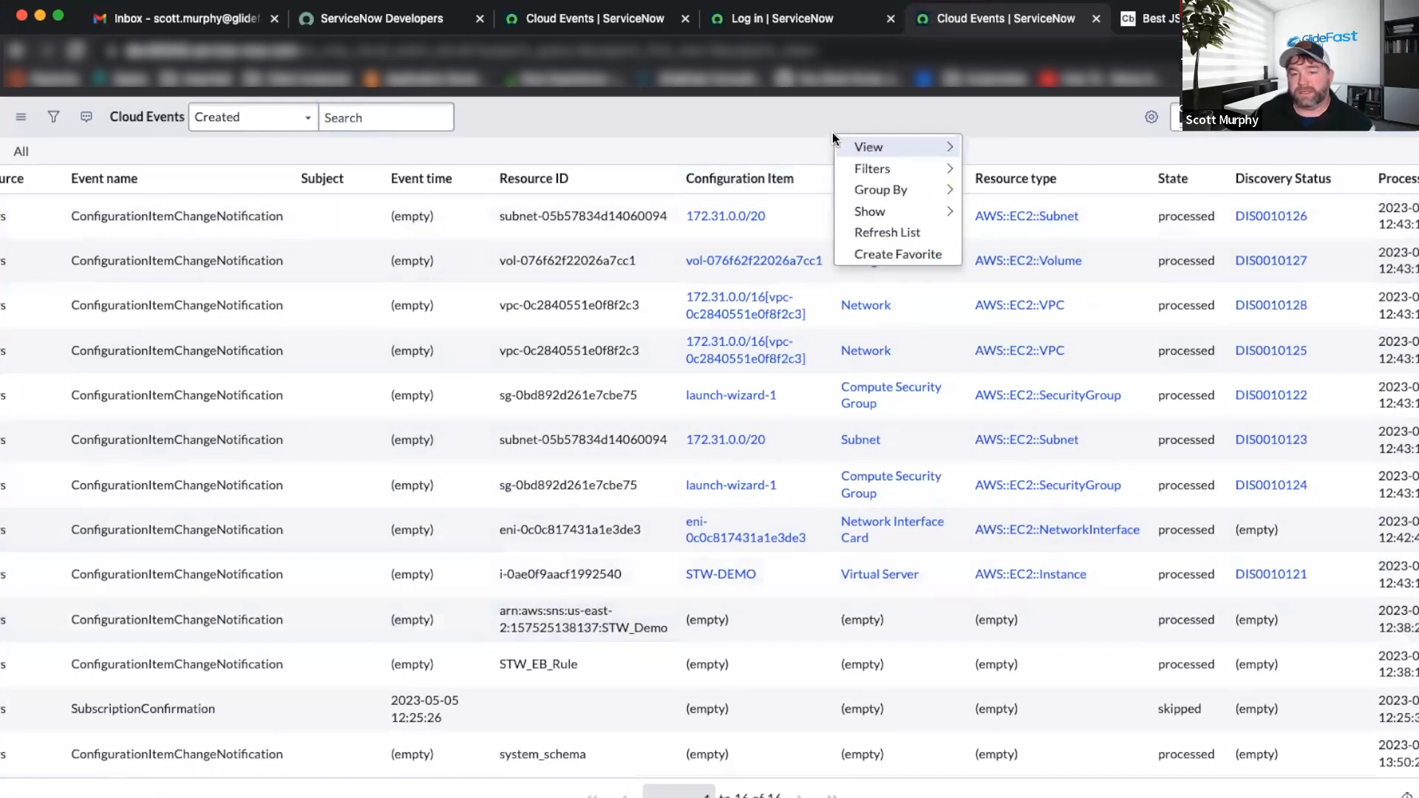
left_click(836, 117)
right_click(835, 118)
left_click(884, 216)
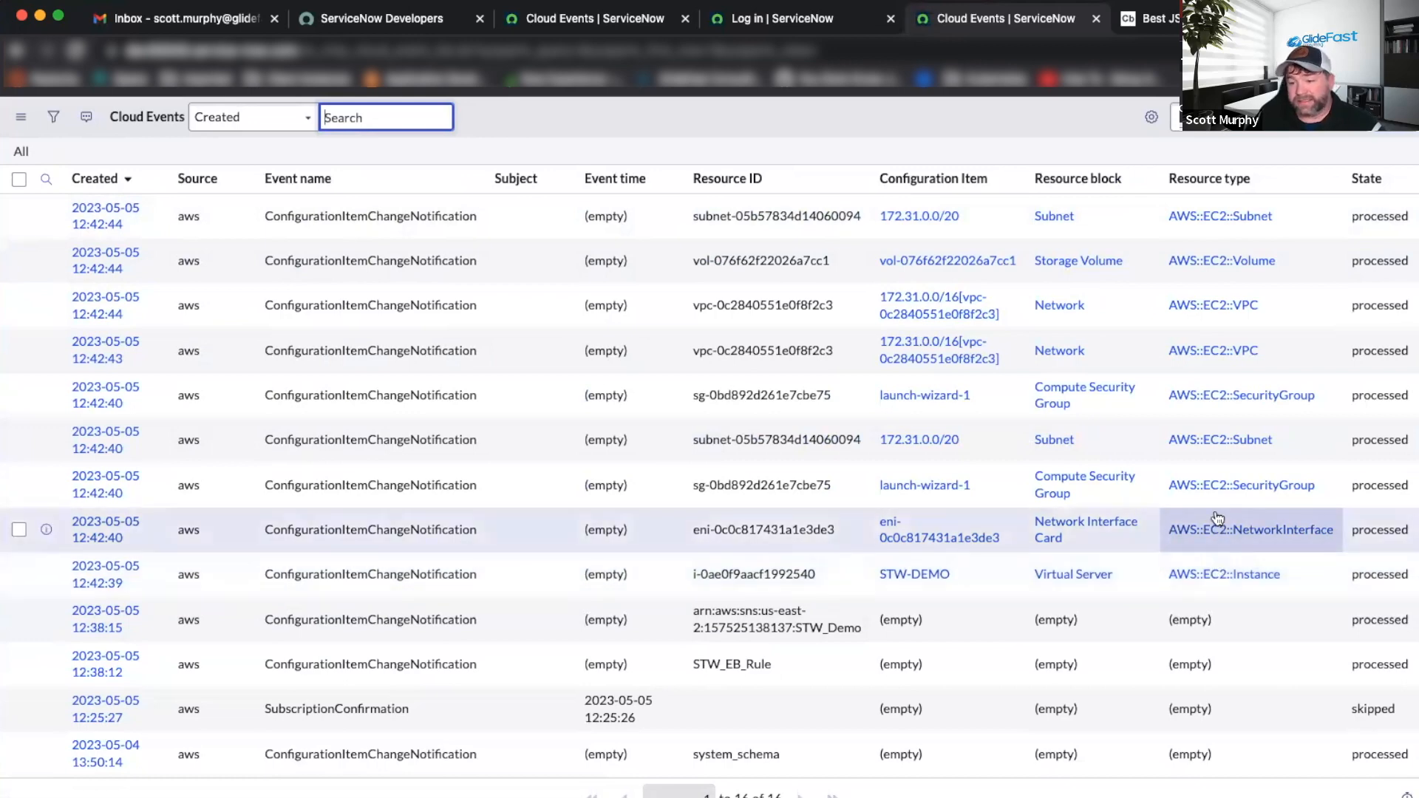
scroll(1193, 222, "right", 1)
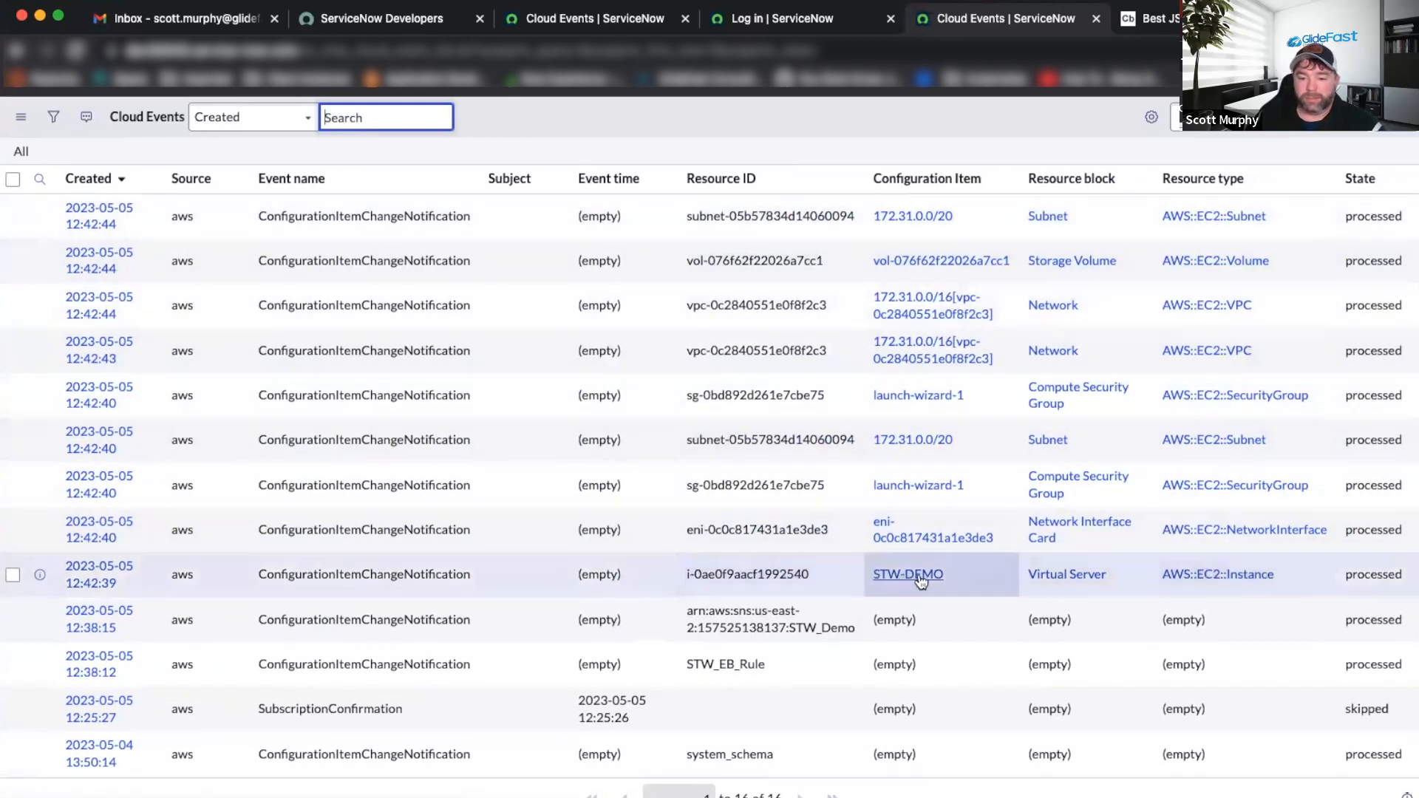
left_click(912, 576)
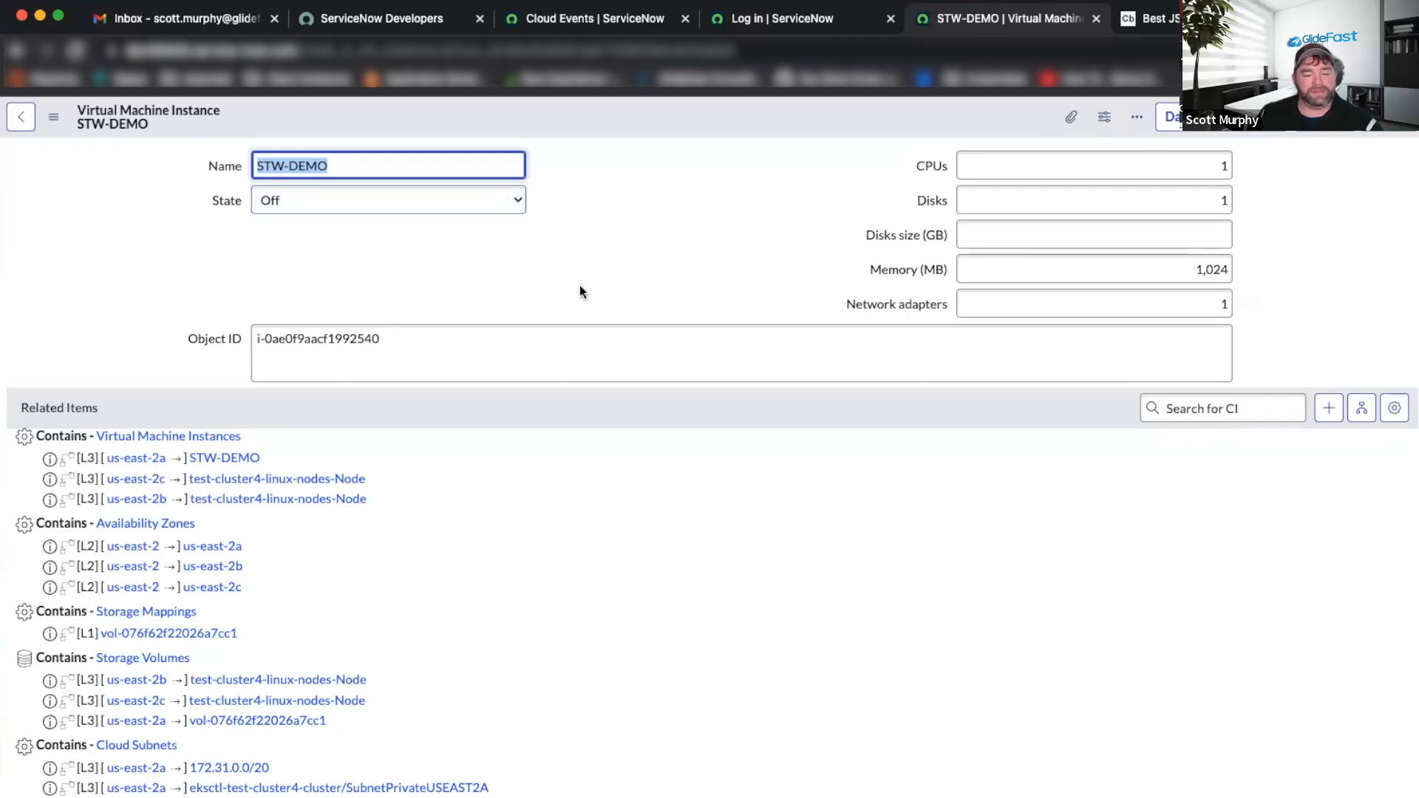
Select STW-DEMO in EC2 Instances to start it, then refresh the ServiceNow Cloud Events list.
left_click(661, 21)
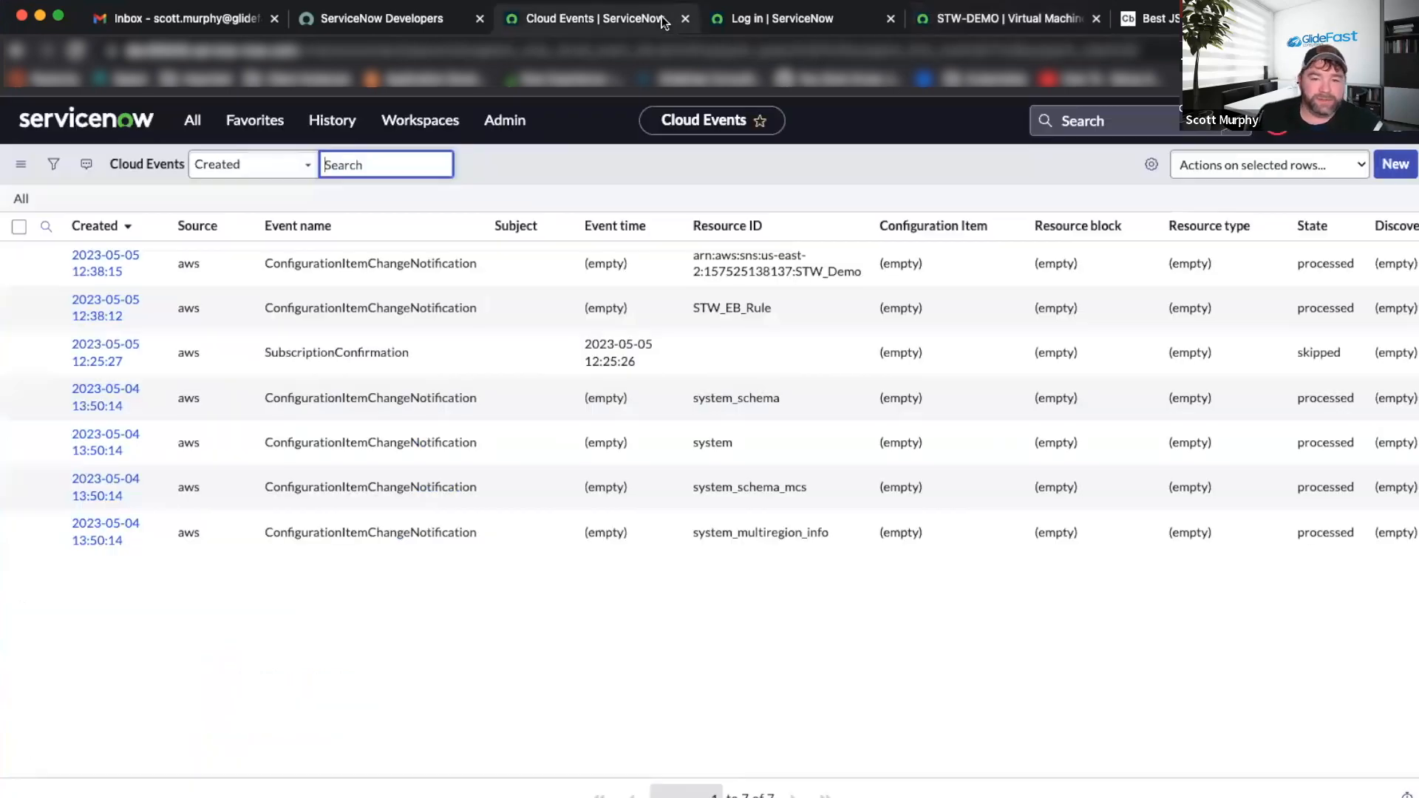
left_click(795, 20)
key("ctrl+Right")
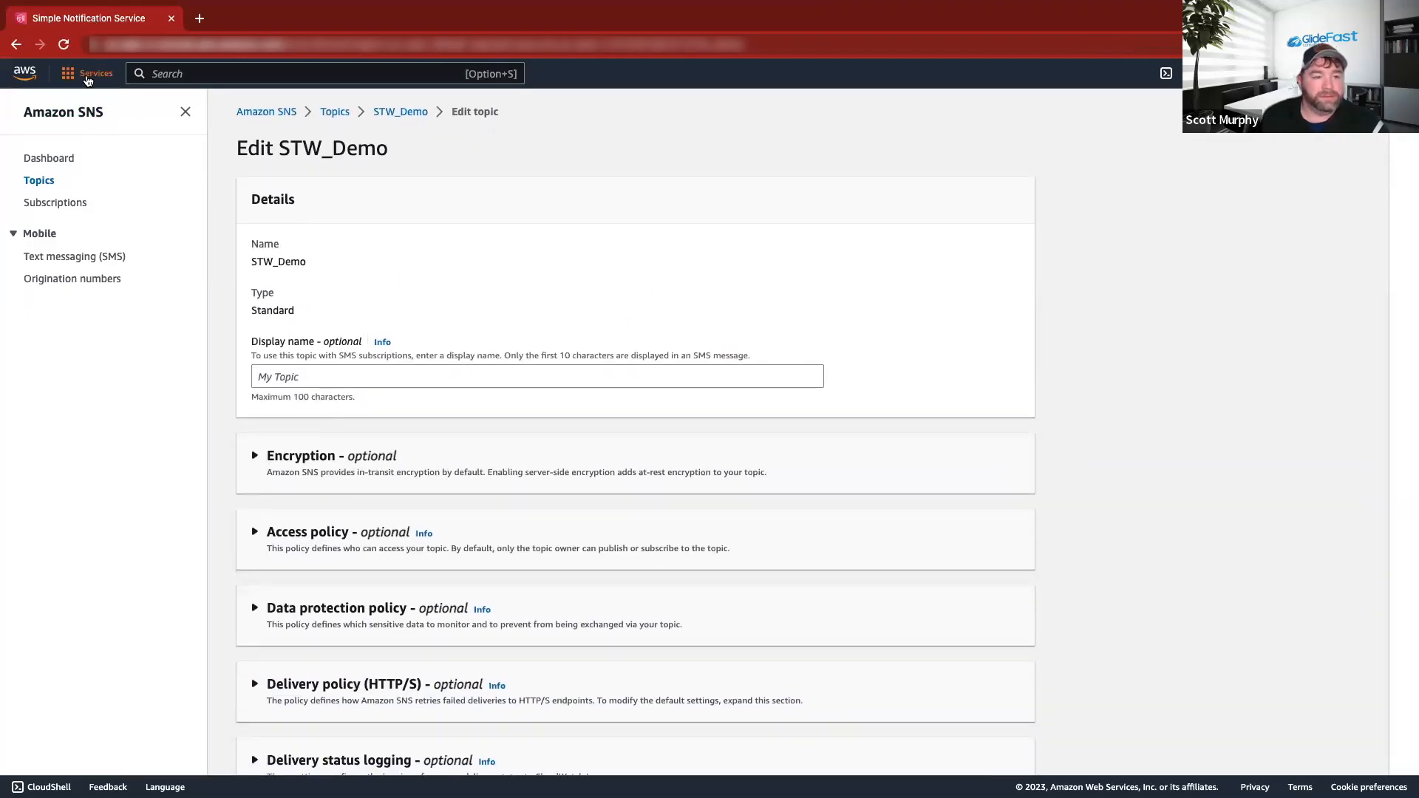
left_click(89, 73)
left_click(456, 256)
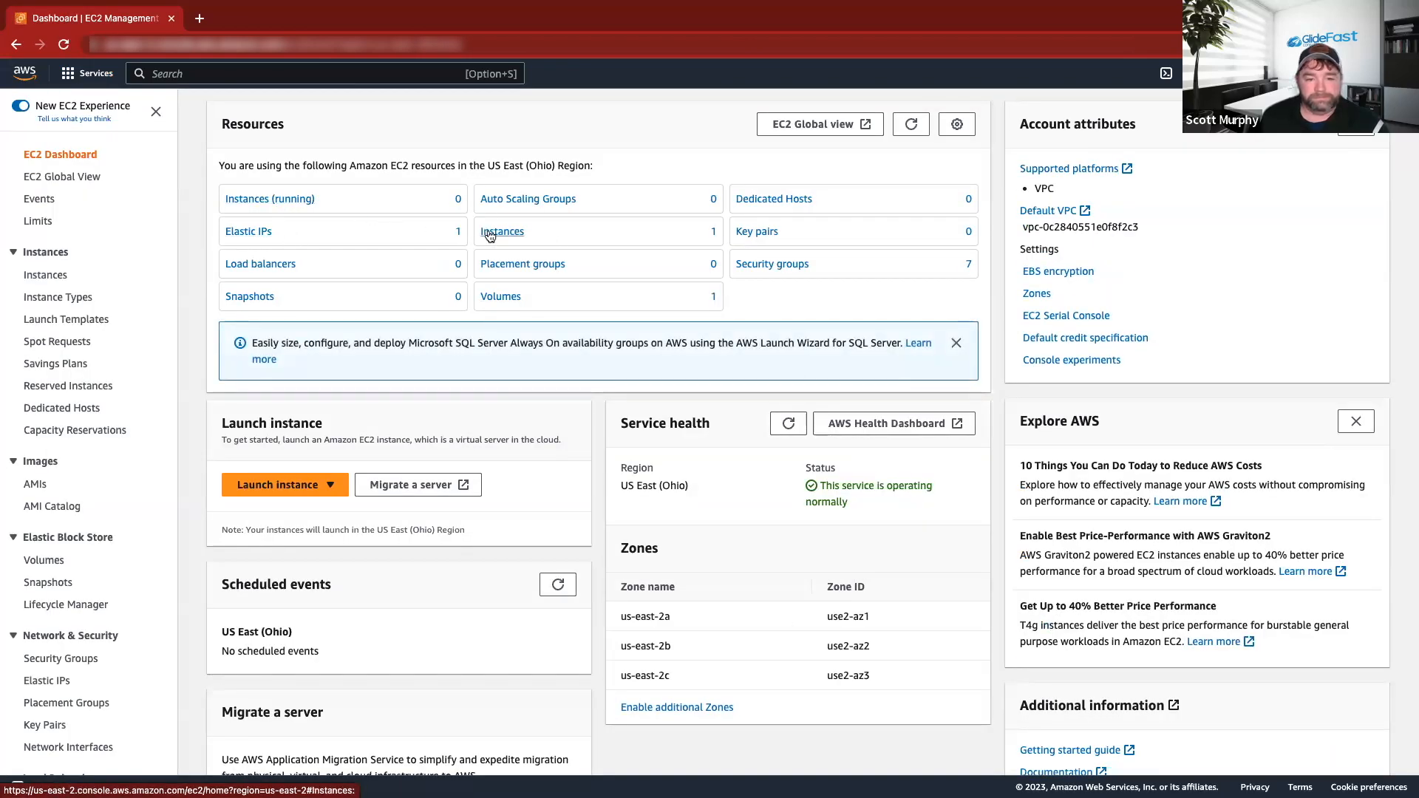
left_click(489, 235)
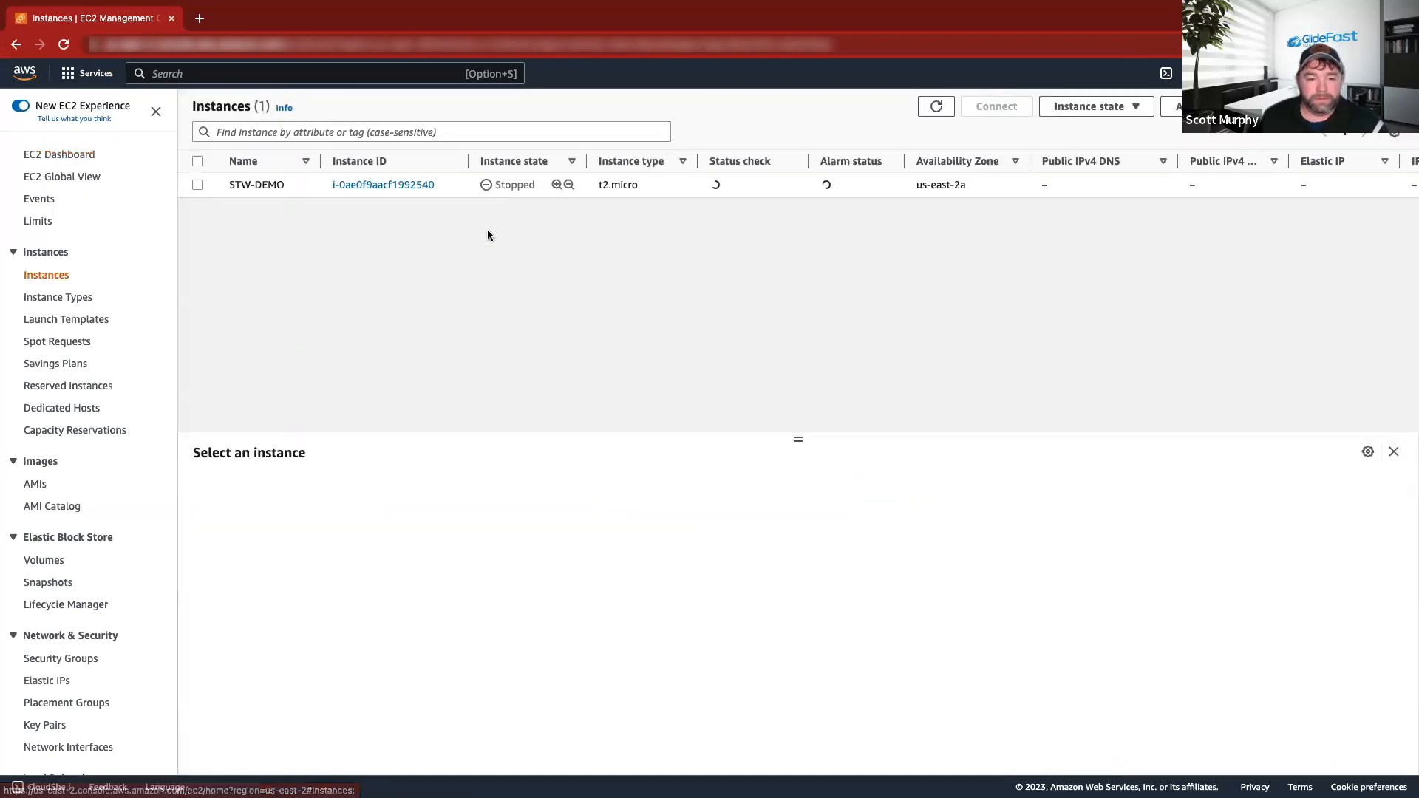
left_click(194, 184)
left_click(1089, 107)
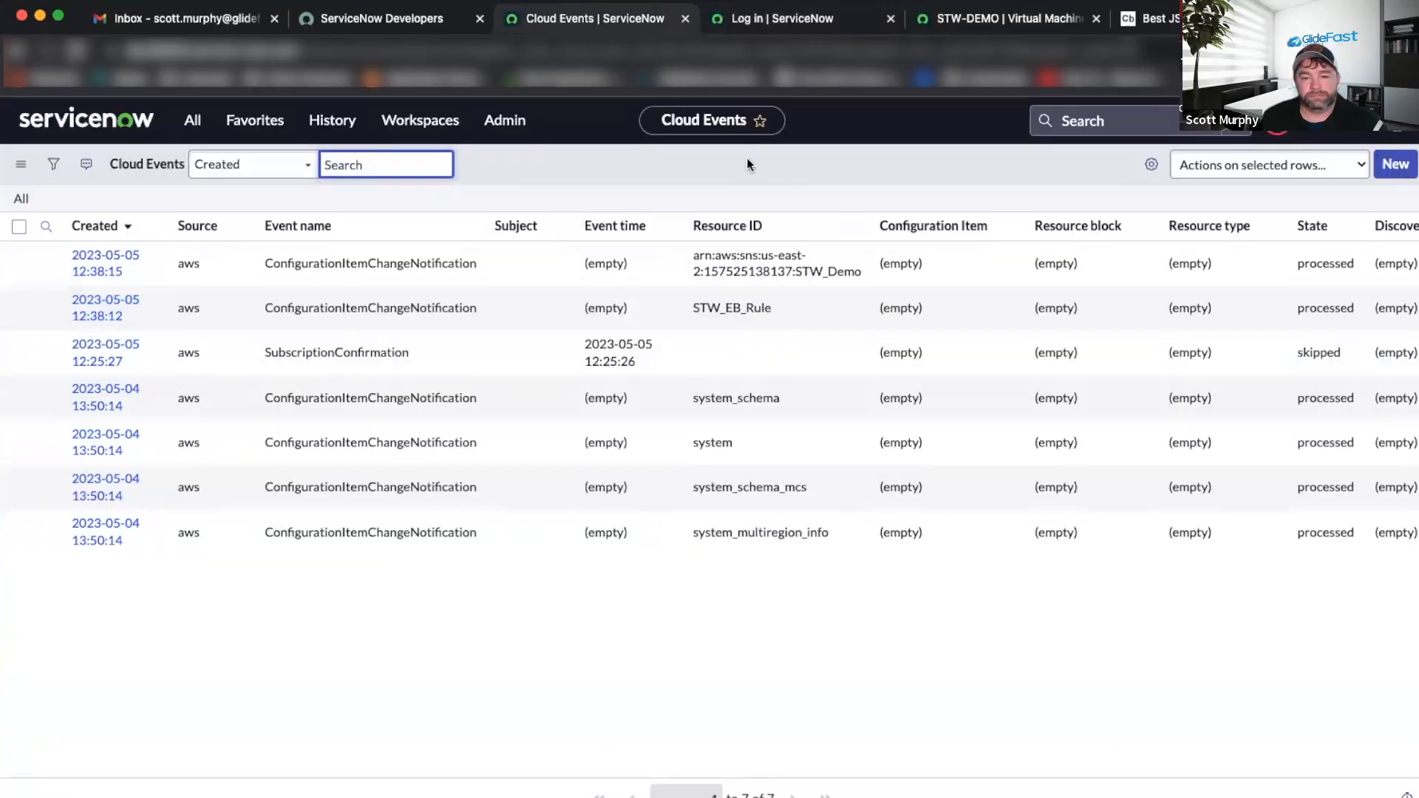
right_click(747, 162)
left_click(813, 266)
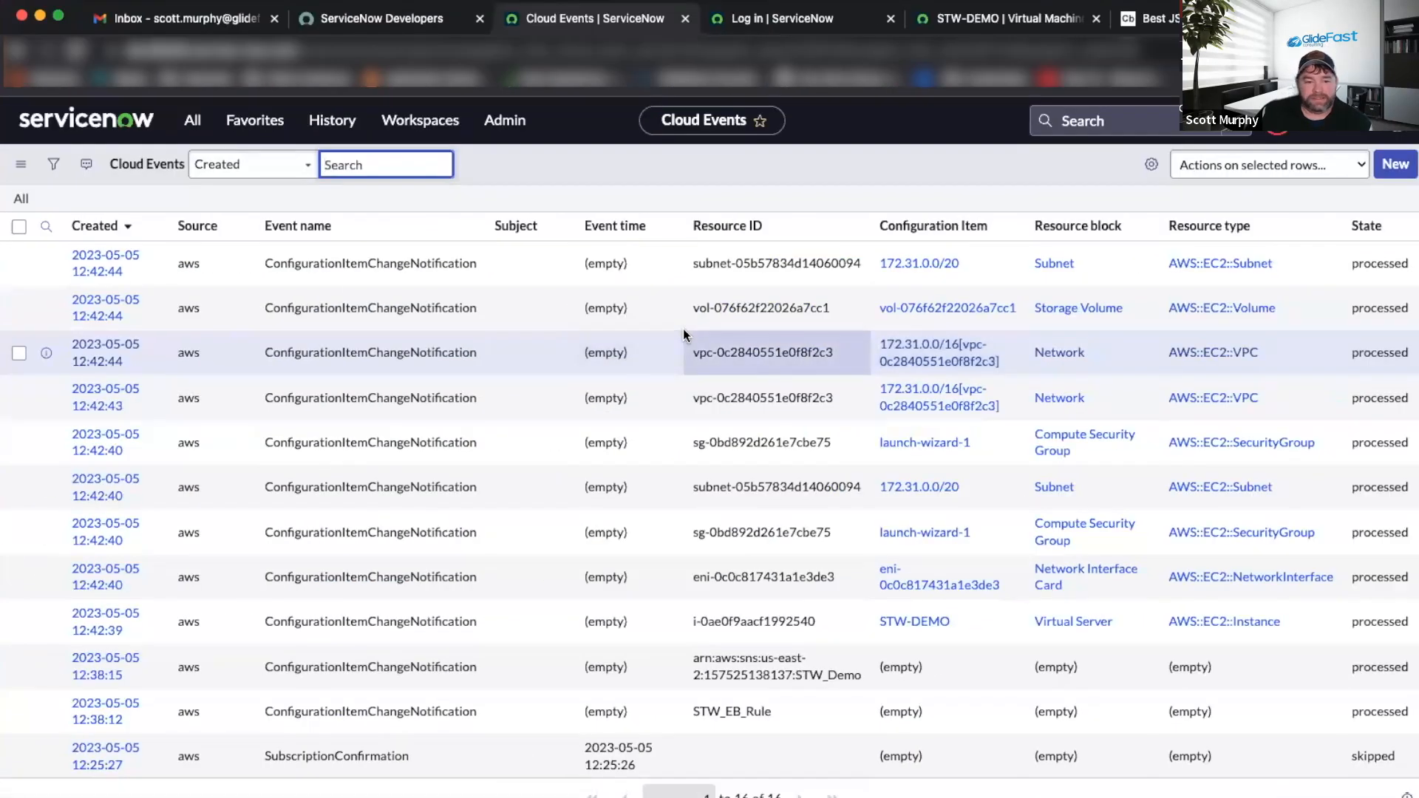
Close the AWS Config Setup document in Word.
key("super+Tab")
scroll(595, 326, "up", 15)
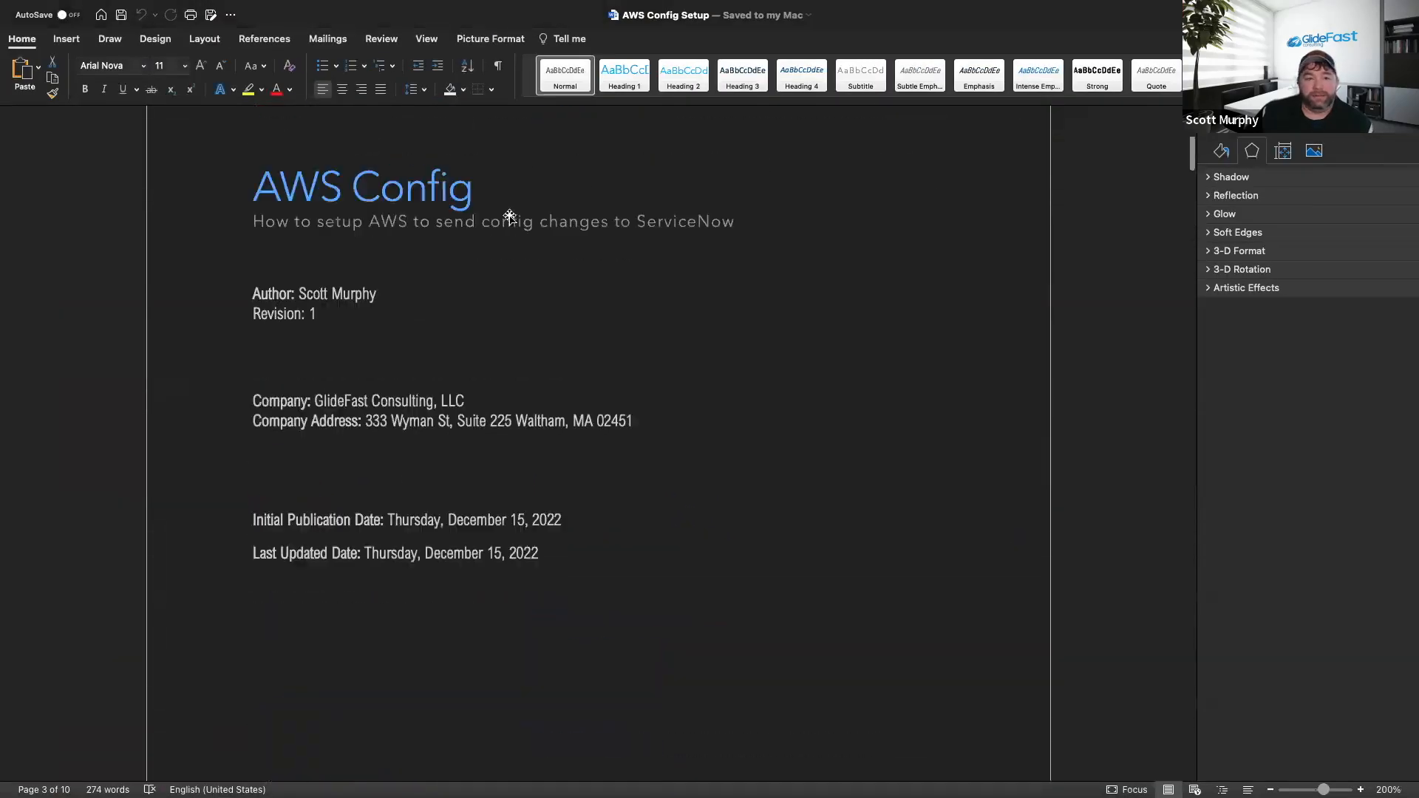
scroll(509, 216, "up", 5)
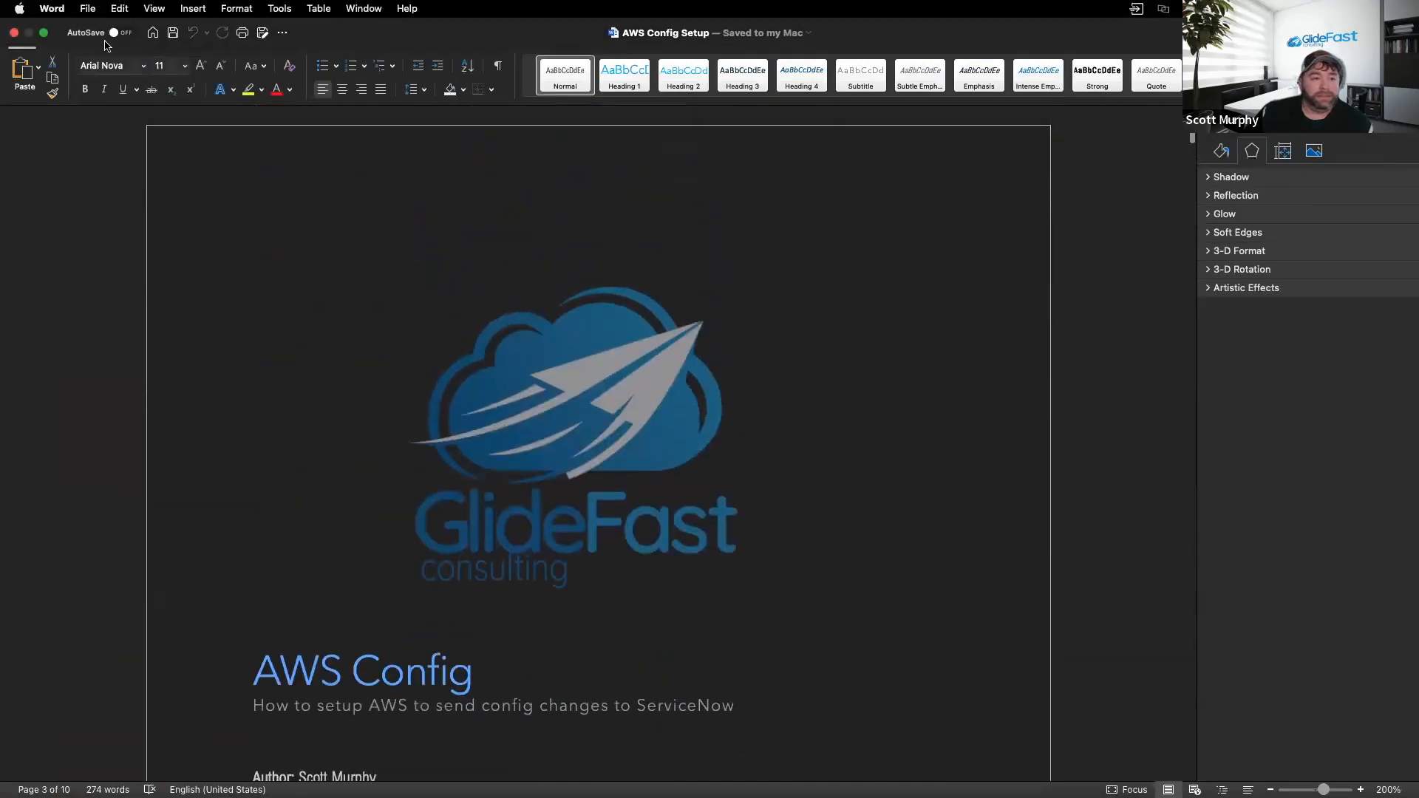
left_click(12, 34)
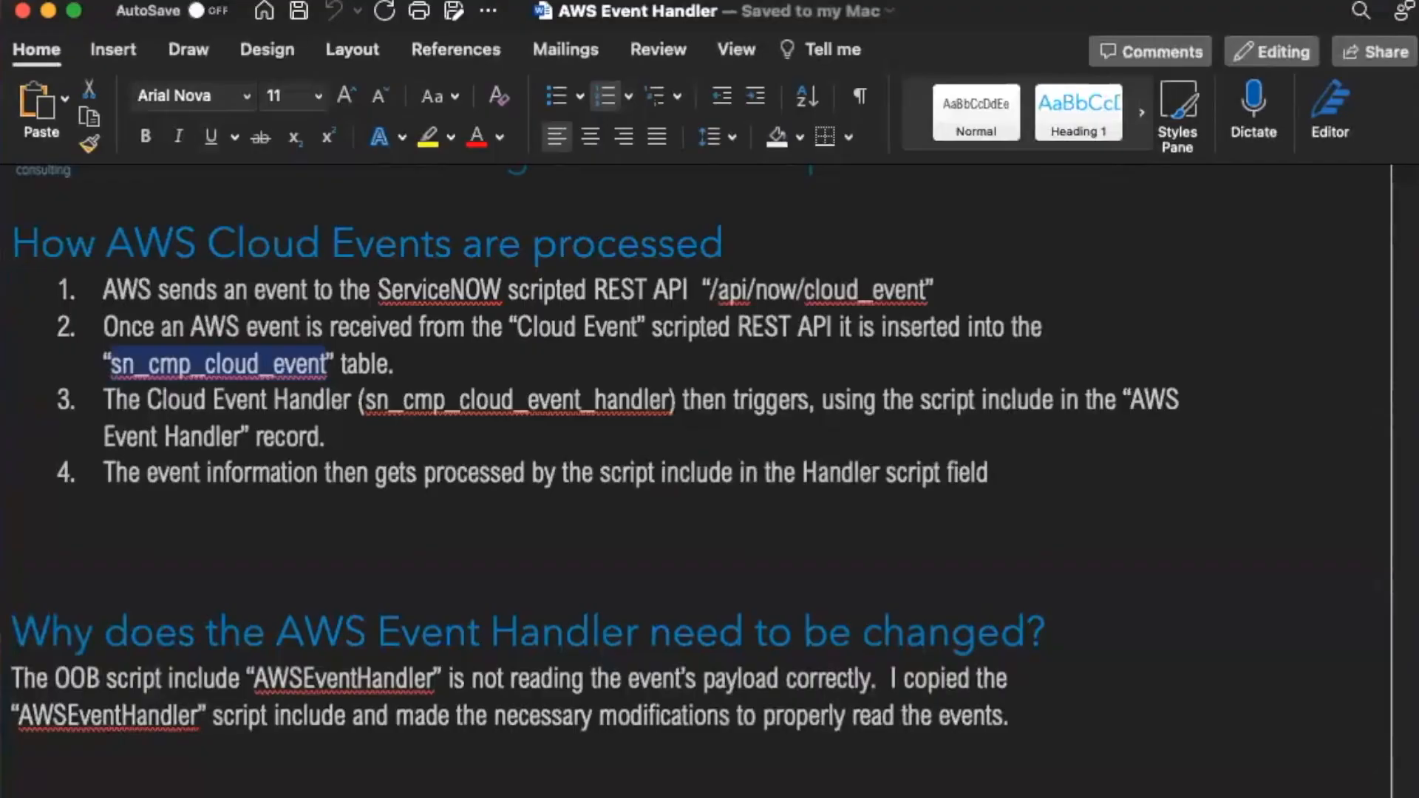
Read the AWS Event Handler document's sections on Cloud Event processing and the script include.
scroll(648, 472, "up", 15)
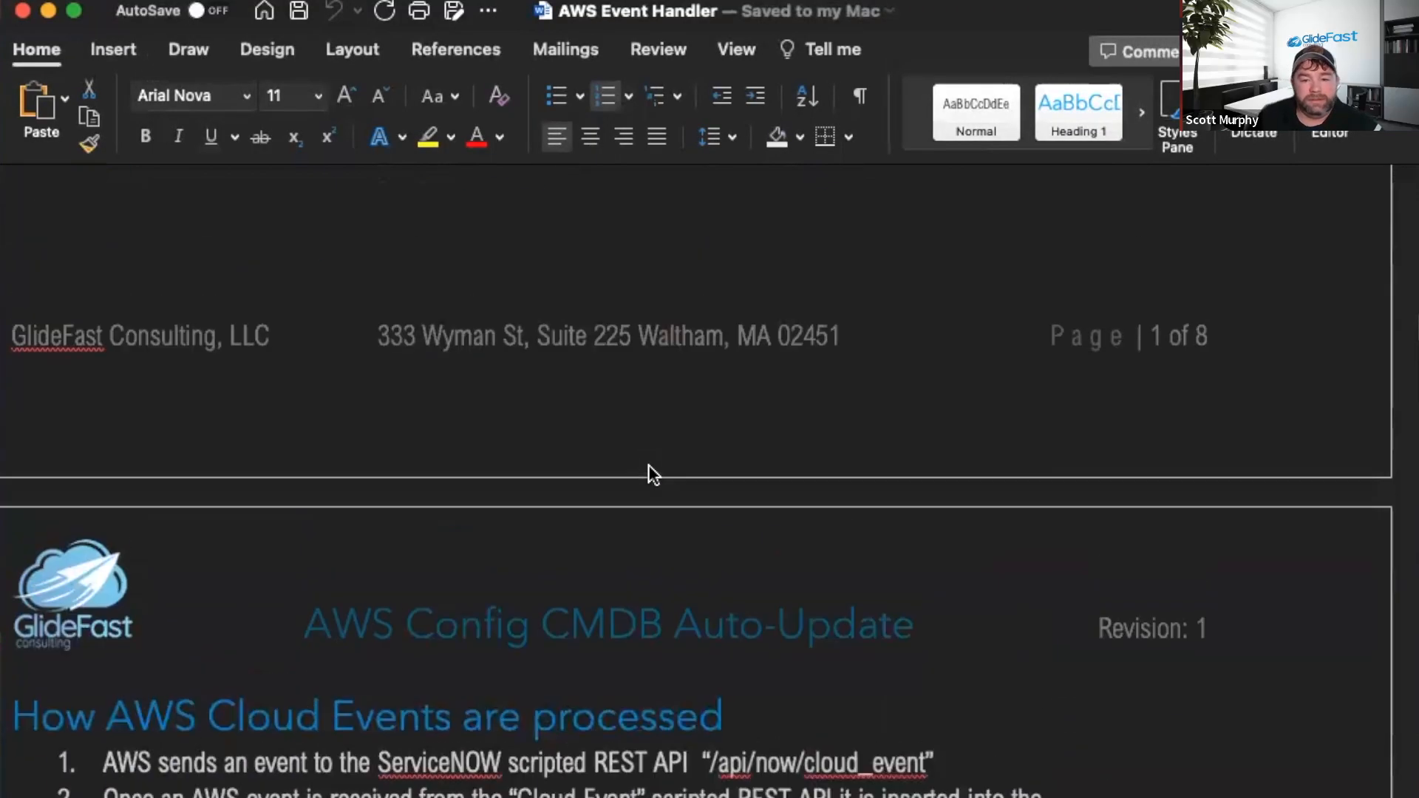
scroll(649, 446, "down", 10)
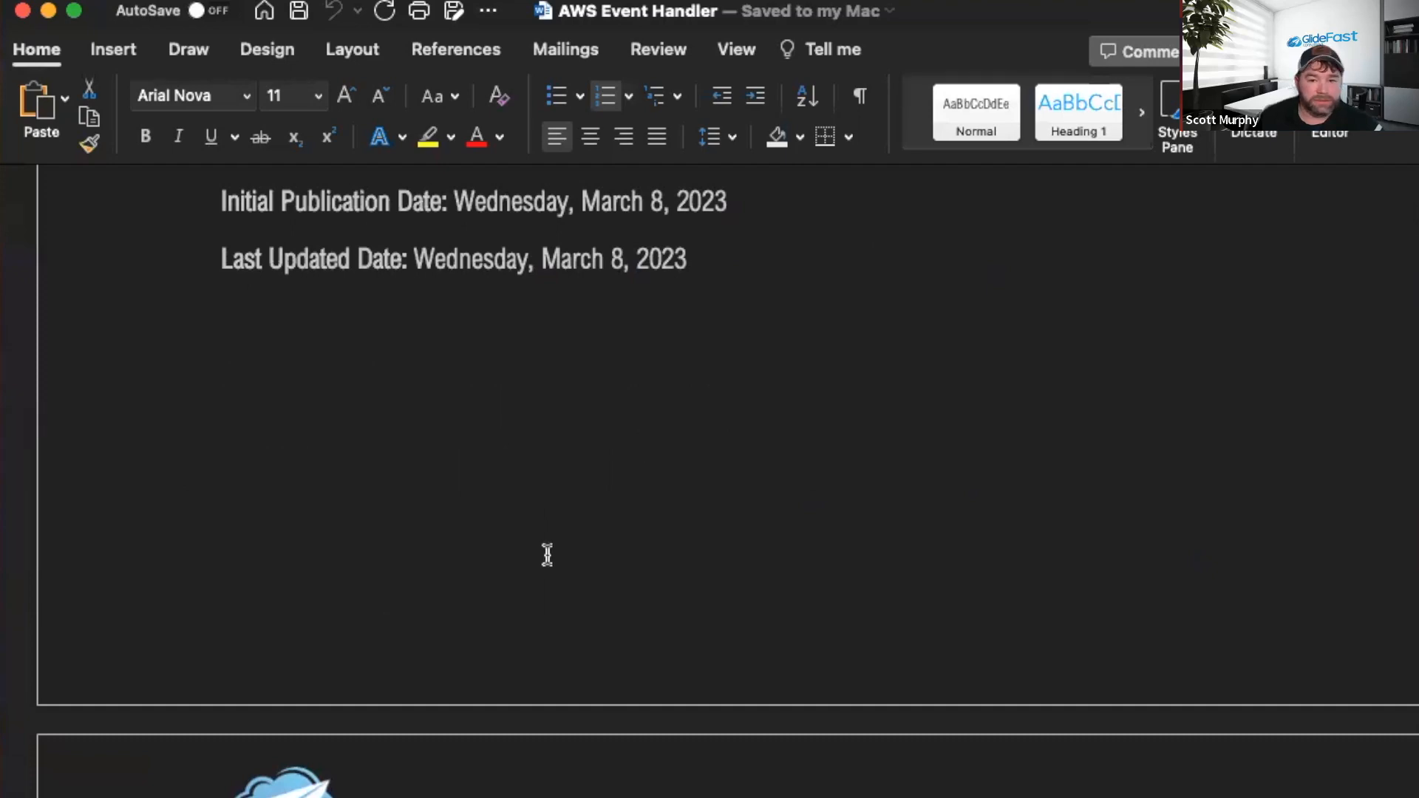
scroll(545, 554, "down", 10)
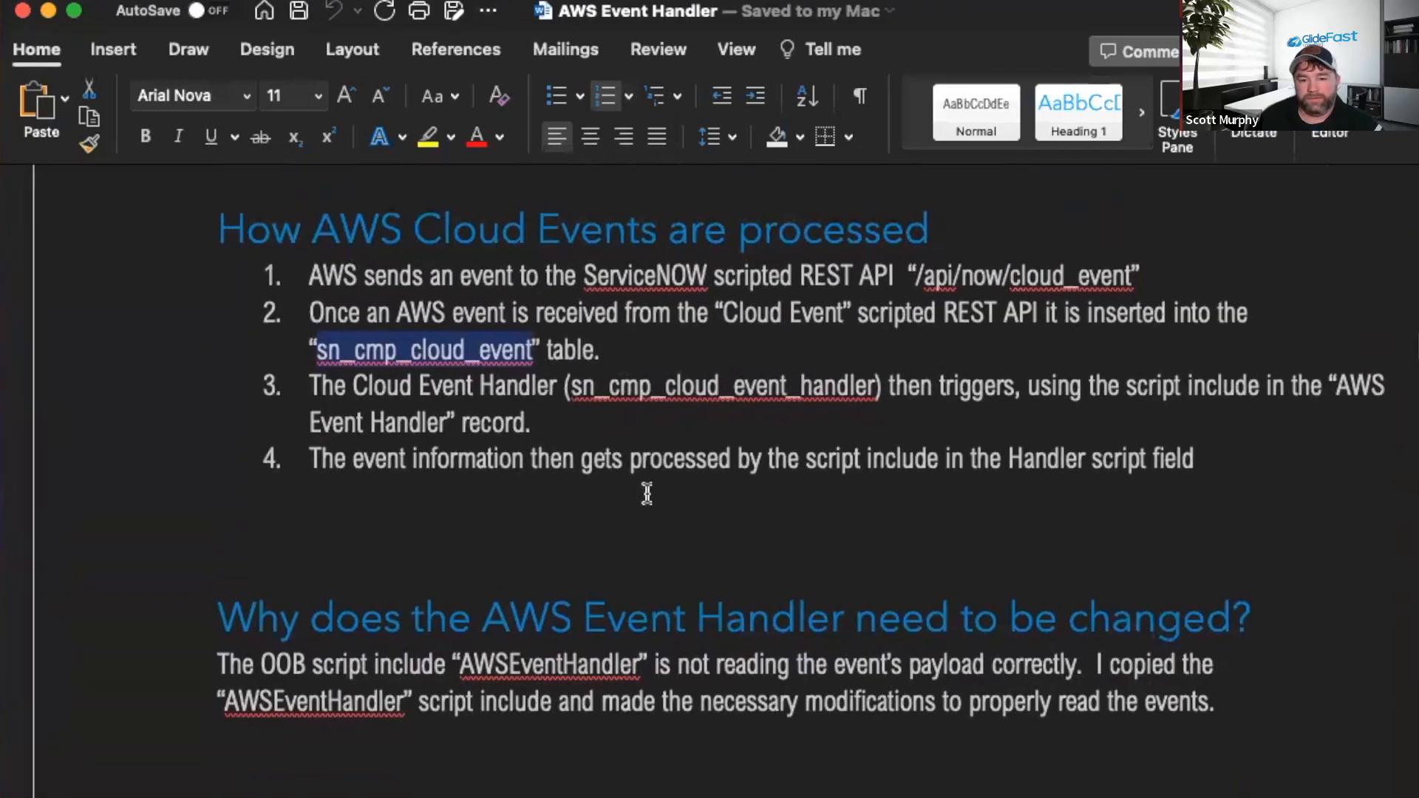
left_click(647, 497)
scroll(443, 332, "right", 5)
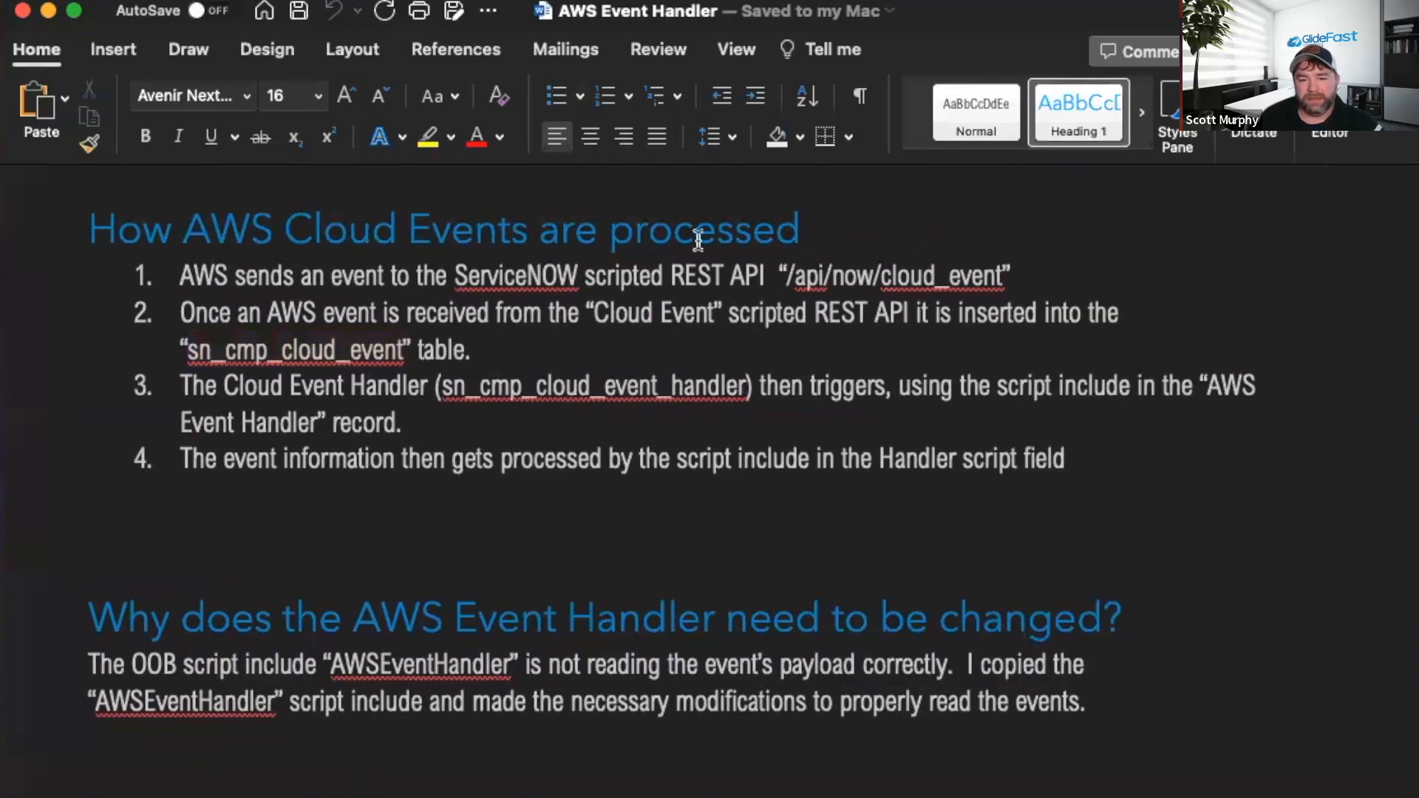
scroll(558, 396, "down", 3)
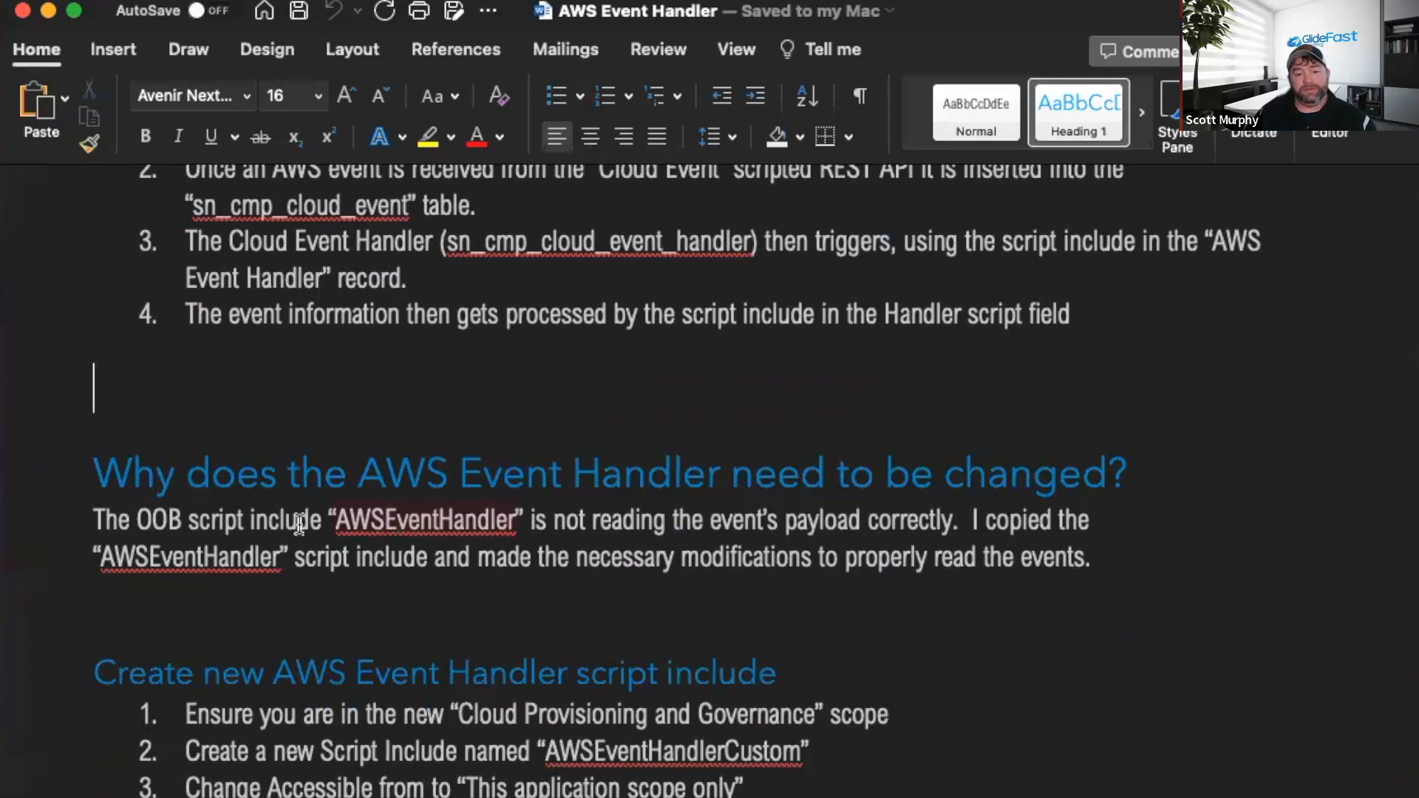
scroll(443, 511, "down", 4)
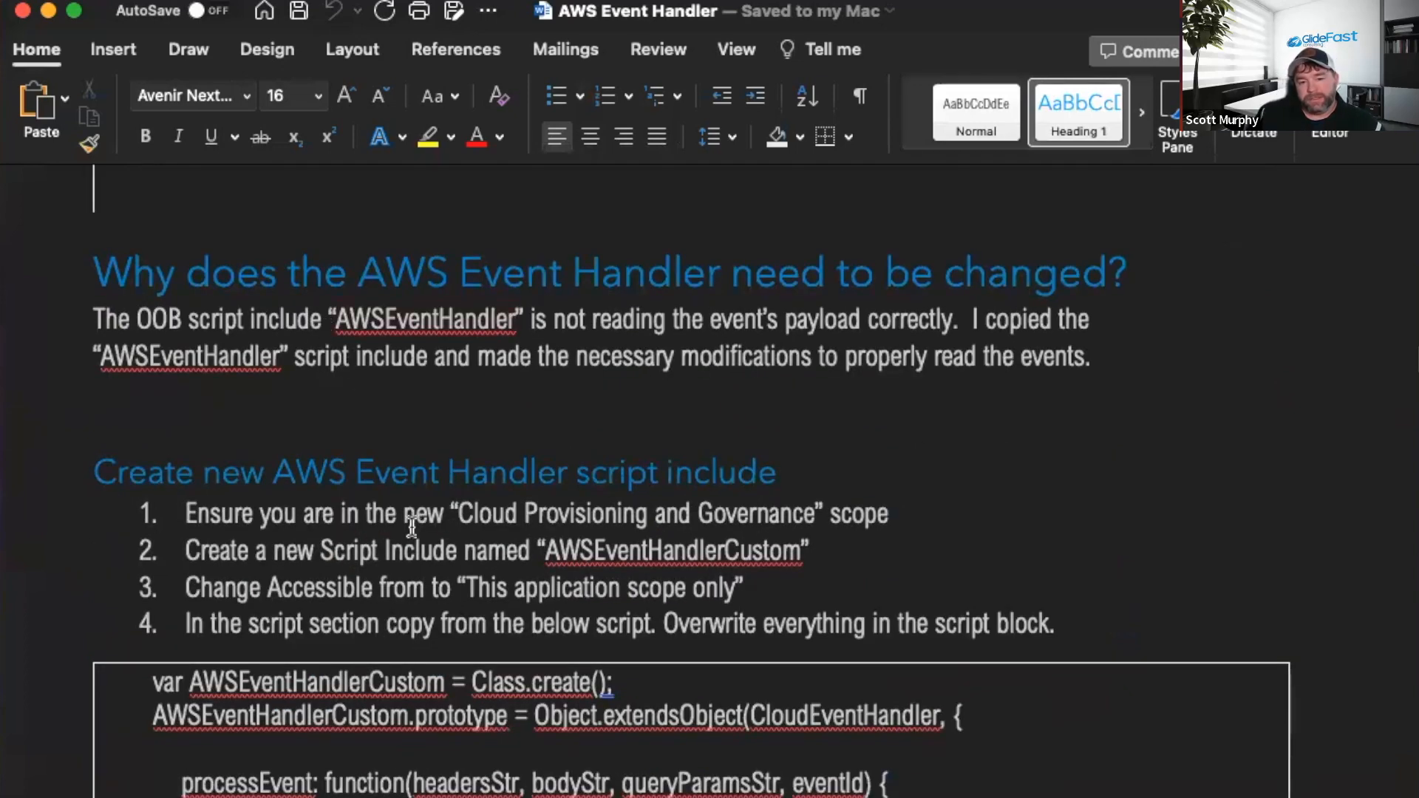
scroll(601, 595, "up", 7)
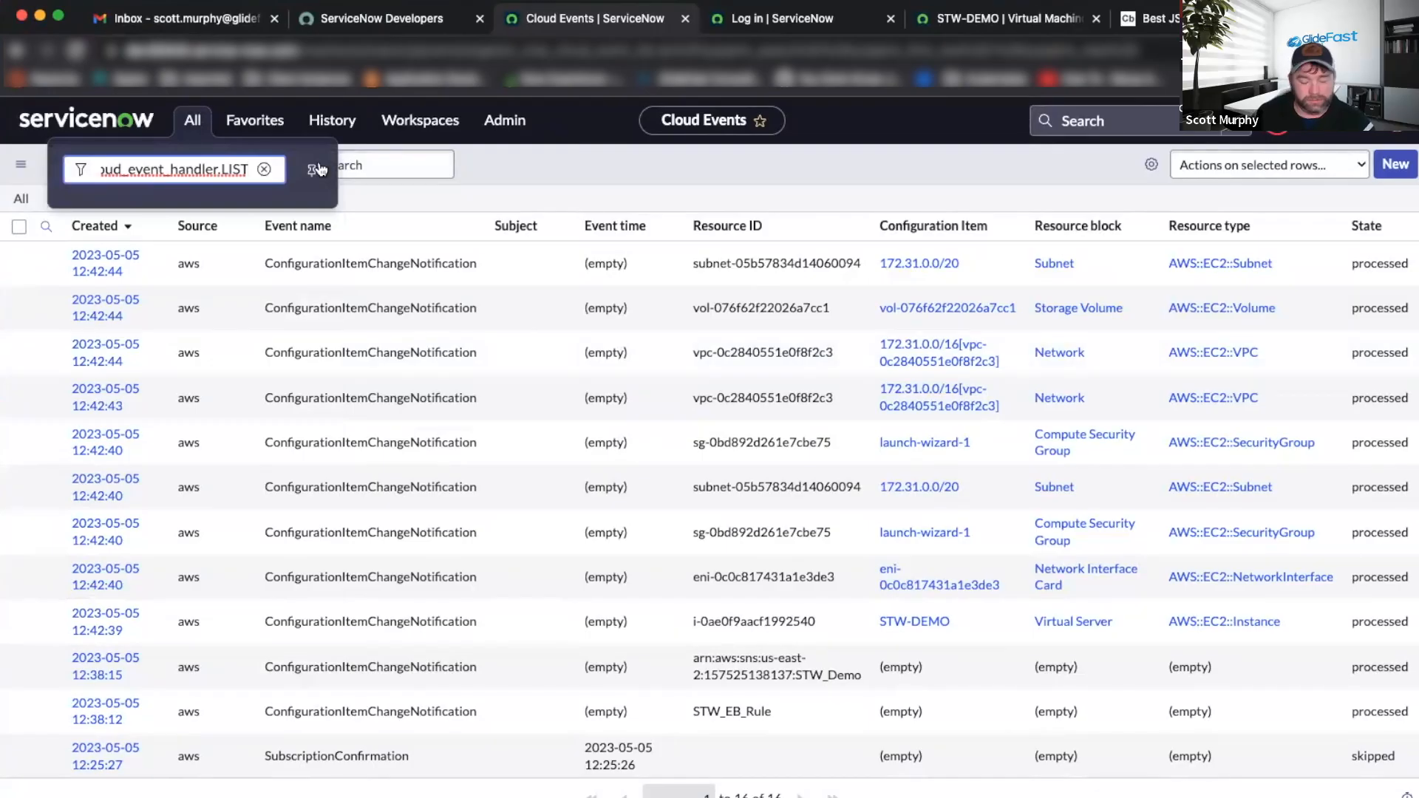
Open the Cloud Event Handlers list in a new tab and search Scripted REST APIs for cloud_event.
key("Return")
key("ctrl+shift+Tab")
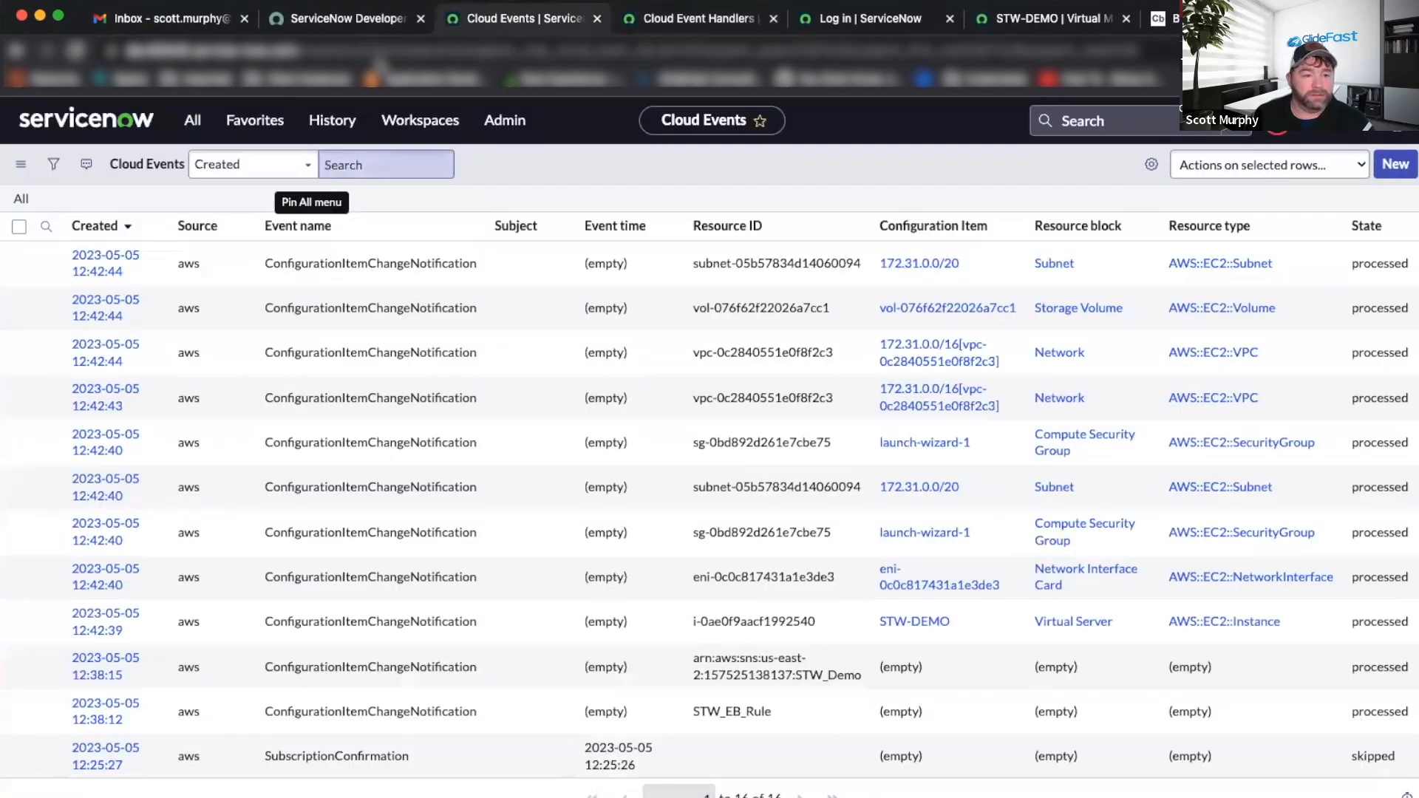
left_click(192, 120)
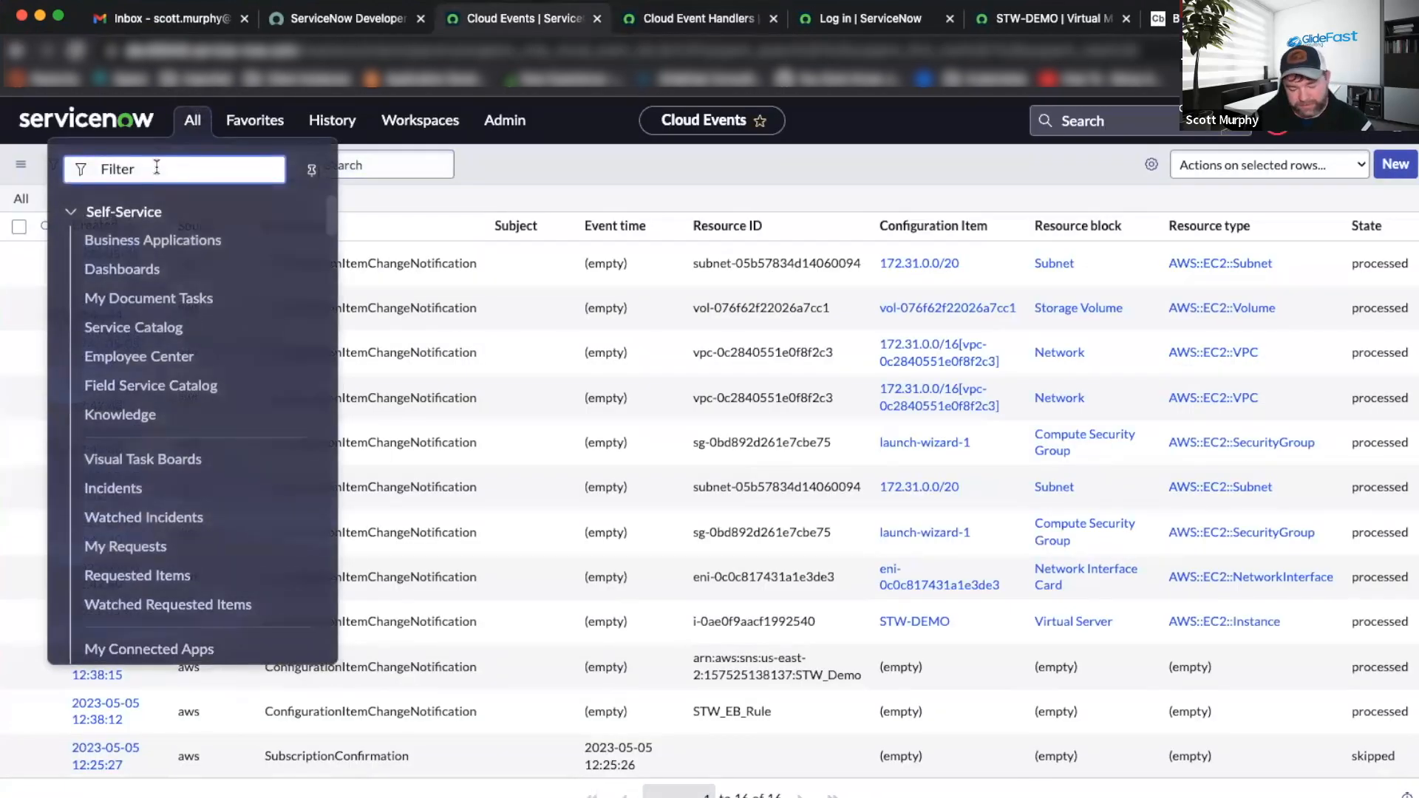
type("Scri")
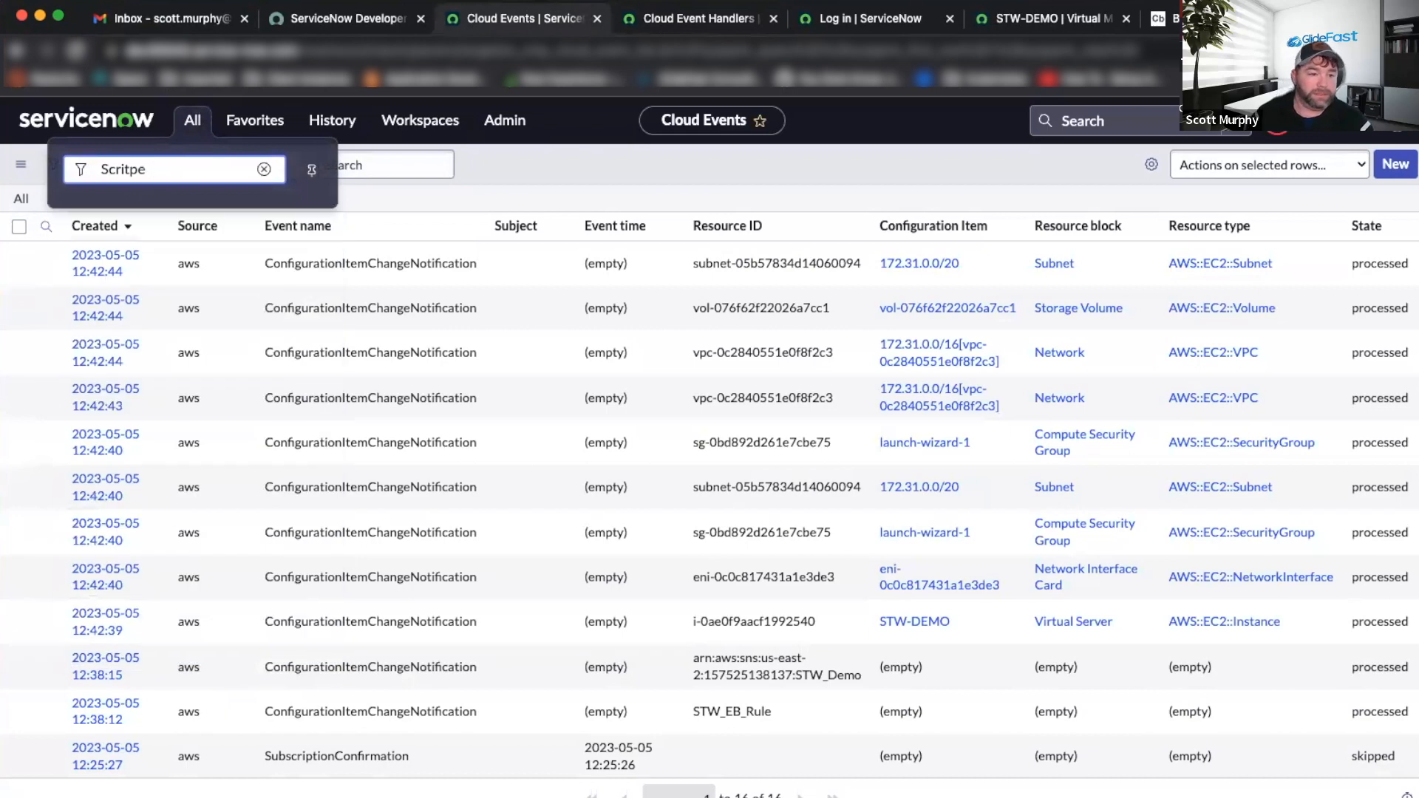
type("p")
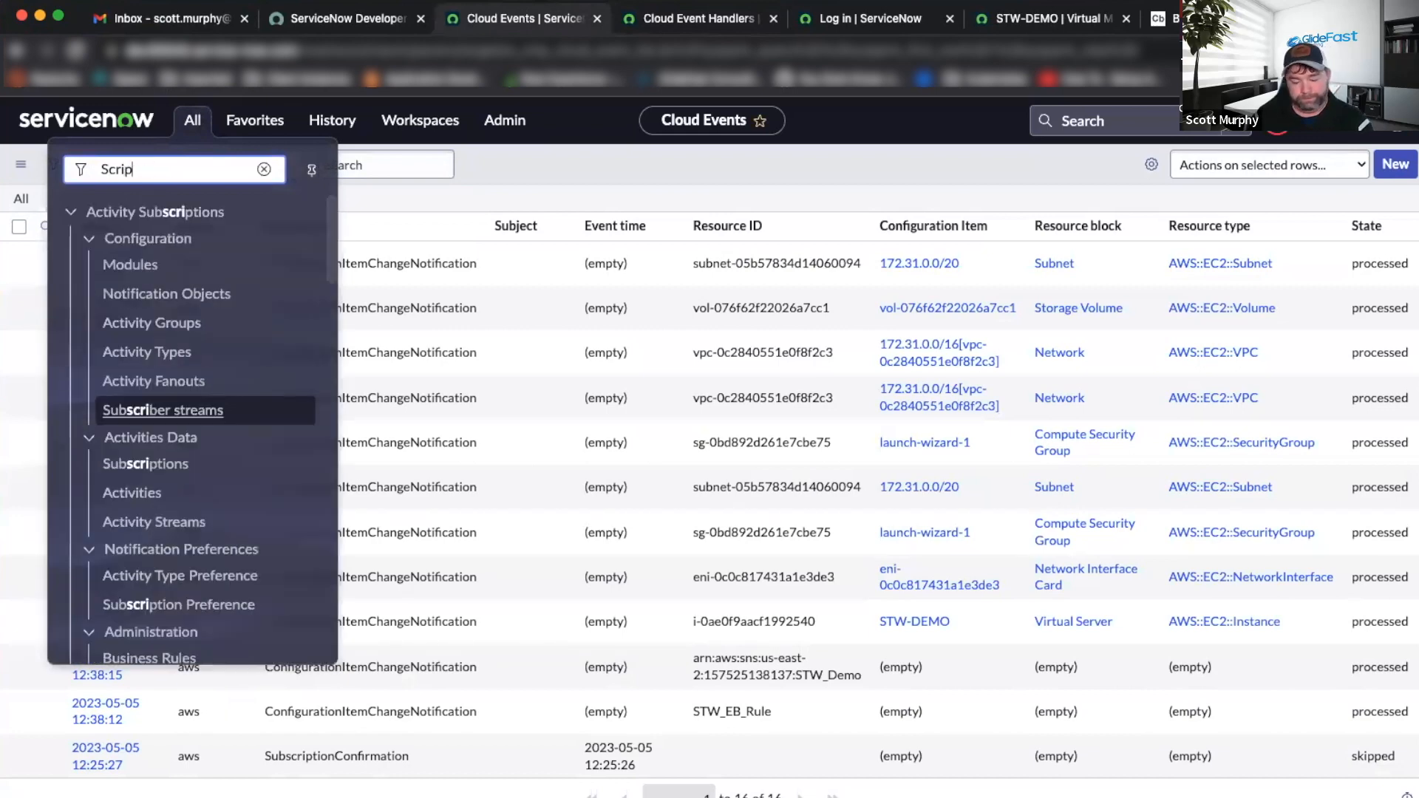
type("ted RE")
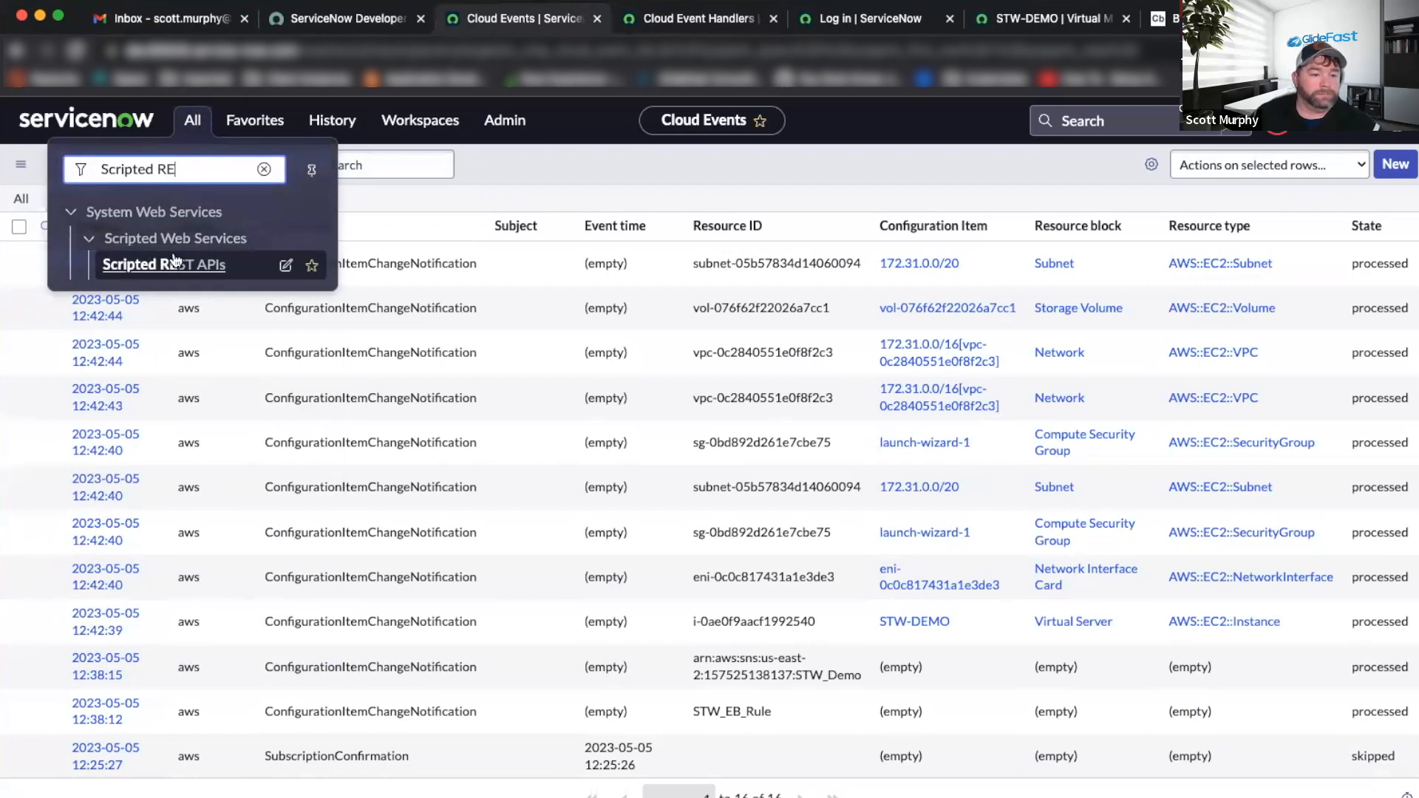
left_click(173, 262)
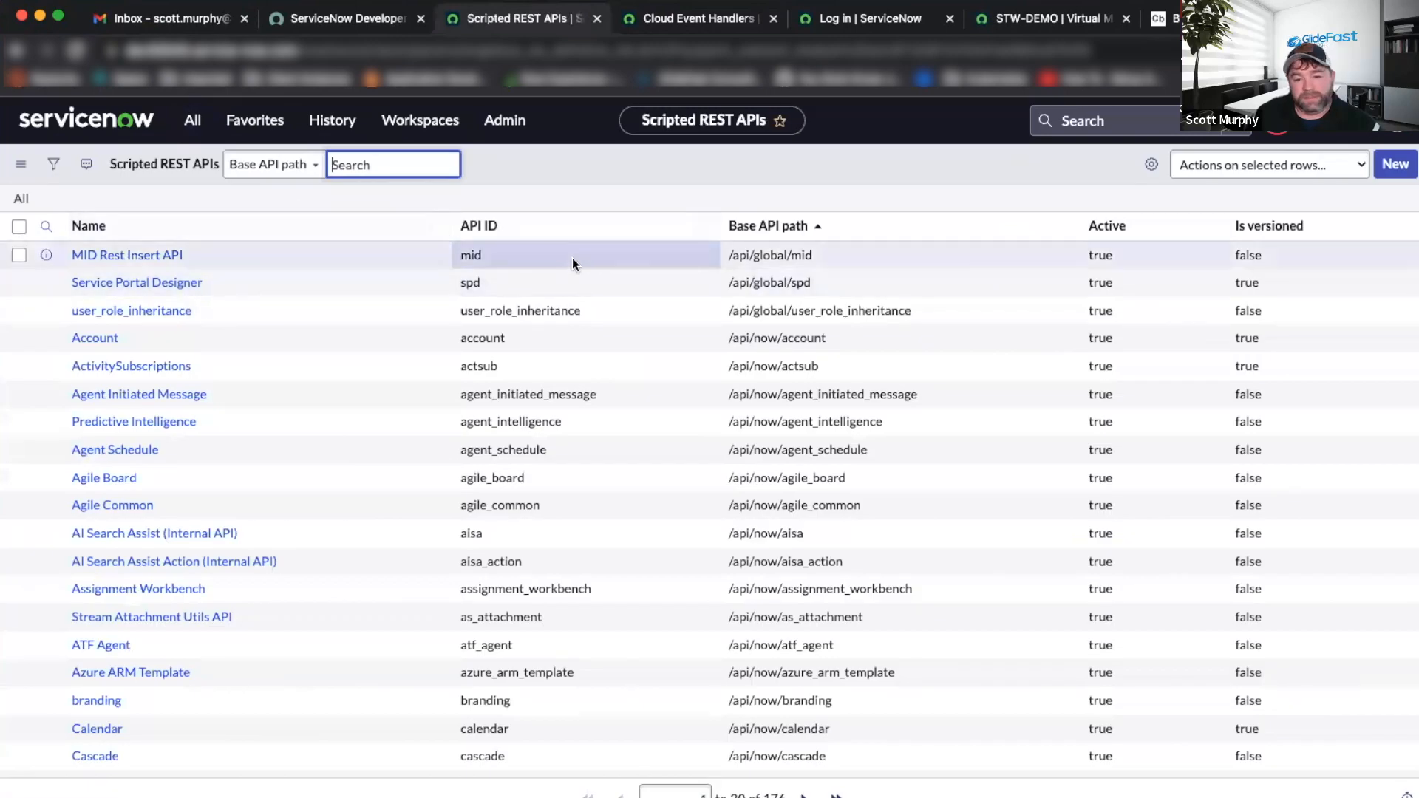
left_click(355, 164)
type("cloud_event")
key("Return")
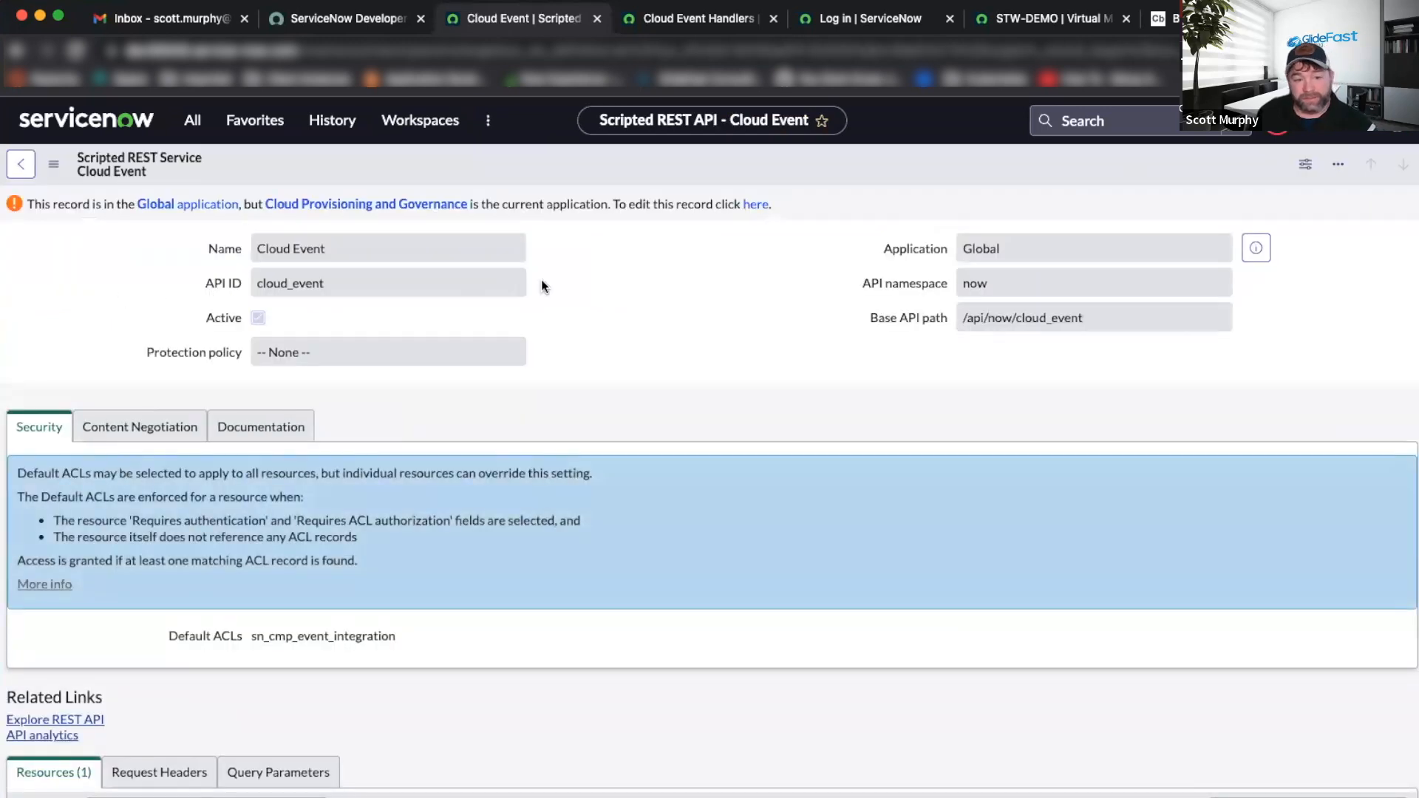
Open the Cloud Config Event Post resource and review the script lines that read the request.
scroll(455, 335, "down", 5)
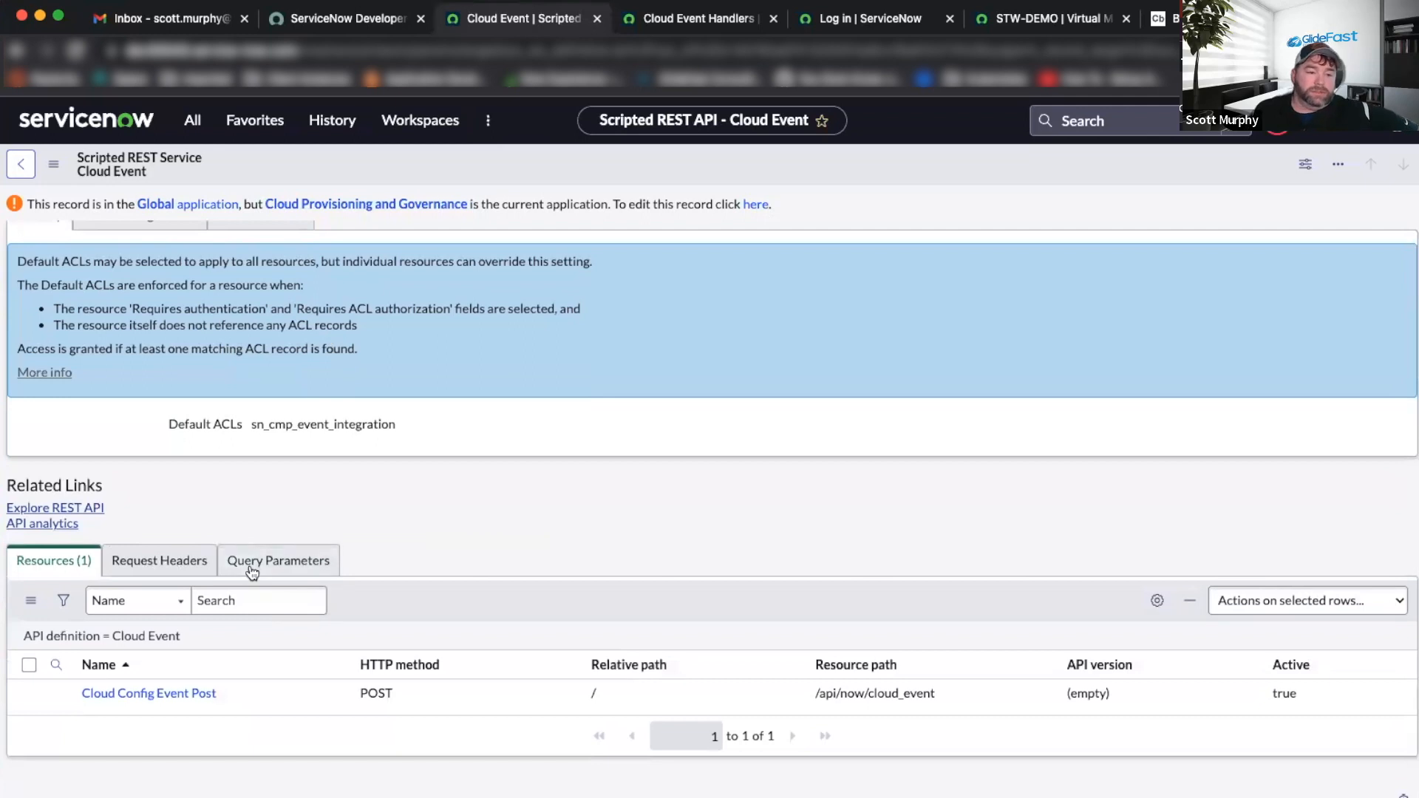
scroll(247, 555, "up", 2)
scroll(248, 556, "down", 3)
left_click(178, 698)
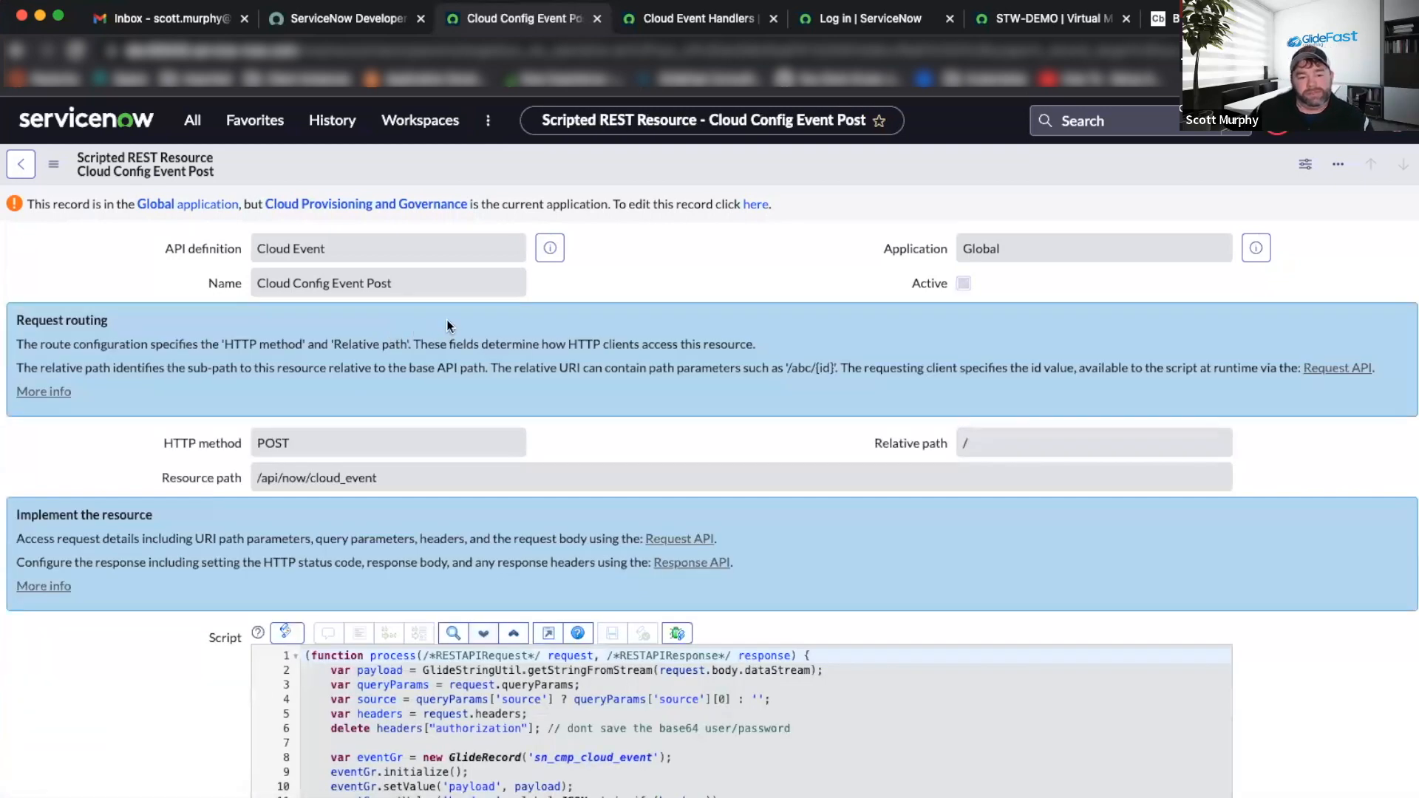
scroll(446, 323, "down", 3)
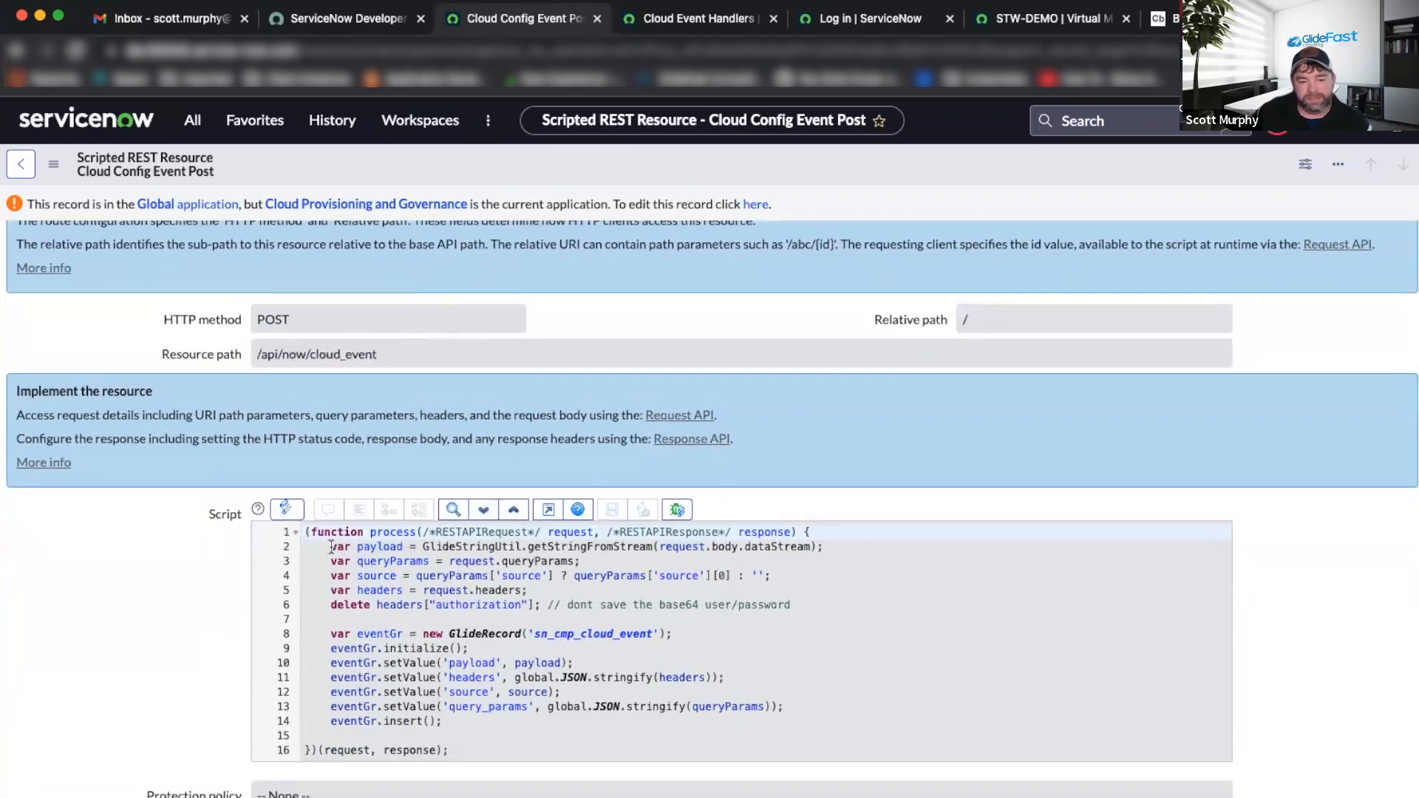
left_click_drag(331, 547, 844, 614)
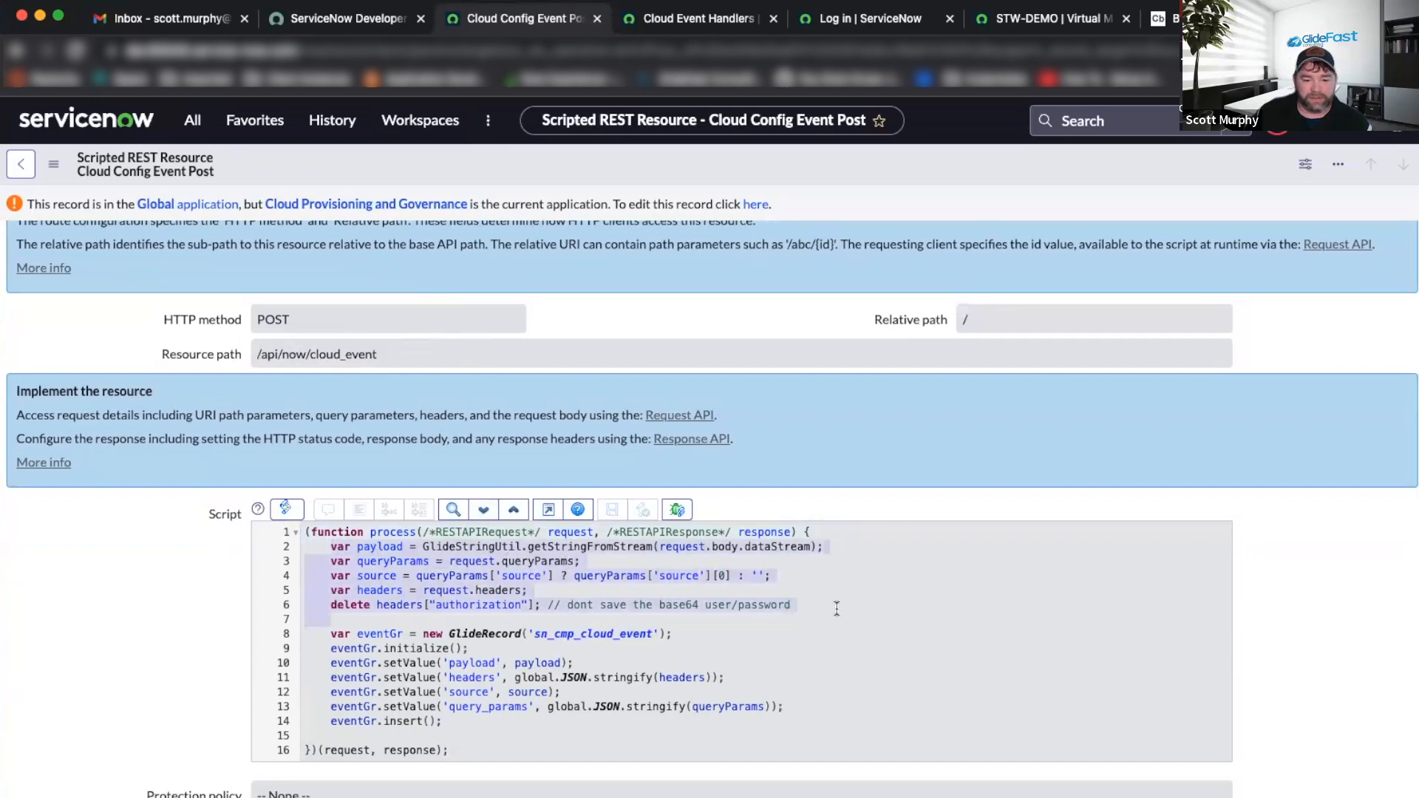
left_click(383, 634)
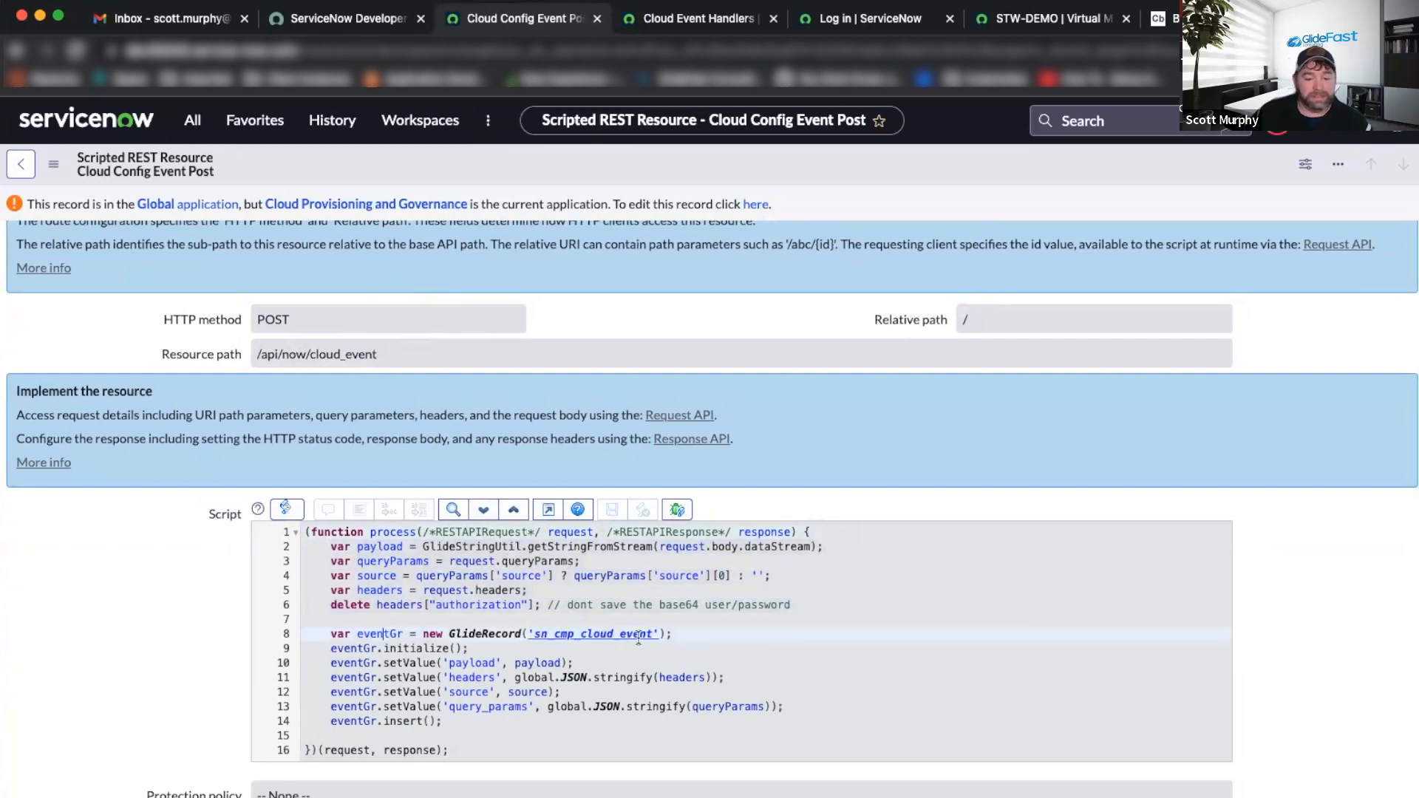
scroll(645, 633, "down", 3)
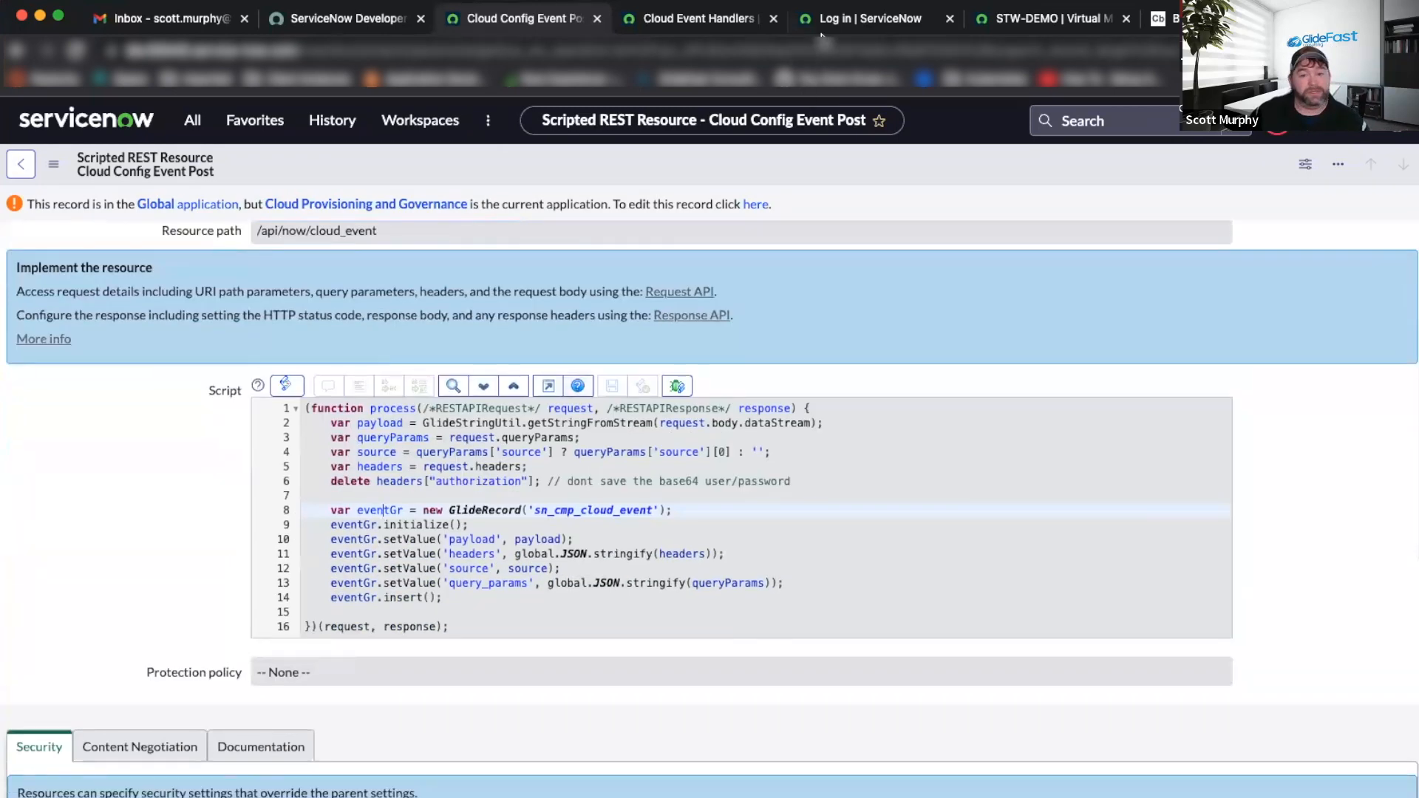
Reload the STW-DEMO virtual machine record to check its current state.
left_click(1021, 20)
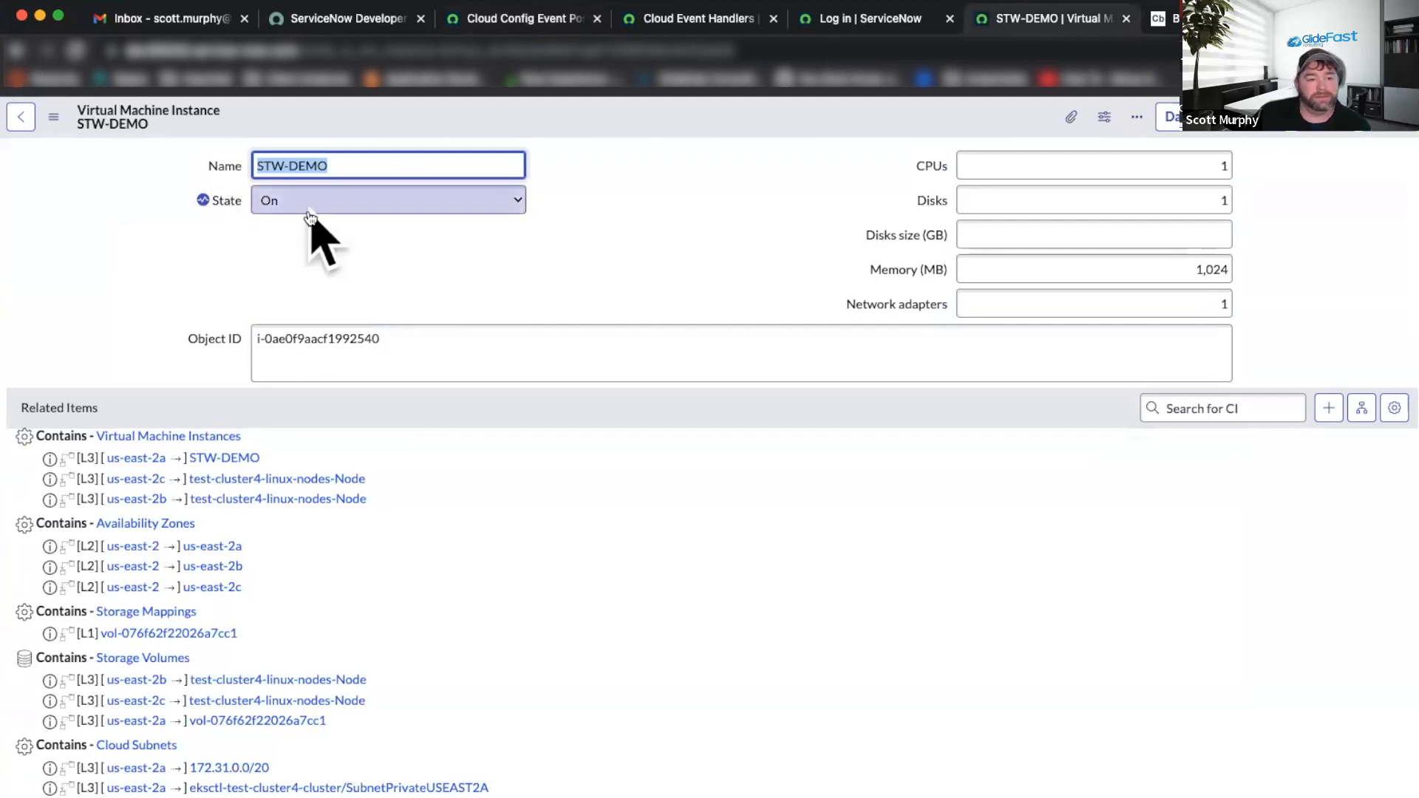
left_click(75, 49)
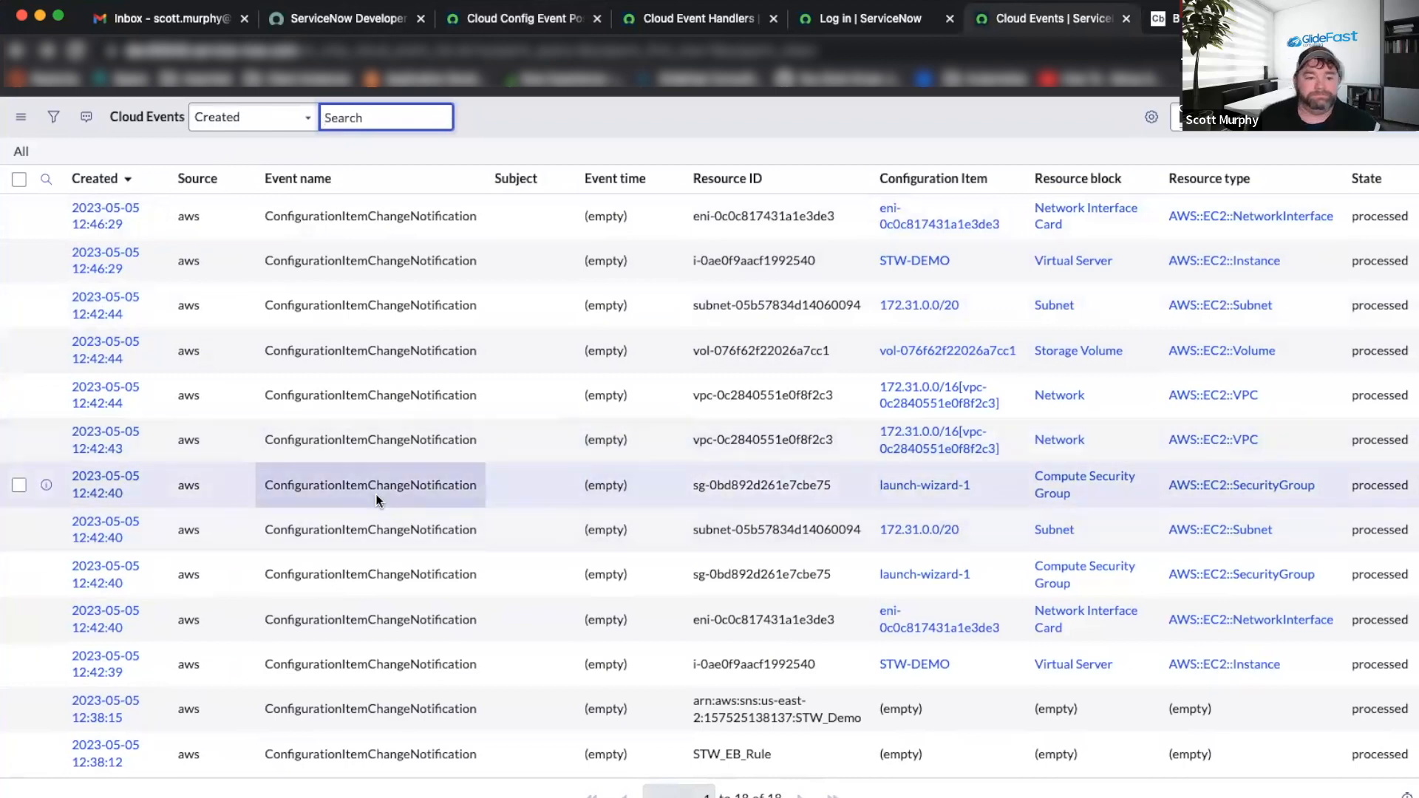
left_click(704, 27)
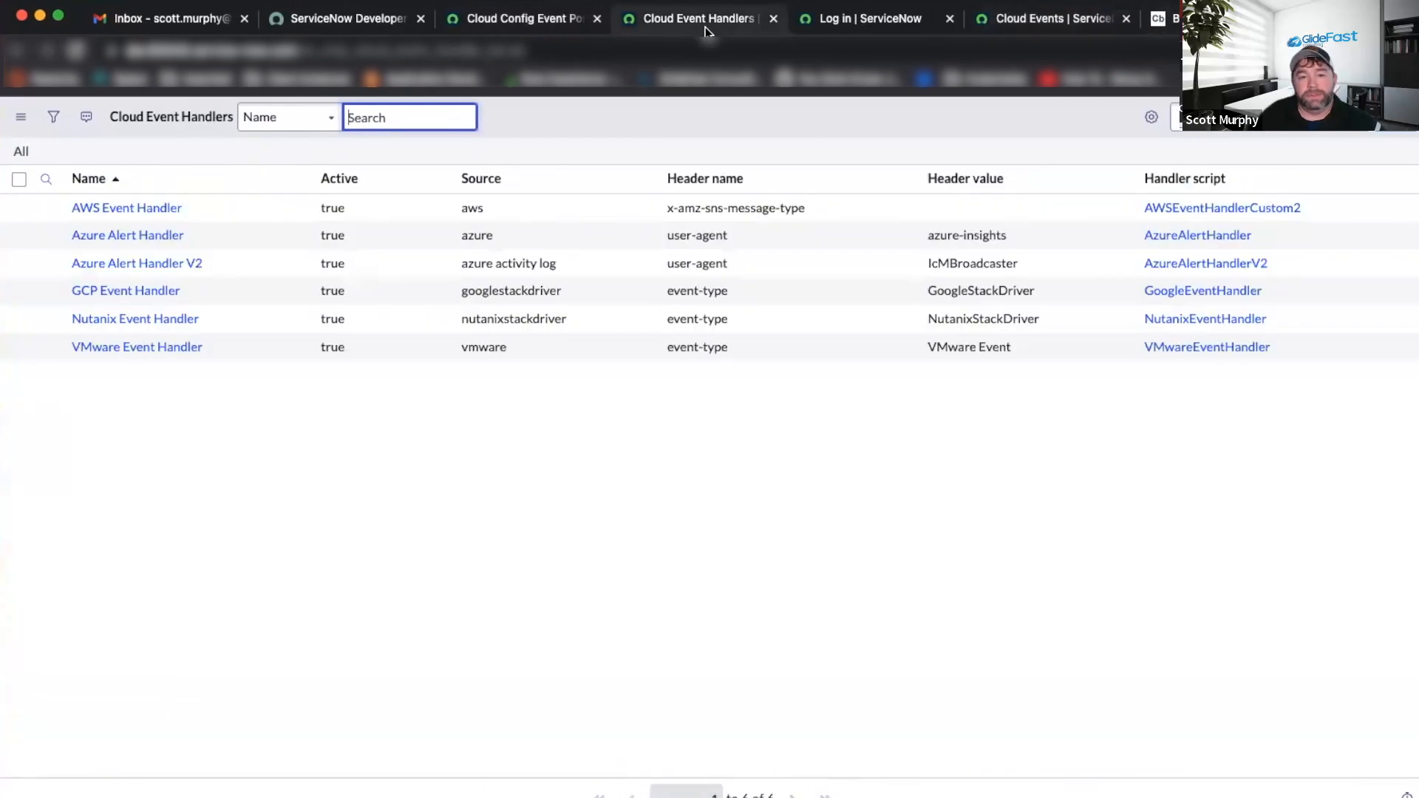
Open the AWS Event Handler record from the Cloud Event Handlers list.
left_click(522, 22)
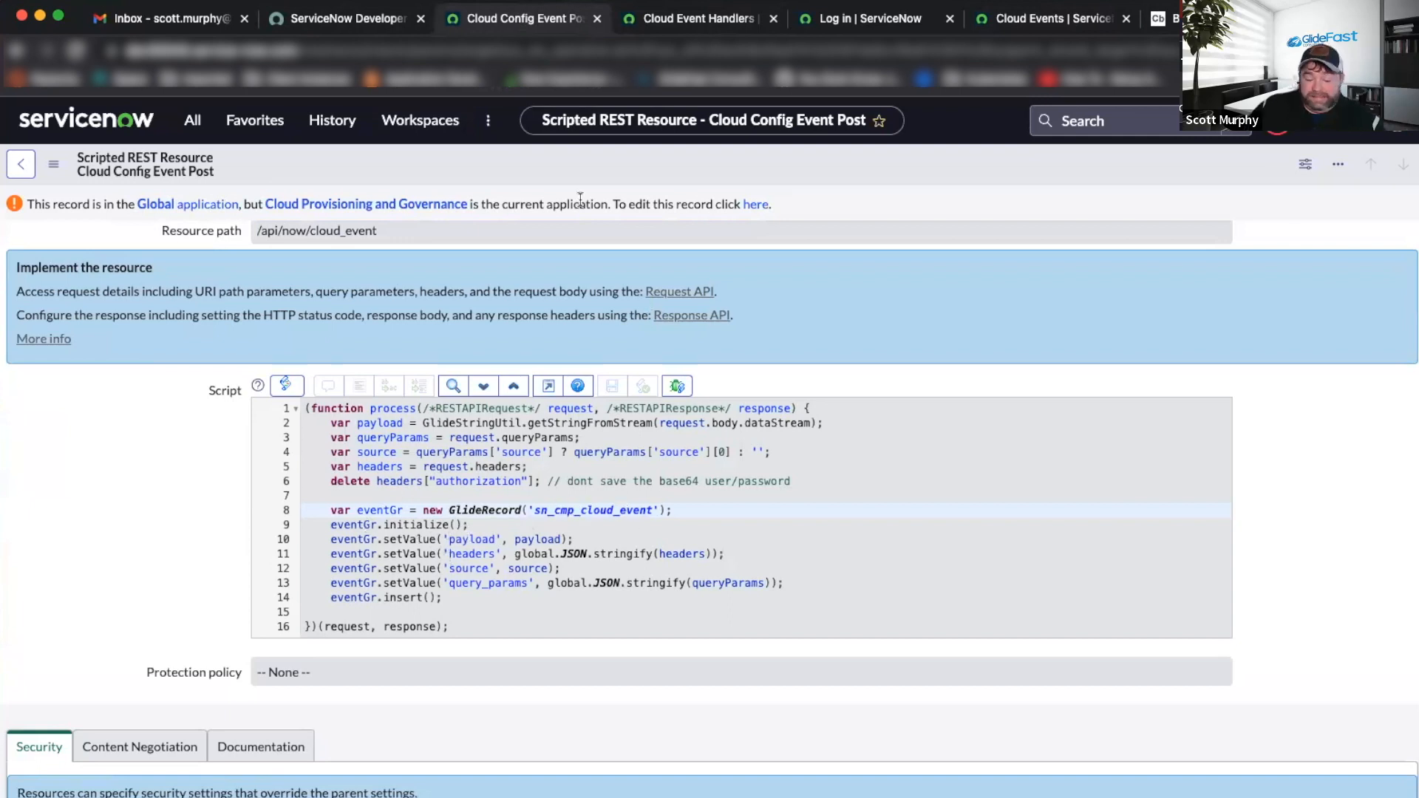
left_click(692, 22)
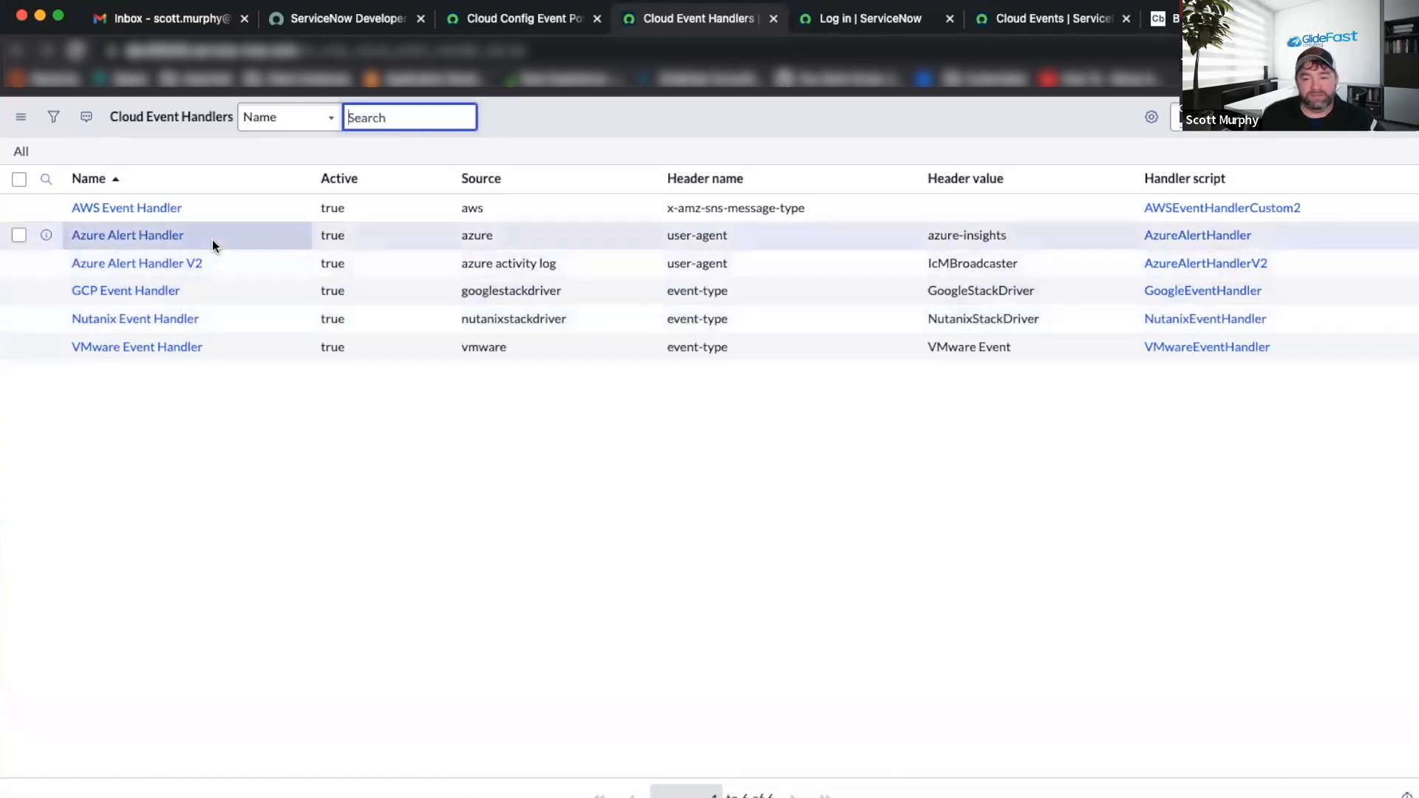
left_click(156, 213)
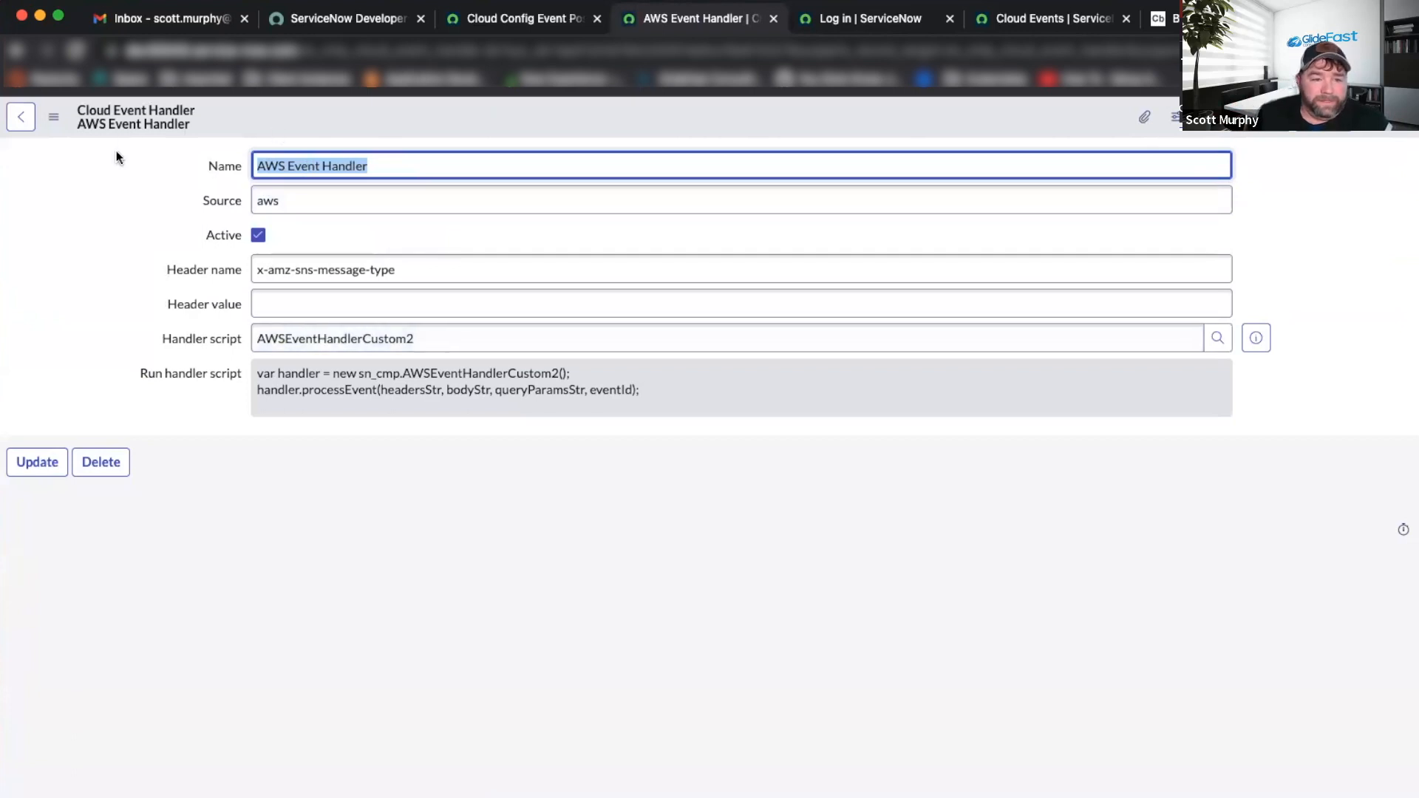
left_click(458, 339)
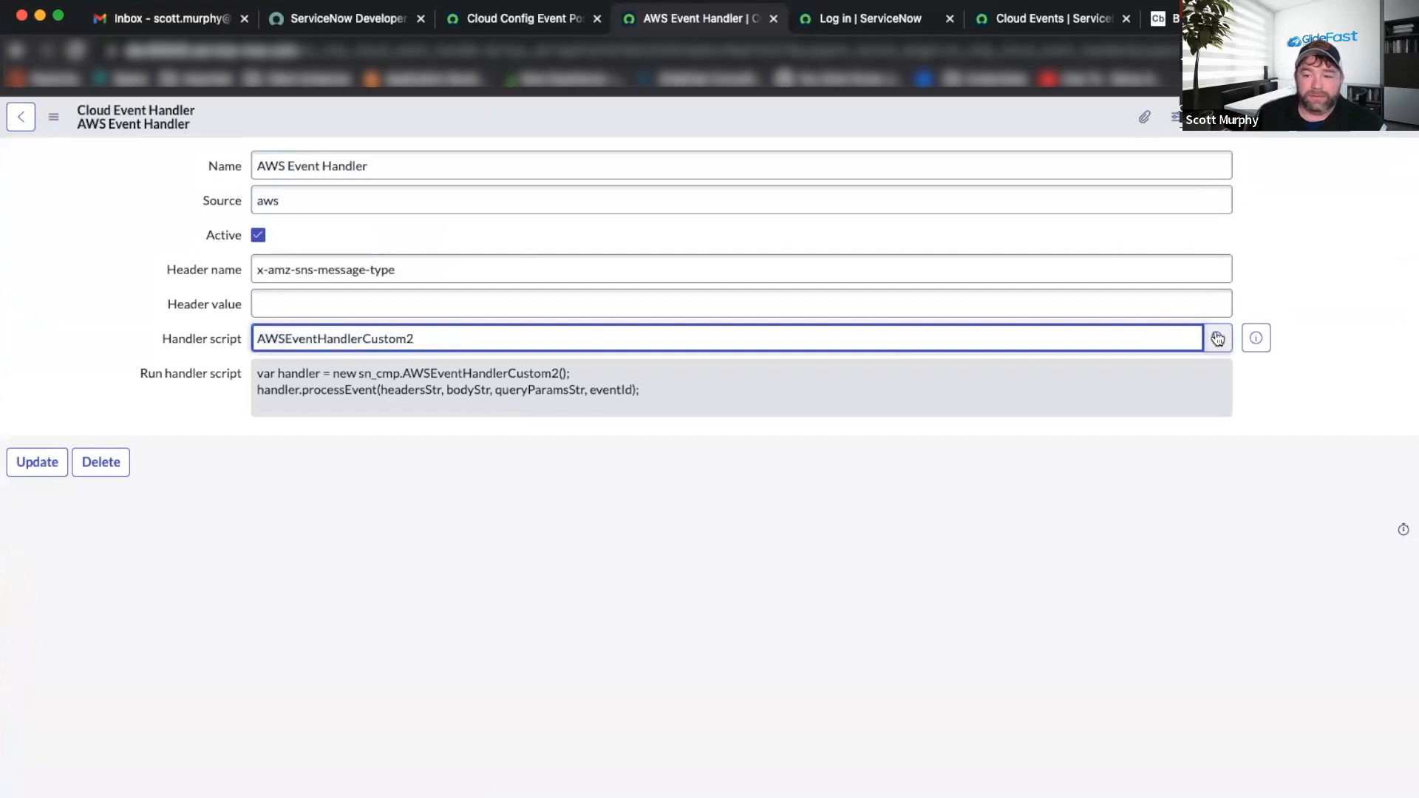
left_click(1217, 337)
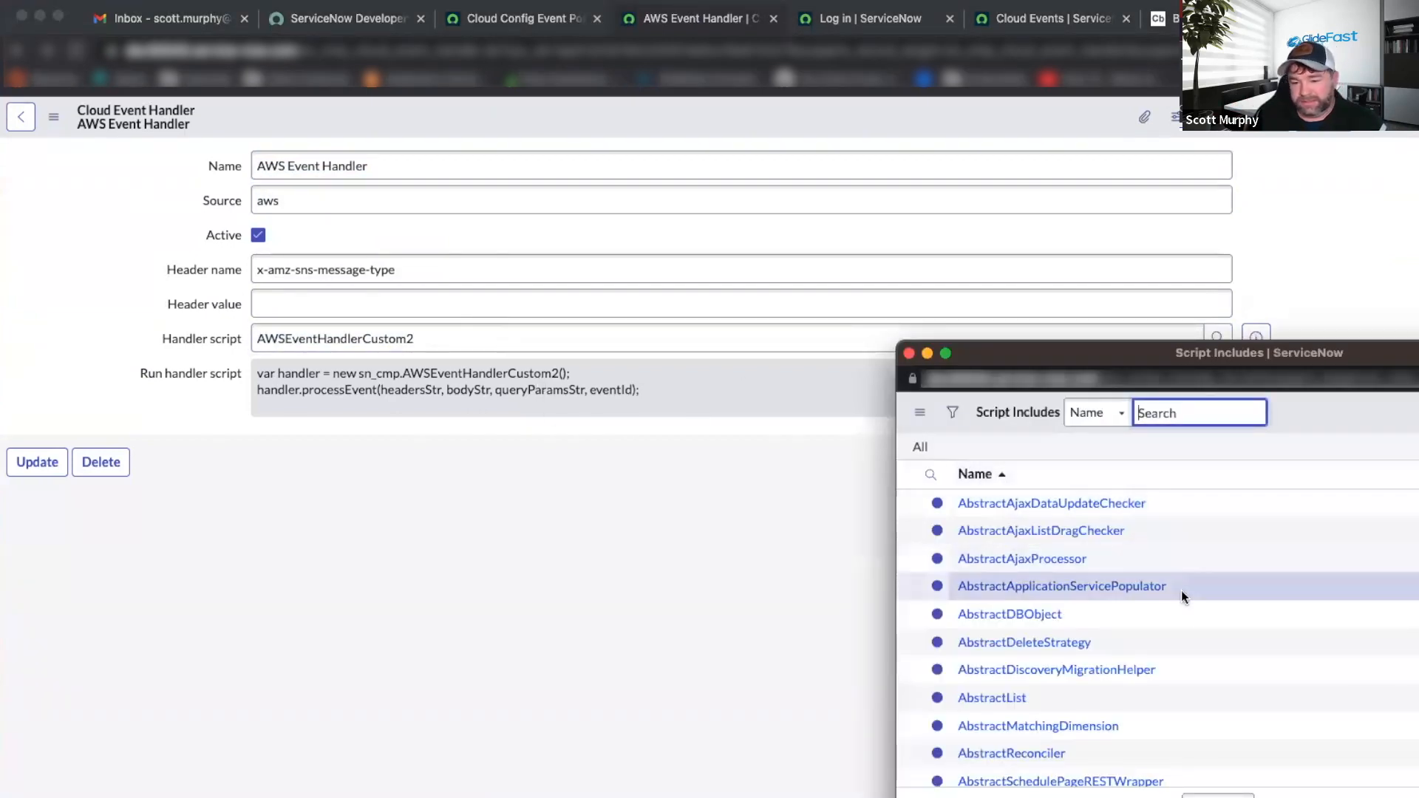
type("AW")
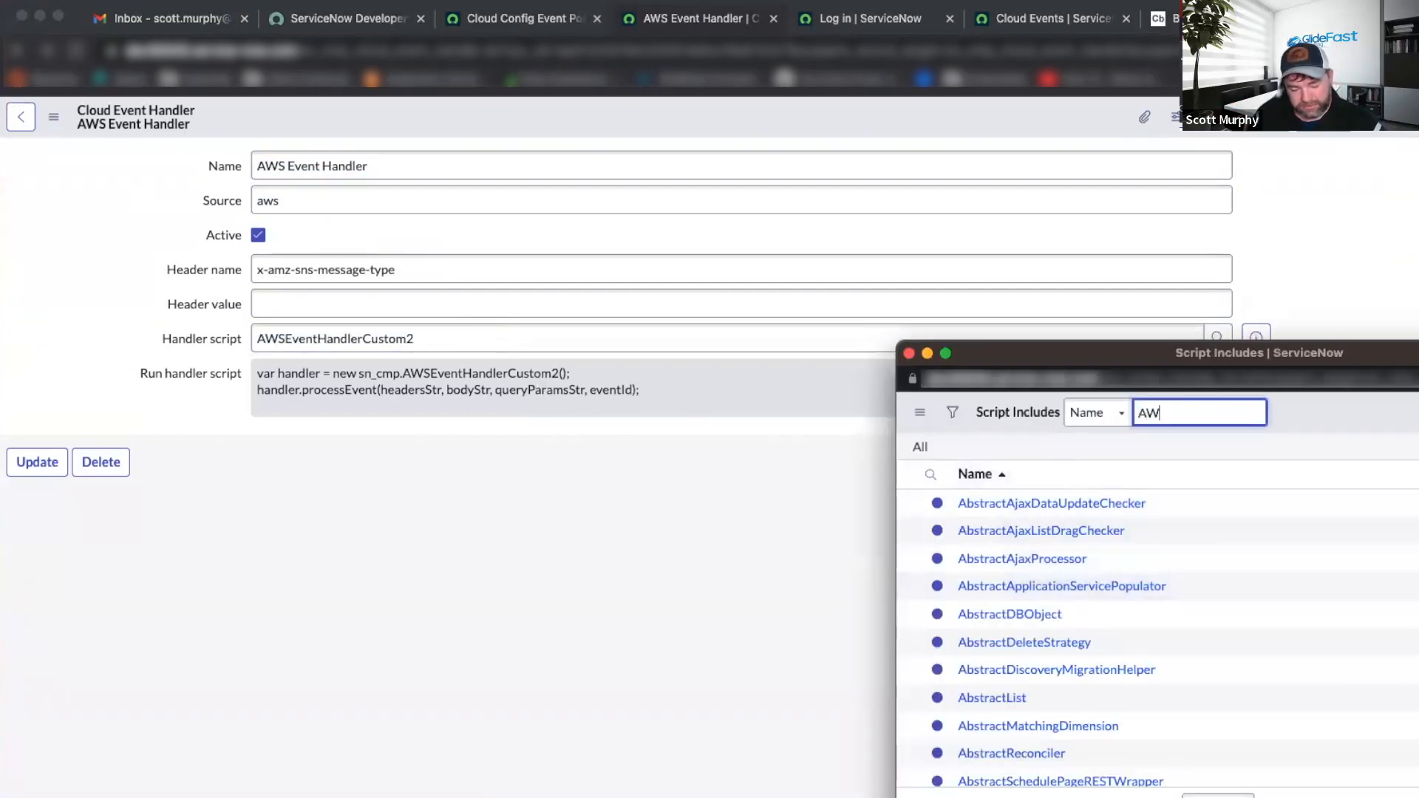
type("SE")
key("Return")
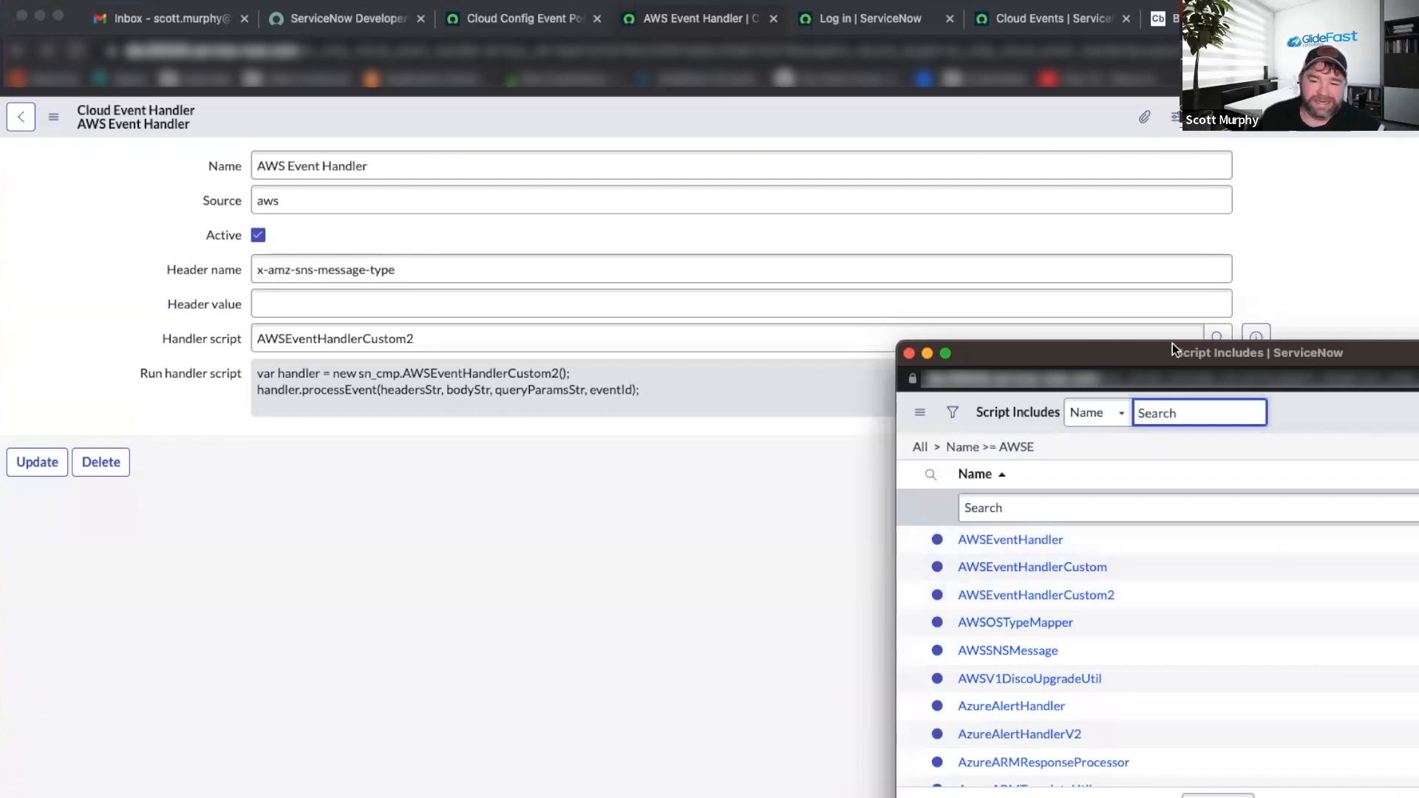
left_click(909, 353)
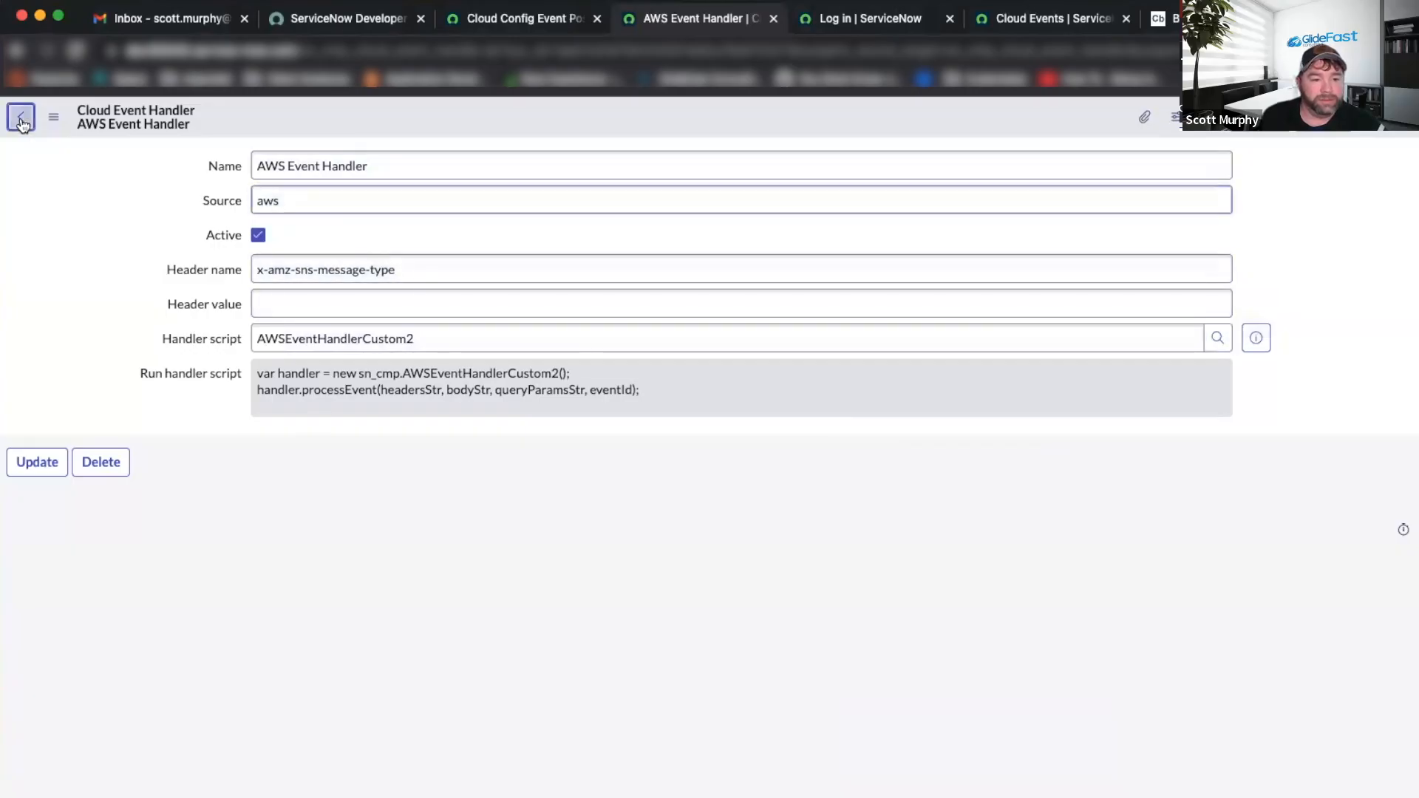
Compare the Cloud Events lists with the Cloud Config Event Post script to check for new events.
left_click(20, 120)
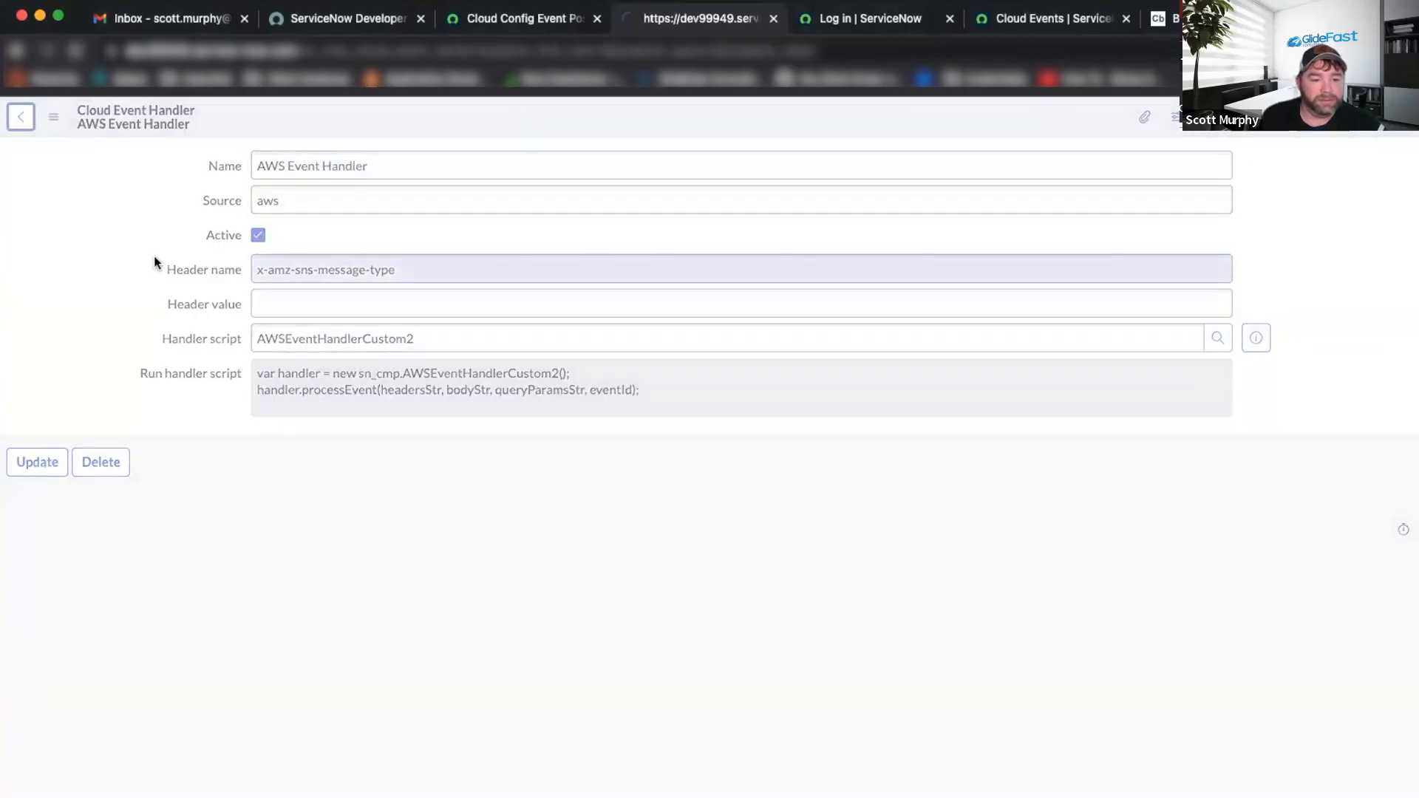
left_click(518, 22)
left_click(640, 19)
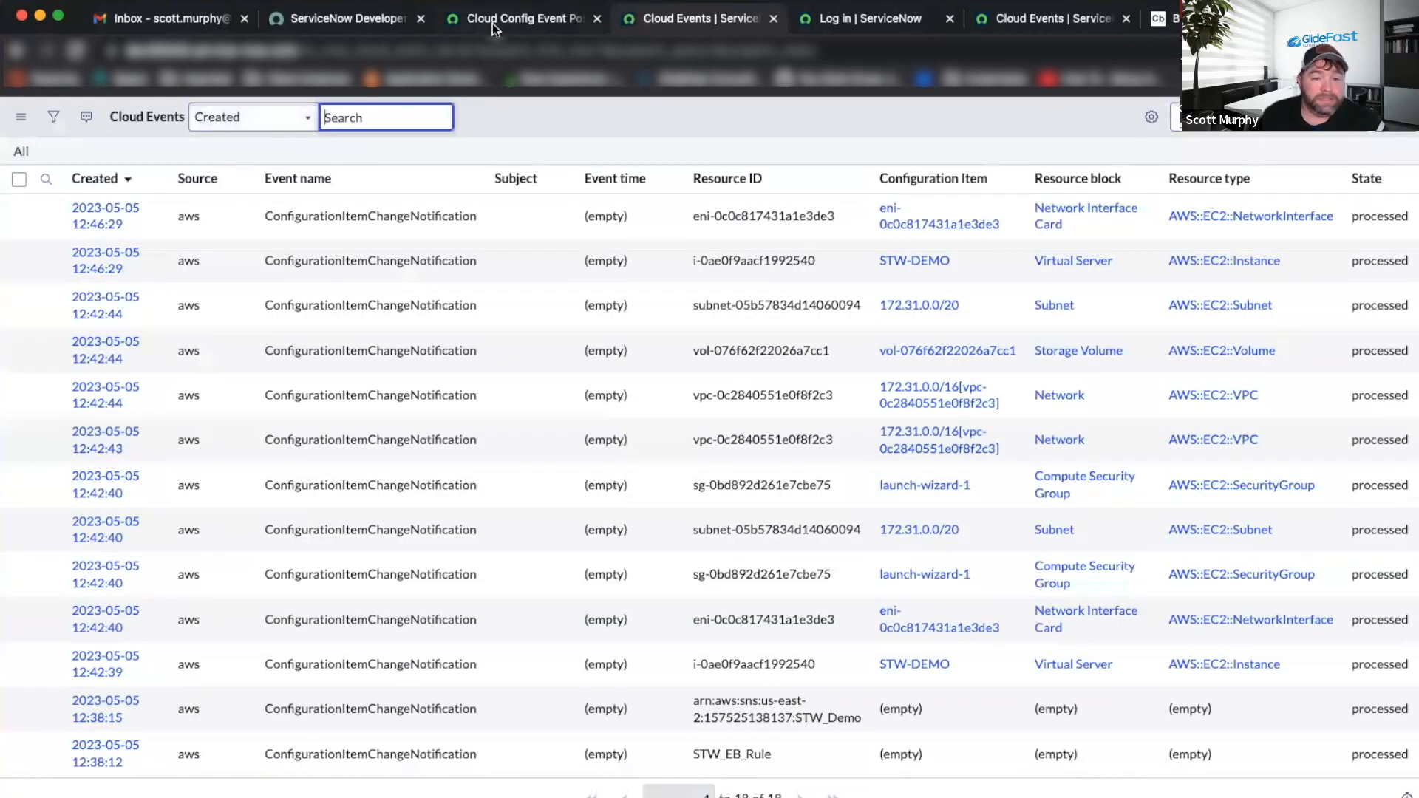
left_click(492, 21)
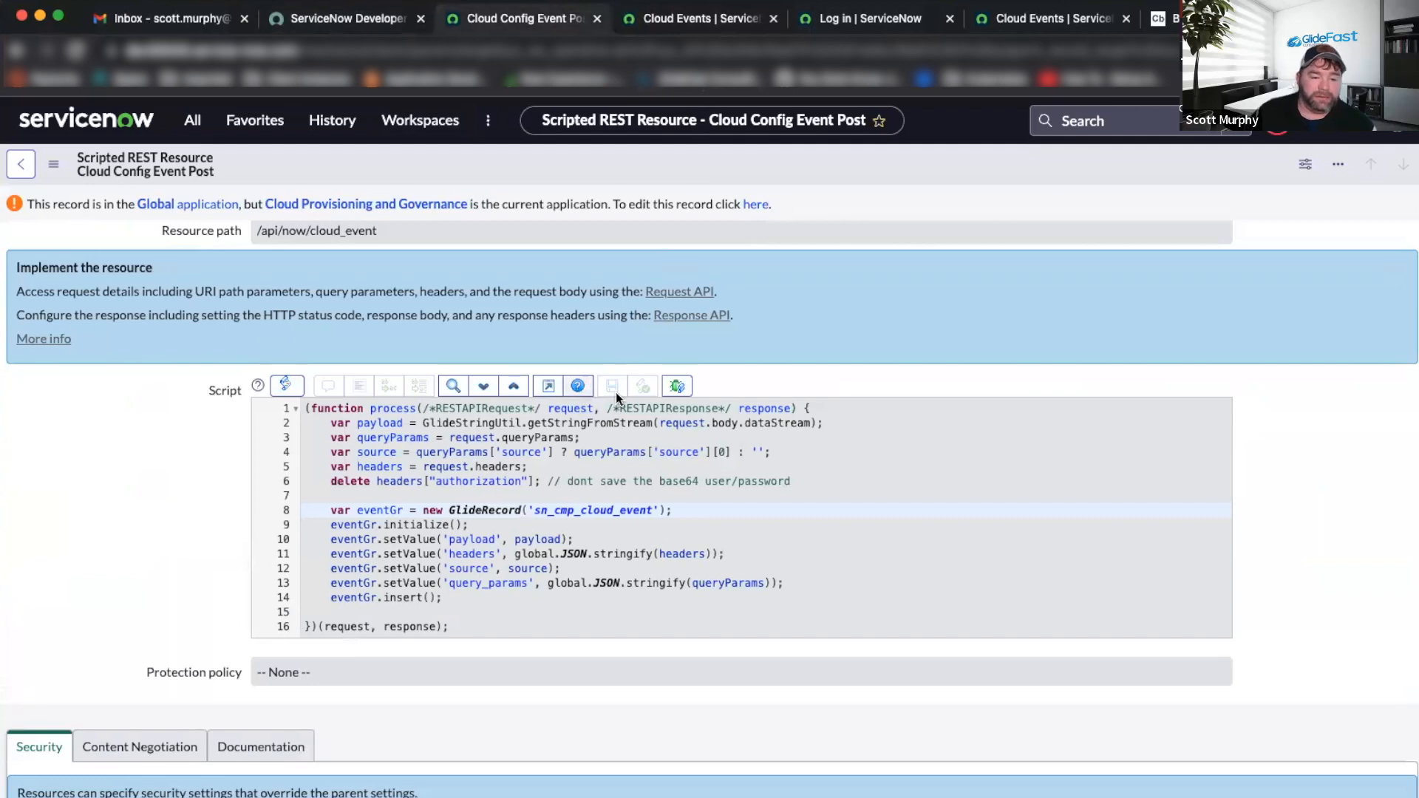
left_click(1018, 20)
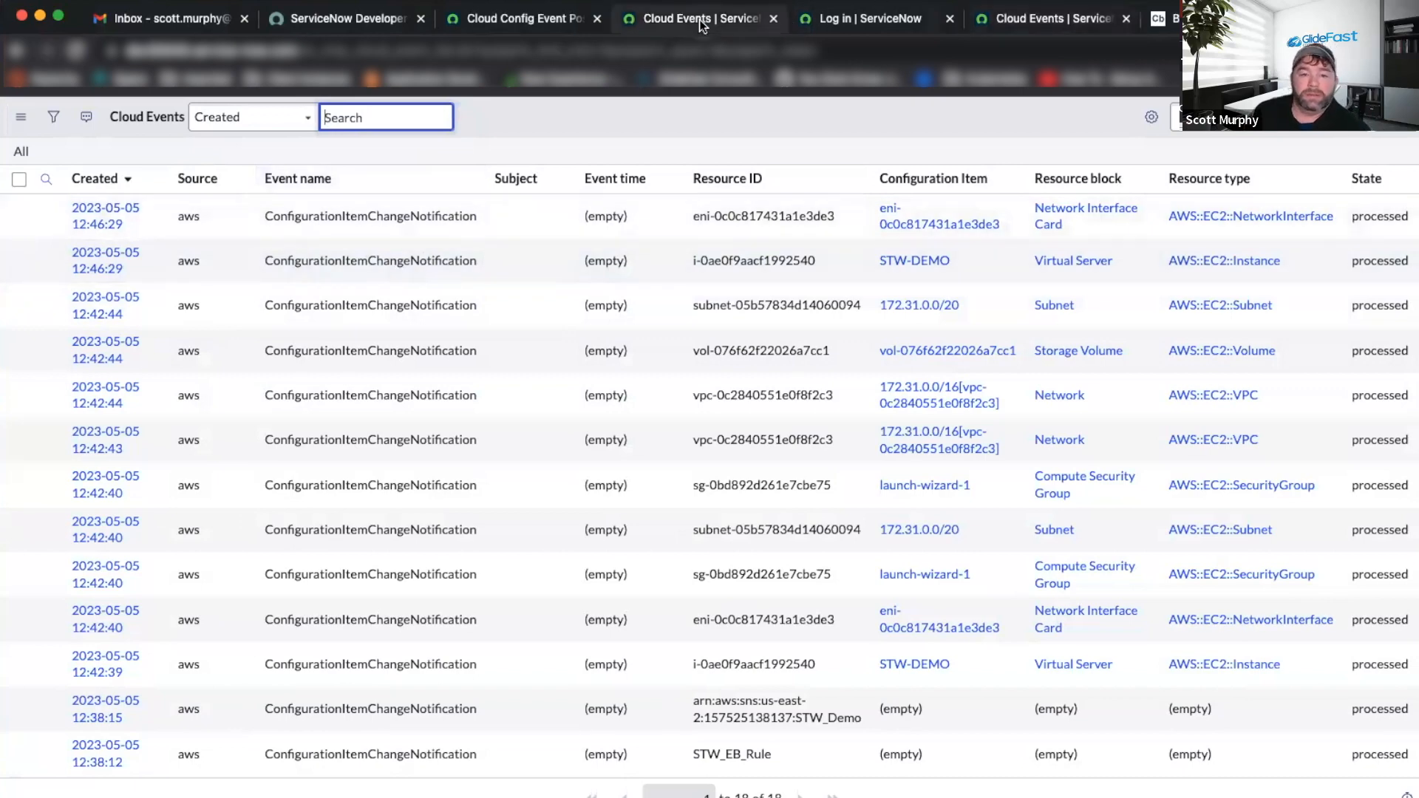
left_click(569, 20)
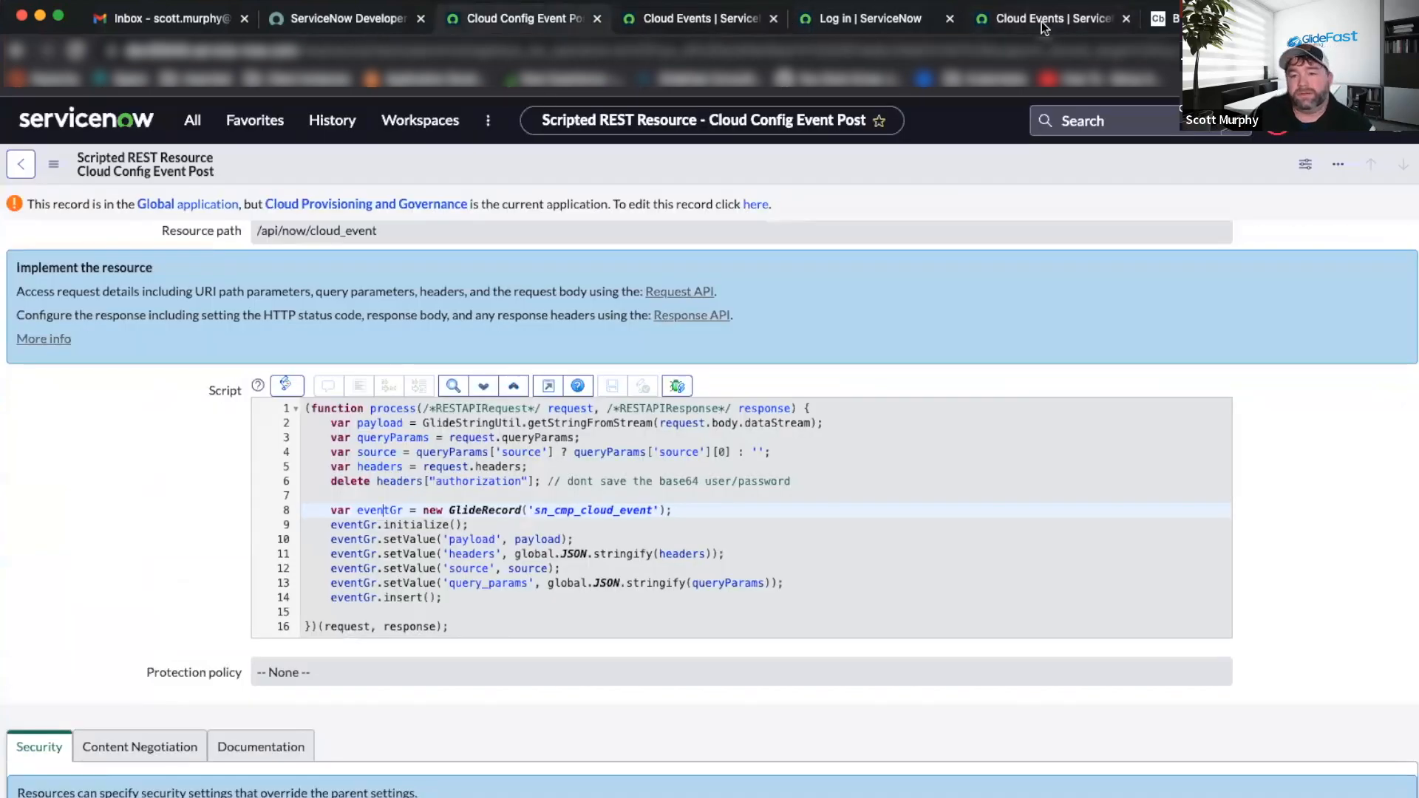
left_click(1042, 24)
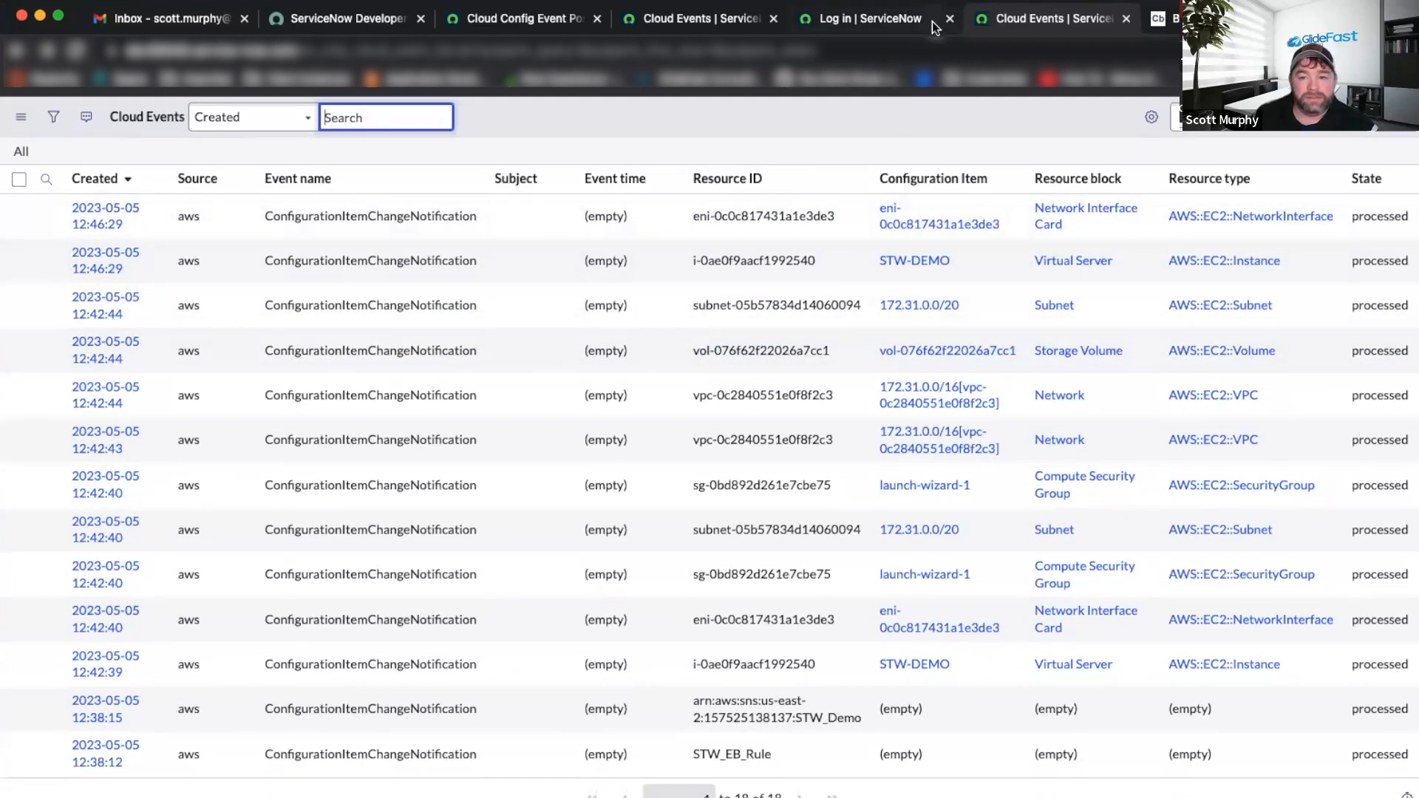
left_click(933, 20)
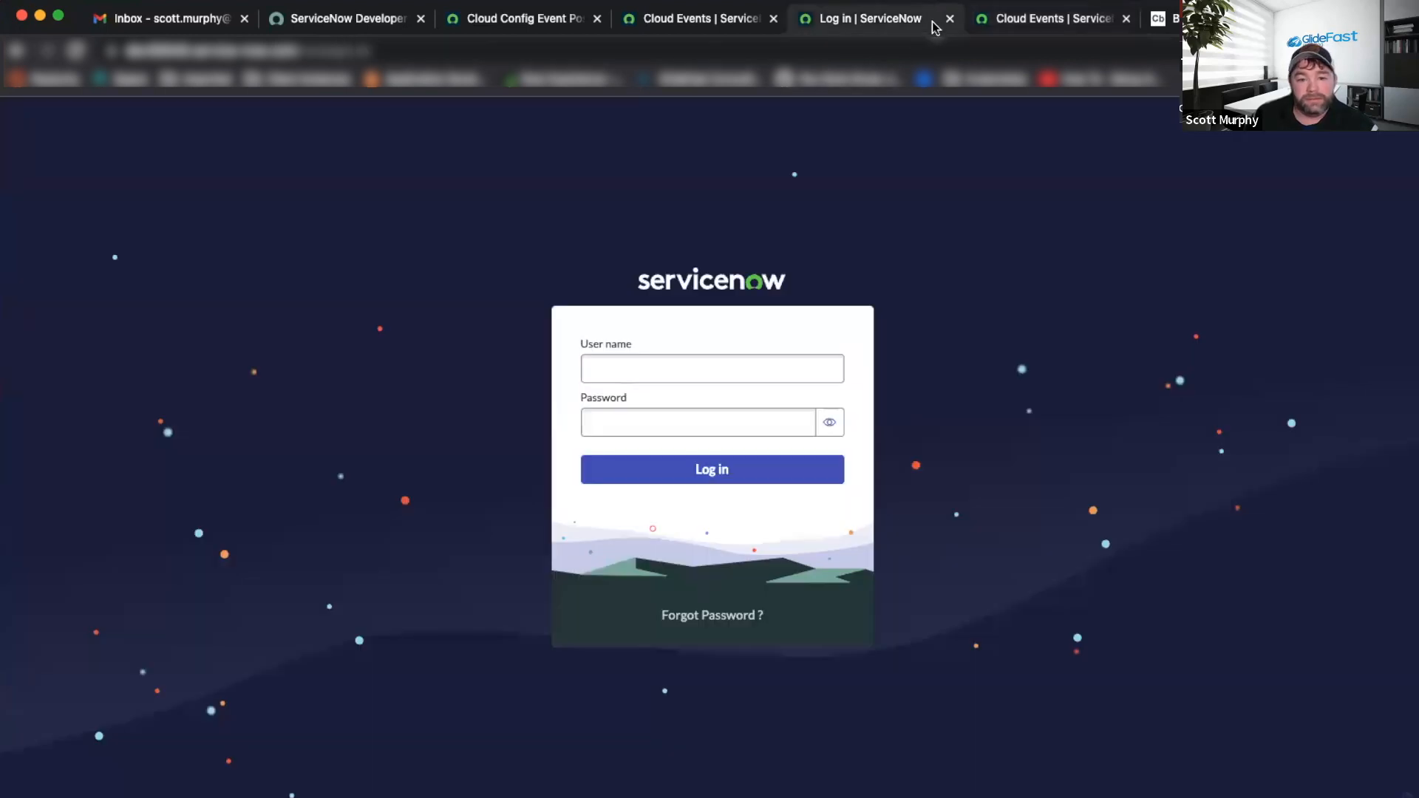
left_click(525, 28)
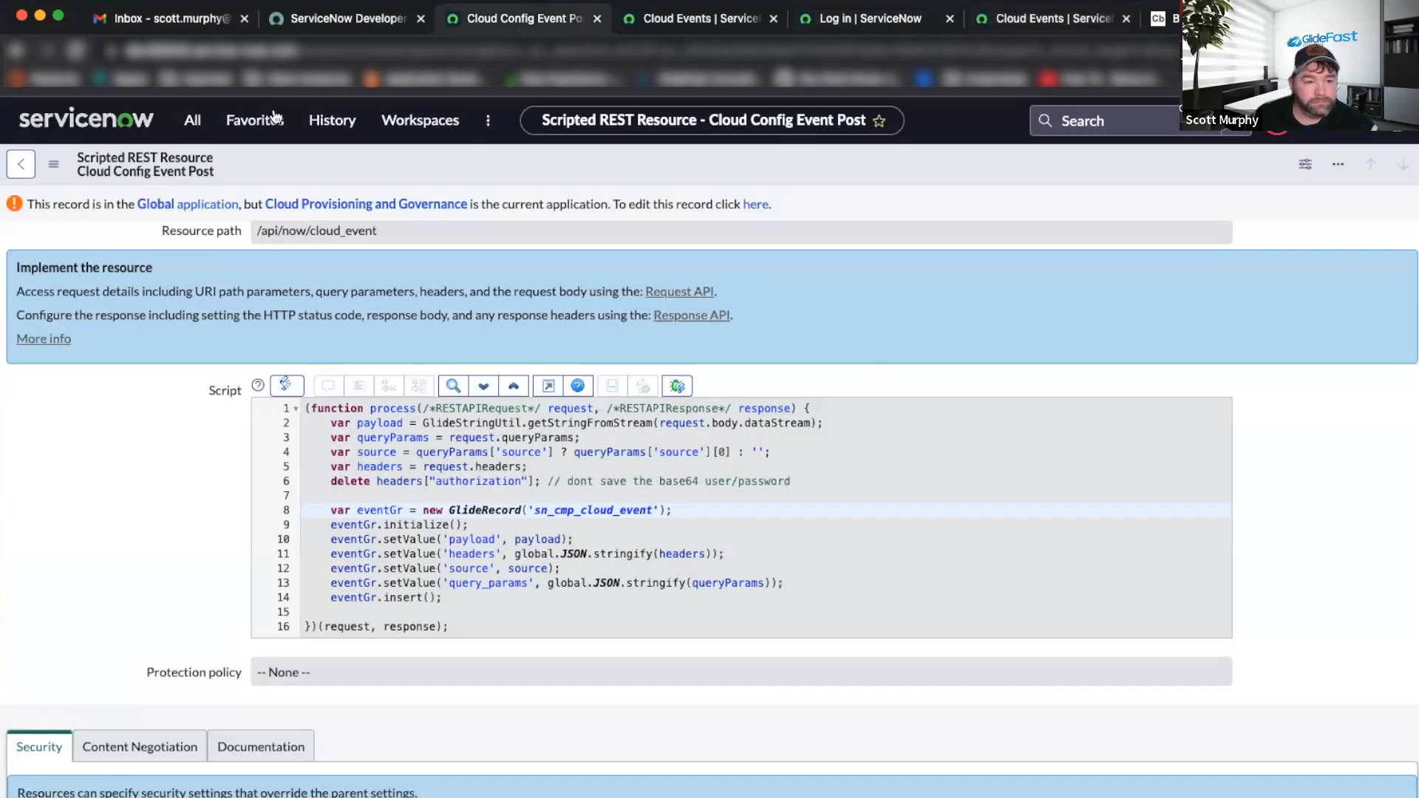
Return to the AWS Event Handler record and save it with the AWSEventHandlerCustom2 script.
left_click(184, 120)
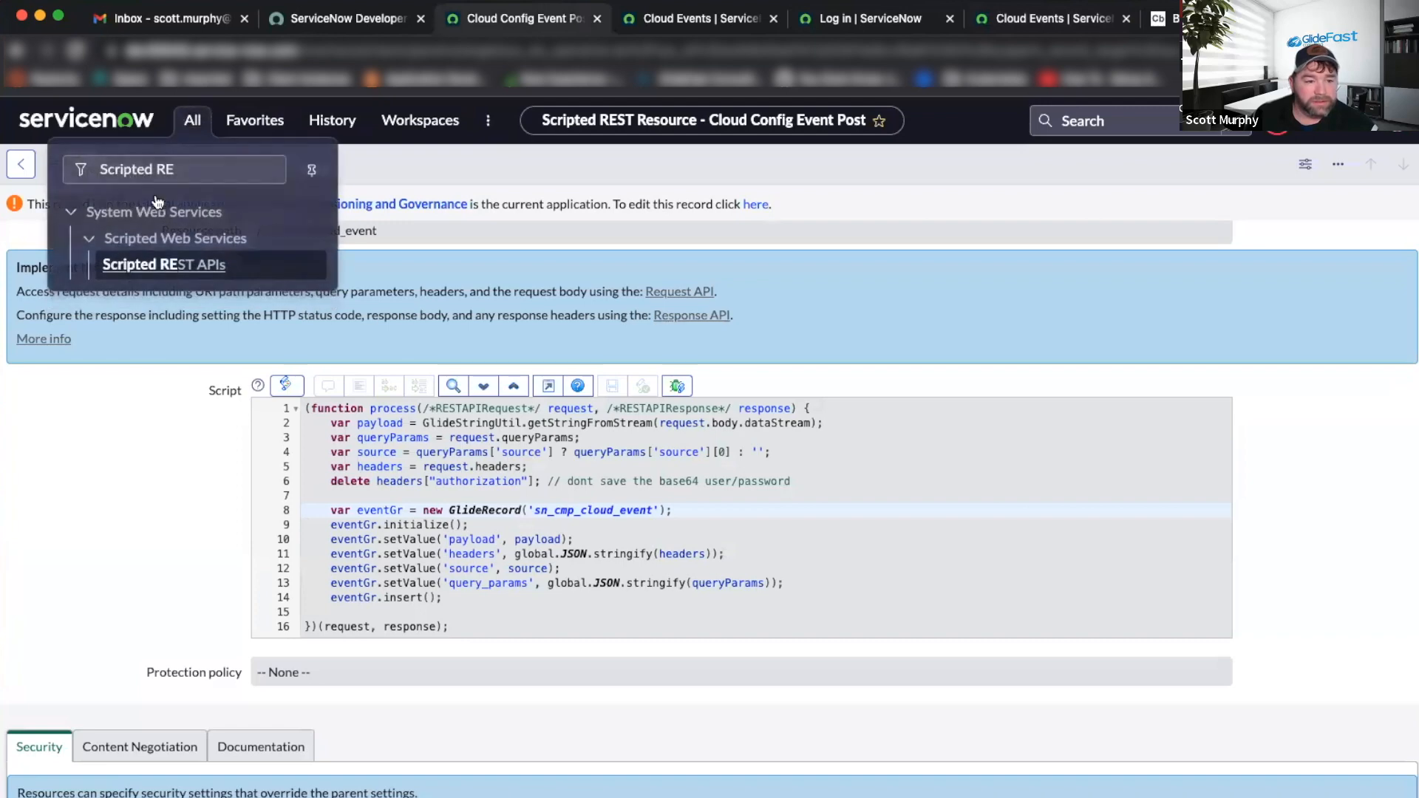
left_click(332, 121)
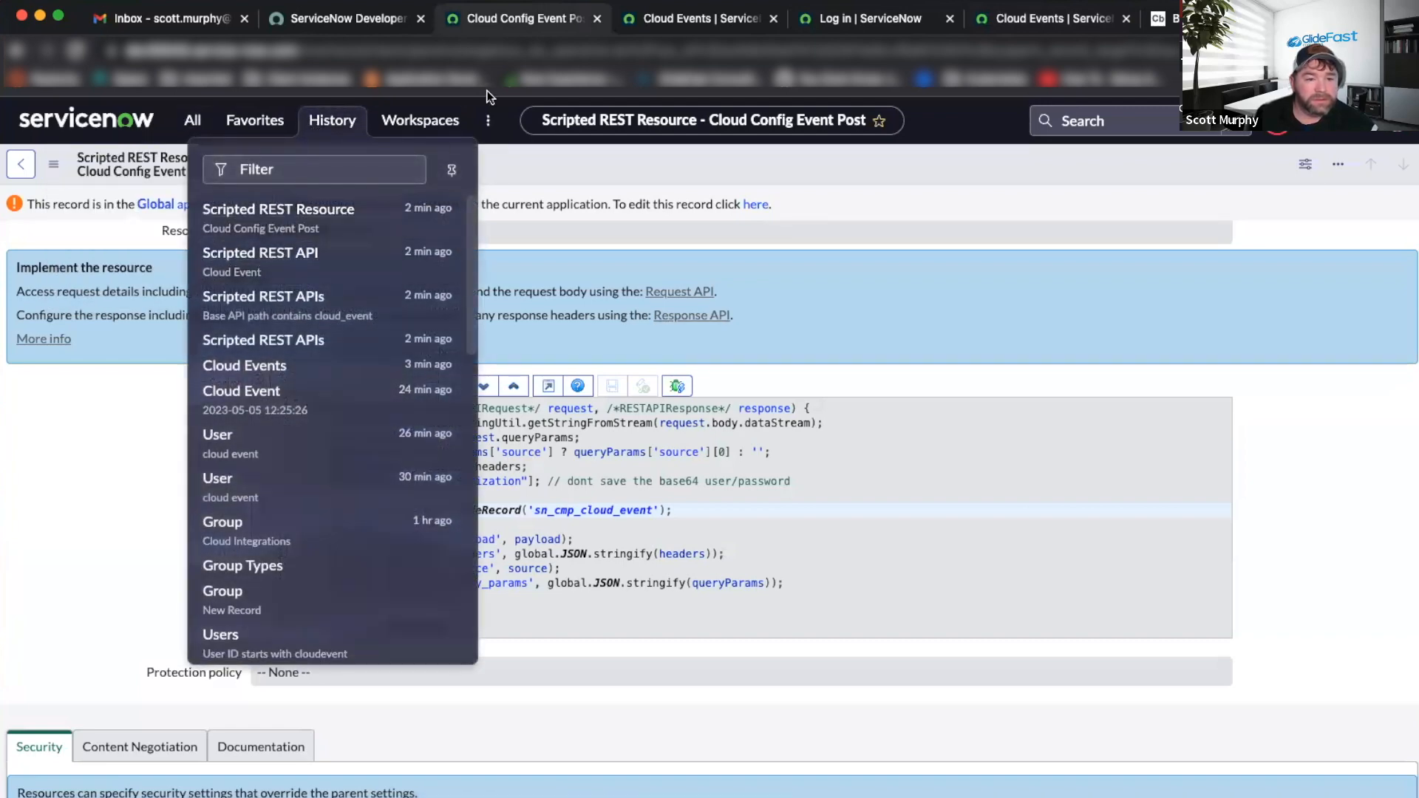
left_click(665, 18)
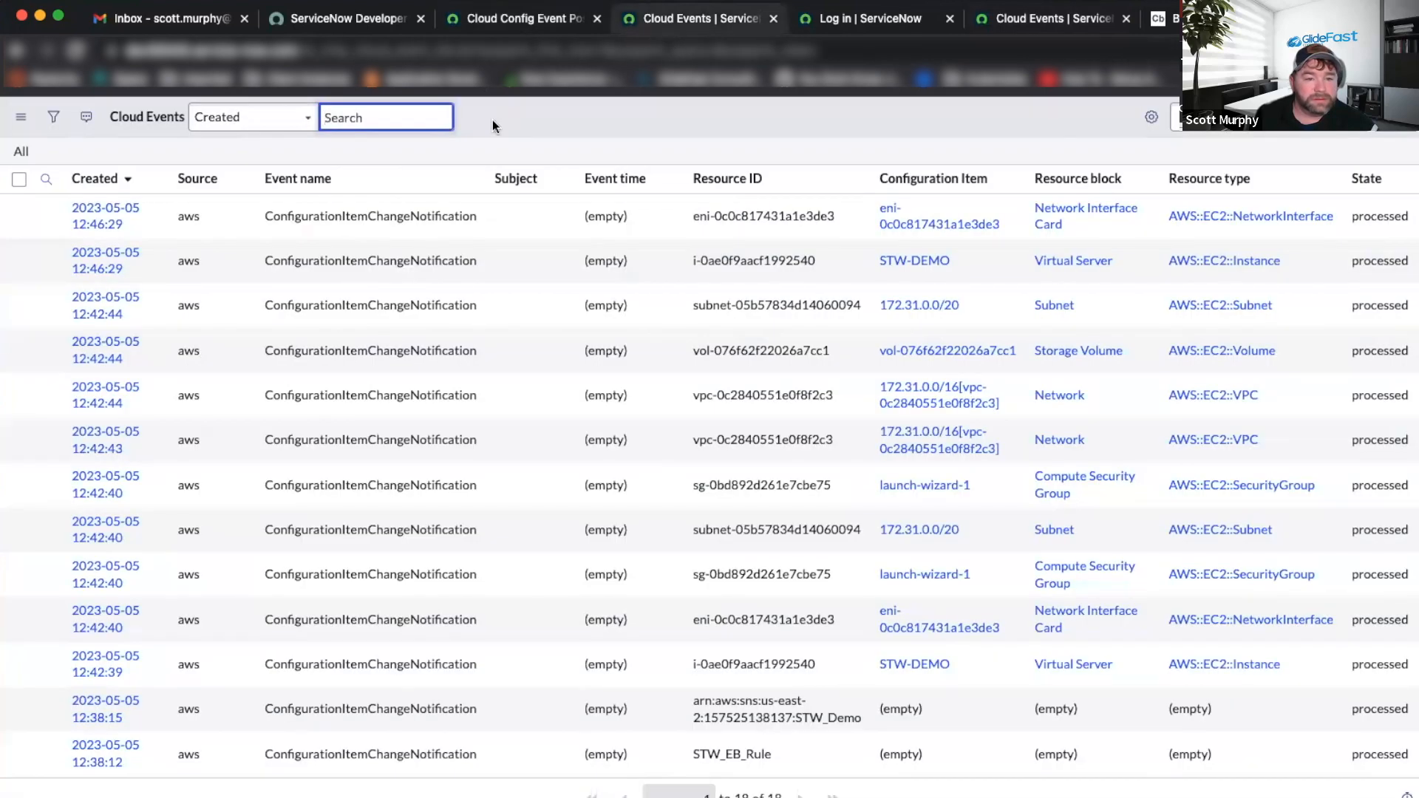
right_click(16, 50)
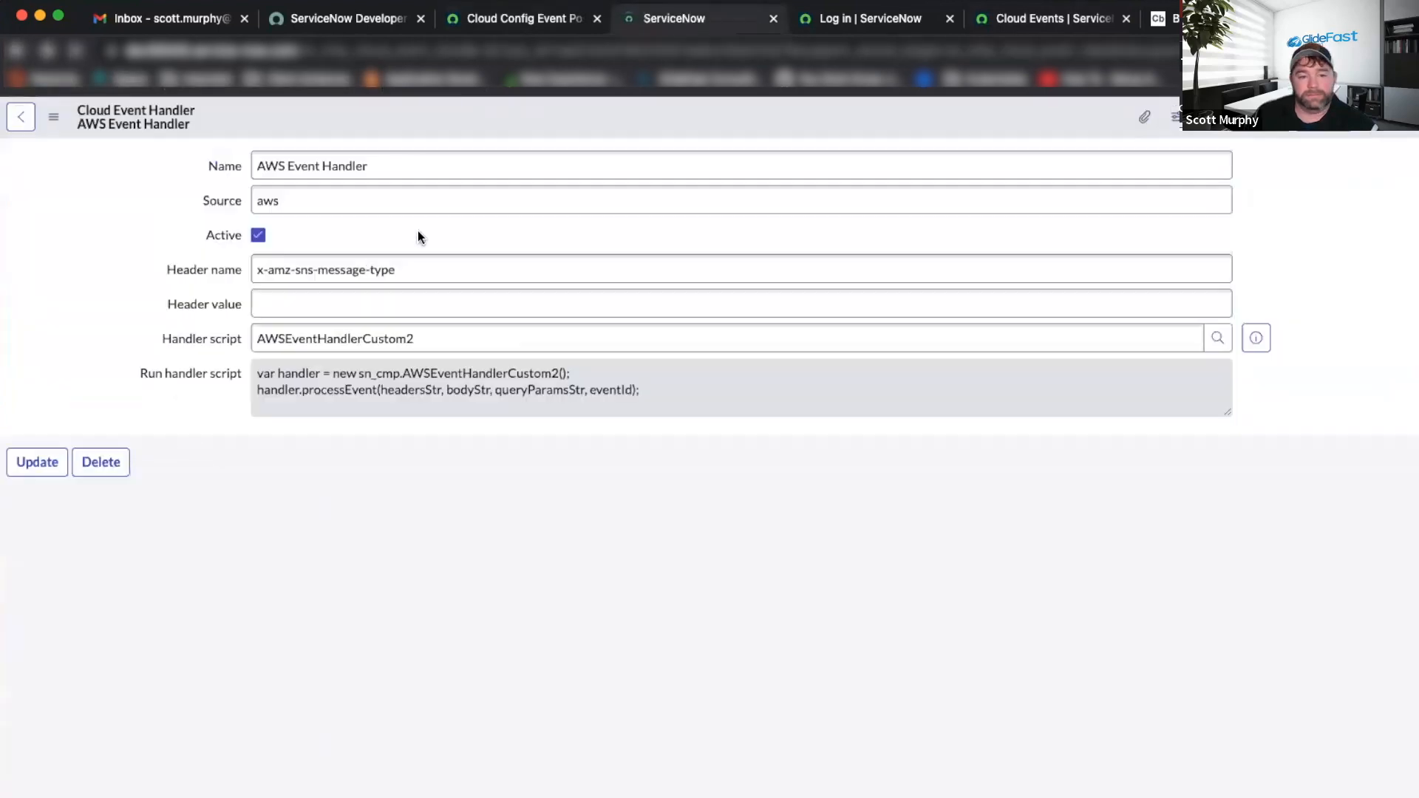
left_click(478, 332)
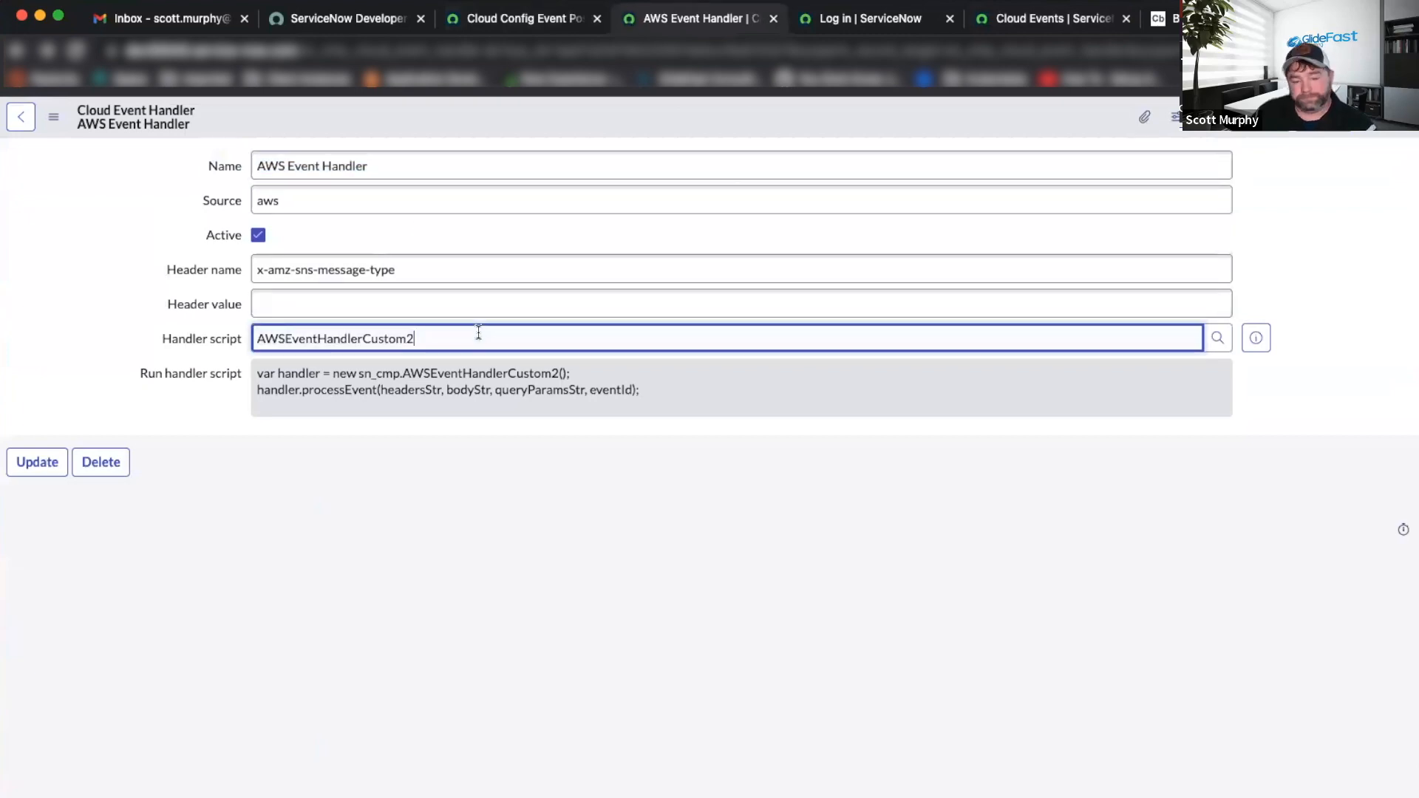
left_click(30, 462)
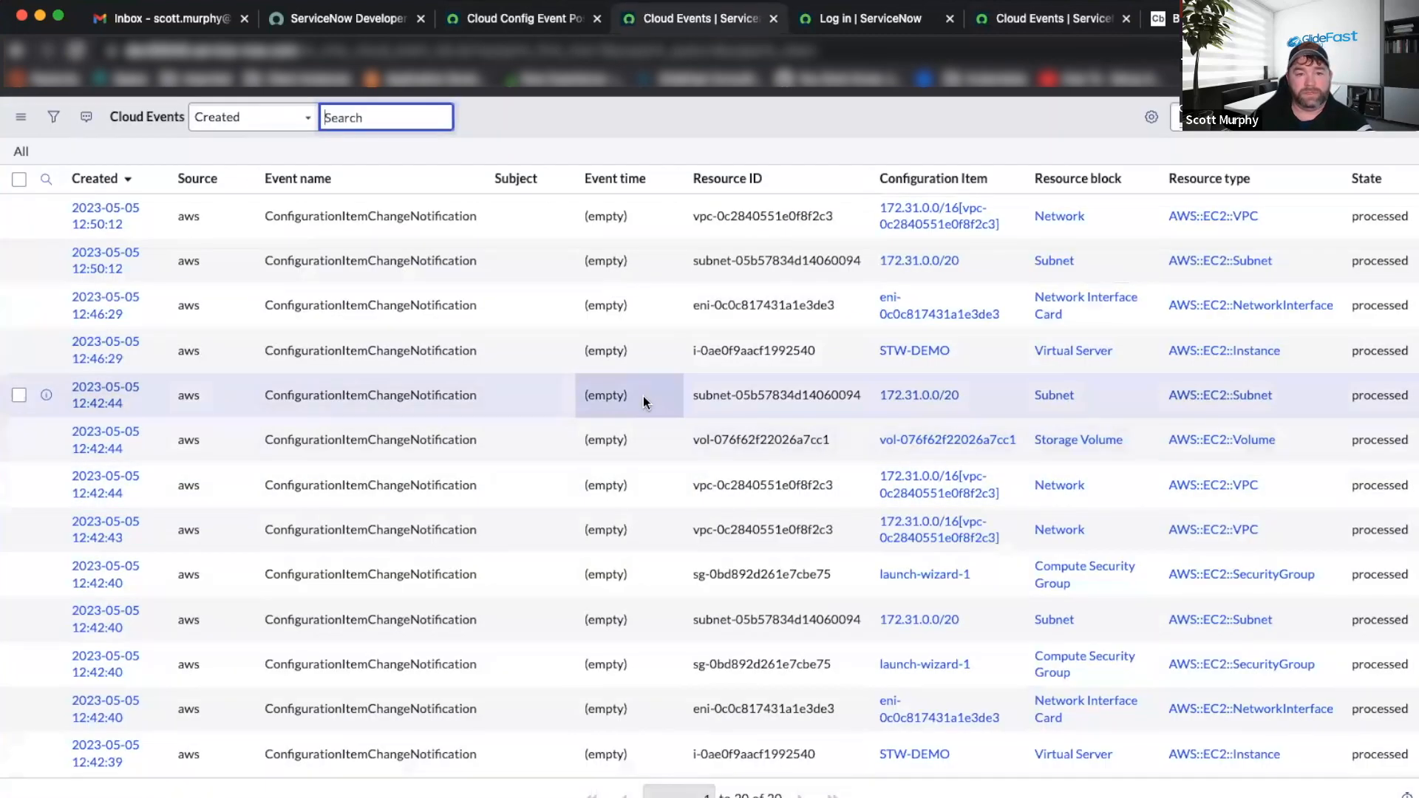
key("super+Tab")
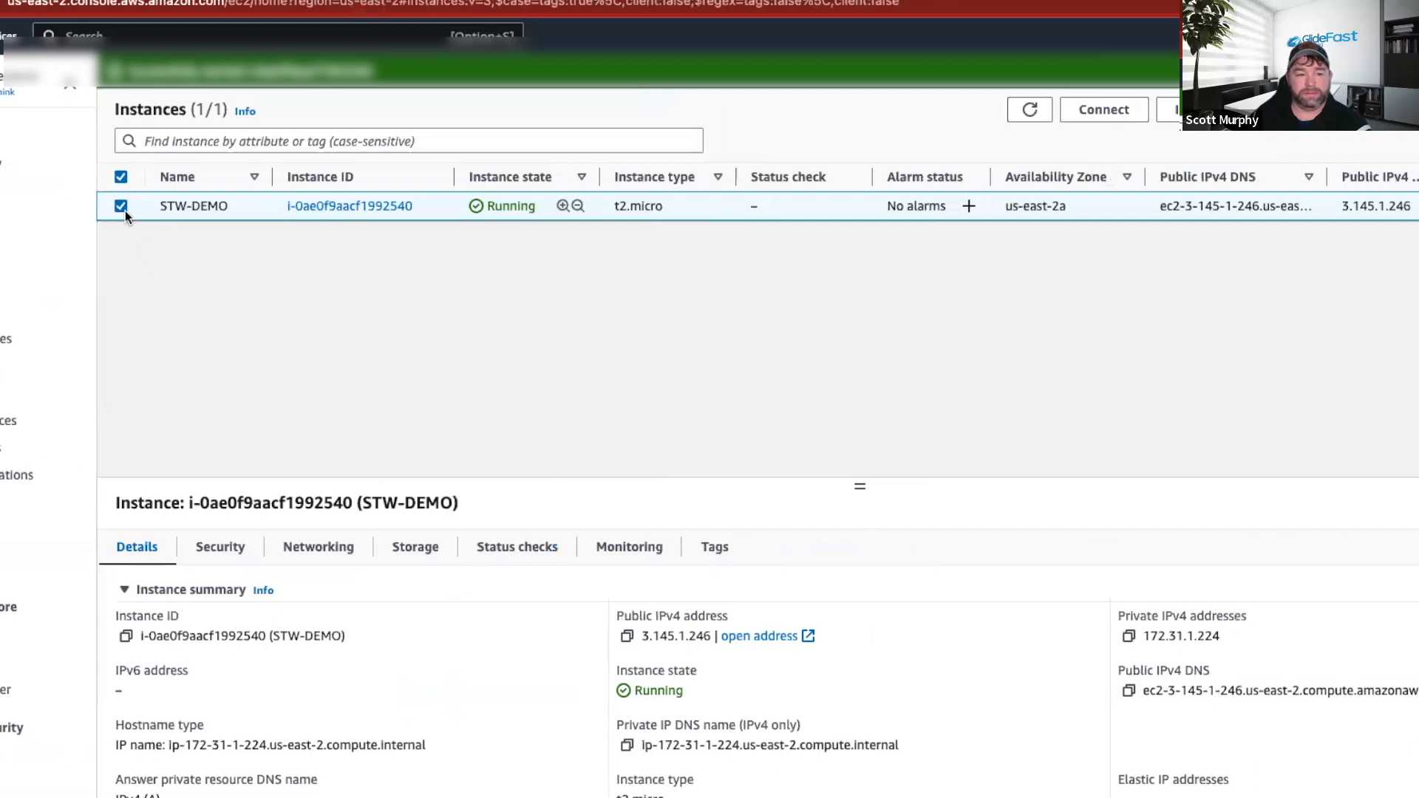
Stop the STW-DEMO EC2 instance, then return to the ServiceNow Cloud Events list.
left_click(1204, 111)
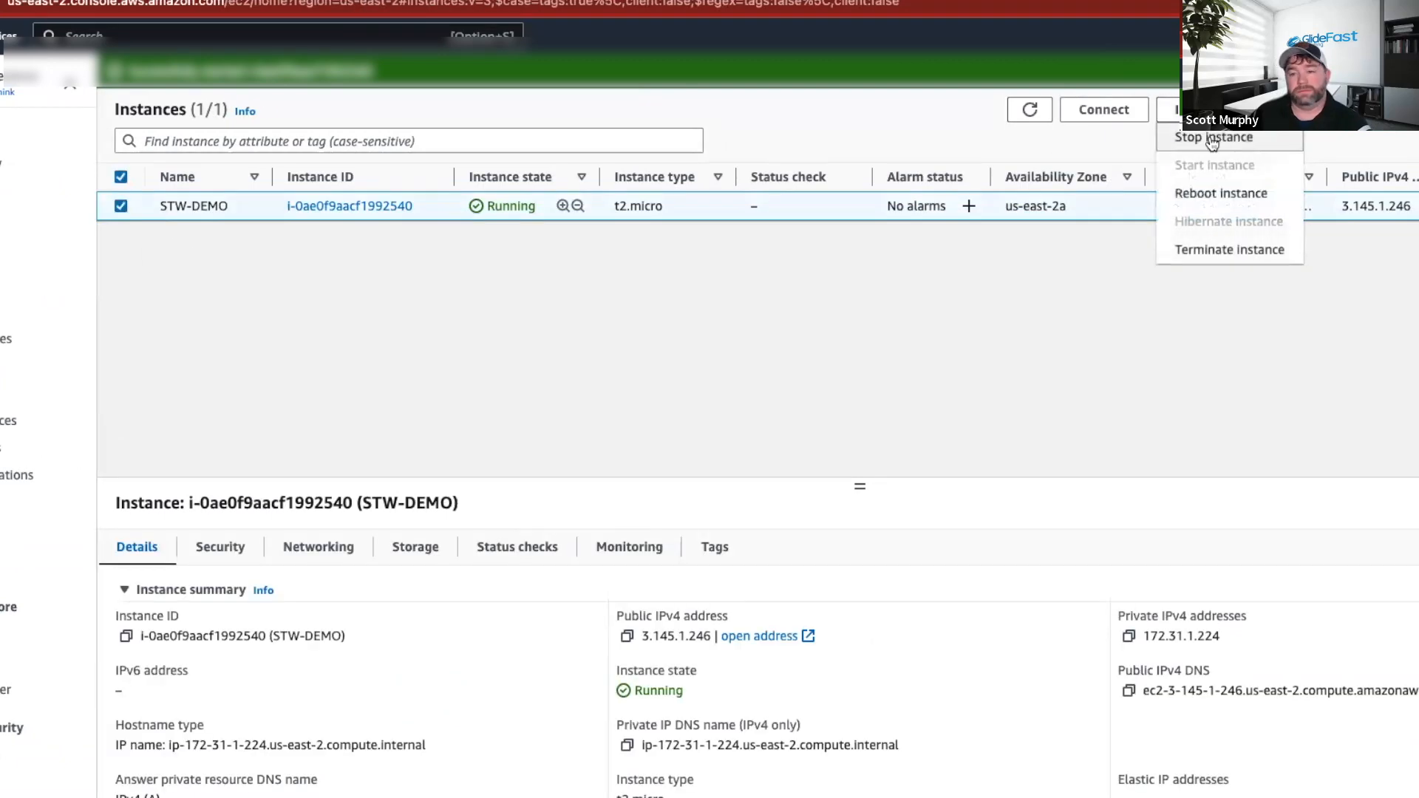
left_click(1212, 140)
left_click(1071, 560)
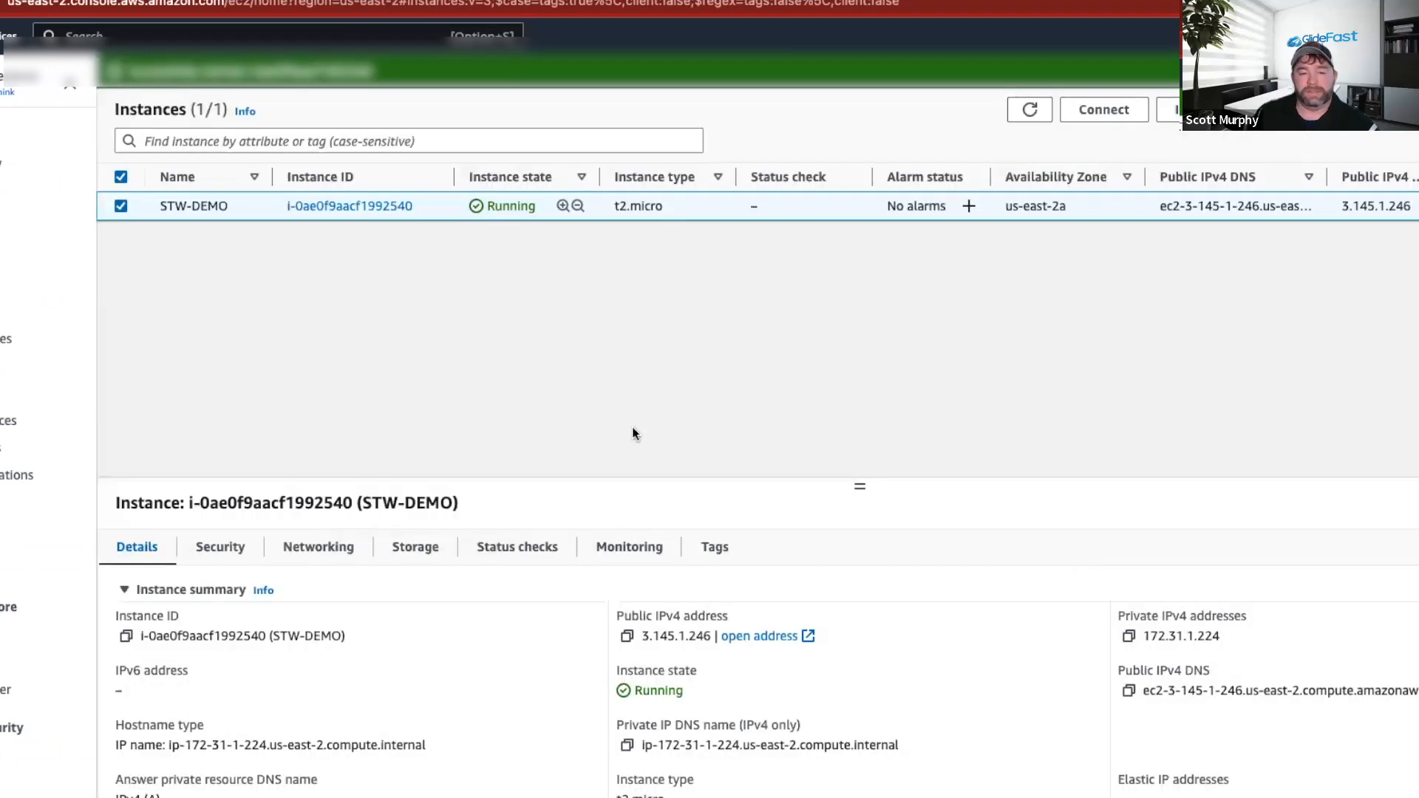
key("super+Tab")
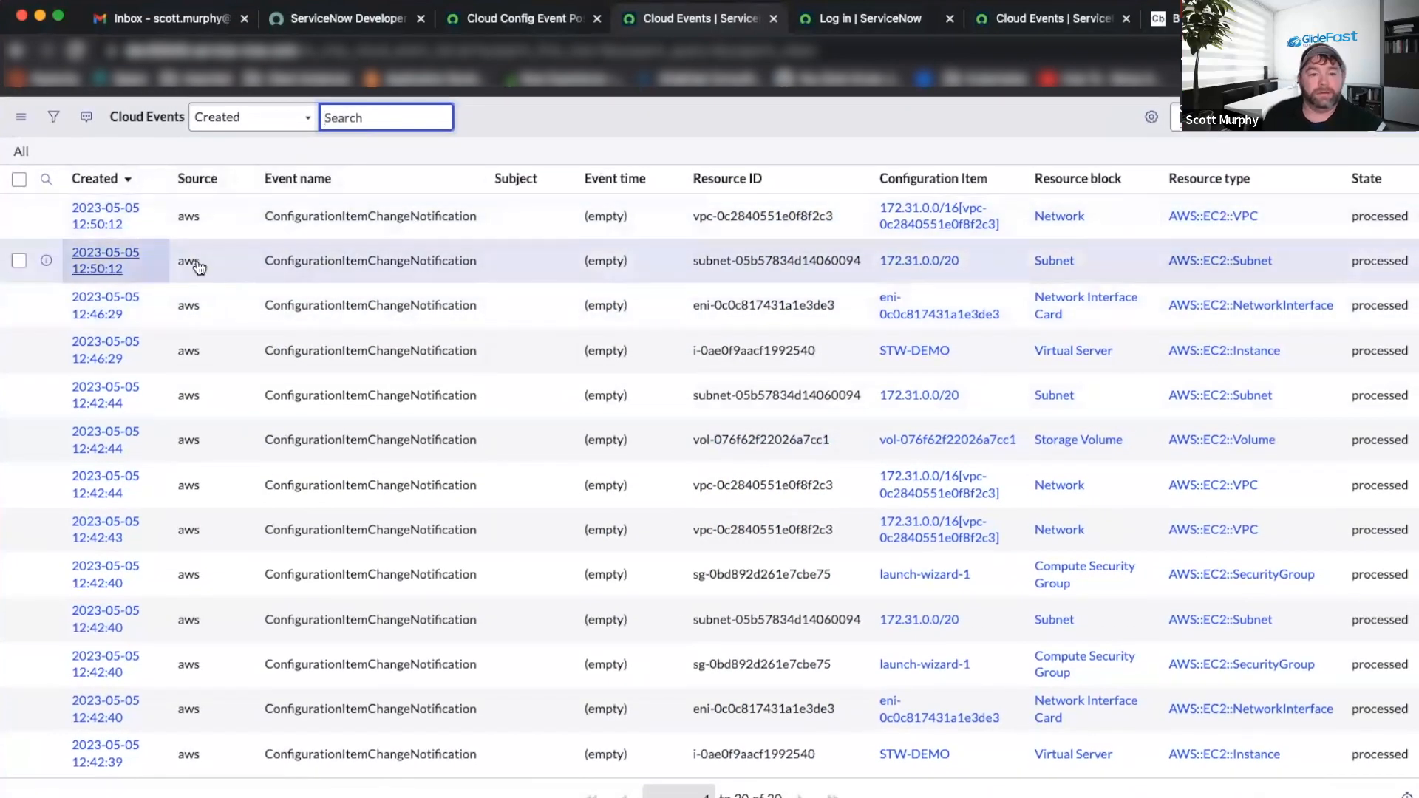
Open the Script Includes list in its own tab using the navigator filter 'include'.
left_click(604, 17)
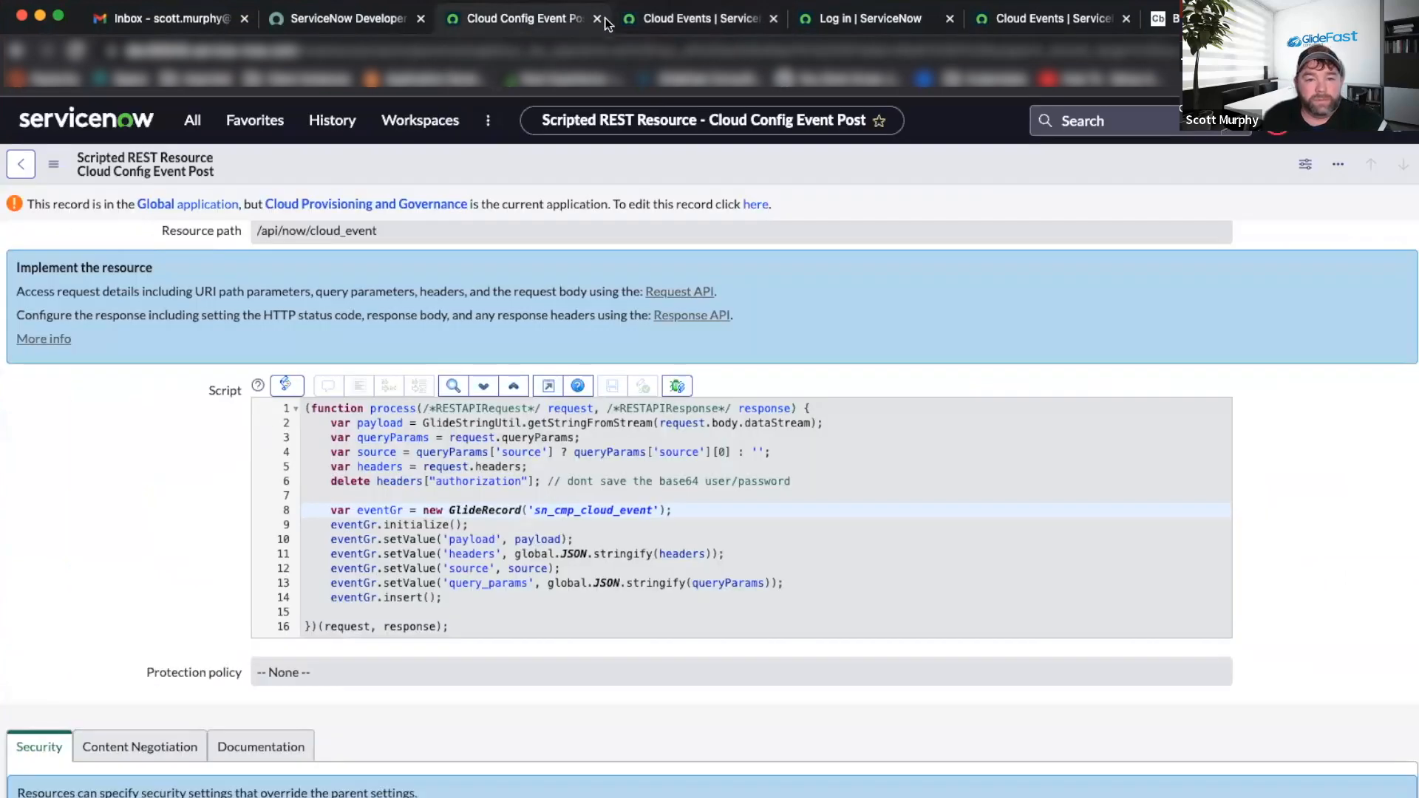
left_click(688, 21)
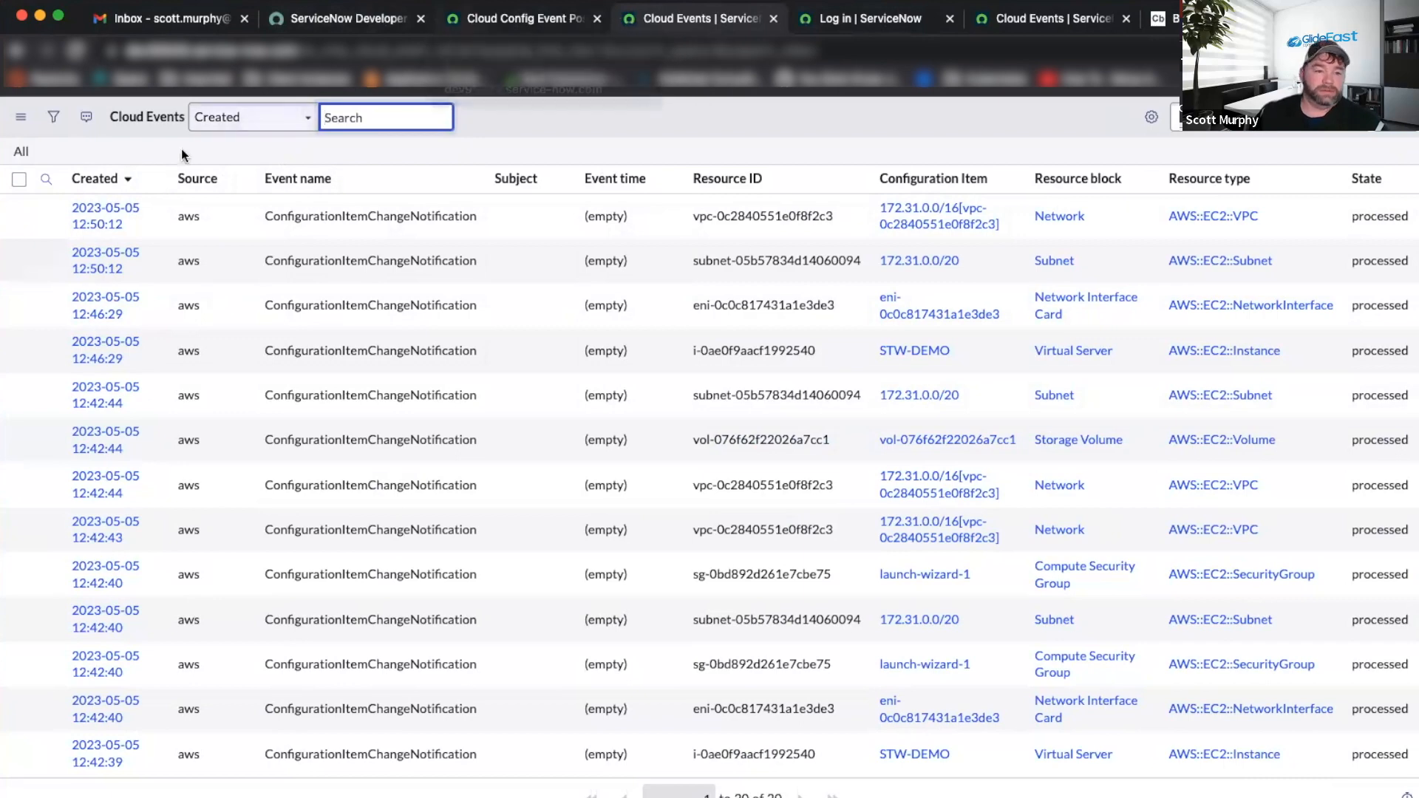
left_click(481, 18)
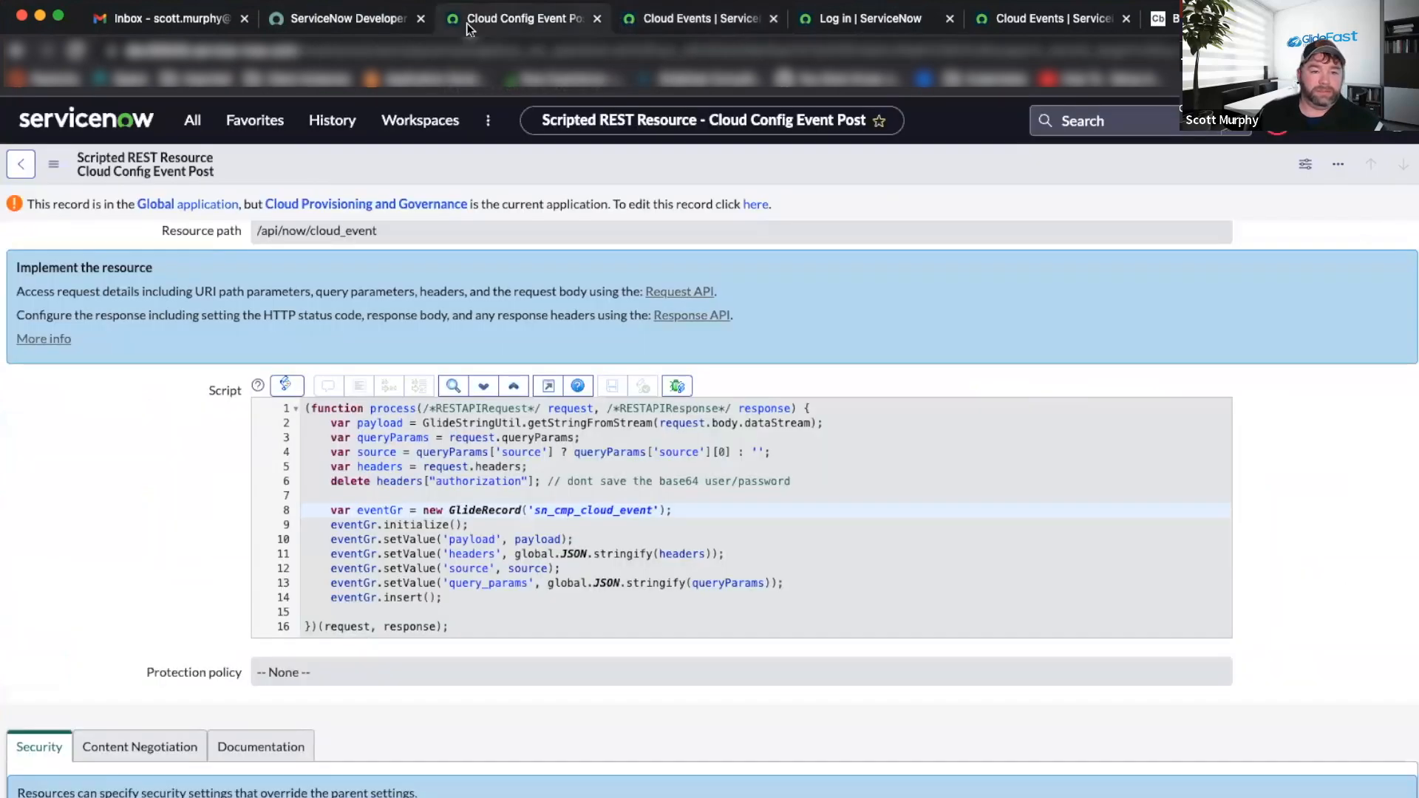
left_click(193, 120)
key("BackSpace")
key("BackSpace")
key("BackSpace")
key("BackSpace")
type("include")
left_click(153, 275, "super")
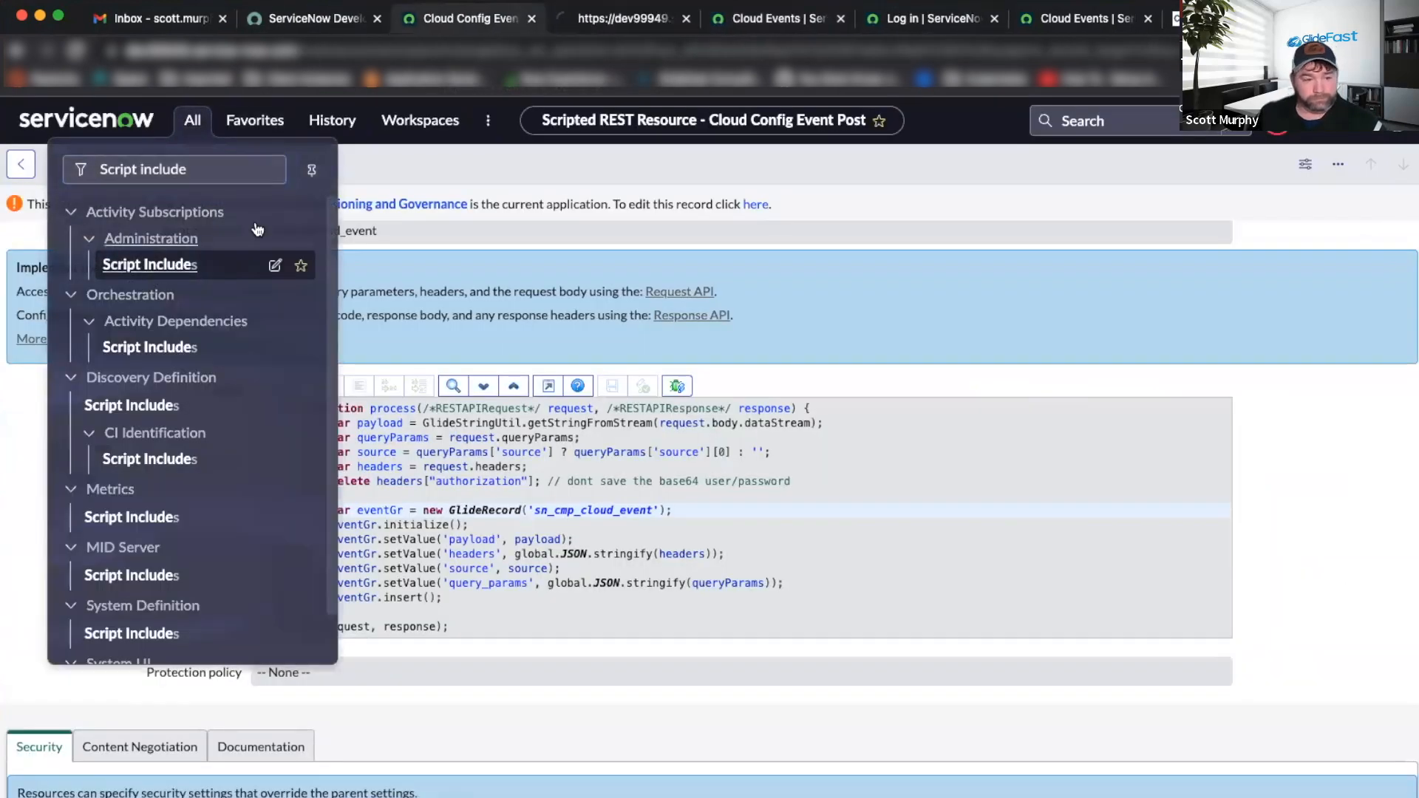
key("ctrl+Tab")
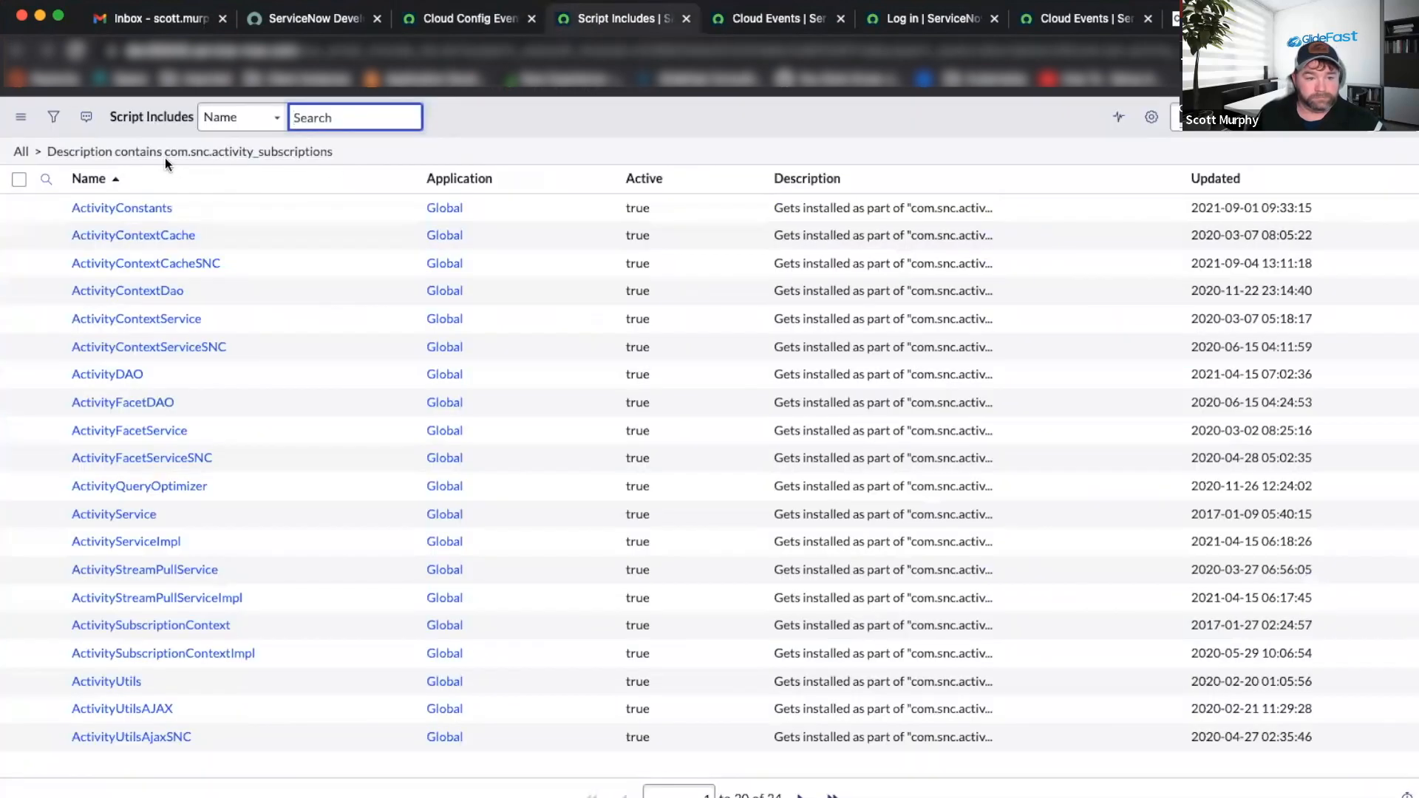
Filter script includes by name AWSE and open AWSEventHandler and AWSEventHandlerCustom2 in tabs.
left_click(39, 156)
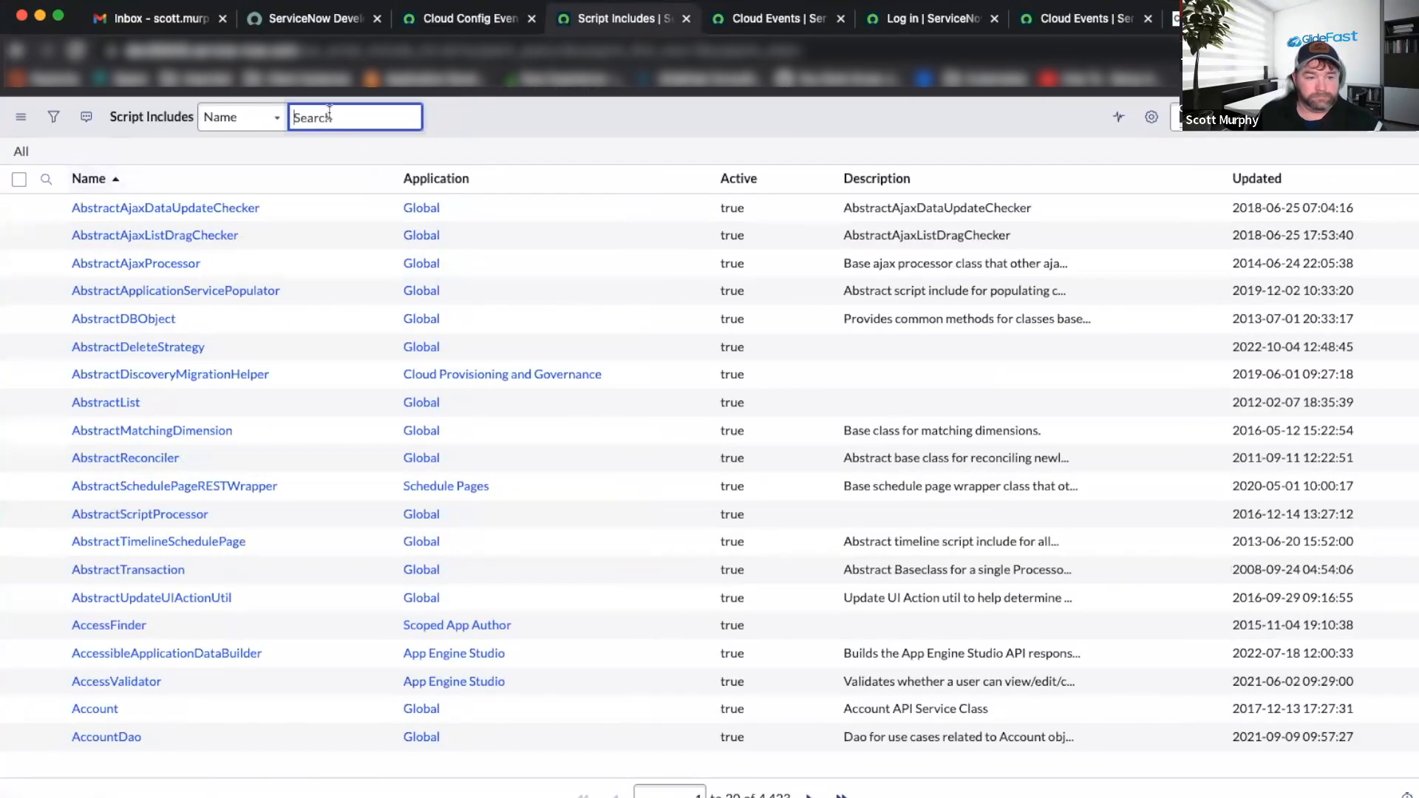
type("AWSE")
key("Return")
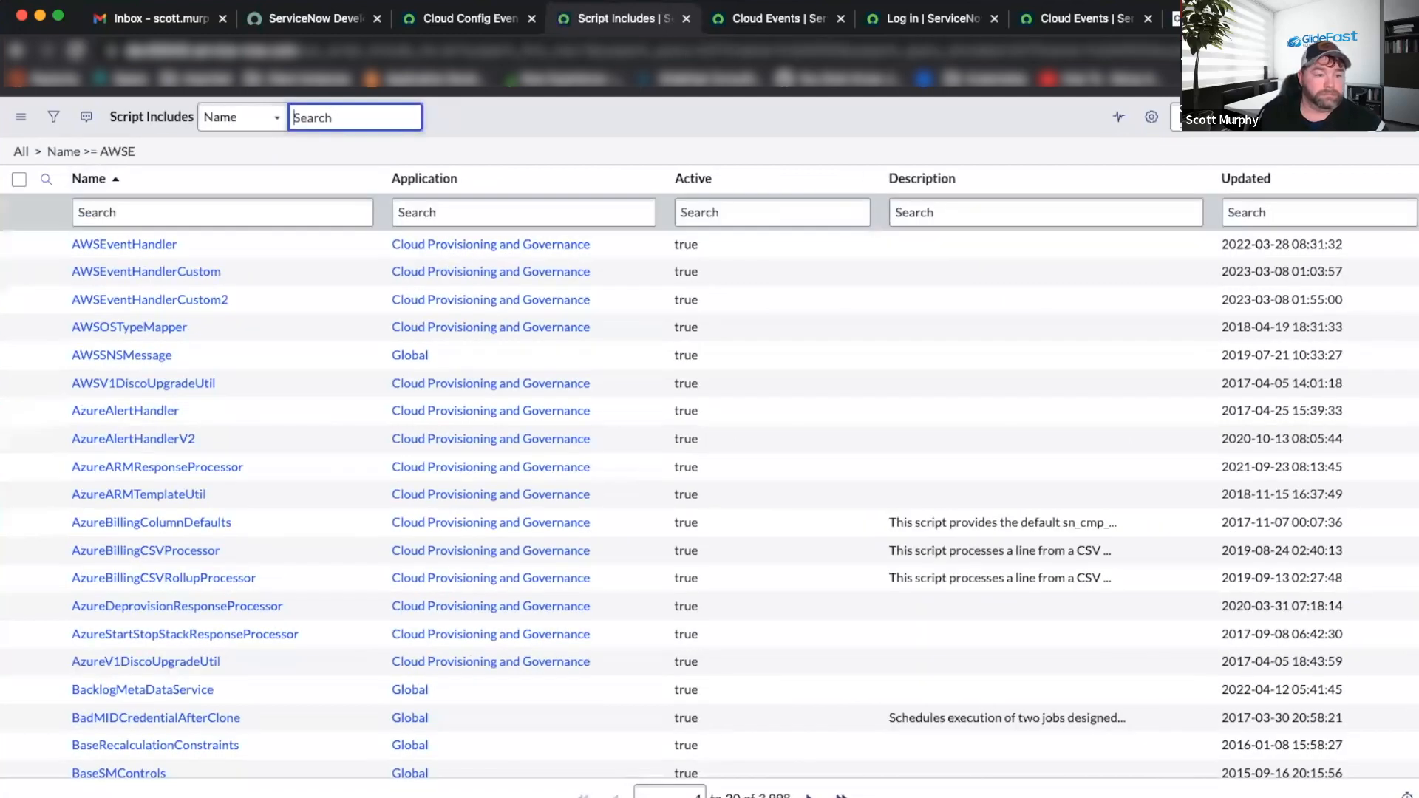
left_click(135, 245, "super")
left_click(191, 299, "super")
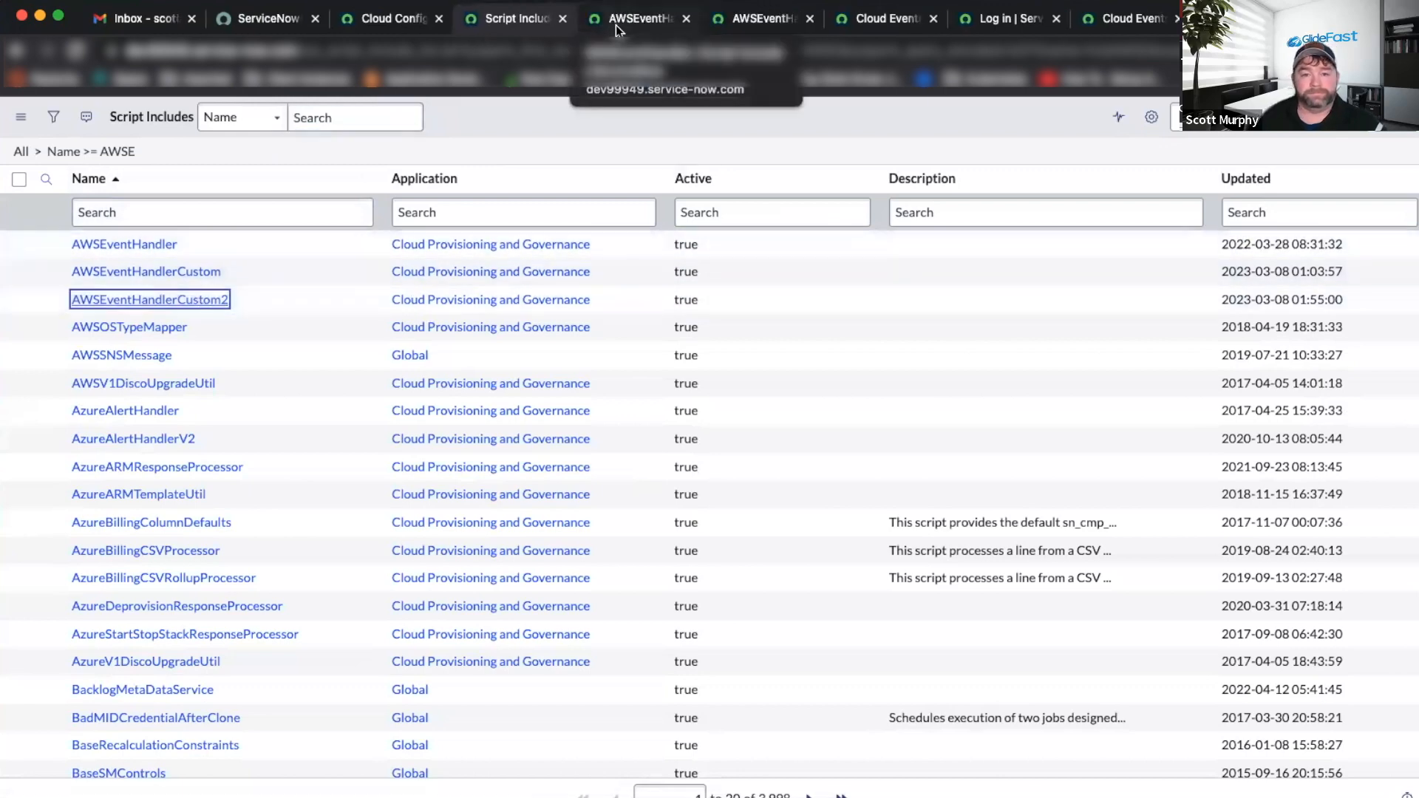
Refresh the Cloud Events list to pick up new events.
left_click(887, 18)
right_click(774, 105)
left_click(835, 198)
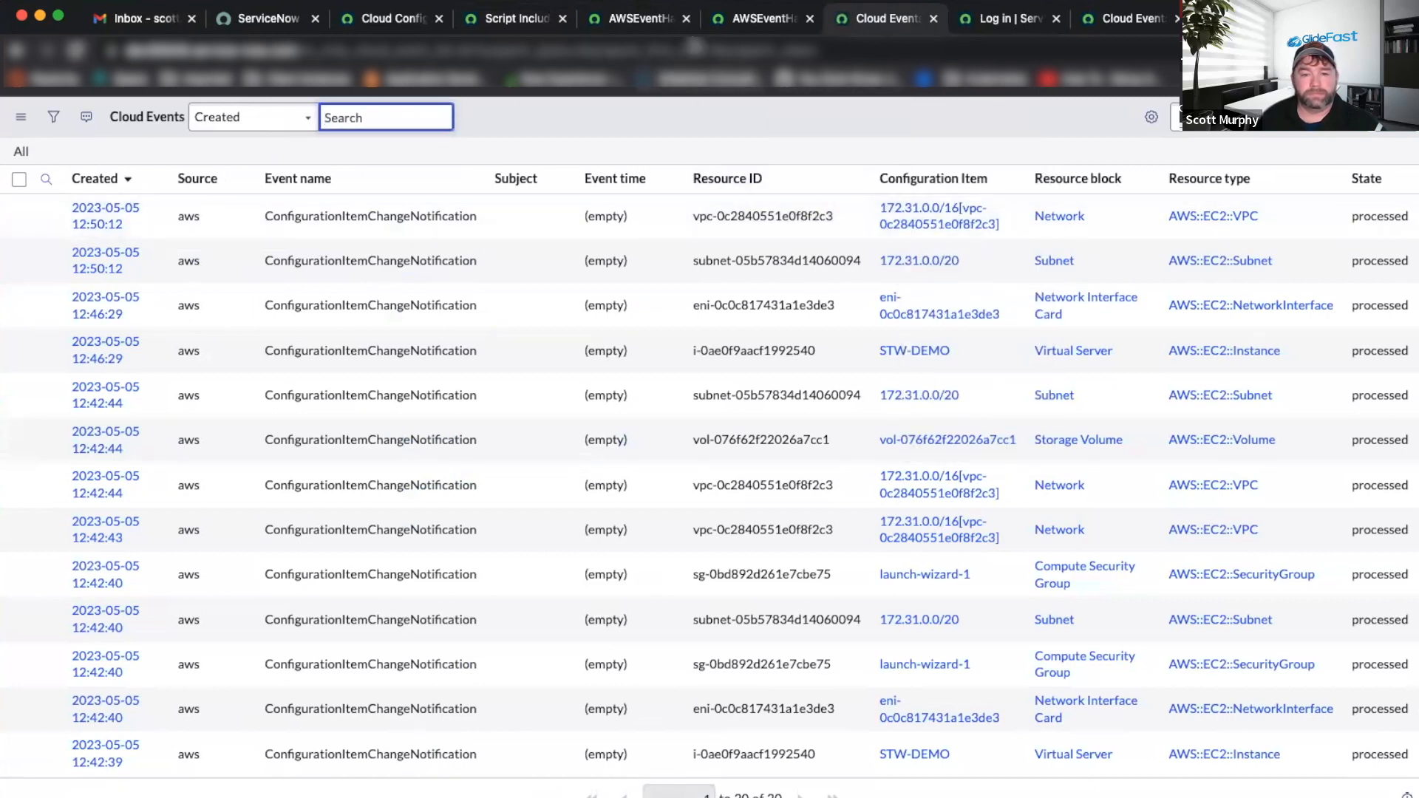
Read through the AWSEventHandler script include code in the full-screen editor.
left_click(621, 19)
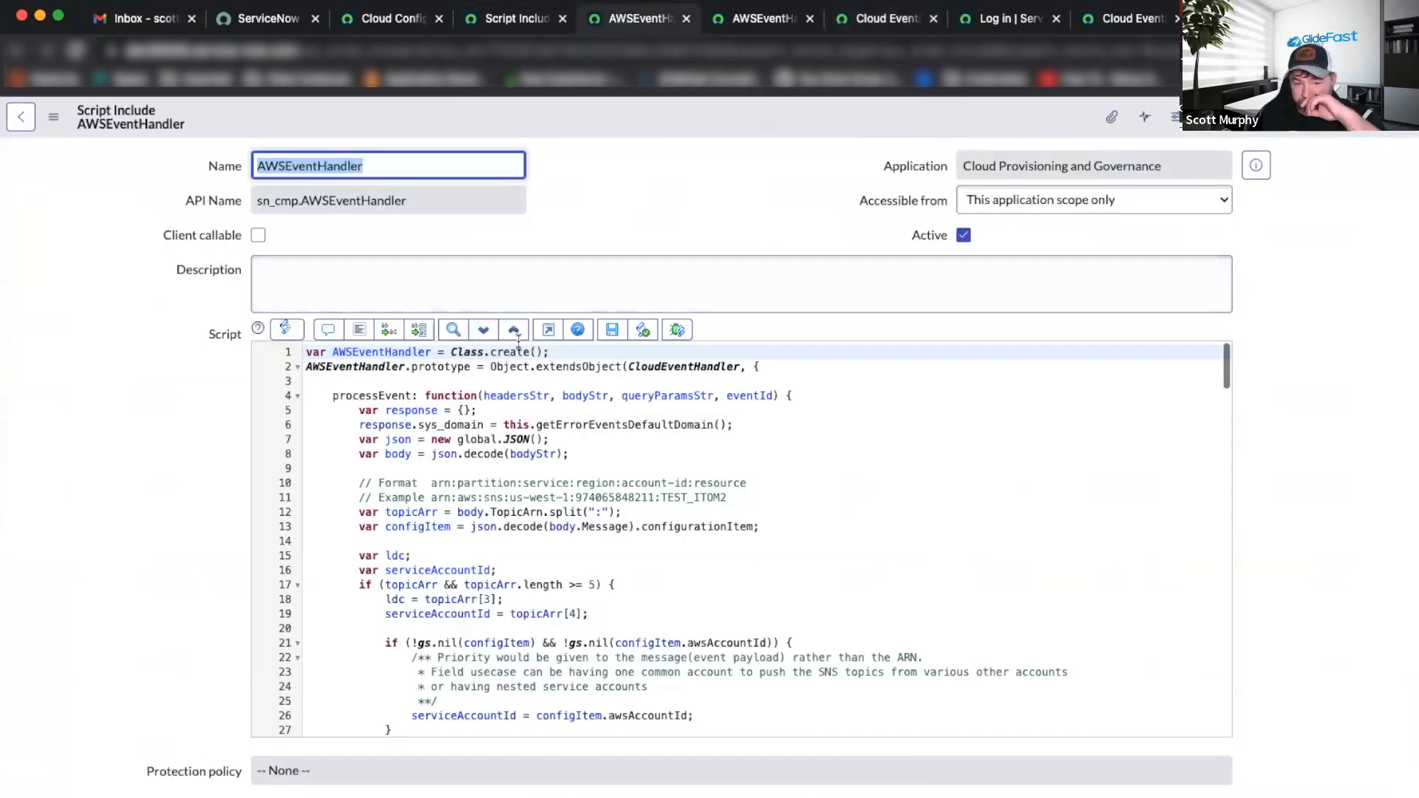
left_click(548, 329)
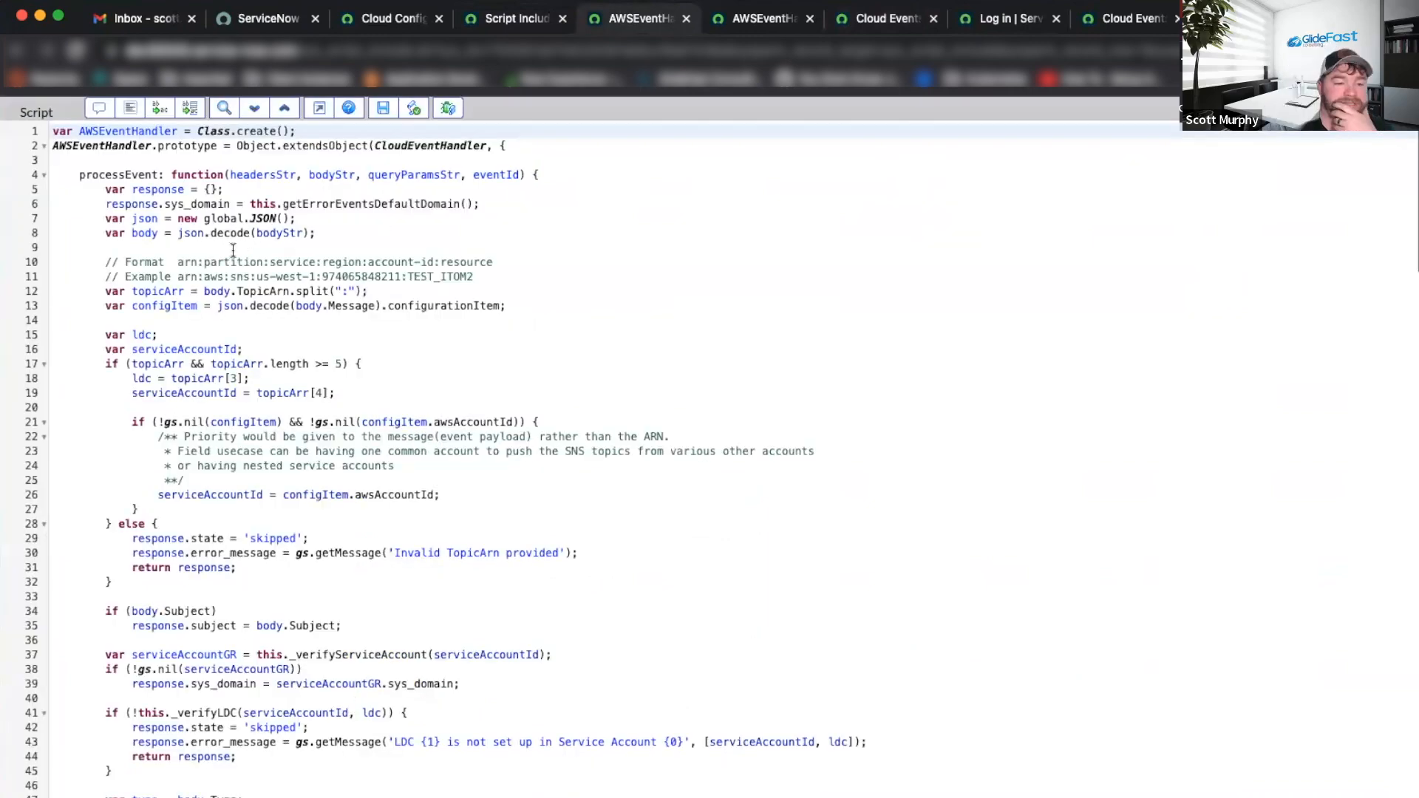
scroll(233, 251, "down", 18)
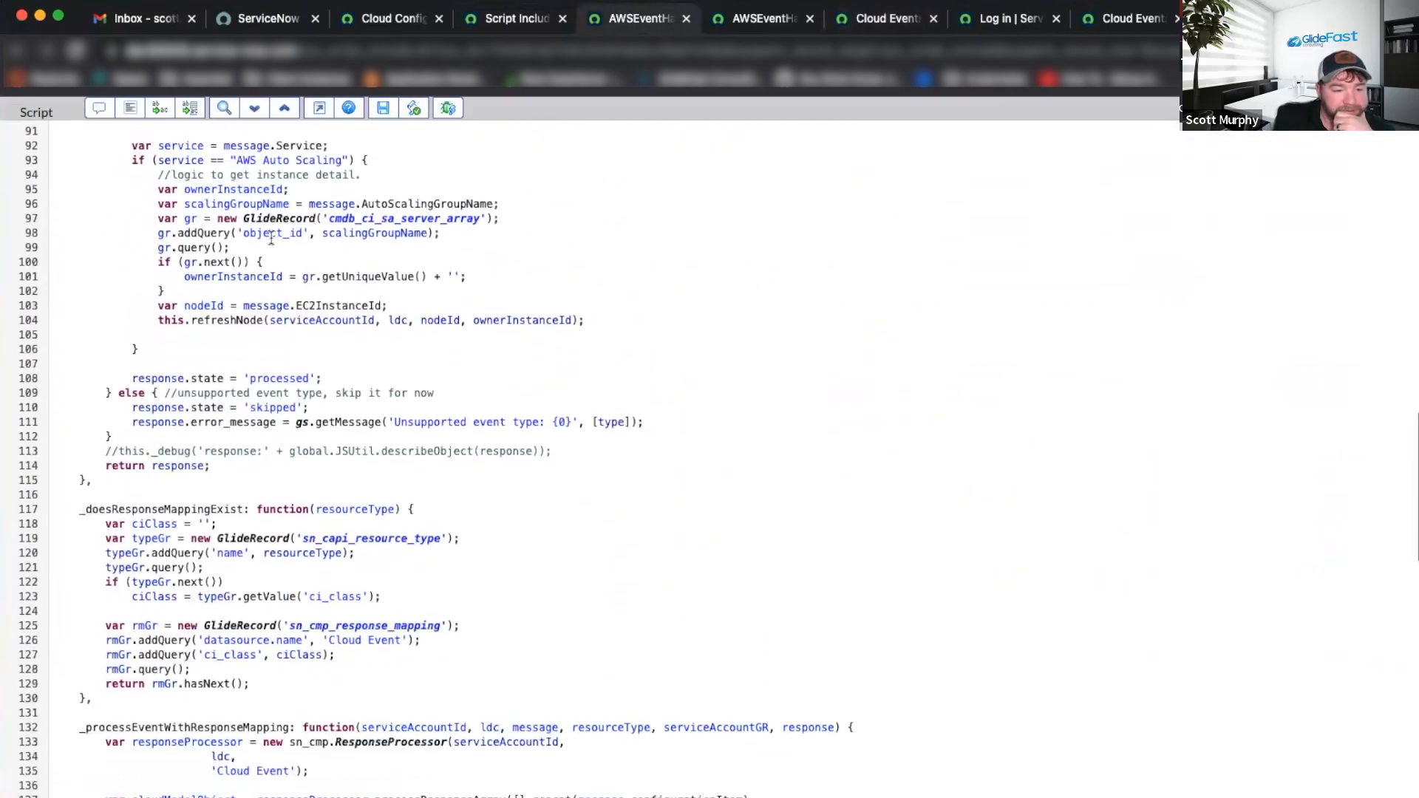
scroll(271, 239, "down", 9)
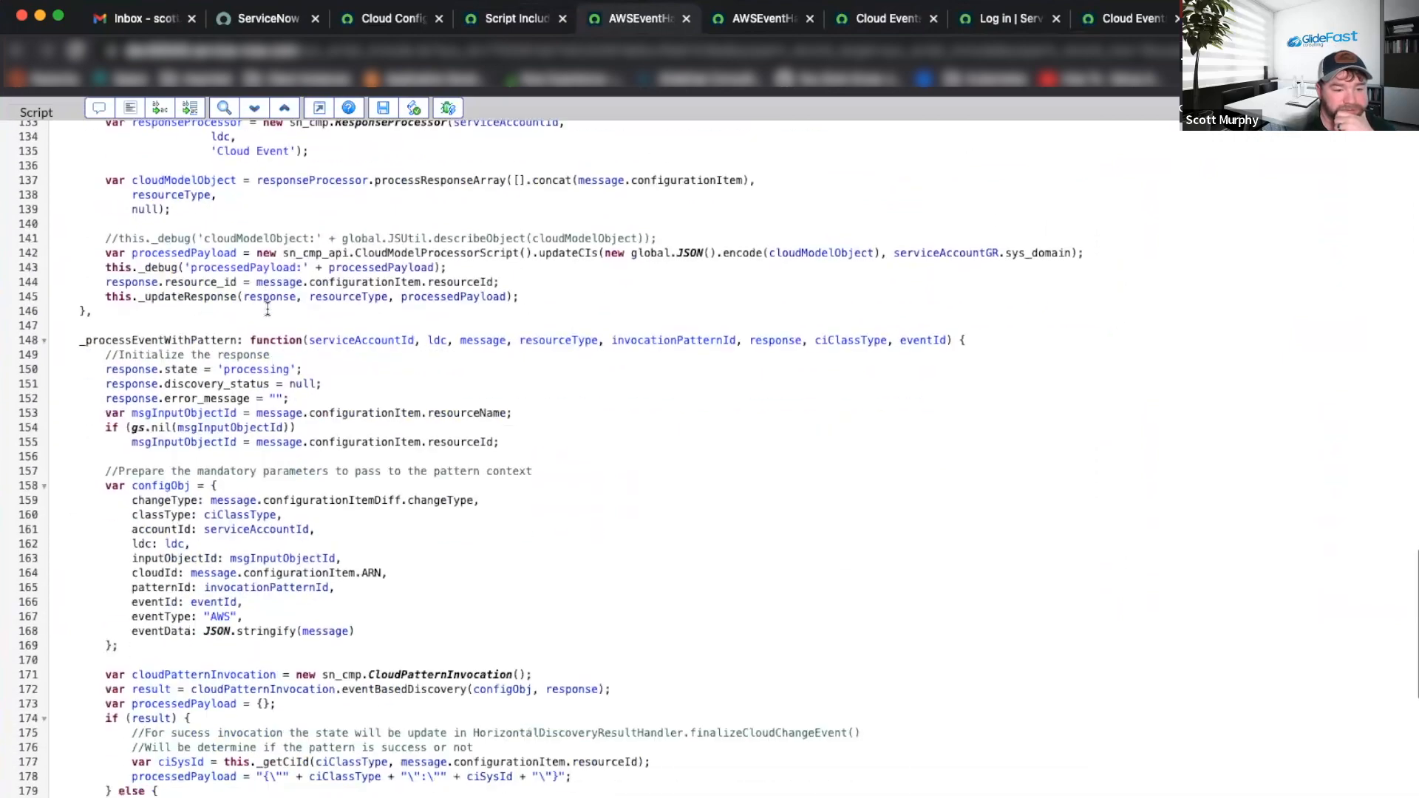
scroll(267, 310, "down", 7)
scroll(267, 310, "up", 20)
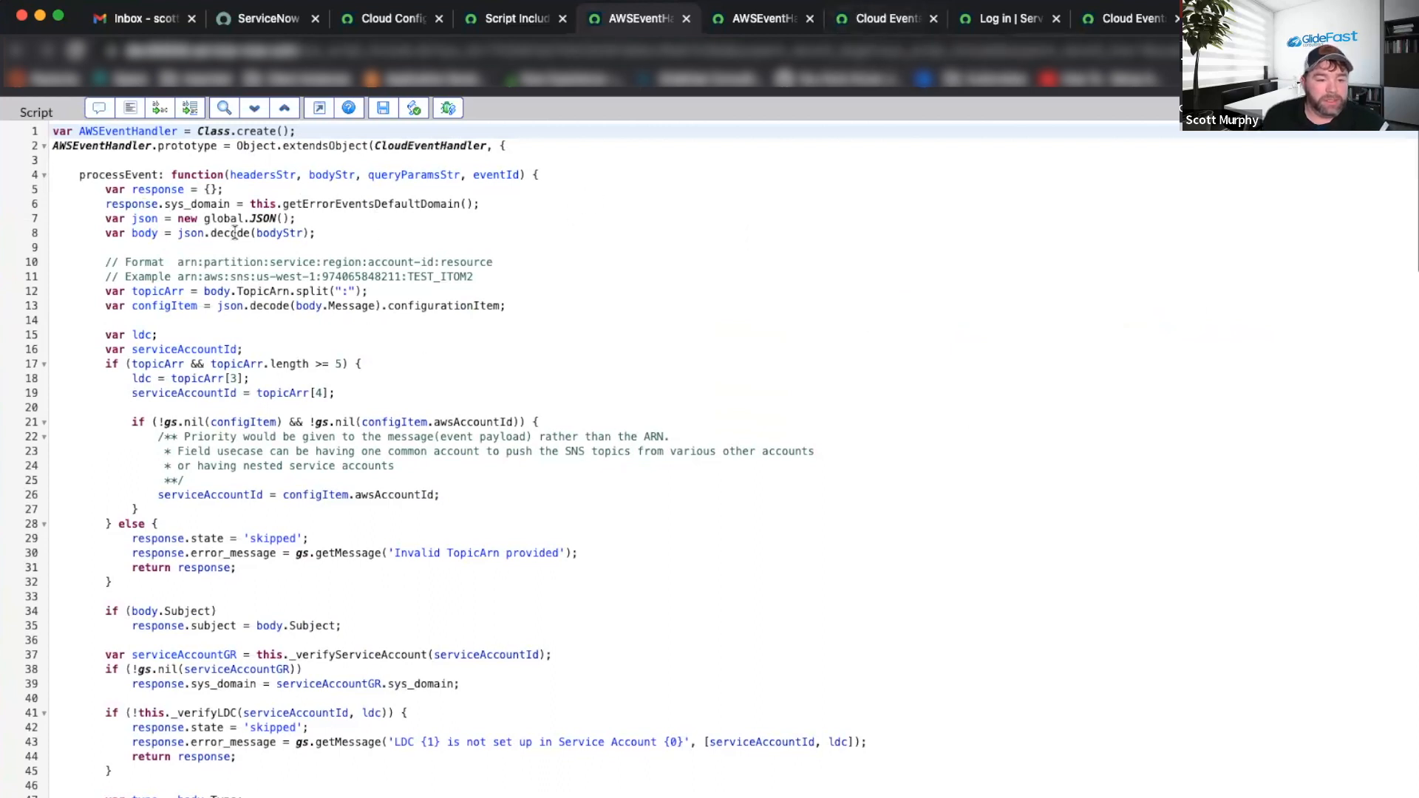
scroll(158, 262, "down", 5)
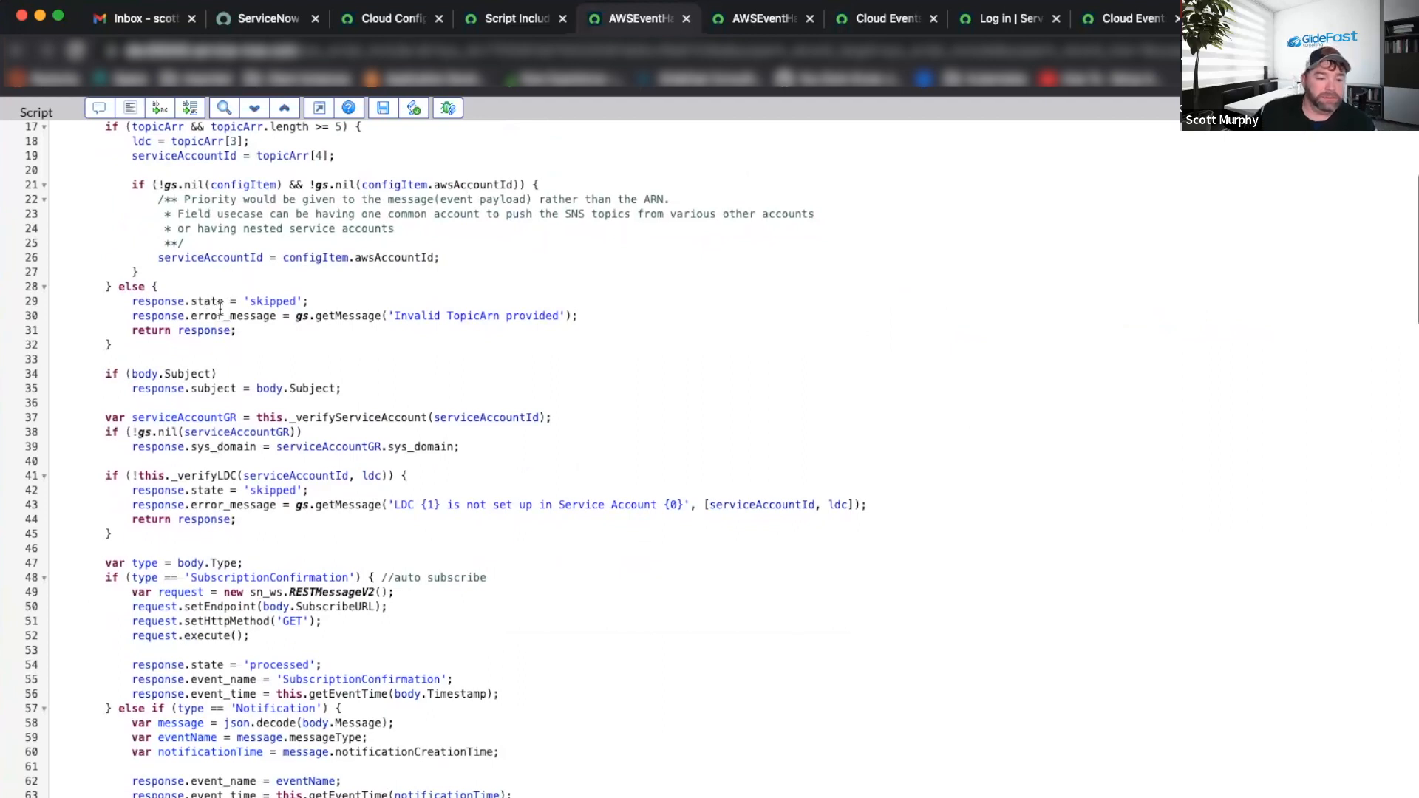
scroll(244, 270, "up", 3)
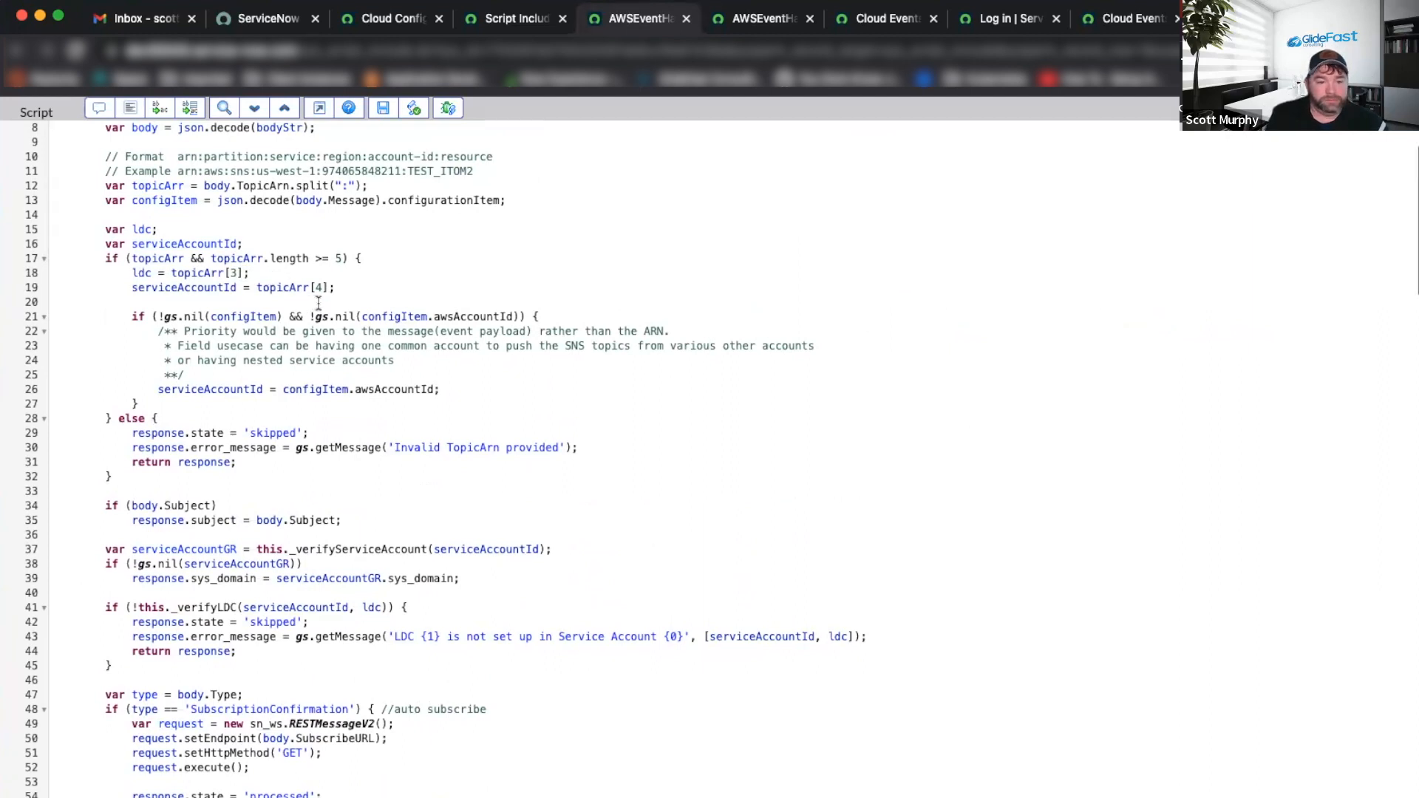
scroll(318, 303, "down", 1)
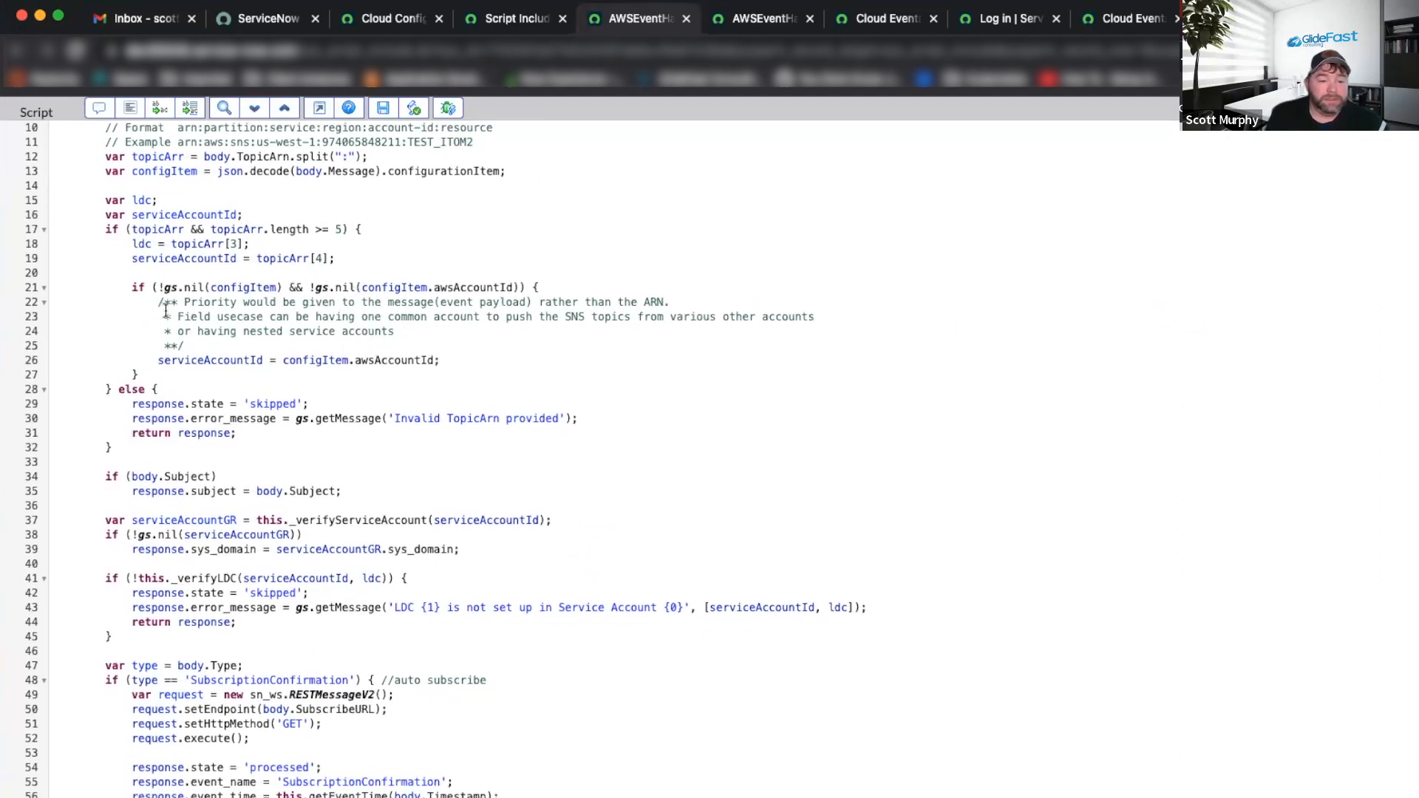
scroll(231, 317, "up", 1)
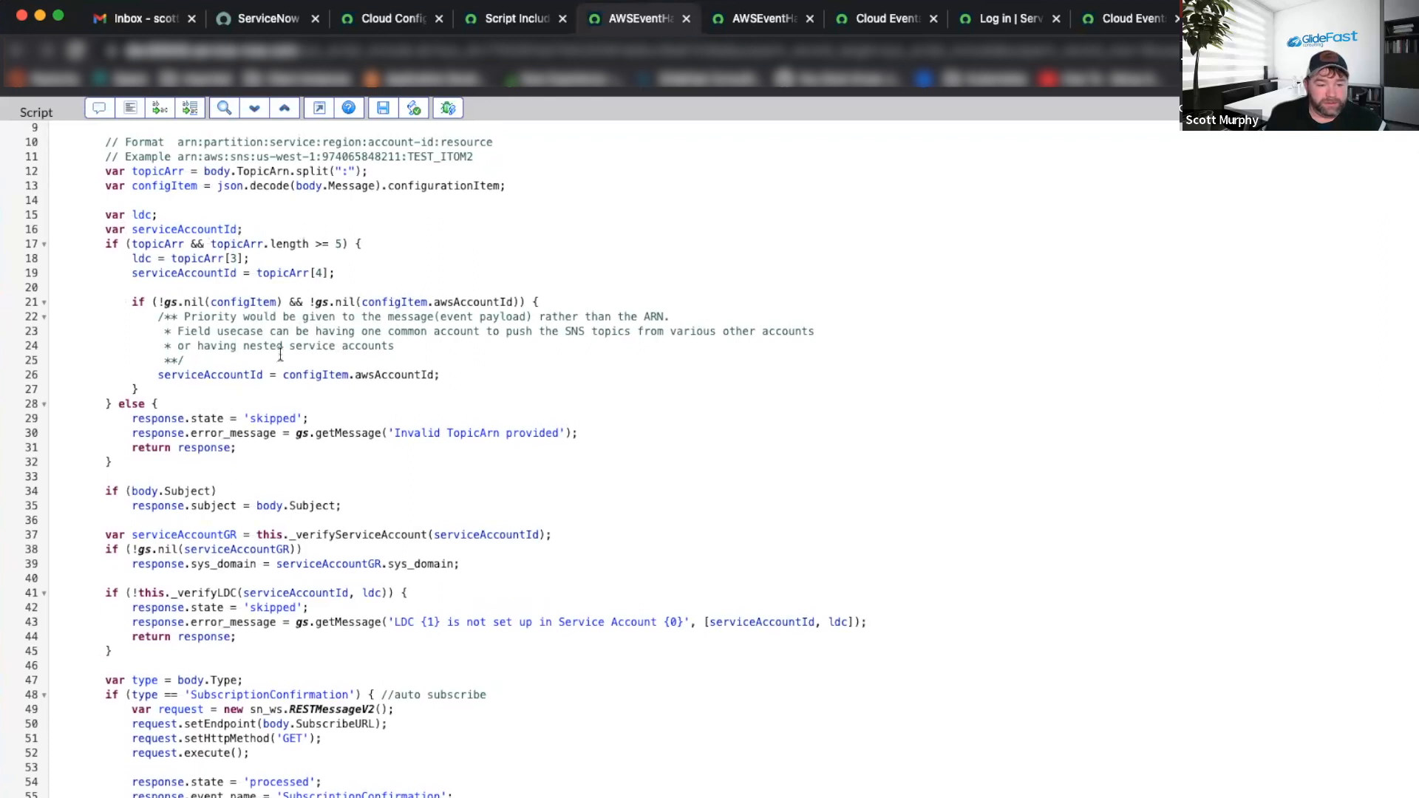
scroll(280, 356, "down", 3)
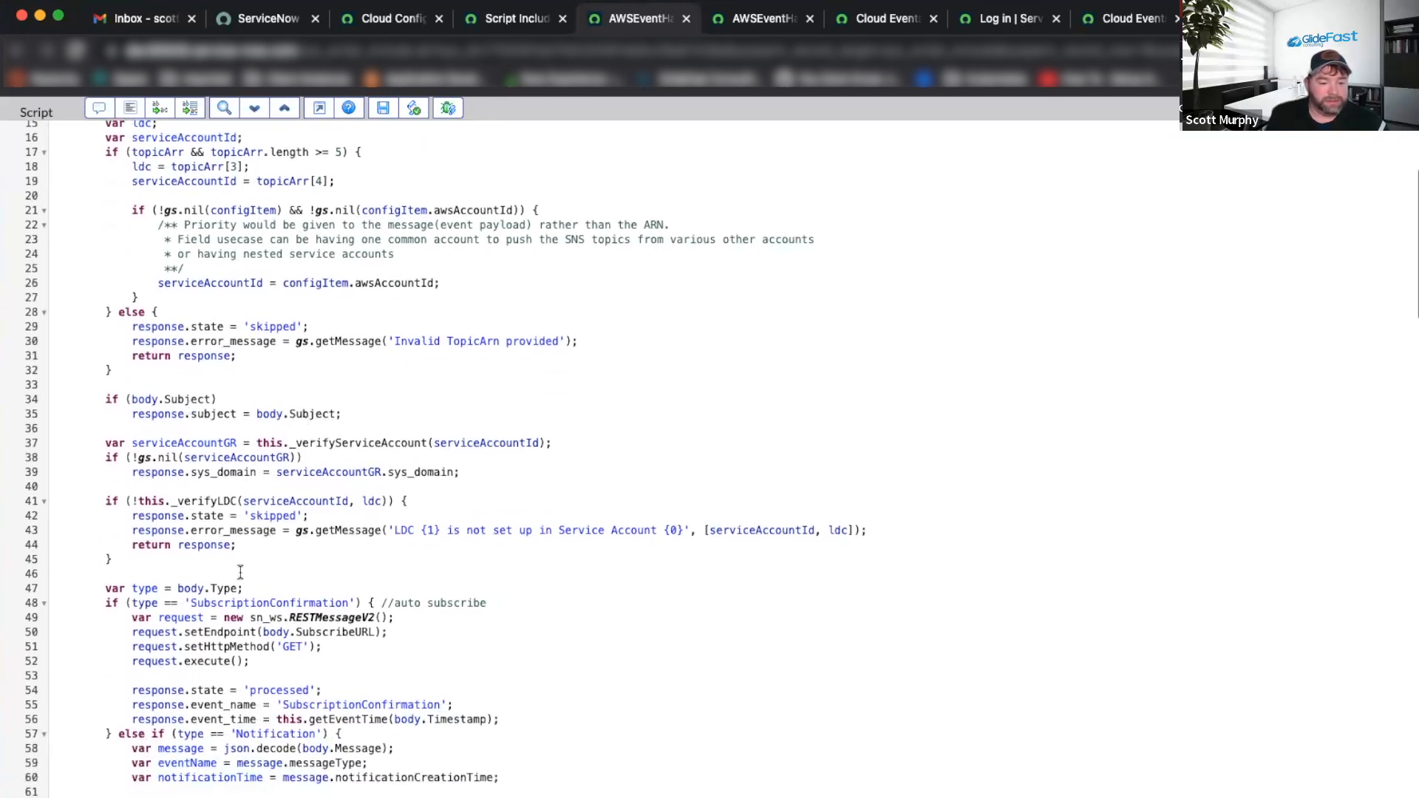
scroll(297, 482, "down", 3)
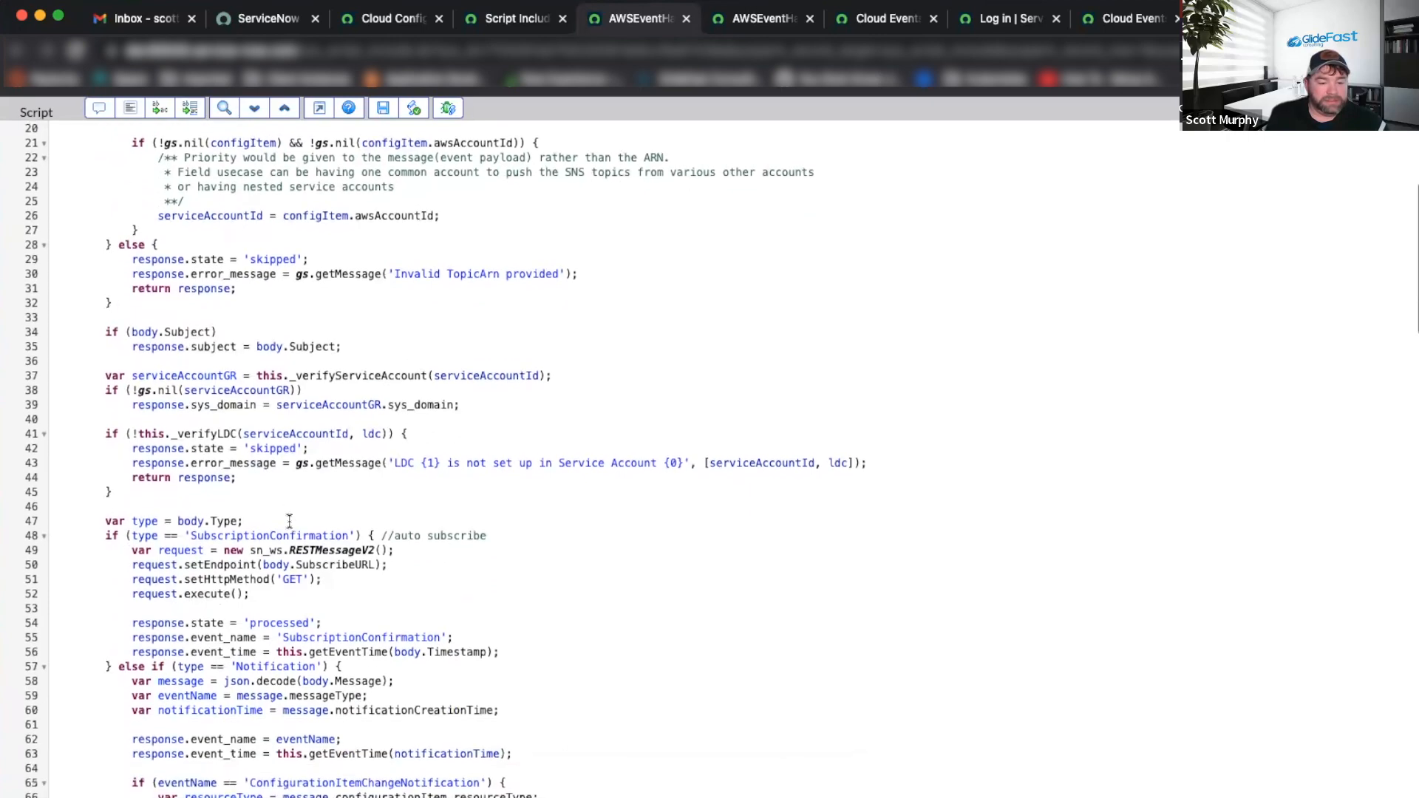
double_click(243, 533)
scroll(300, 520, "down", 5)
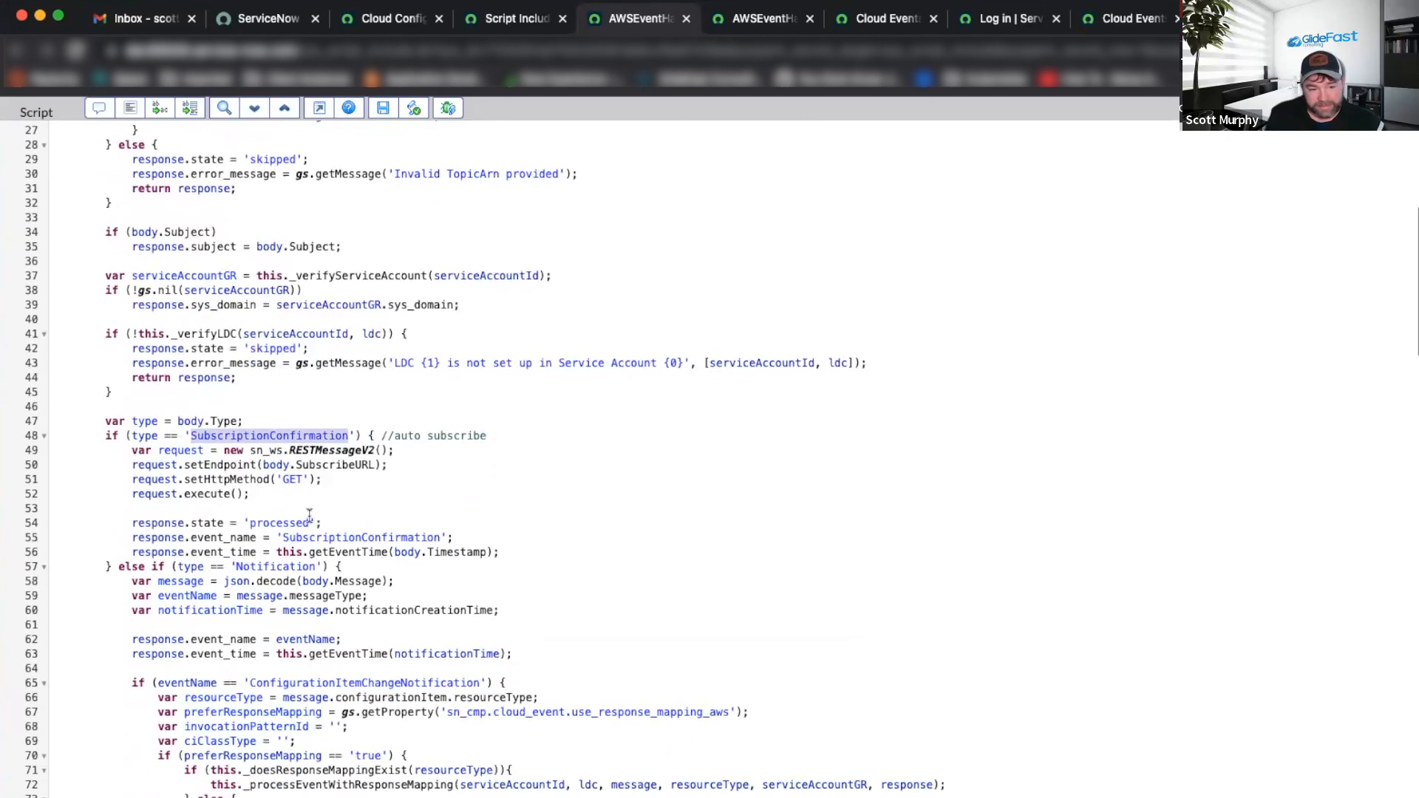
scroll(147, 388, "down", 1)
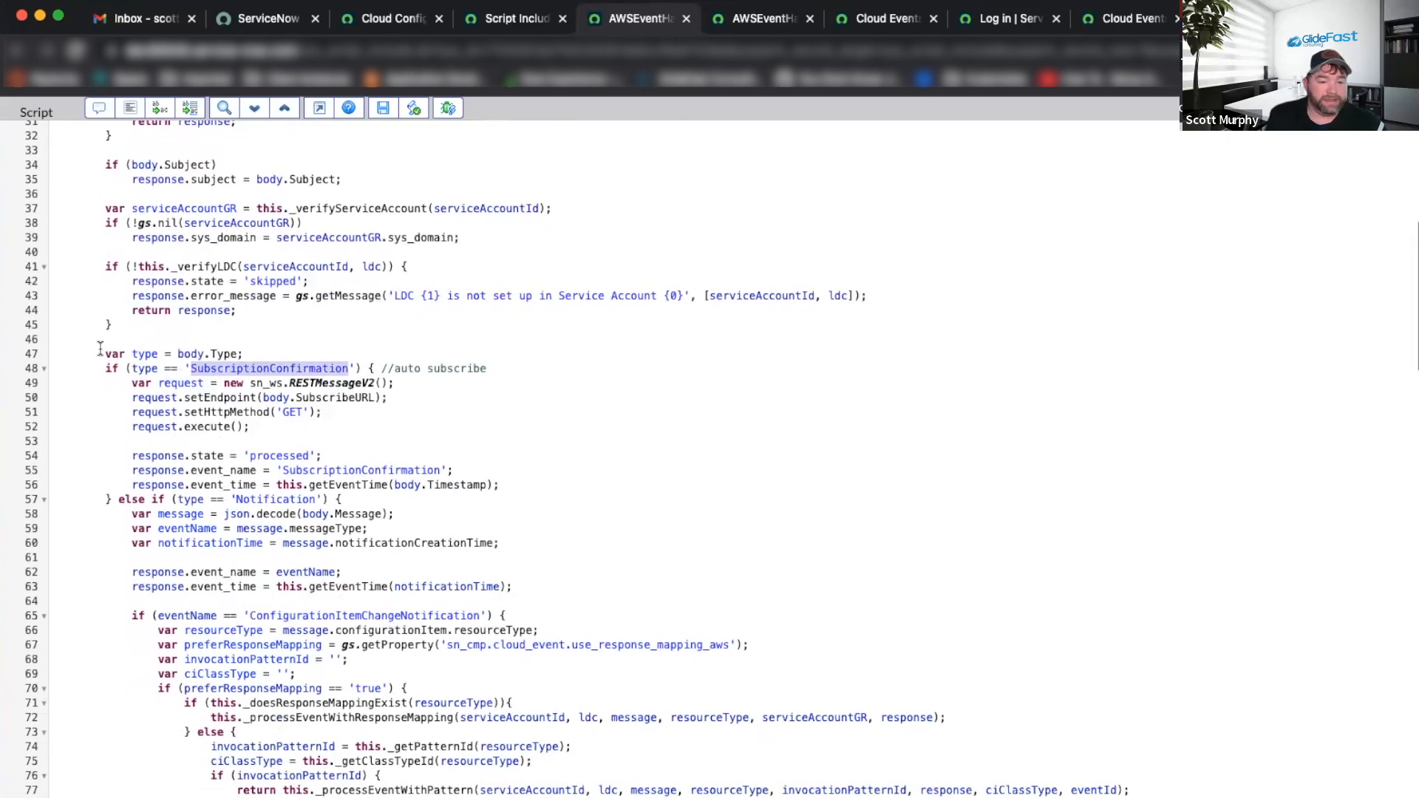
left_click_drag(96, 353, 459, 353)
left_click_drag(557, 362, 568, 493)
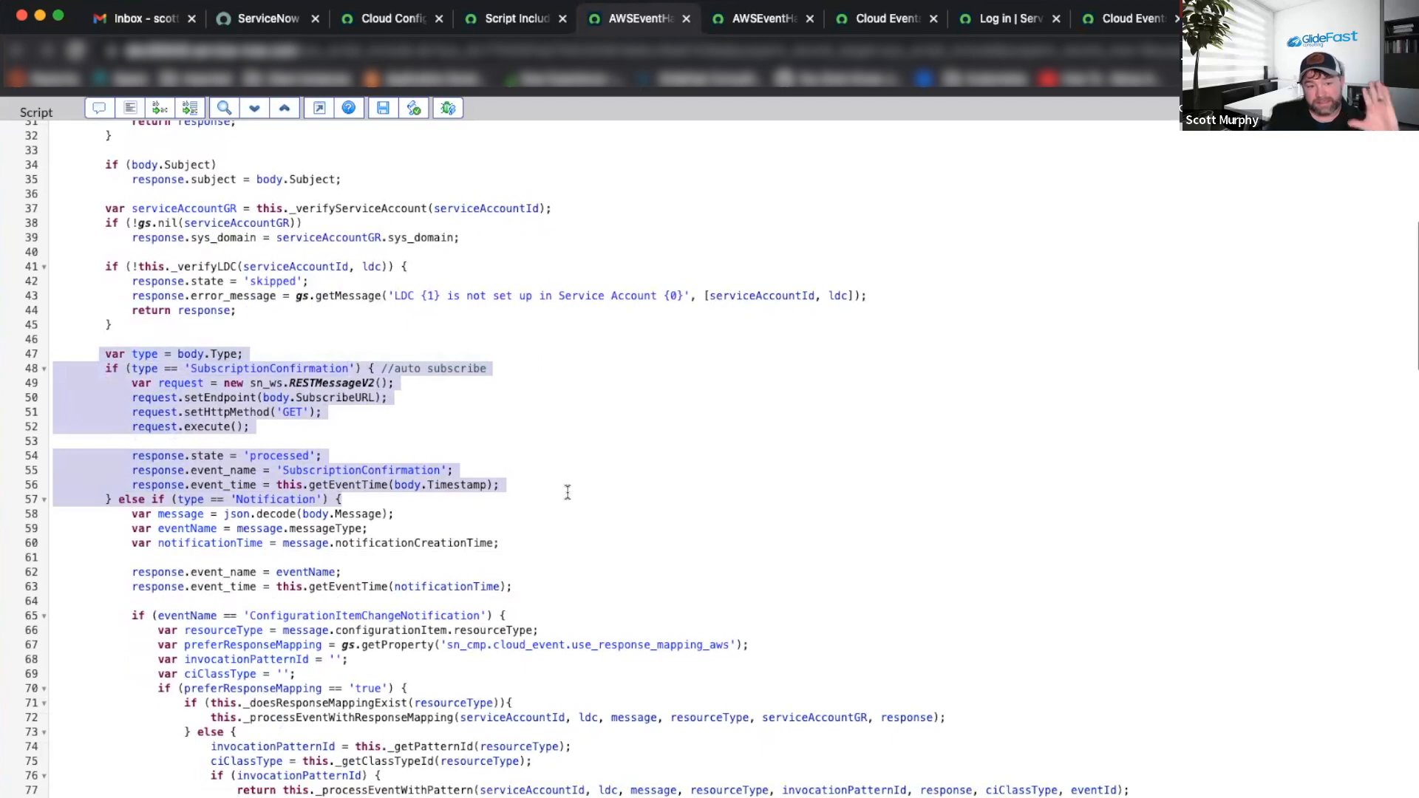
left_click(460, 440)
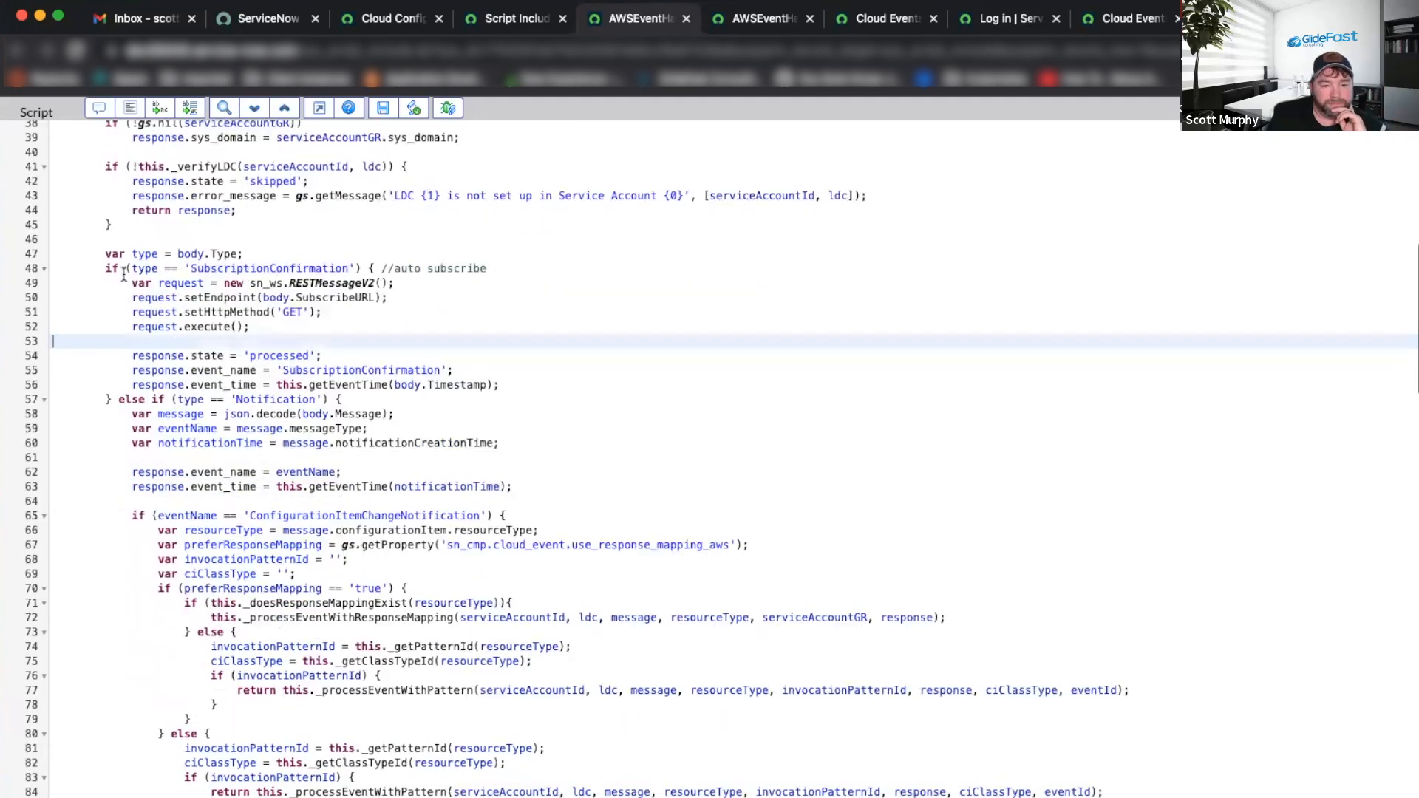
scroll(399, 427, "down", 3)
left_click_drag(105, 254, 540, 427)
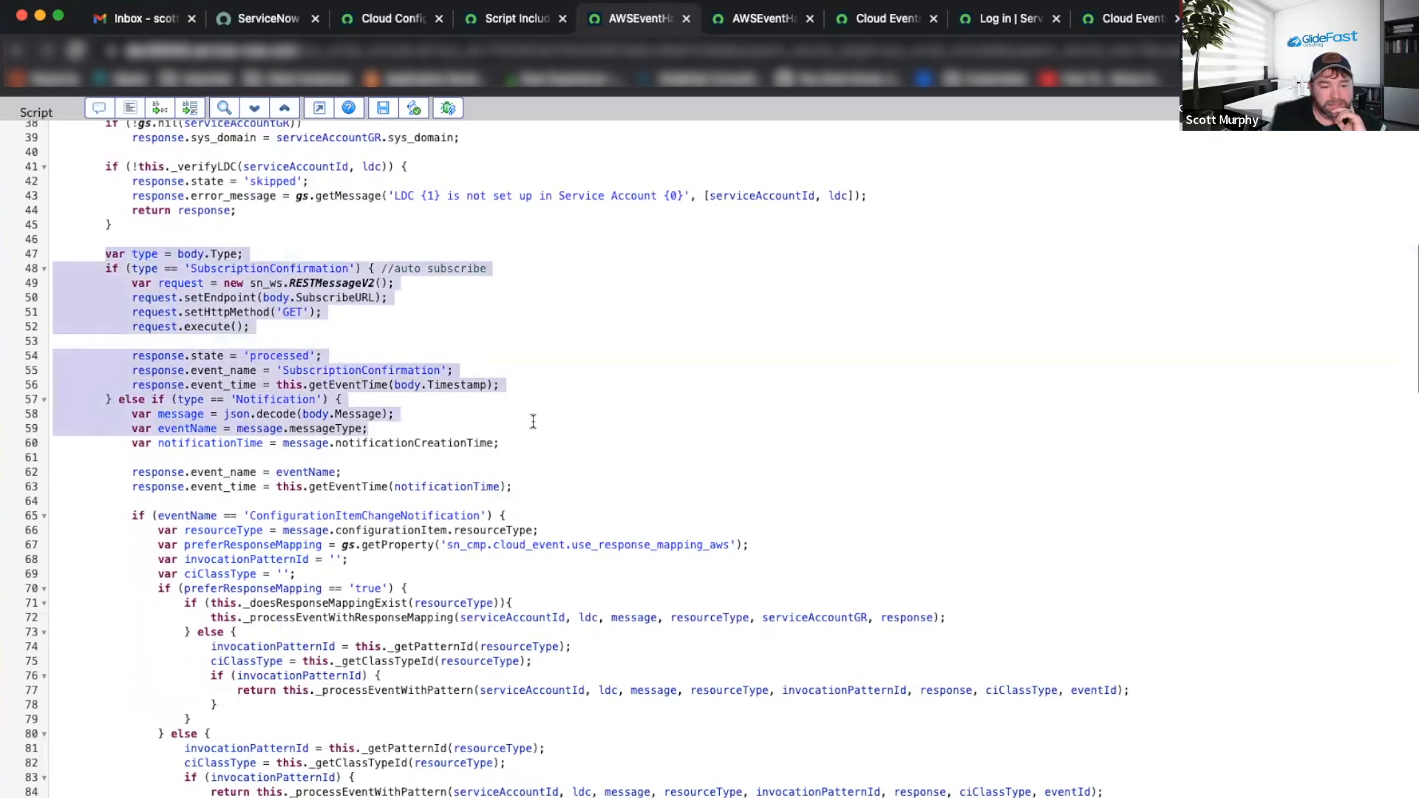
scroll(533, 422, "down", 3)
left_click(533, 421)
double_click(405, 380)
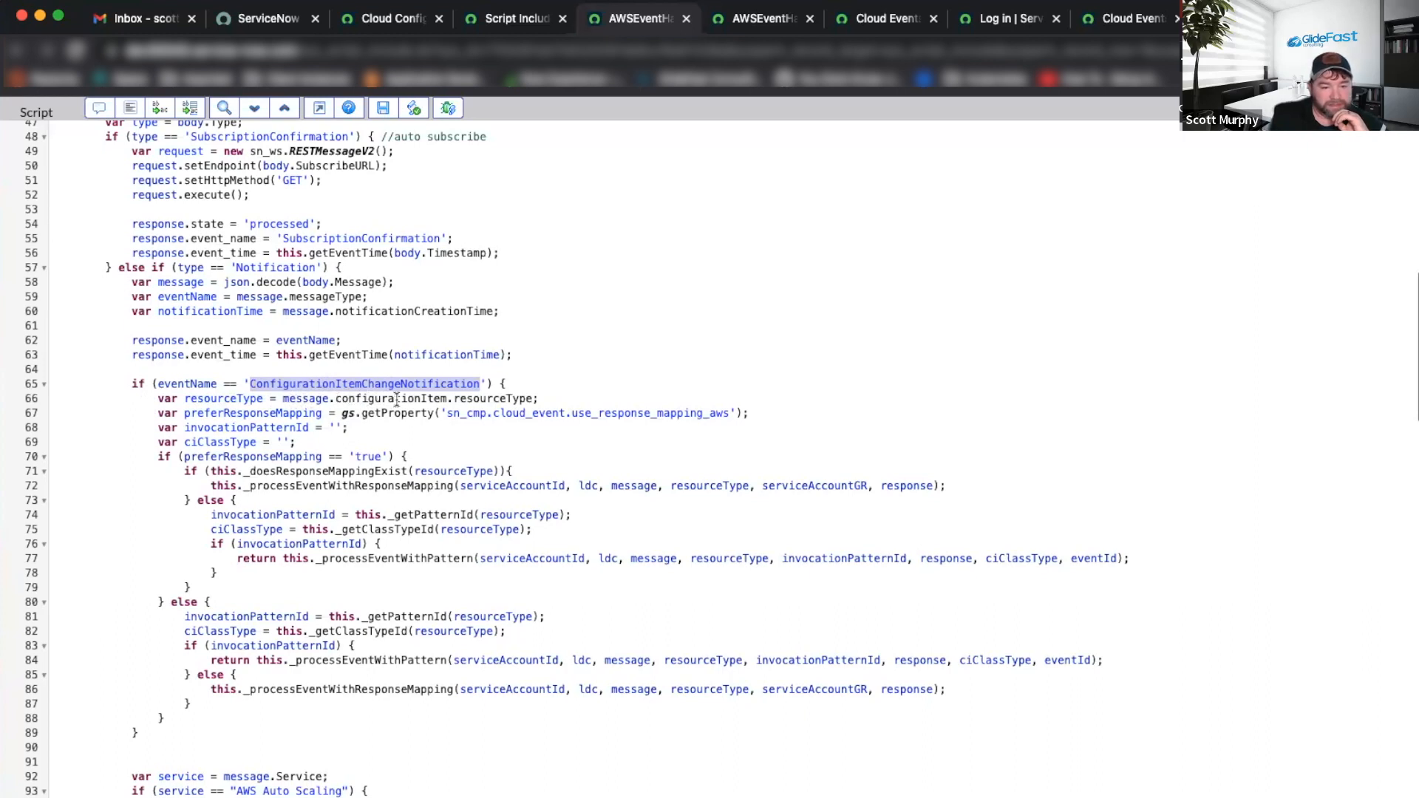
left_click(502, 398)
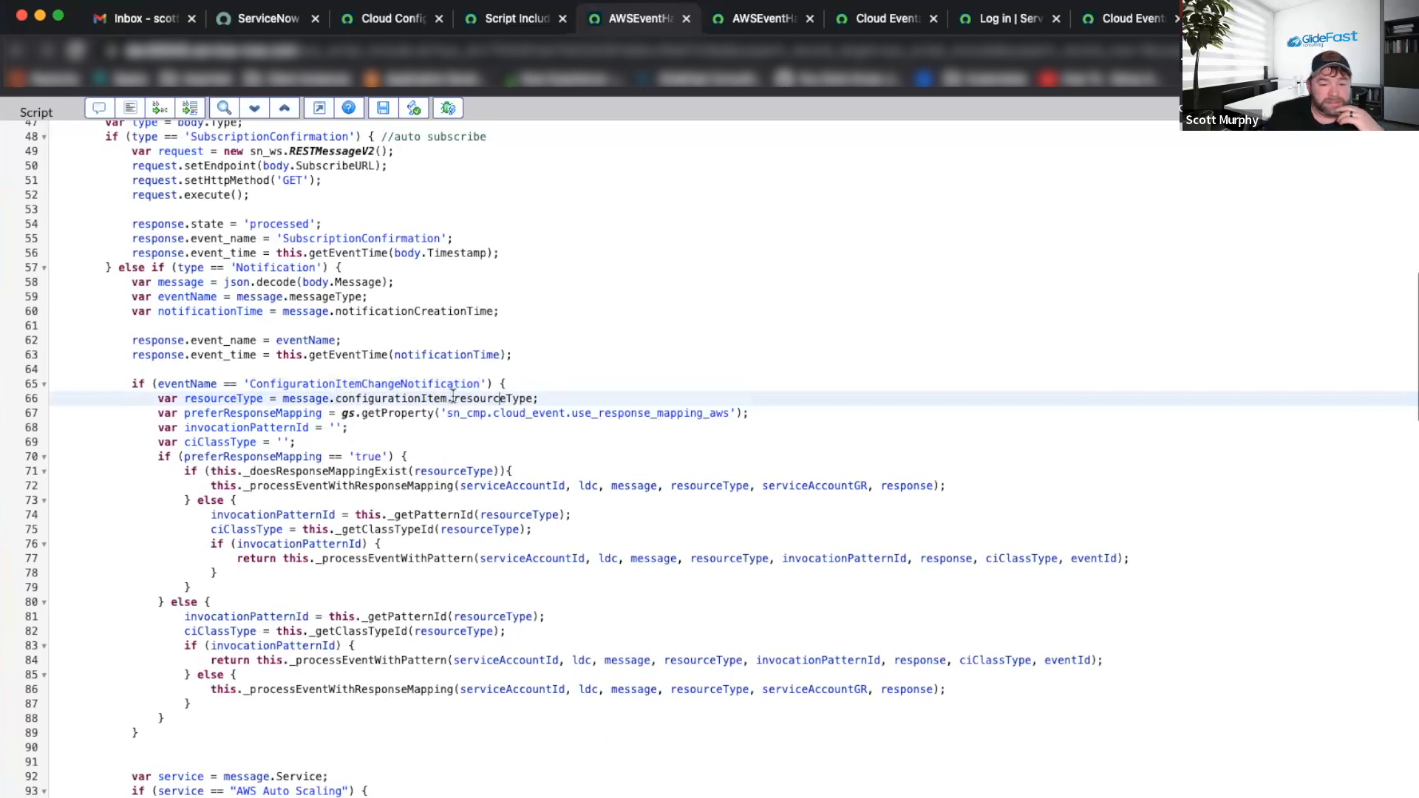
left_click(751, 21)
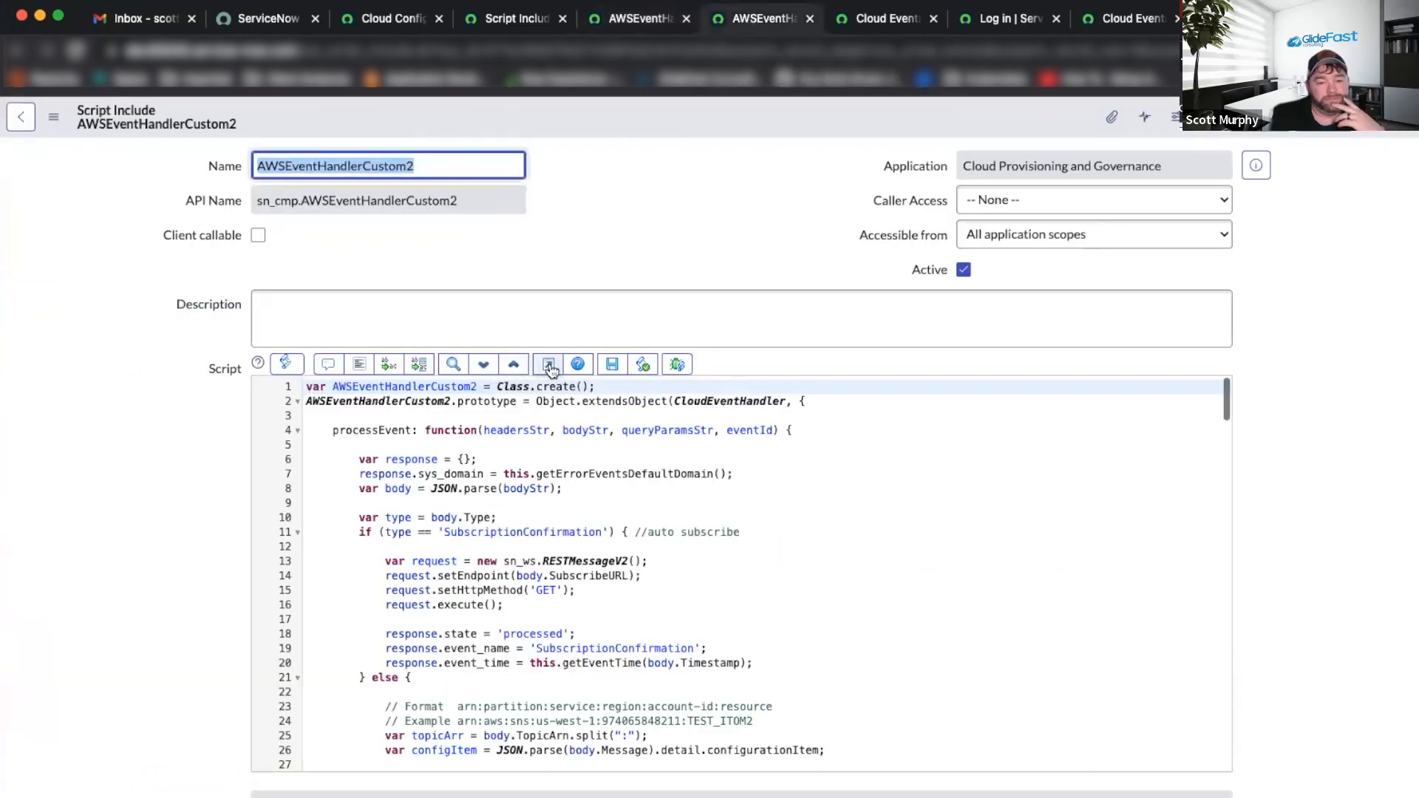
left_click(548, 363)
scroll(303, 397, "down", 6)
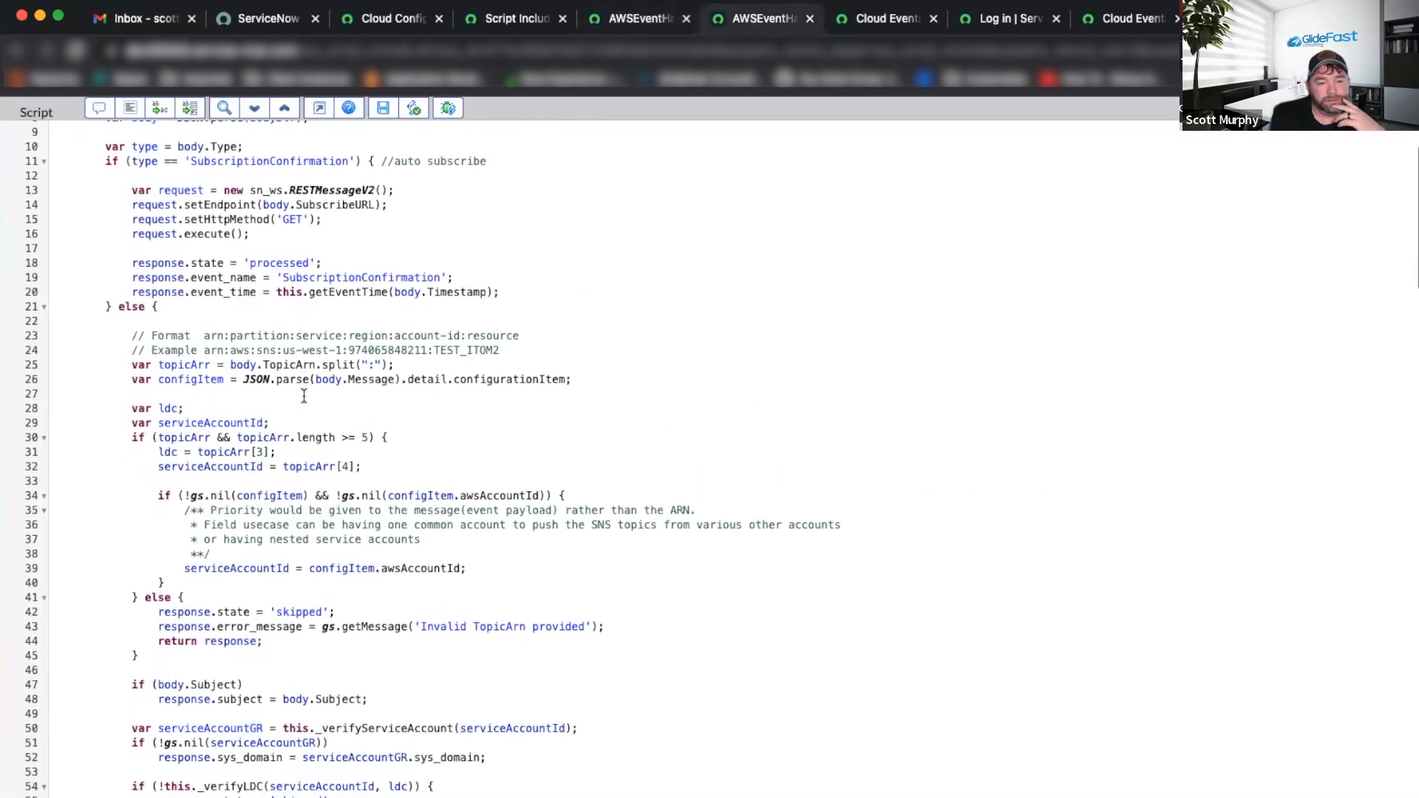
scroll(303, 397, "down", 6)
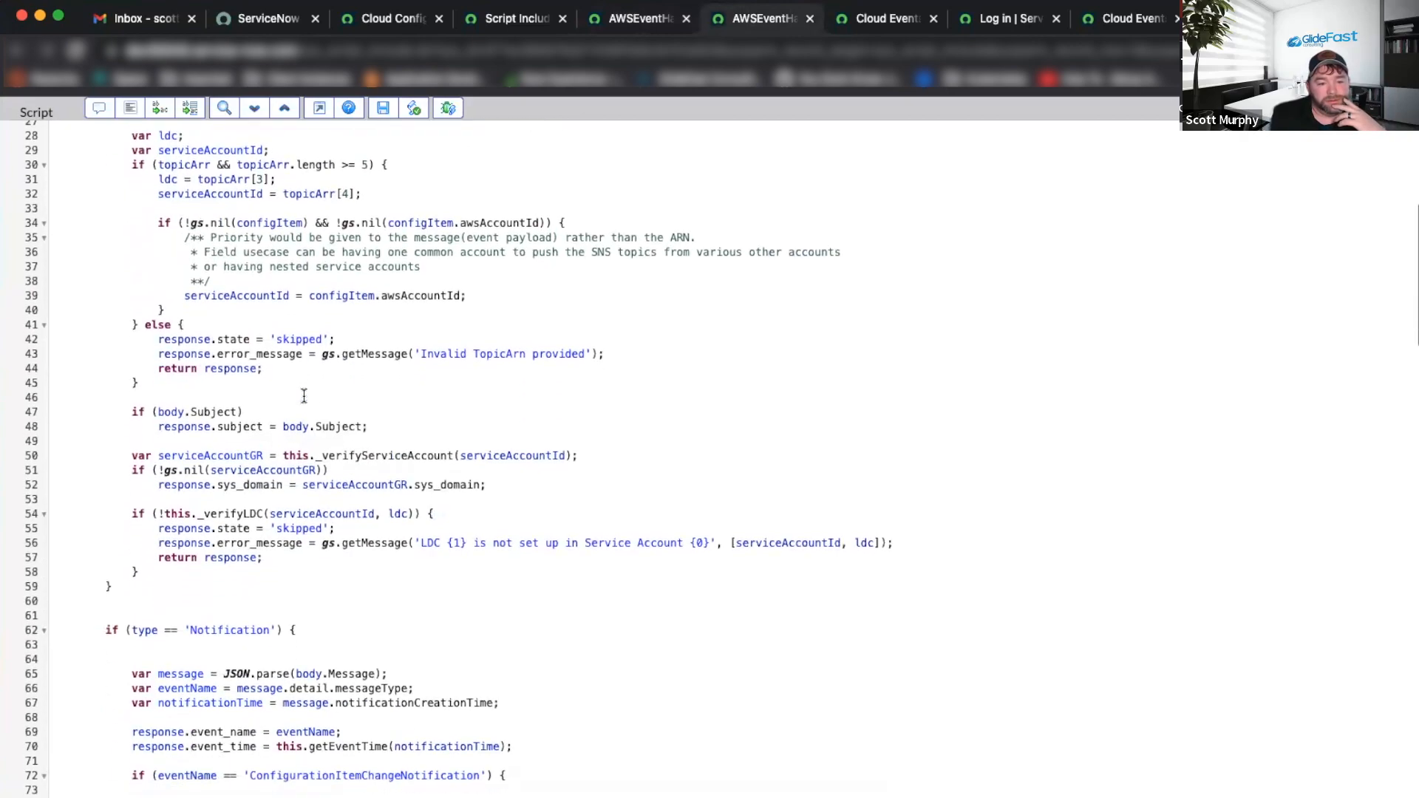
scroll(303, 396, "down", 12)
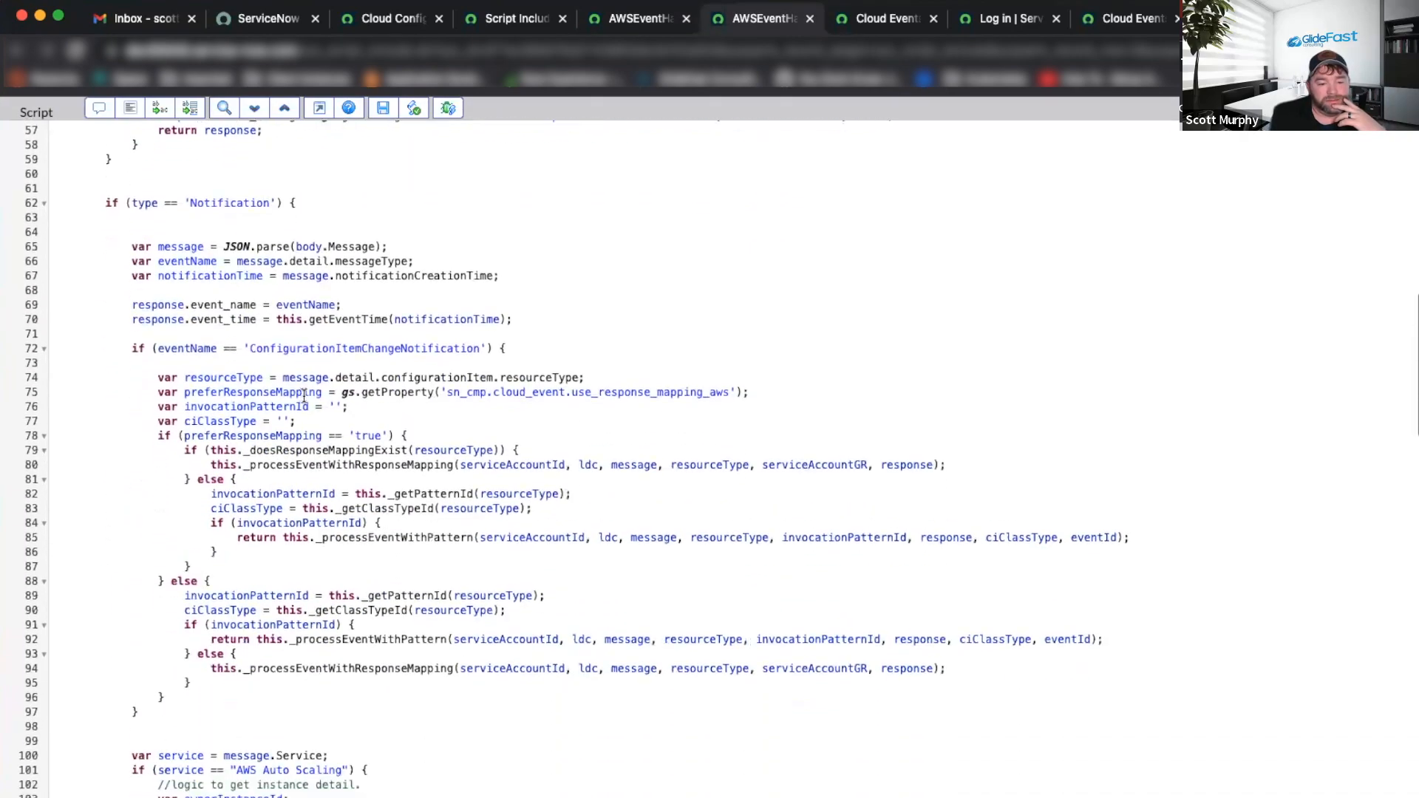
scroll(303, 395, "down", 2)
scroll(303, 395, "up", 20)
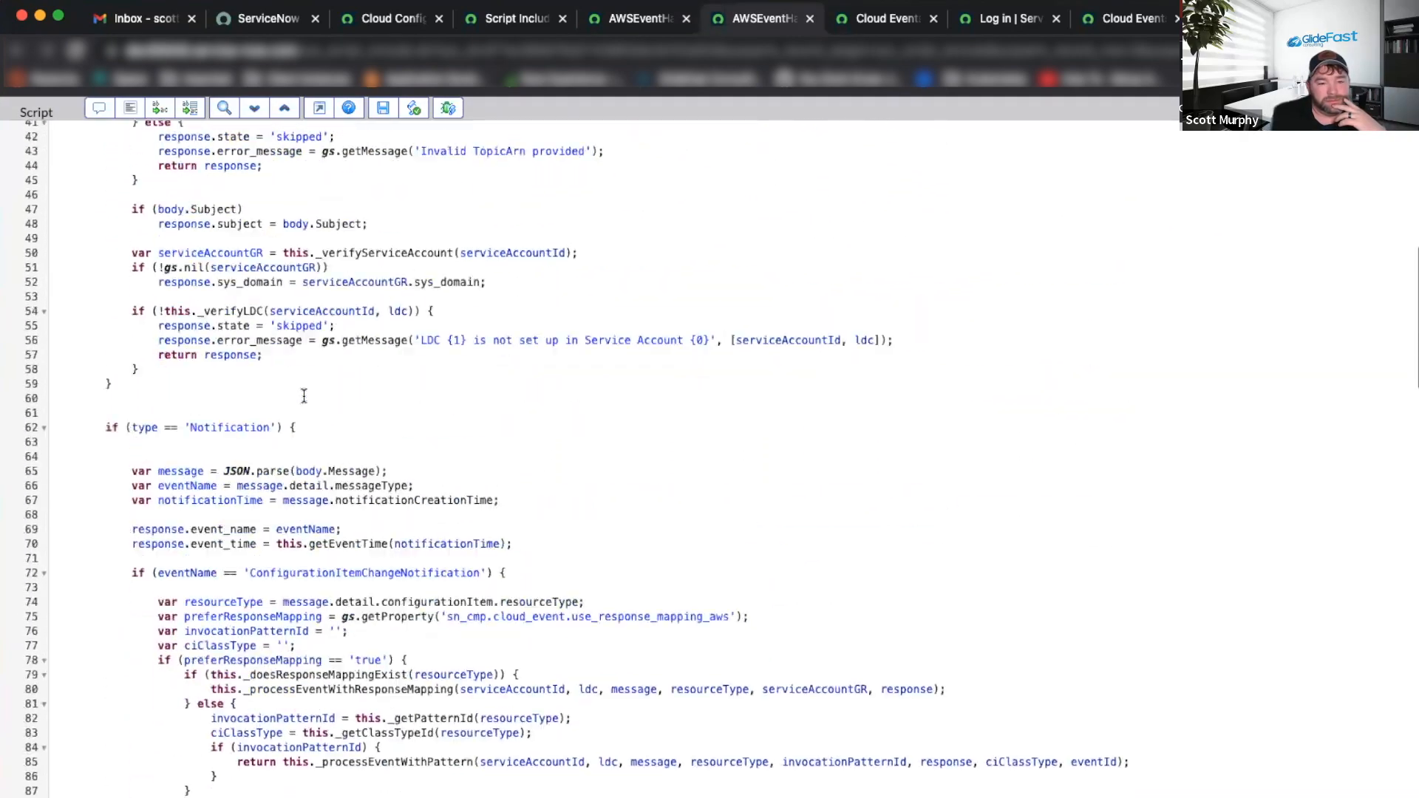
scroll(303, 396, "down", 8)
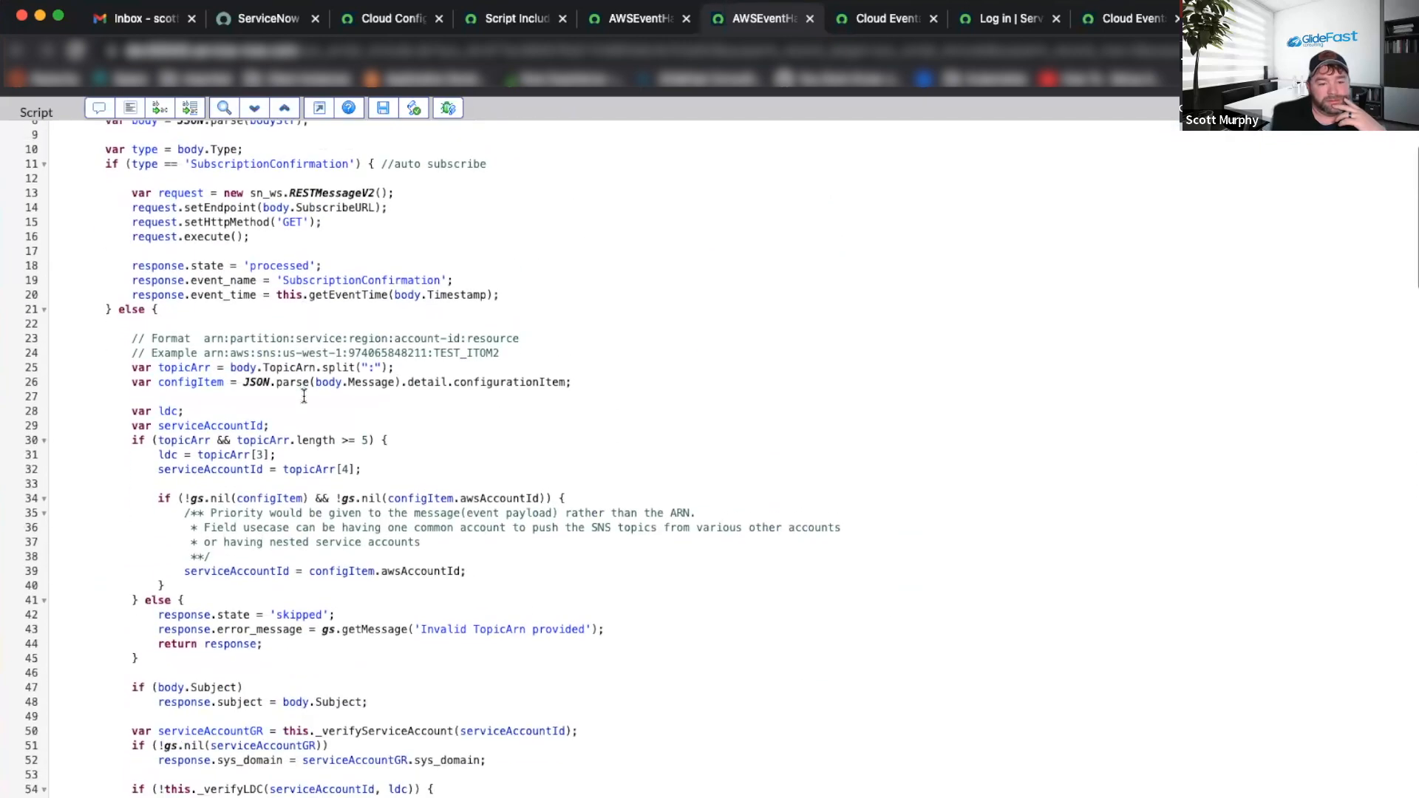
scroll(303, 396, "down", 4)
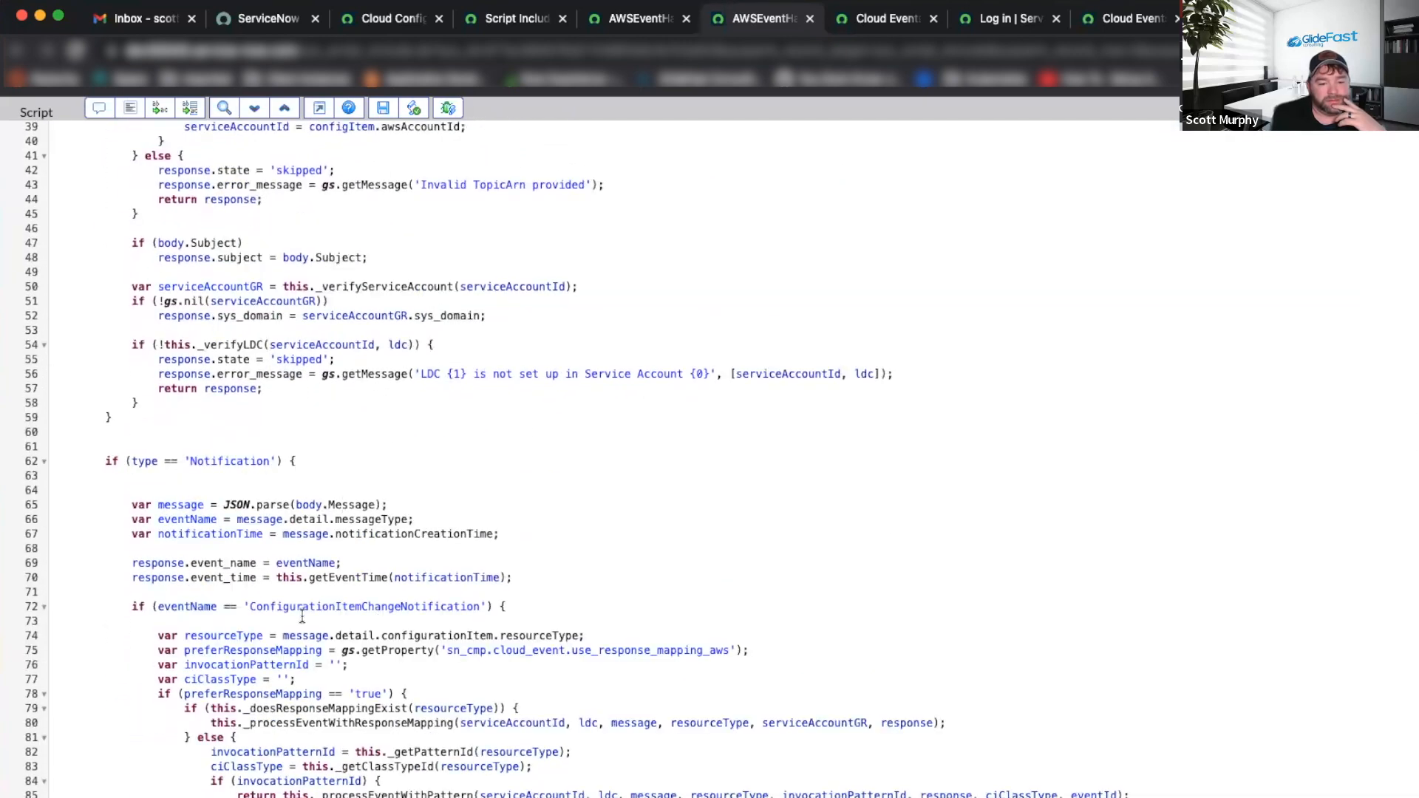
scroll(357, 621, "down", 3)
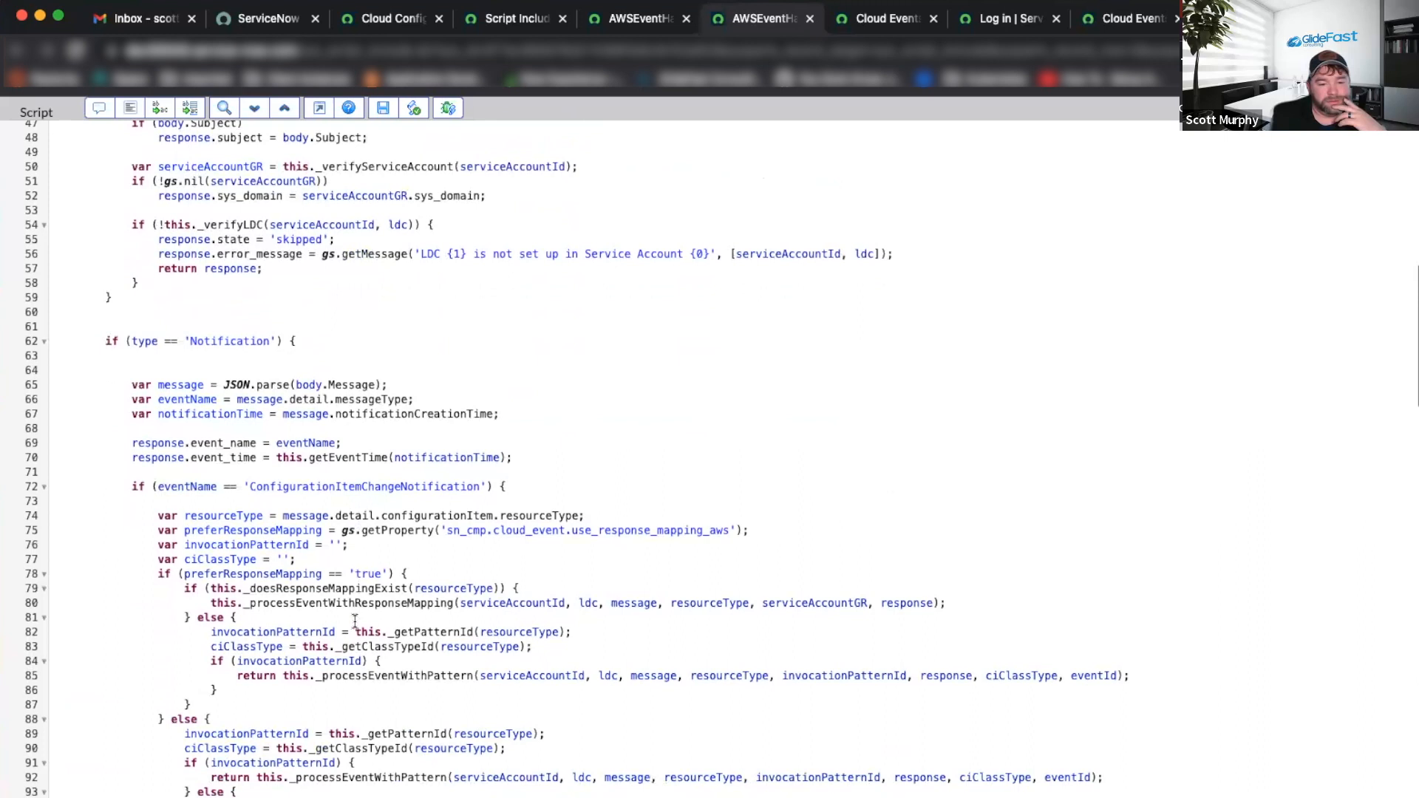
double_click(306, 515)
left_click(340, 515)
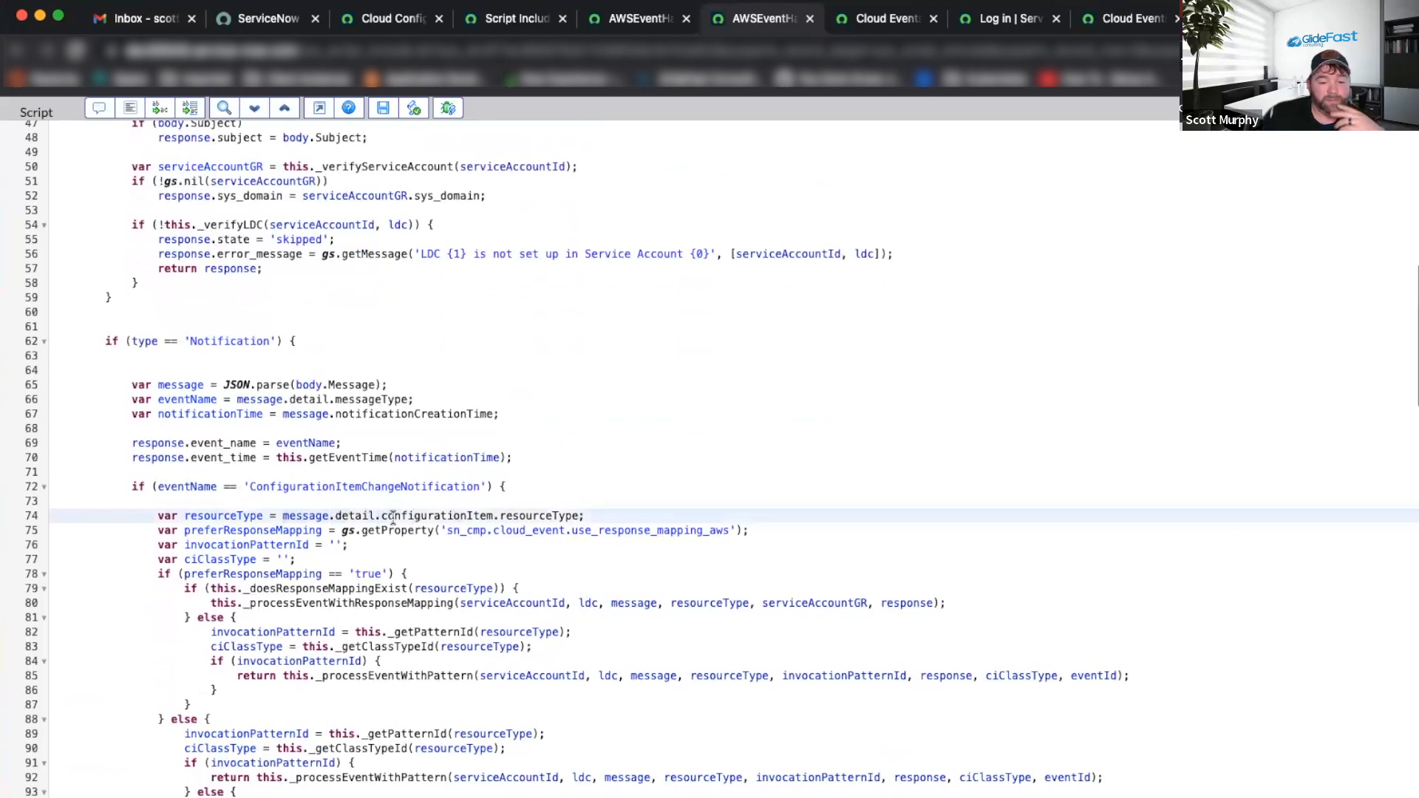
Refresh the Cloud Events list to show the new 12:52:20 events.
left_click(887, 19)
right_click(788, 116)
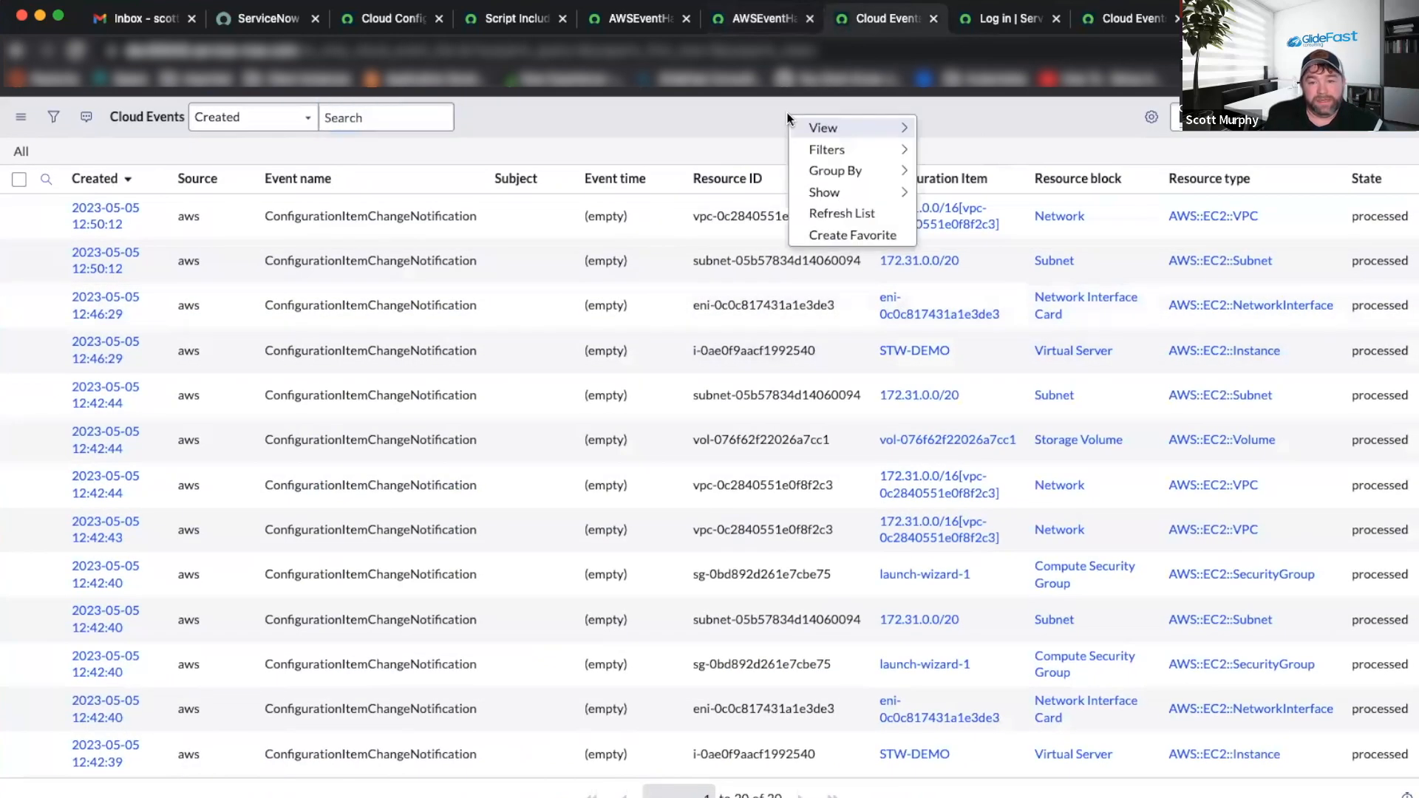
left_click(839, 211)
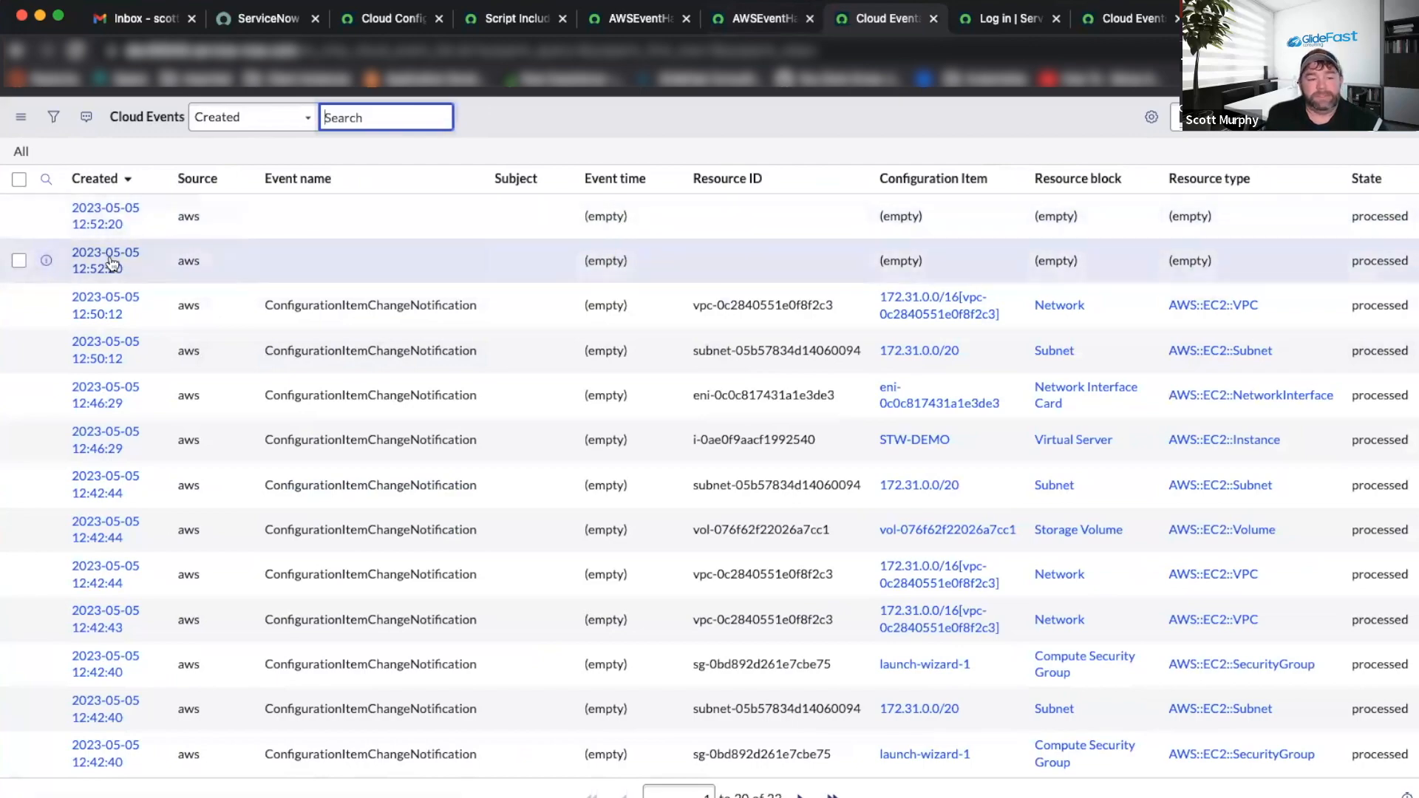
Open the second 12:52:20 cloud event and copy its Payload text.
left_click(111, 262)
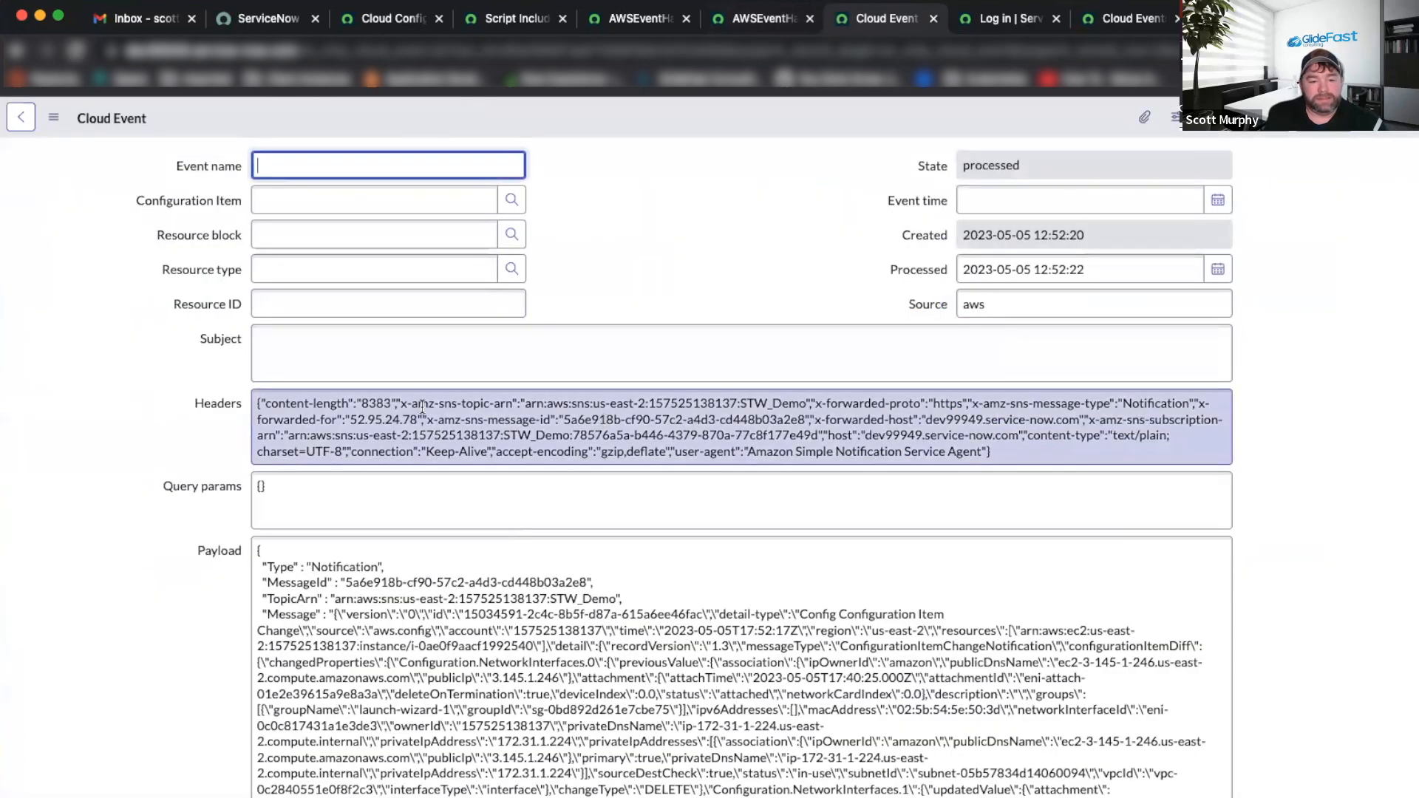
scroll(331, 461, "down", 2)
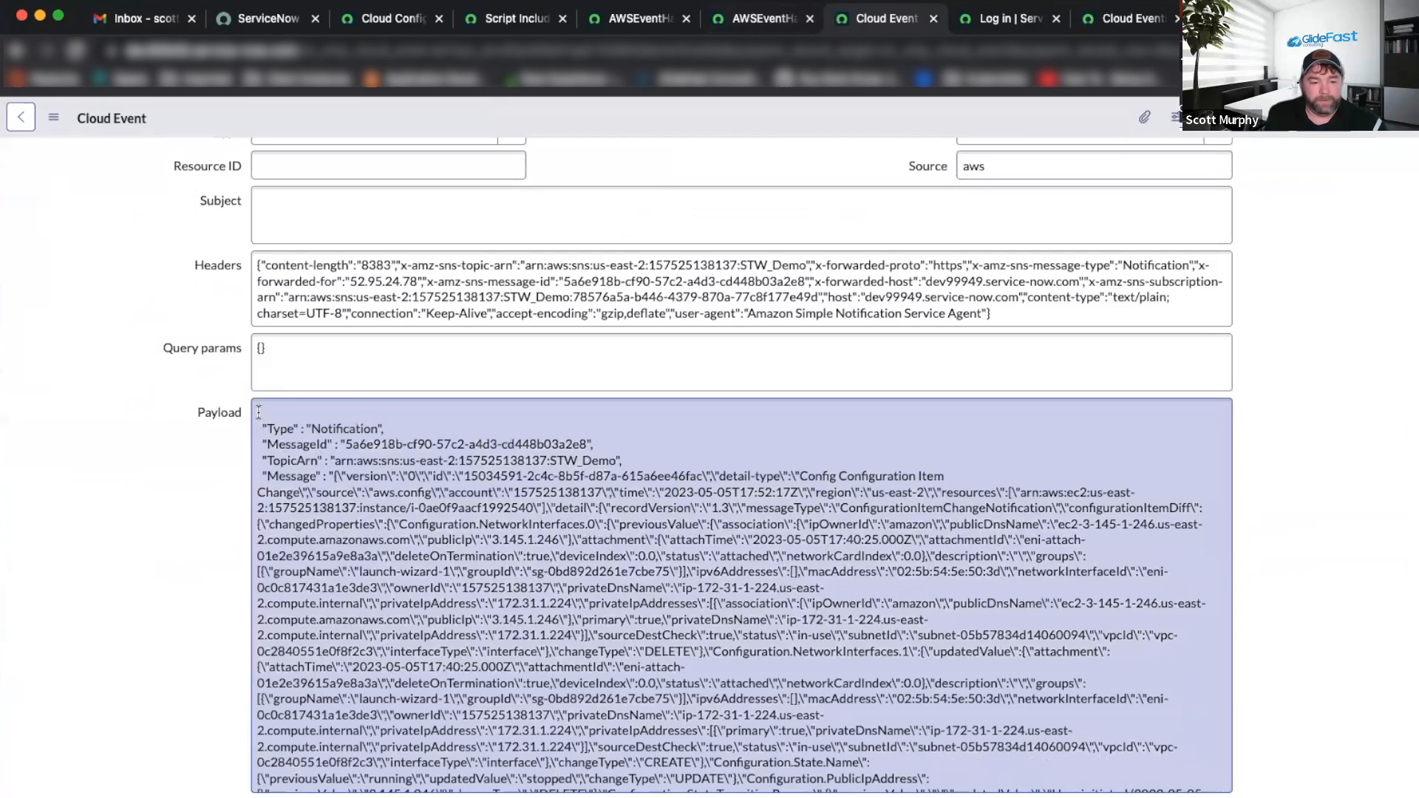
left_click_drag(258, 411, 517, 794)
key("super+c")
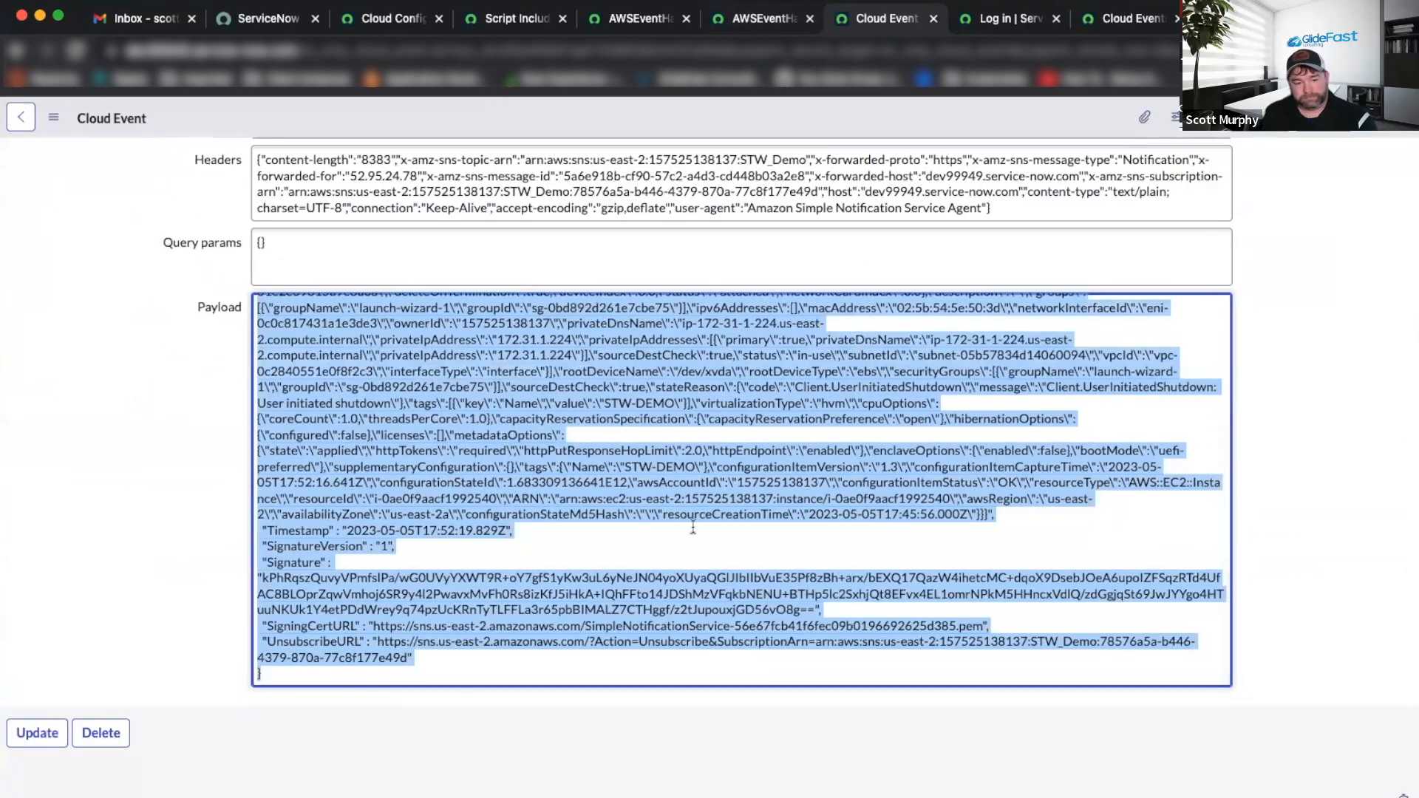
left_click(1258, 18)
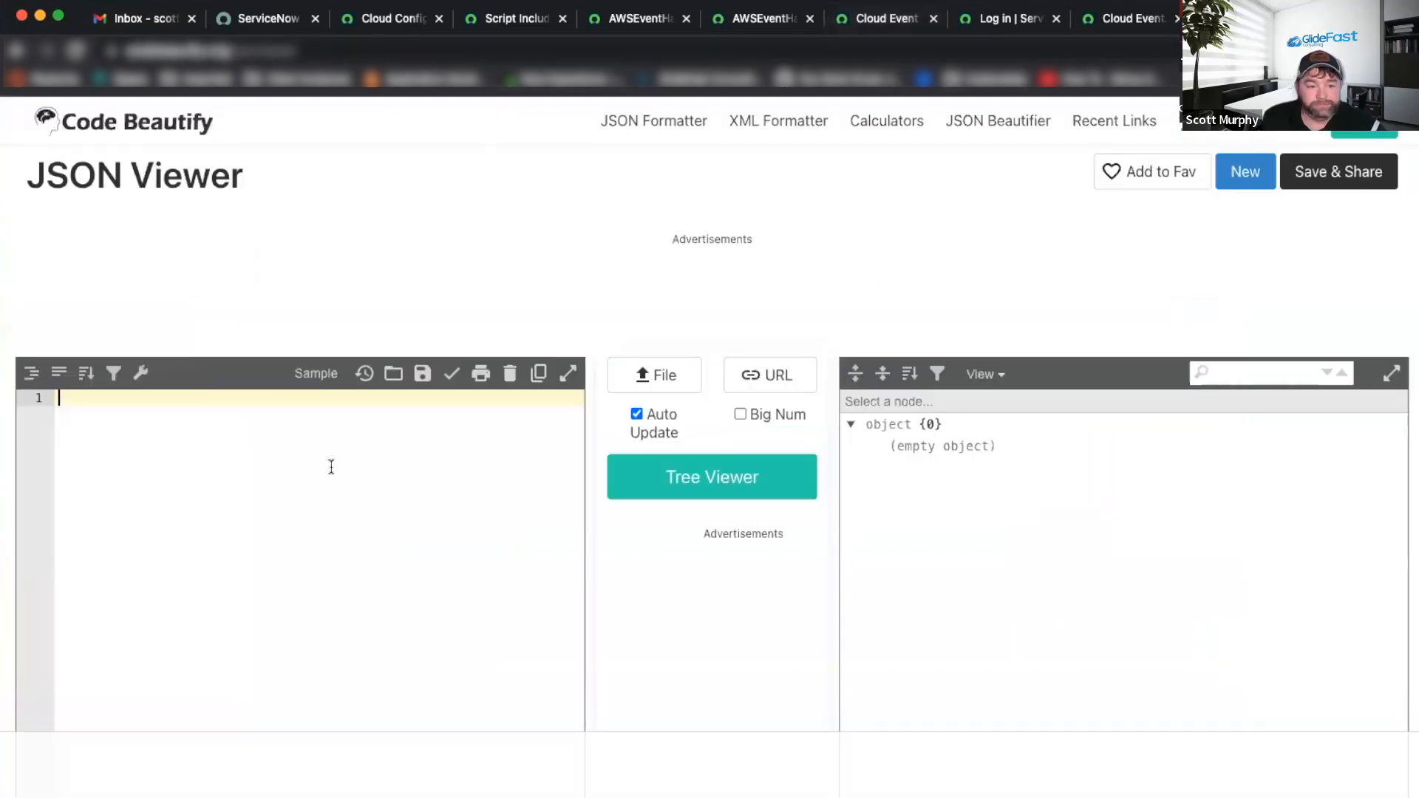
Paste the SNS notification payload into Code Beautify's JSON Viewer and inspect the nine-key tree.
key("super+v")
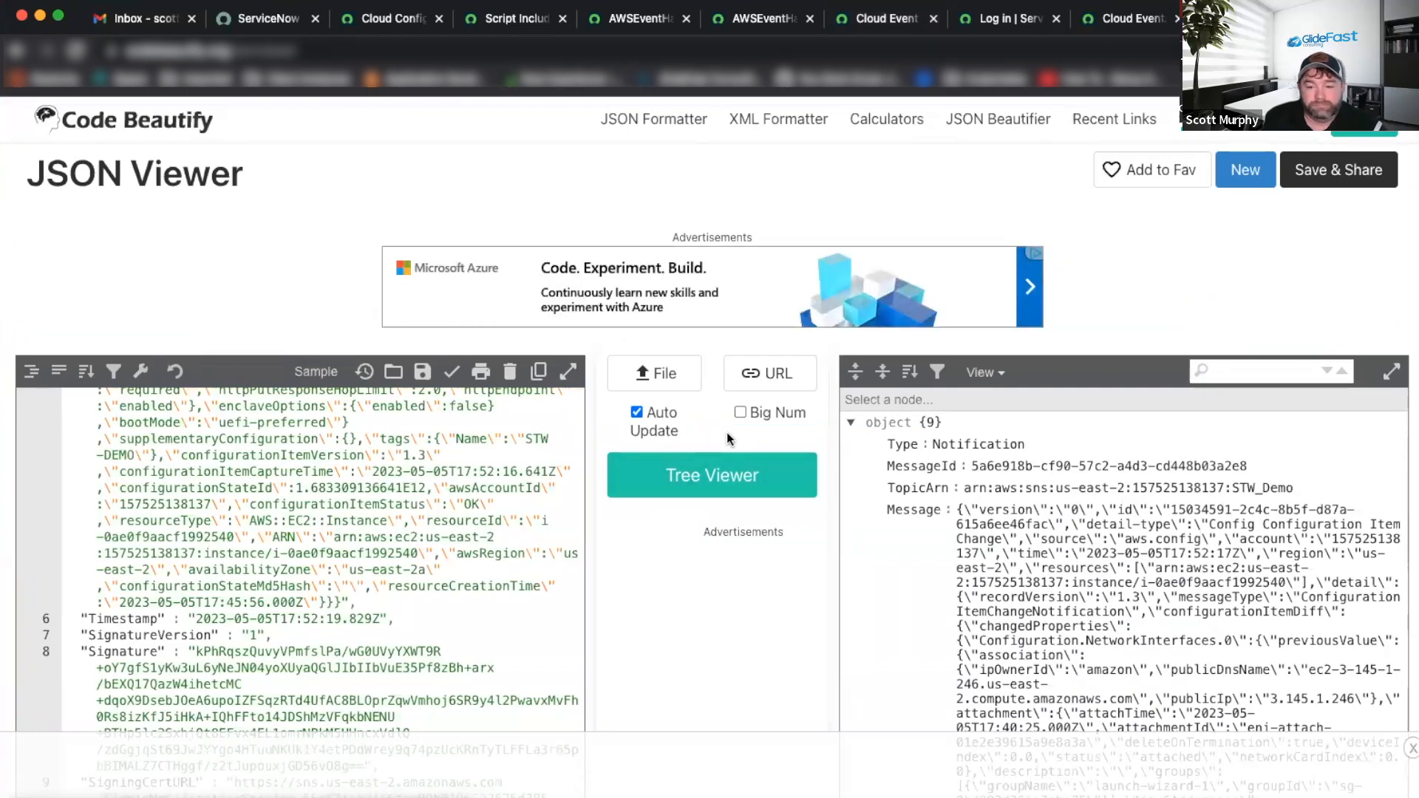
scroll(961, 460, "down", 3)
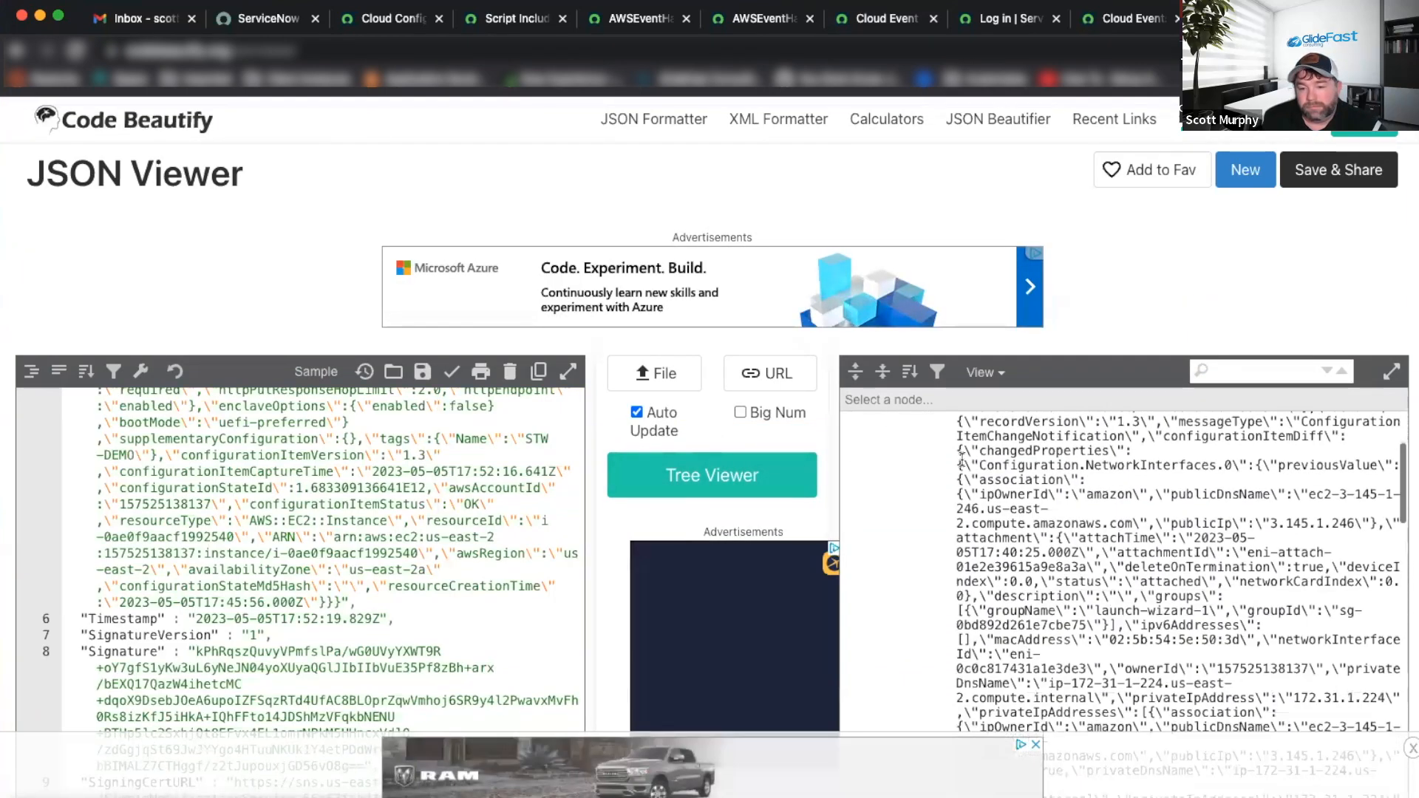
scroll(961, 462, "down", 1)
scroll(961, 461, "up", 5)
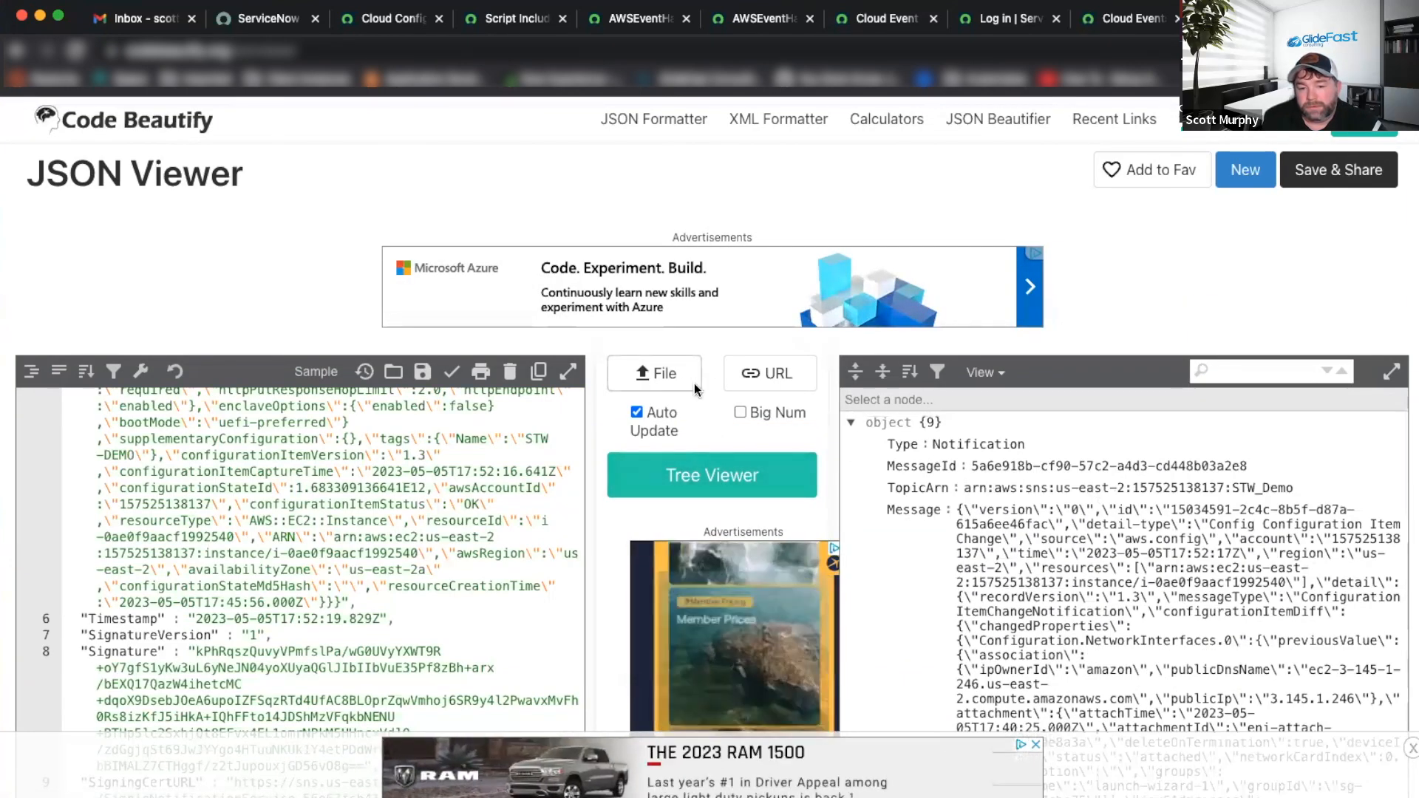
scroll(716, 436, "down", 3)
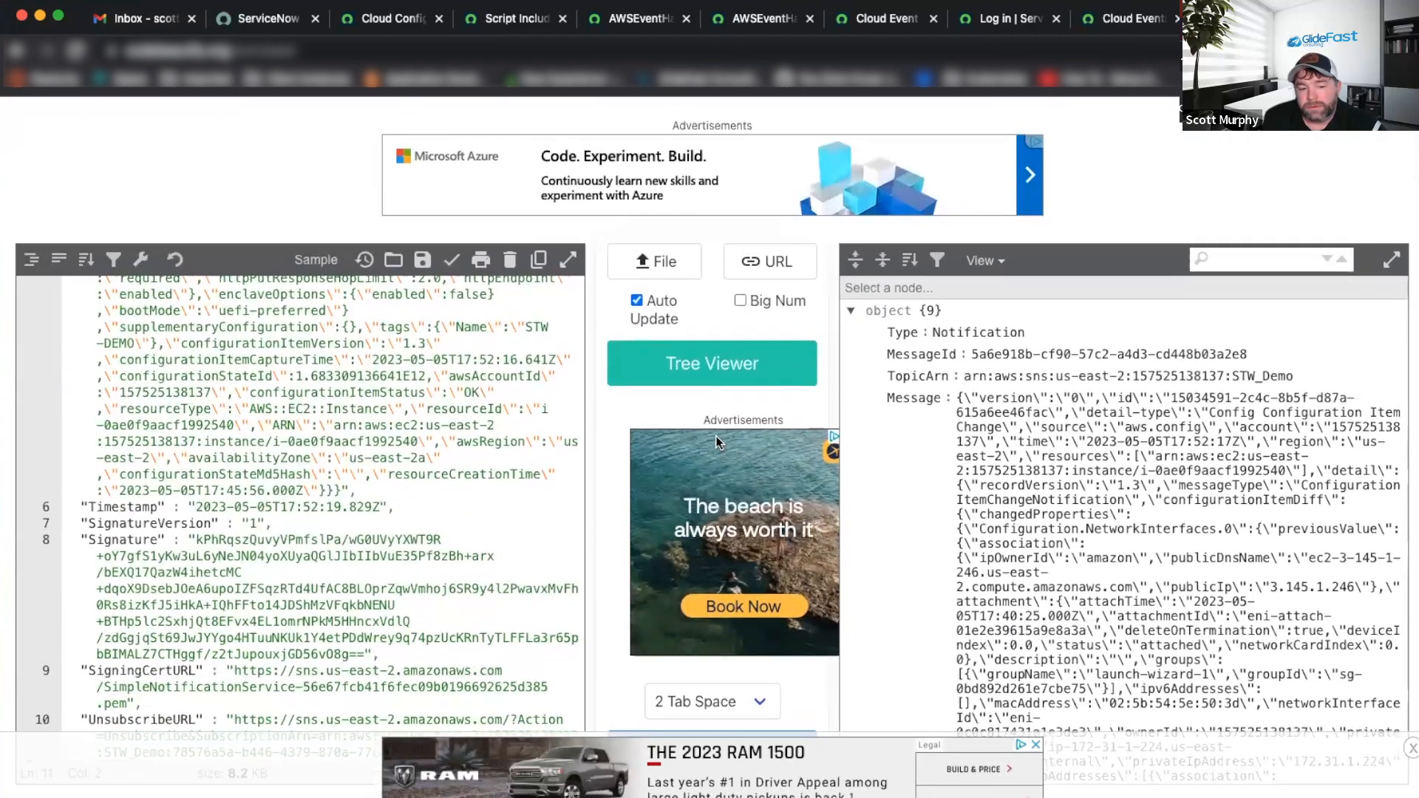
scroll(716, 442, "down", 3)
scroll(716, 442, "up", 7)
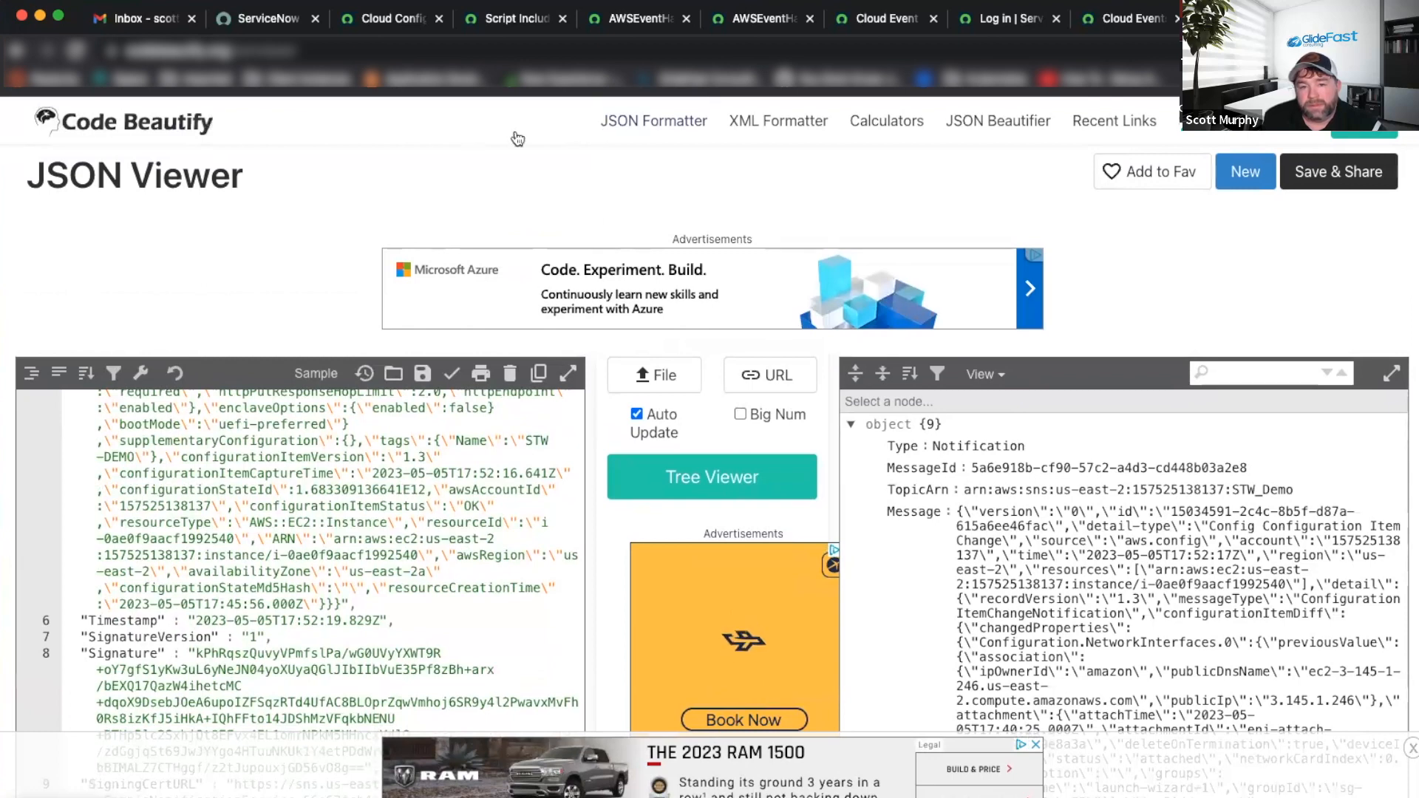
left_click(19, 52)
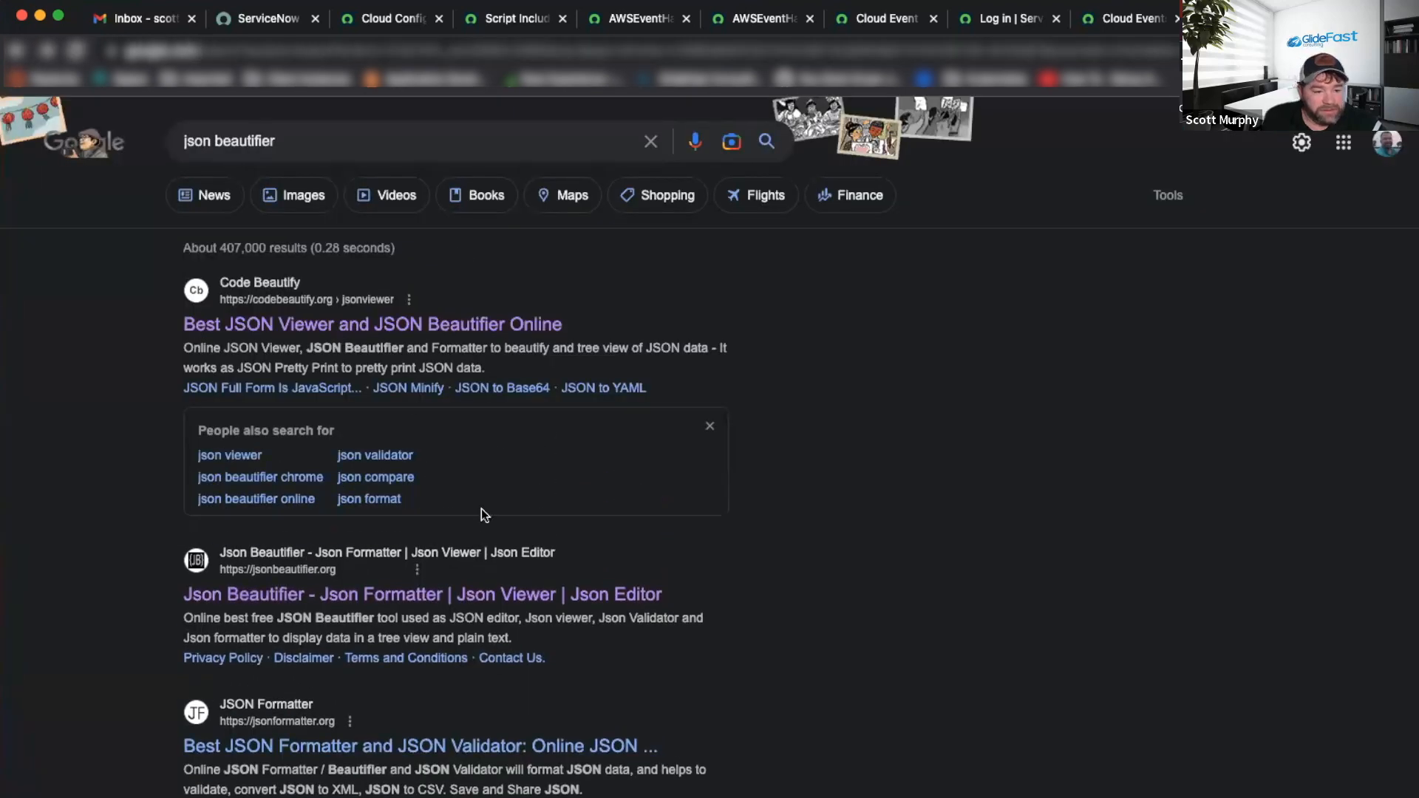
Paste the notification payload into jsonbeautifier.org and beautify it.
left_click(399, 596)
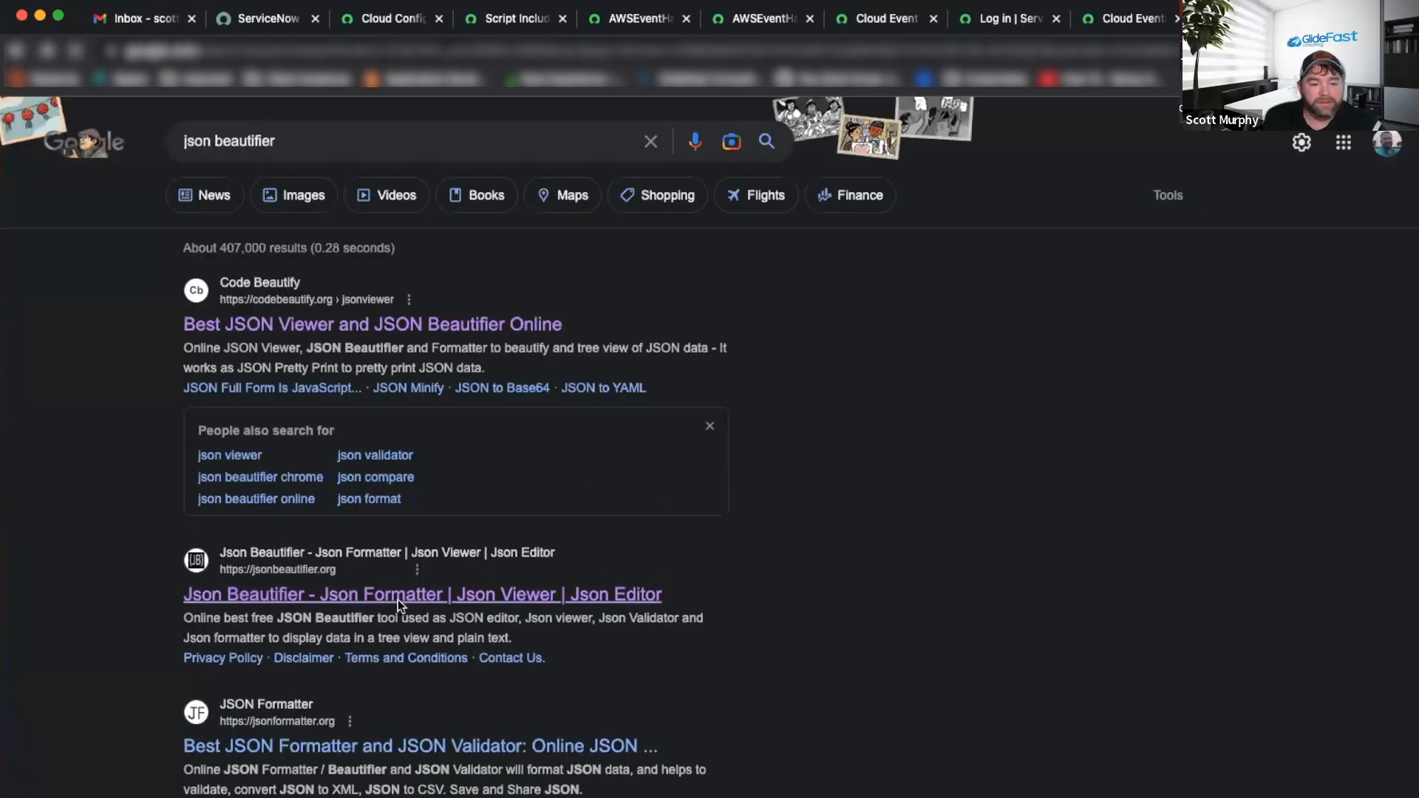
key("super+v")
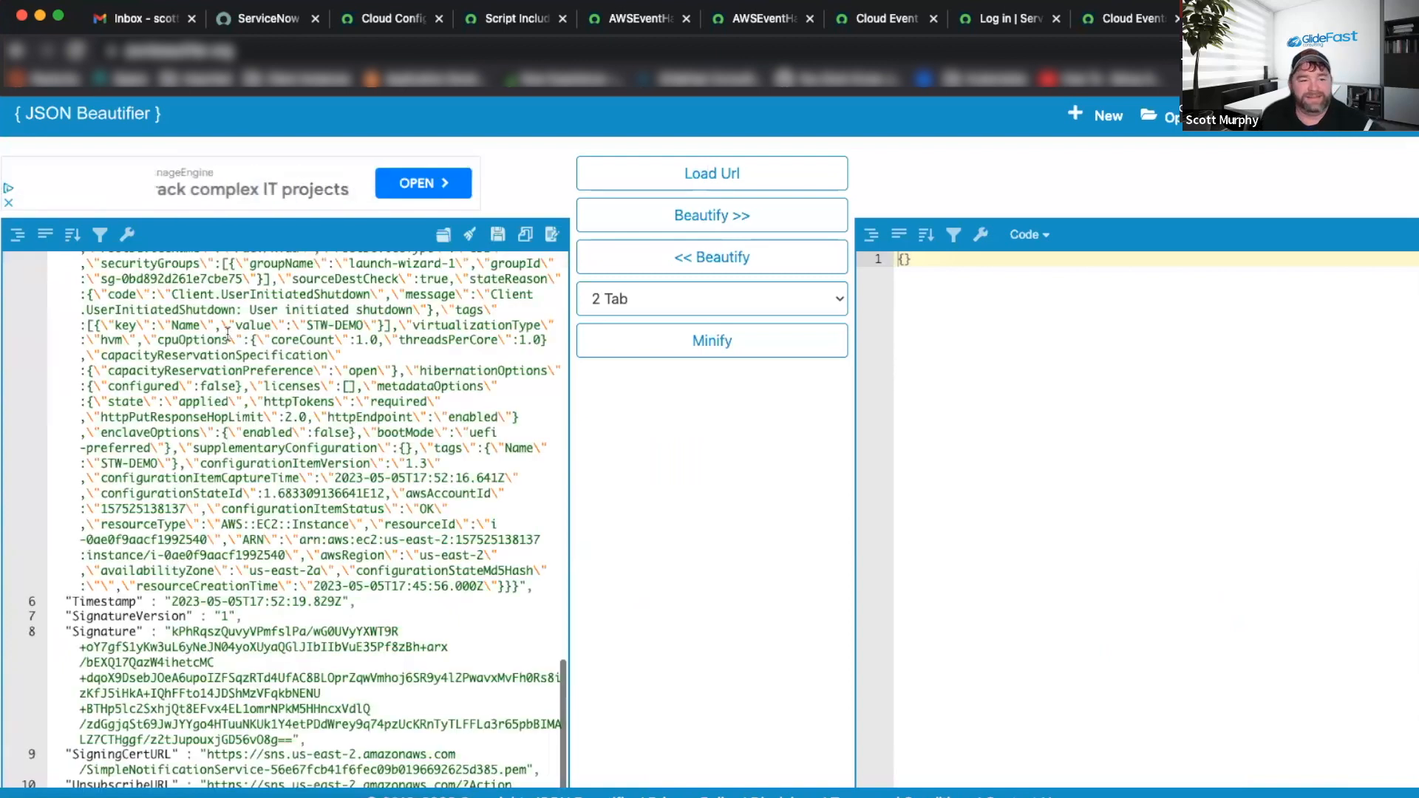
scroll(318, 465, "down", 15)
scroll(321, 467, "up", 3)
scroll(321, 467, "up", 15)
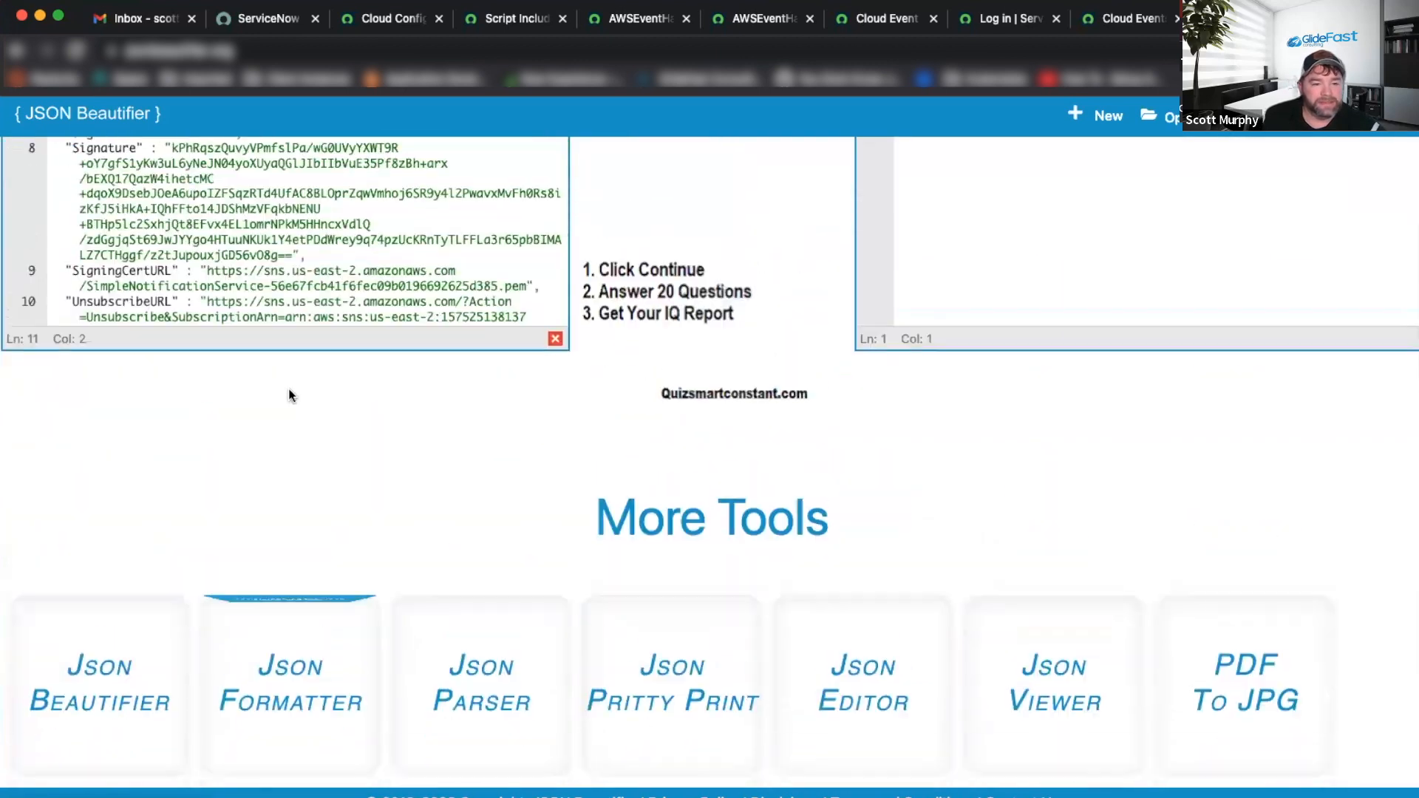
scroll(316, 356, "up", 5)
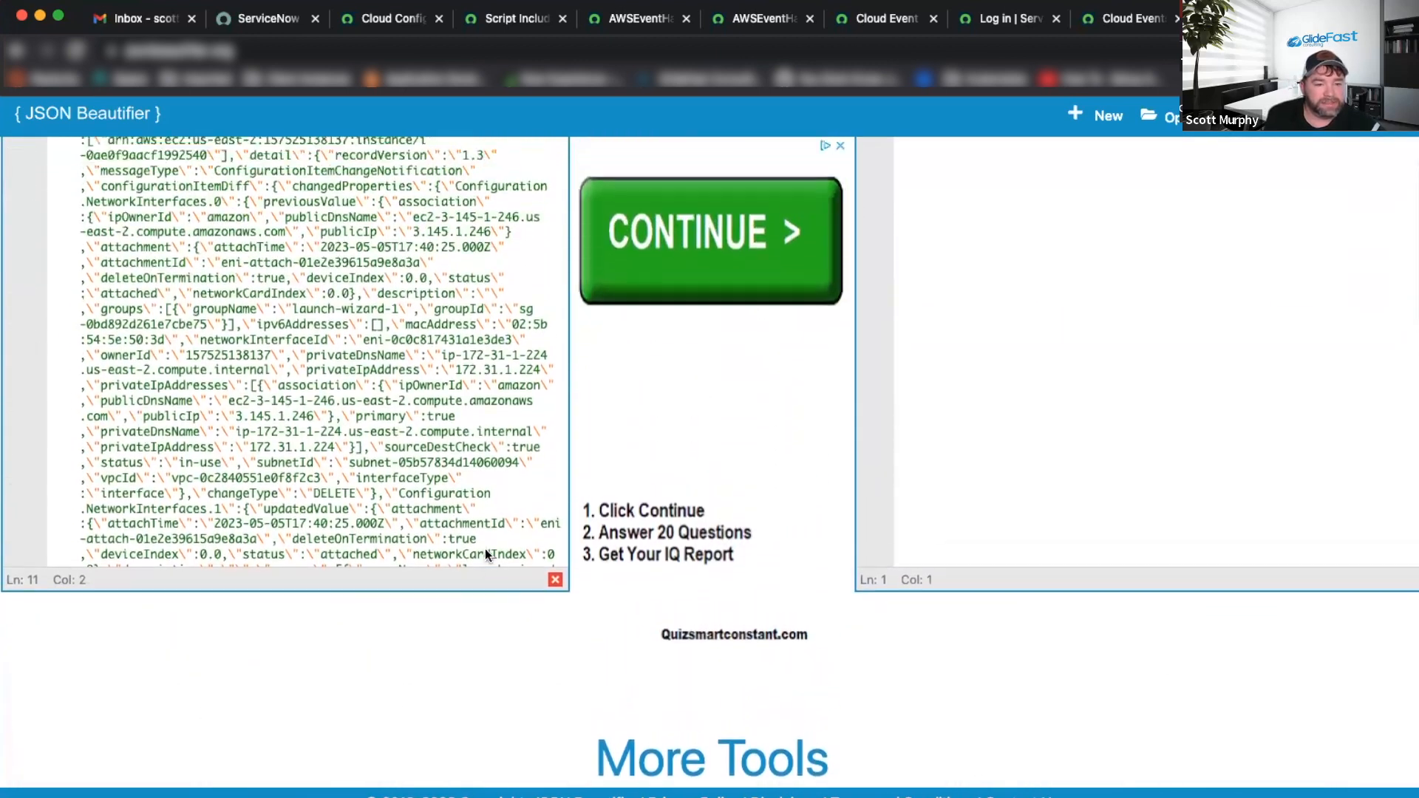
left_click_drag(65, 196, 51, 196)
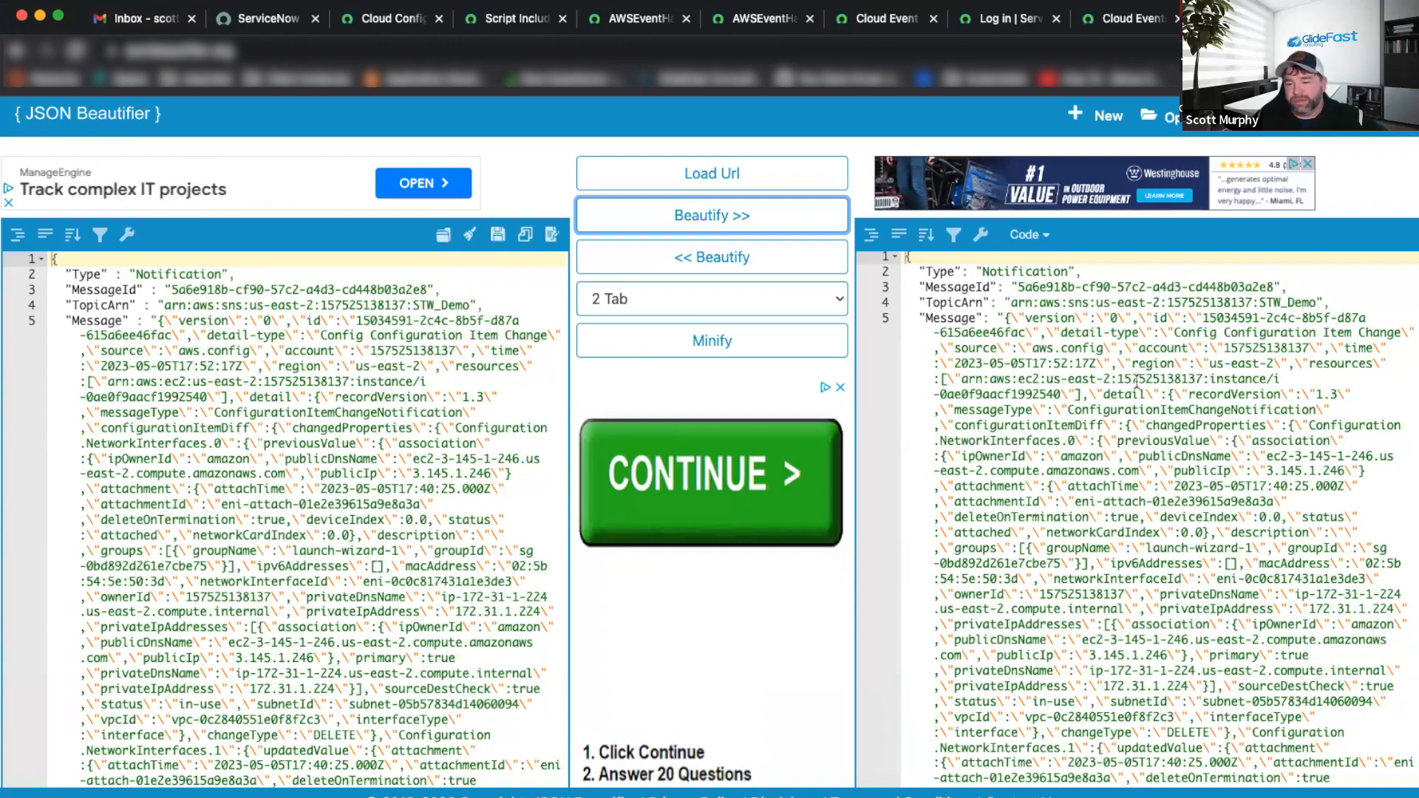
Scroll through the beautified payload output before returning to the AWS event handler script.
scroll(1136, 380, "down", 6)
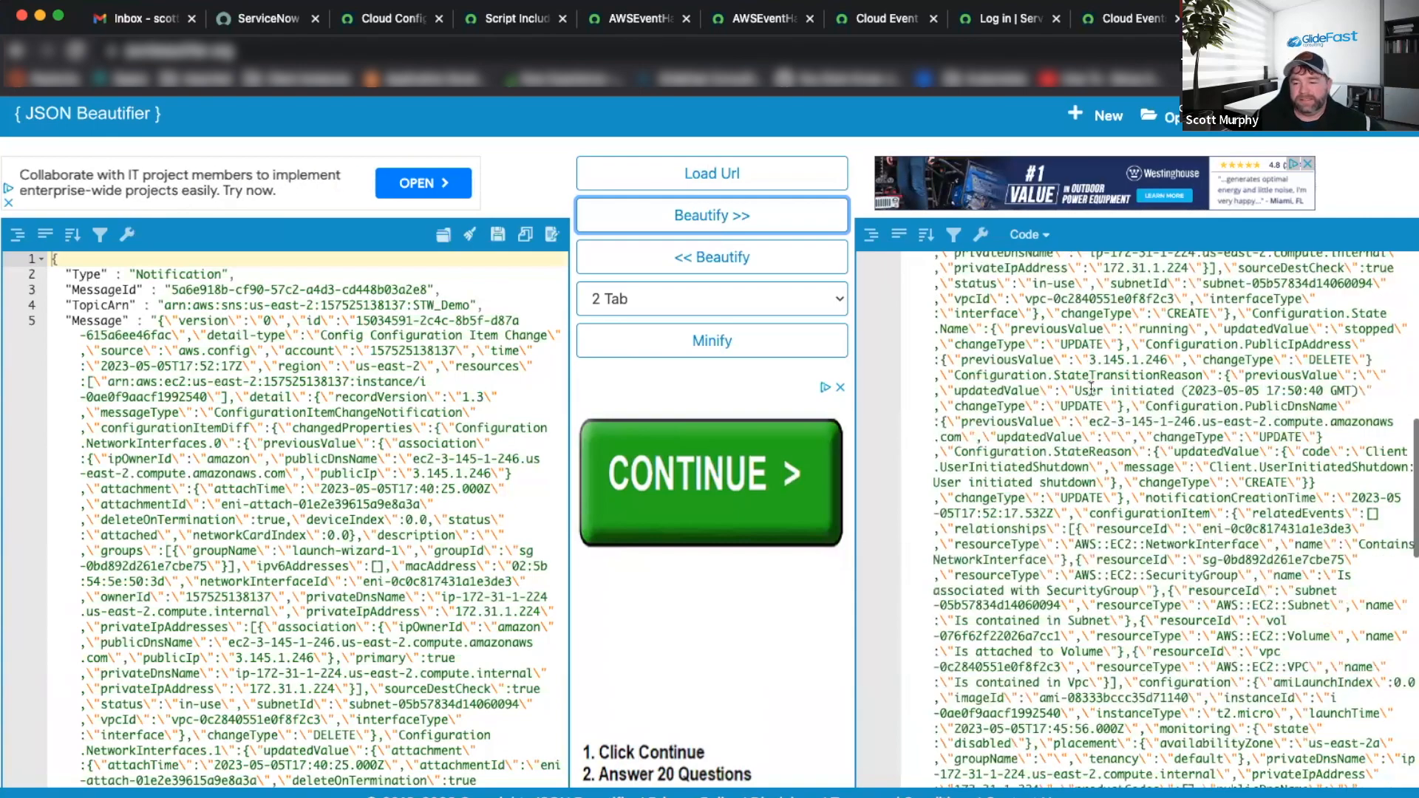
scroll(1091, 388, "up", 6)
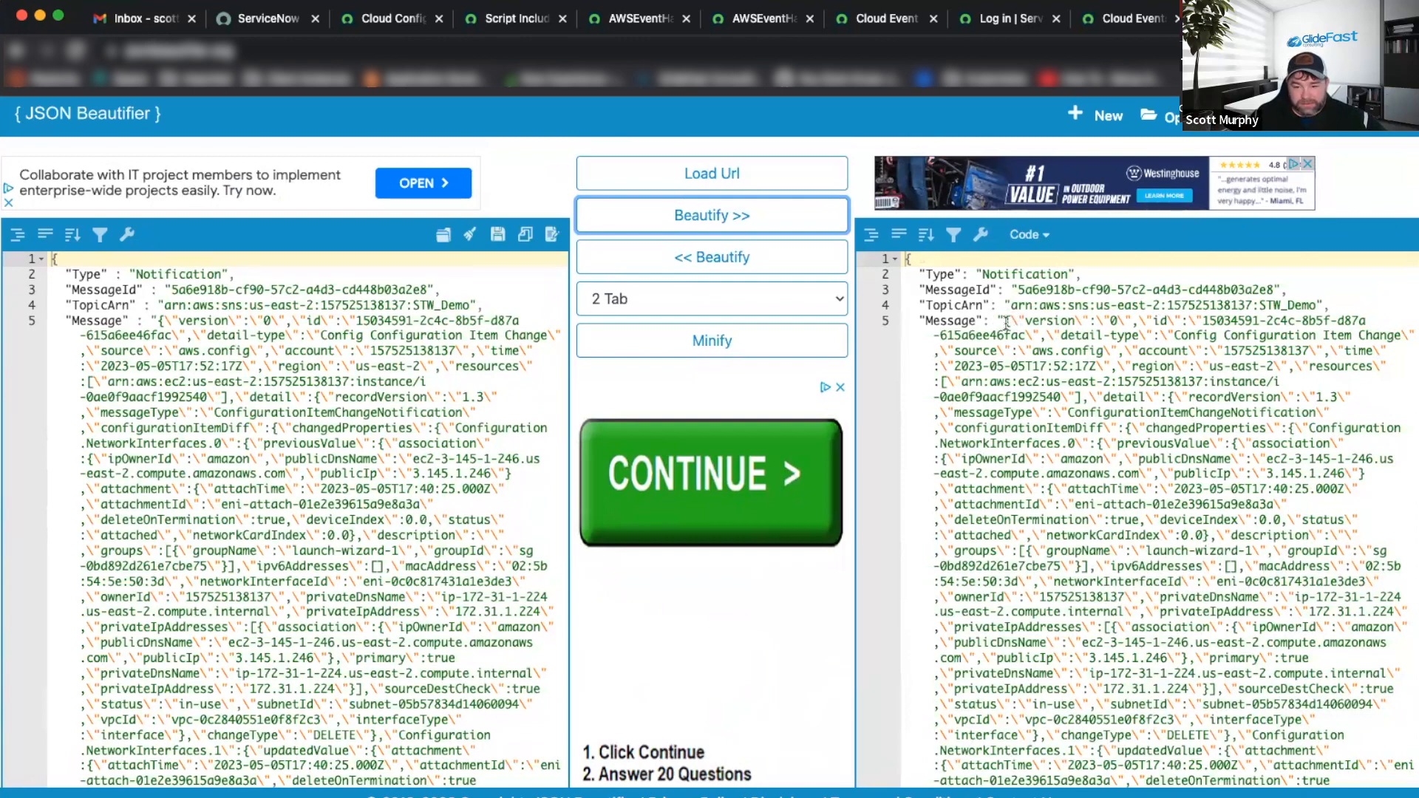
scroll(1325, 329, "down", 6)
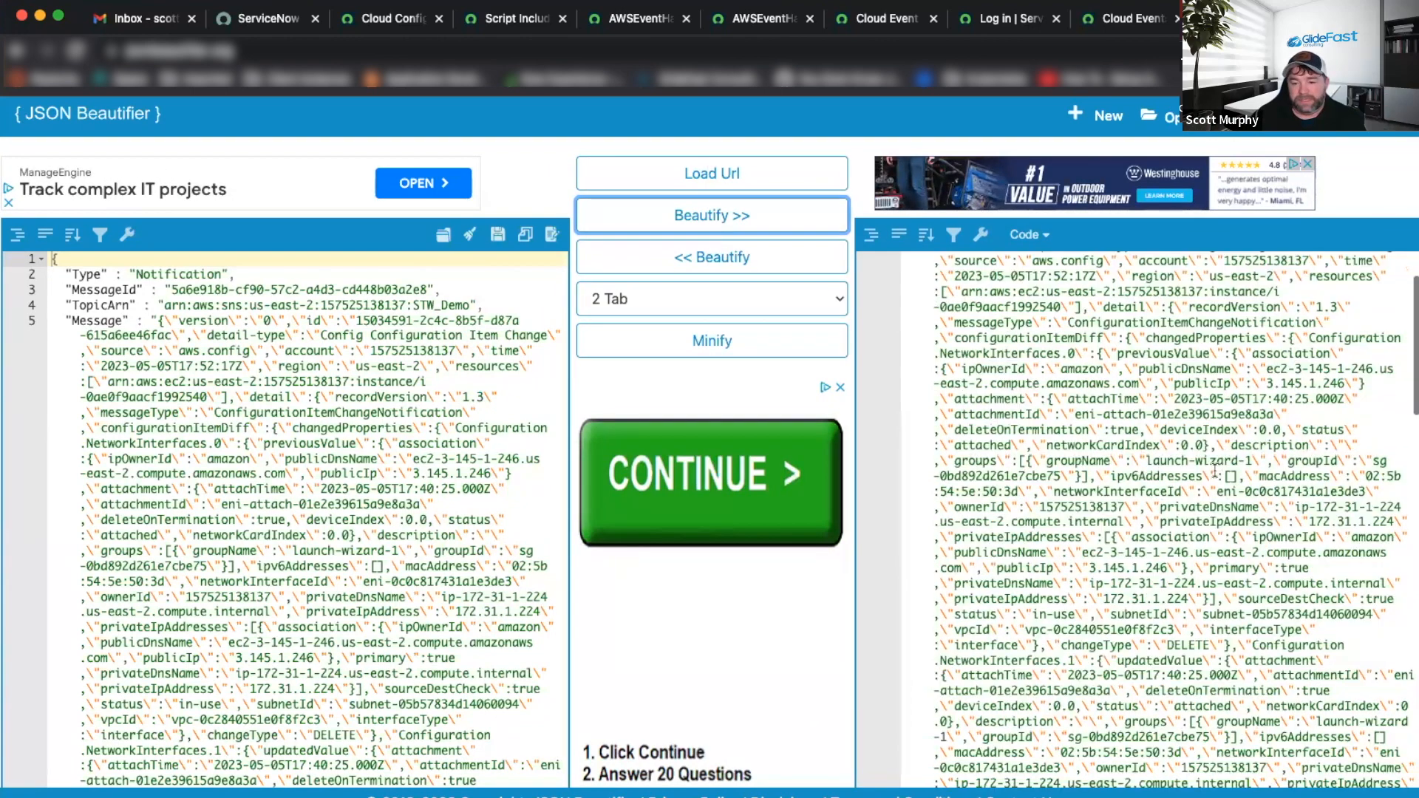
scroll(1214, 469, "up", 3)
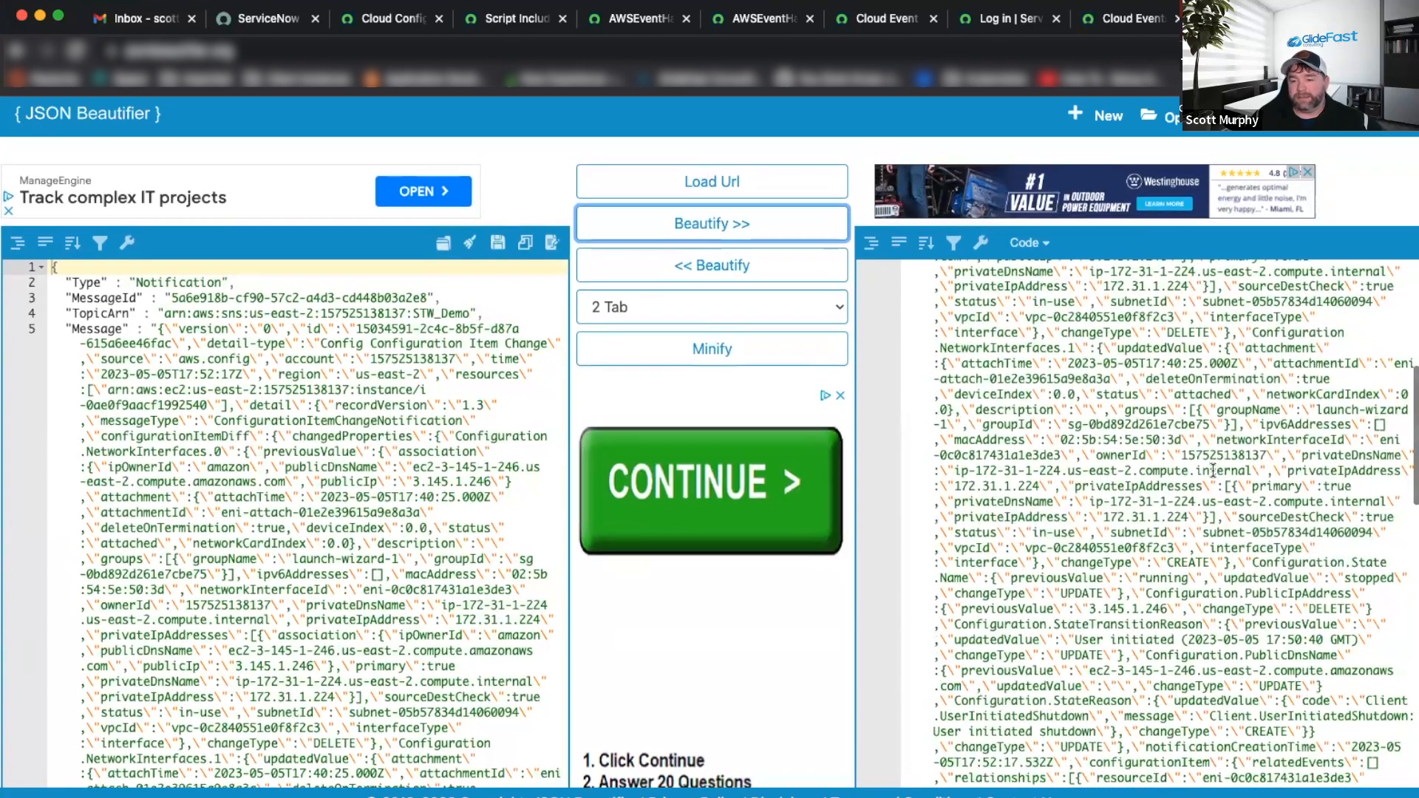
scroll(1289, 422, "up", 4)
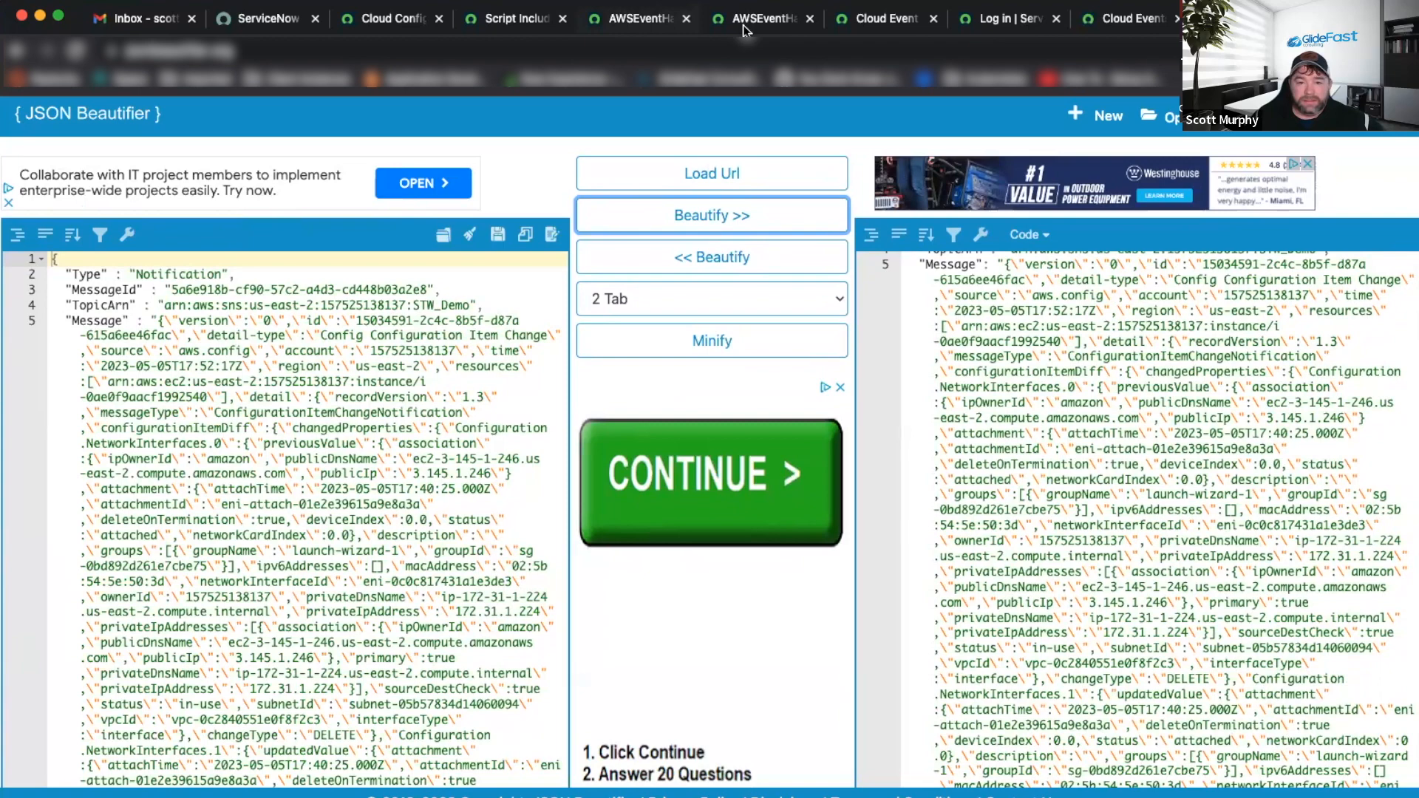
left_click(745, 28)
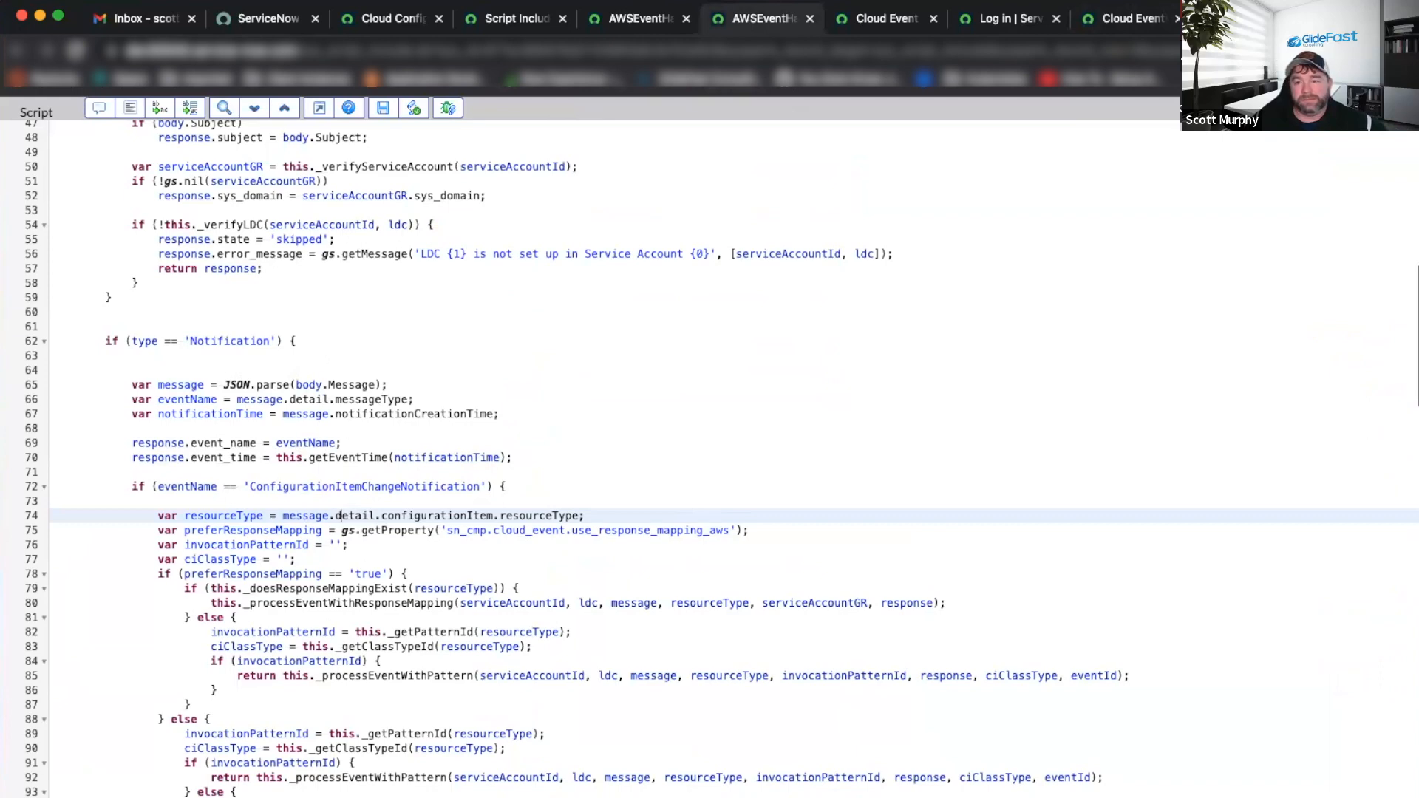
Review the beautified AWS Config notification, pointing out its Message field.
left_click(1234, 19)
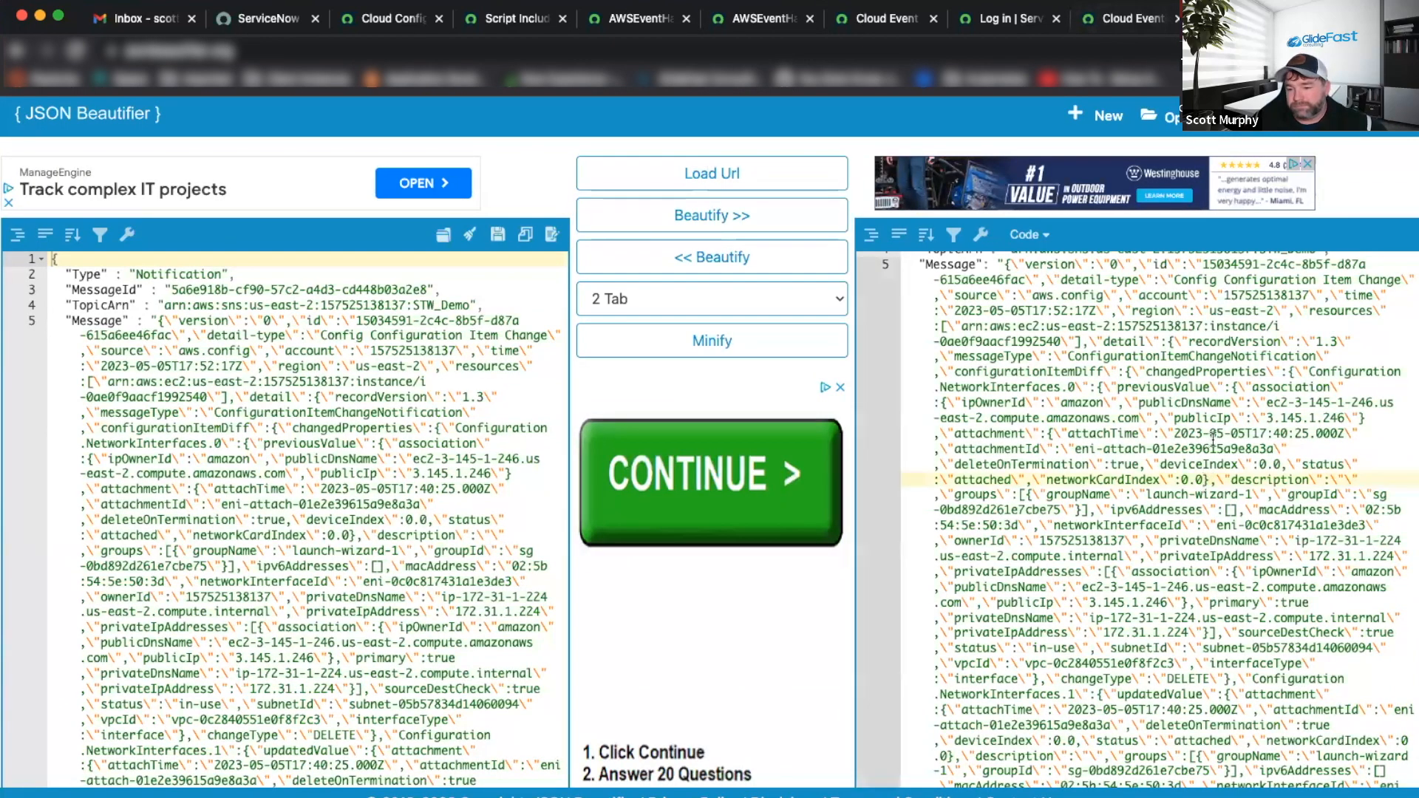
scroll(1213, 438, "up", 2)
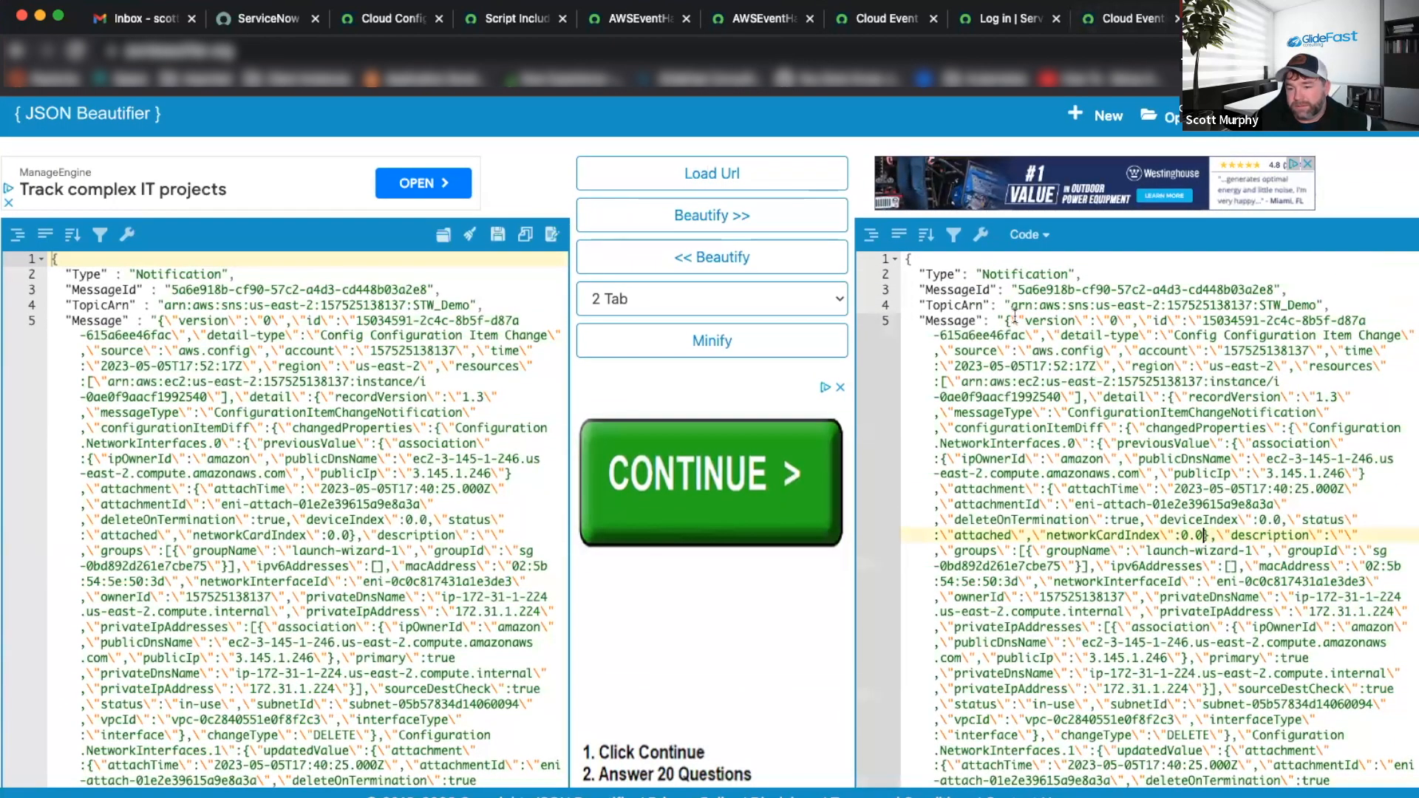
left_click(949, 319)
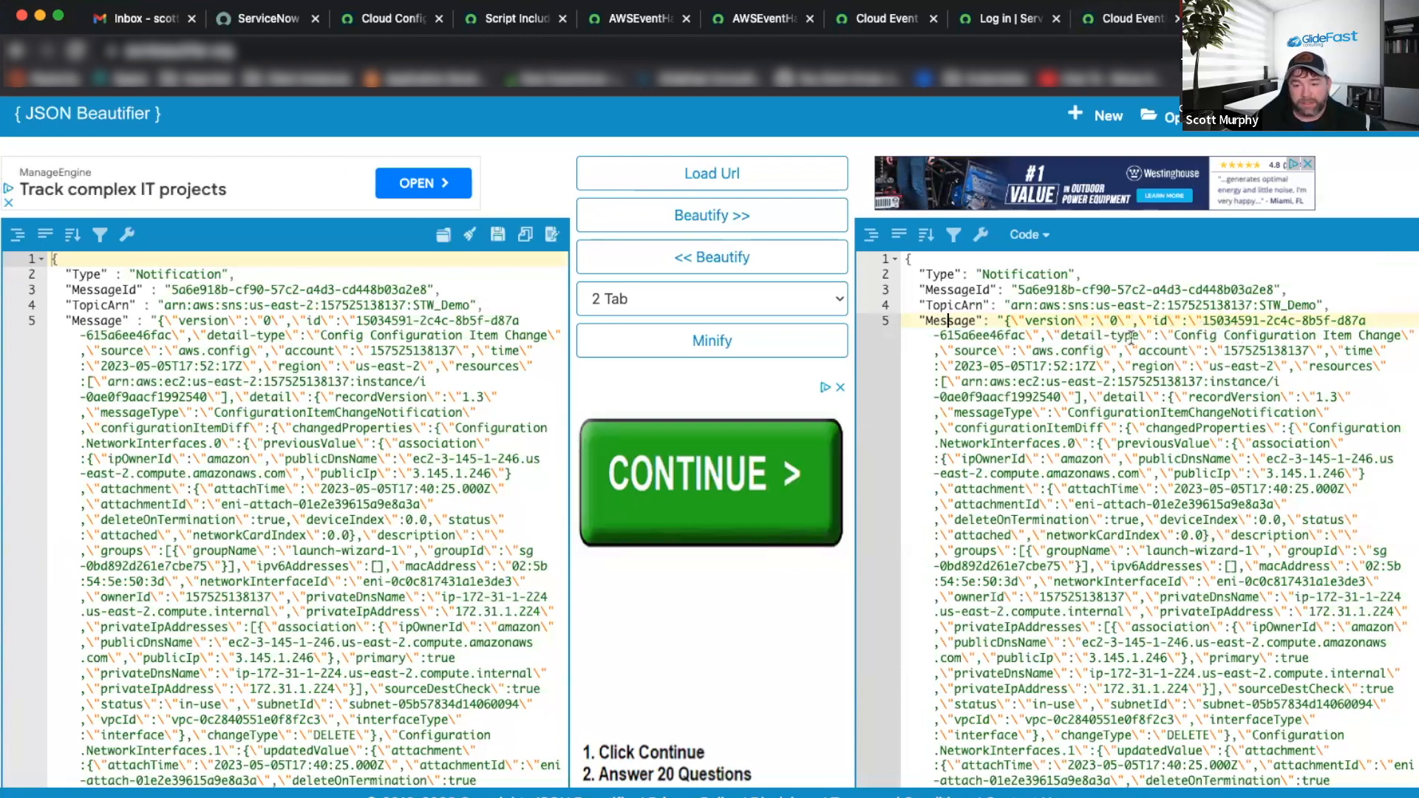
scroll(1106, 336, "down", 10)
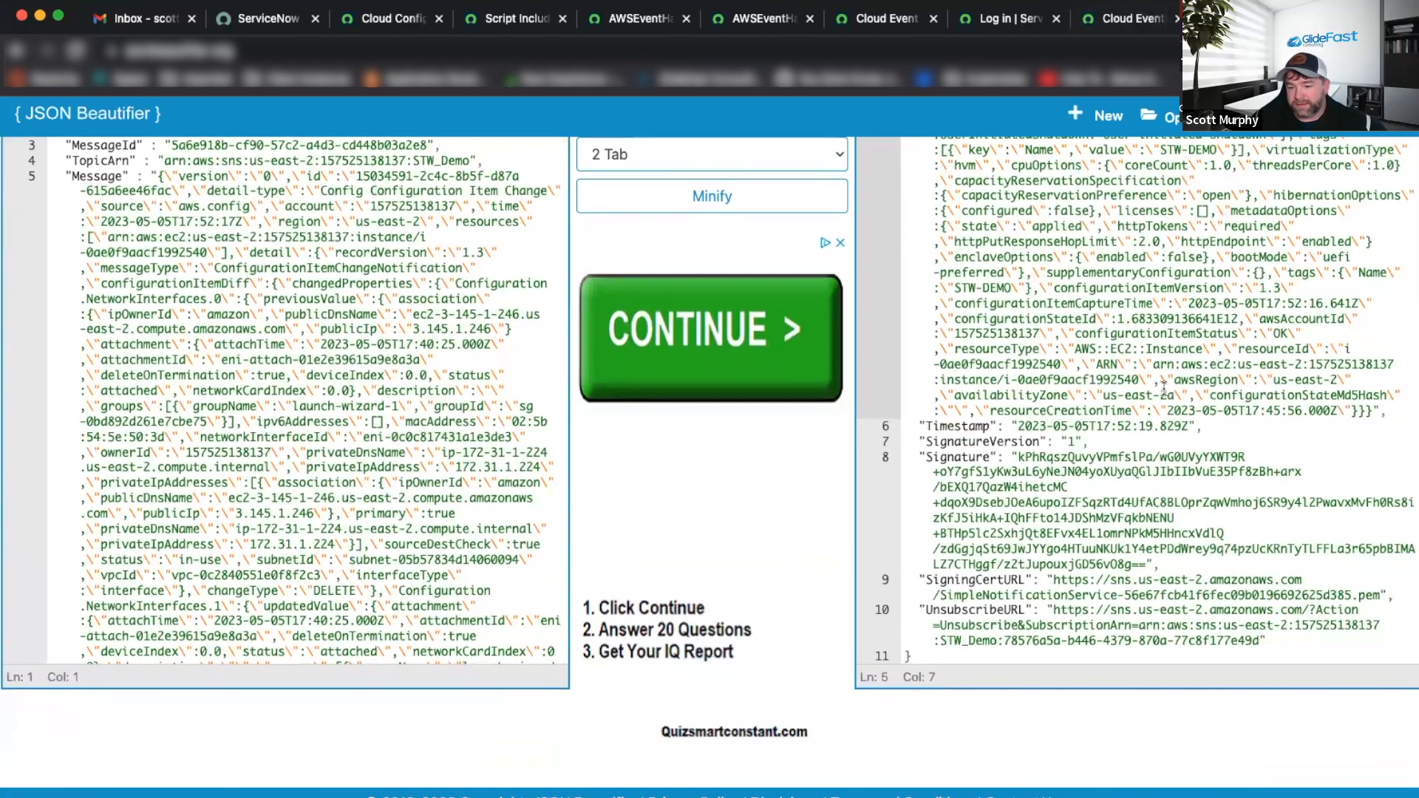
scroll(1163, 388, "up", 2)
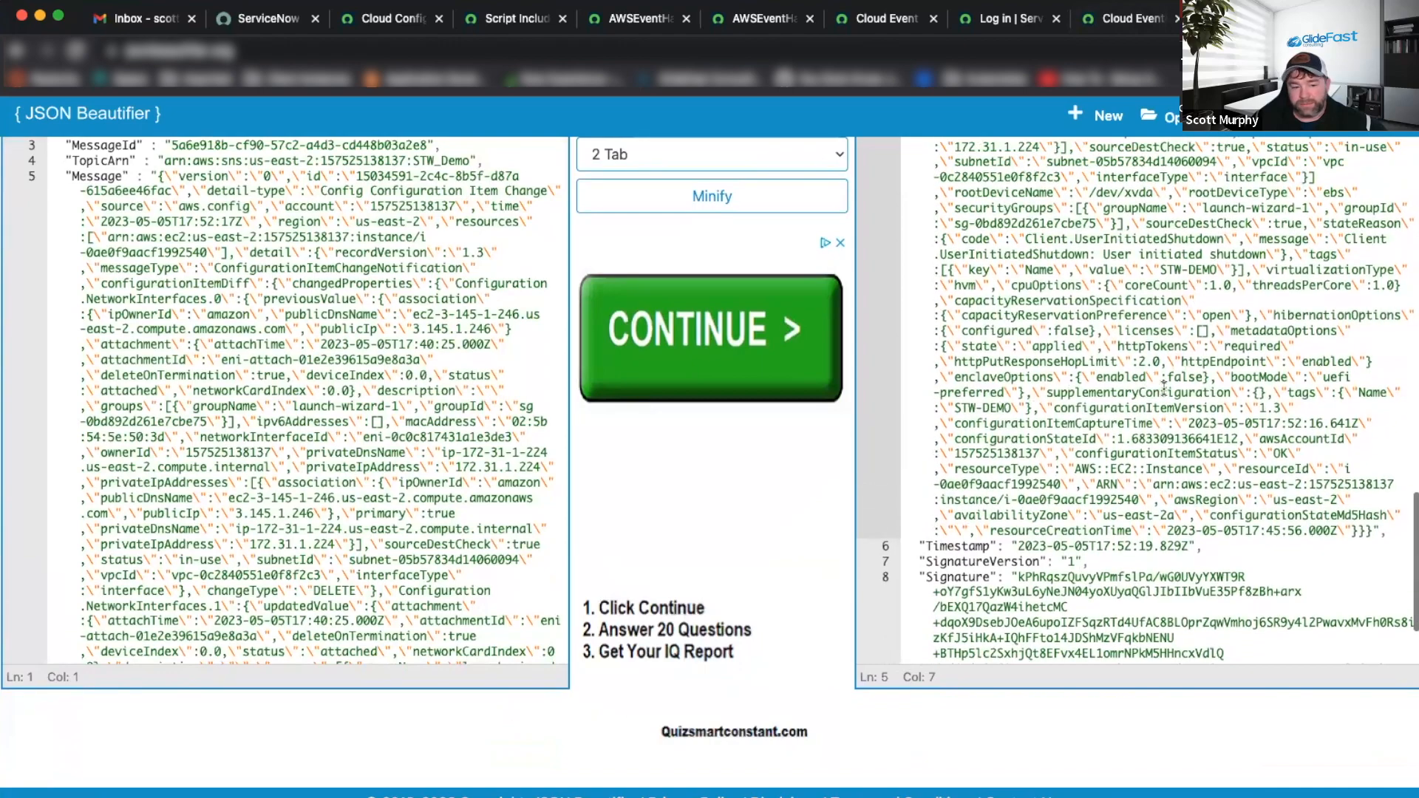
scroll(1163, 388, "down", 5)
scroll(1216, 601, "up", 5)
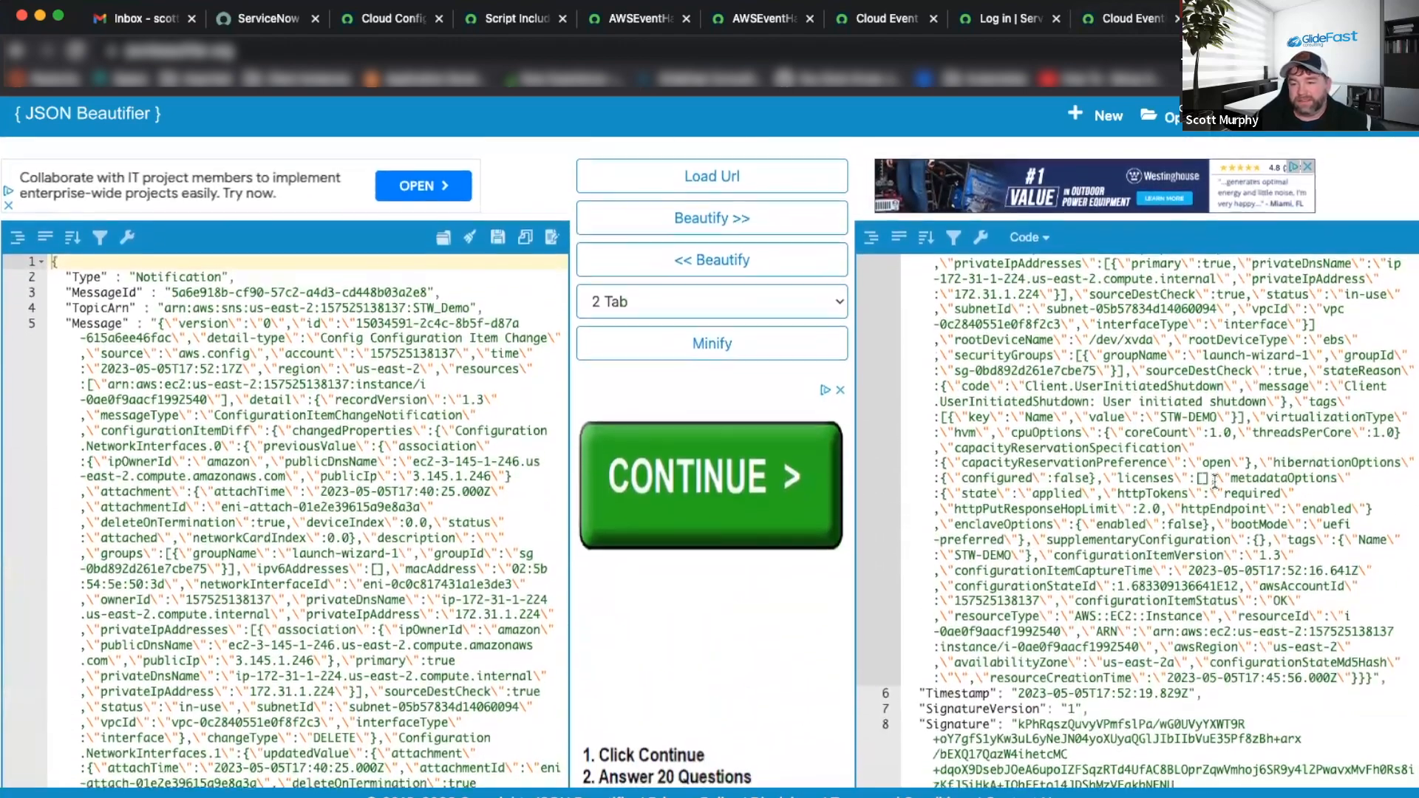
scroll(1057, 421, "down", 1)
scroll(1054, 417, "up", 10)
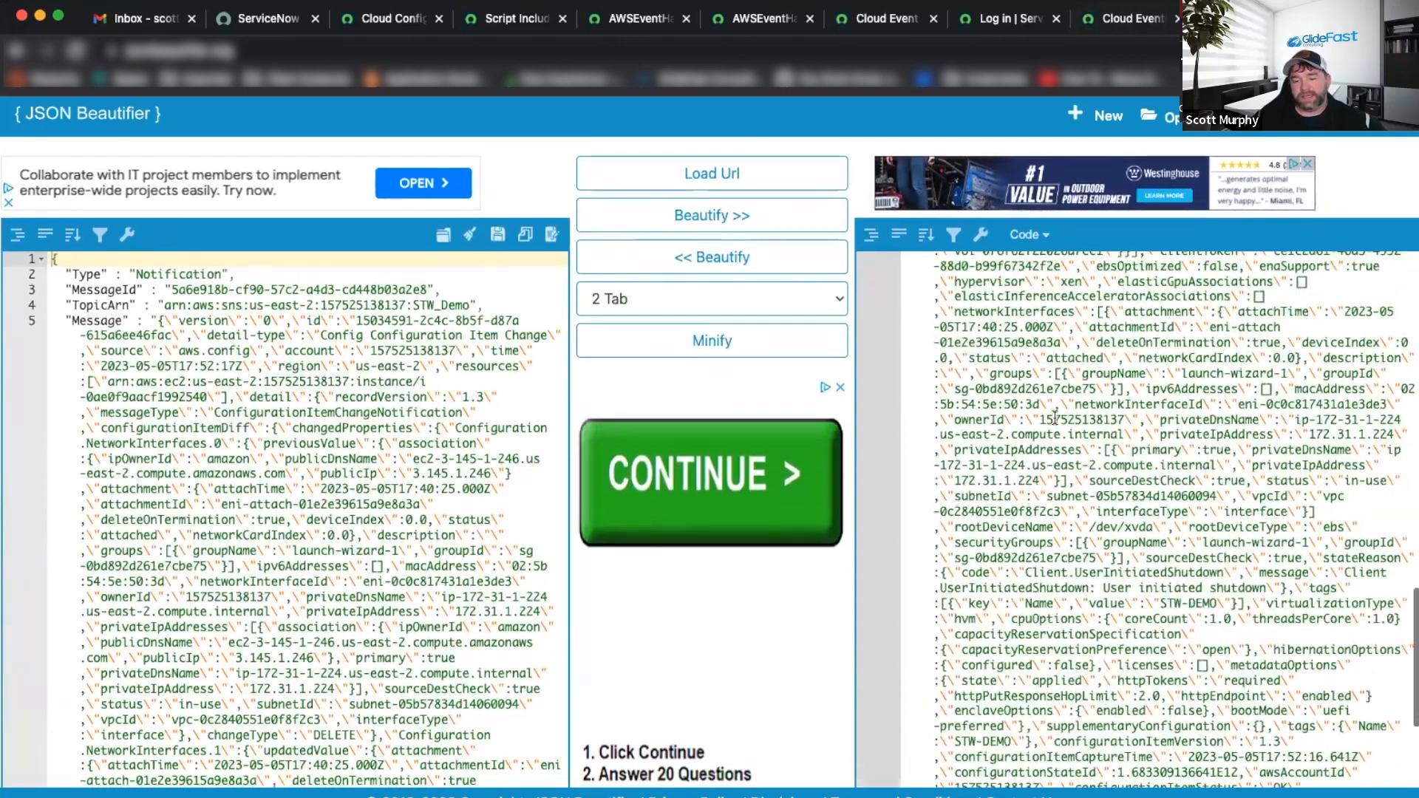
scroll(1061, 428, "up", 6)
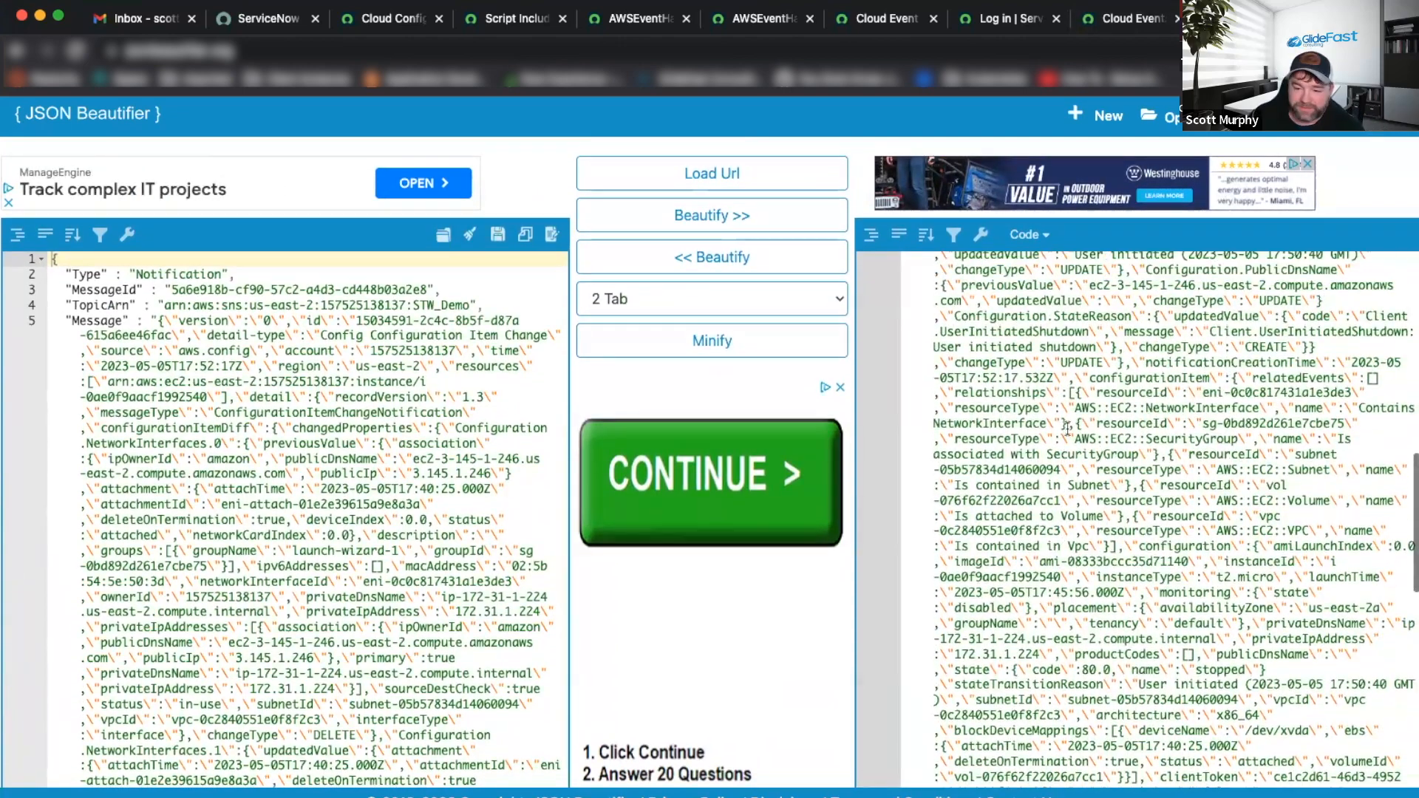
scroll(1067, 427, "up", 2)
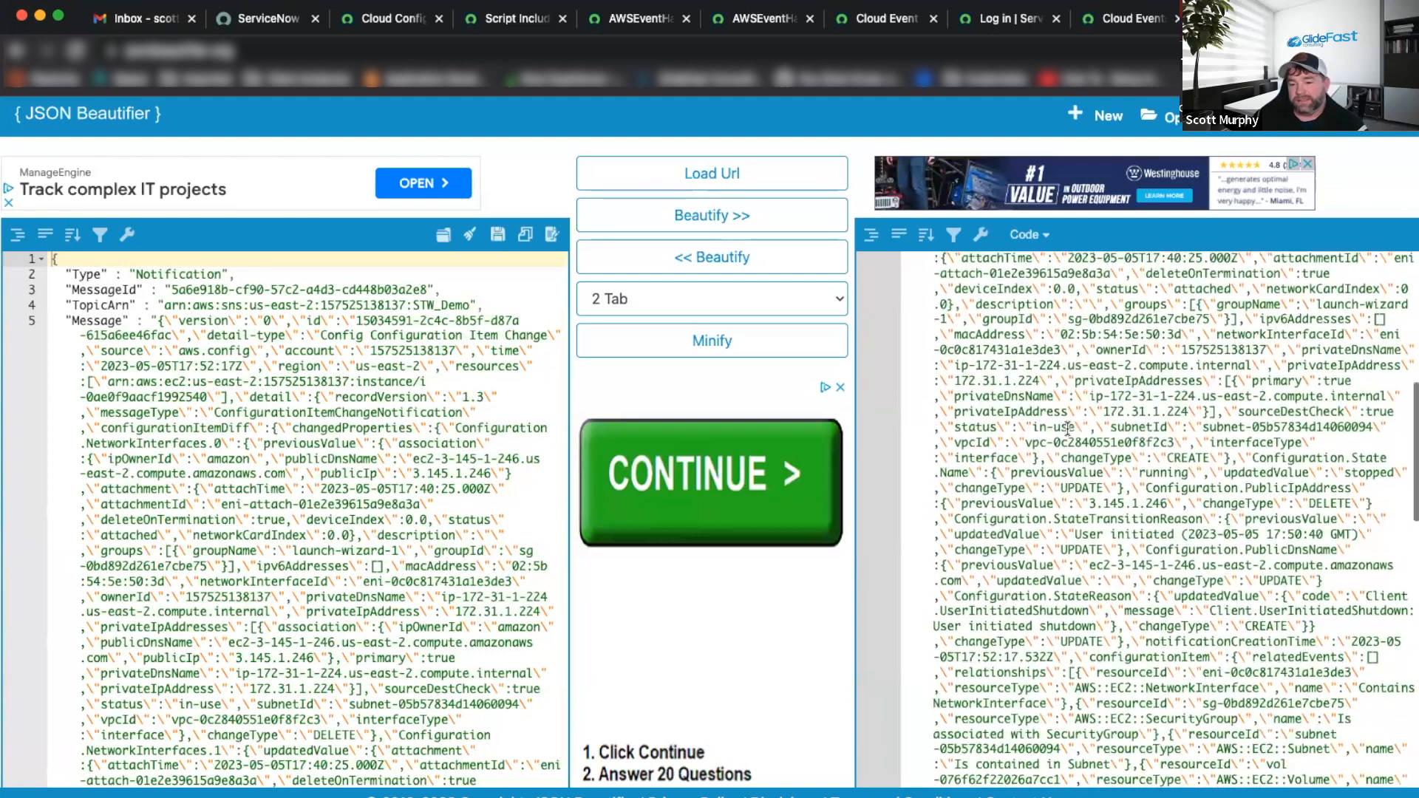
scroll(1067, 427, "down", 2)
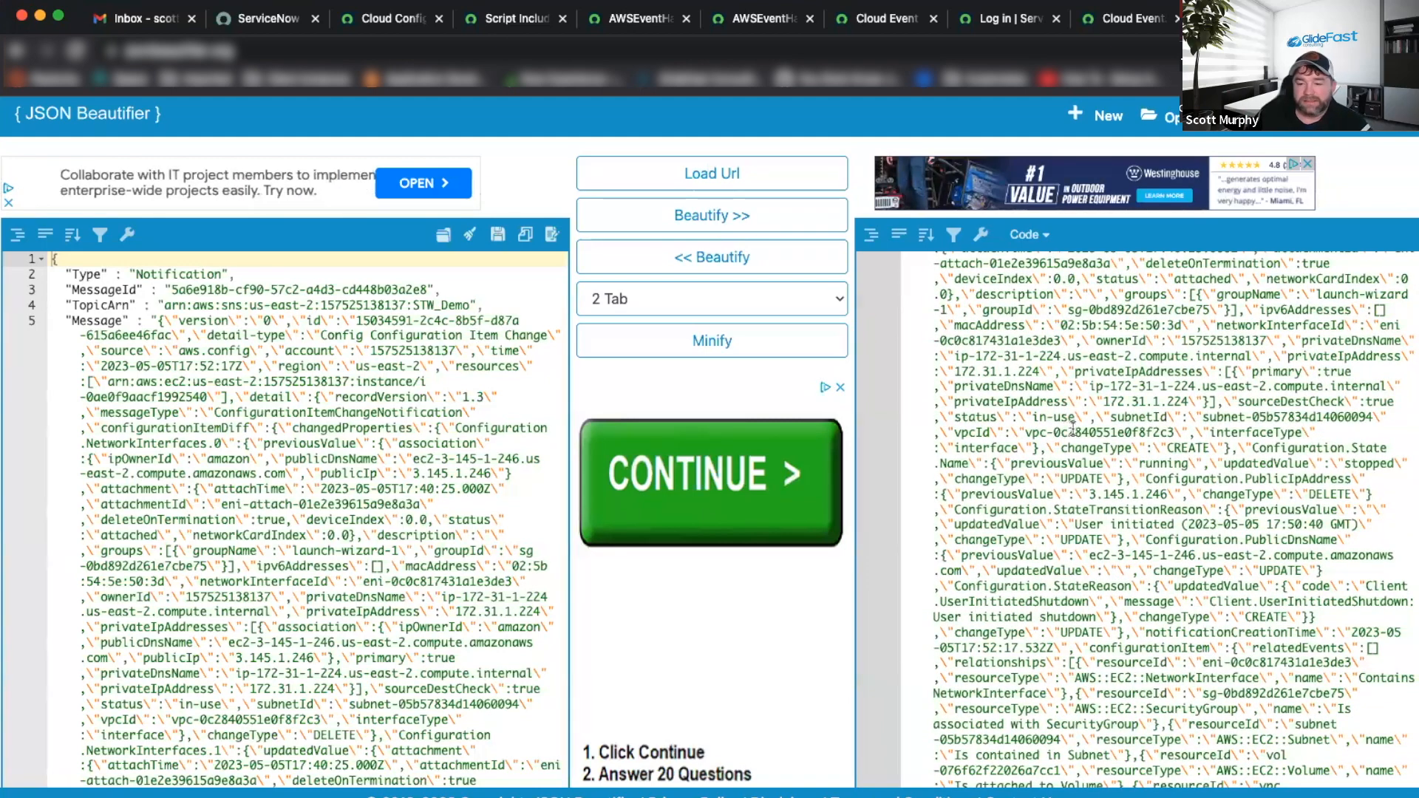
left_click(1127, 603)
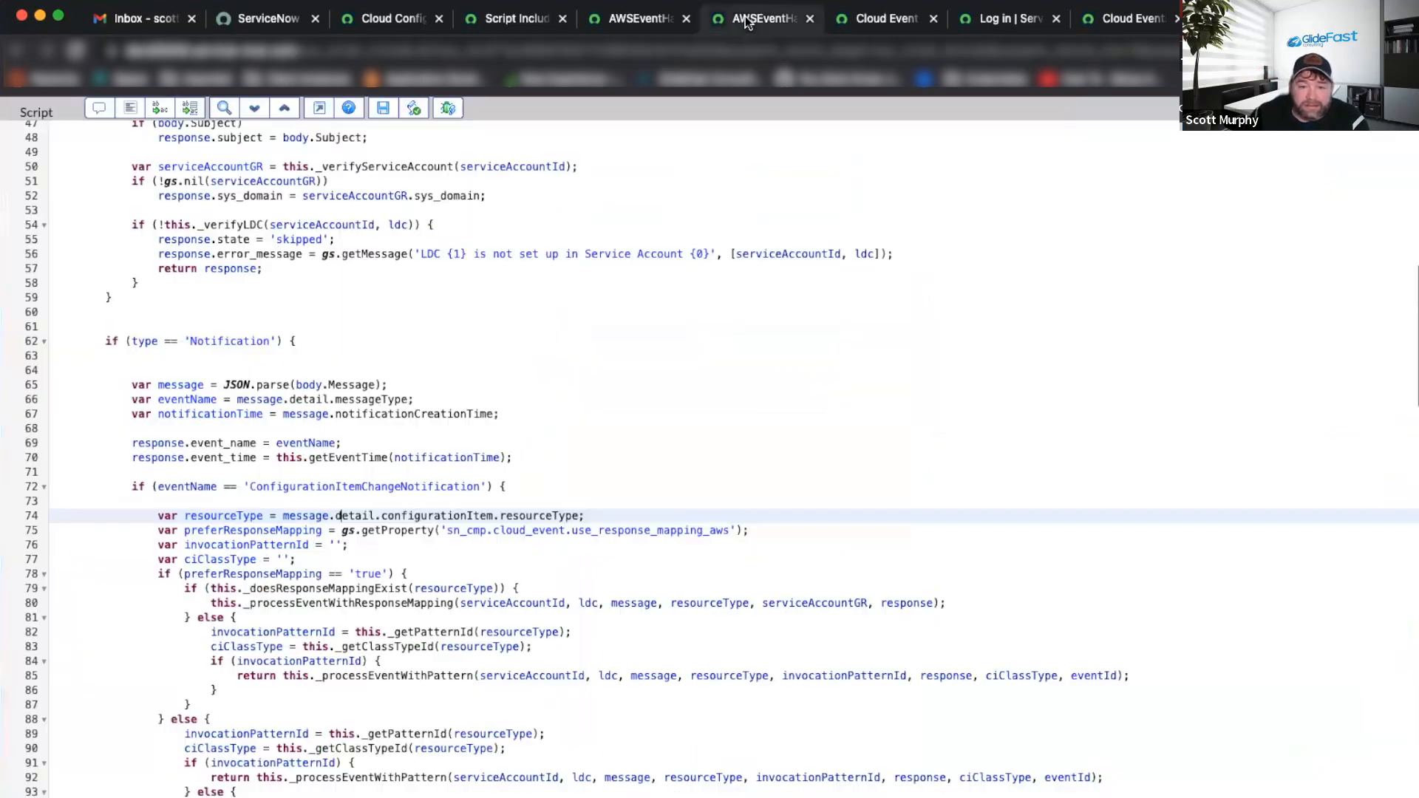
left_click(754, 21)
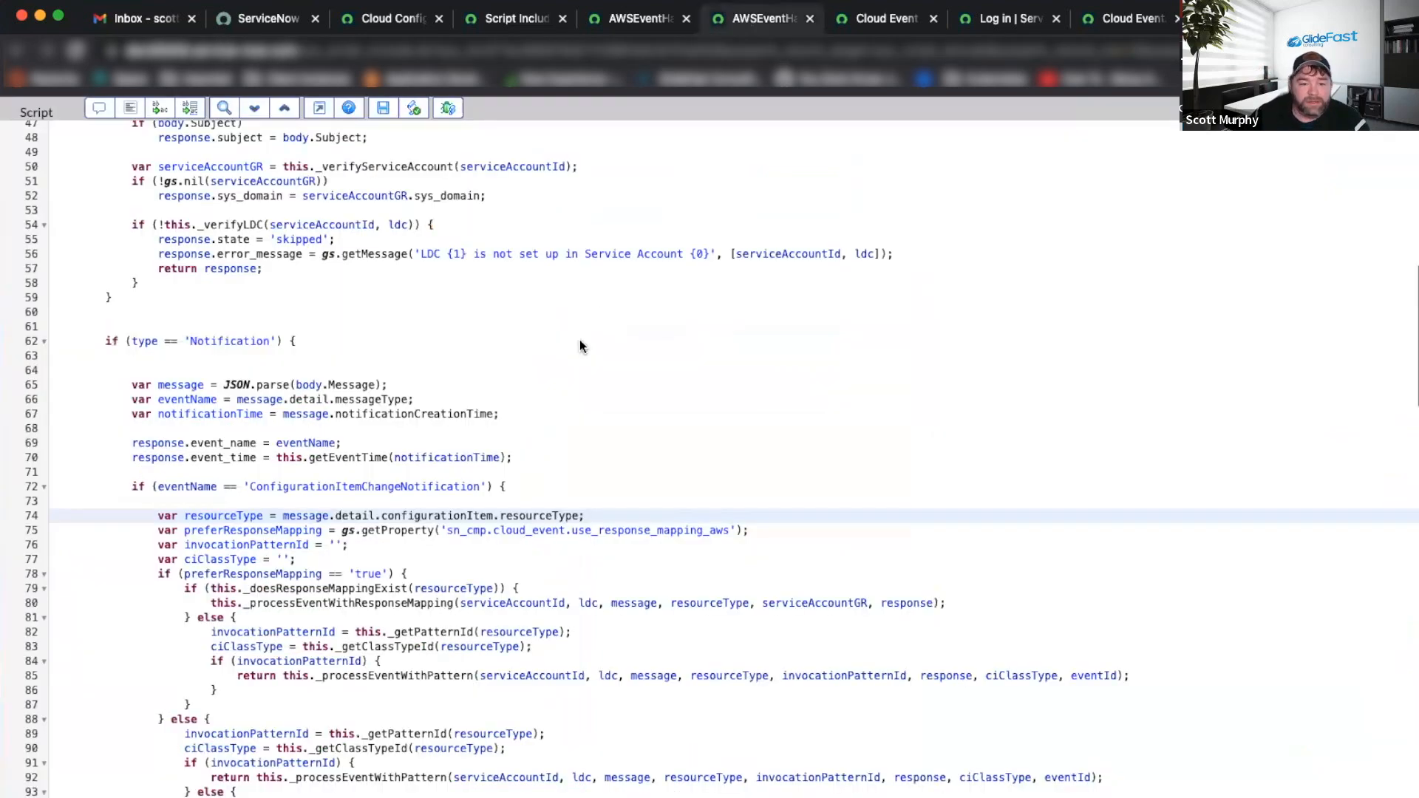
Review the handler's messageType parsing and highlight message.detail on the resourceType line.
left_click(413, 399)
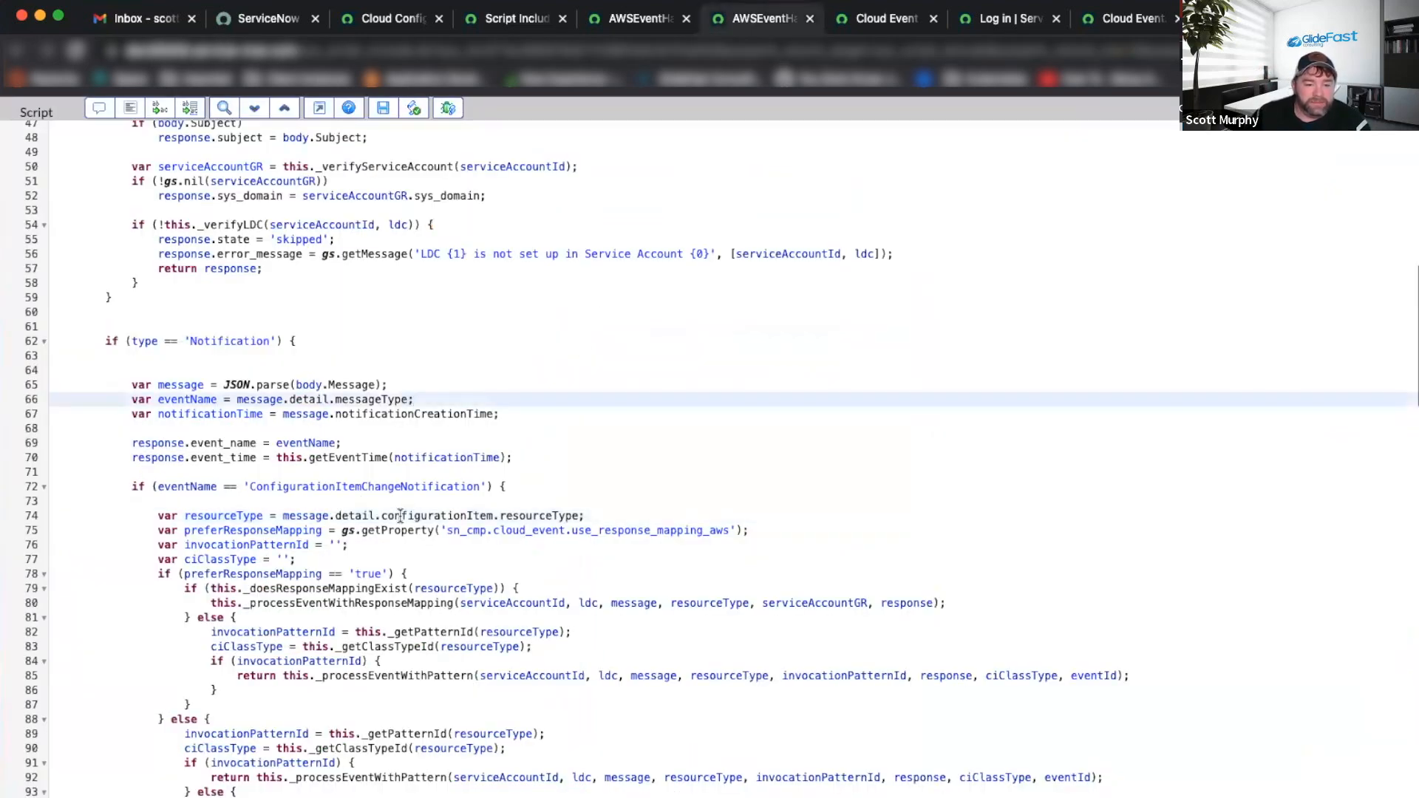
scroll(399, 515, "down", 5)
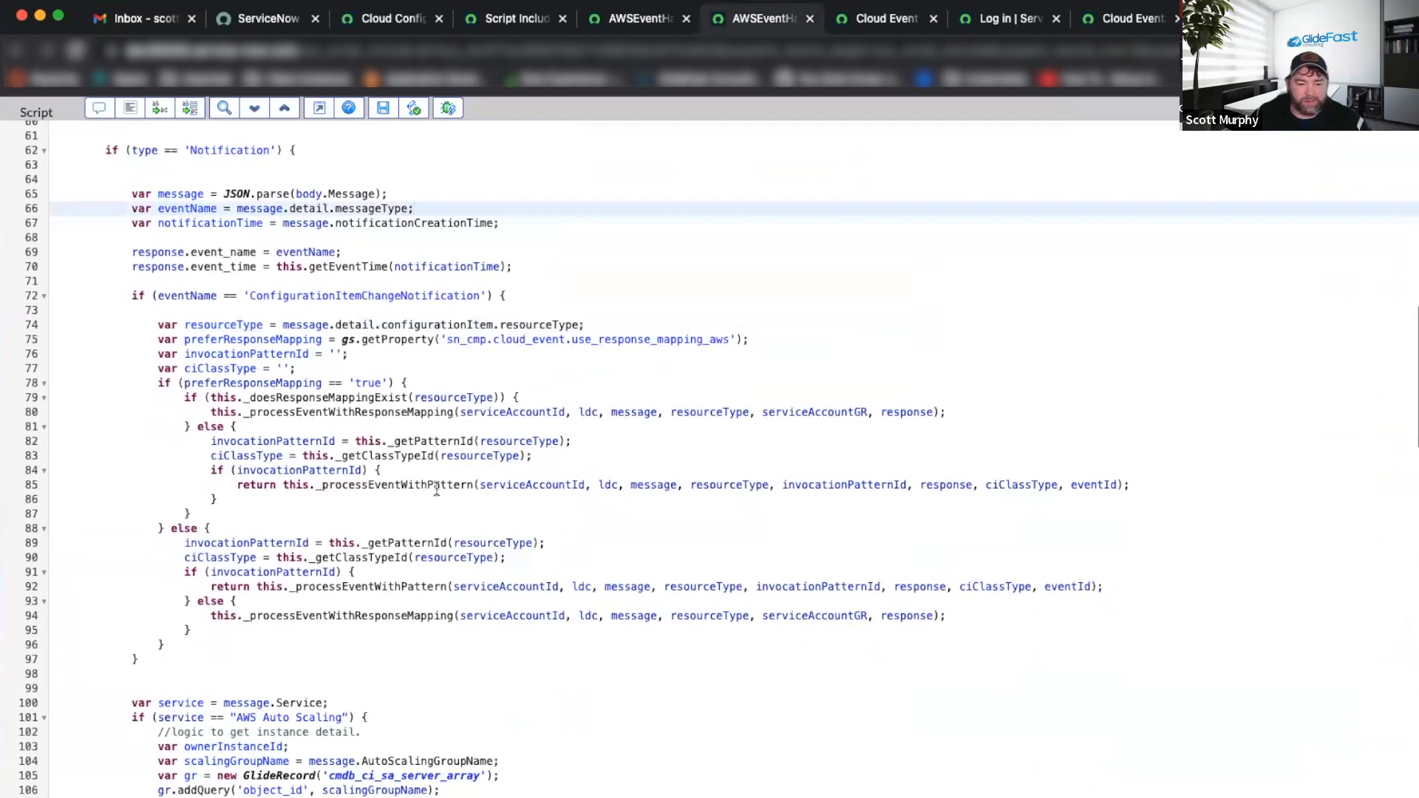
scroll(436, 488, "down", 3)
left_click_drag(282, 218, 380, 214)
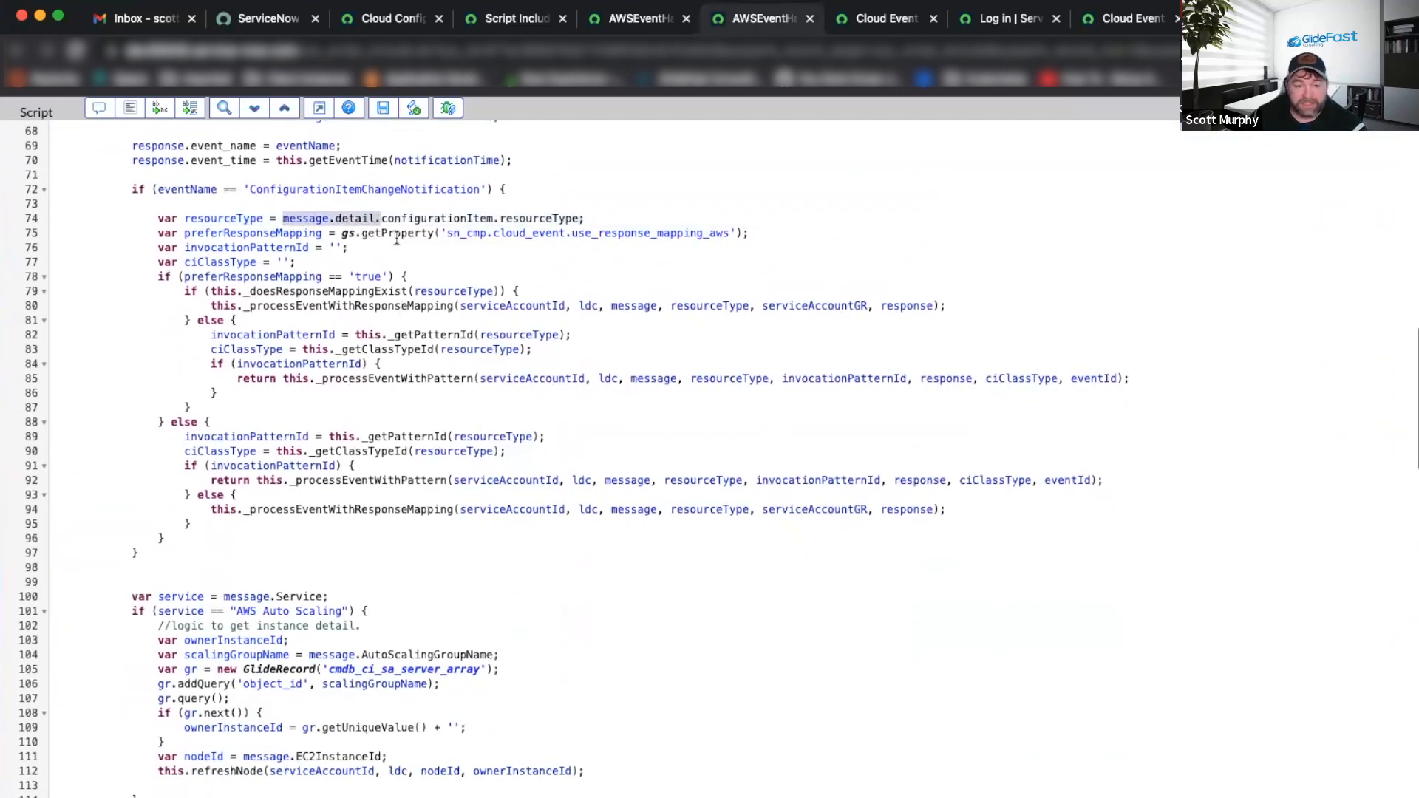
scroll(416, 371, "down", 2)
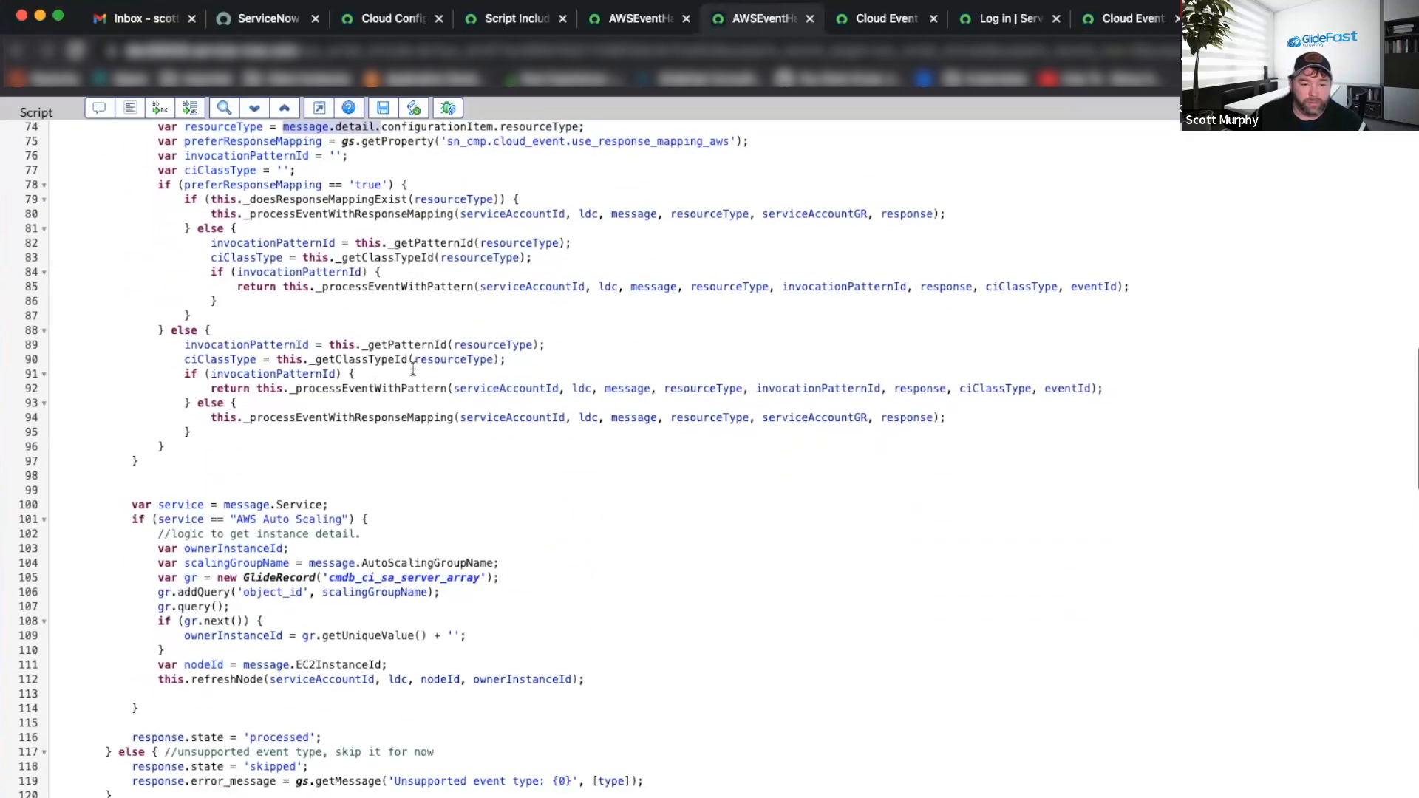
key("super+Tab")
scroll(237, 510, "down", 5)
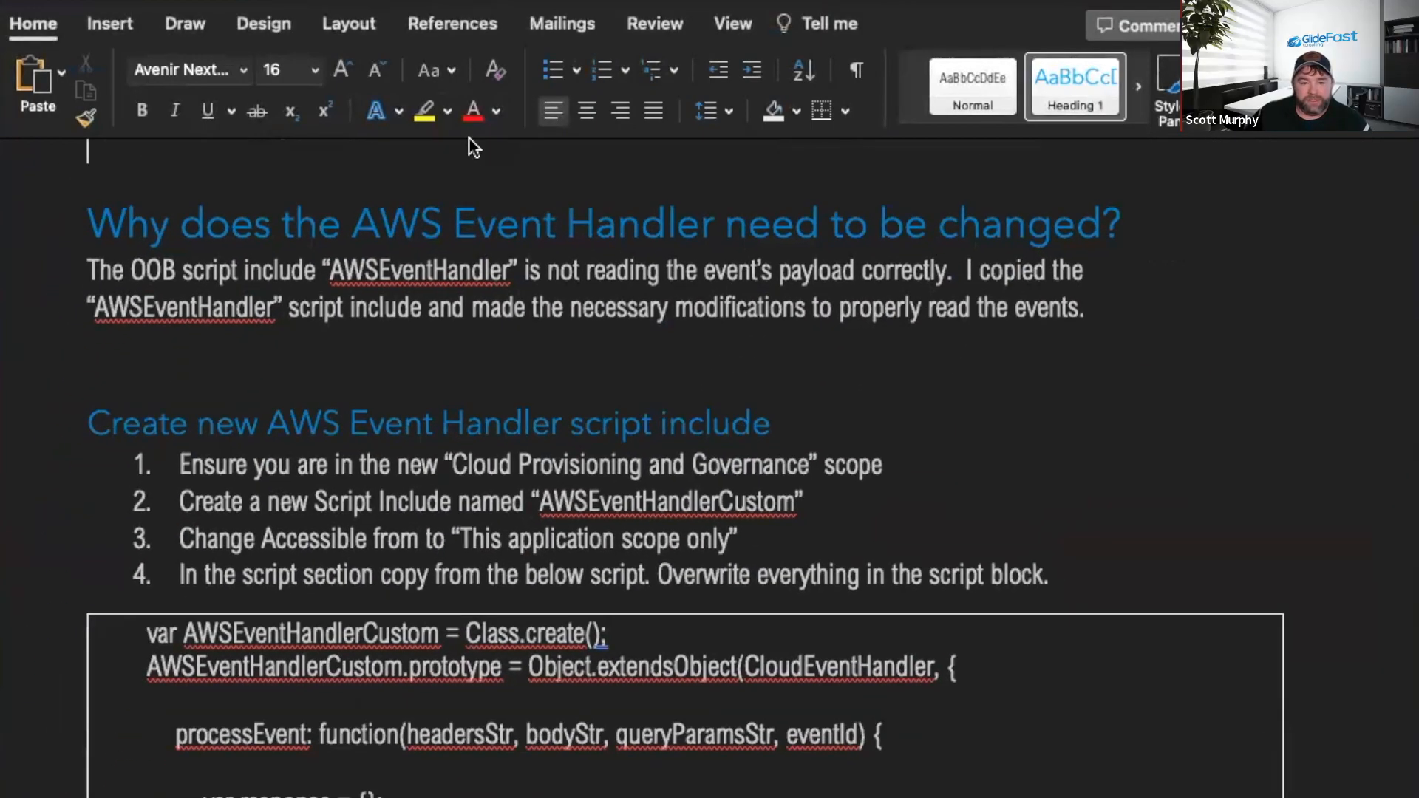
scroll(789, 432, "down", 3)
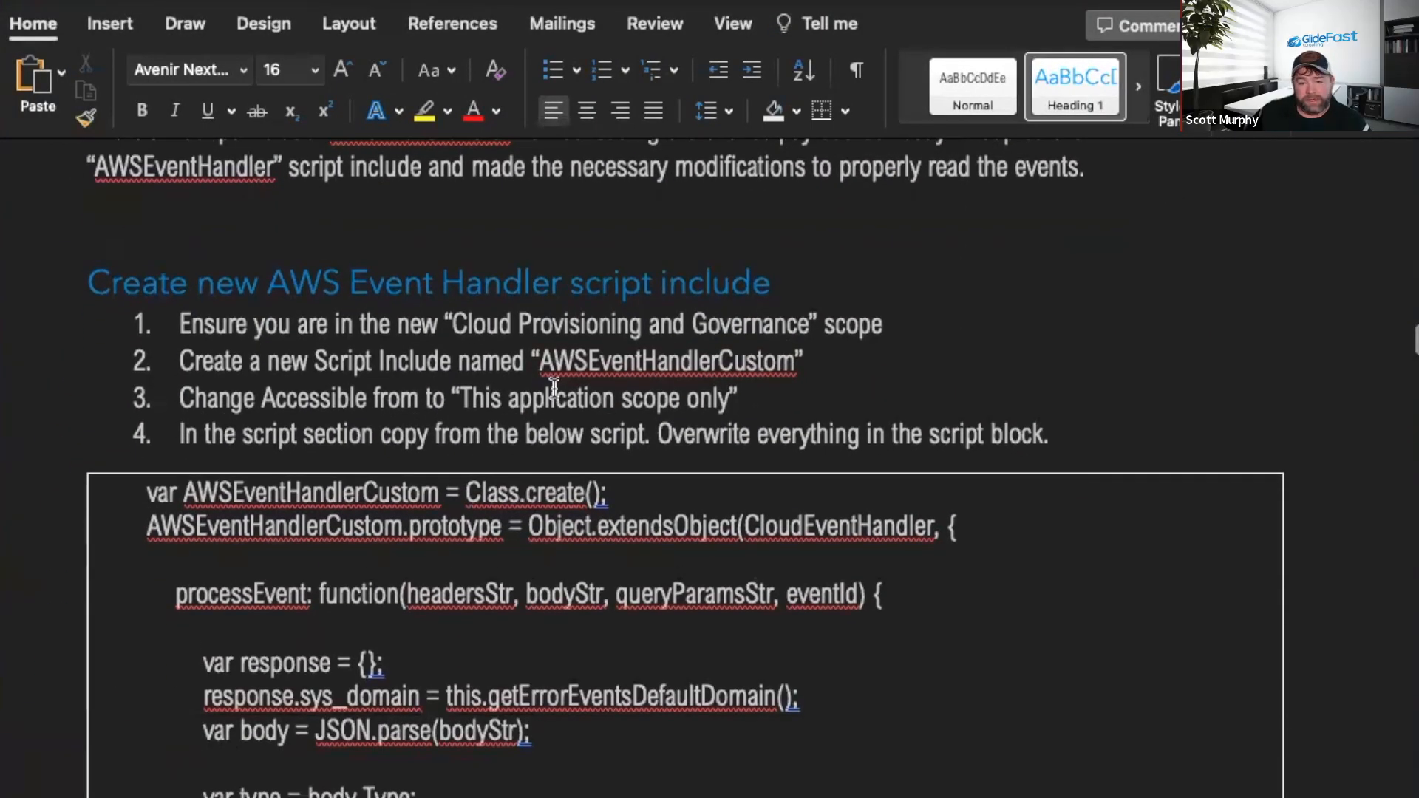
scroll(584, 378, "up", 3)
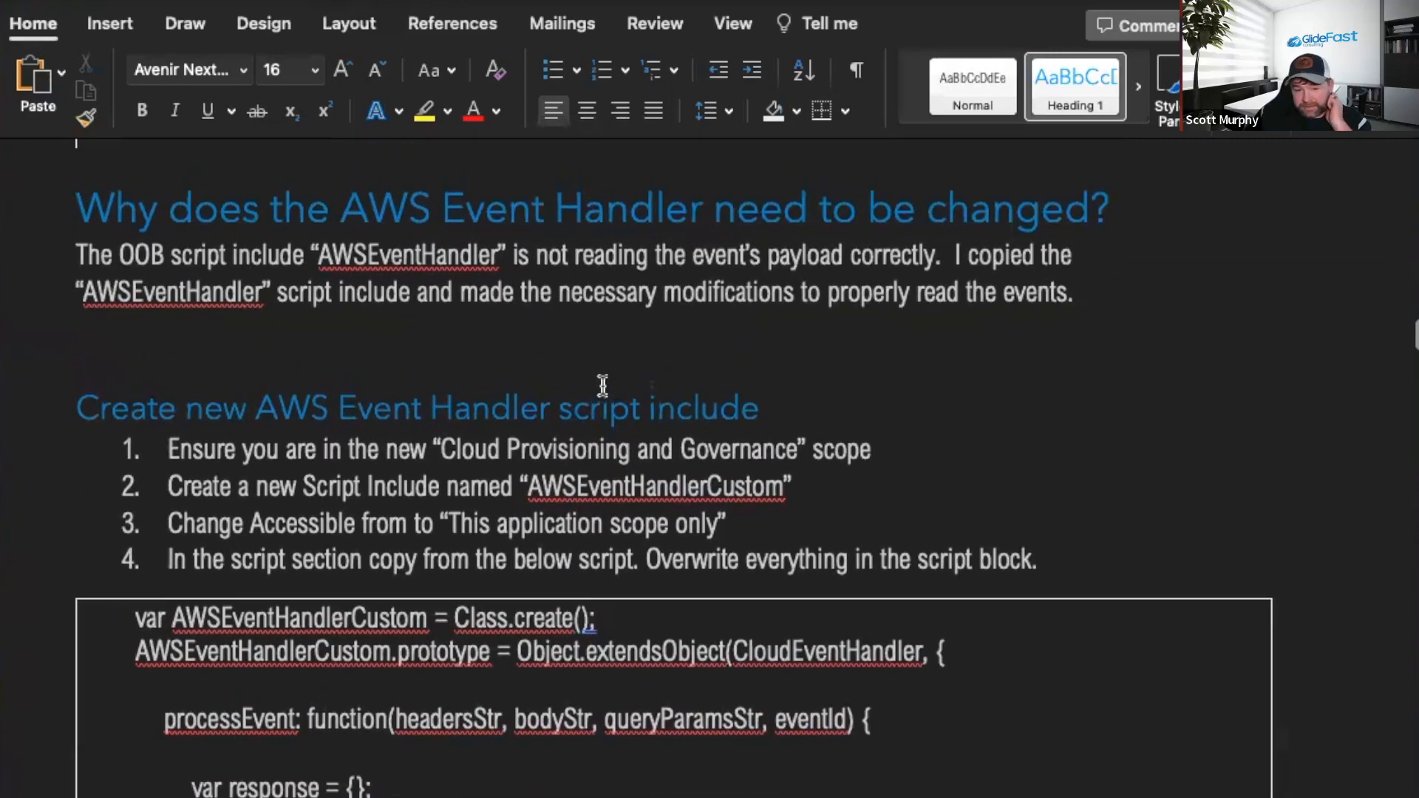
scroll(771, 444, "down", 1)
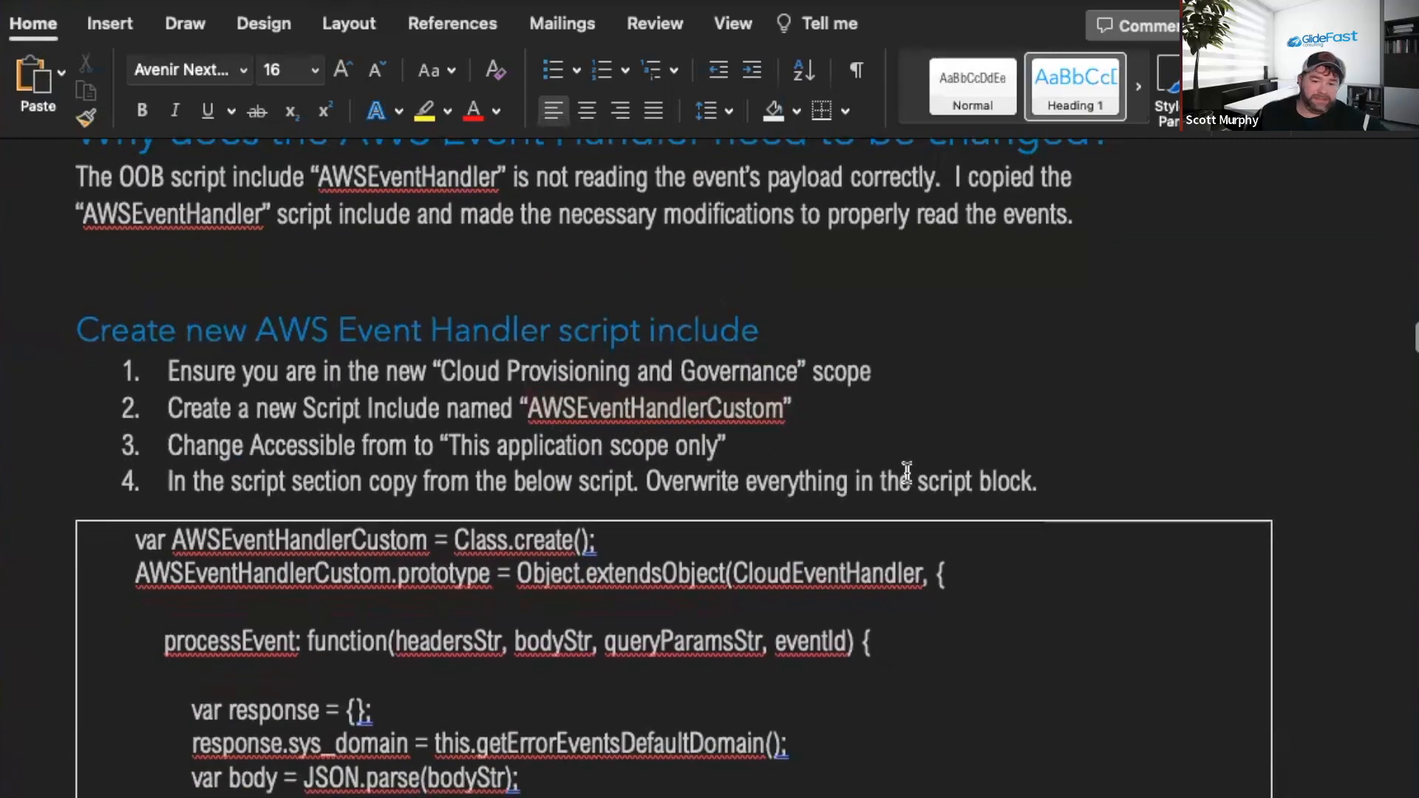
scroll(911, 468, "down", 4)
scroll(690, 453, "up", 1)
scroll(635, 416, "down", 7)
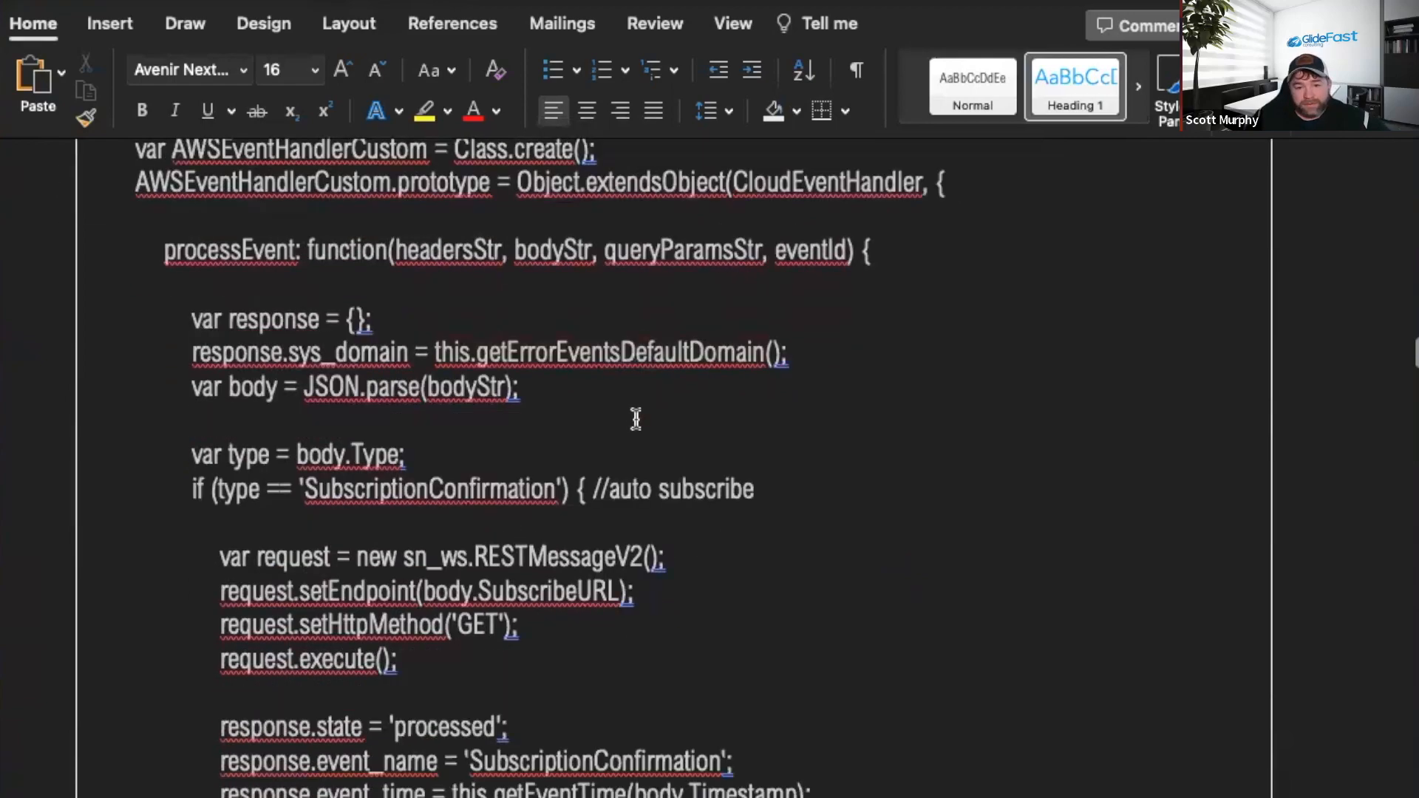
scroll(649, 419, "down", 20)
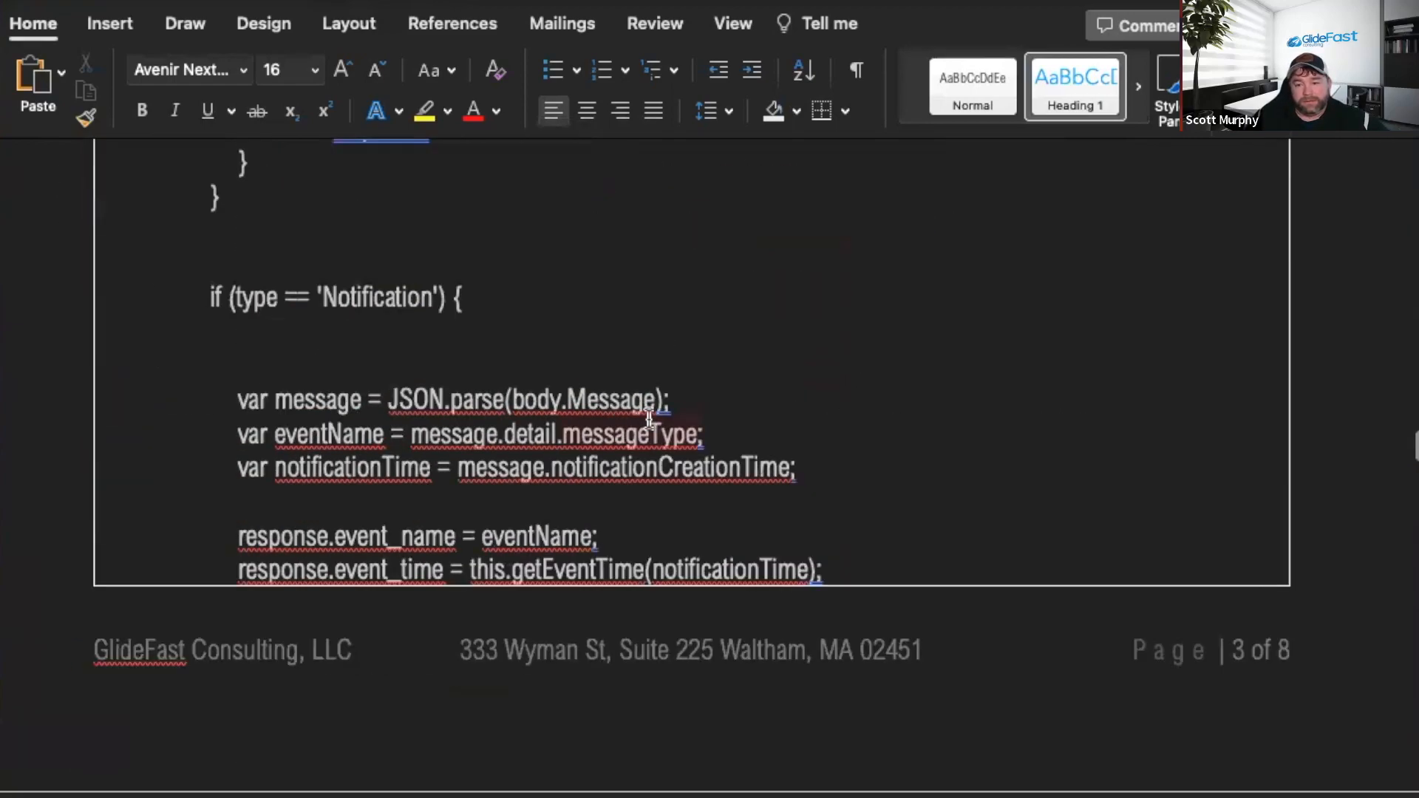
scroll(649, 420, "down", 10)
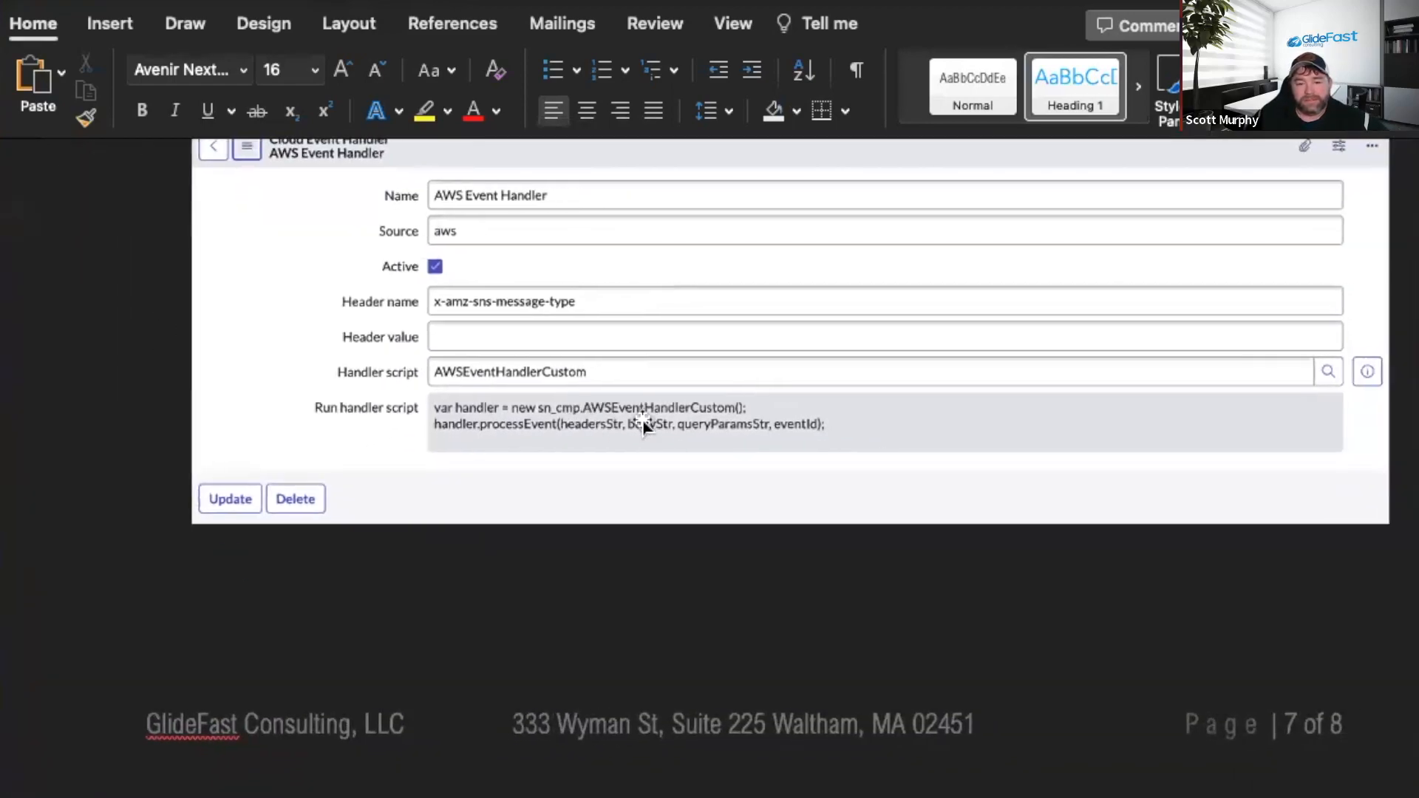
scroll(646, 418, "down", 3)
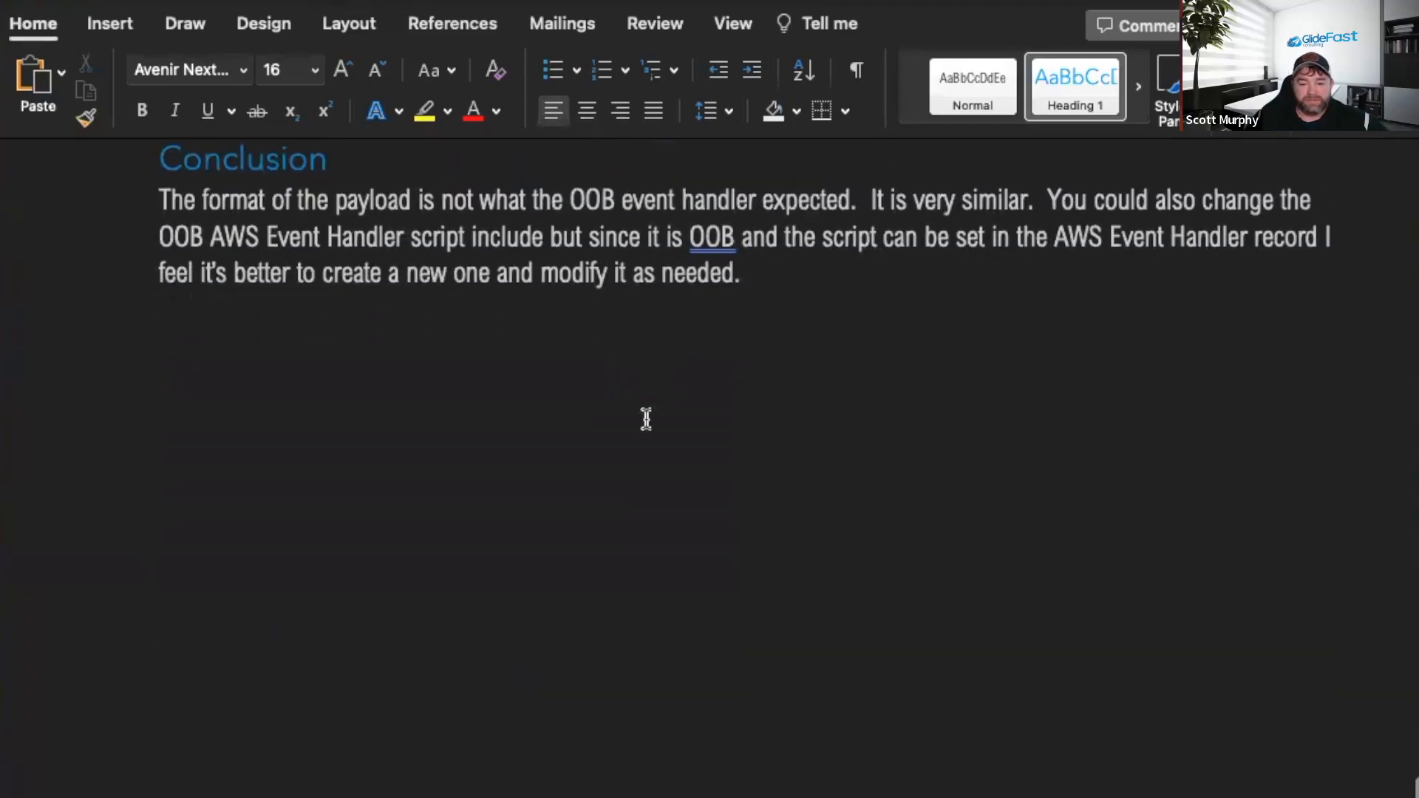
scroll(643, 418, "up", 1)
scroll(733, 466, "up", 20)
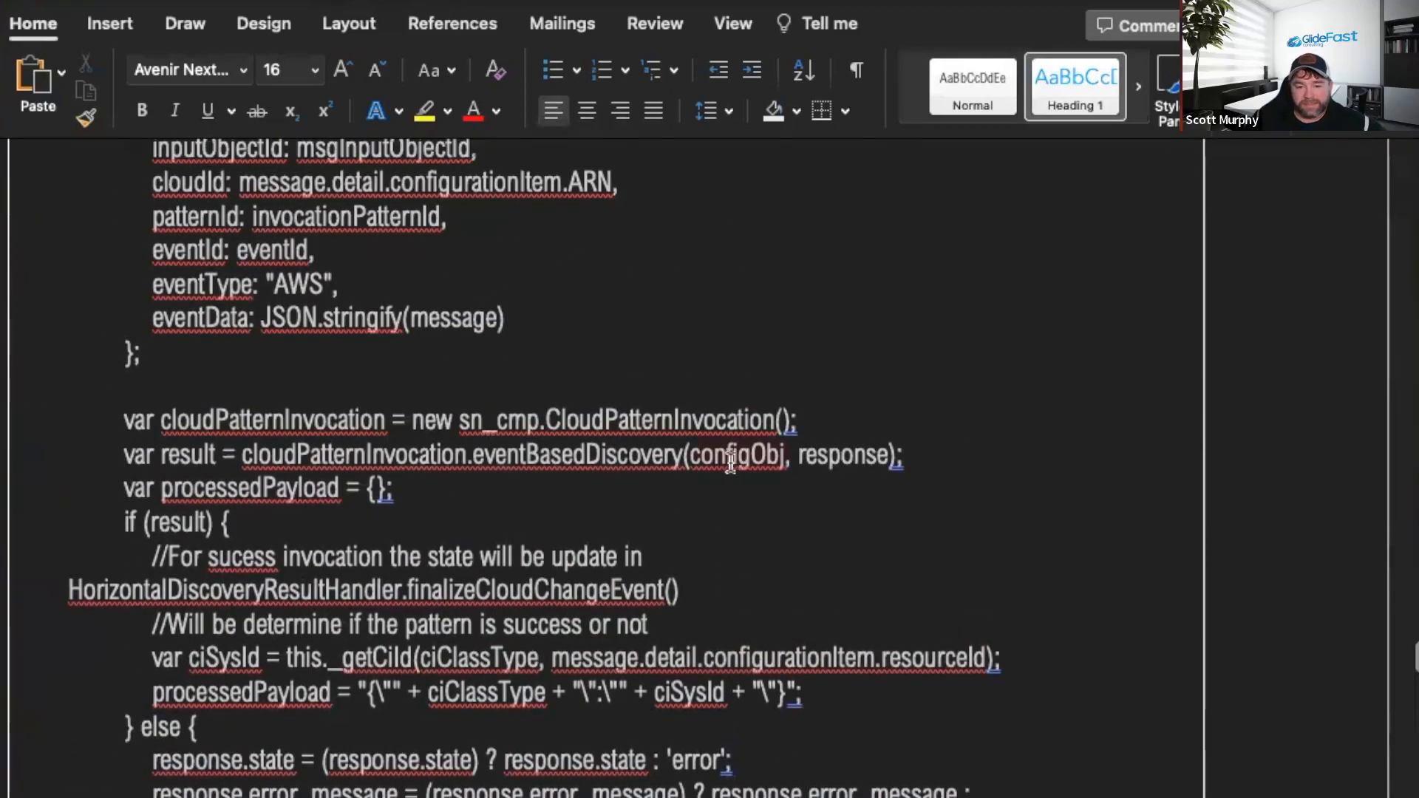
scroll(733, 463, "up", 20)
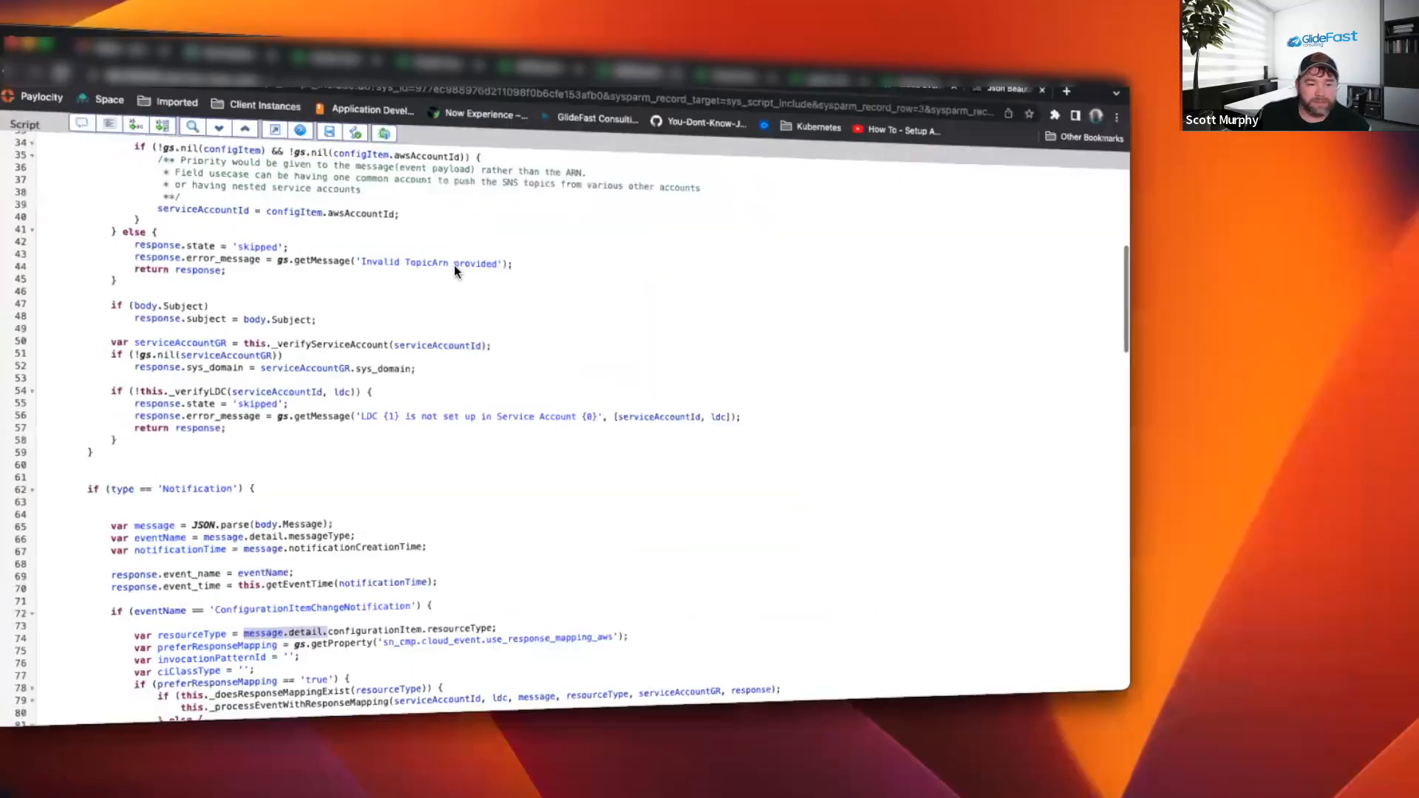
Scroll the AWSEventHandlerCustom2 script from the TopicArn validation down to the Notification branch parsing body.Message.
scroll(643, 377, "up", 10)
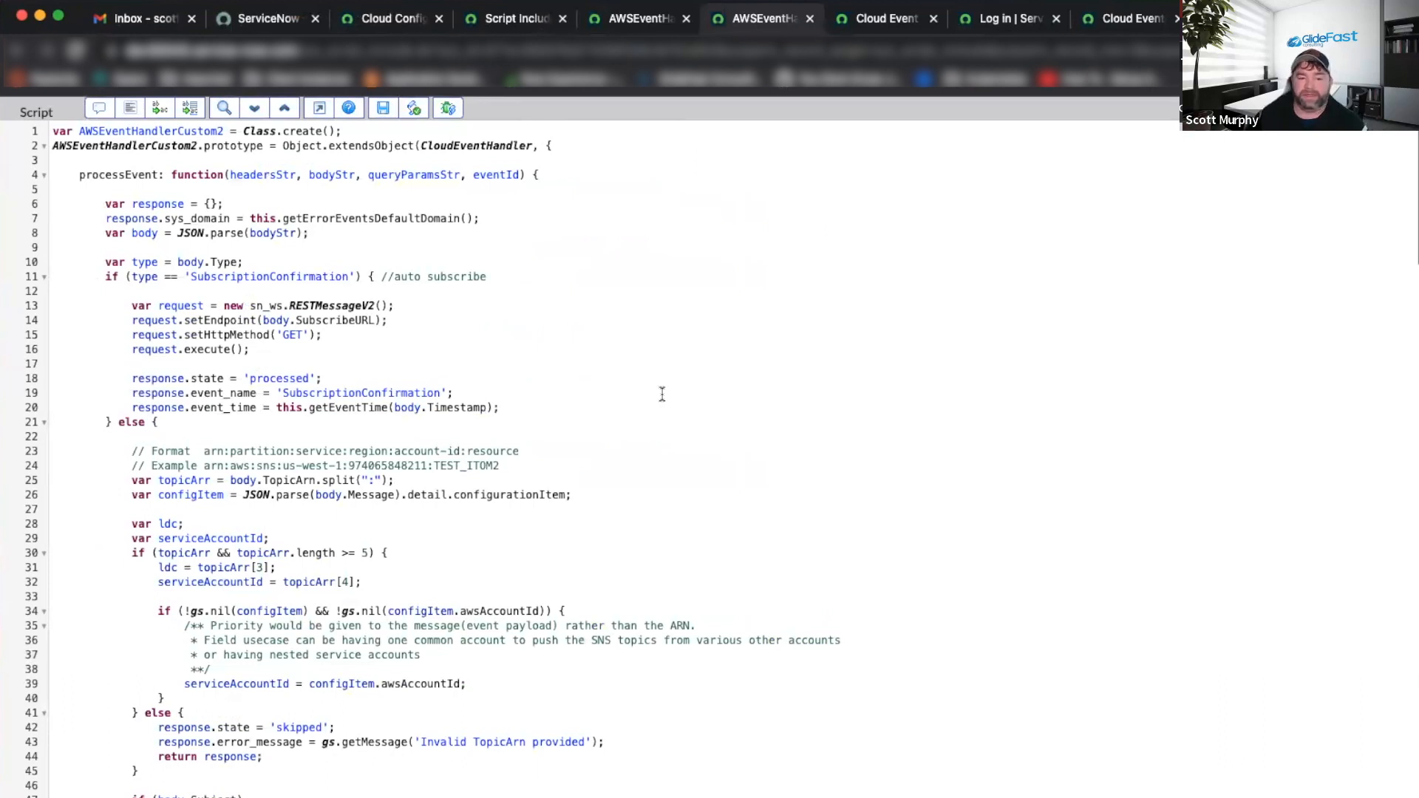
scroll(548, 448, "down", 5)
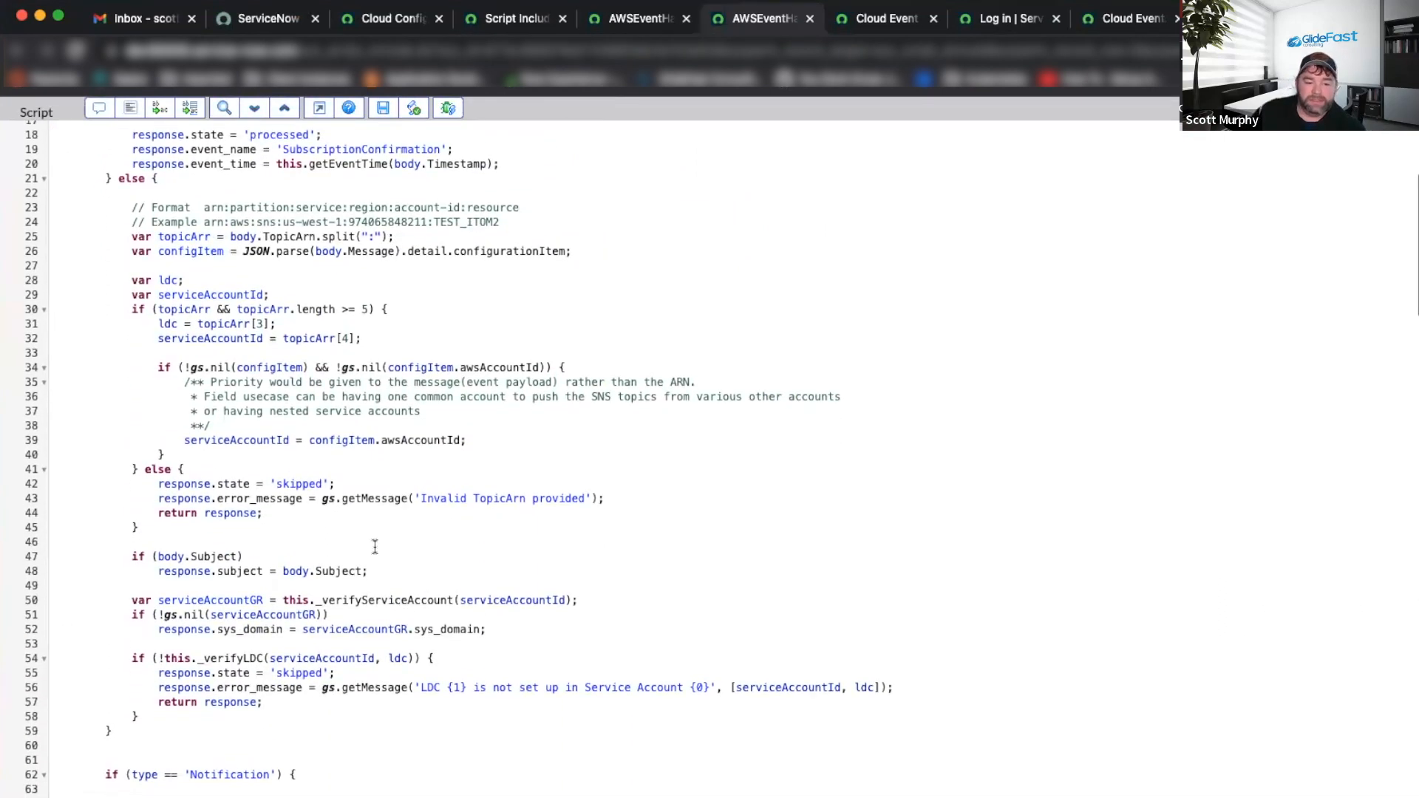
scroll(362, 498, "down", 3)
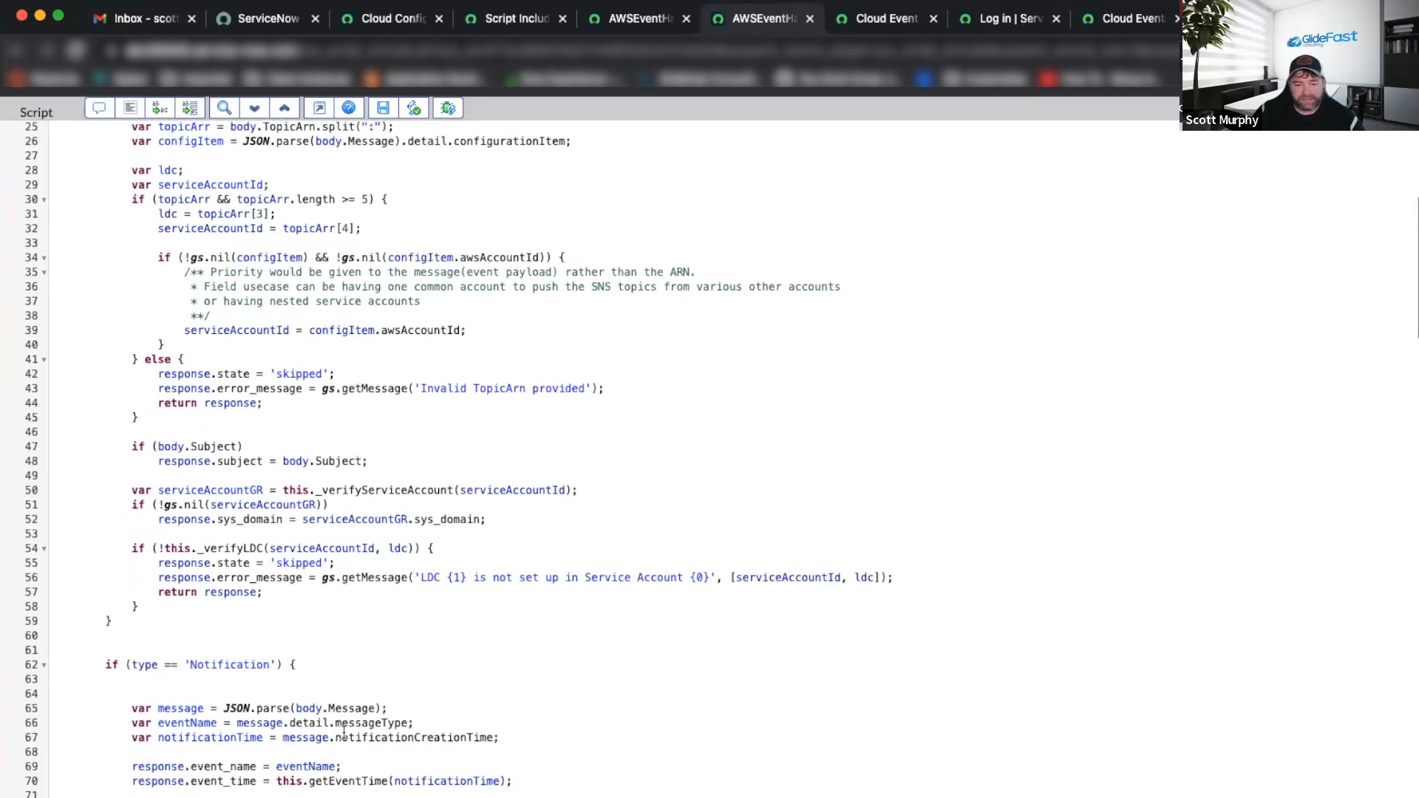
scroll(344, 728, "down", 4)
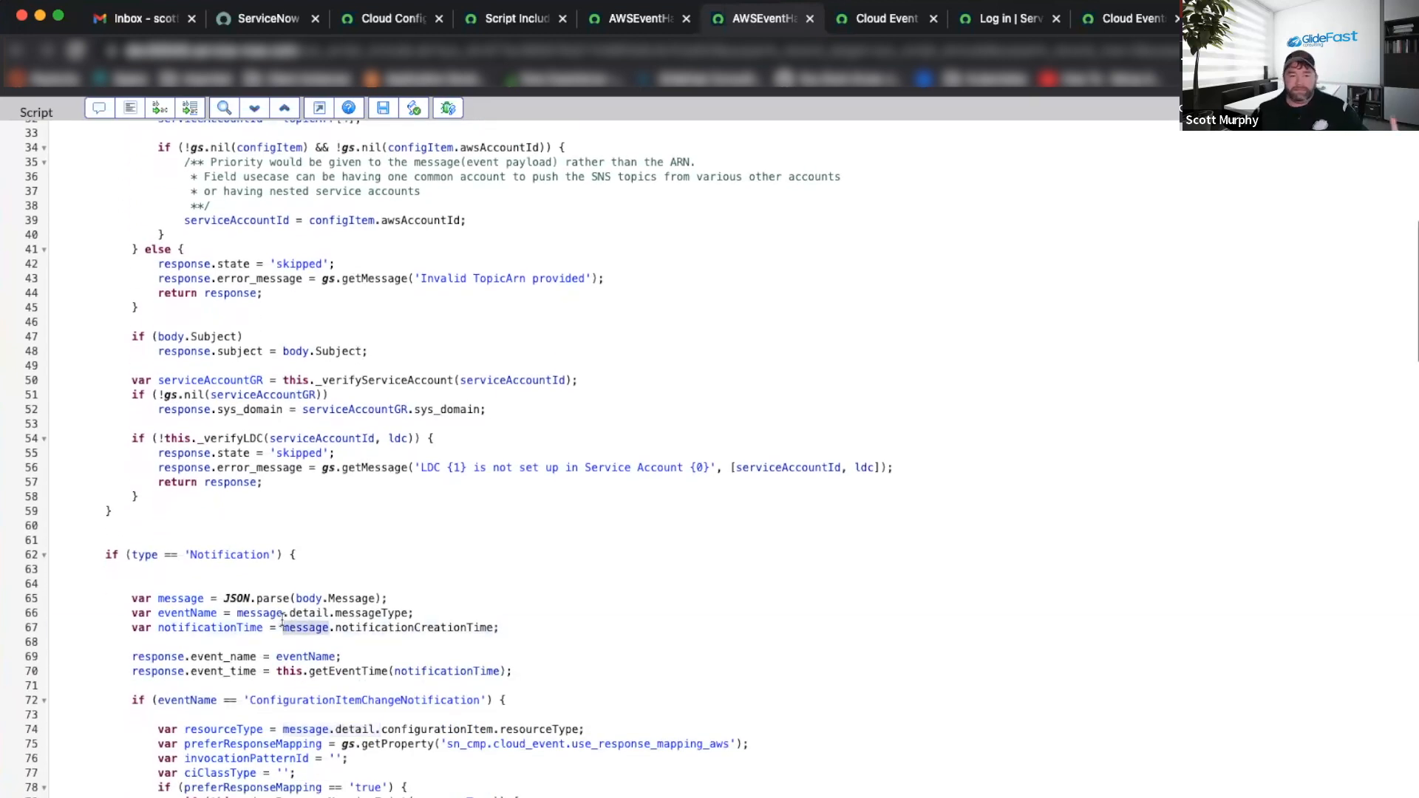